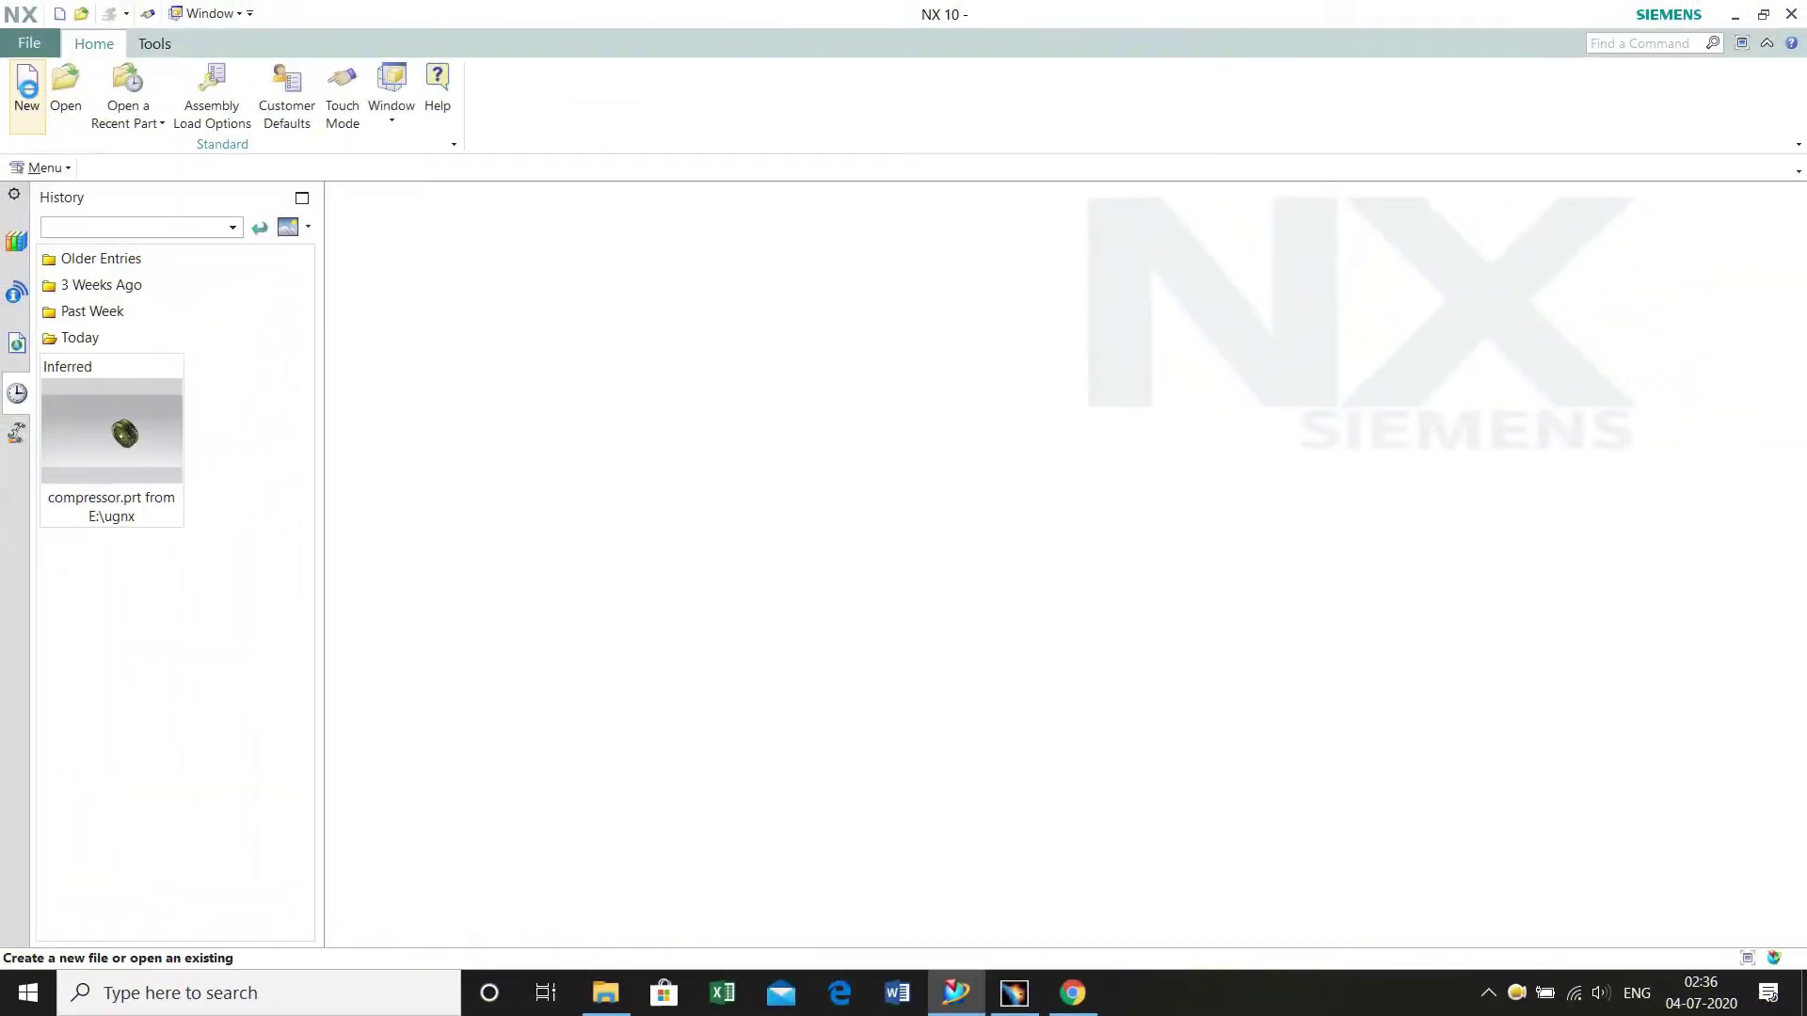
- Create a new Model part named high pressure compressor.prt in E:\ugnx designs\turbofan
{"action": "left_click", "coordinate": [27, 94]}
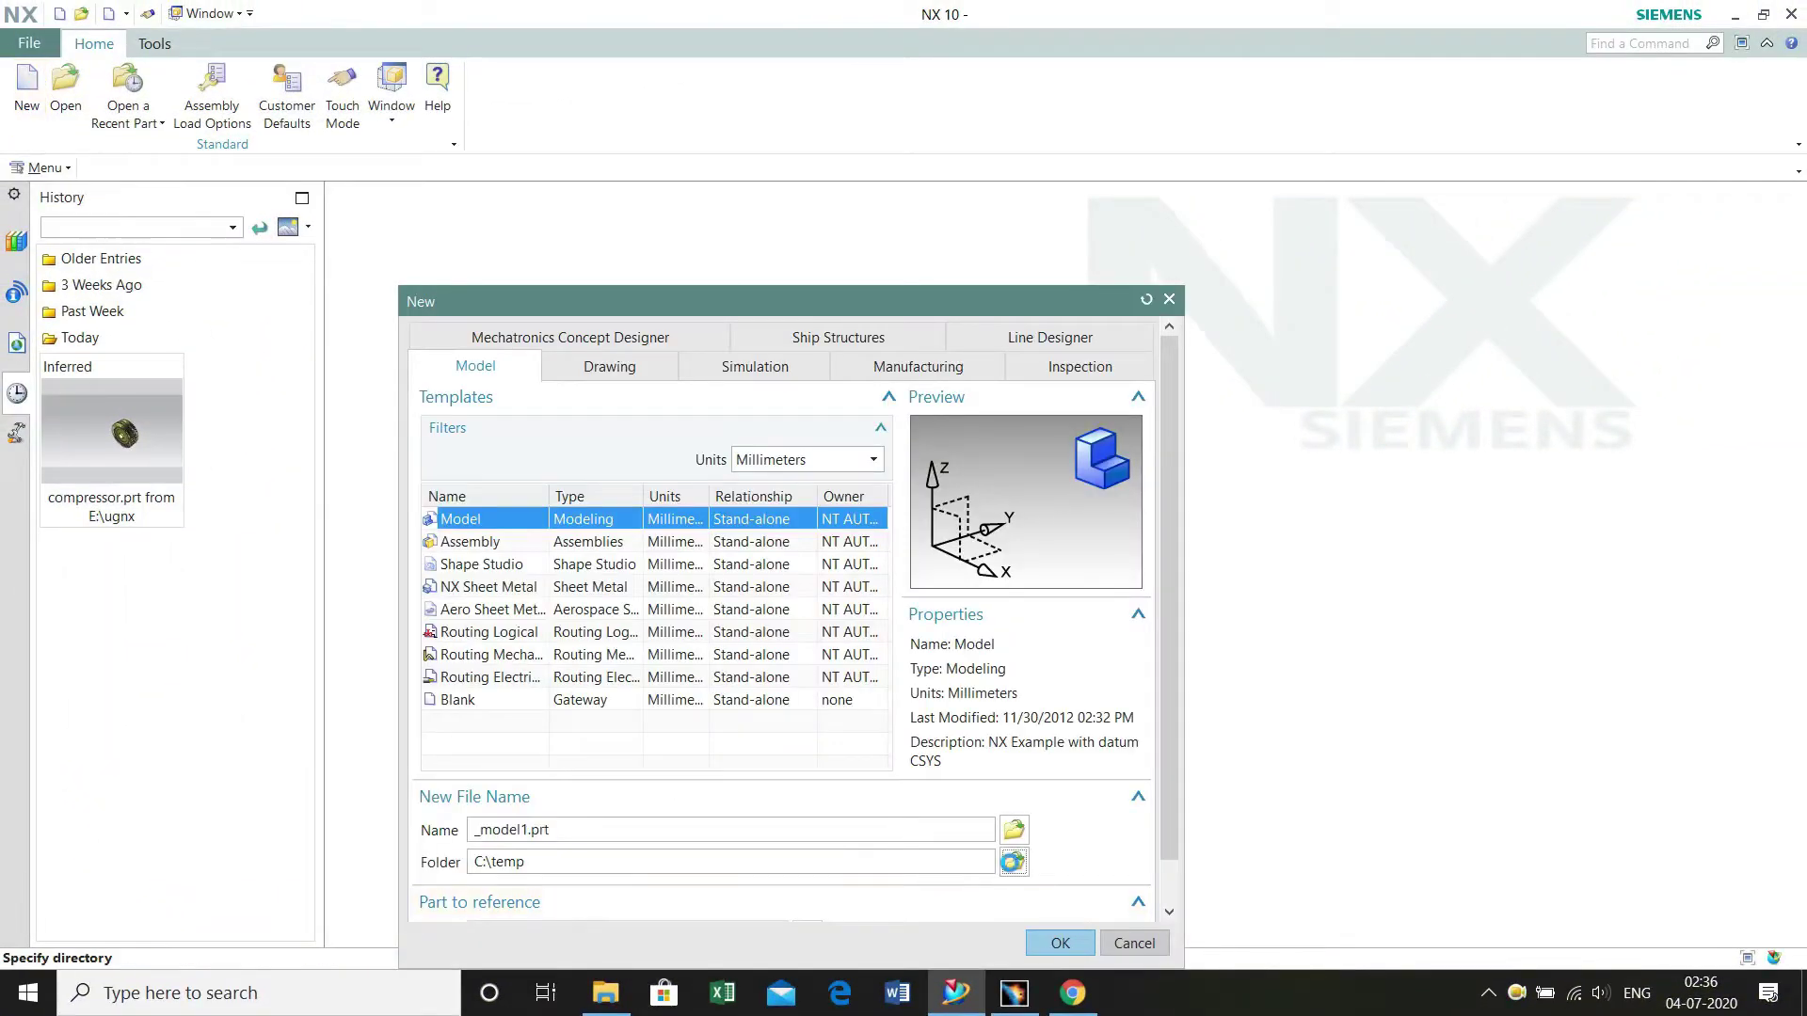
{"action": "left_click", "coordinate": [1013, 861]}
{"action": "left_click", "coordinate": [932, 536]}
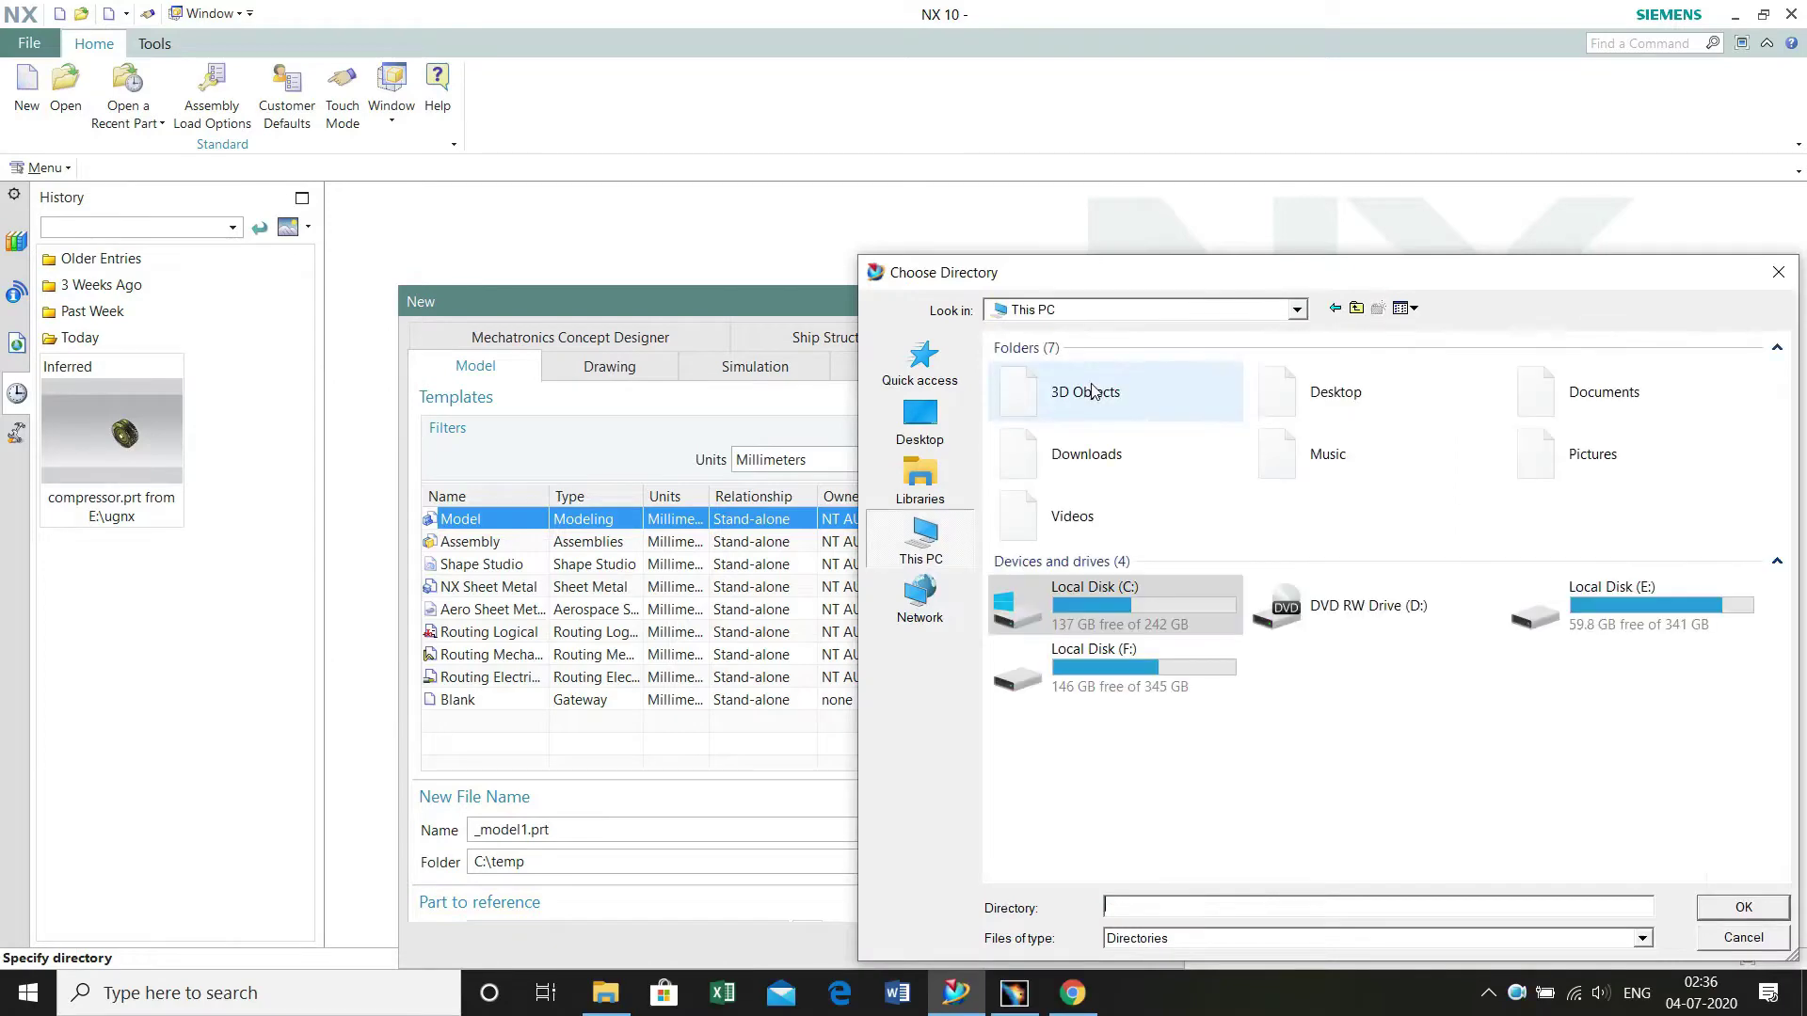
{"action": "double_click", "coordinate": [1600, 591]}
{"action": "double_click", "coordinate": [1064, 714]}
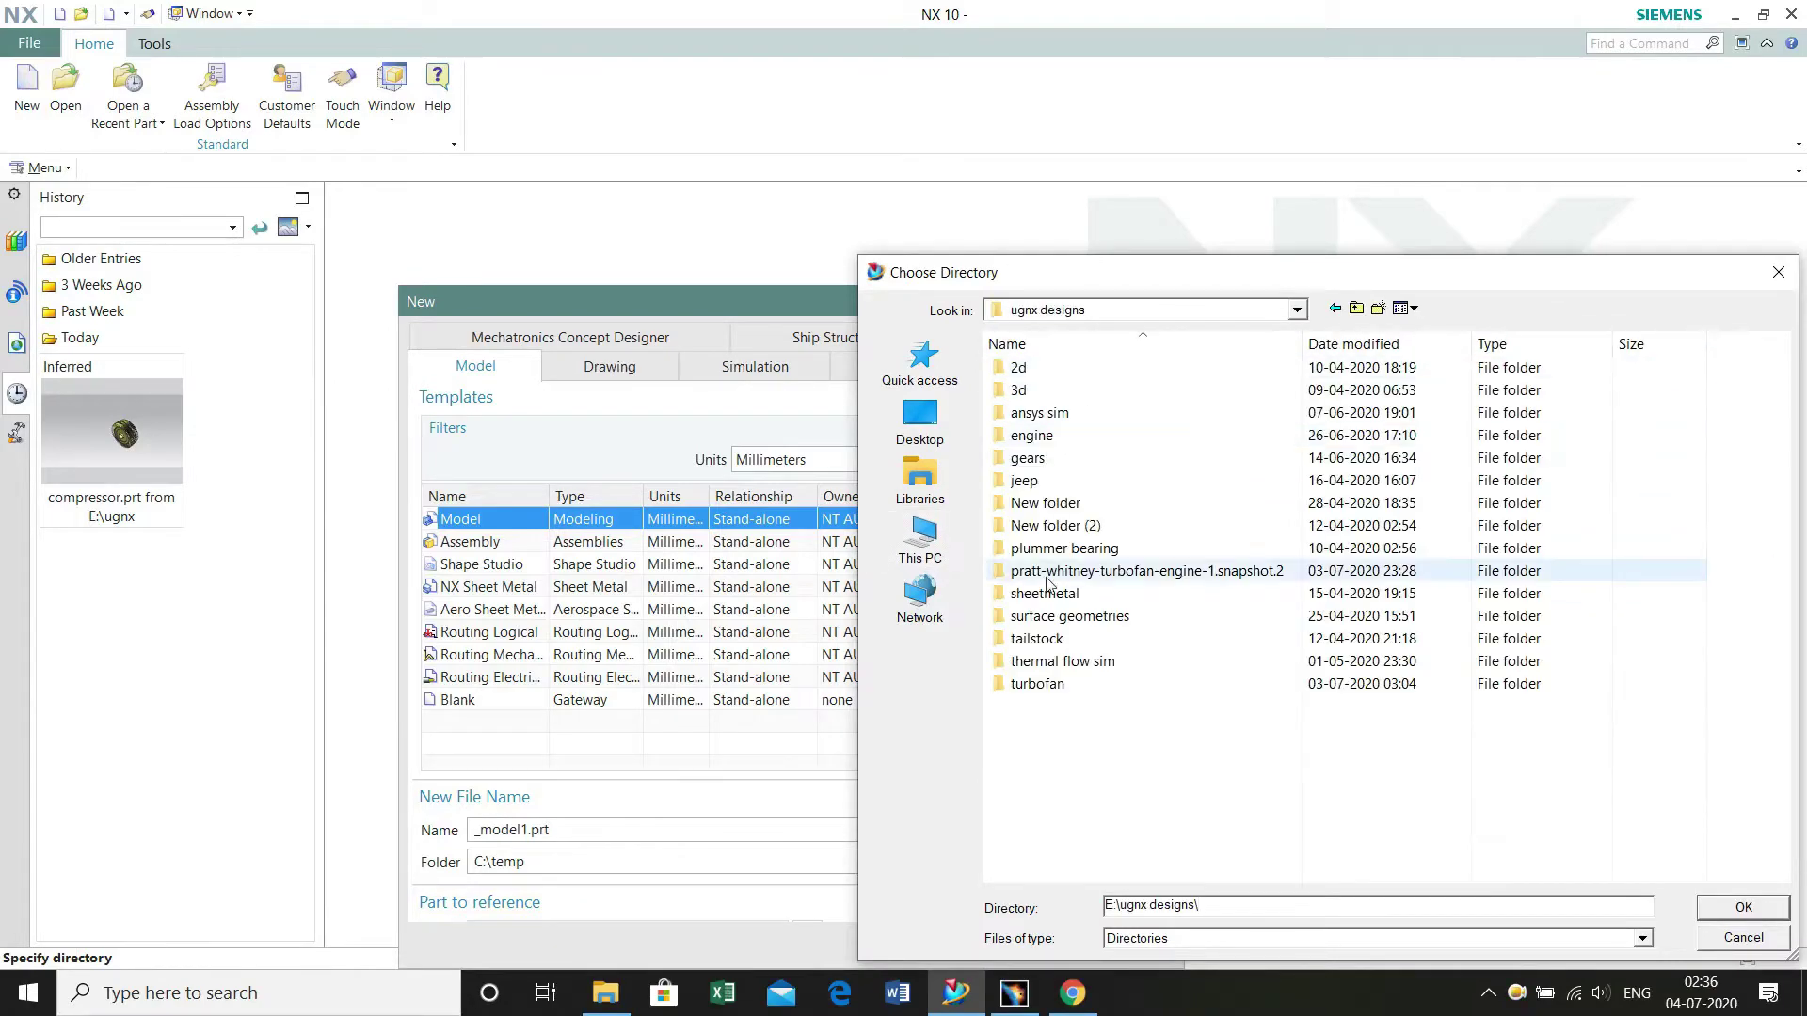
{"action": "double_click", "coordinate": [1035, 685]}
{"action": "left_click", "coordinate": [1744, 908]}
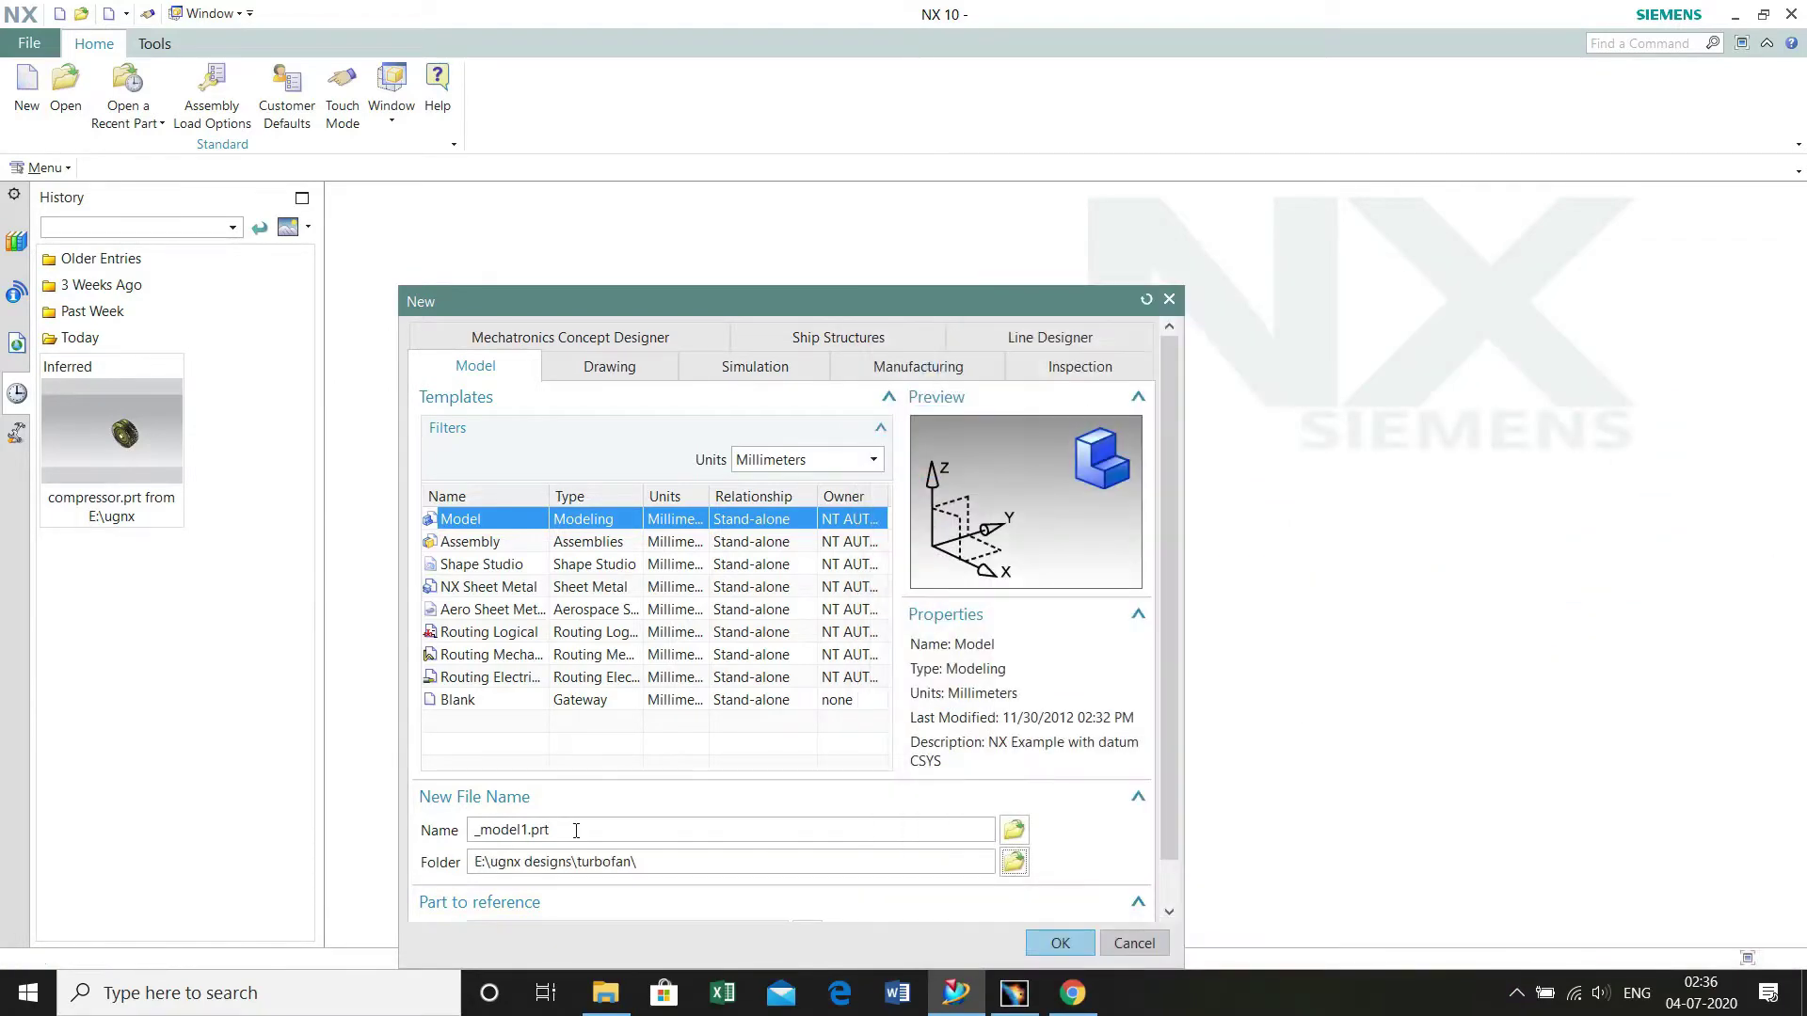
{"action": "left_click_drag", "start_coordinate": [552, 829], "coordinate": [478, 829]}
{"action": "key", "text": "BackSpace"}
{"action": "key", "text": "Return"}
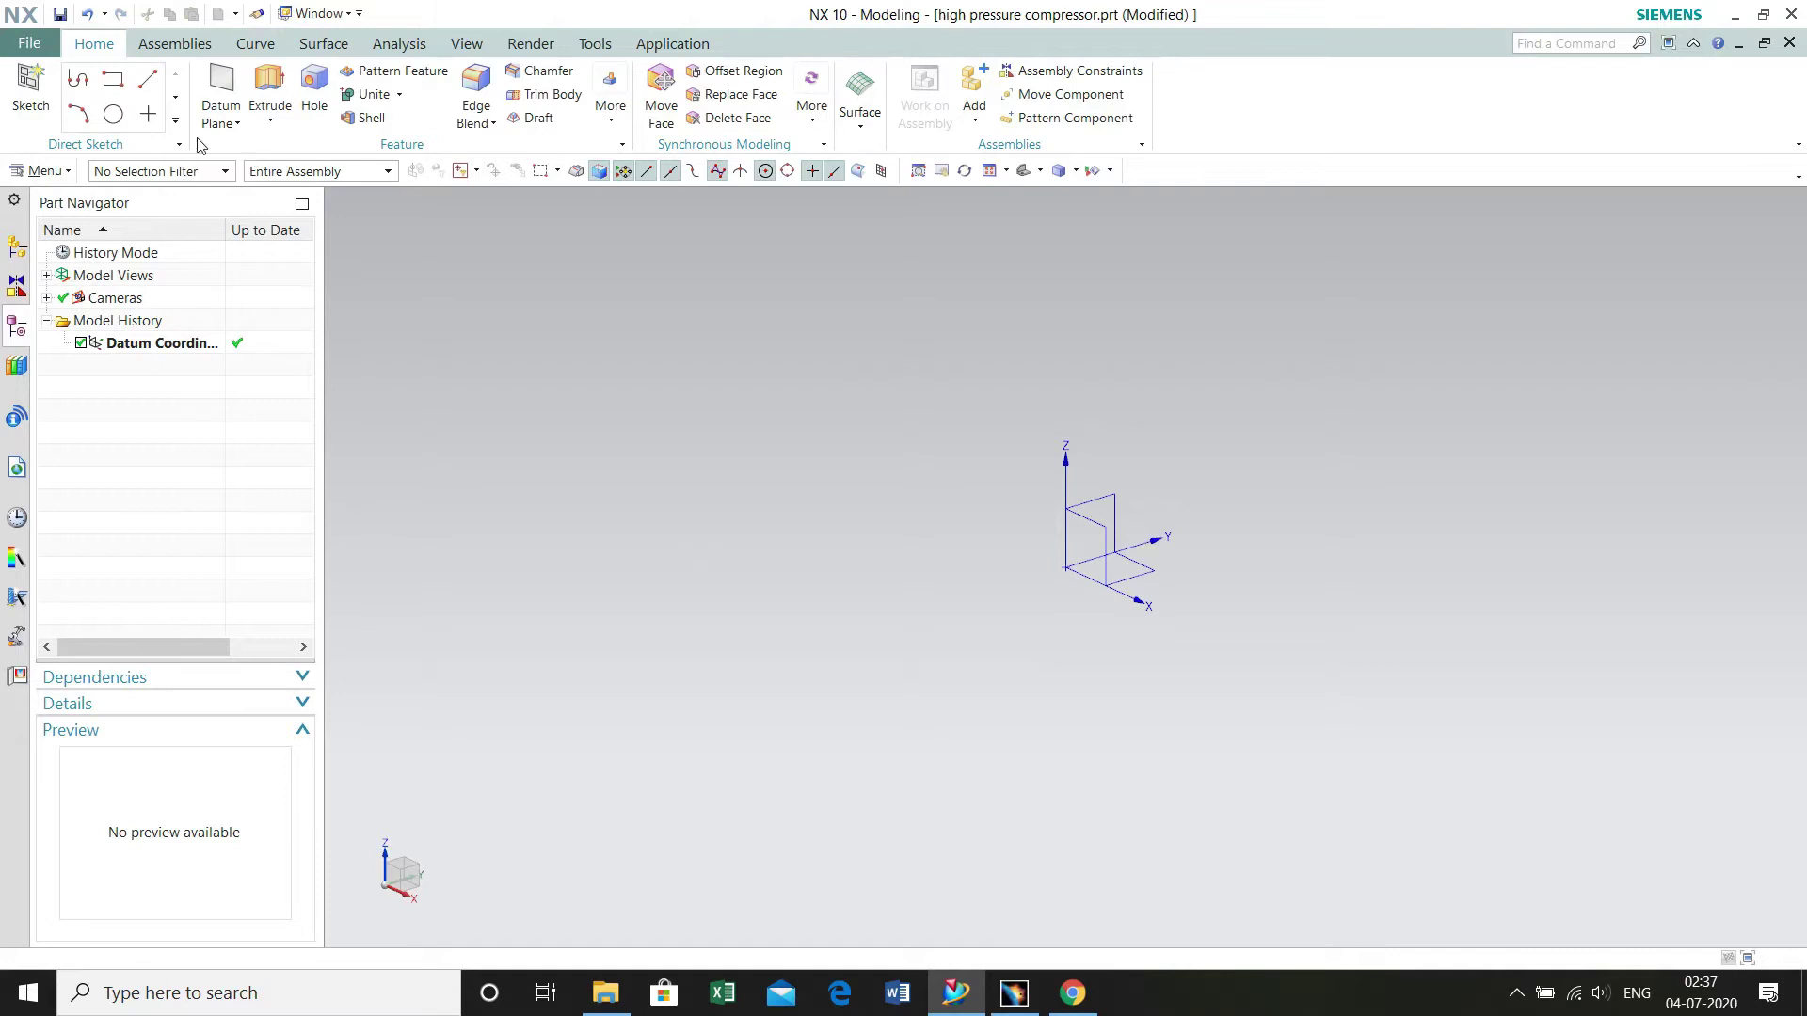
- Sketch on the YZ plane a 67.5 vertical line starting at XC 0, YC 42.5
{"action": "left_click", "coordinate": [33, 70]}
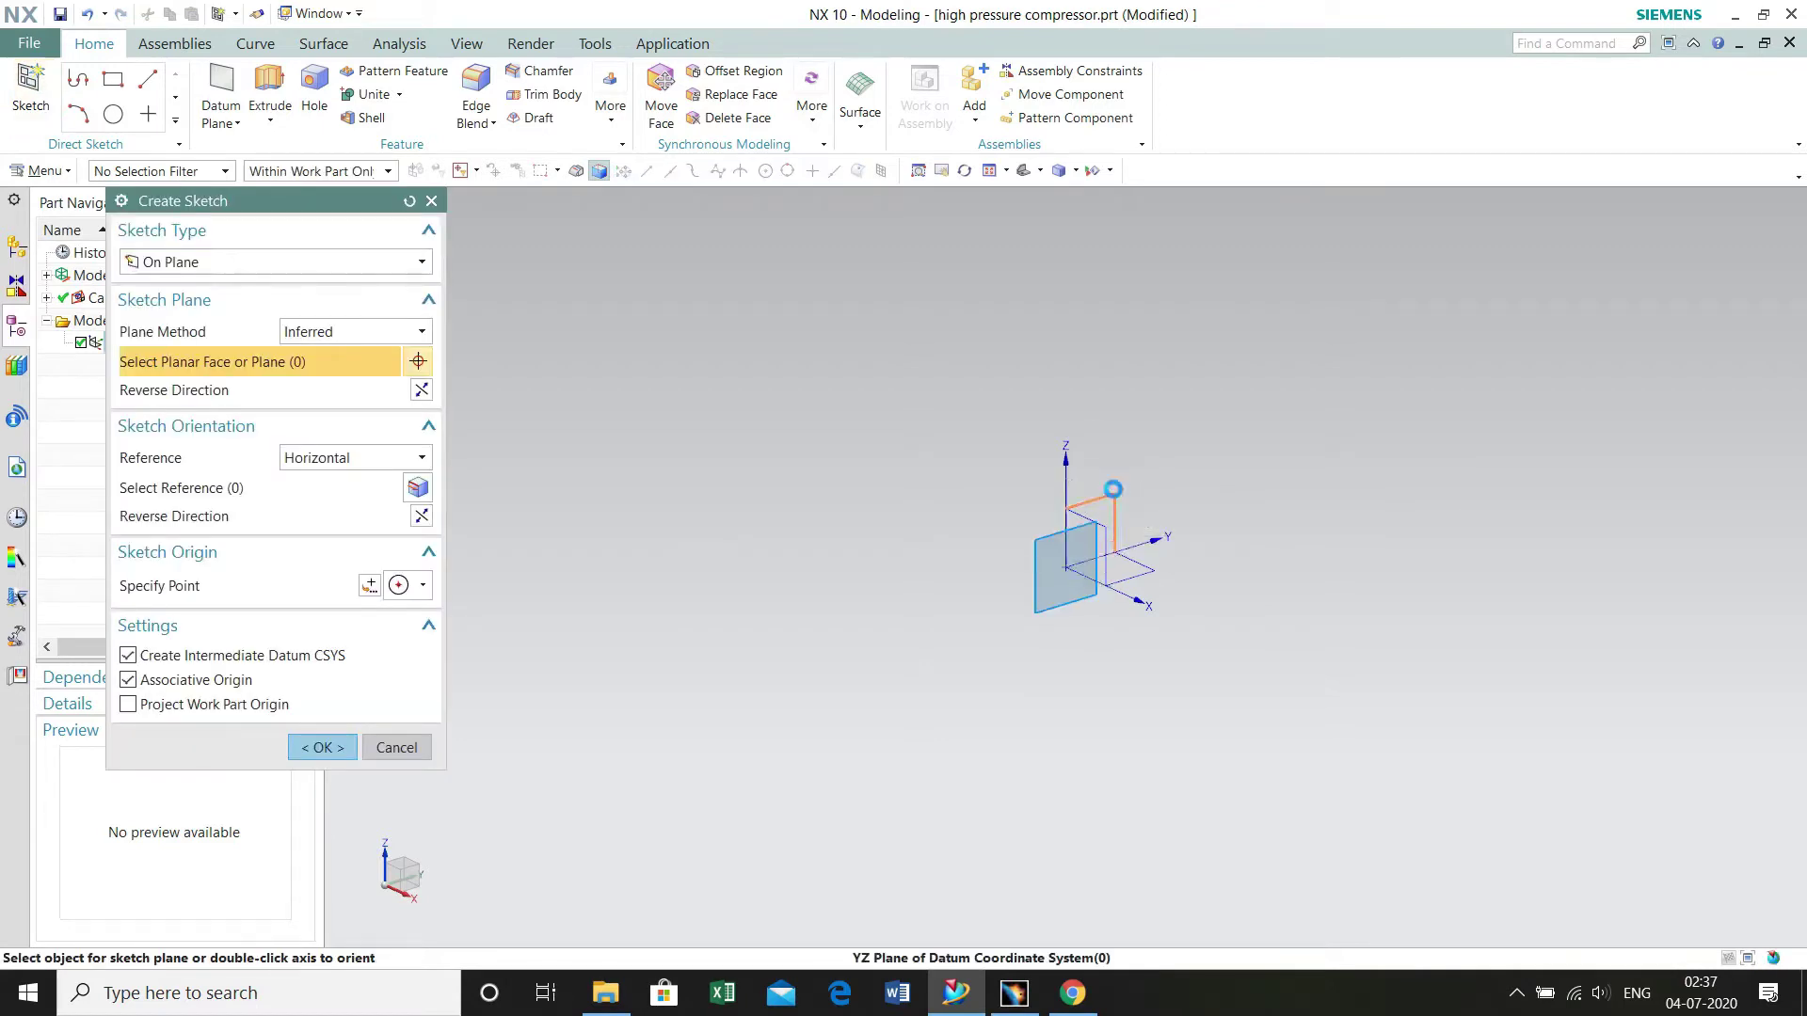
{"action": "left_click", "coordinate": [1082, 527]}
{"action": "middle_click", "coordinate": [361, 701]}
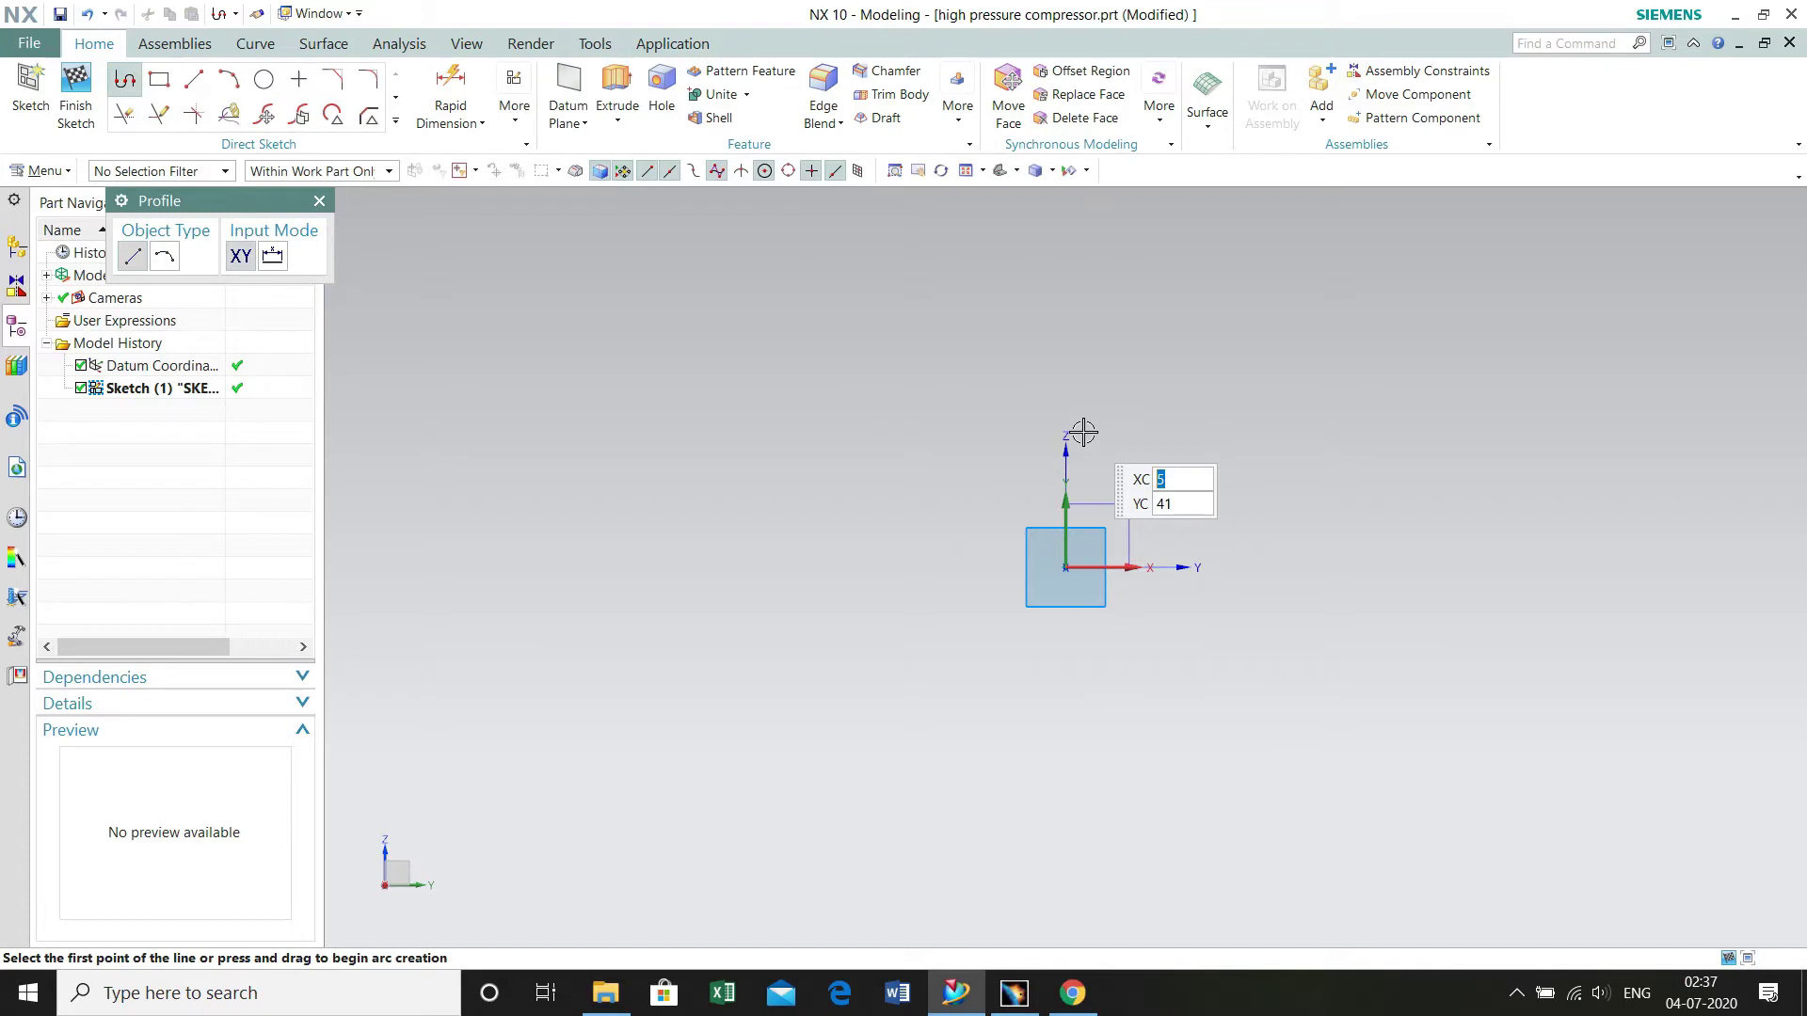
{"action": "type", "text": "0"}
{"action": "key", "text": "Tab"}
{"action": "type", "text": "42.5"}
{"action": "key", "text": "Return"}
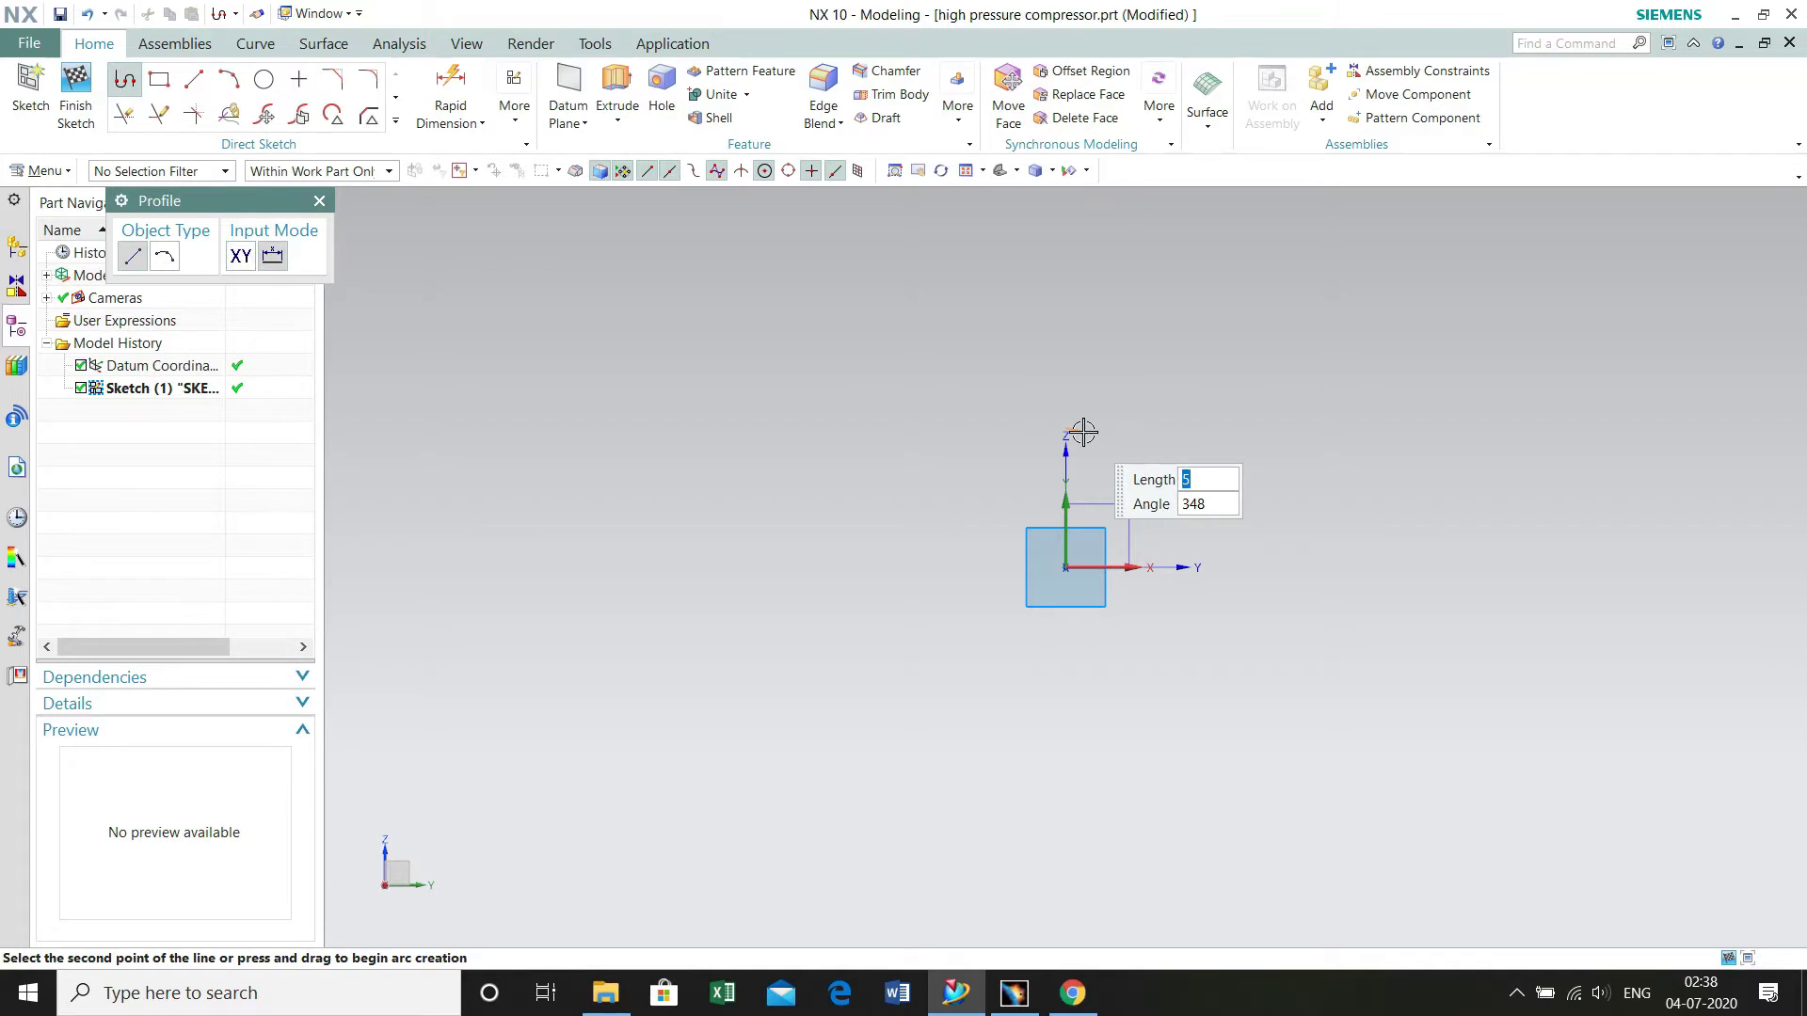
{"action": "type", "text": "67."}
{"action": "key", "text": "Tab"}
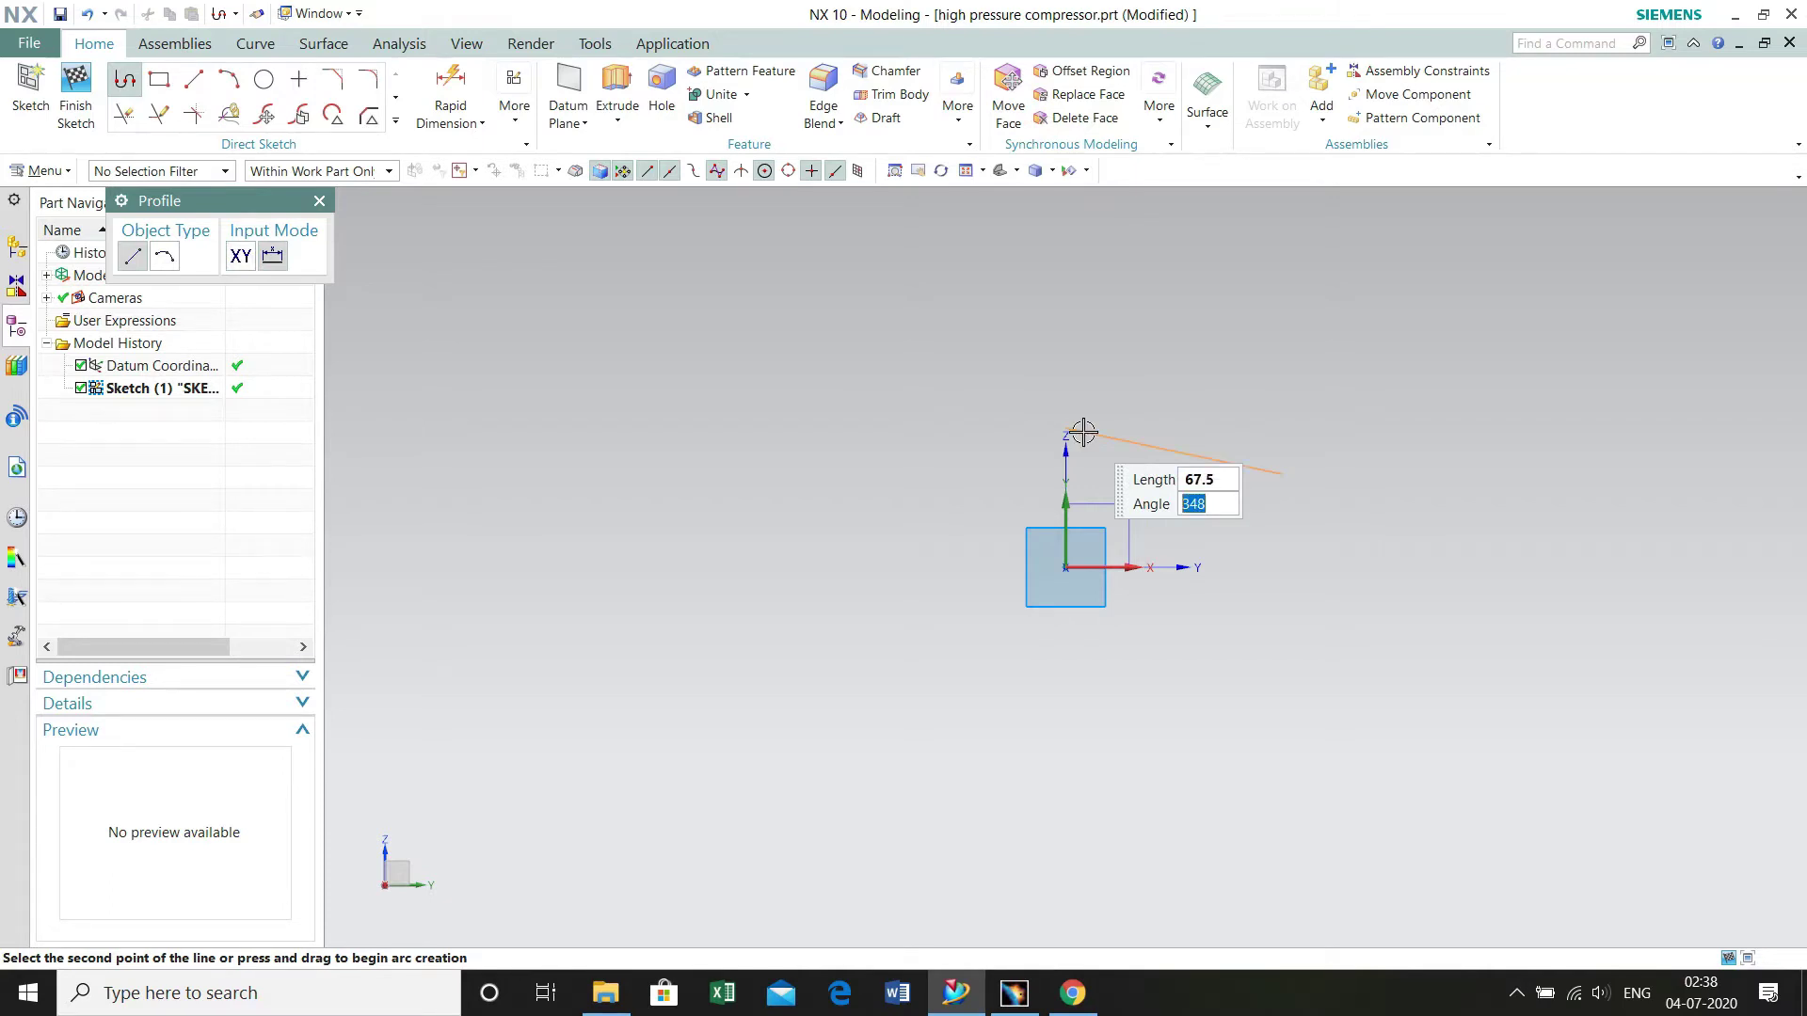
{"action": "left_click", "coordinate": [1069, 272]}
- Draw an angled line rising from the vertical line's top and begin dimensioning it
{"action": "scroll", "coordinate": [1237, 235], "scroll_direction": "down", "scroll_amount": 5}
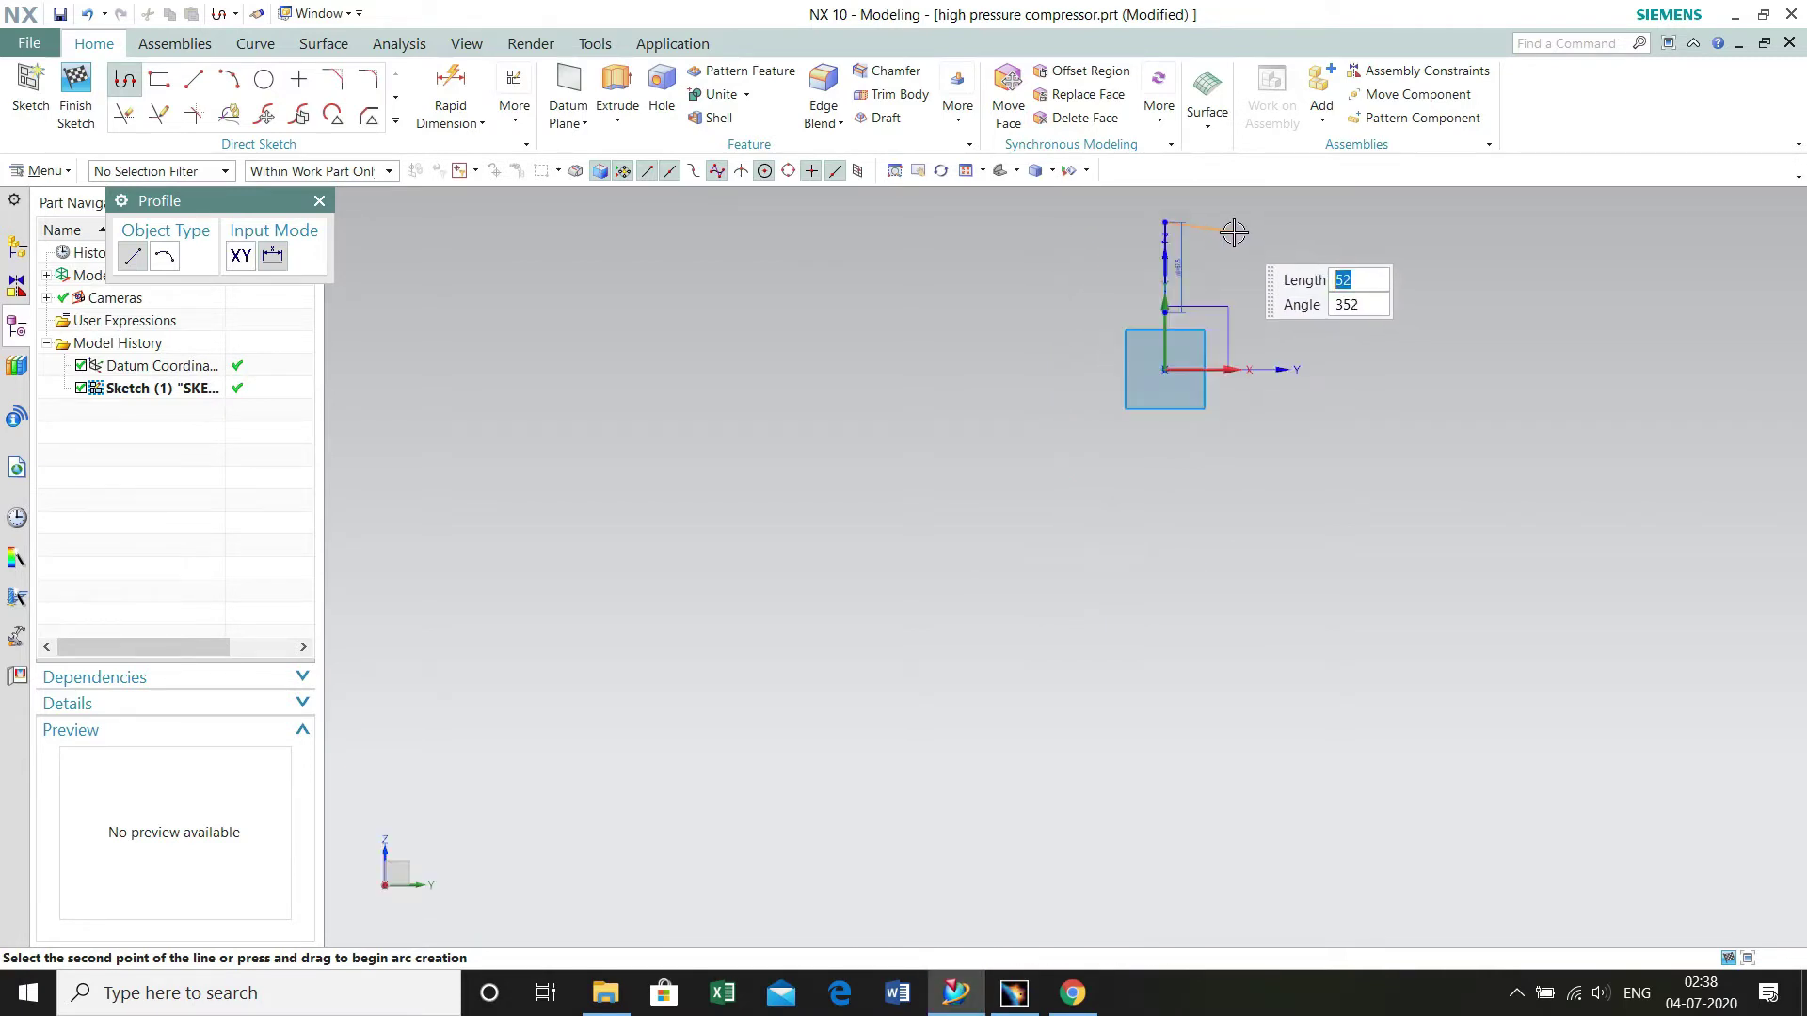
{"action": "middle_click_drag", "start_coordinate": [1234, 230], "coordinate": [1212, 573], "text": "shift"}
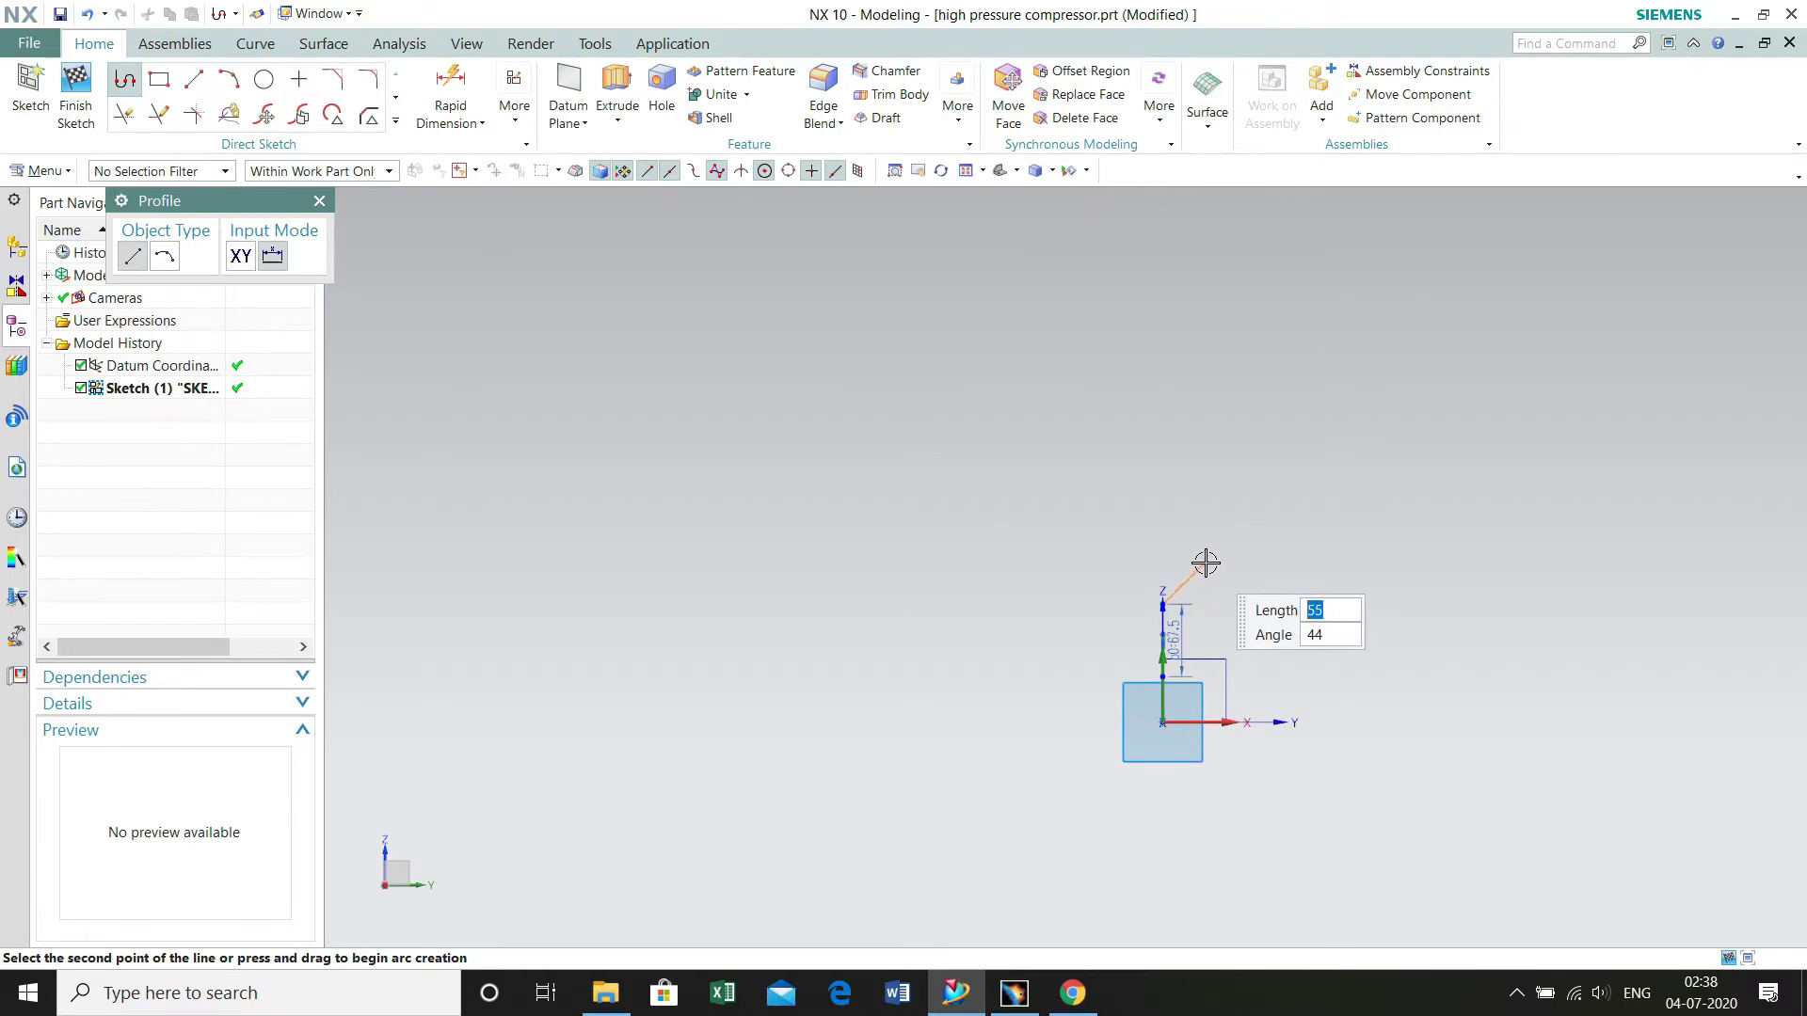
{"action": "left_click", "coordinate": [1206, 562]}
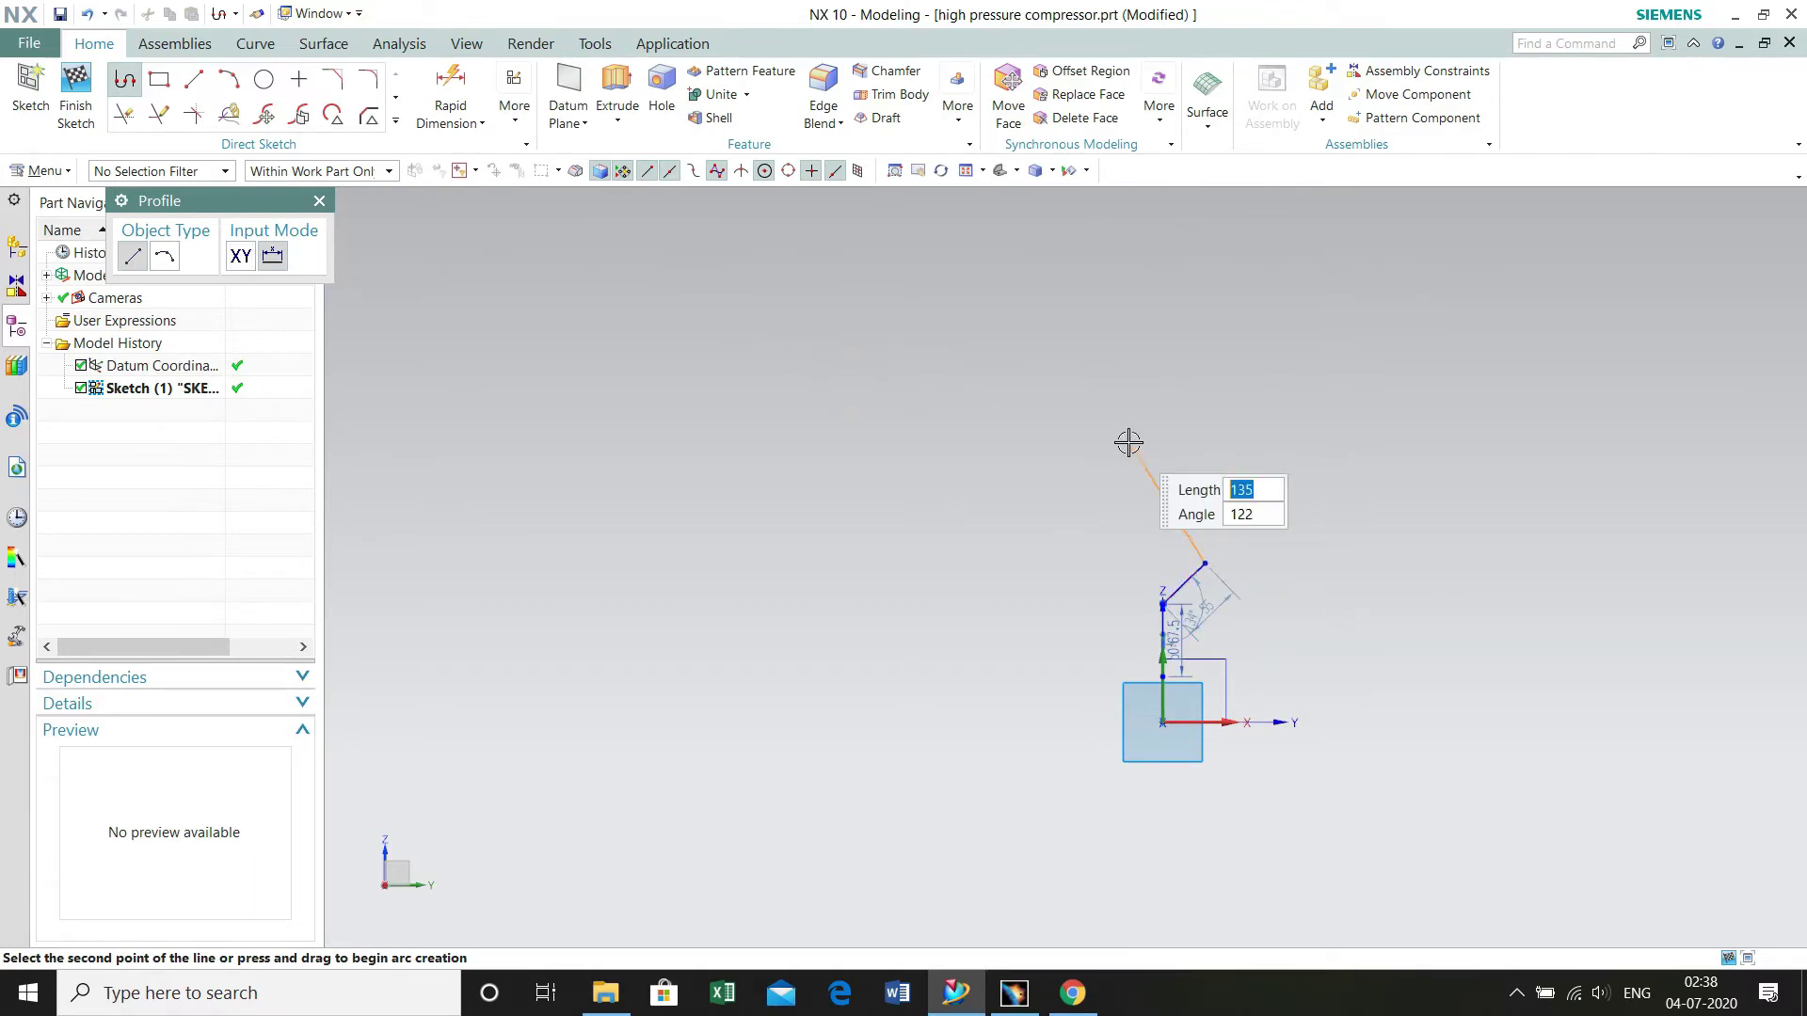
{"action": "key", "text": "Escape"}
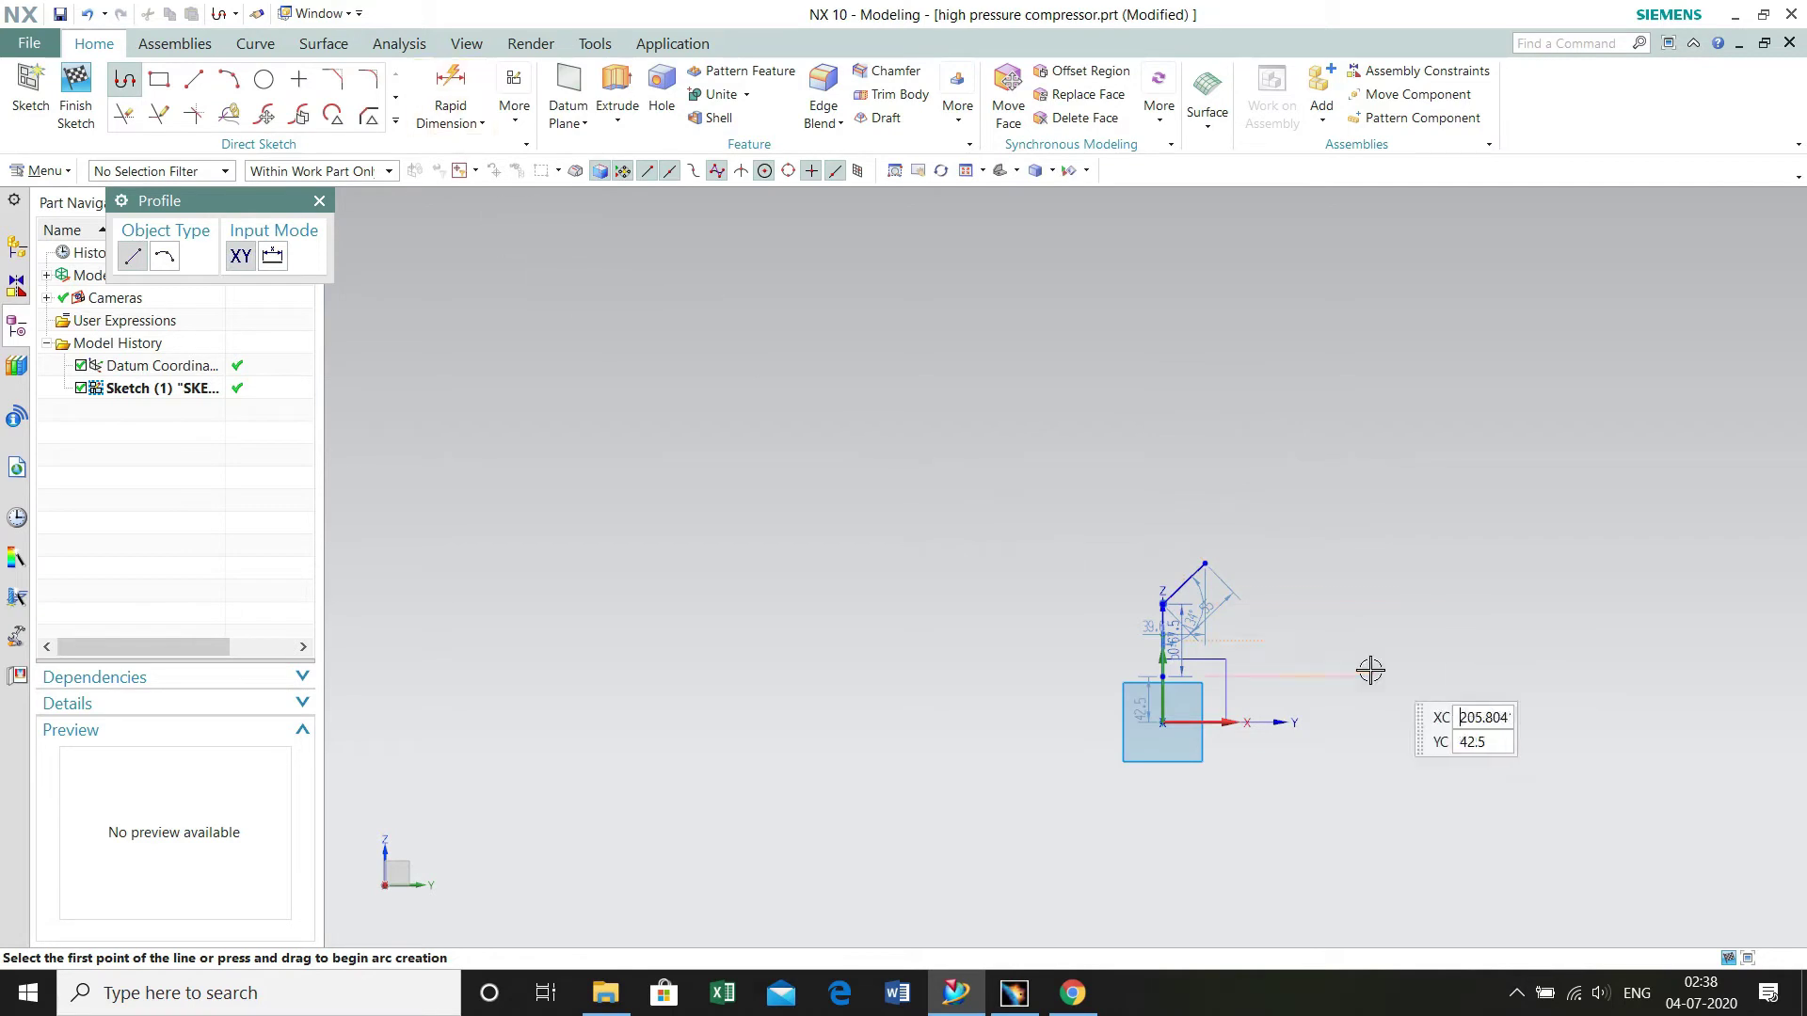
{"action": "scroll", "coordinate": [1203, 607], "scroll_direction": "up", "scroll_amount": 6}
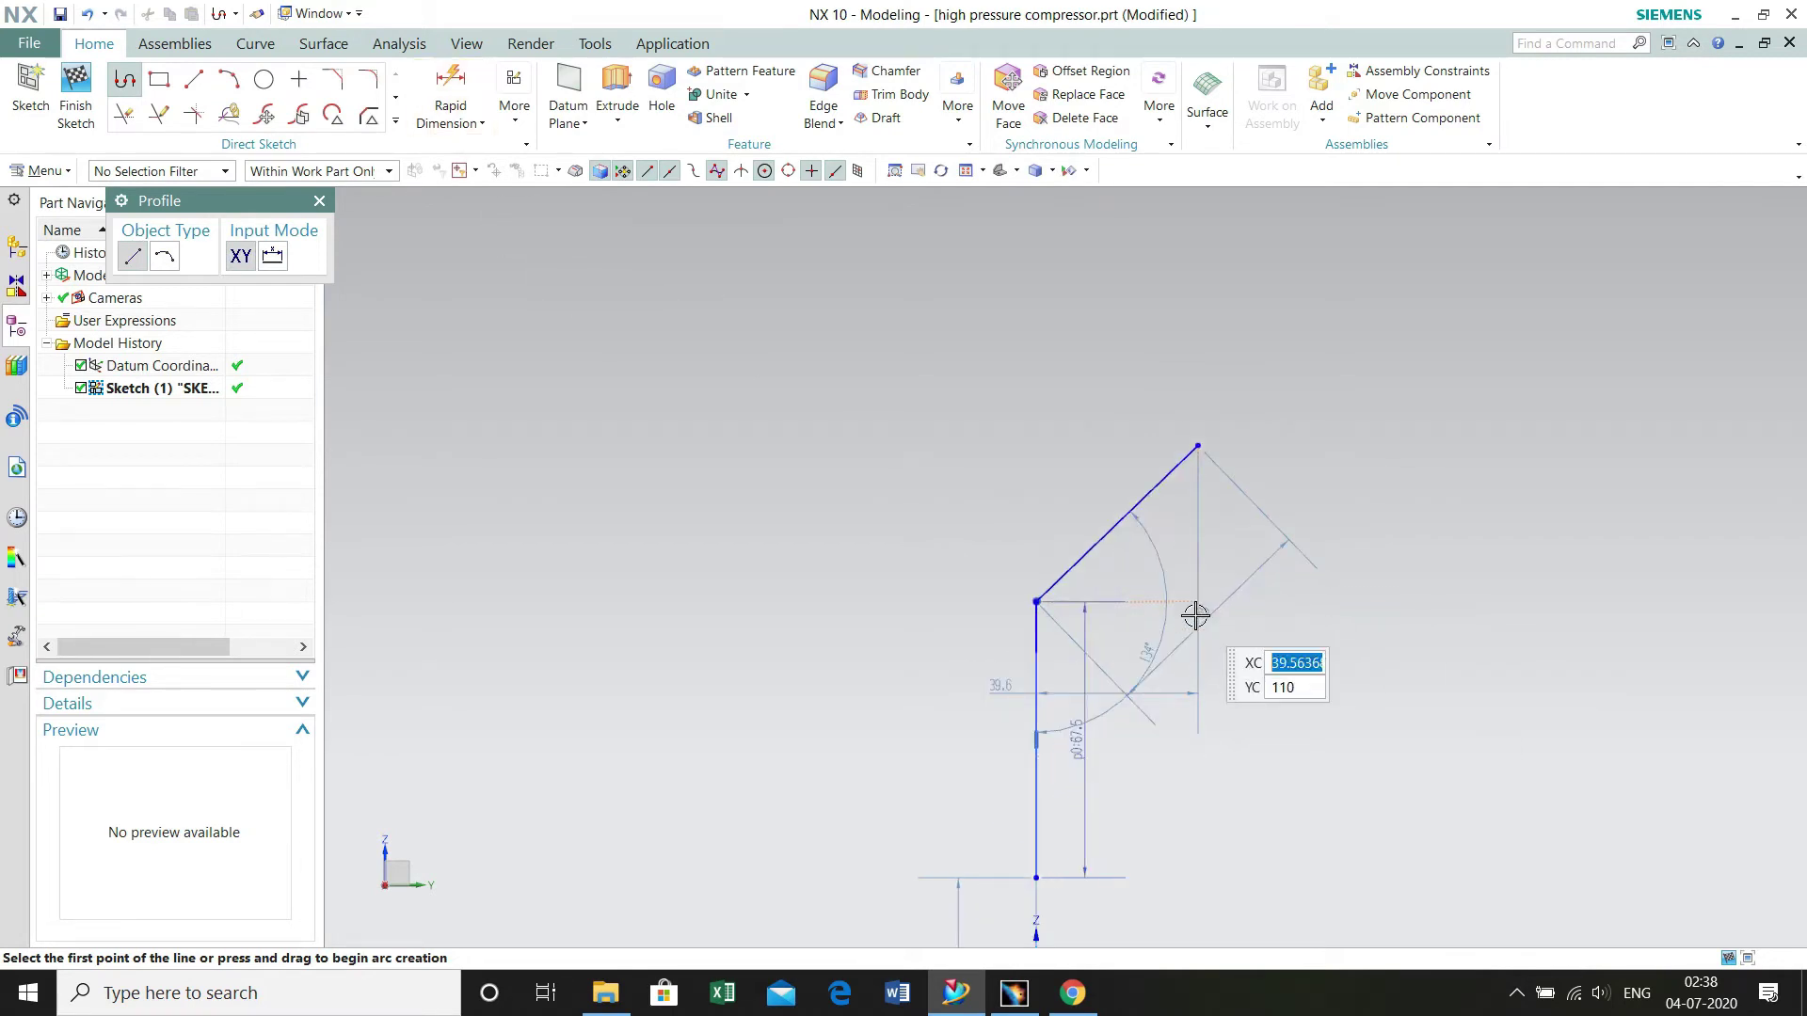
{"action": "key", "text": "d"}
{"action": "left_click", "coordinate": [1032, 596]}
{"action": "left_click", "coordinate": [1111, 530]}
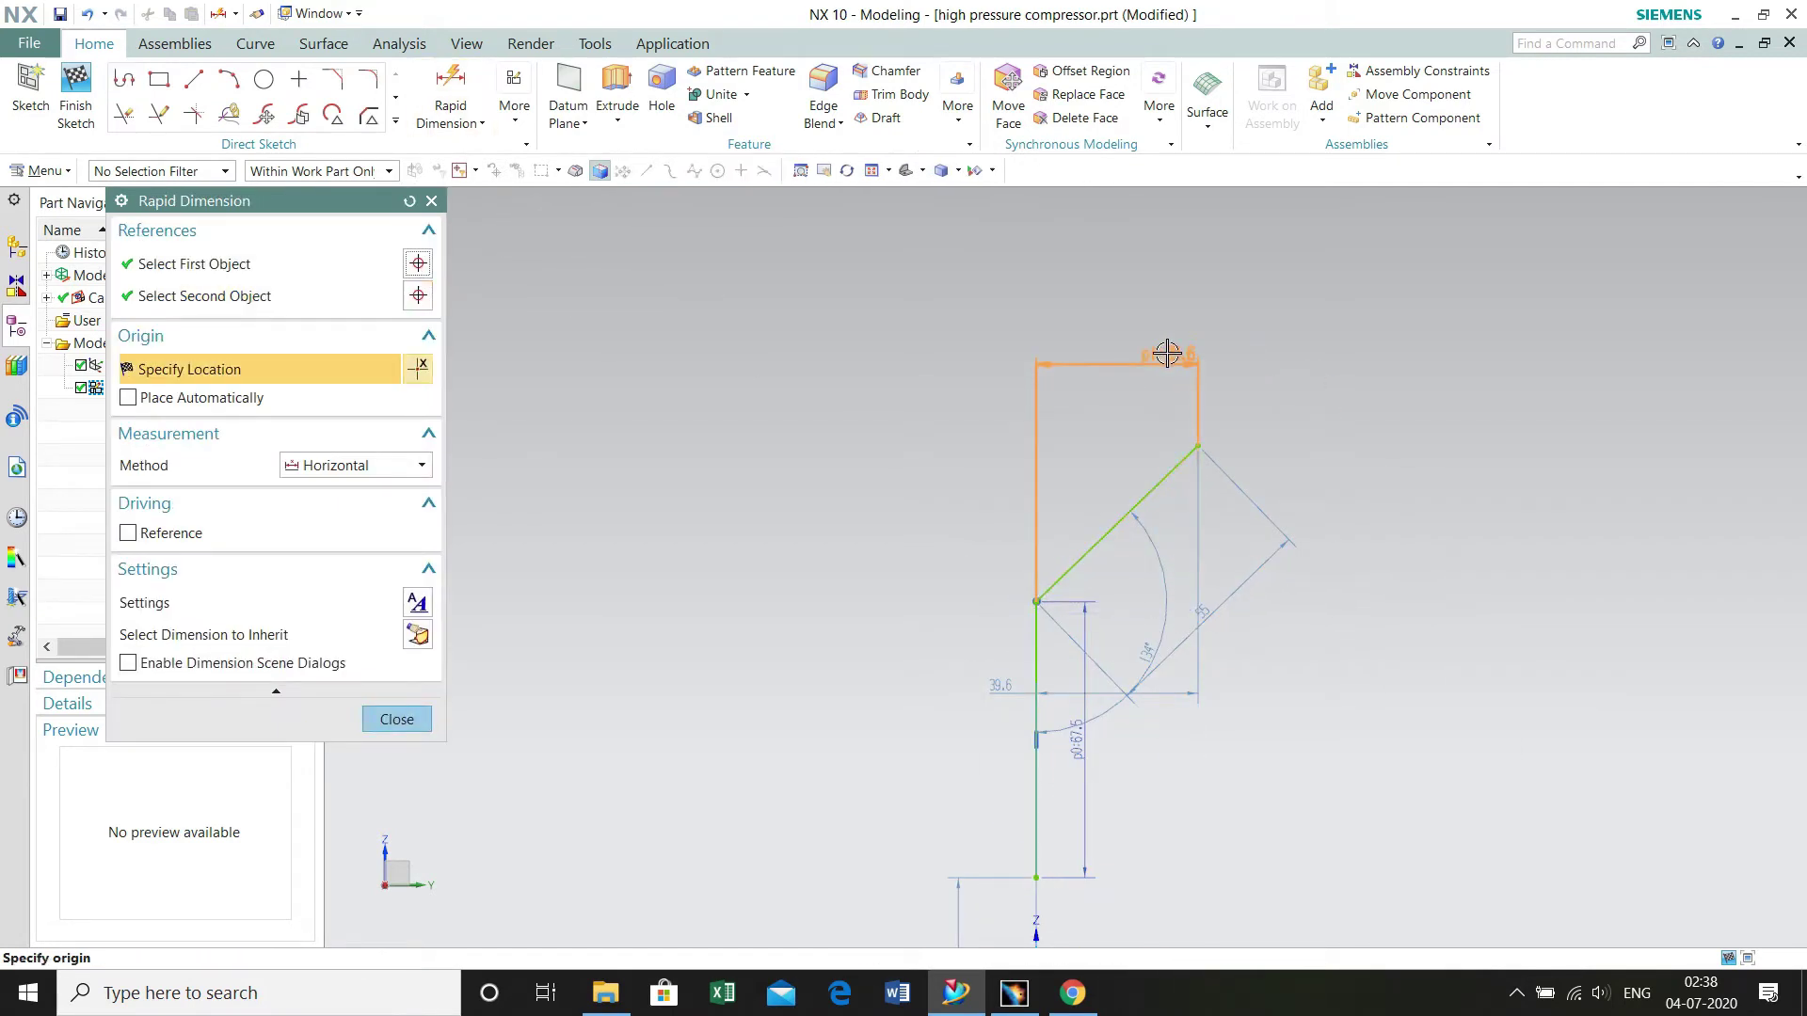
- Dimension the angled line with a 75 horizontal width and a 65 vertical height
{"action": "left_click", "coordinate": [1139, 349]}
{"action": "type", "text": "75"}
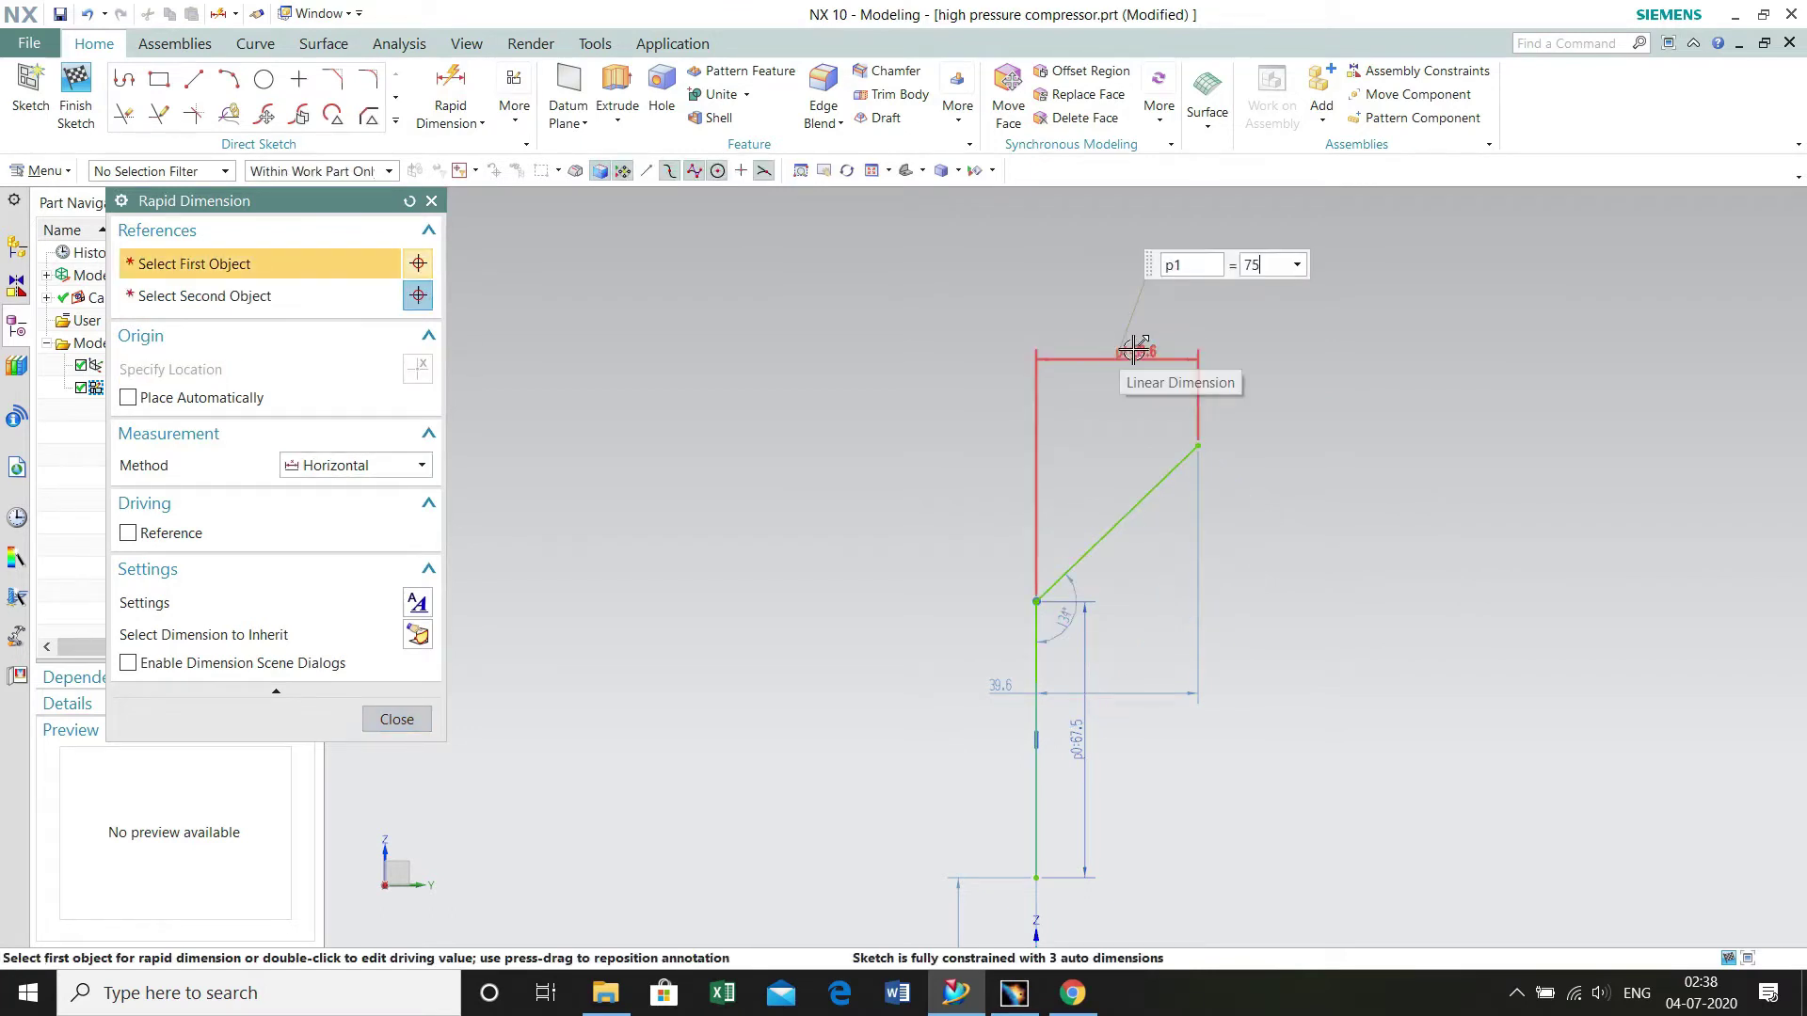
{"action": "key", "text": "Return"}
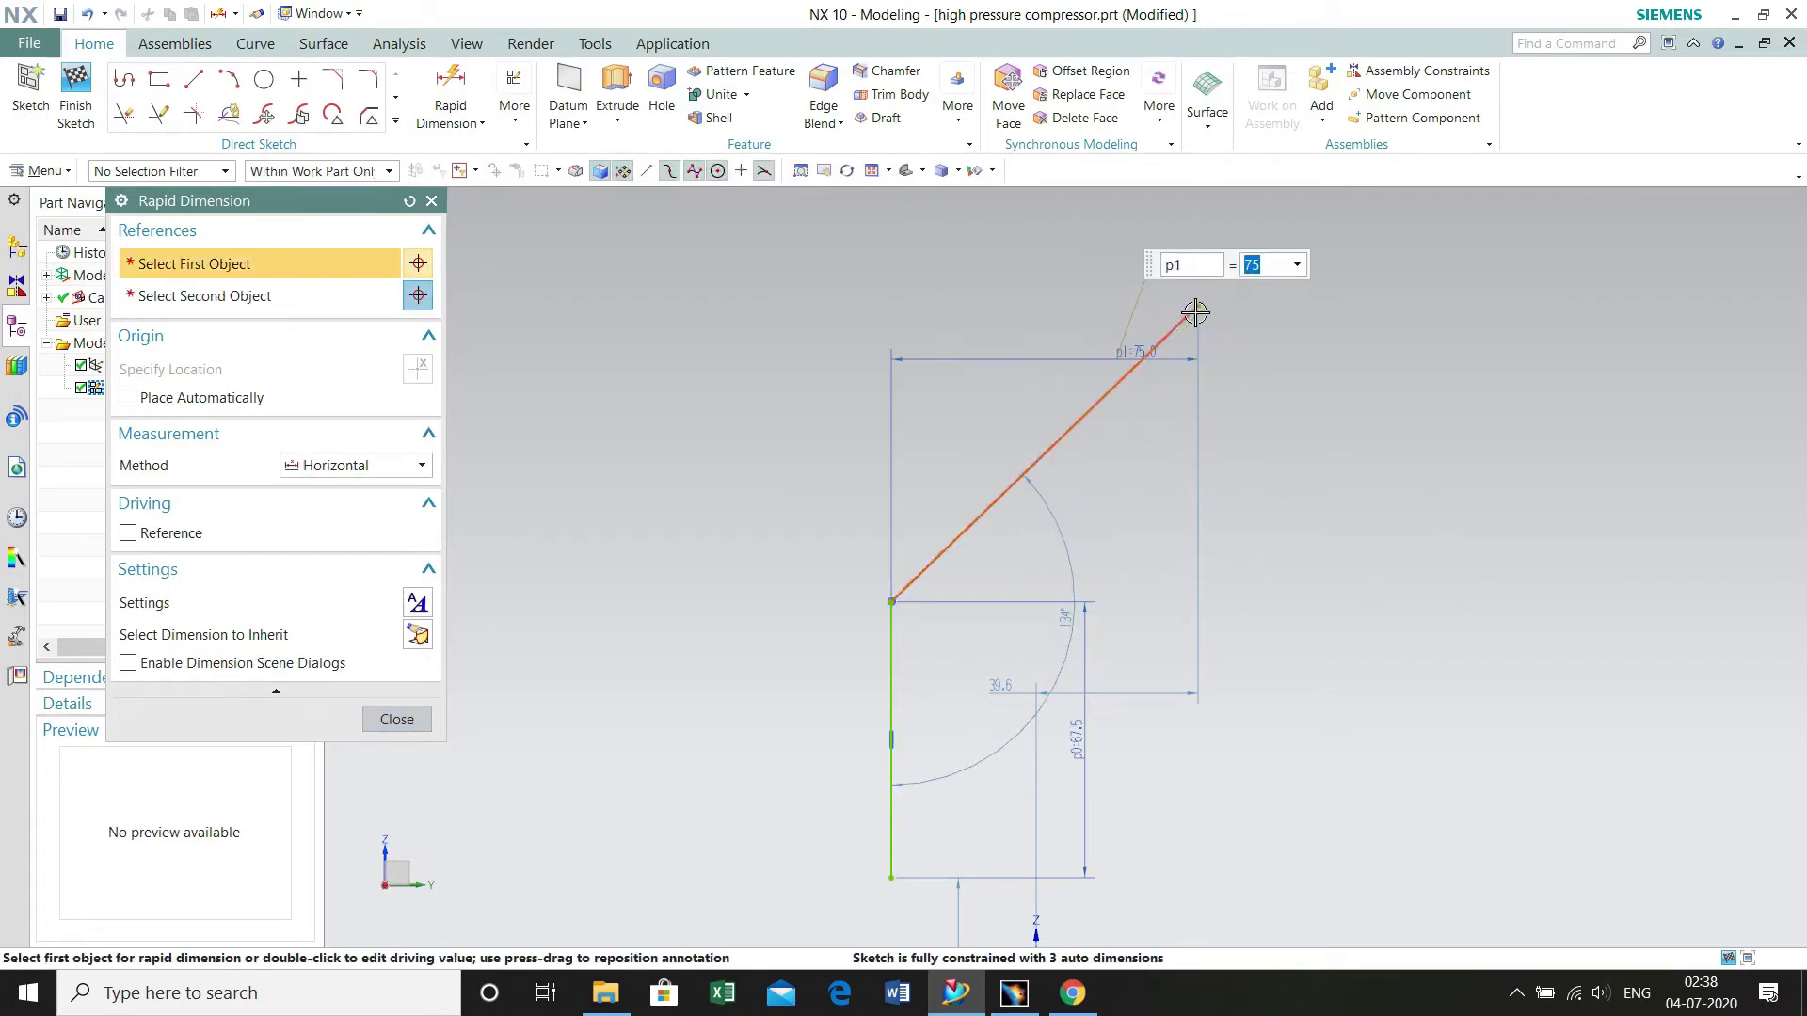
{"action": "left_click", "coordinate": [1197, 309]}
{"action": "left_click", "coordinate": [896, 597]}
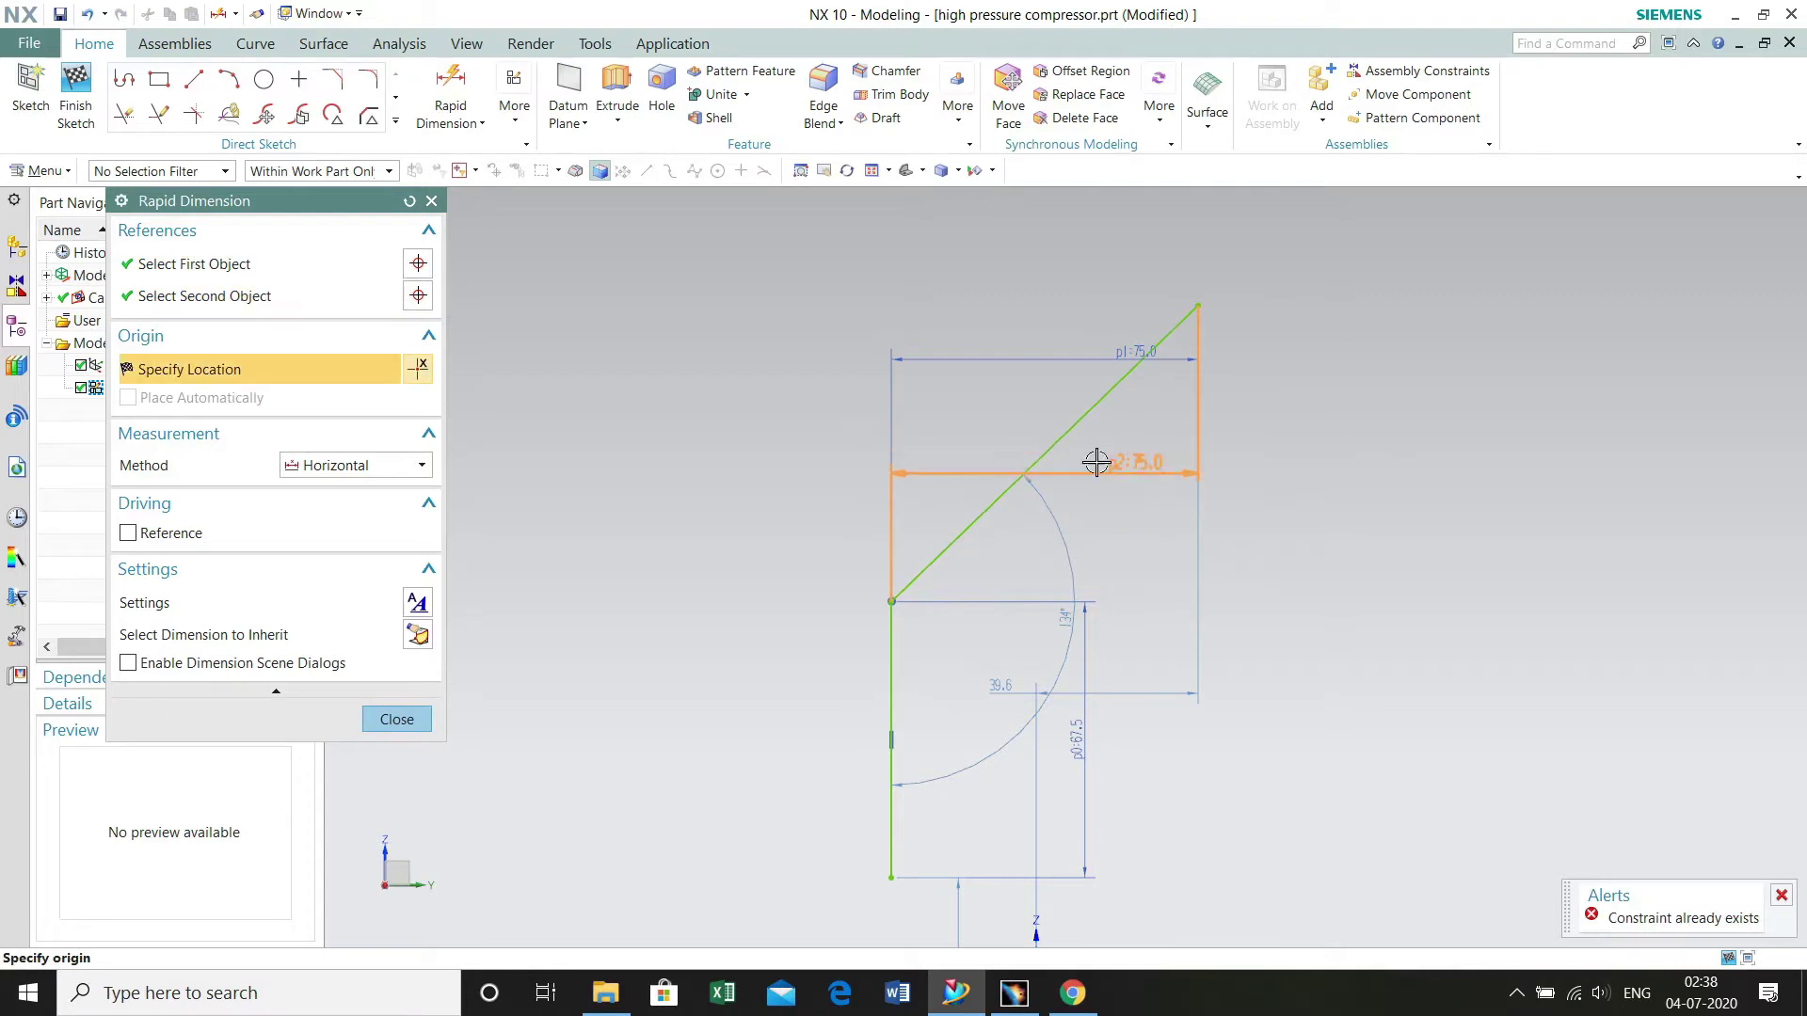
{"action": "left_click", "coordinate": [358, 465]}
{"action": "left_click", "coordinate": [354, 532]}
{"action": "left_click", "coordinate": [1345, 442]}
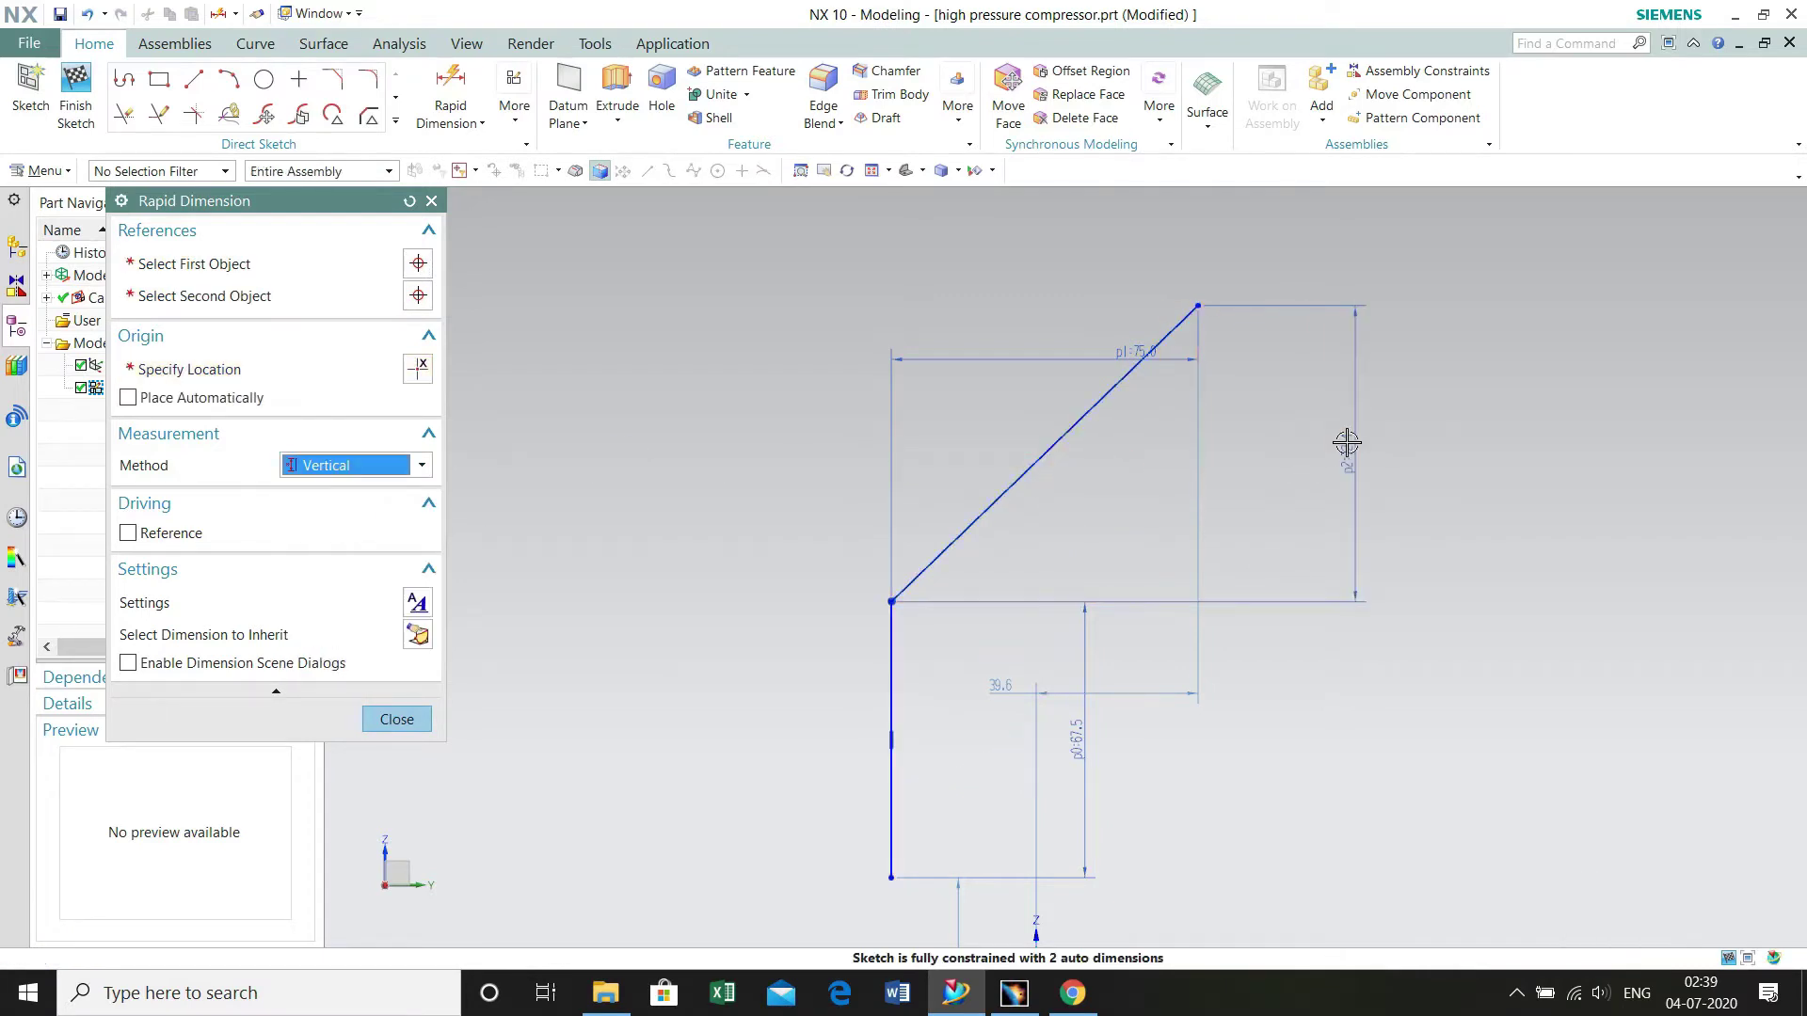
{"action": "left_click", "coordinate": [396, 719]}
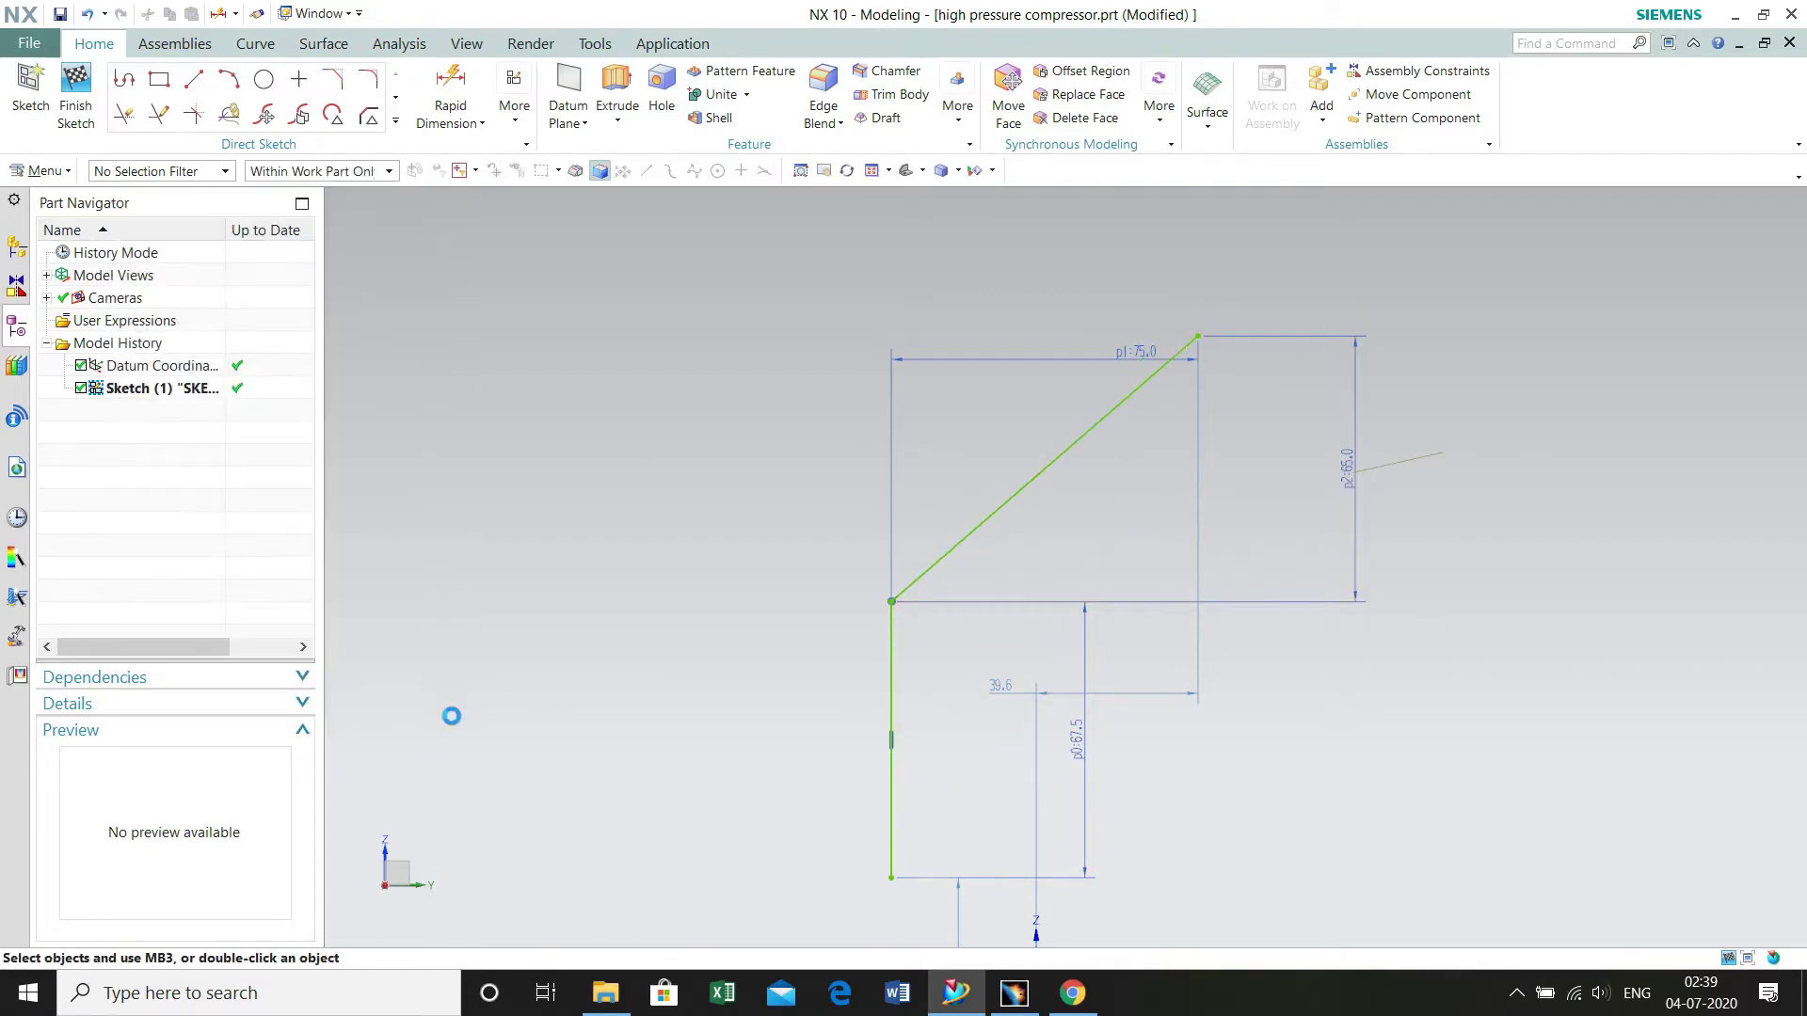
- Constrain the vertical line's bottom endpoint onto the Z axis with Point on Curve
{"action": "key", "text": "ctrl+q"}
{"action": "key", "text": "c"}
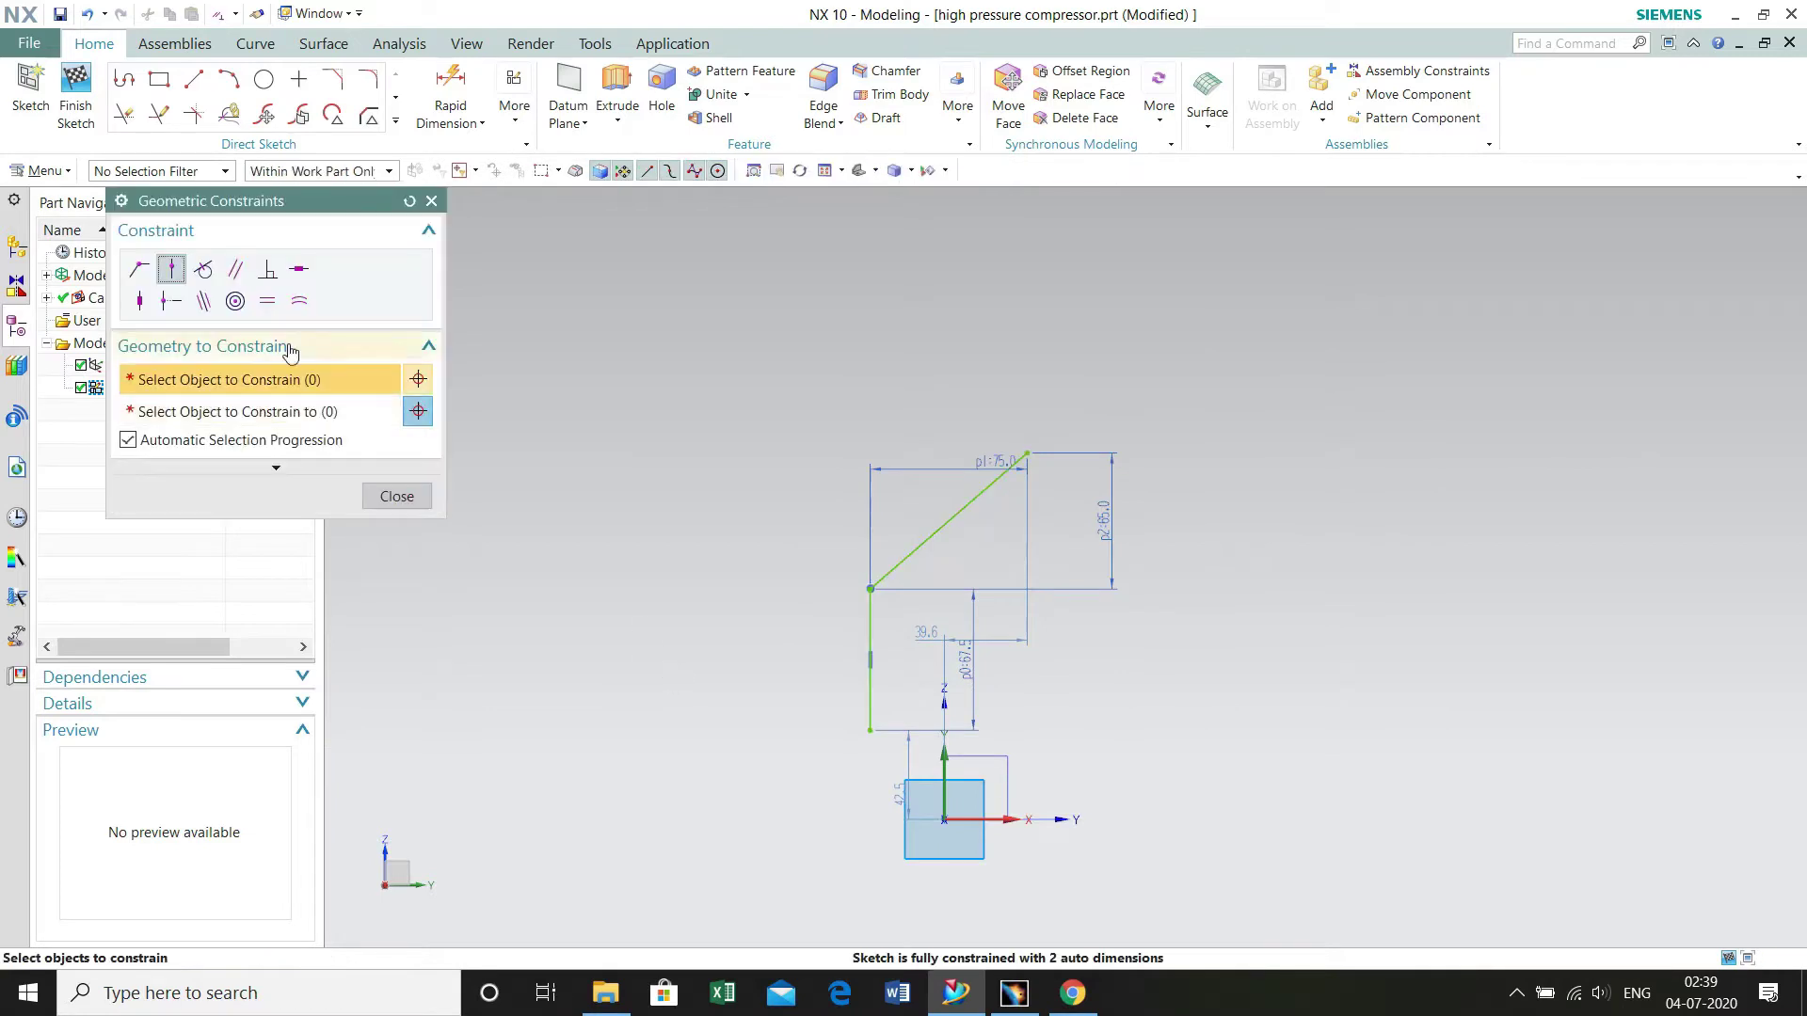
{"action": "left_click", "coordinate": [873, 739]}
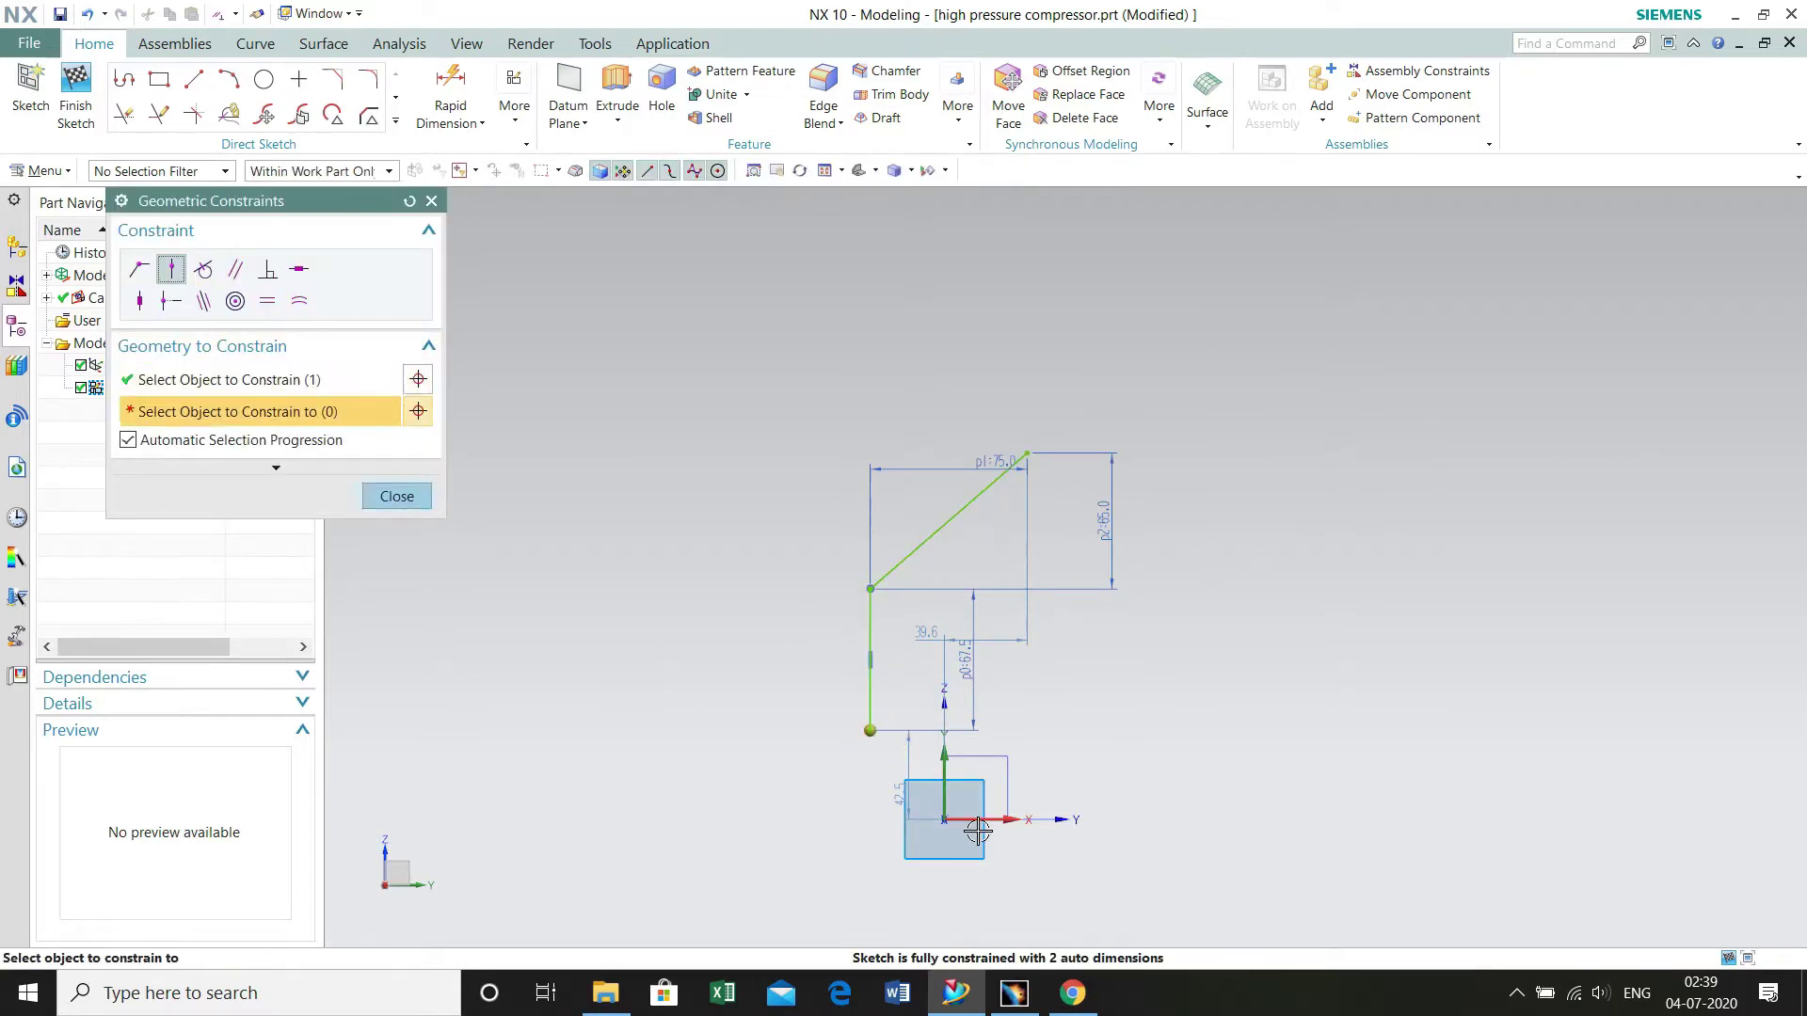
{"action": "left_click", "coordinate": [944, 771]}
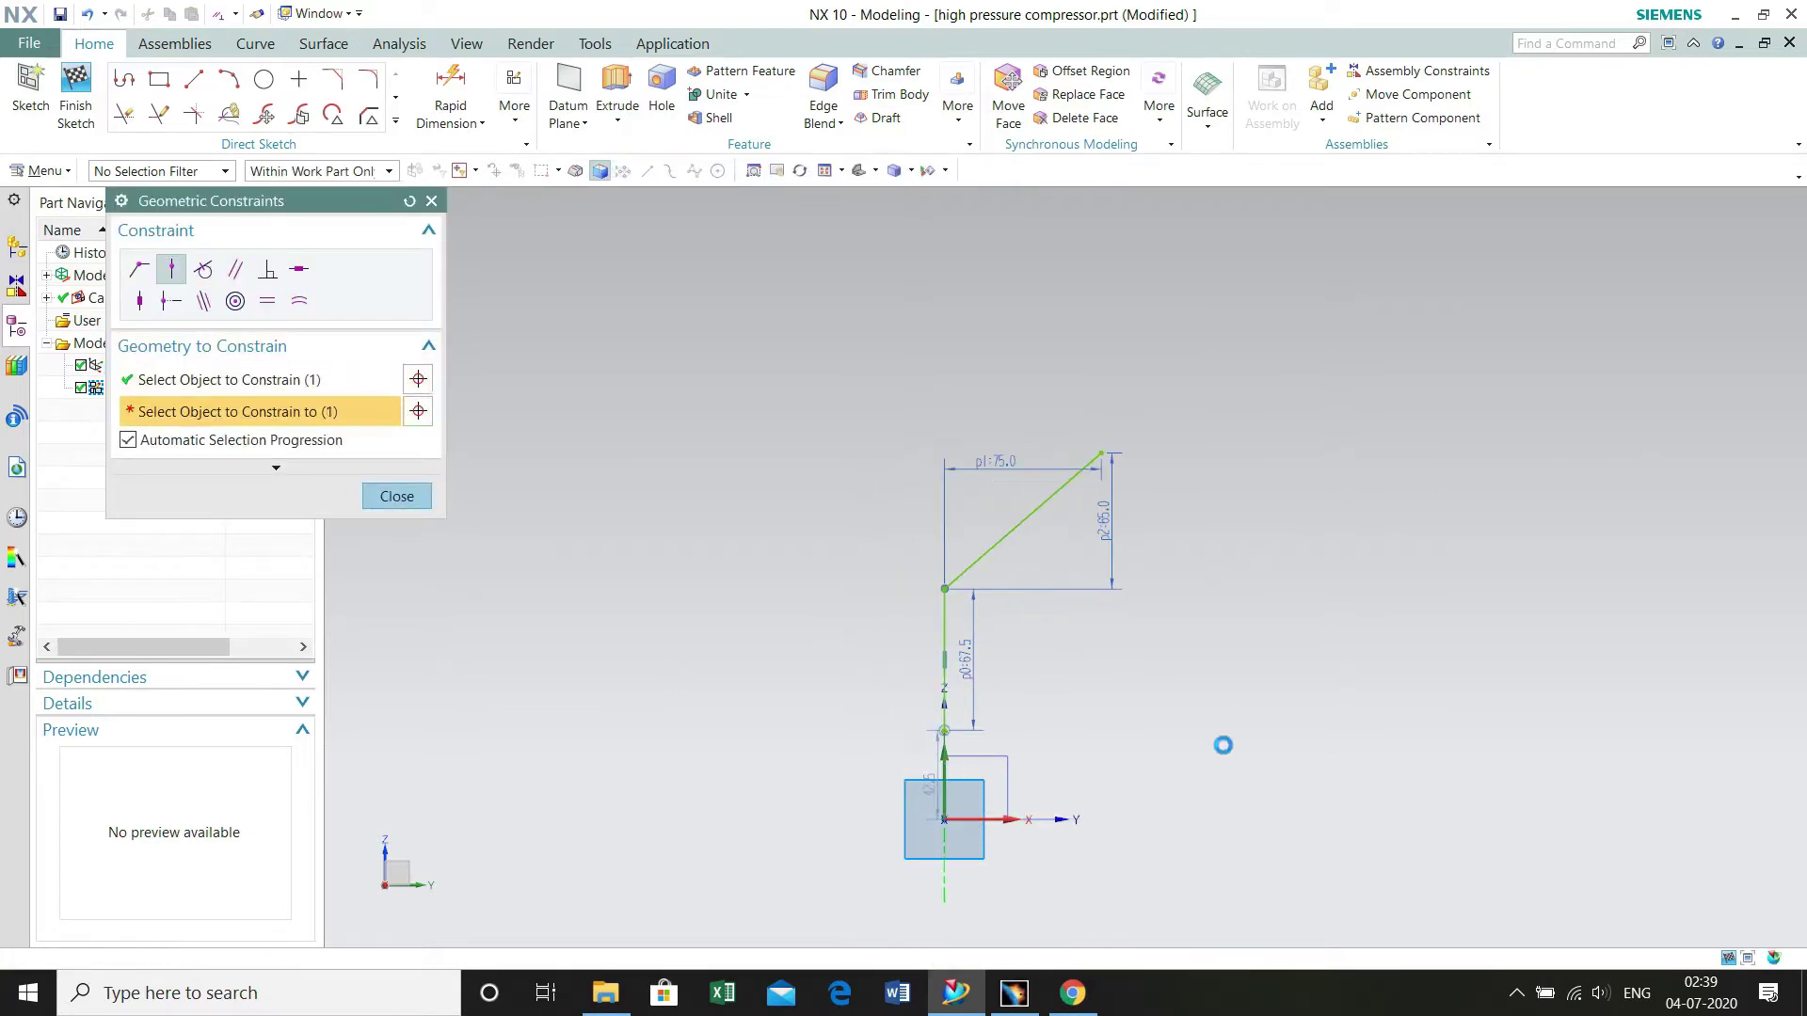
{"action": "left_click", "coordinate": [396, 497]}
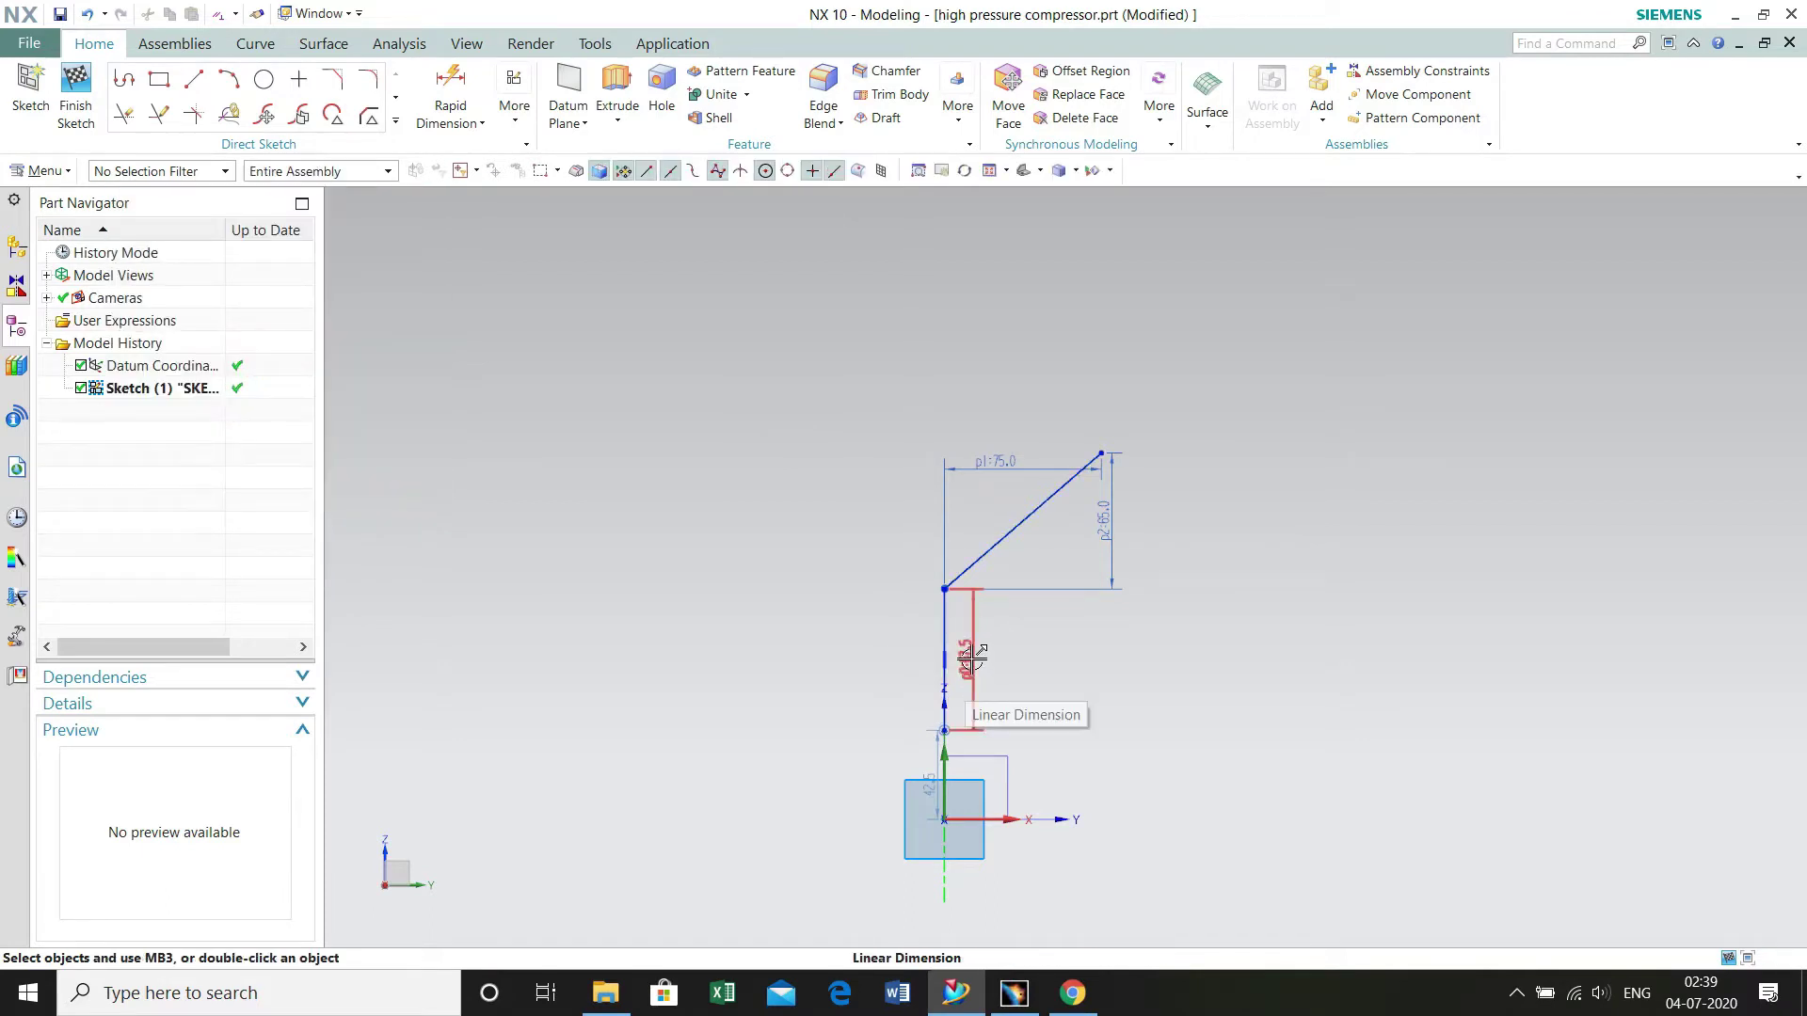
- Continue the profile with segments of 65 vertical, 15, 10, 30 and 5
{"action": "left_click", "coordinate": [124, 79]}
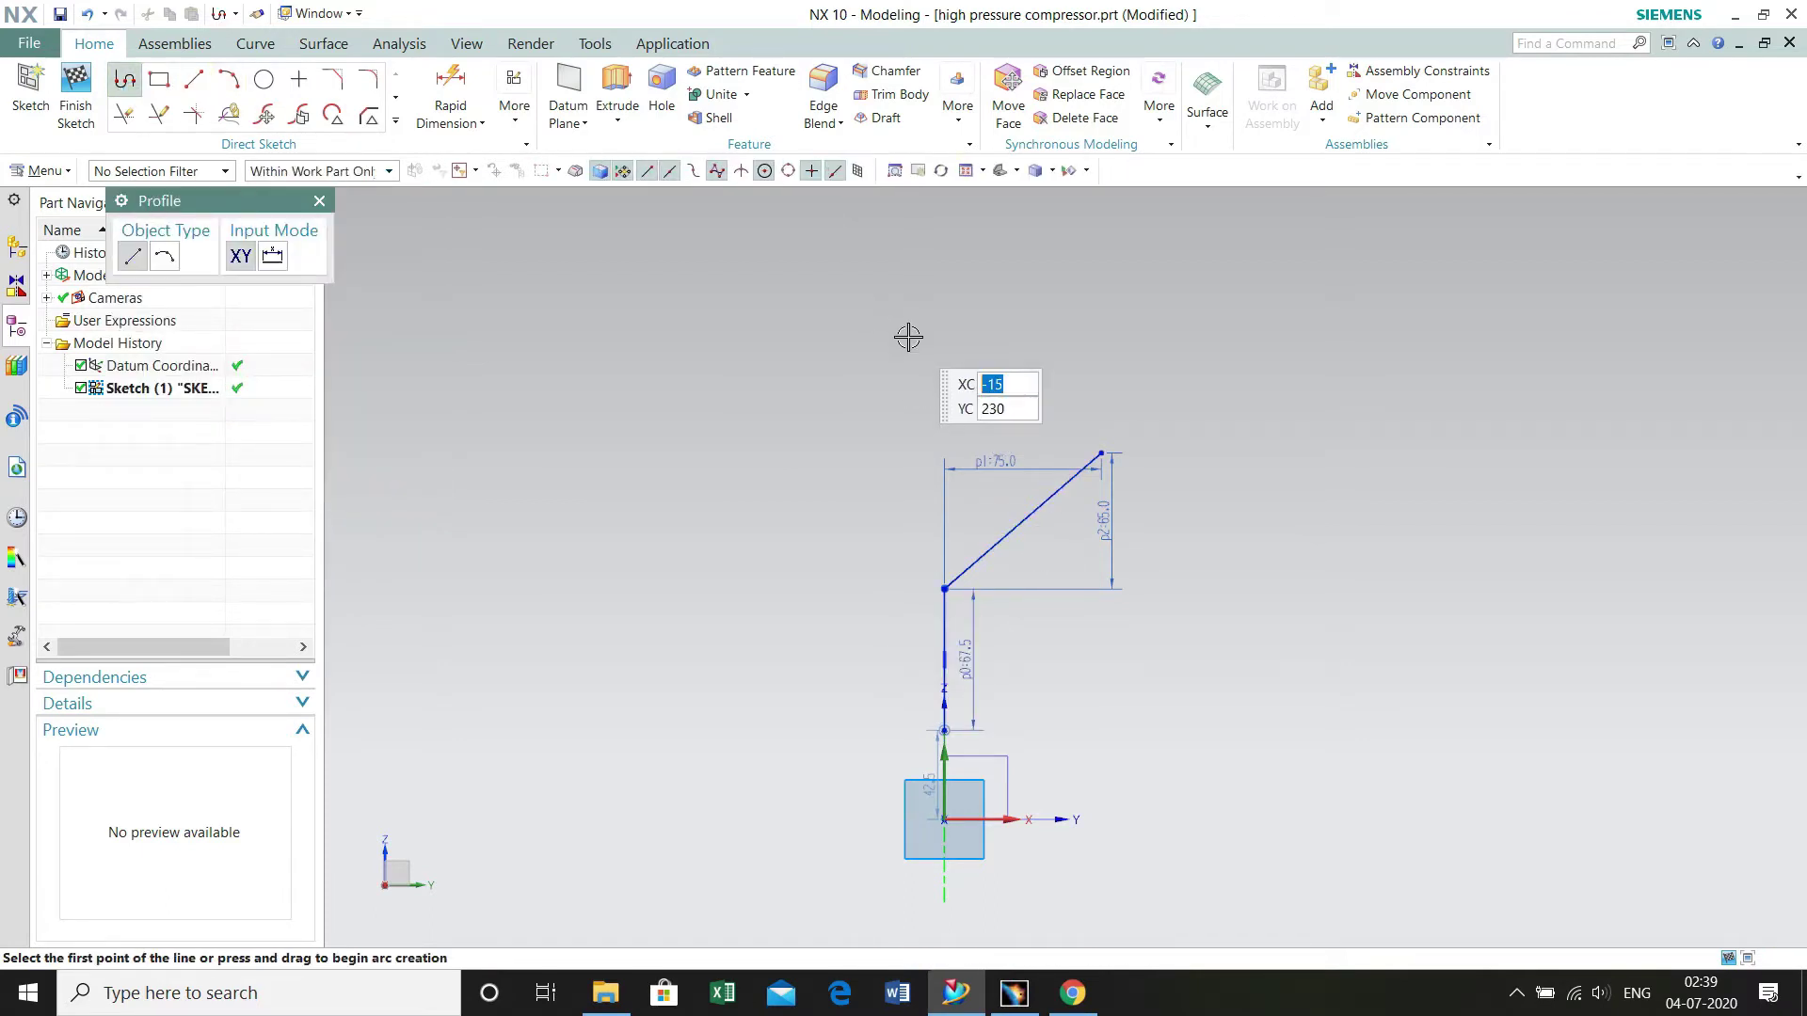
{"action": "left_click", "coordinate": [1101, 454]}
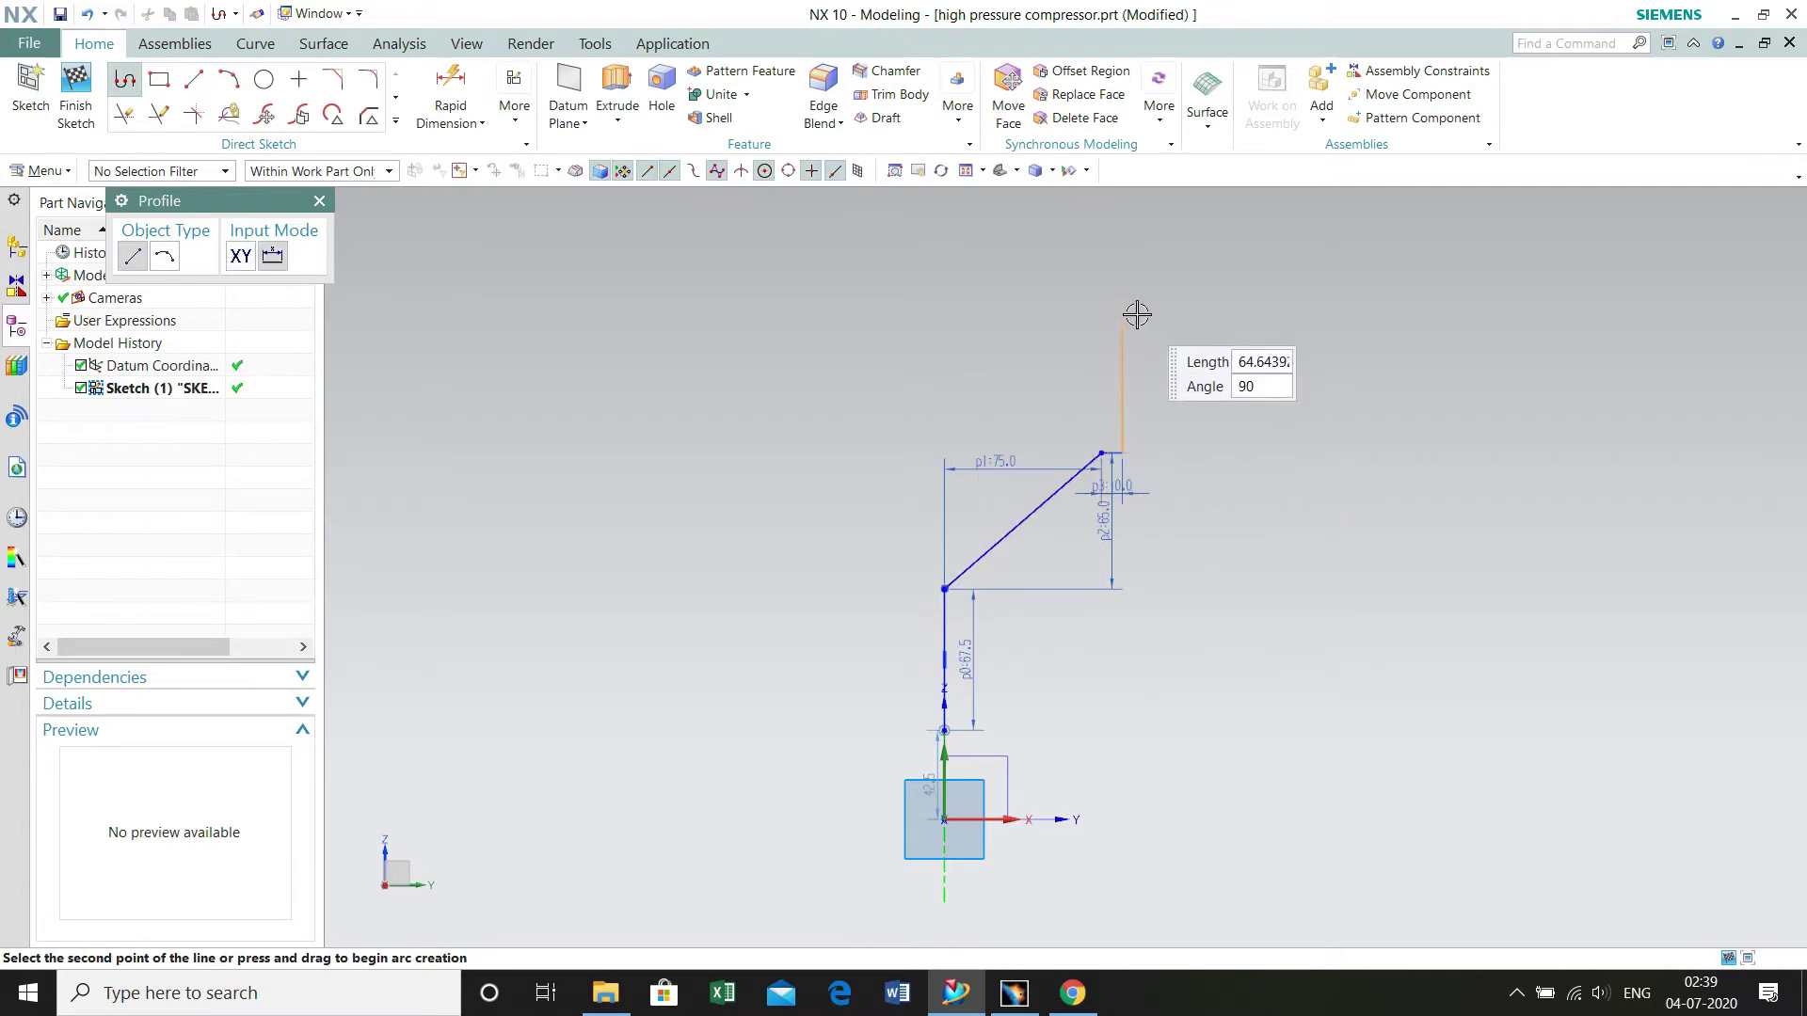
{"action": "type", "text": "65"}
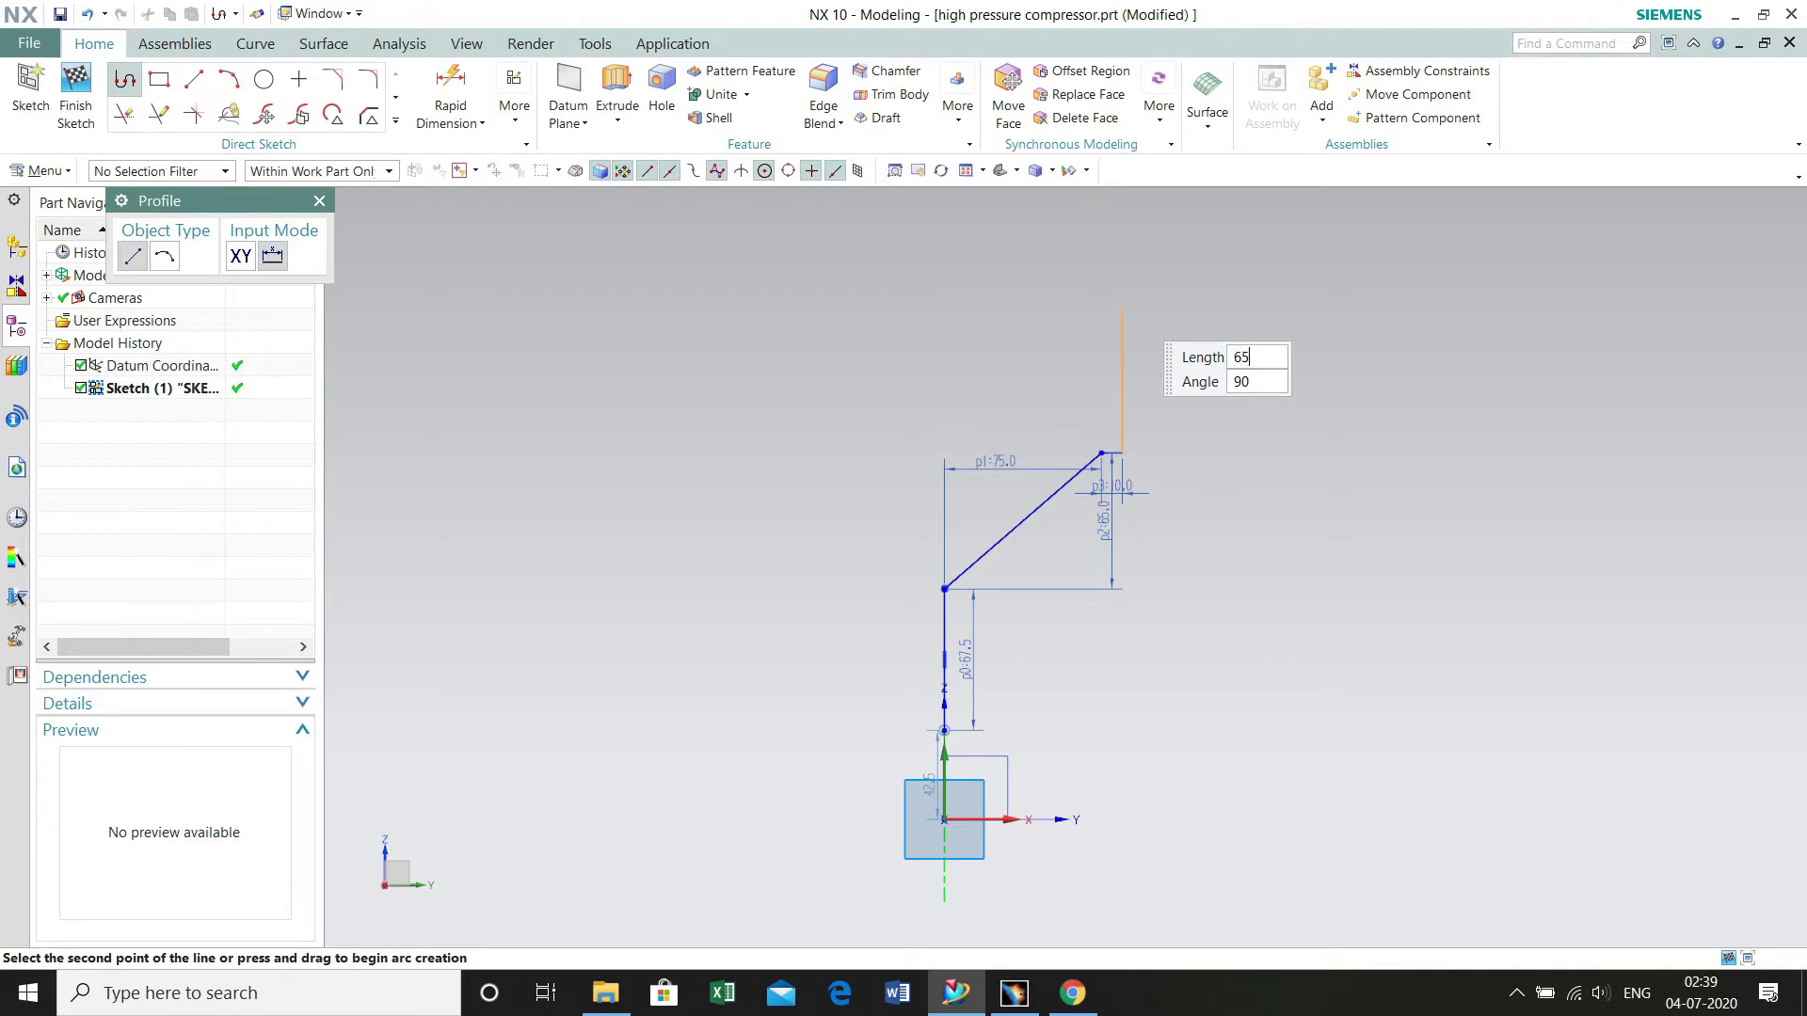
{"action": "key", "text": "Tab"}
{"action": "key", "text": "Return"}
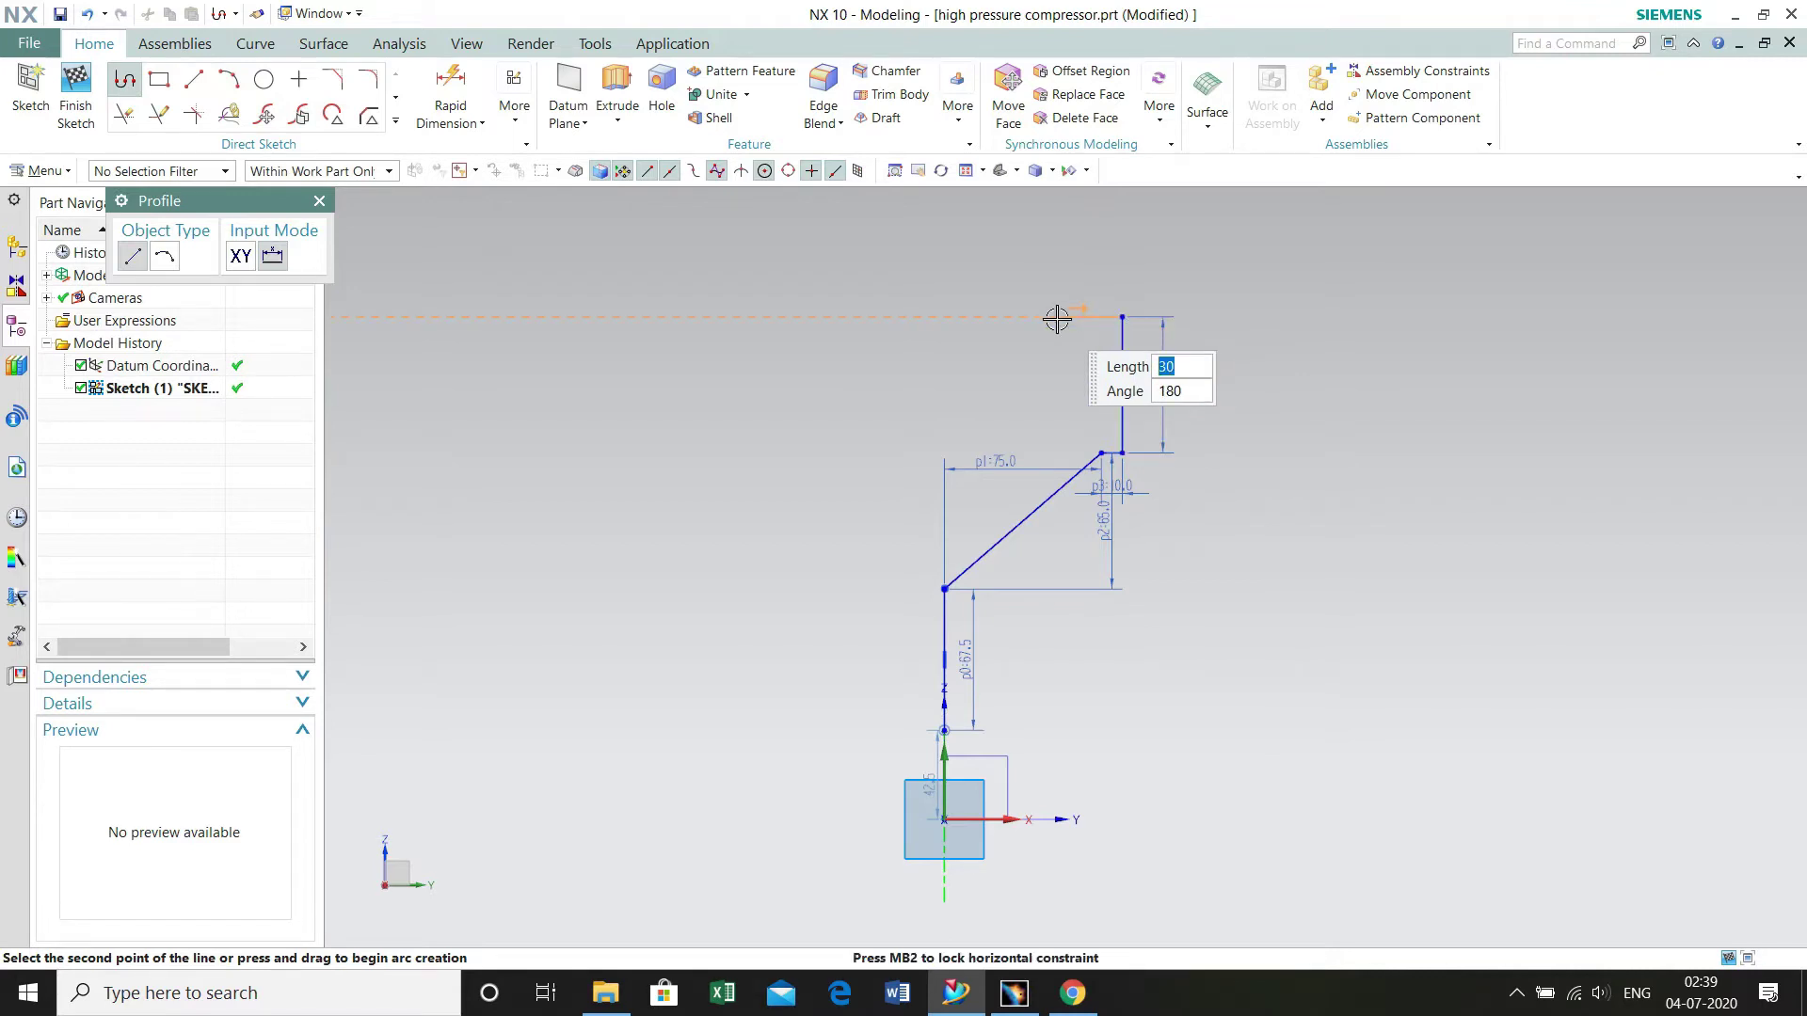
{"action": "type", "text": "15"}
{"action": "key", "text": "Return"}
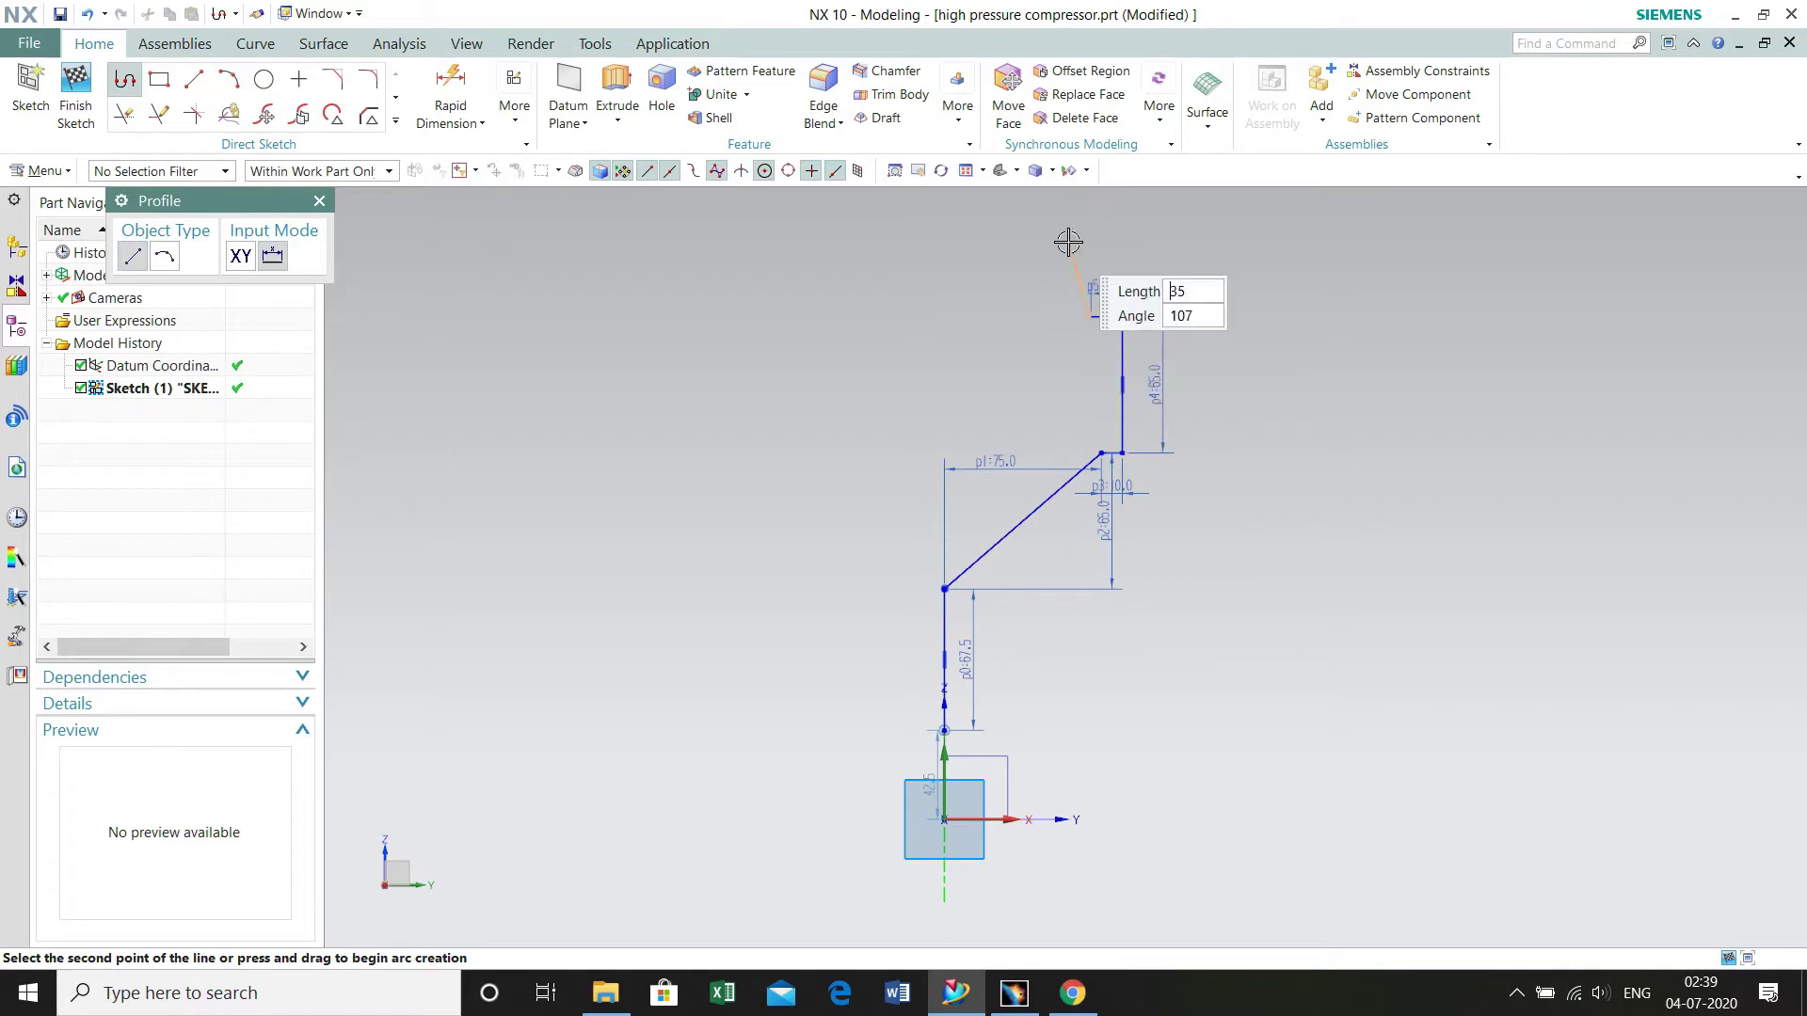
{"action": "type", "text": "10"}
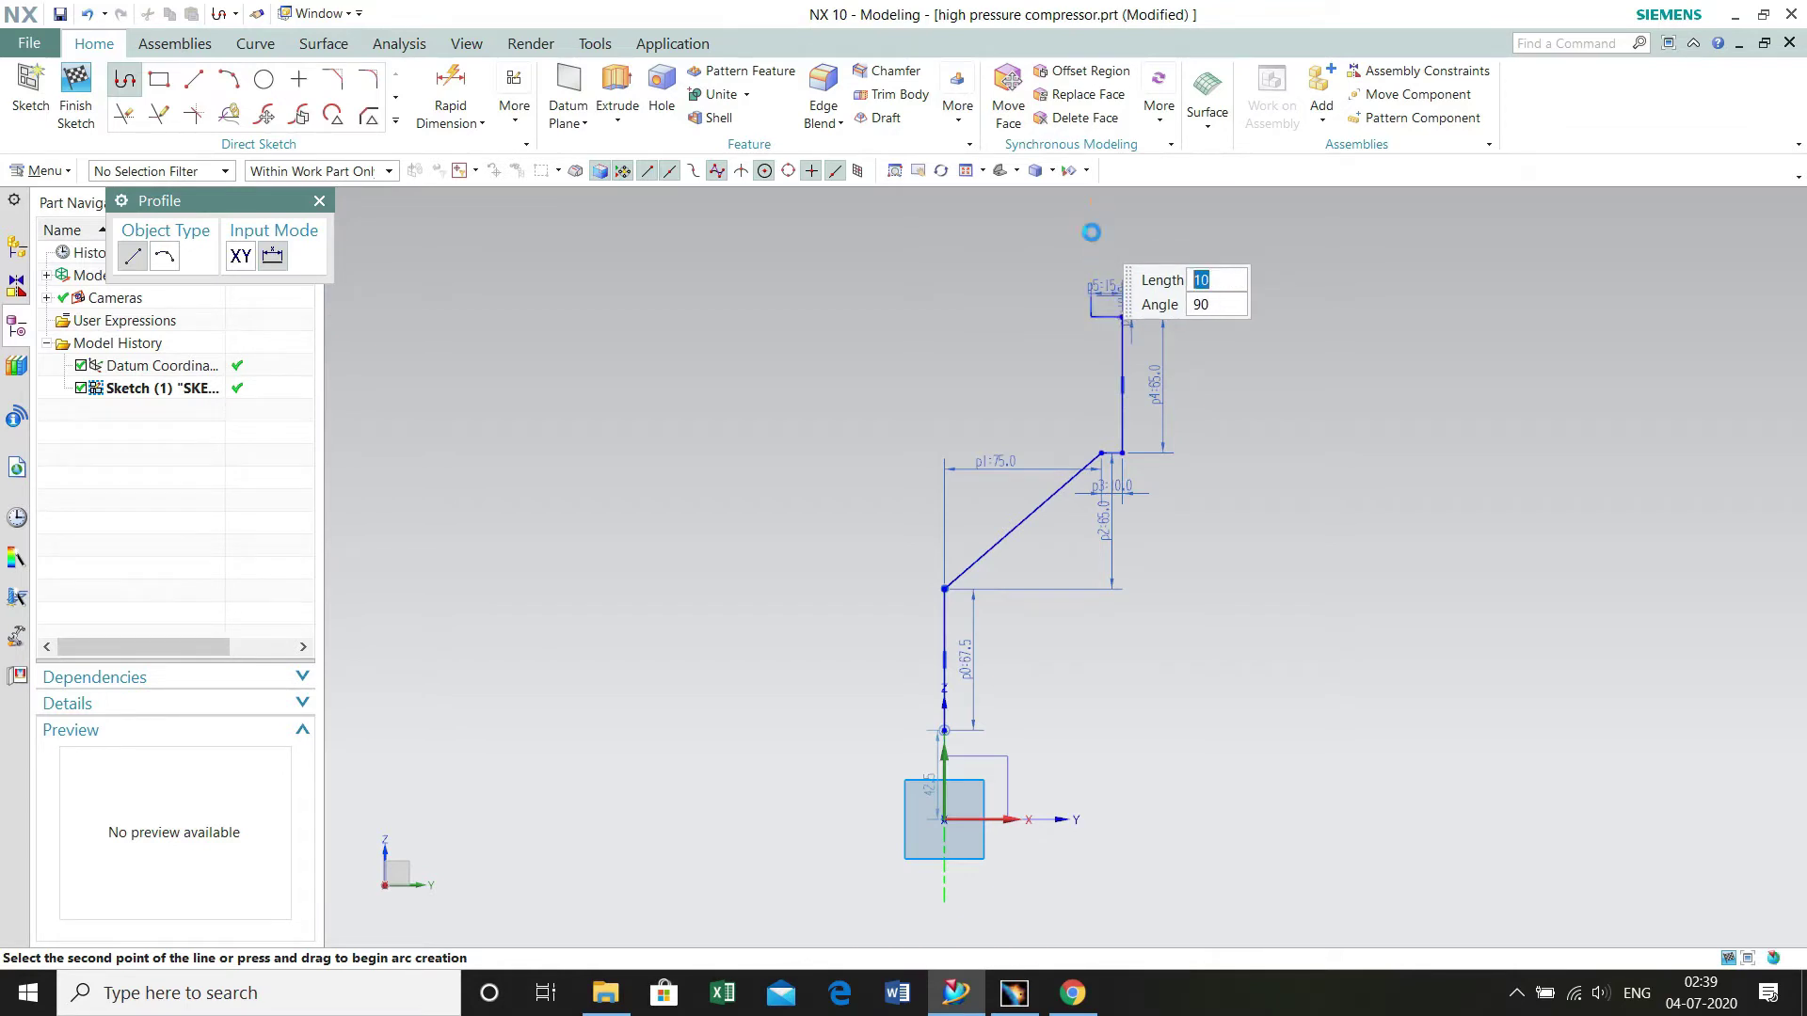
{"action": "key", "text": "Return"}
{"action": "type", "text": "30"}
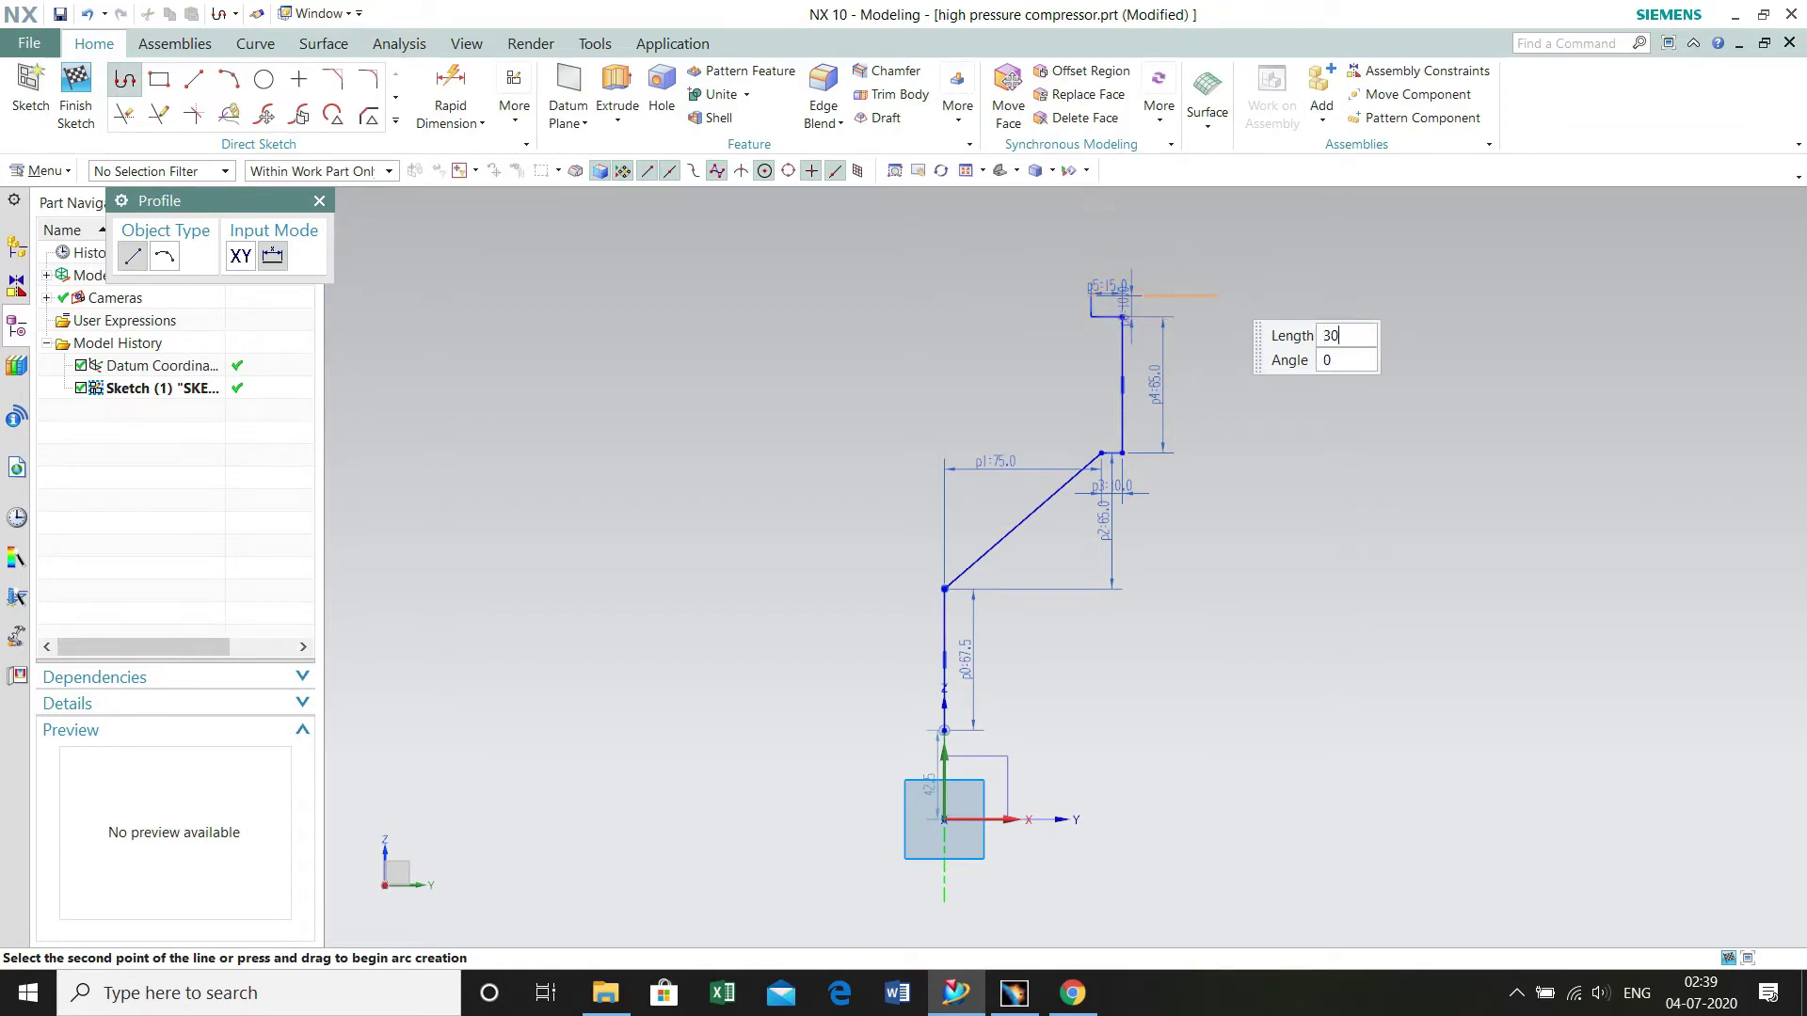
{"action": "key", "text": "Return"}
{"action": "scroll", "coordinate": [1176, 282], "scroll_direction": "up", "scroll_amount": 5}
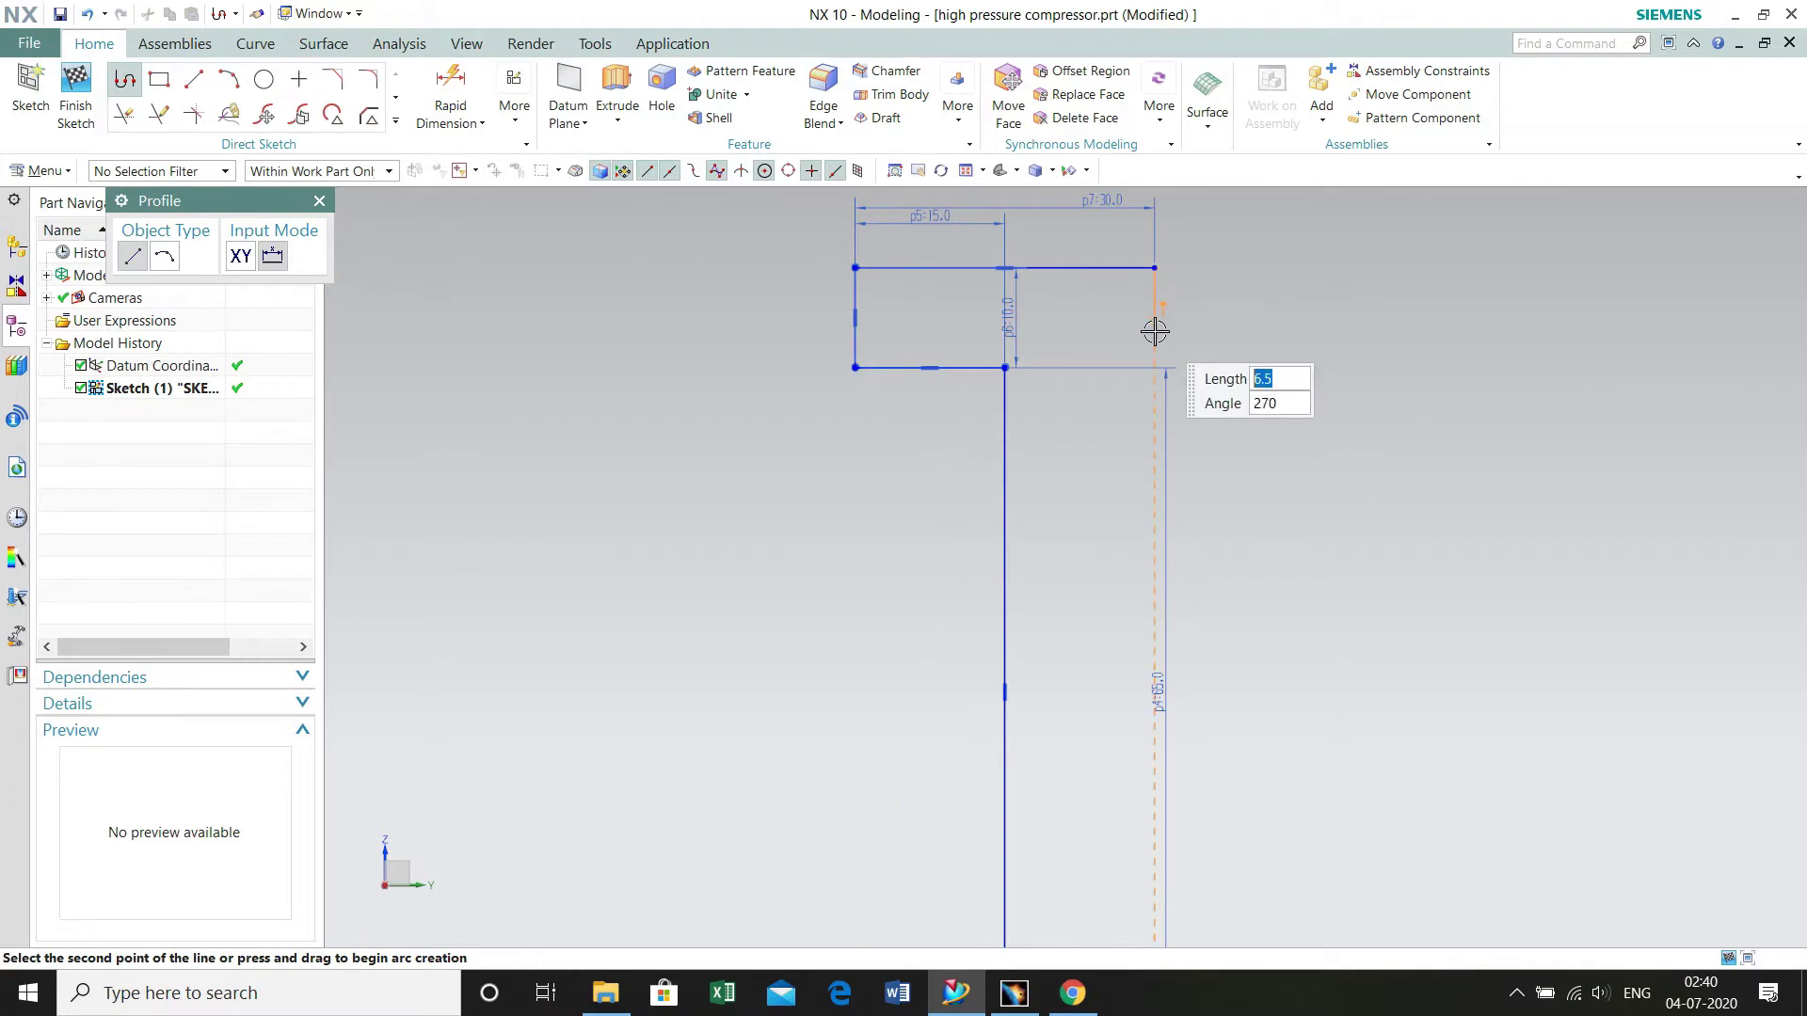
{"action": "type", "text": "5"}
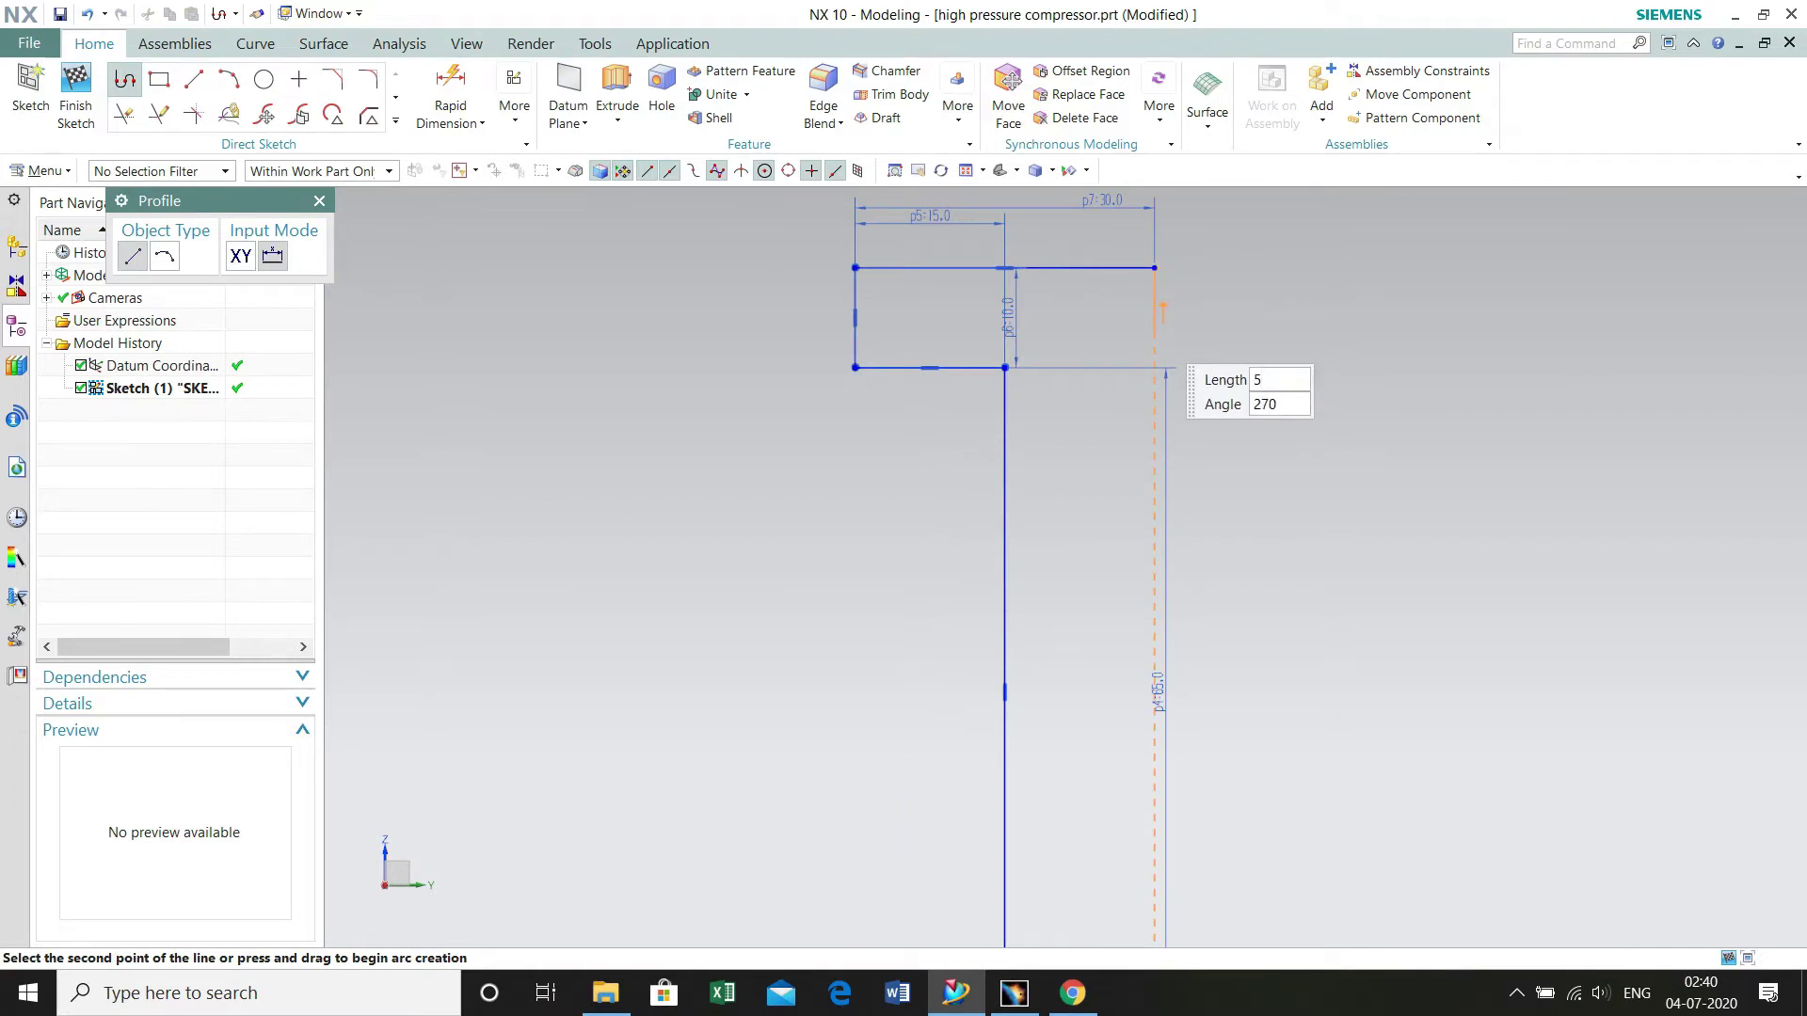
{"action": "key", "text": "Return"}
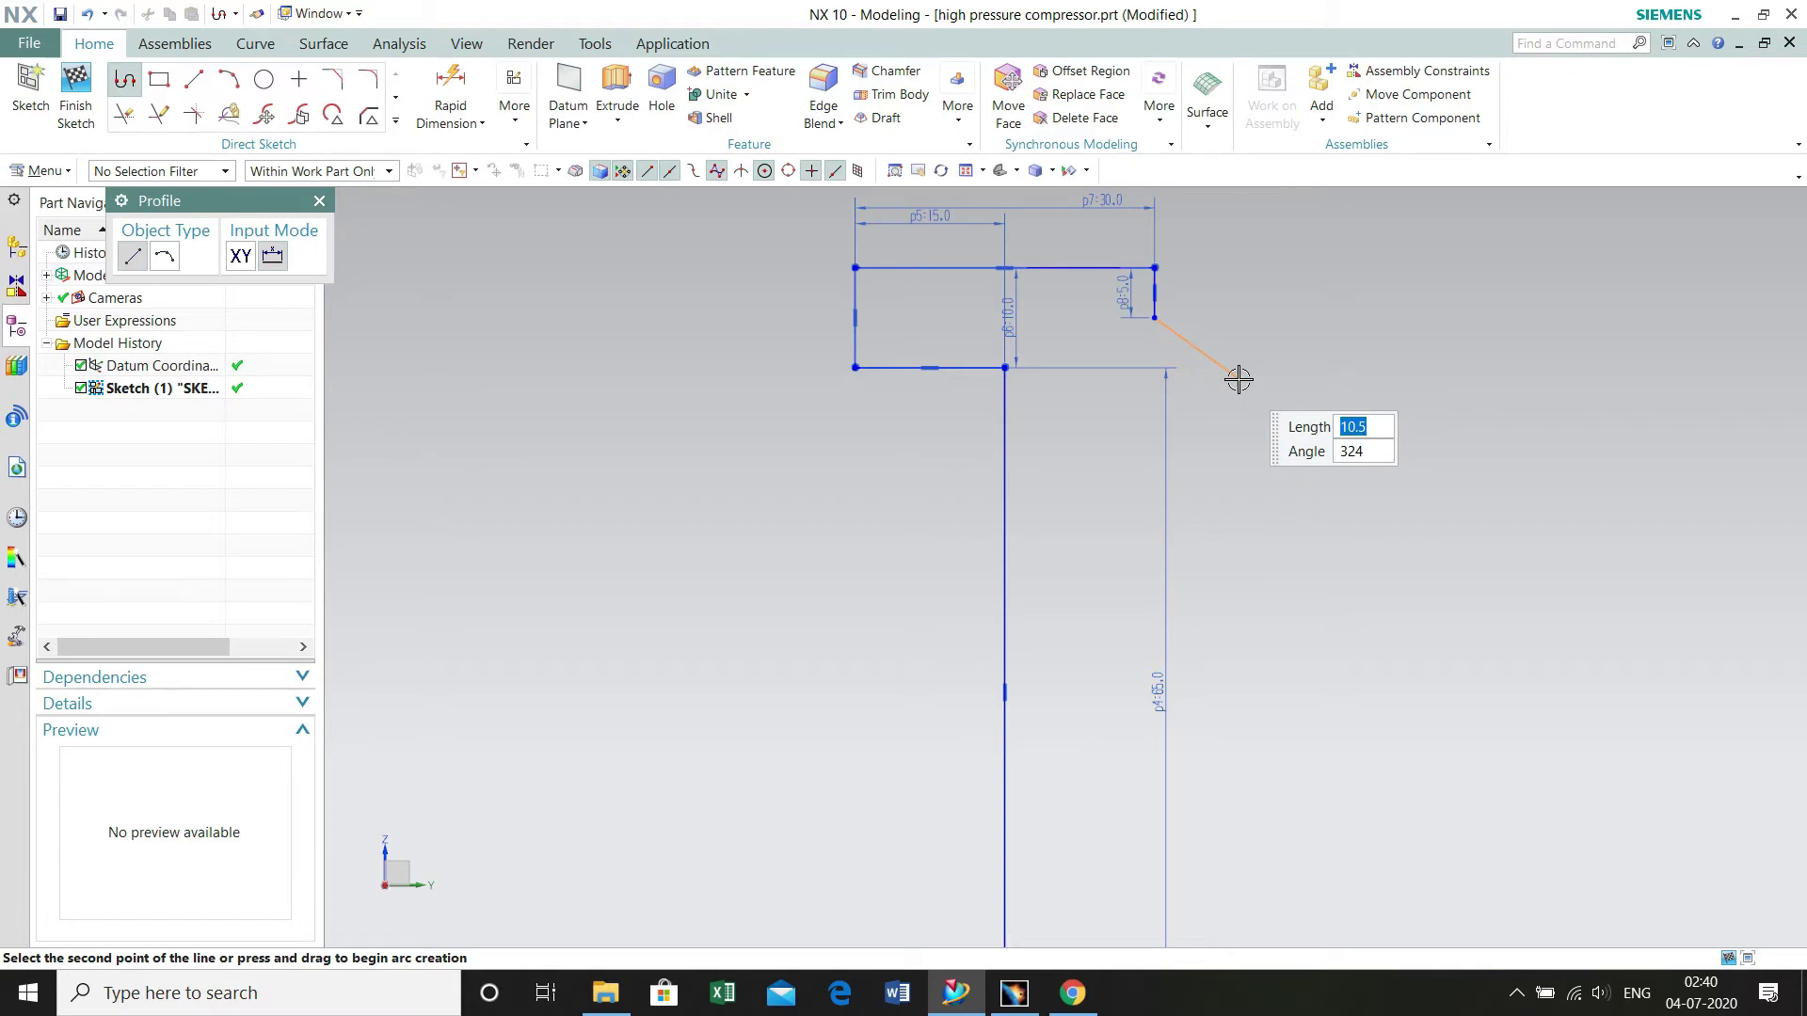
- Add the angled V segments, a 10 vertical, a 30 horizontal and a 25 downward segment
{"action": "left_click", "coordinate": [1239, 379]}
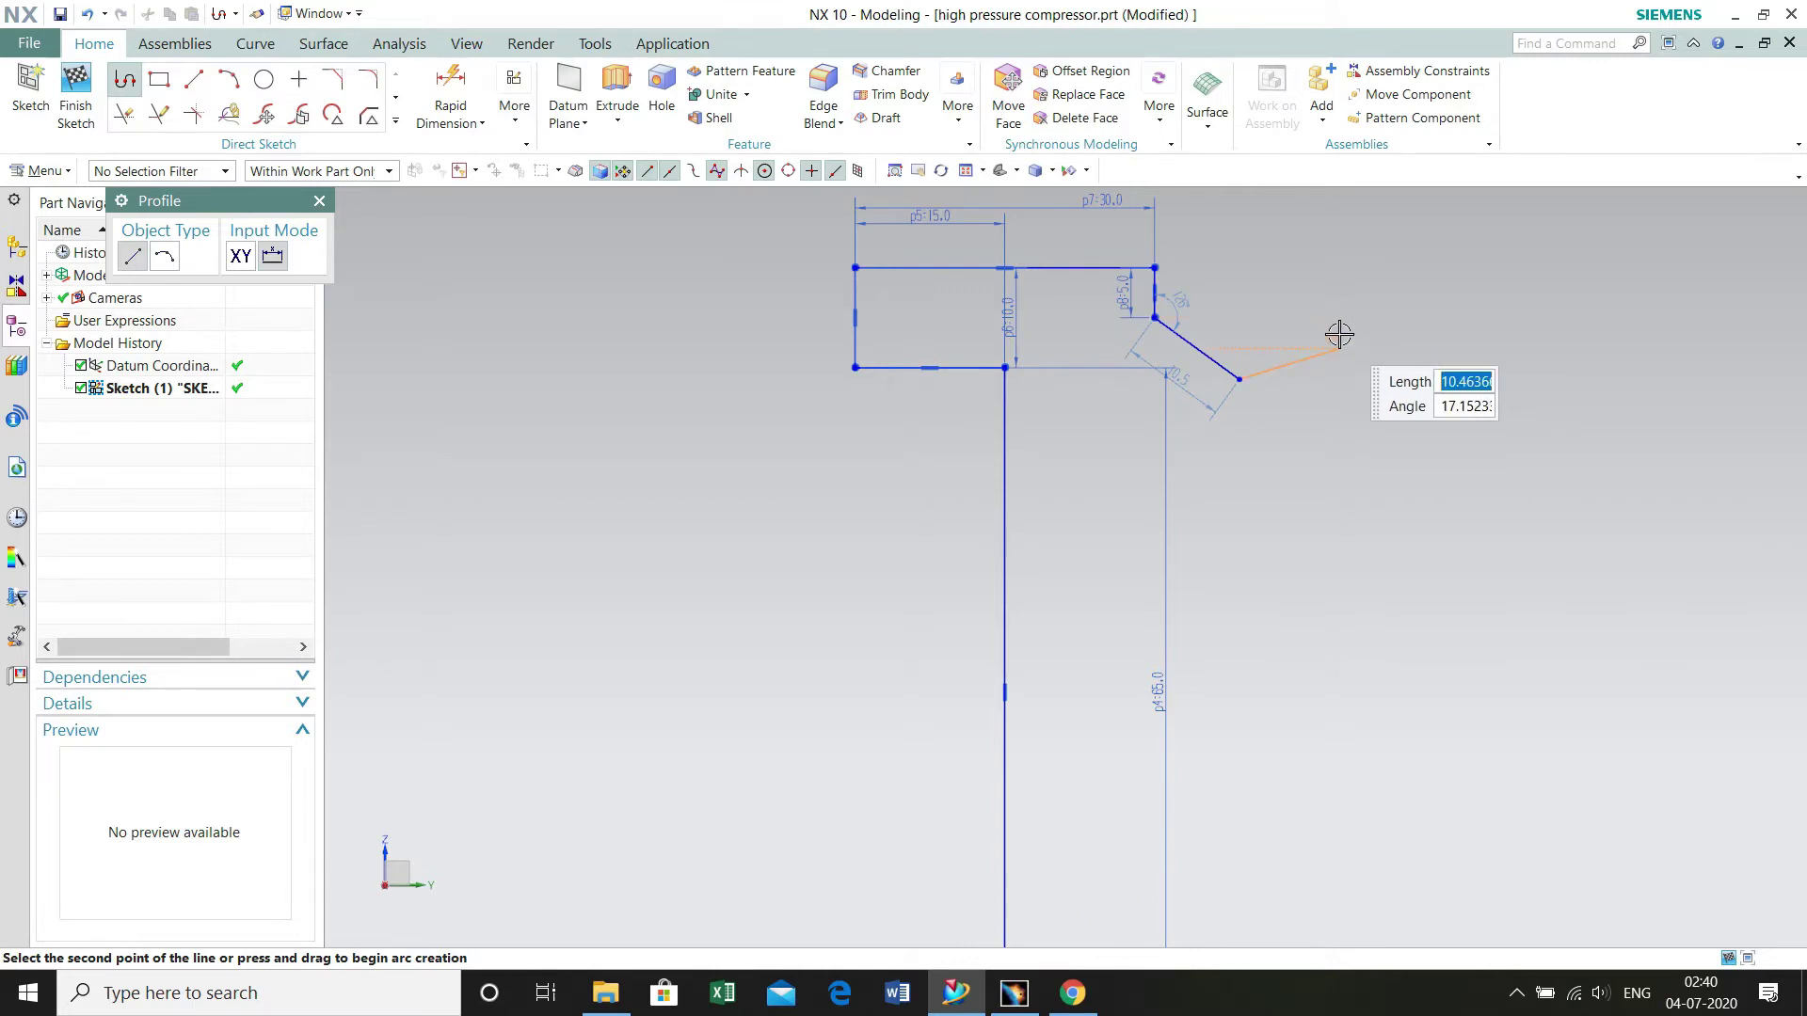
{"action": "left_click", "coordinate": [1339, 348]}
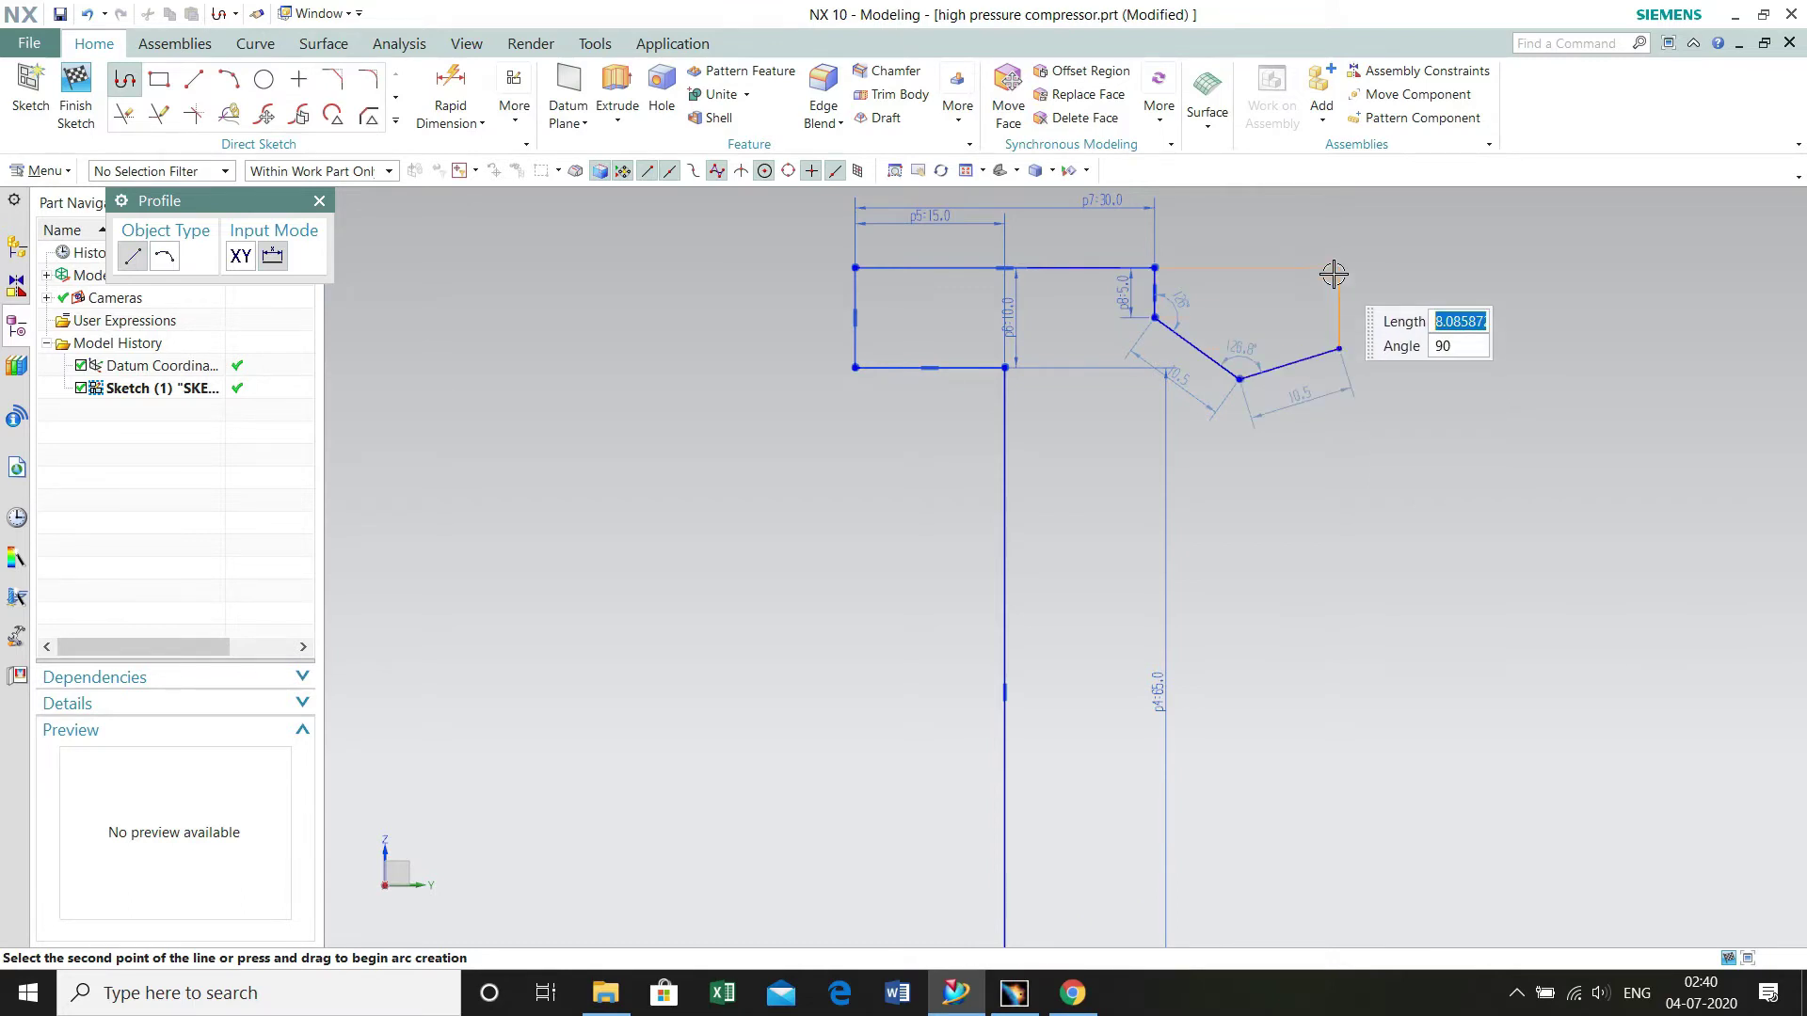
{"action": "type", "text": "10"}
{"action": "key", "text": "Tab"}
{"action": "key", "text": "Return"}
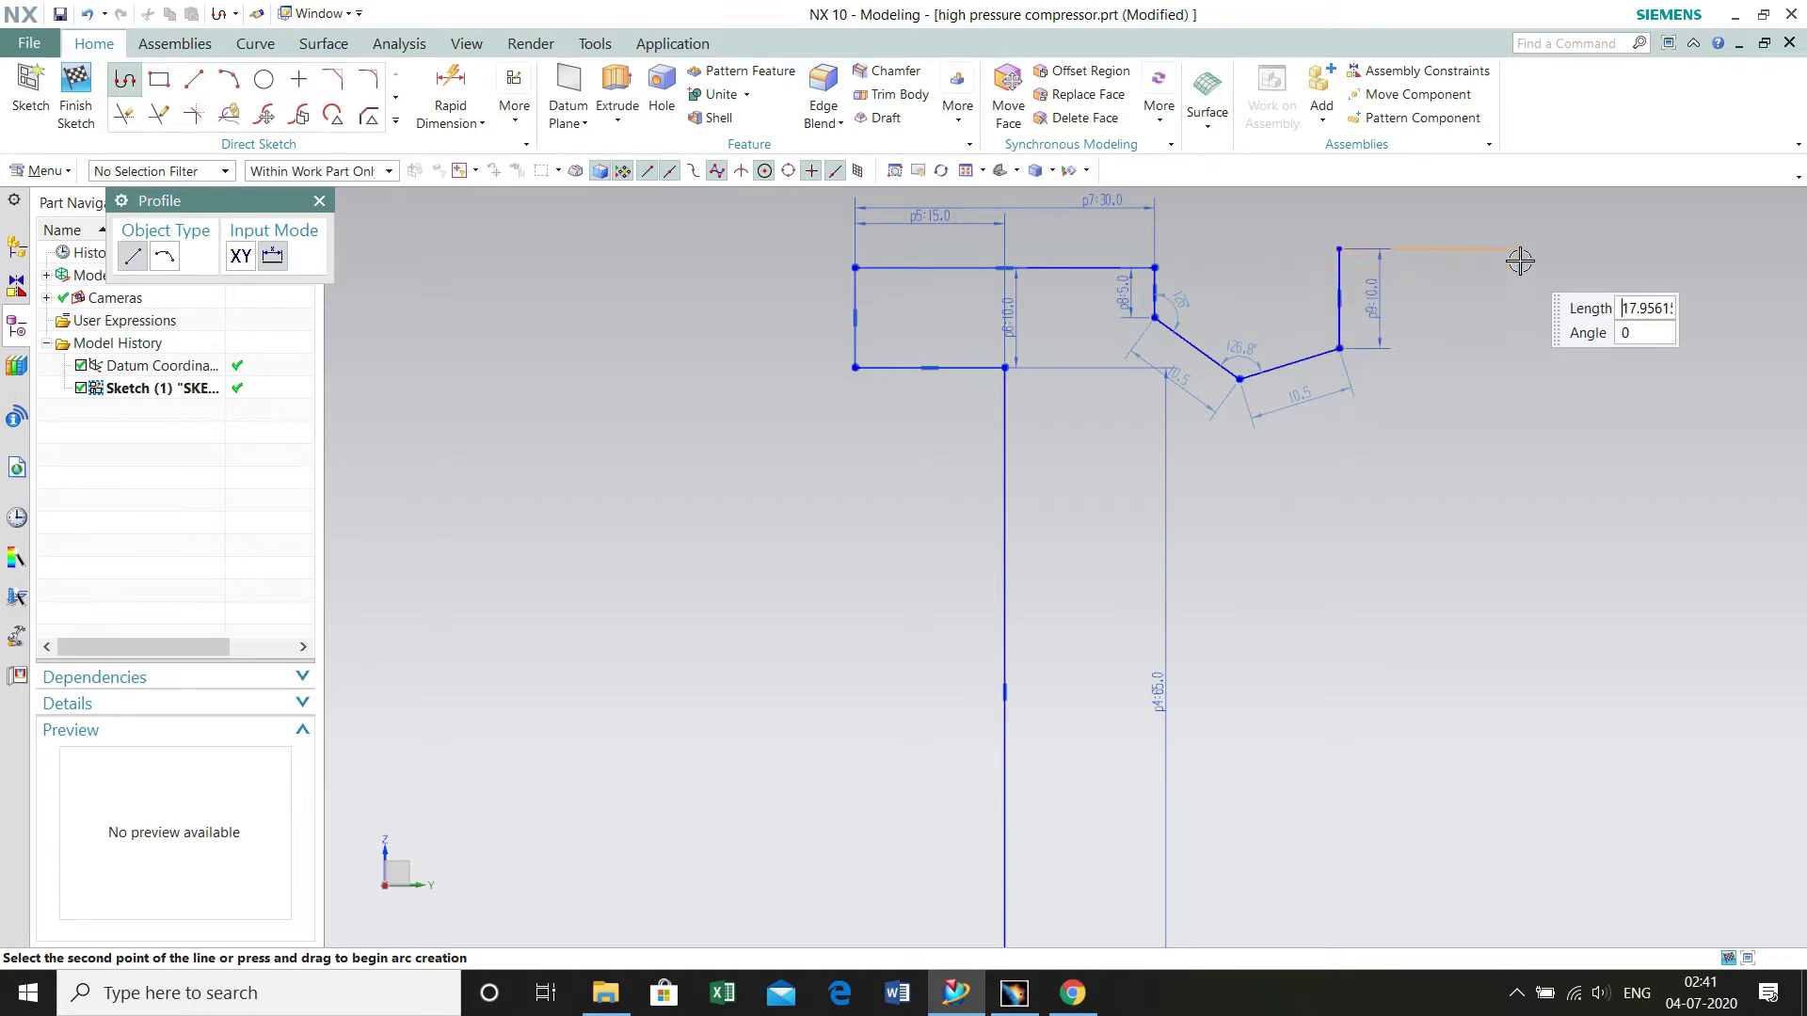
{"action": "type", "text": "30"}
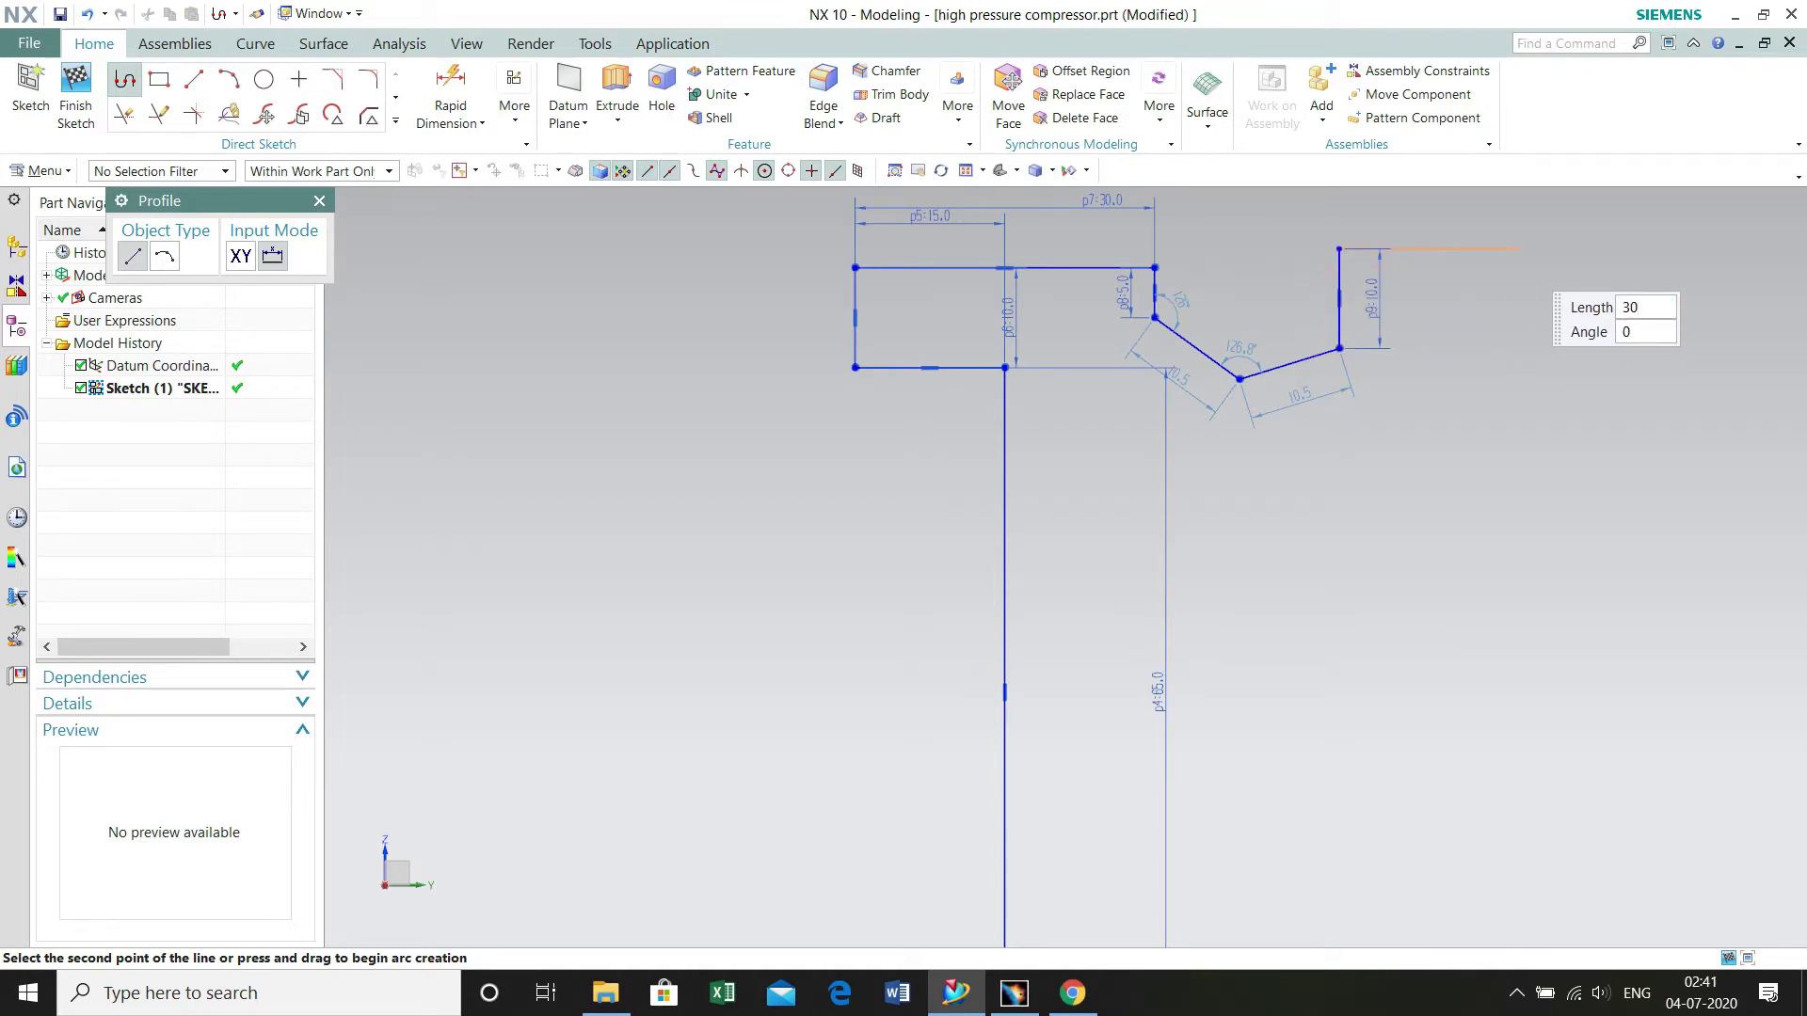
{"action": "key", "text": "Tab"}
{"action": "left_click", "coordinate": [1516, 240]}
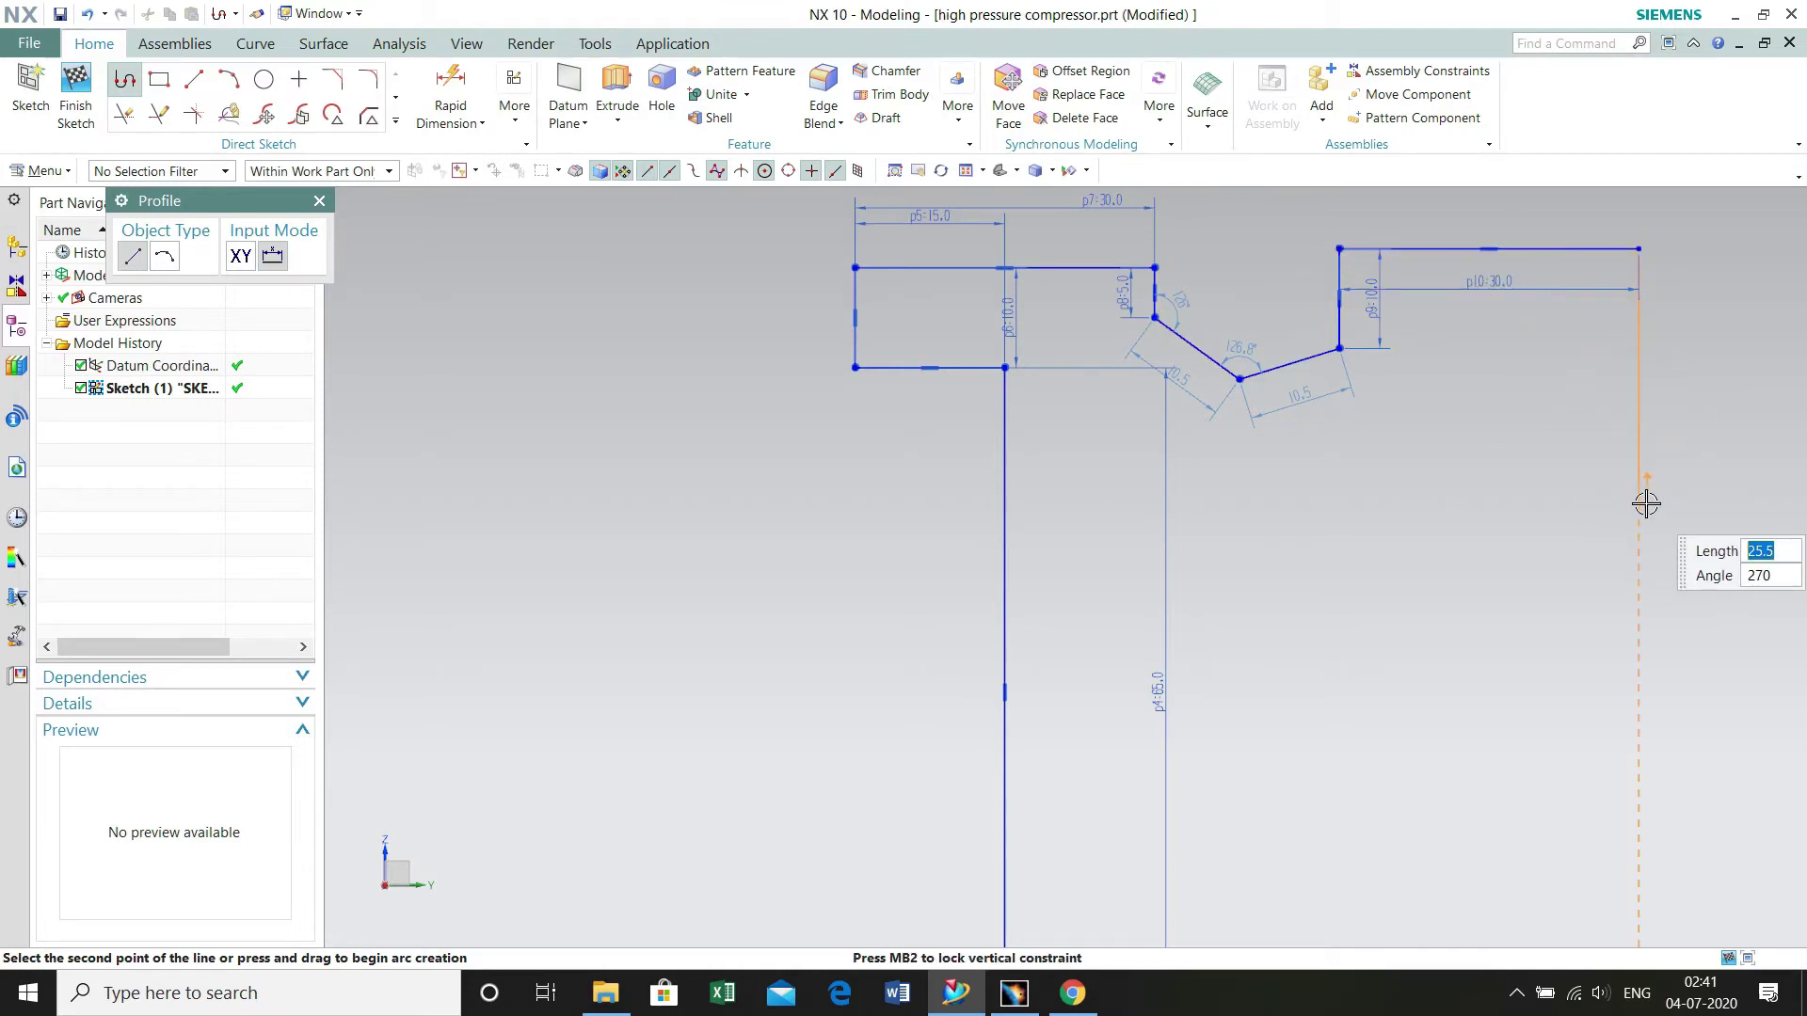
{"action": "type", "text": "25"}
{"action": "key", "text": "Tab"}
{"action": "left_click", "coordinate": [1646, 505]}
- Add segments: angled 31.2, vertical 10, horizontal 30, vertical 25, horizontal 15, downward 25, angled 30.7
{"action": "scroll", "coordinate": [1710, 492], "scroll_direction": "down", "scroll_amount": 5}
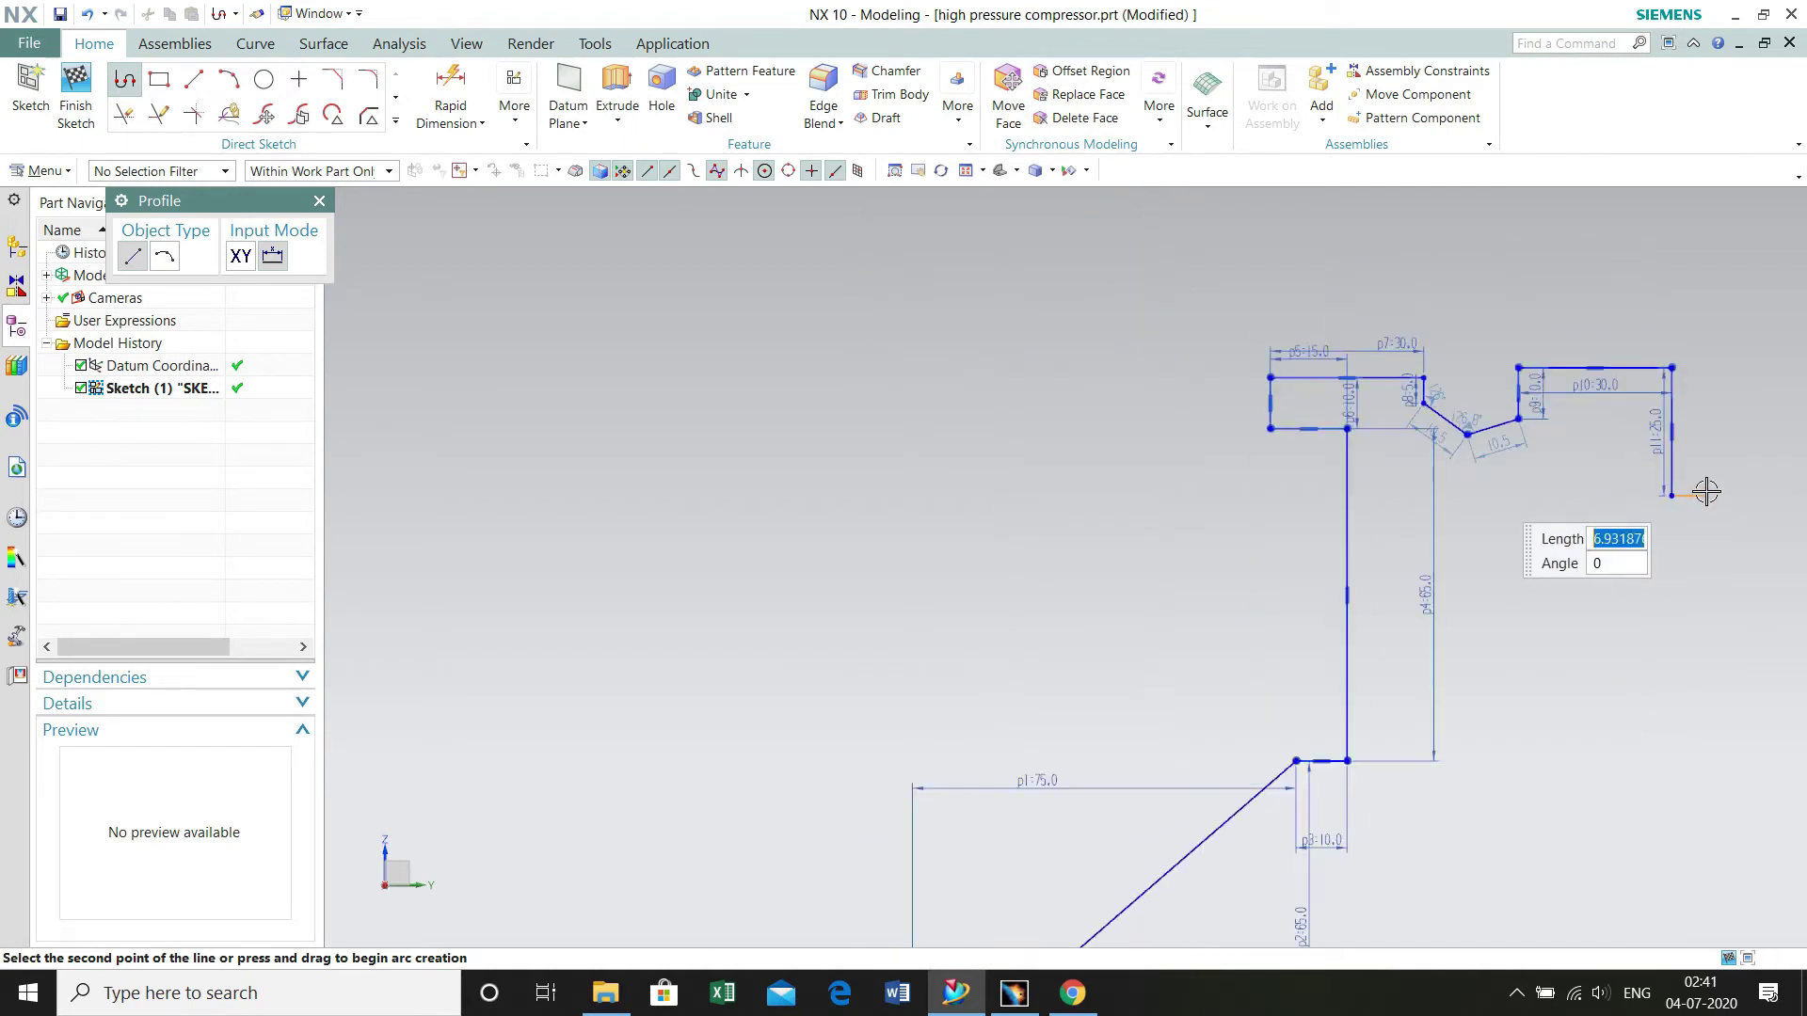
{"action": "mouse_move", "coordinate": [1757, 537]}
{"action": "middle_mouse_down", "text": "shift"}
{"action": "mouse_move", "coordinate": [1512, 517]}
{"action": "mouse_move", "coordinate": [1330, 472]}
{"action": "middle_mouse_up", "text": "shift"}
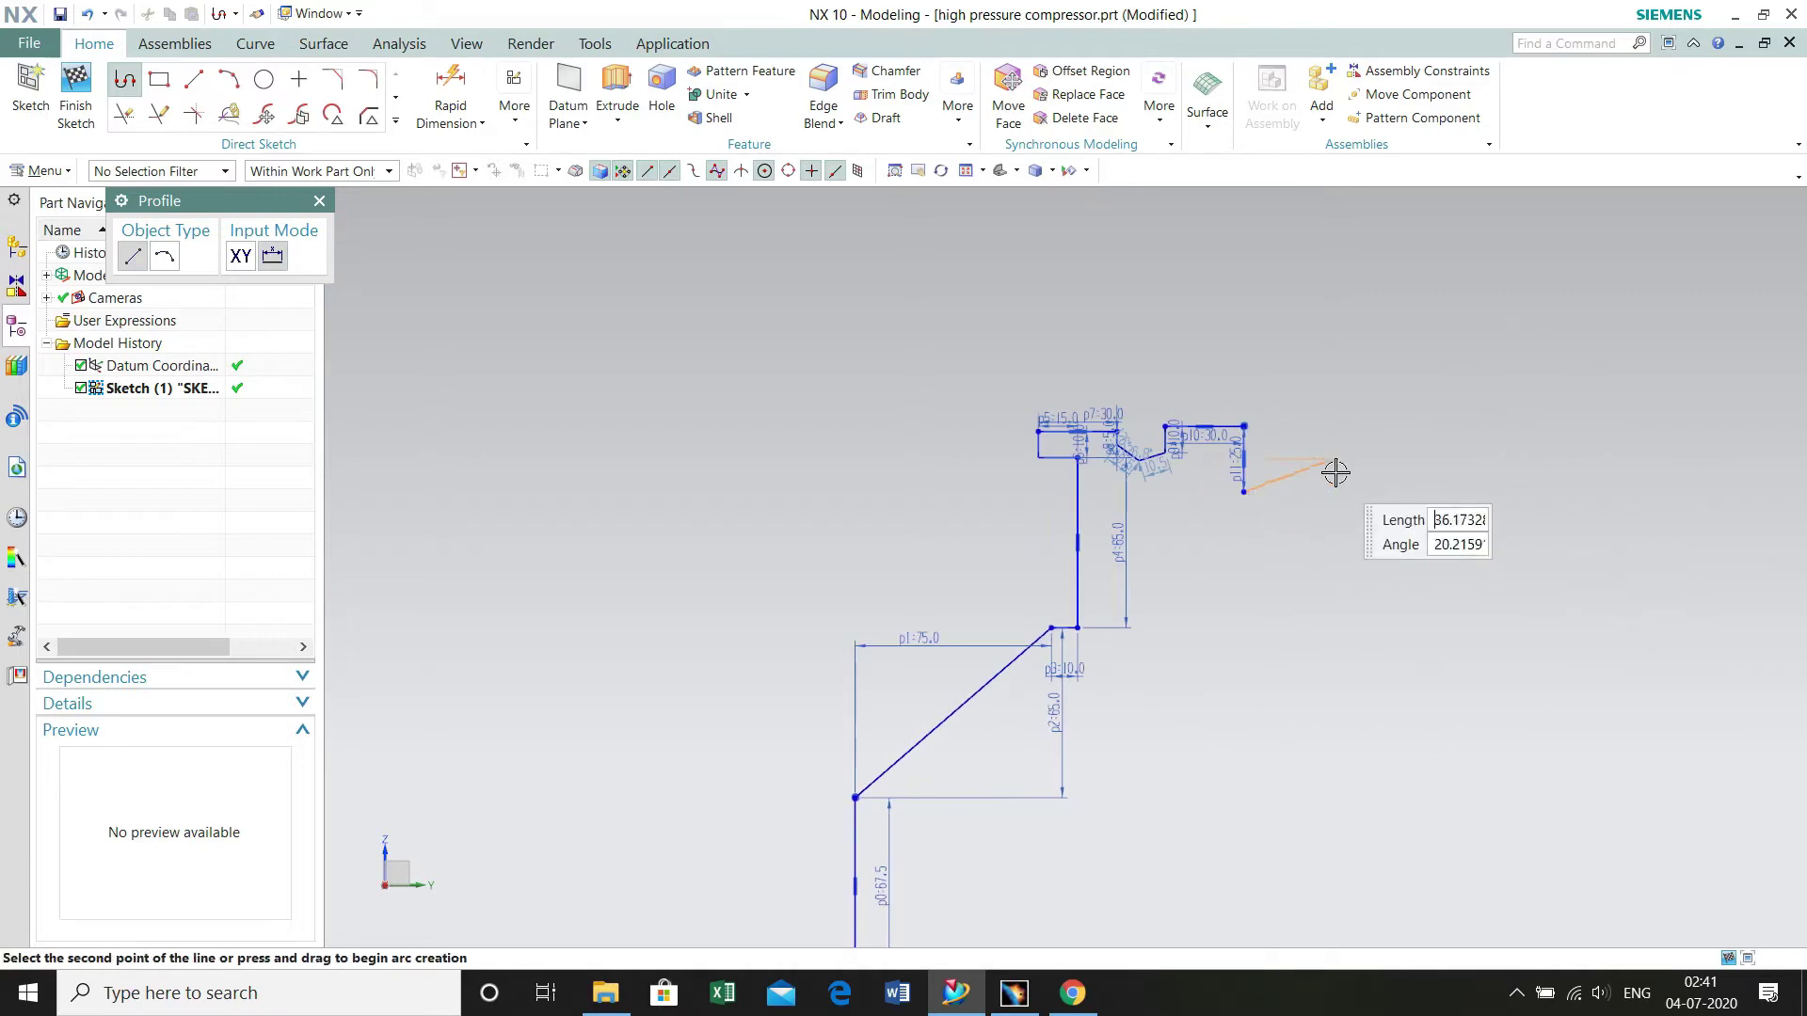
{"action": "left_click", "coordinate": [1318, 460]}
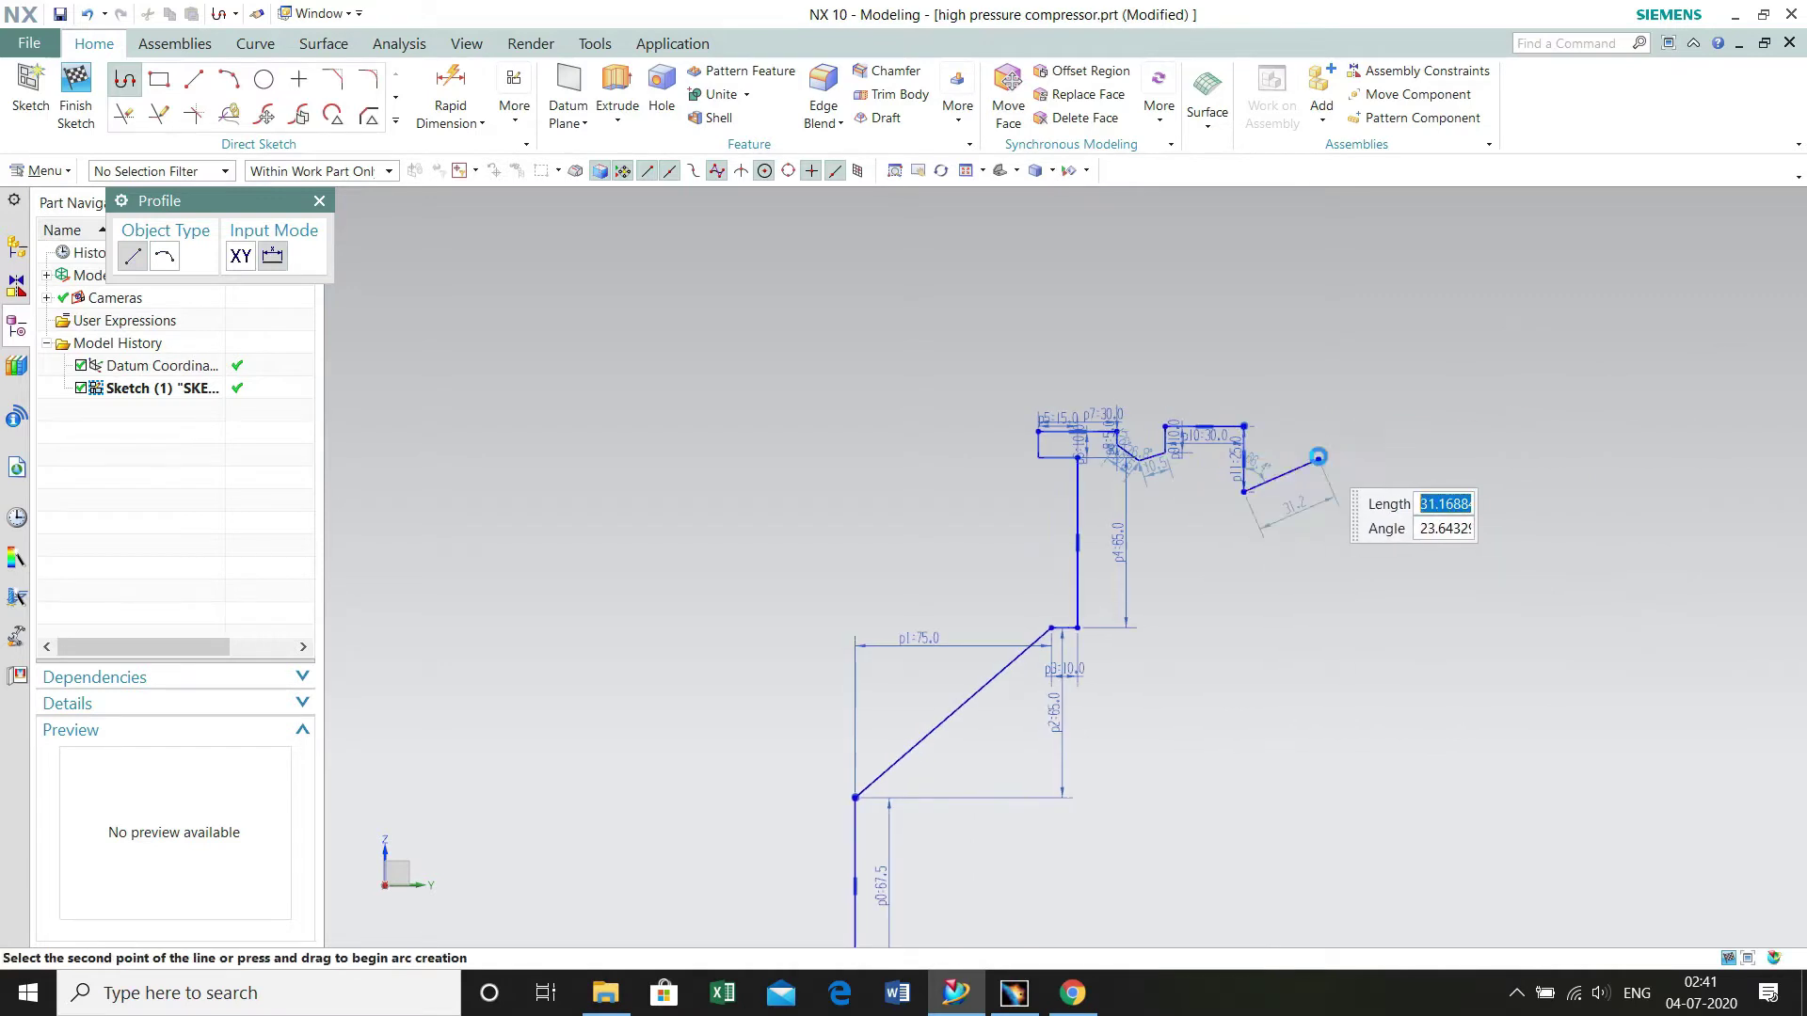
{"action": "type", "text": "10"}
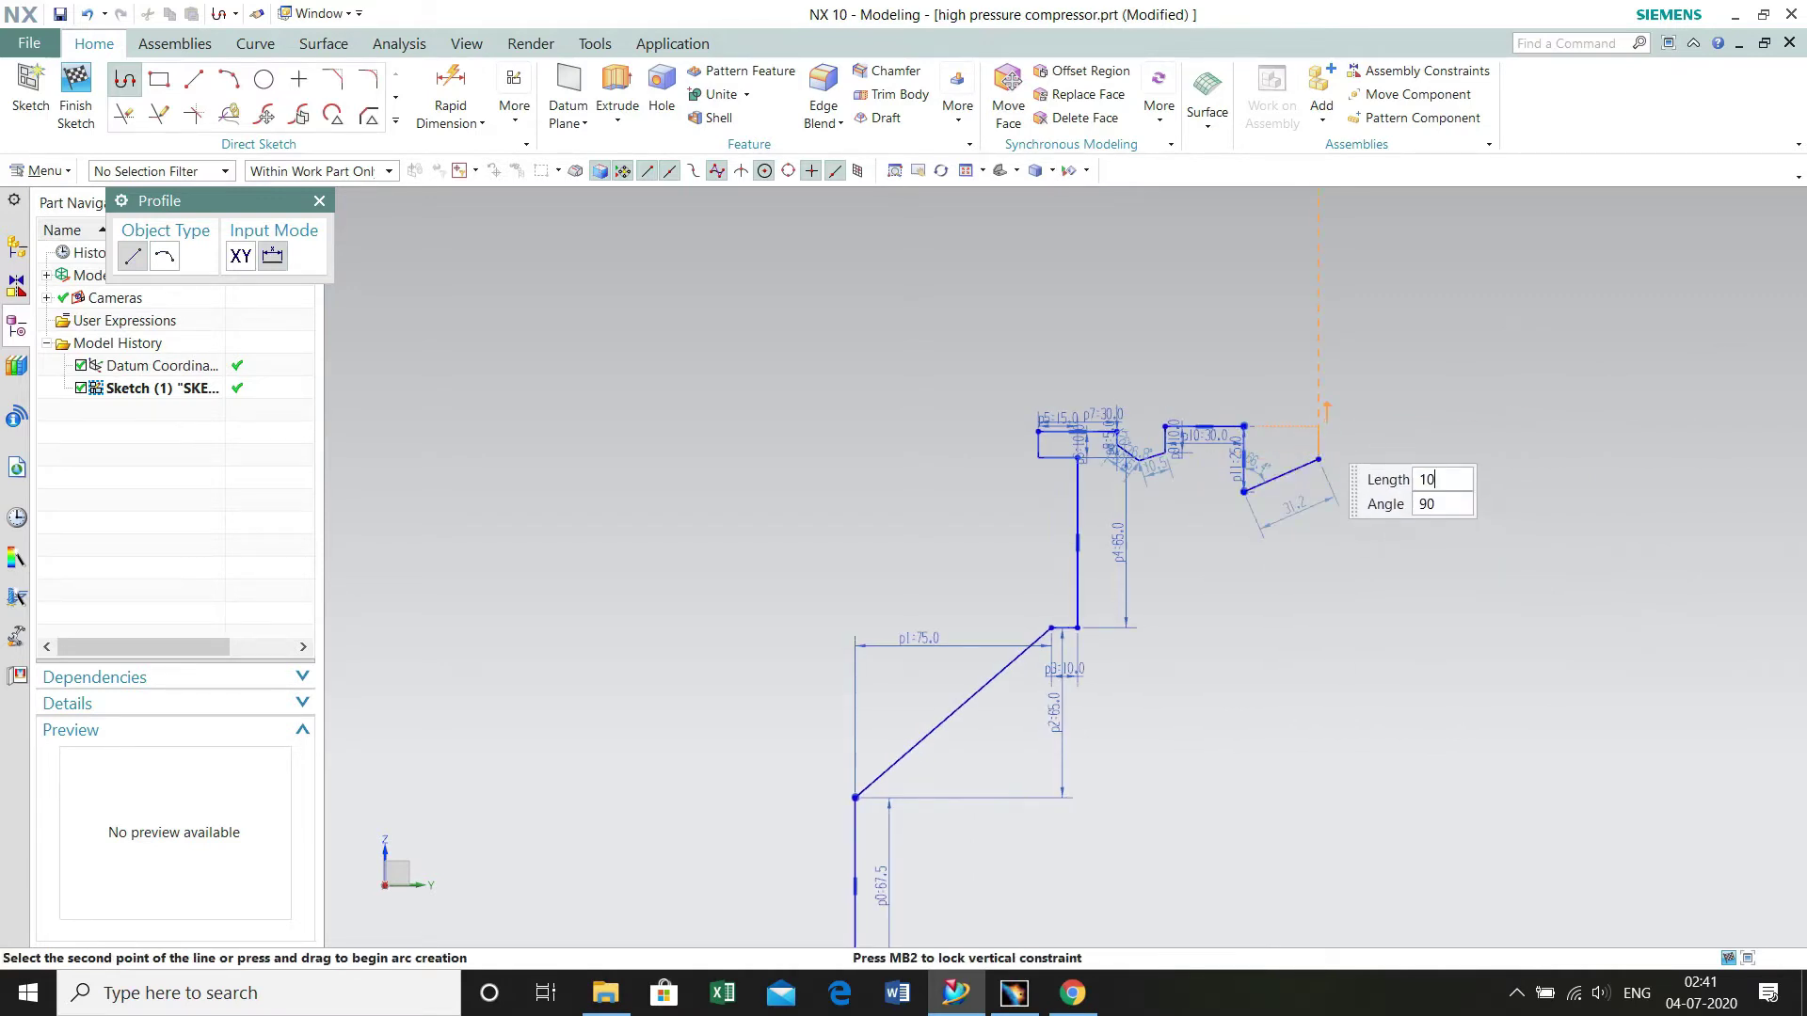
{"action": "left_click", "coordinate": [1319, 433]}
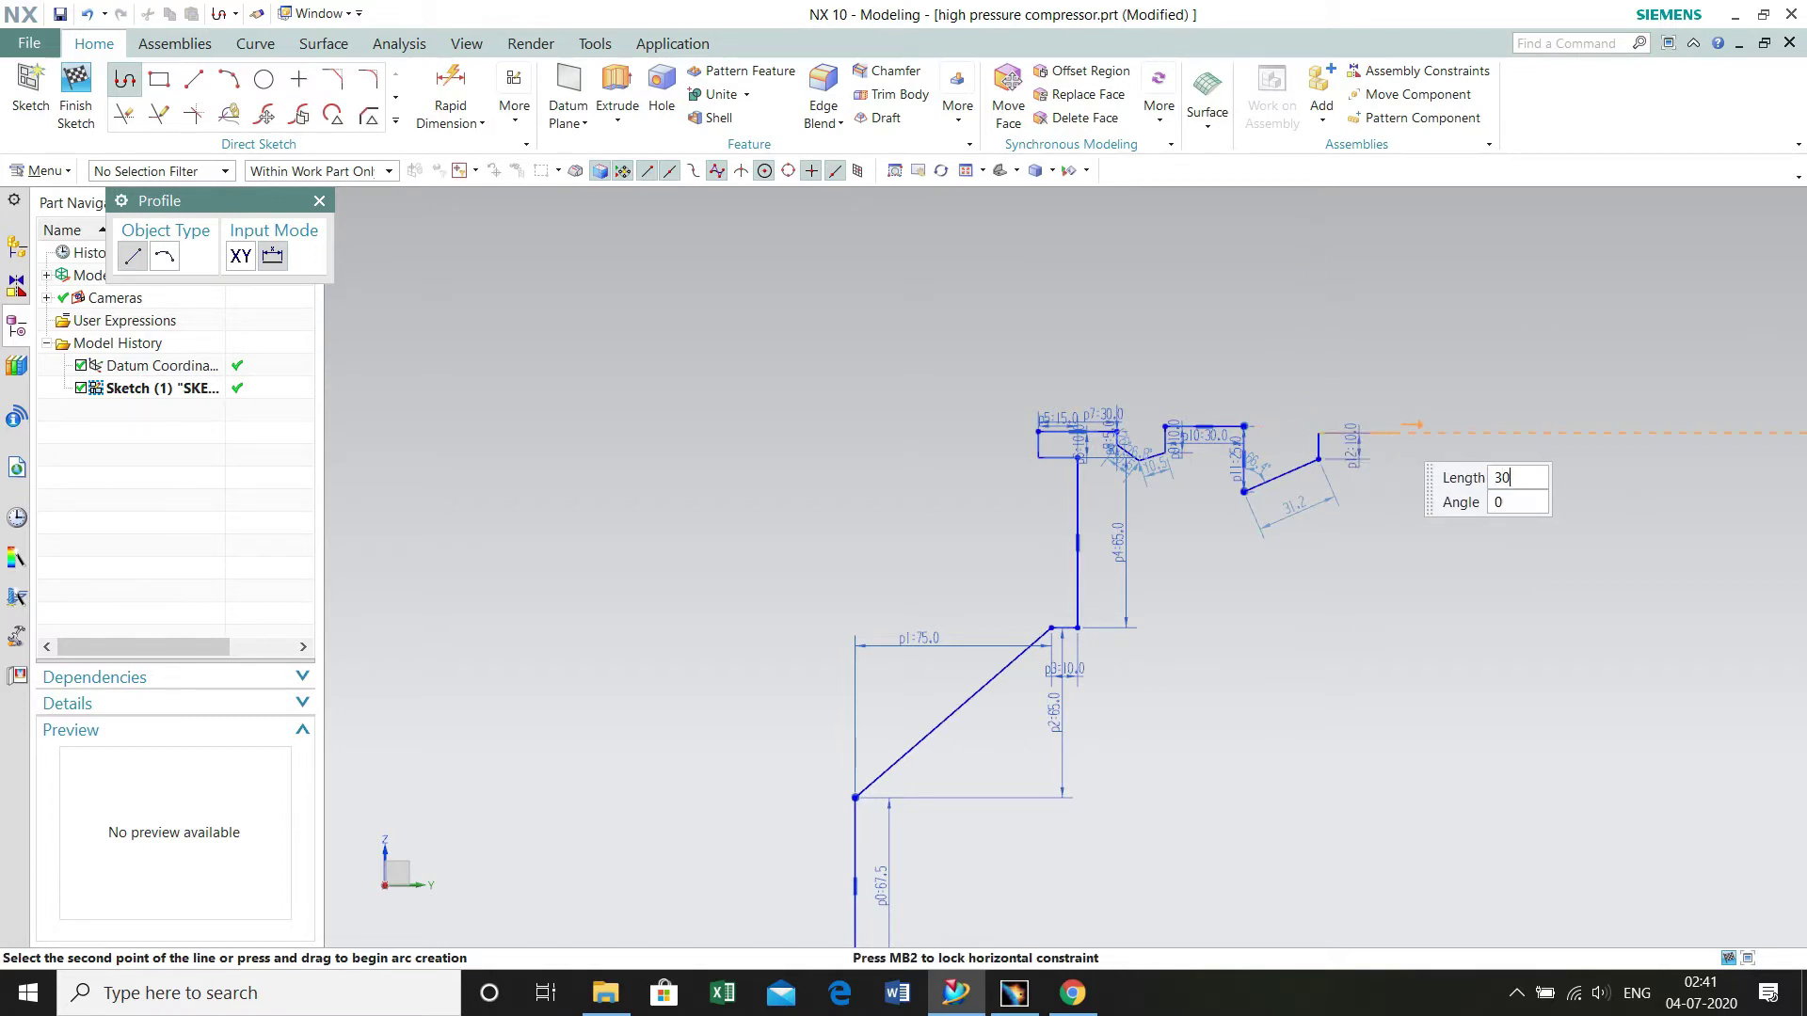
{"action": "left_click", "coordinate": [1397, 431]}
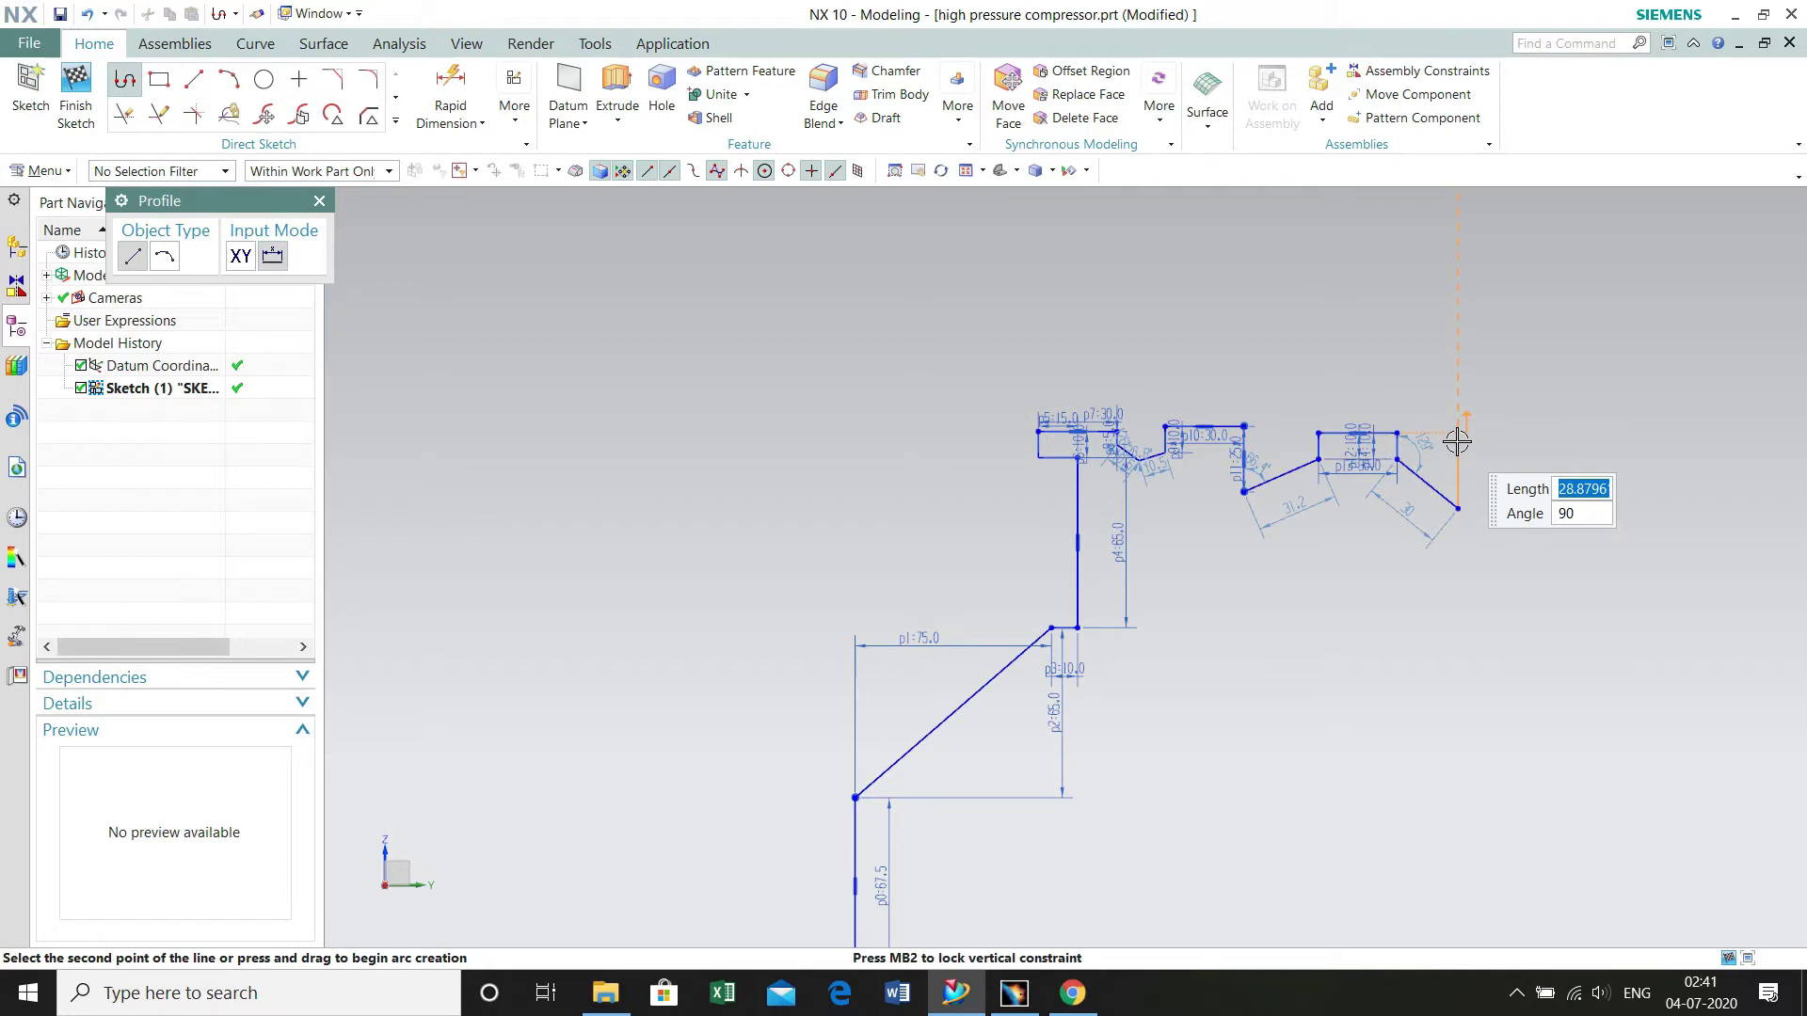
{"action": "left_click", "coordinate": [1460, 443]}
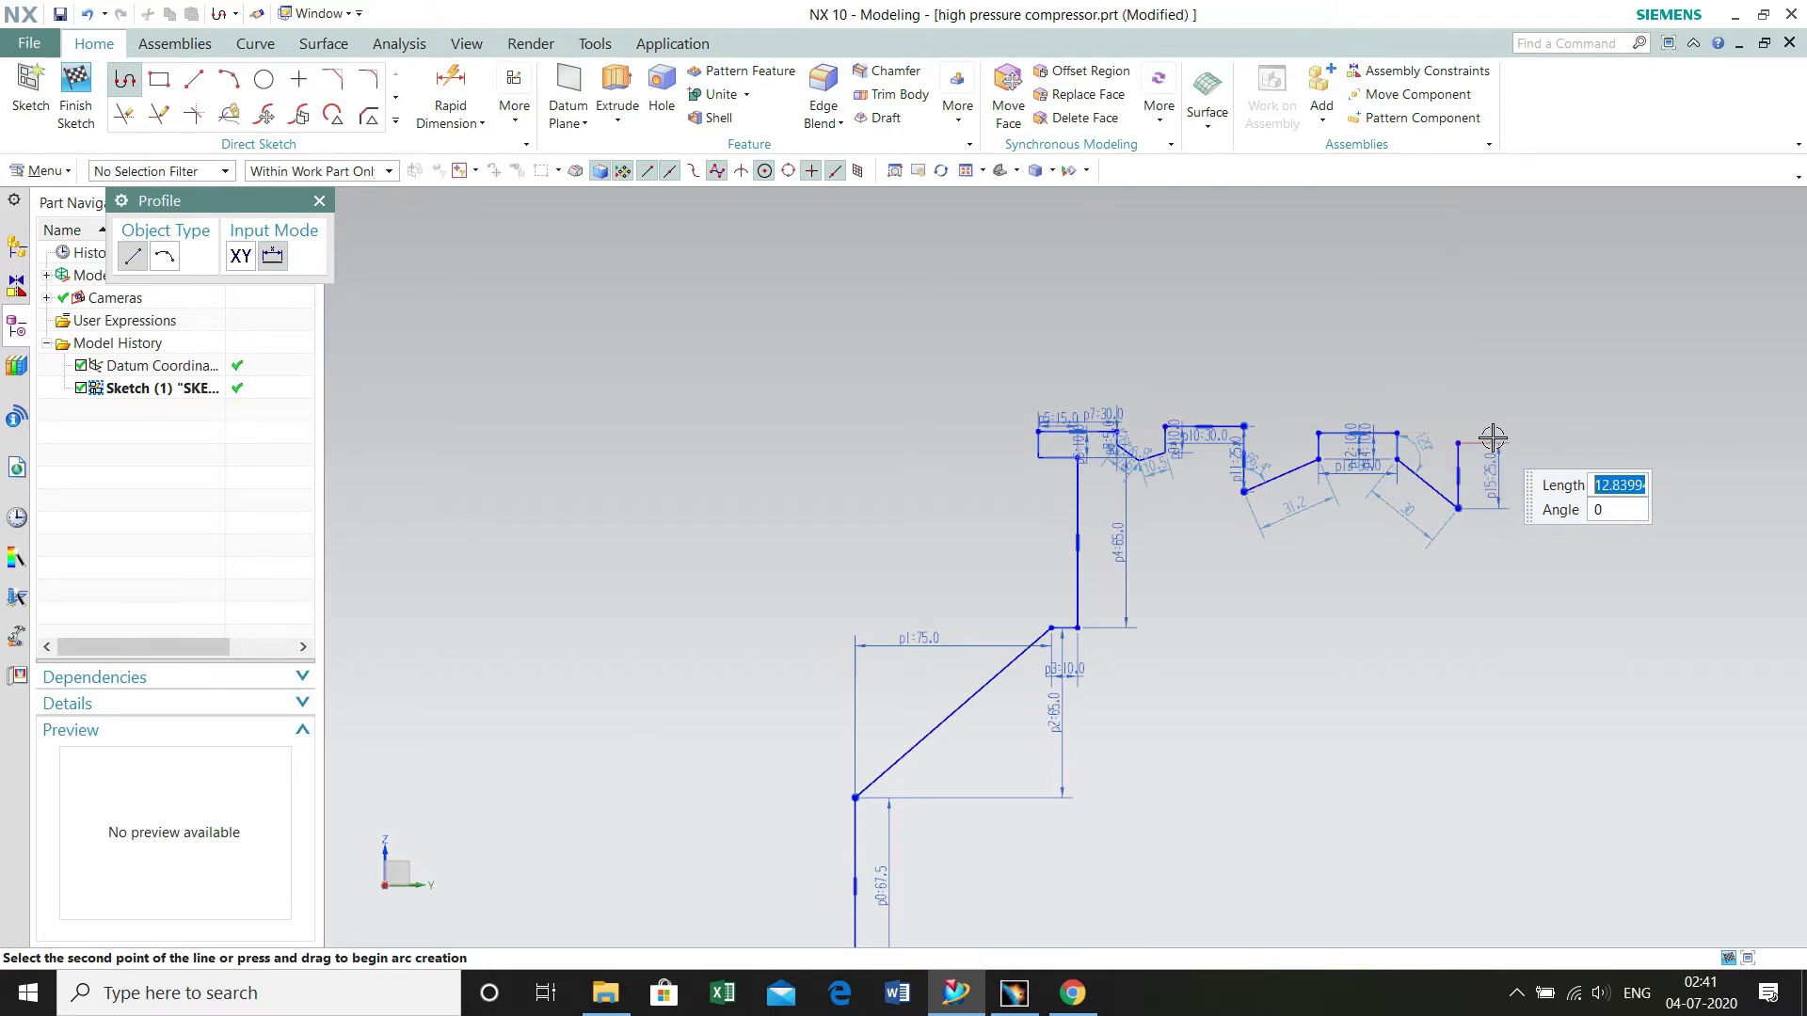
{"action": "left_click", "coordinate": [1491, 437]}
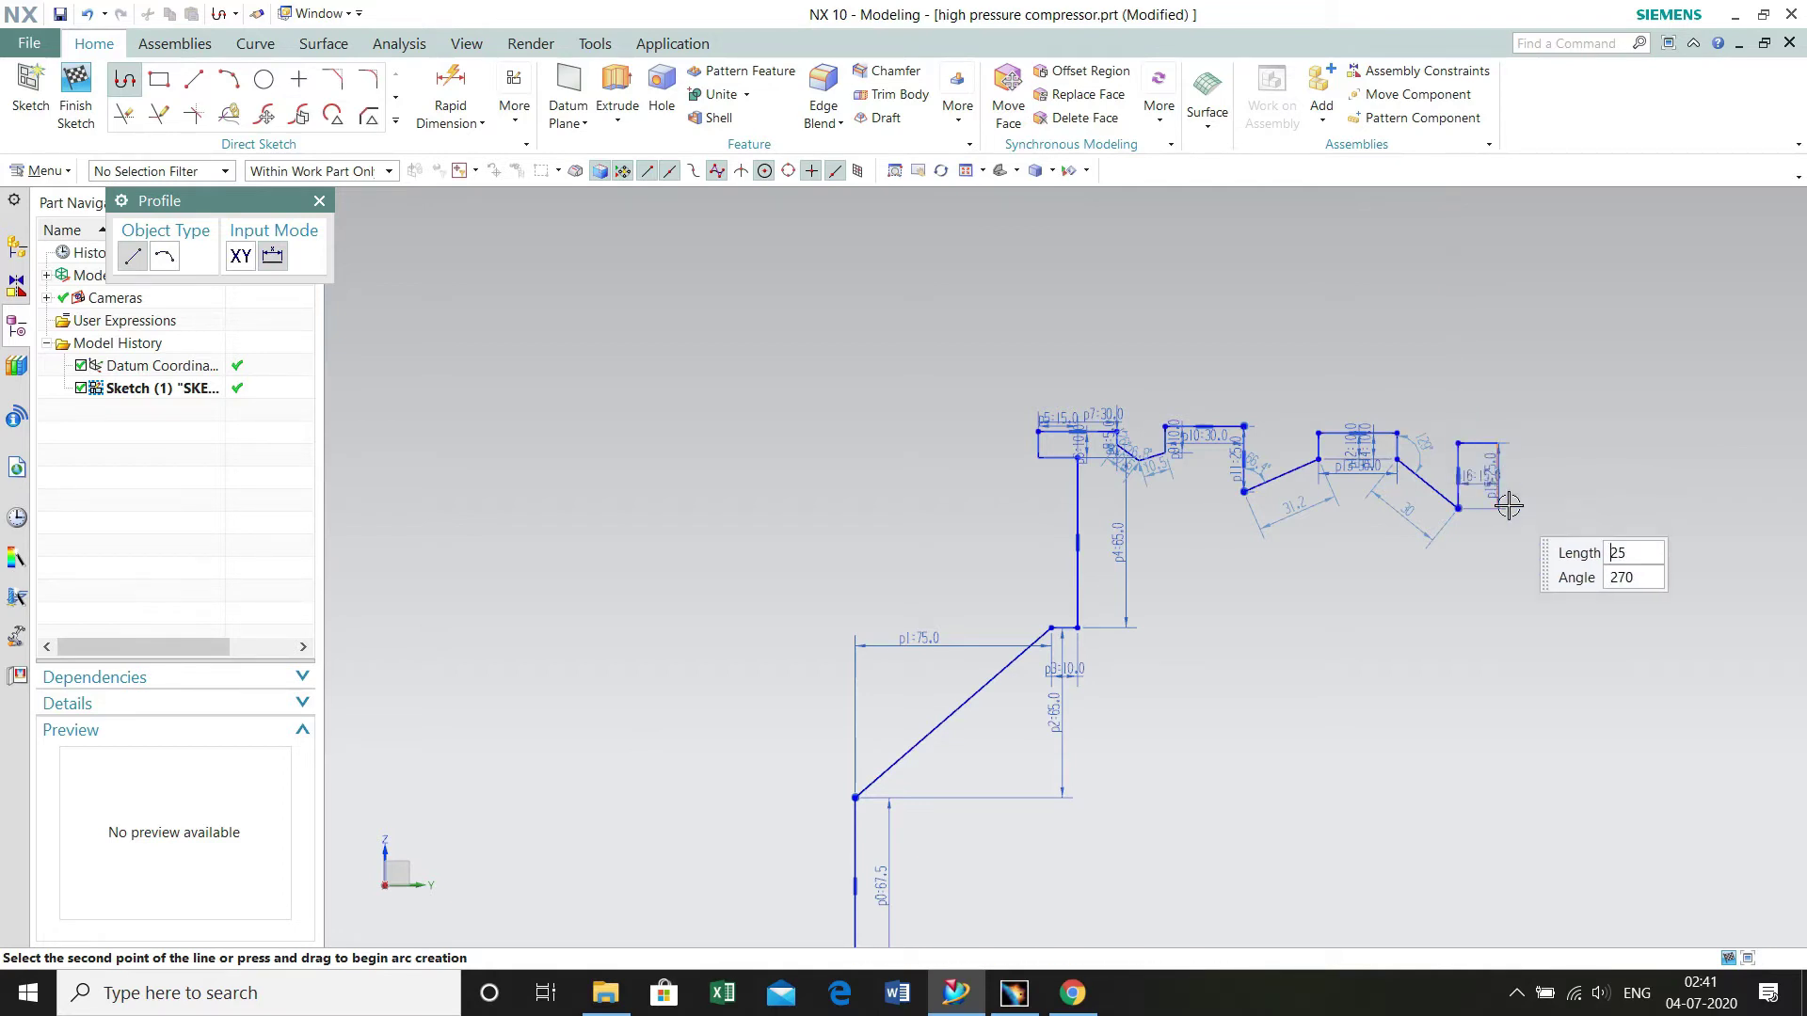
{"action": "left_click", "coordinate": [1509, 508]}
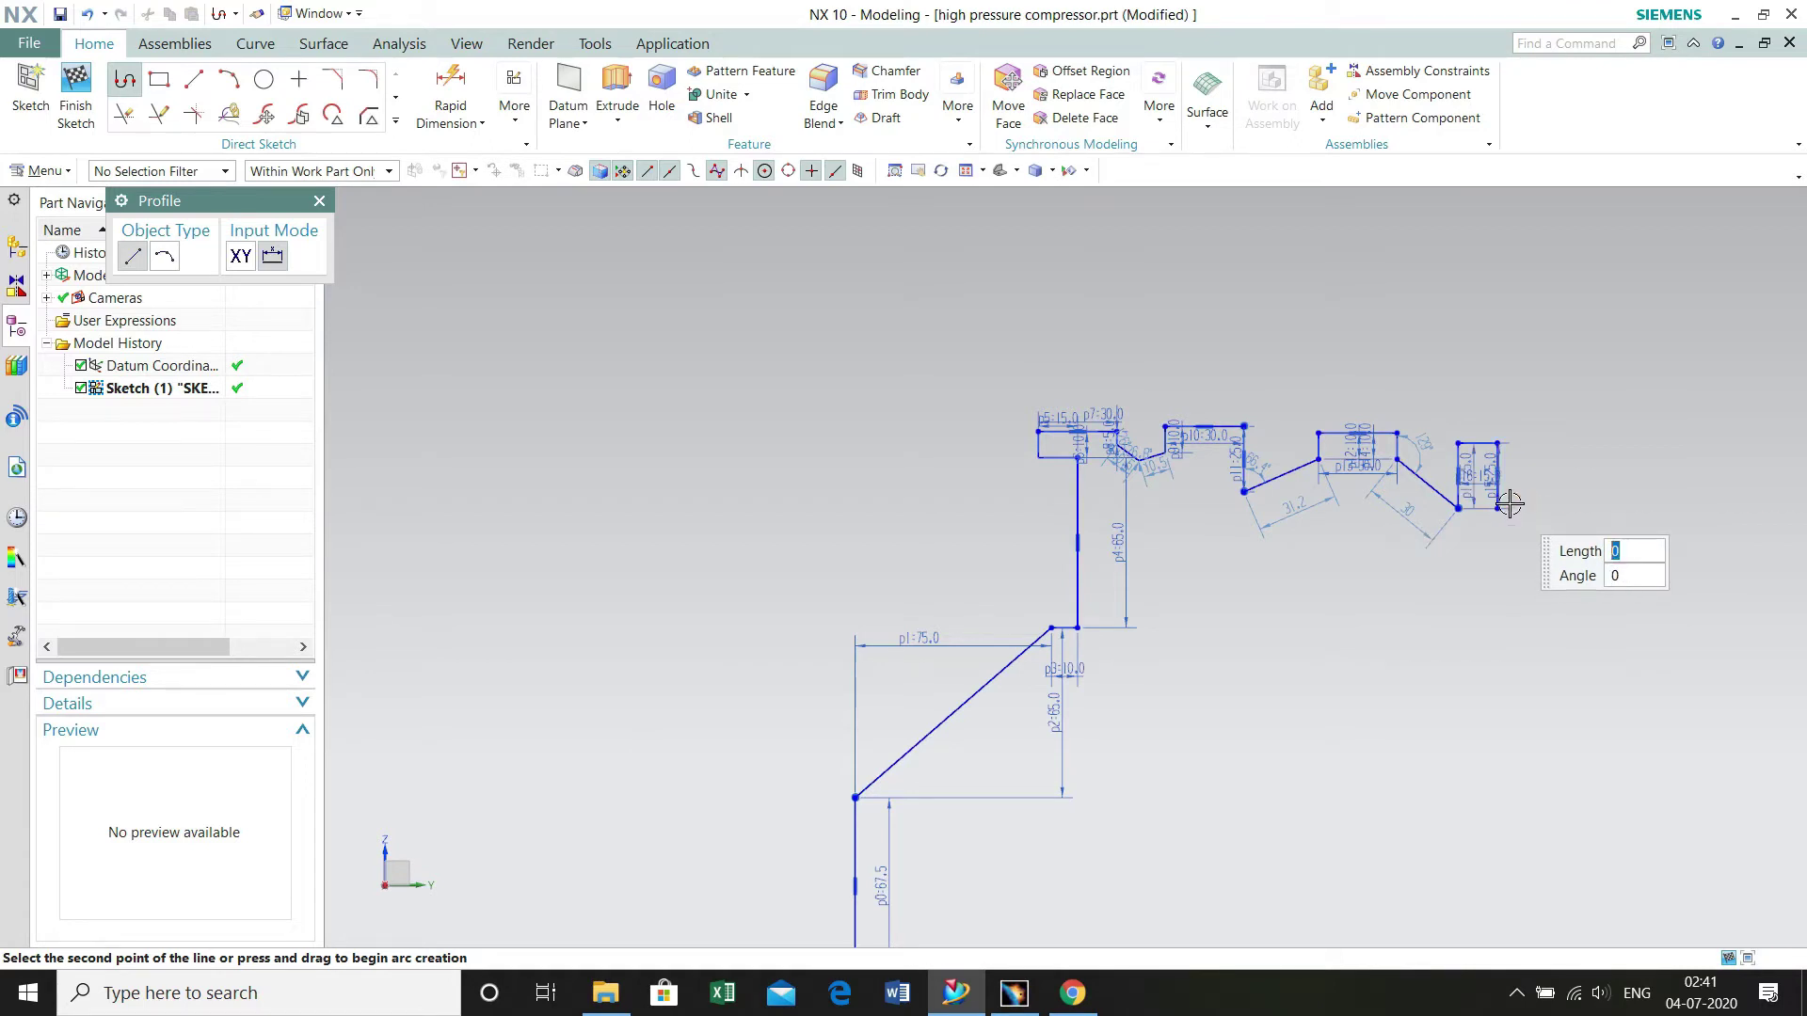
{"action": "left_click", "coordinate": [1571, 474]}
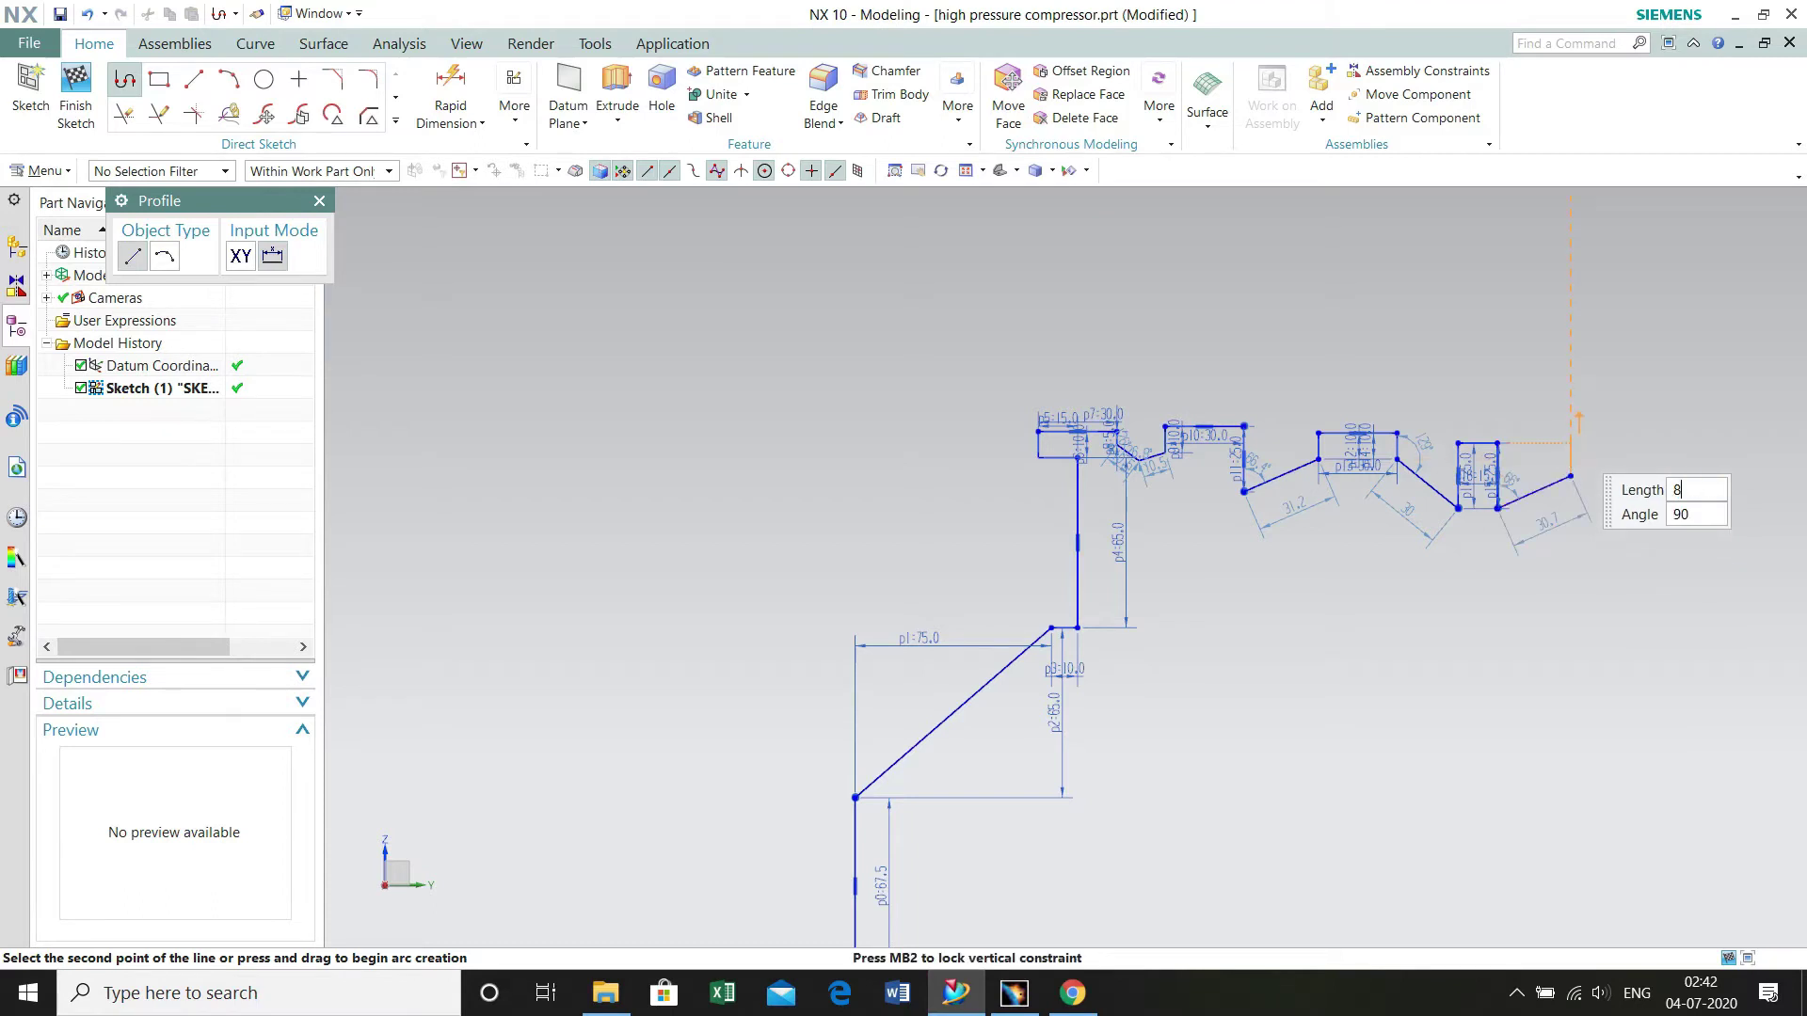
- Finish the profile with 8, 20, 8, a 25 diagonal and a 23 vertical segment
{"action": "key", "text": "Return"}
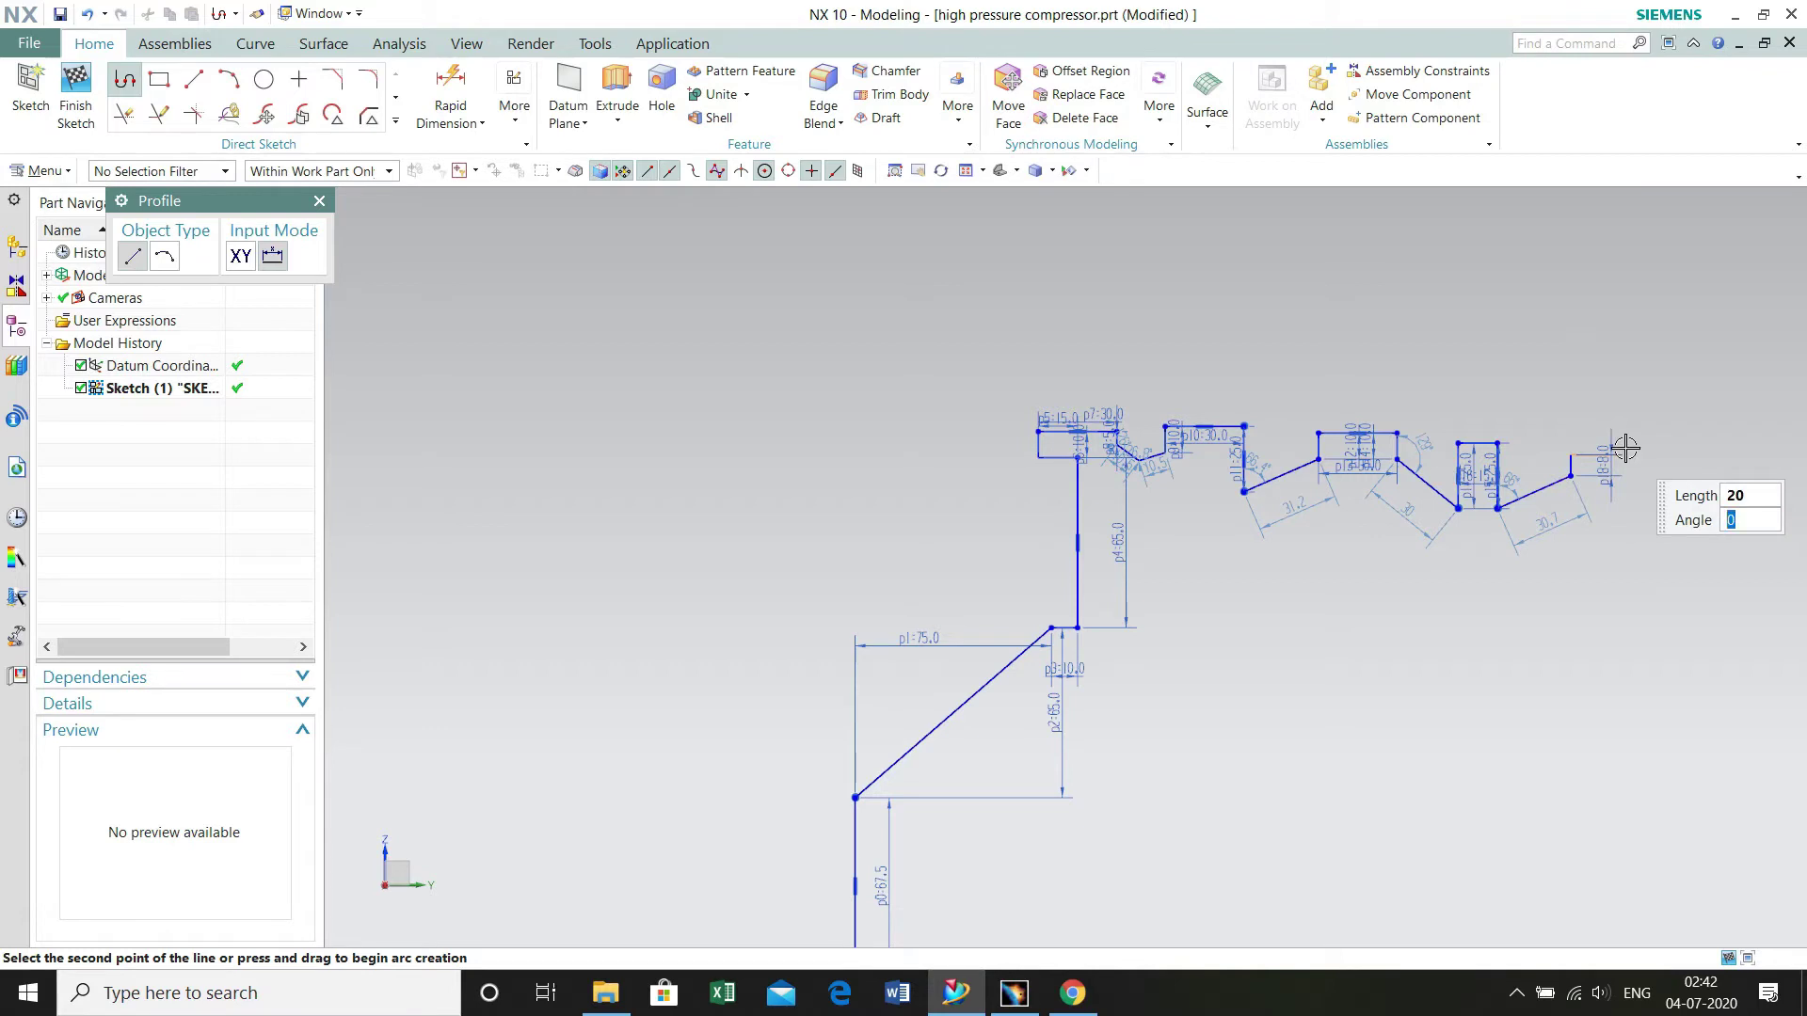
{"action": "key", "text": "Return"}
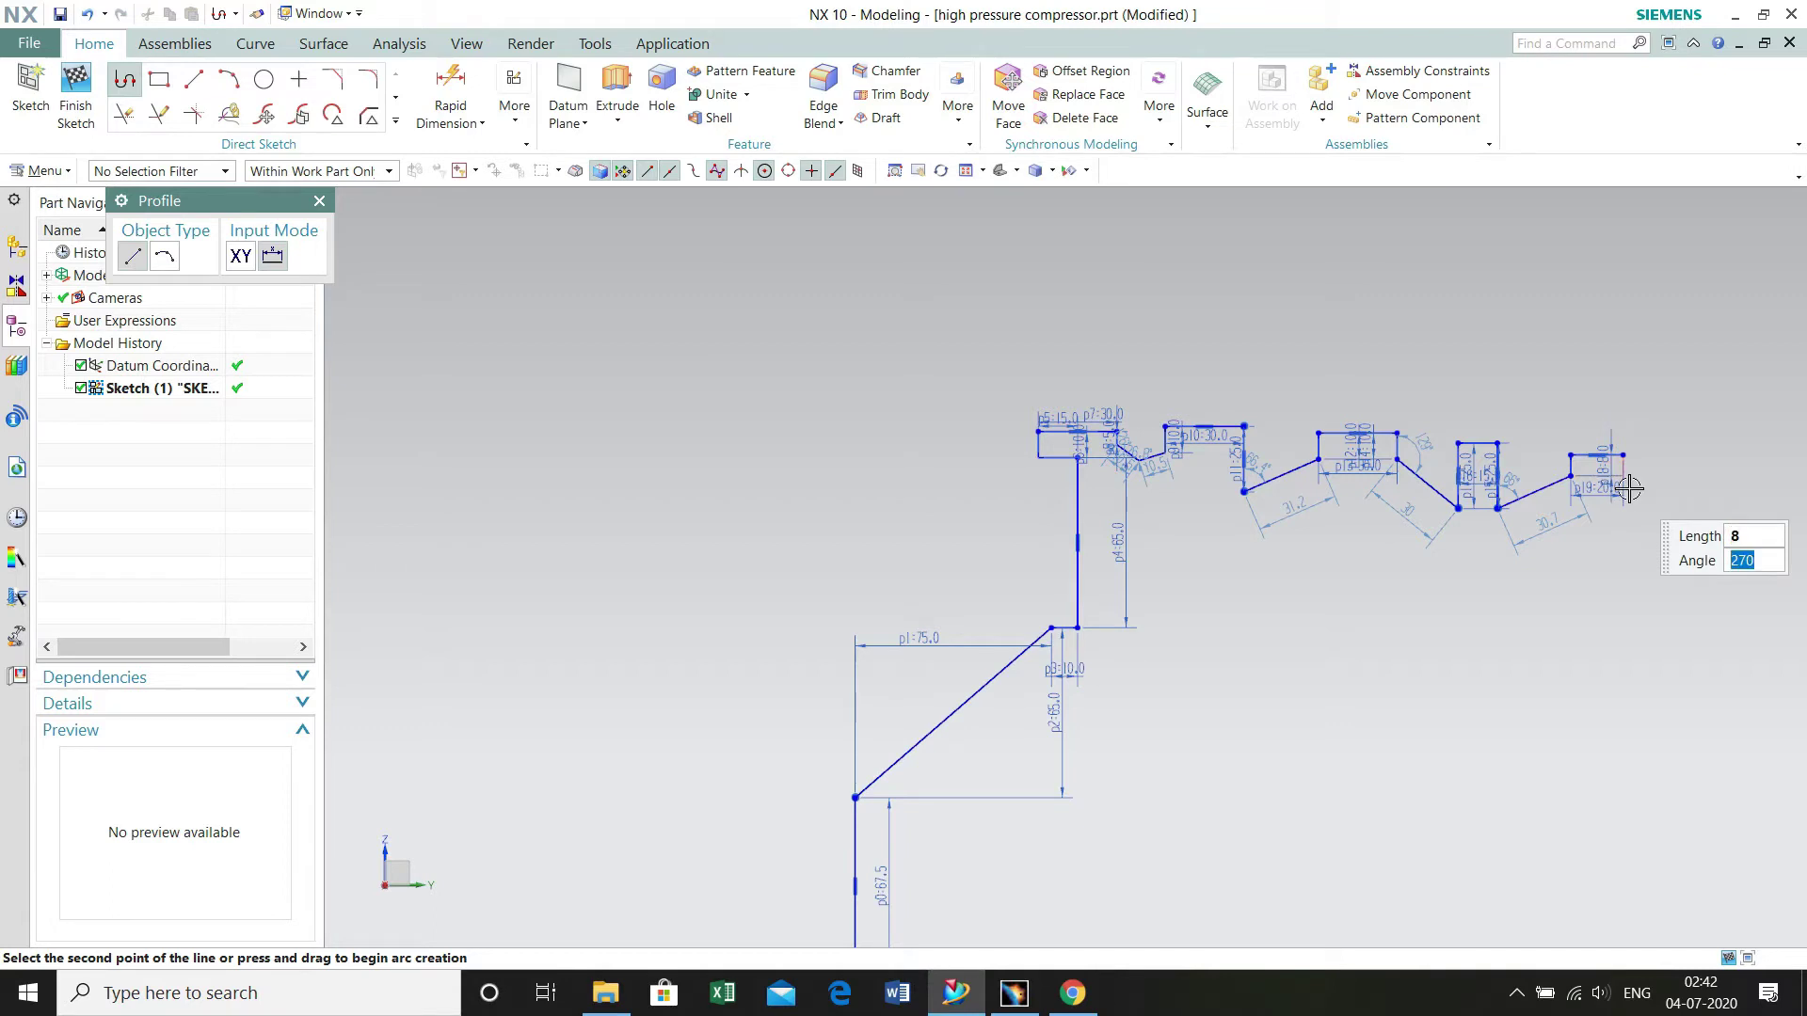
{"action": "key", "text": "Return"}
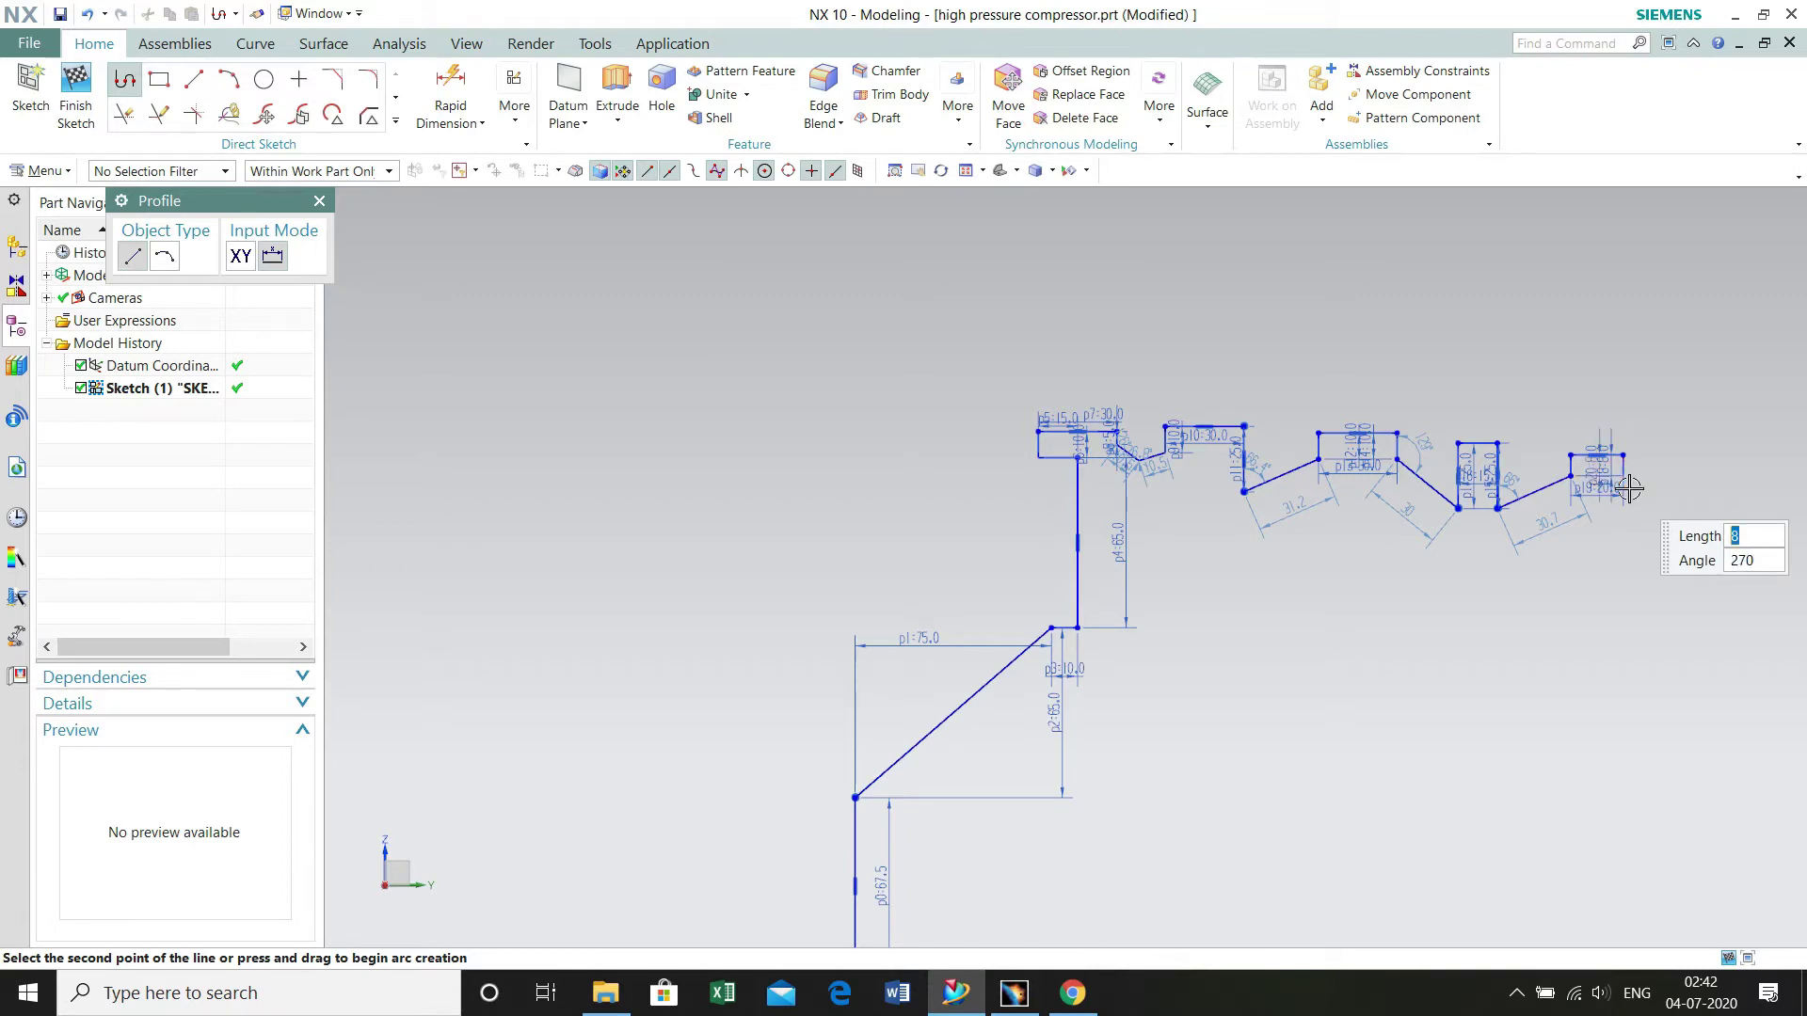
{"action": "left_click", "coordinate": [1680, 508]}
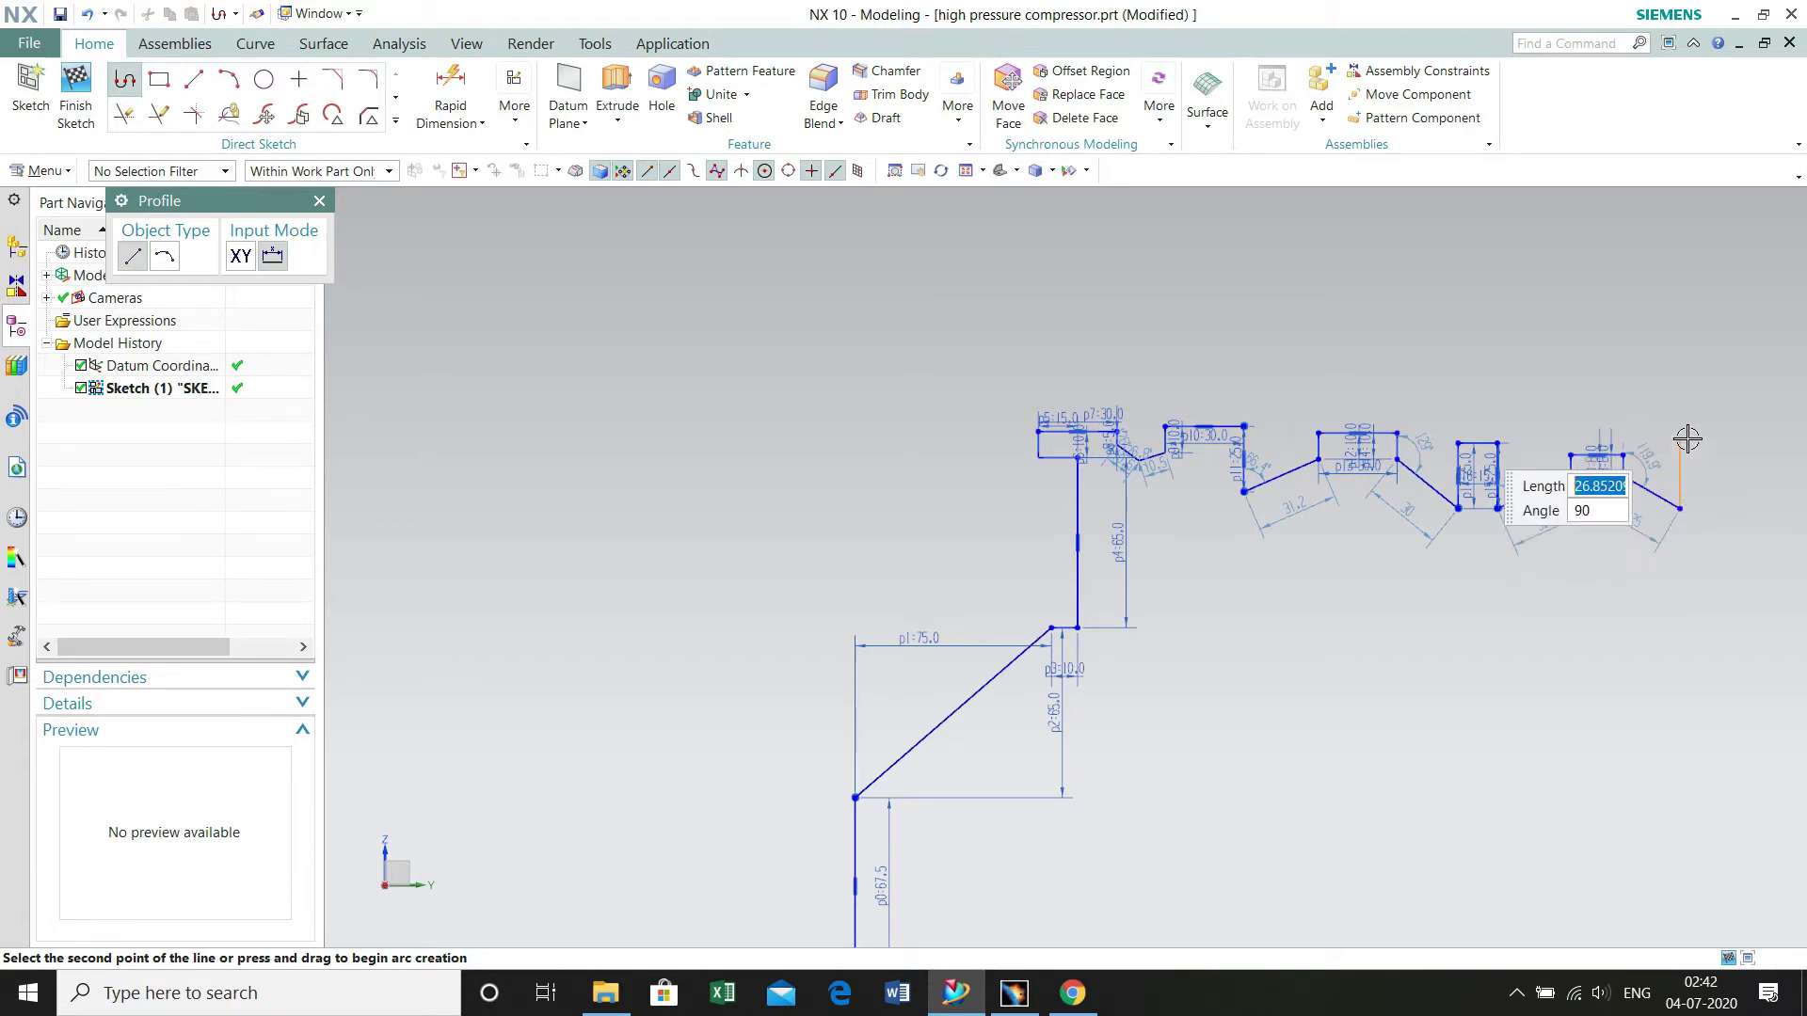
{"action": "type", "text": "23"}
{"action": "key", "text": "Return"}
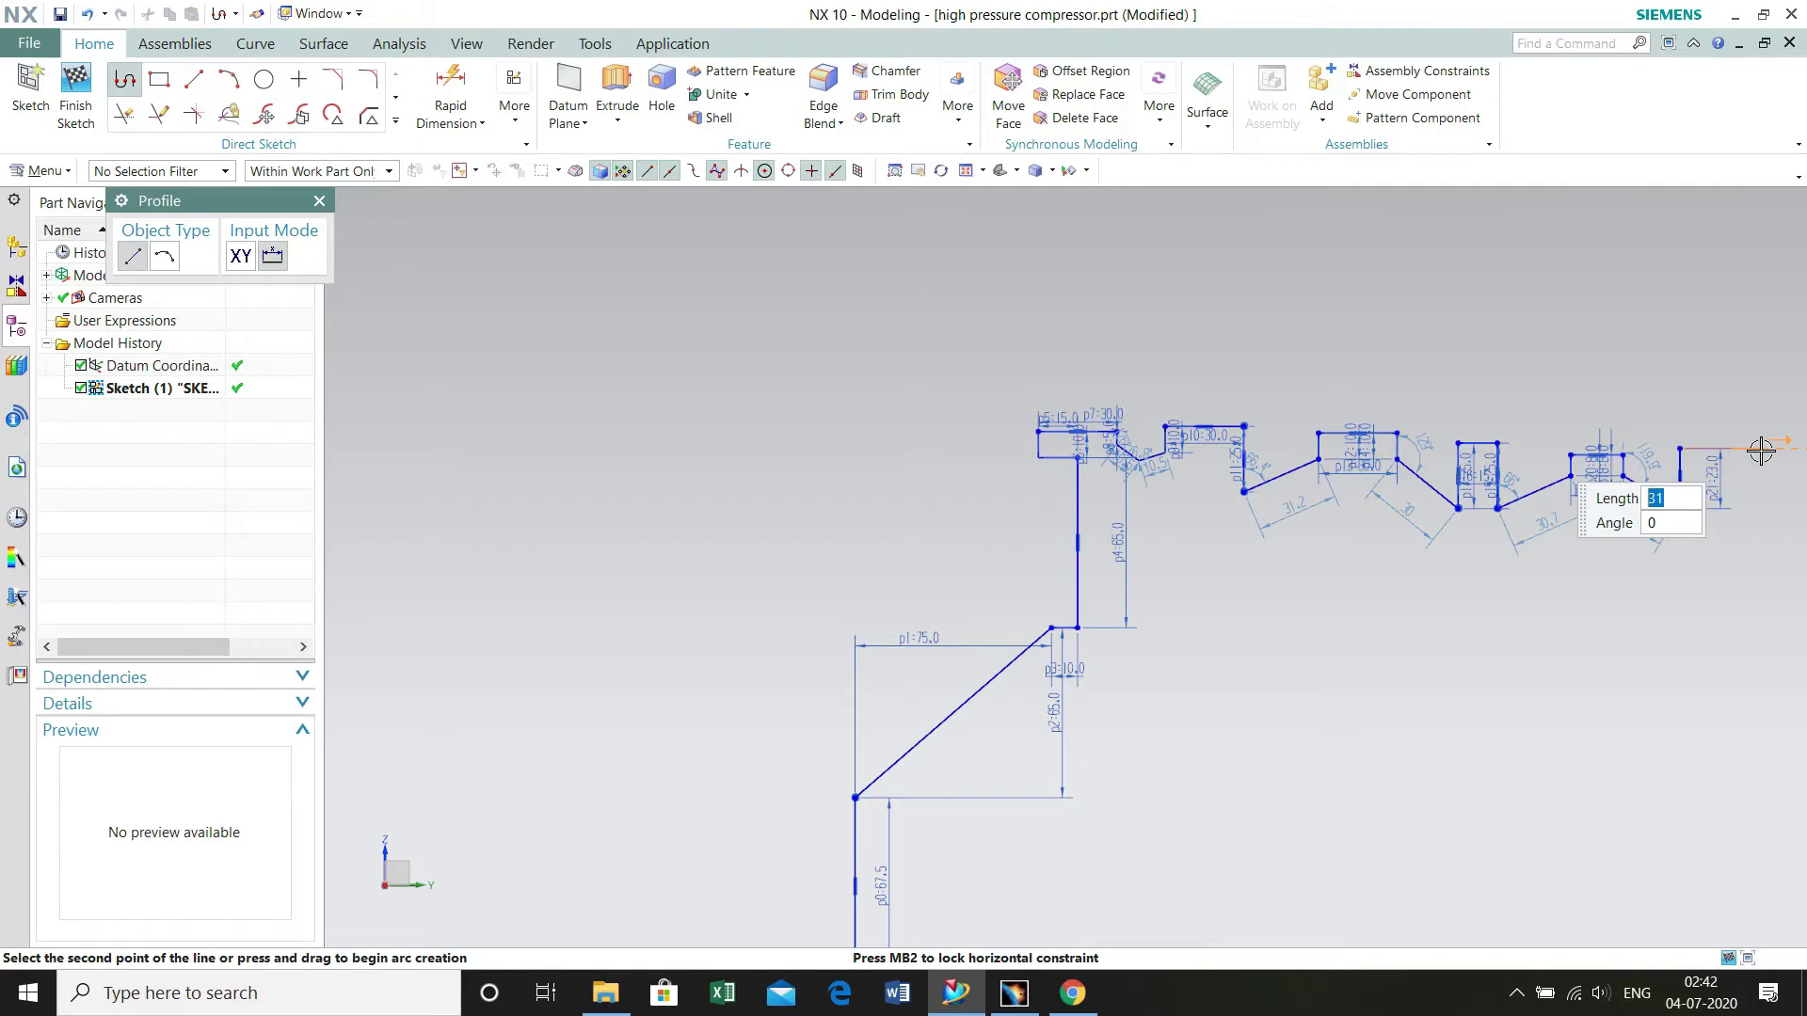
{"action": "key", "text": "Escape"}
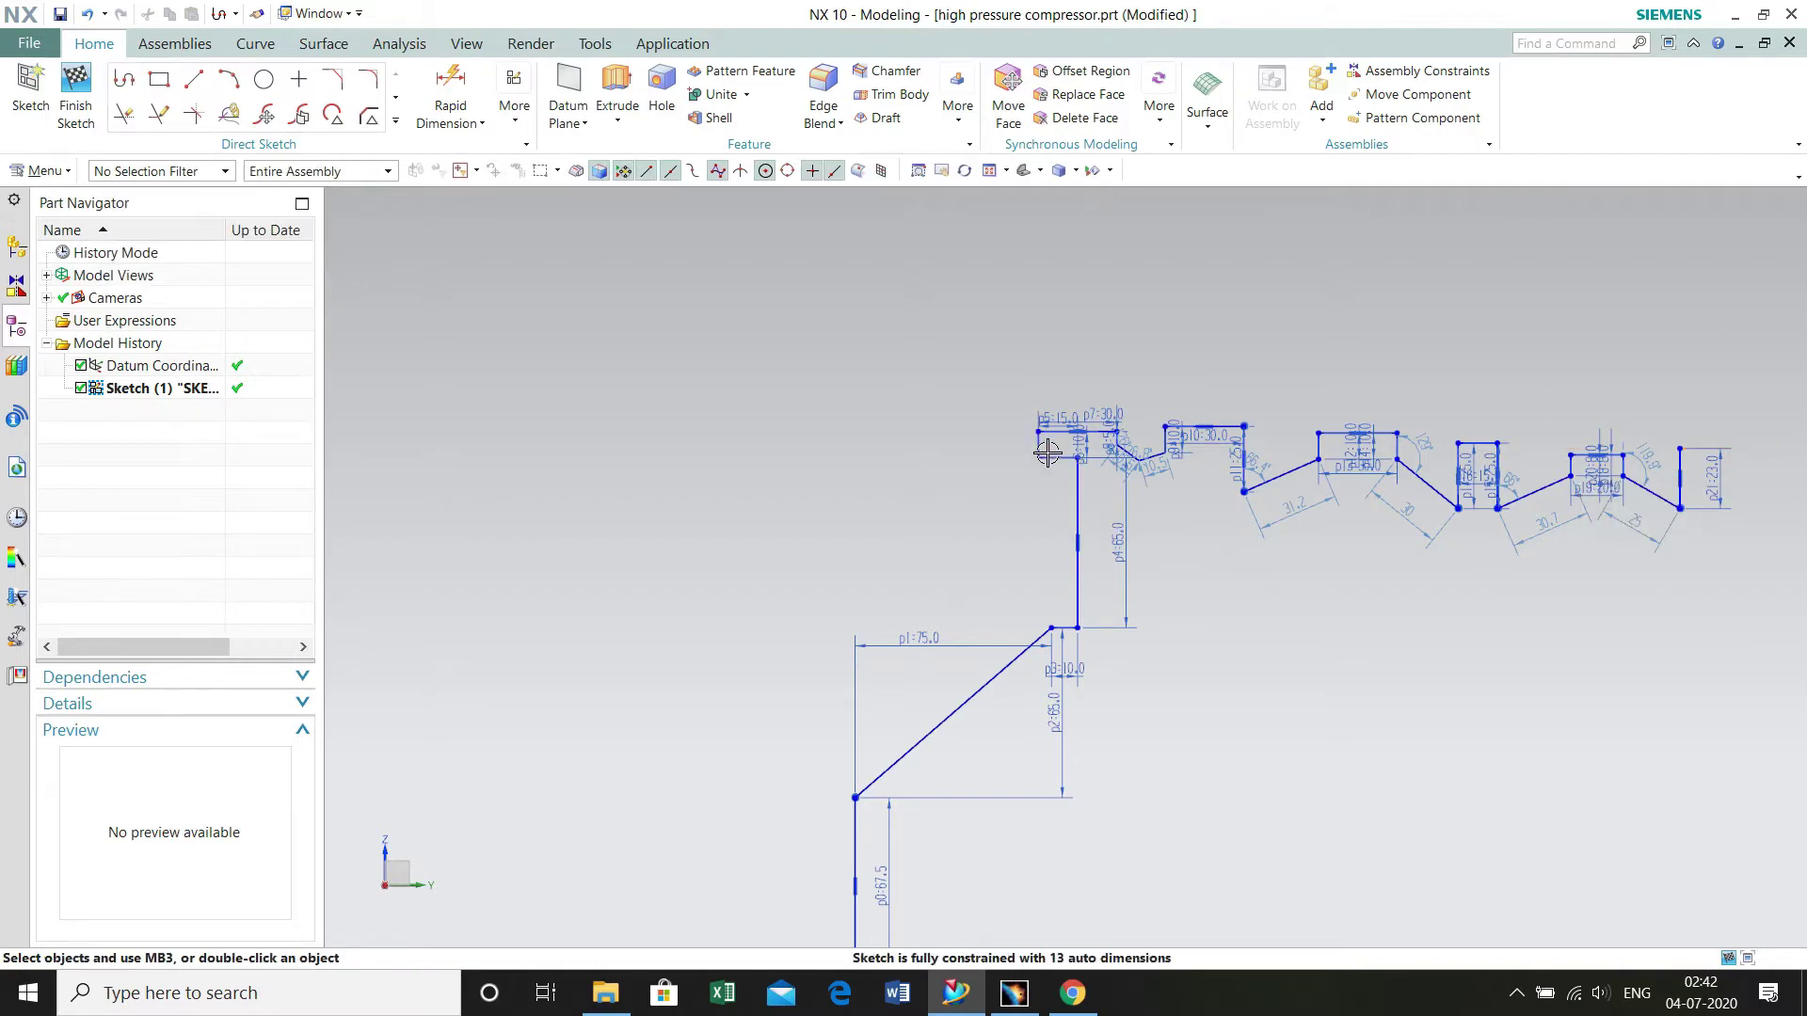
- Dimension the notch width as 17
{"action": "left_click", "coordinate": [451, 90]}
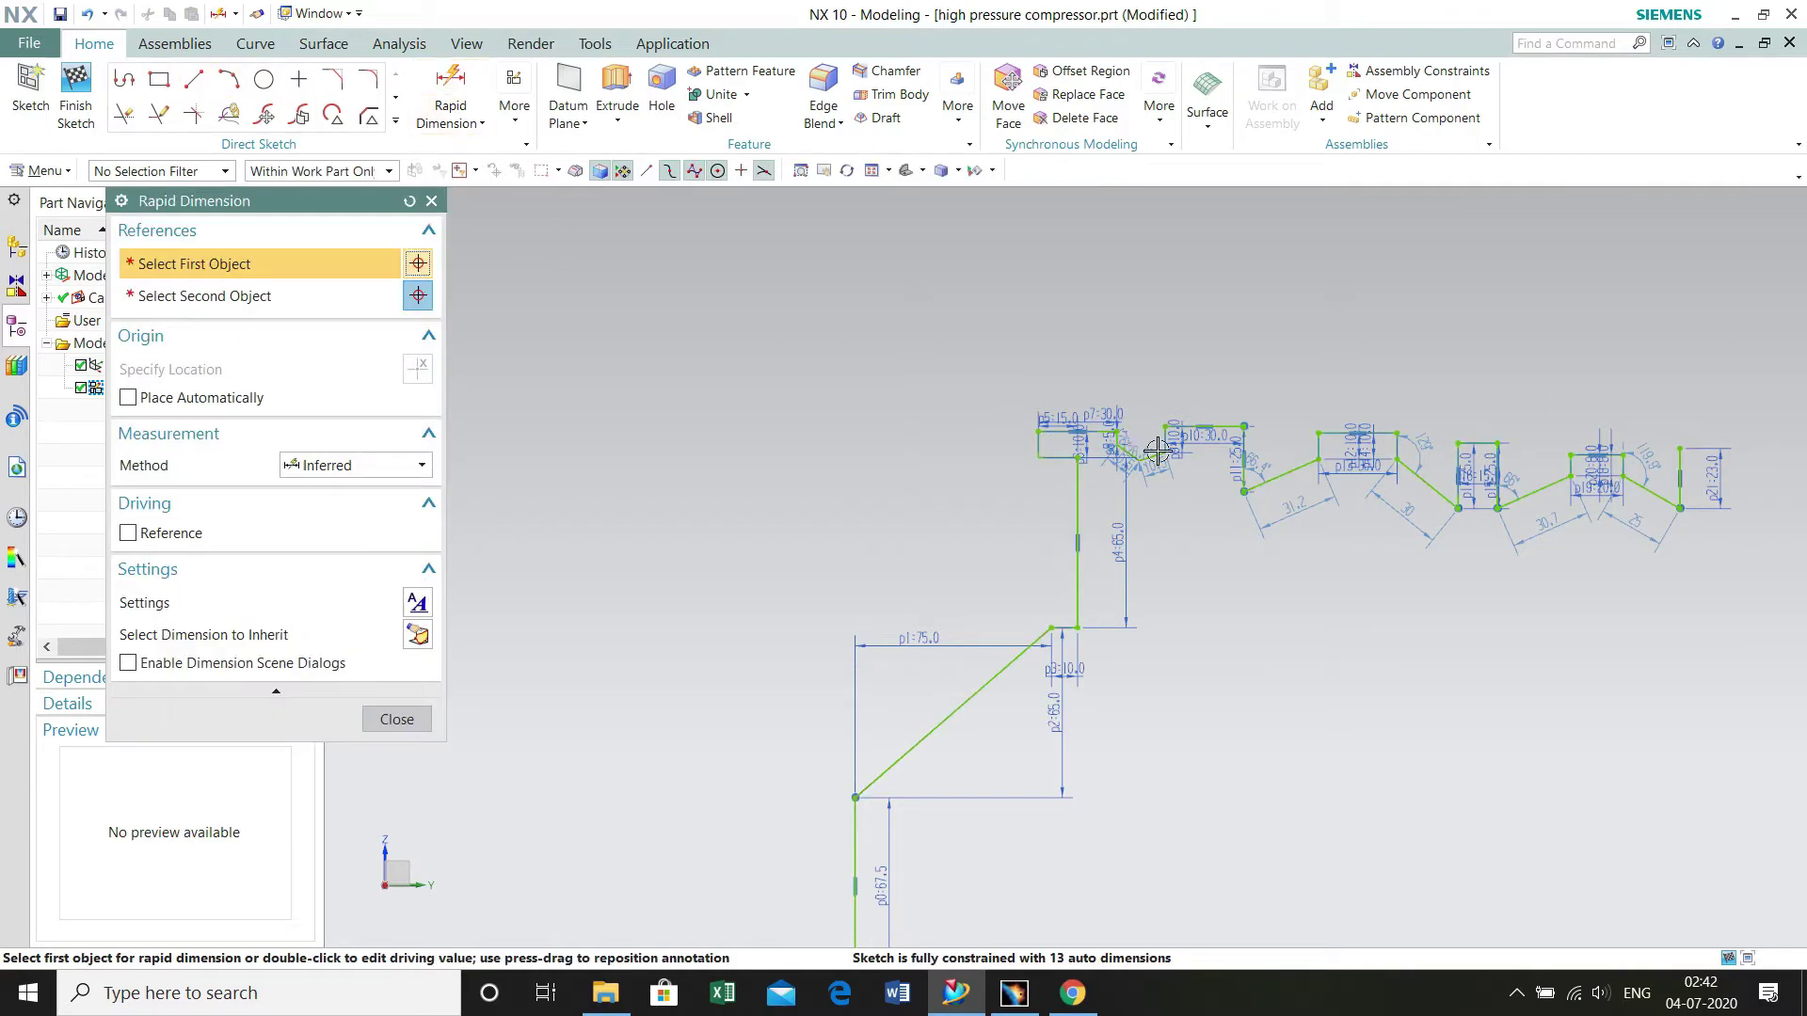
{"action": "scroll", "coordinate": [1017, 454], "scroll_direction": "up", "scroll_amount": 4}
{"action": "left_click", "coordinate": [1121, 465]}
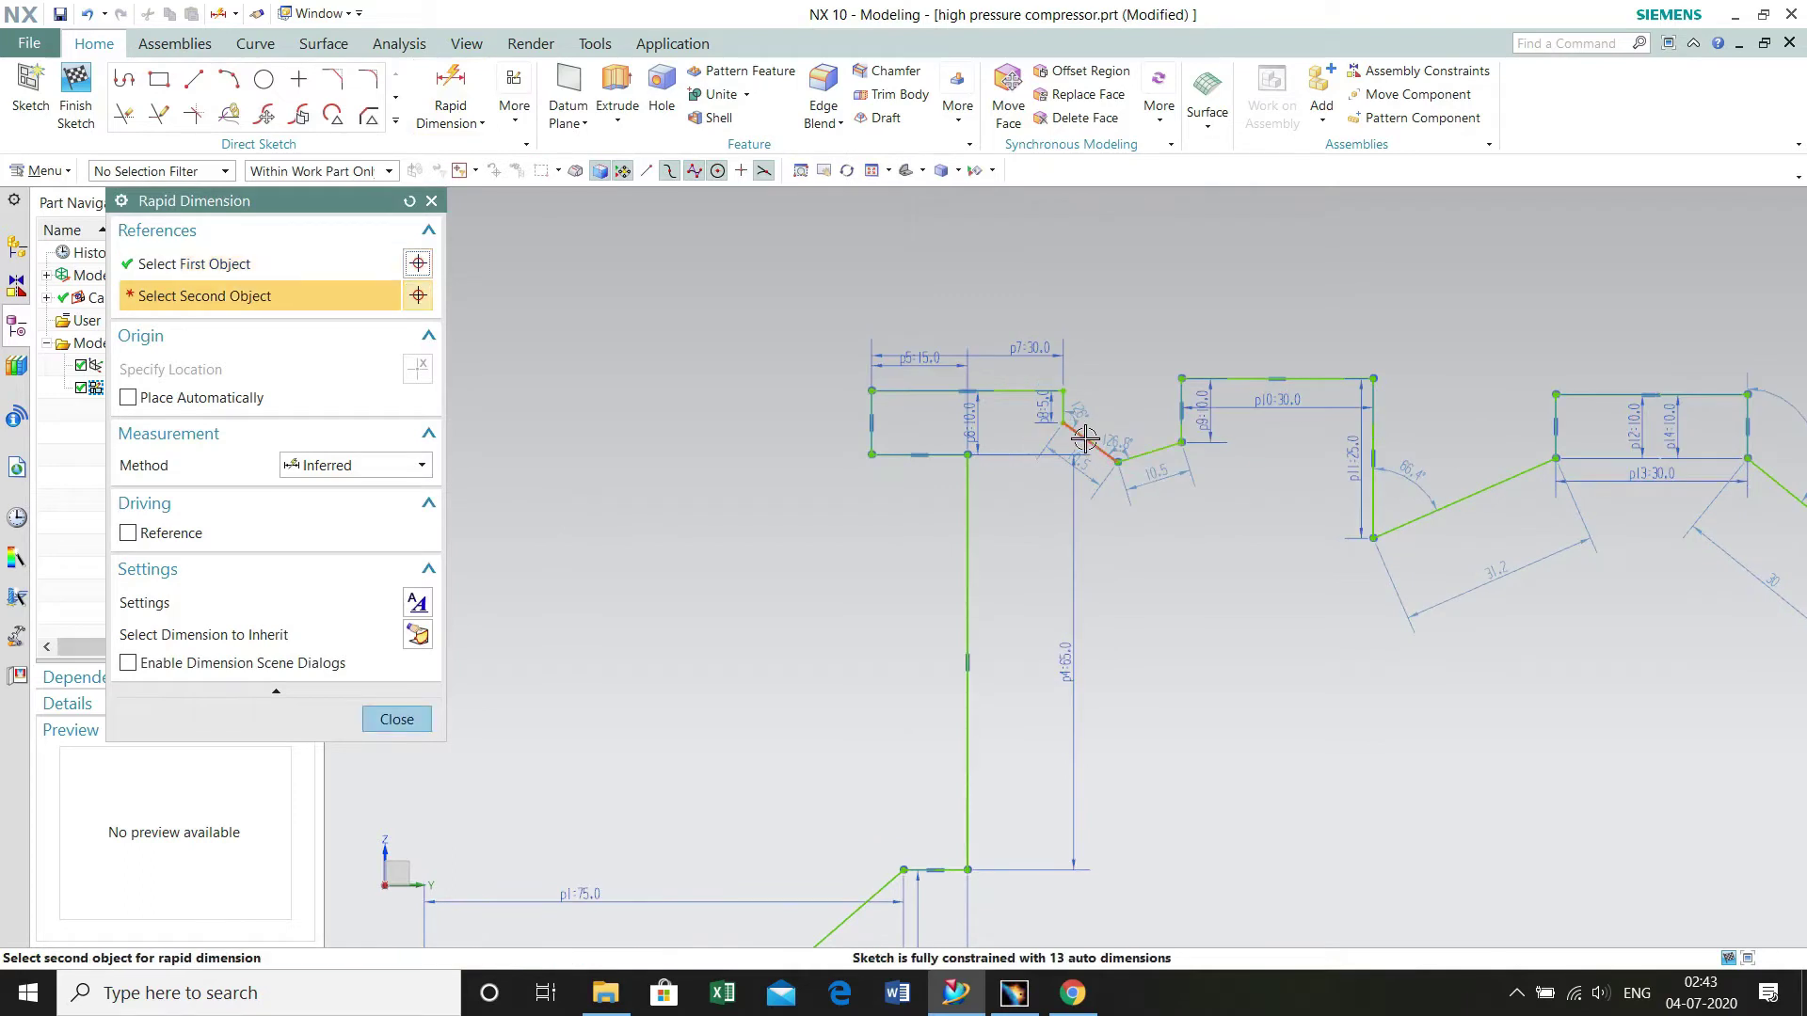
{"action": "left_click", "coordinate": [1063, 421]}
{"action": "left_click", "coordinate": [1091, 313]}
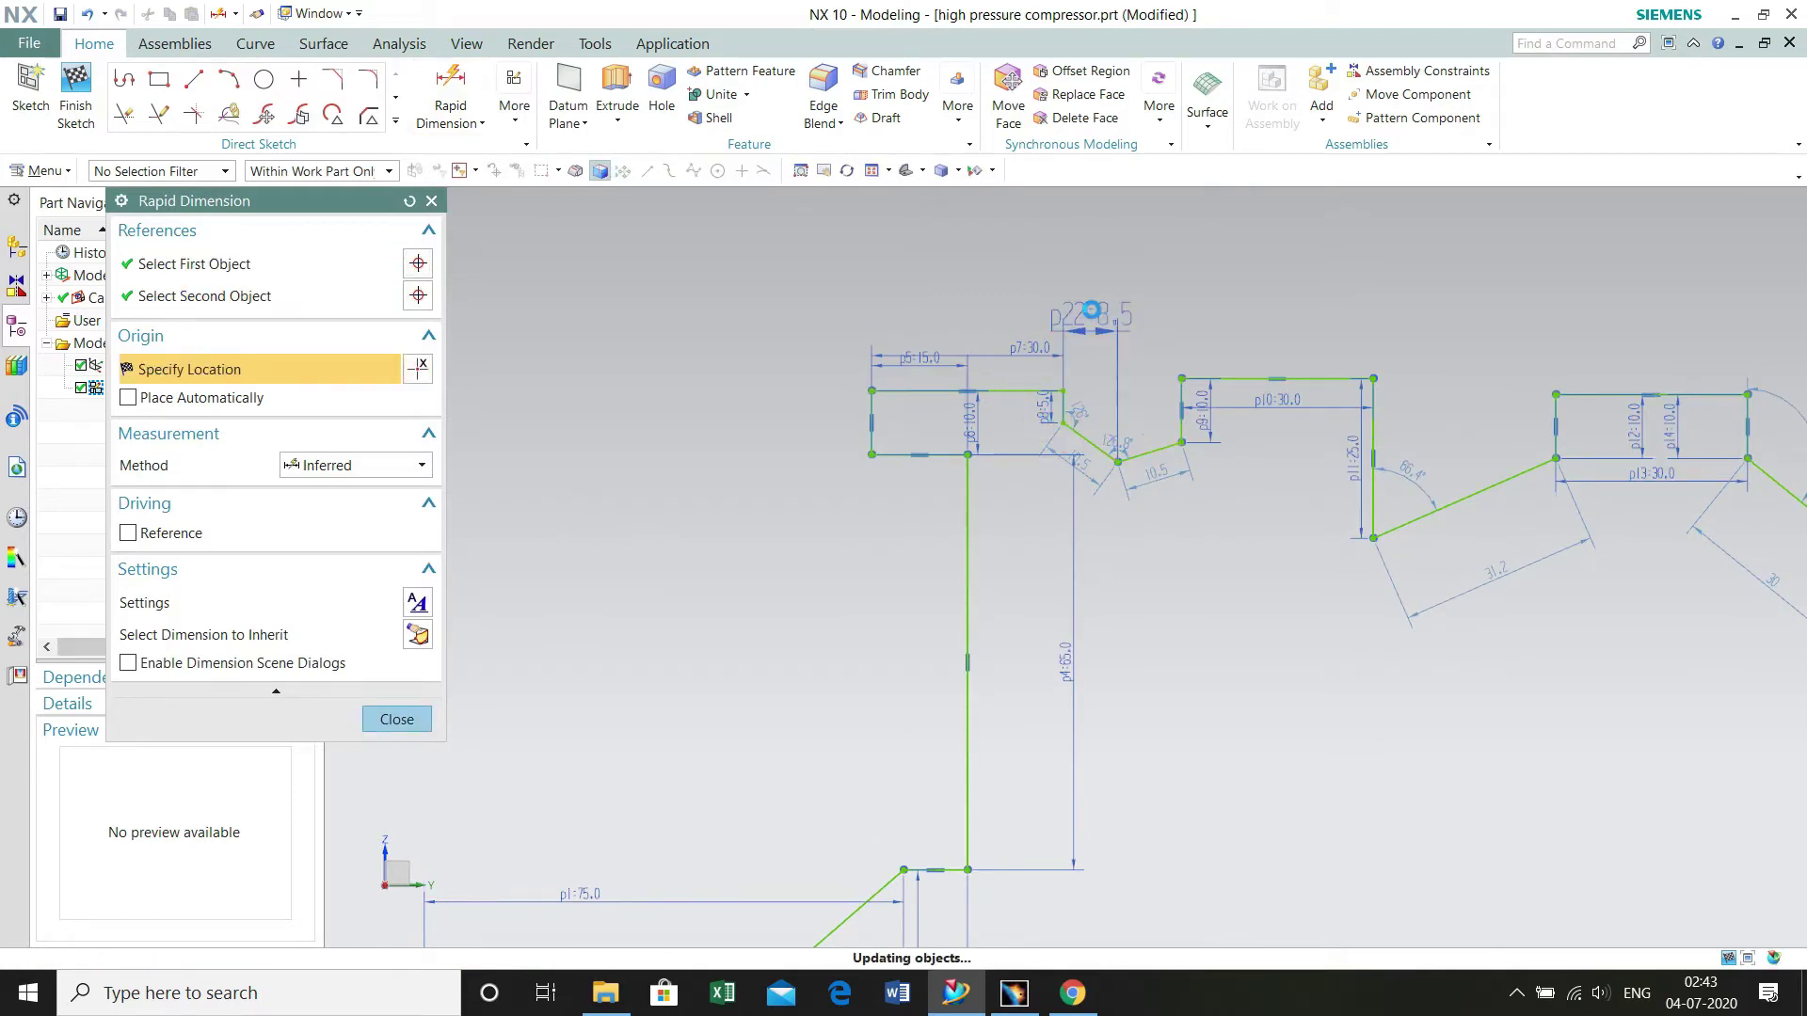
{"action": "type", "text": "17"}
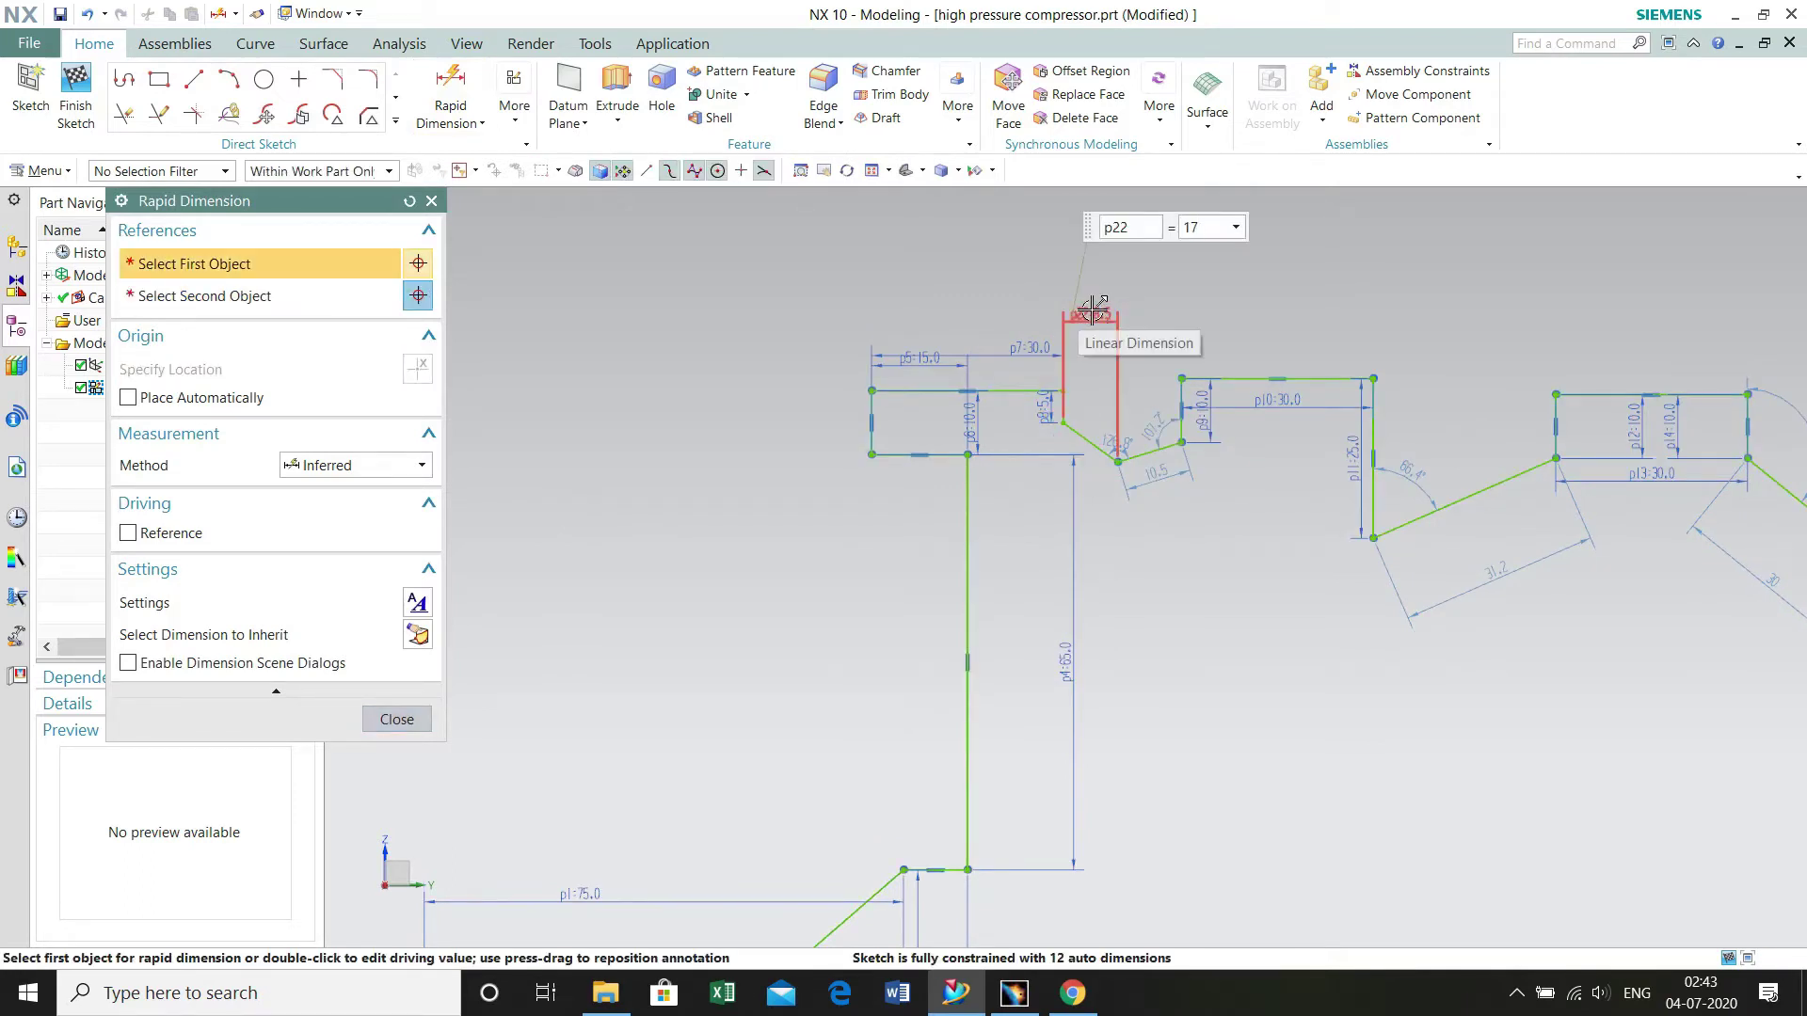
{"action": "key", "text": "Return"}
- Add the notch depth and step dimensions (10, 7) and a 5 step height
{"action": "left_click", "coordinate": [1061, 424]}
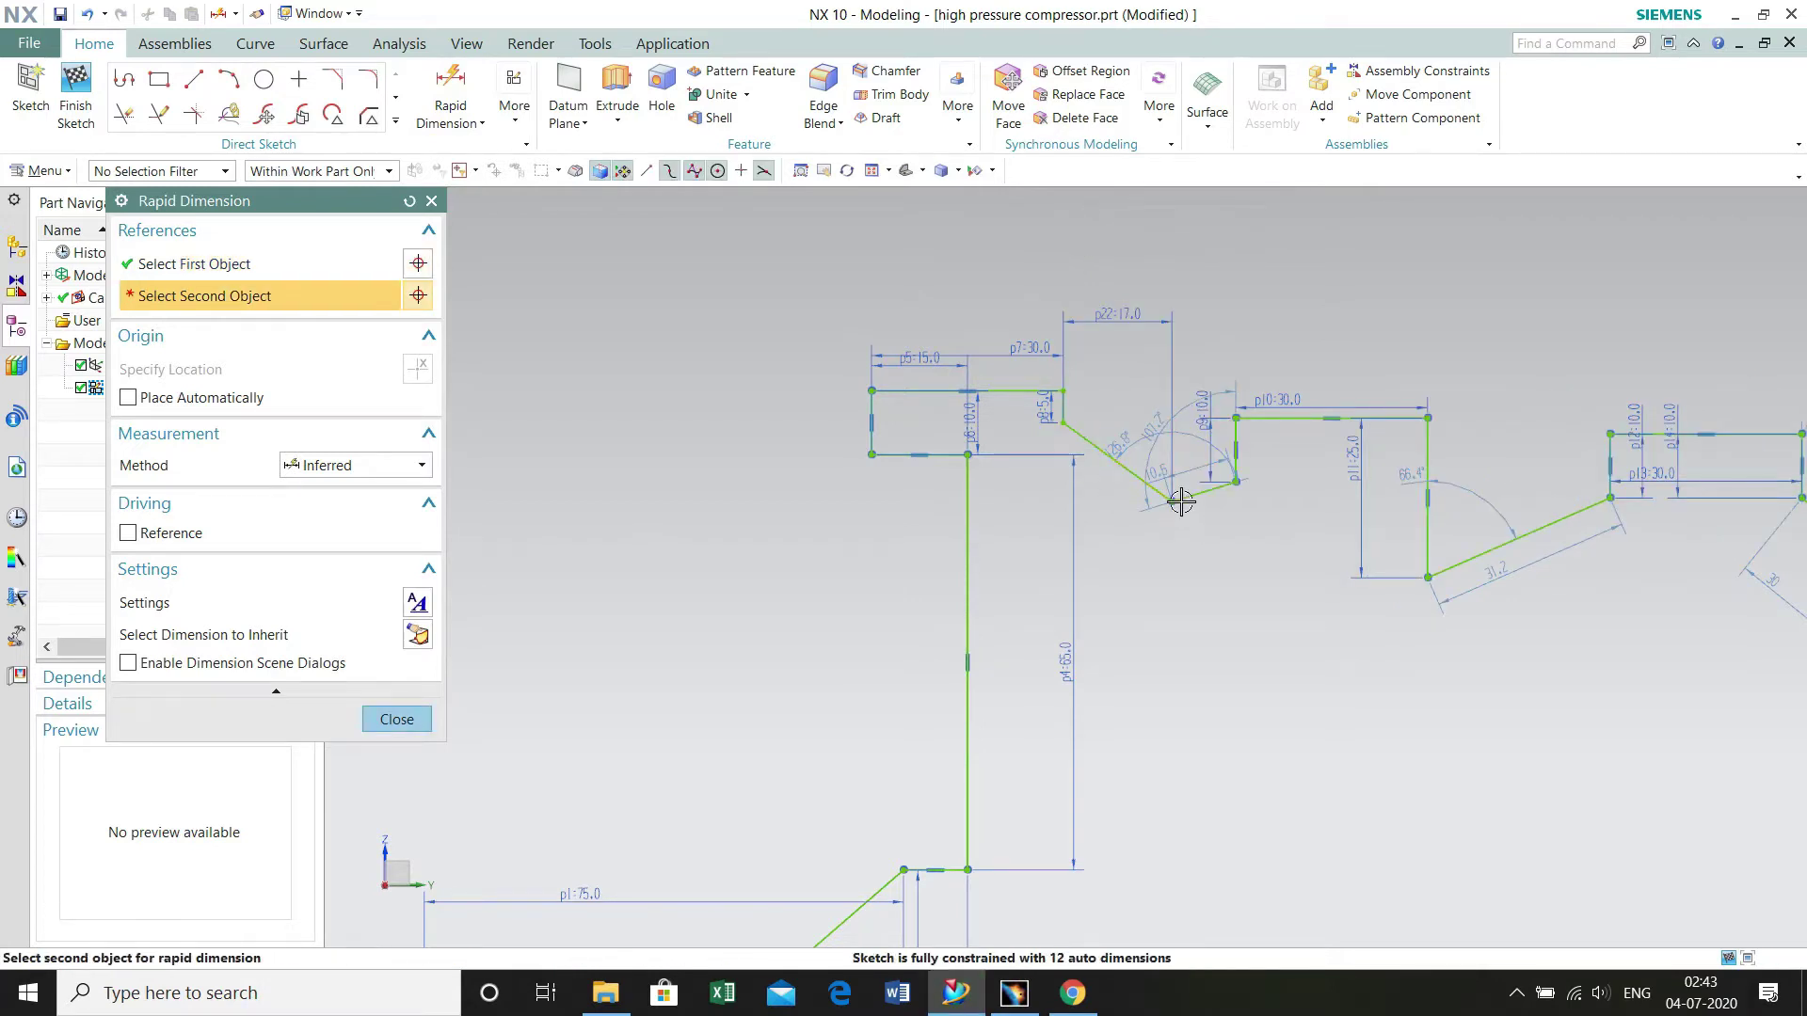
{"action": "left_click", "coordinate": [1174, 501]}
{"action": "left_click", "coordinate": [1046, 487]}
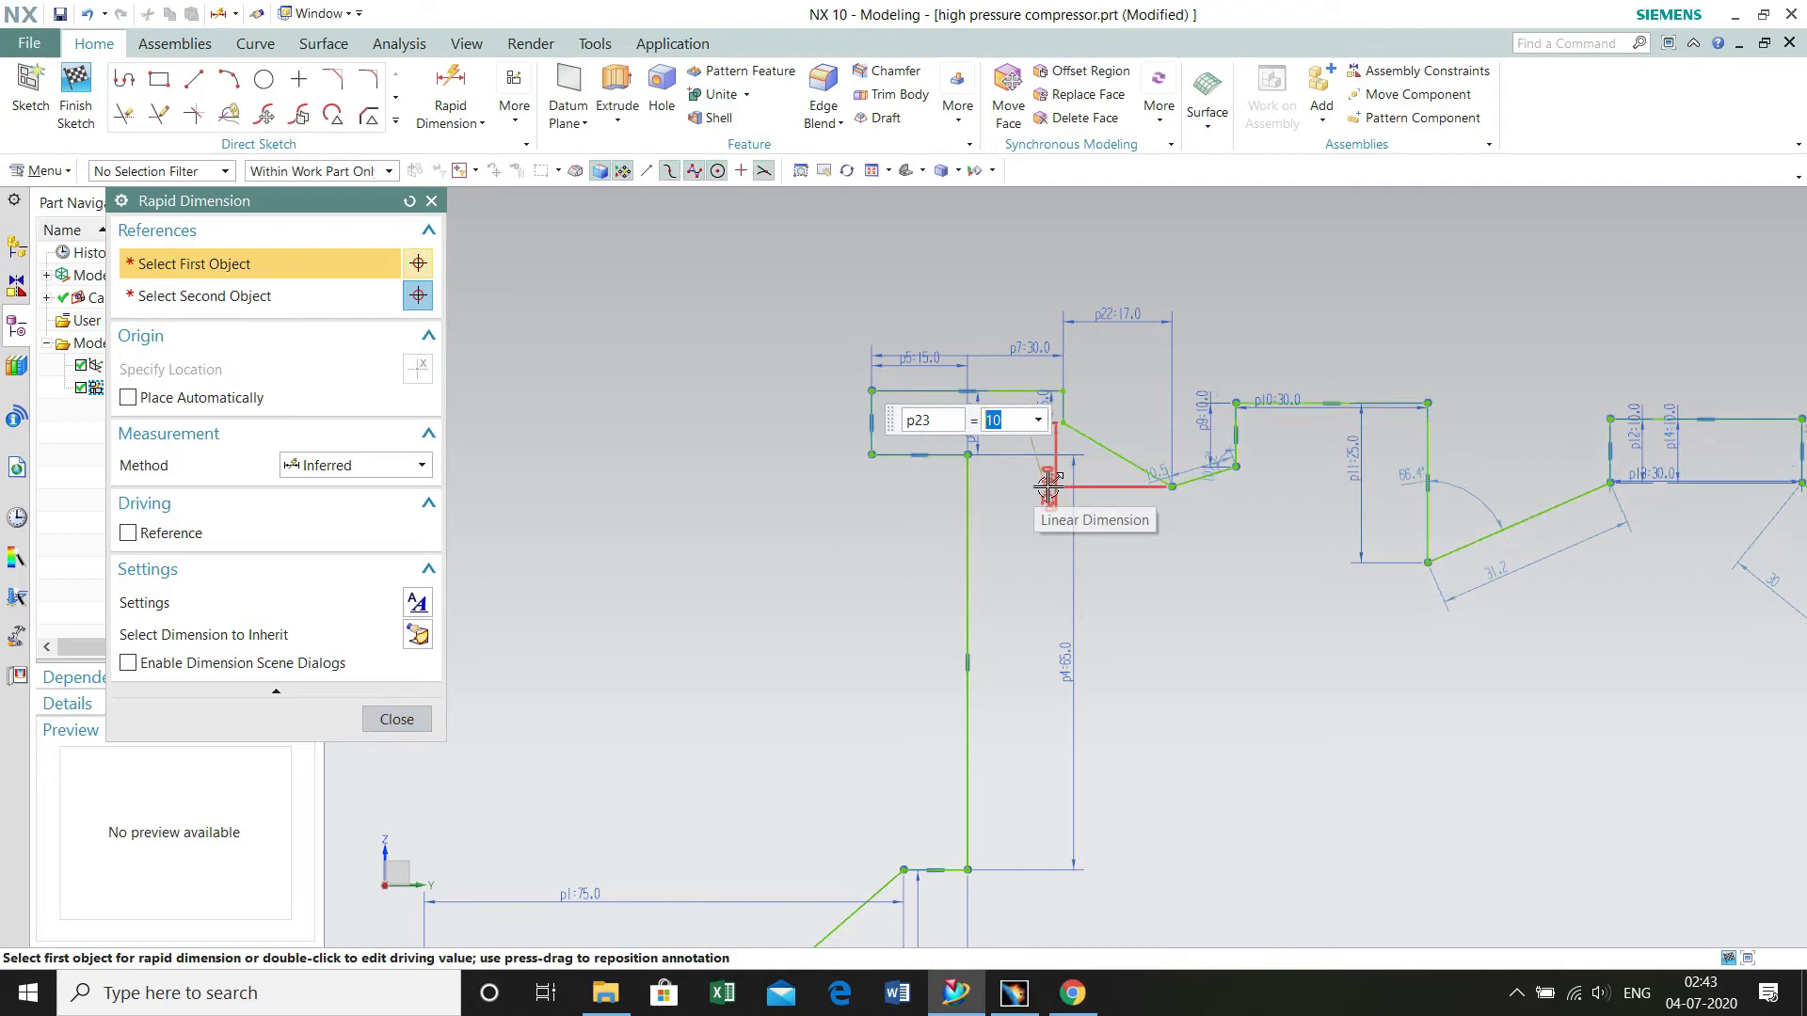
{"action": "left_click", "coordinate": [1171, 486]}
{"action": "left_click", "coordinate": [1236, 467]}
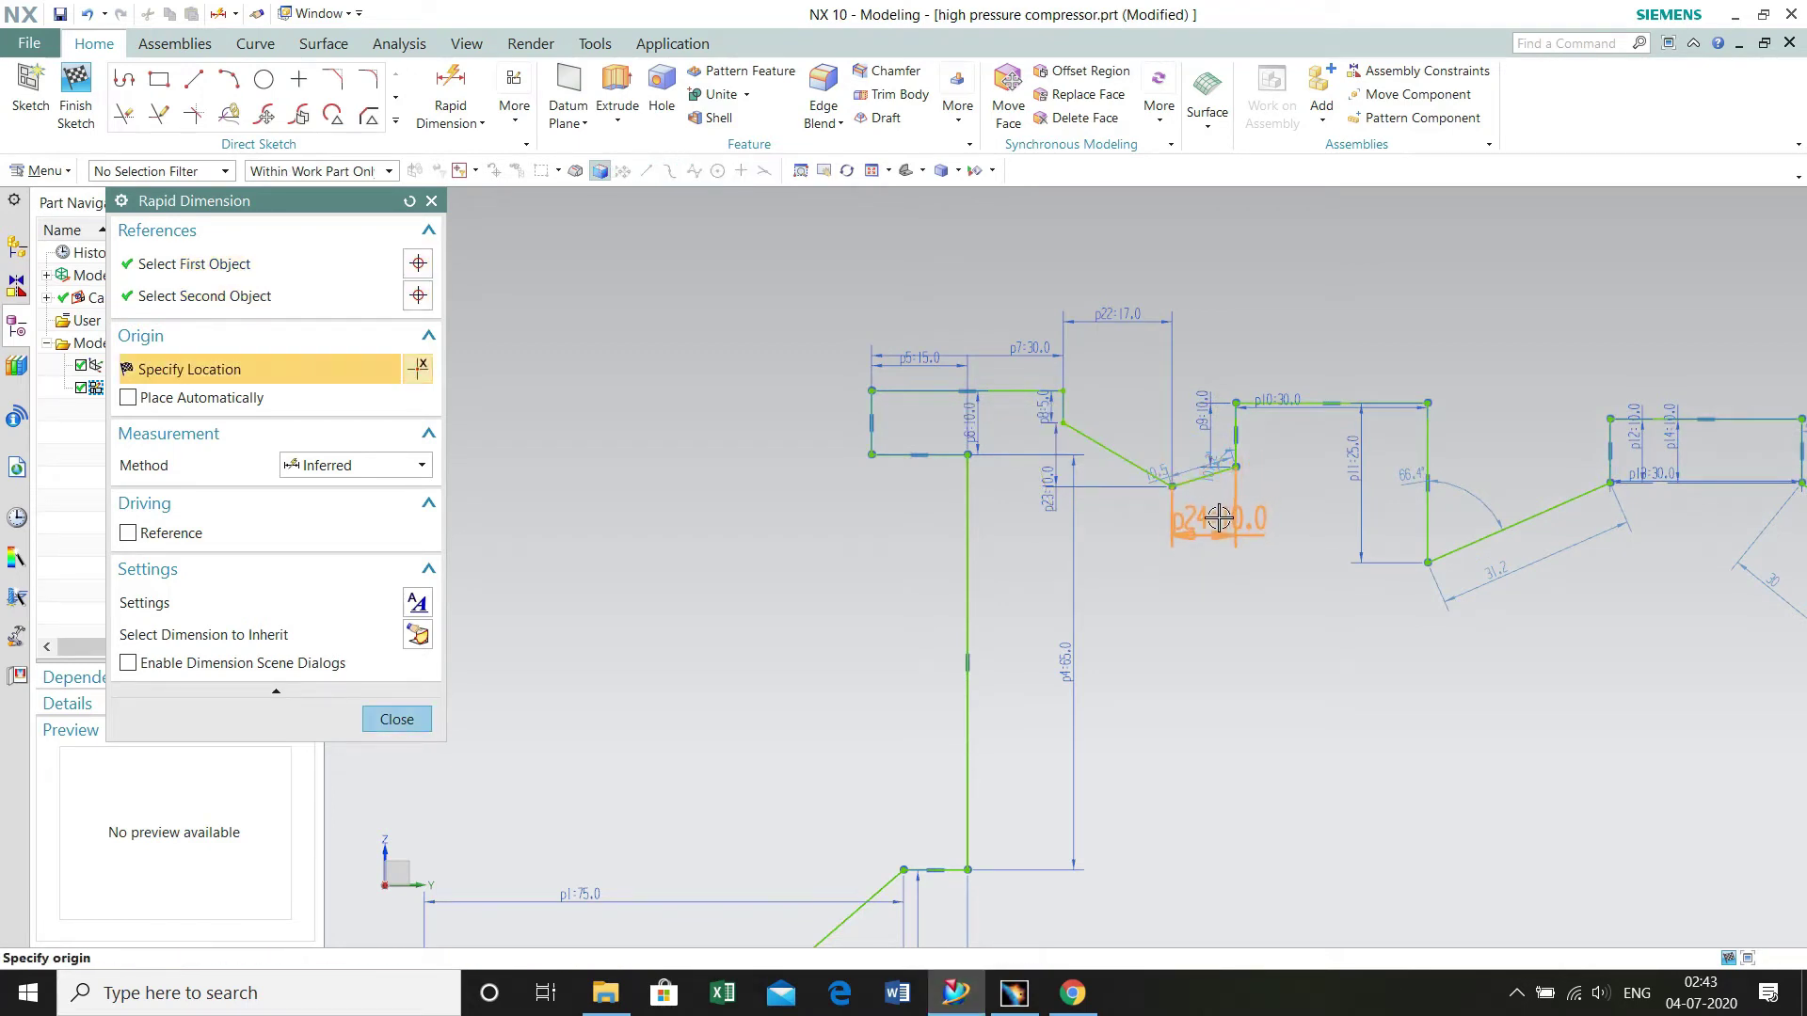
{"action": "left_click", "coordinate": [1219, 518]}
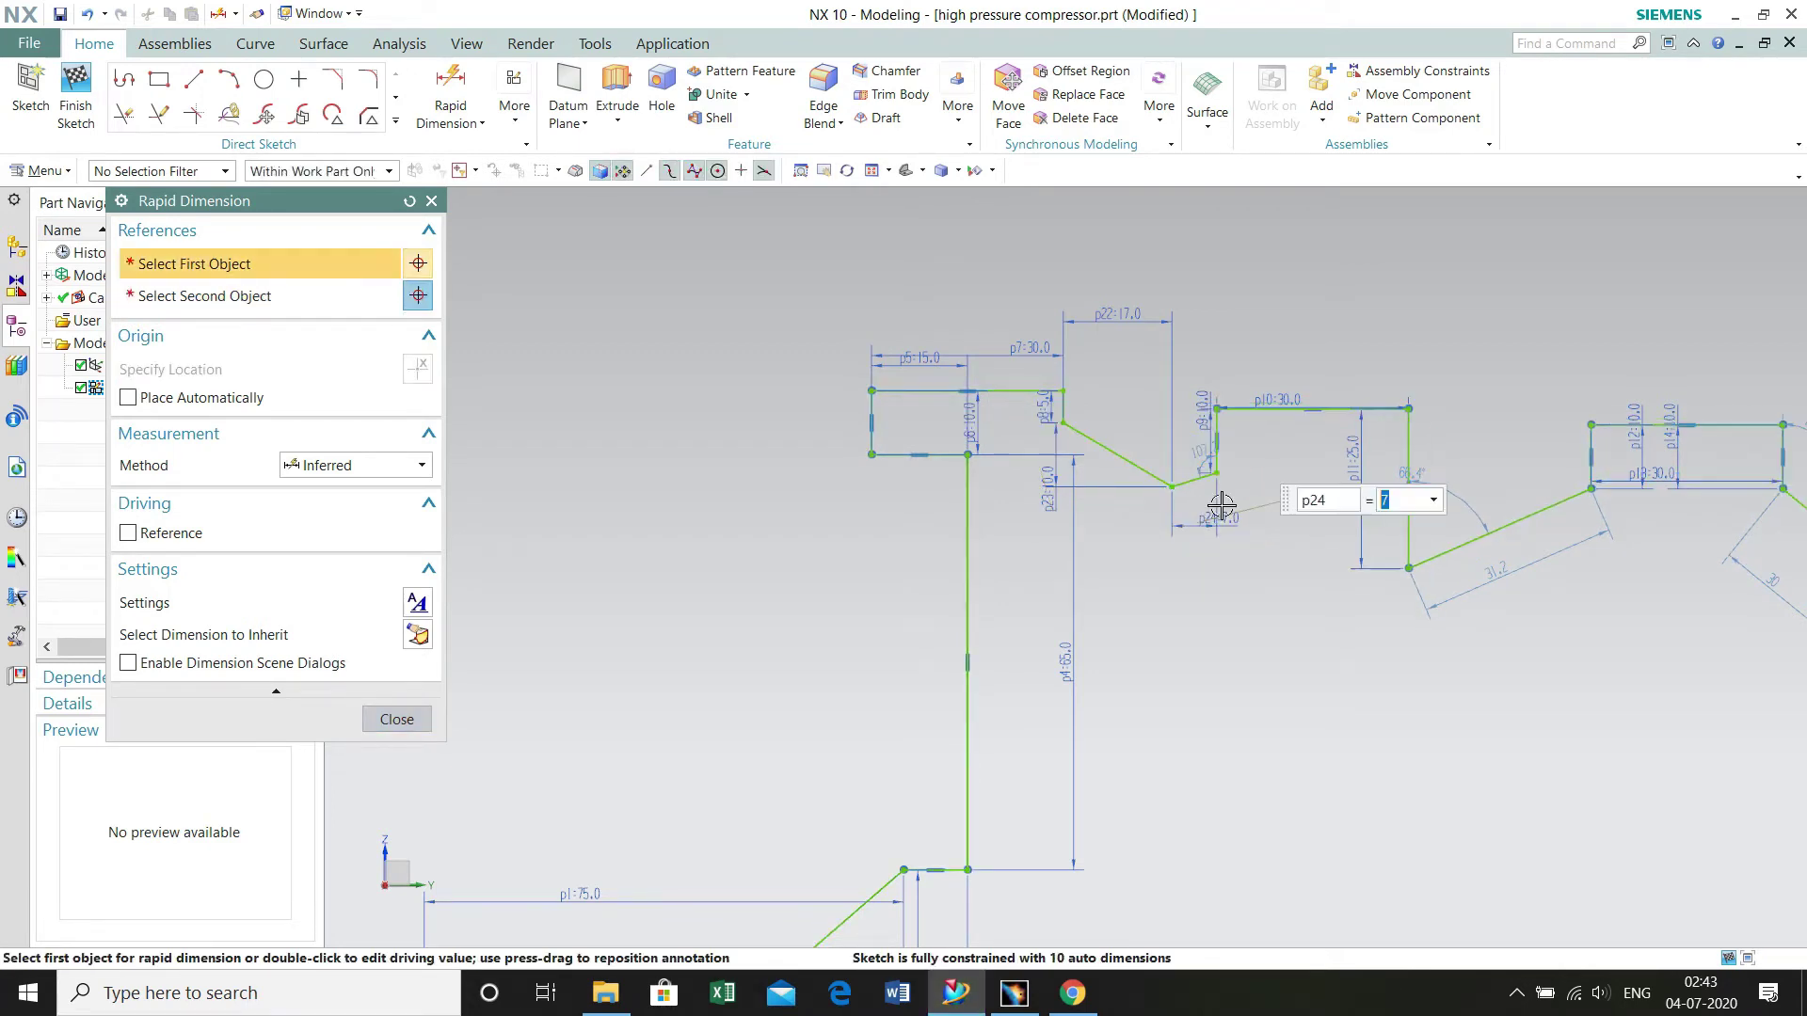
{"action": "left_click", "coordinate": [1173, 487]}
{"action": "left_click", "coordinate": [1217, 472]}
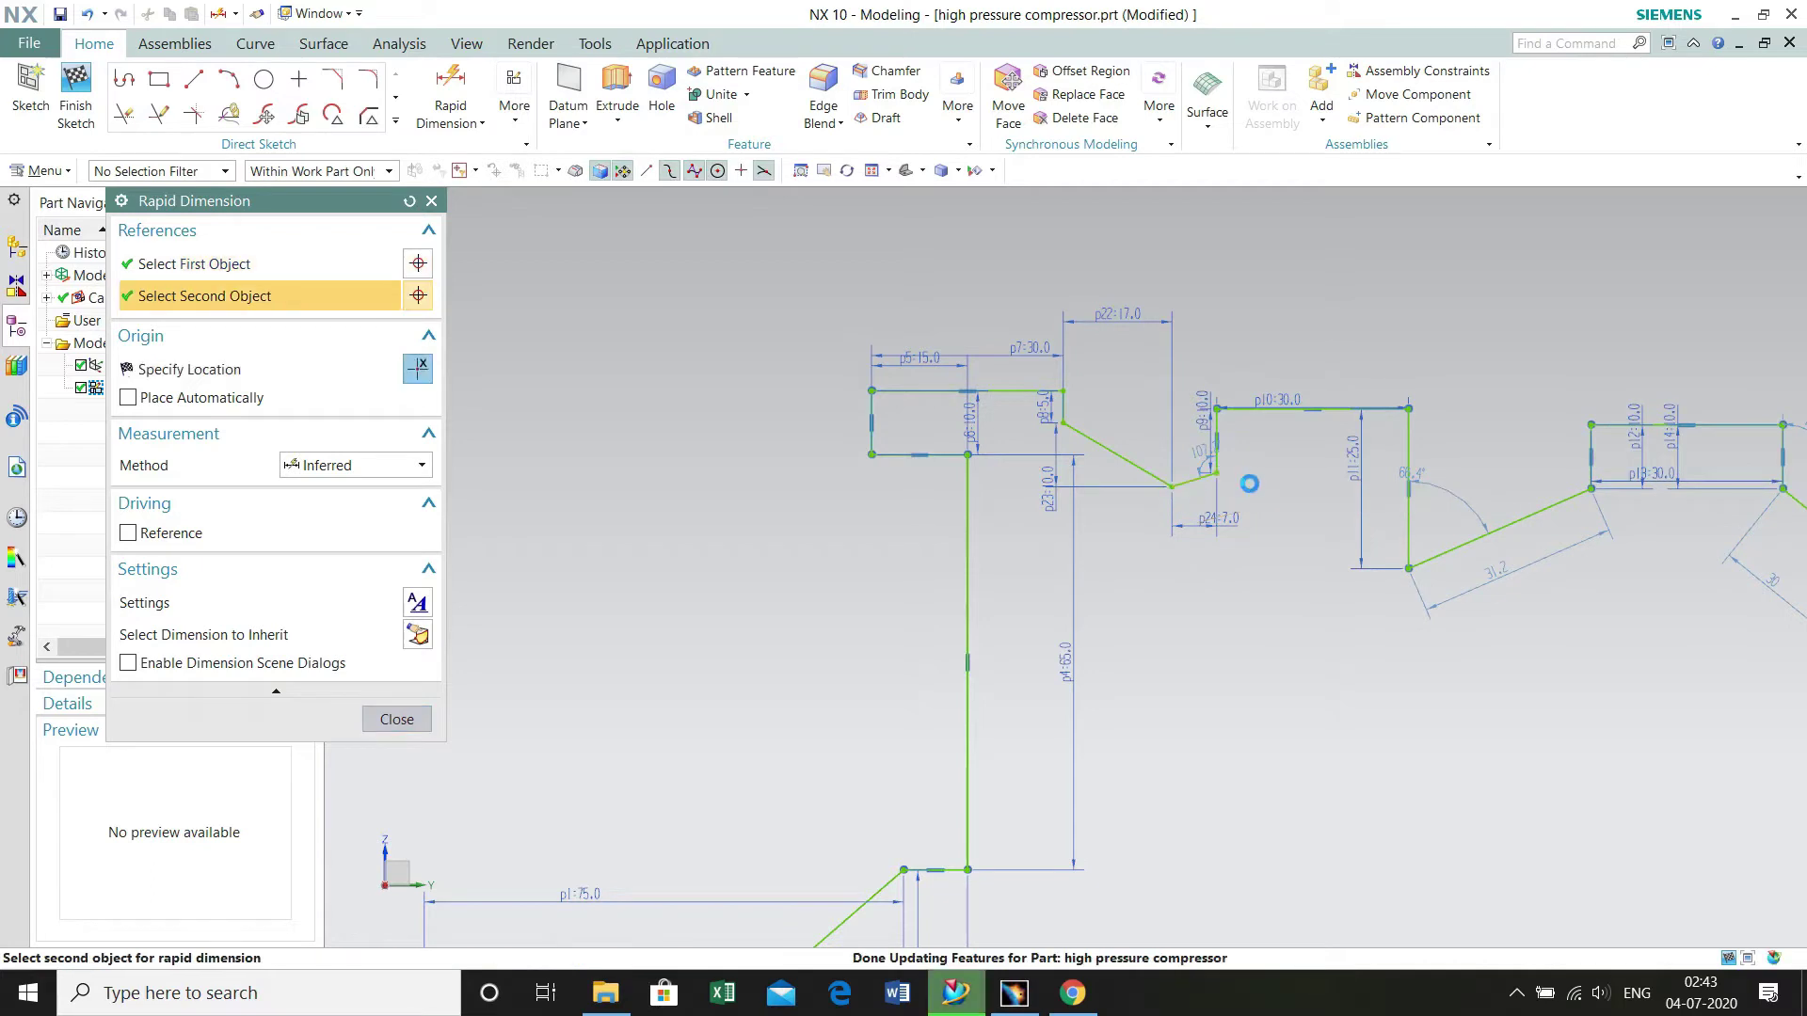
{"action": "left_click", "coordinate": [1266, 484]}
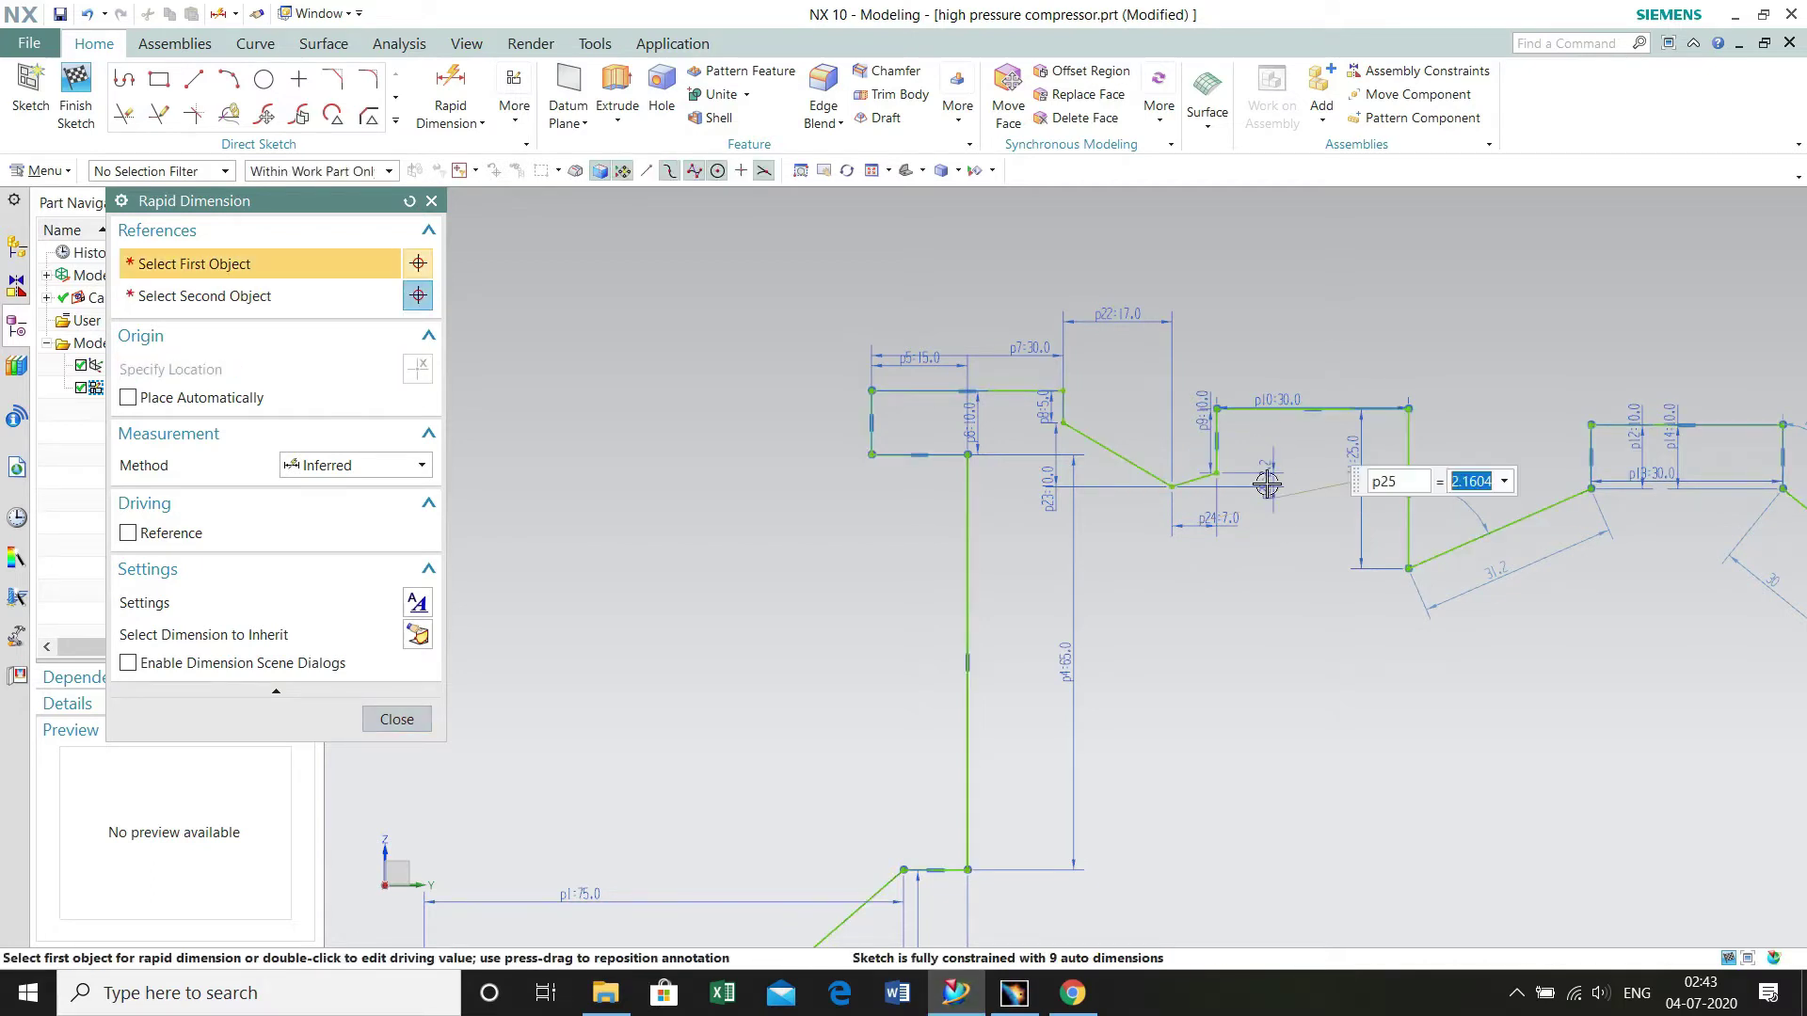
{"action": "type", "text": "5"}
{"action": "key", "text": "Return"}
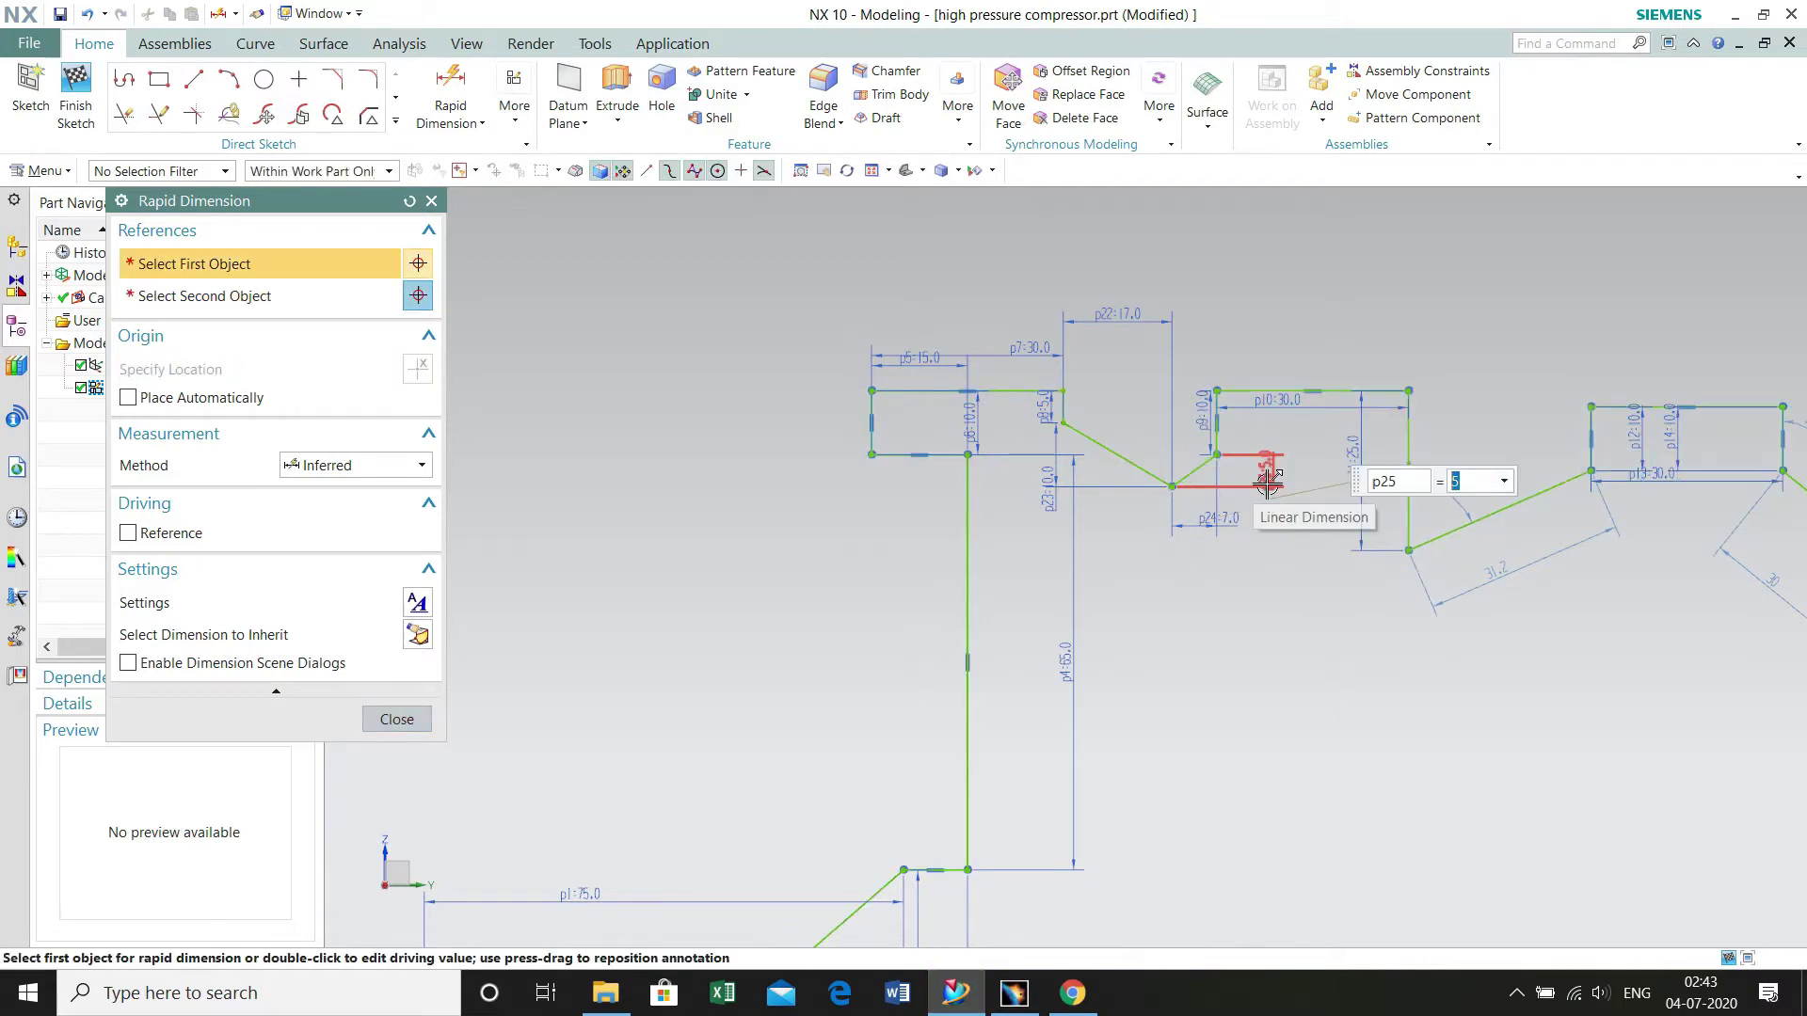
- Dimension the sloped span's horizontal length as 50 and its rise as 15
{"action": "left_click", "coordinate": [1410, 550]}
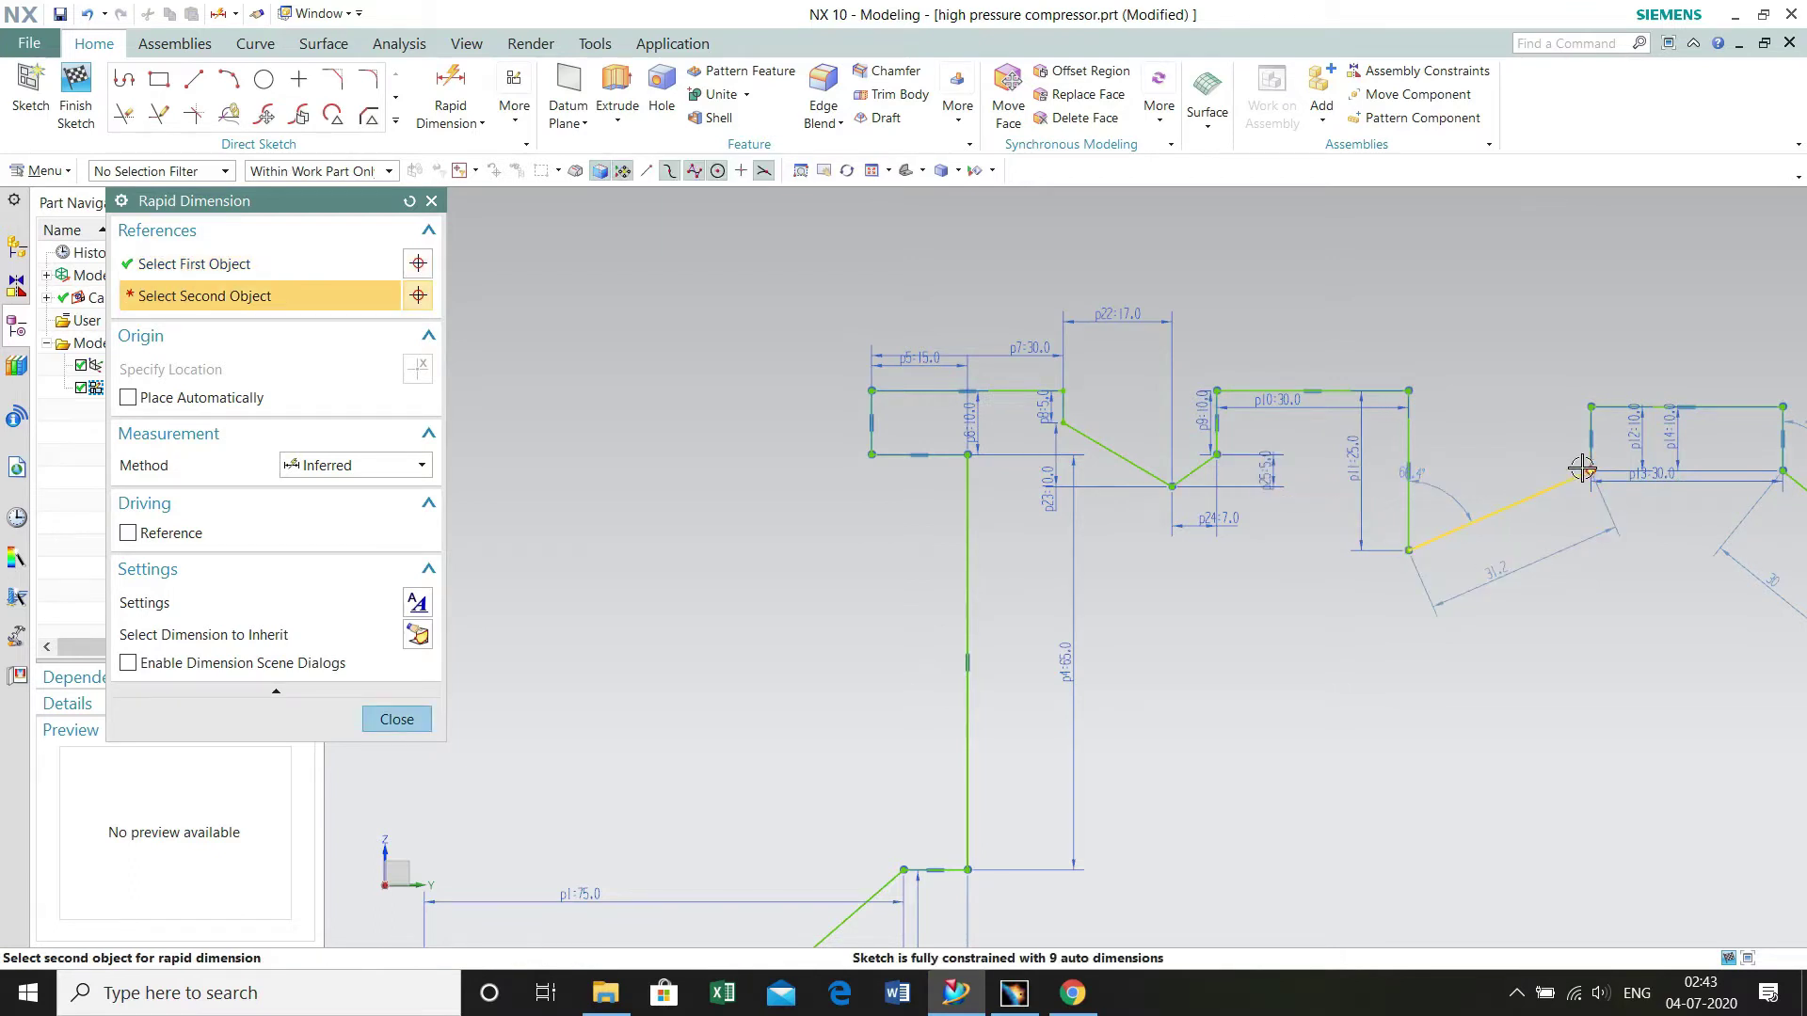
{"action": "left_click", "coordinate": [1591, 470]}
{"action": "left_click", "coordinate": [1537, 621]}
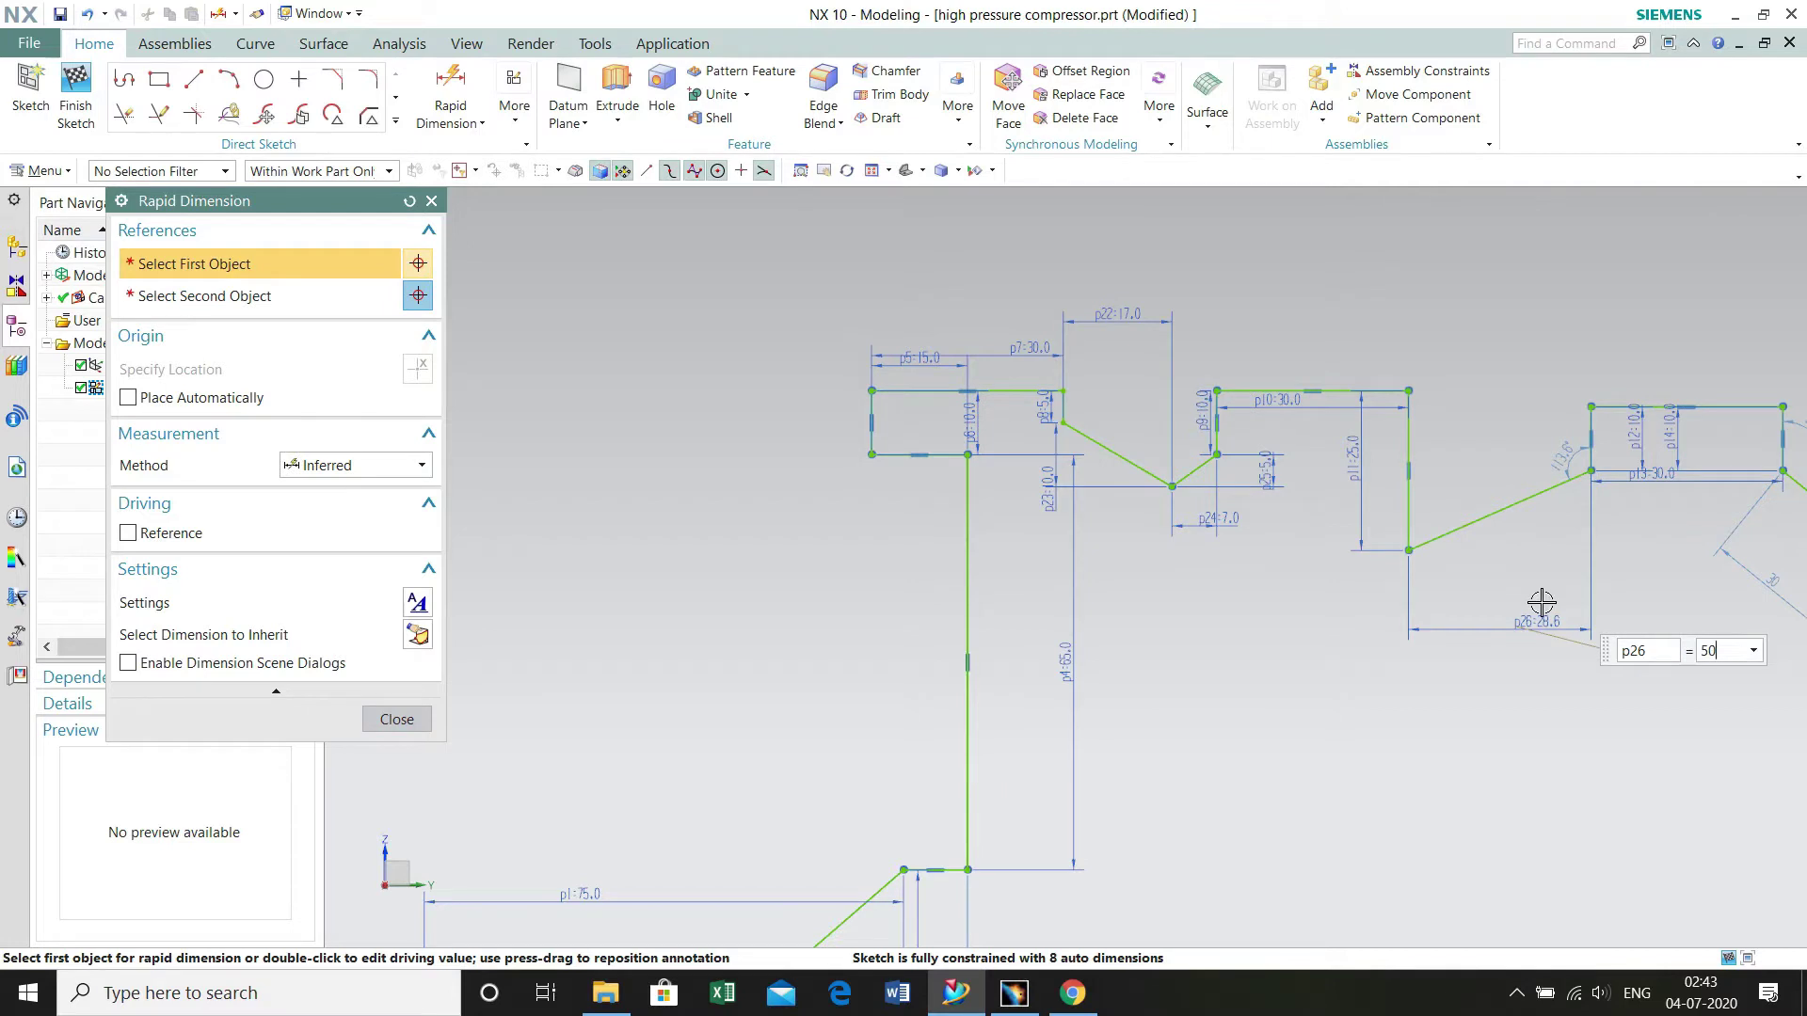
{"action": "key", "text": "Return"}
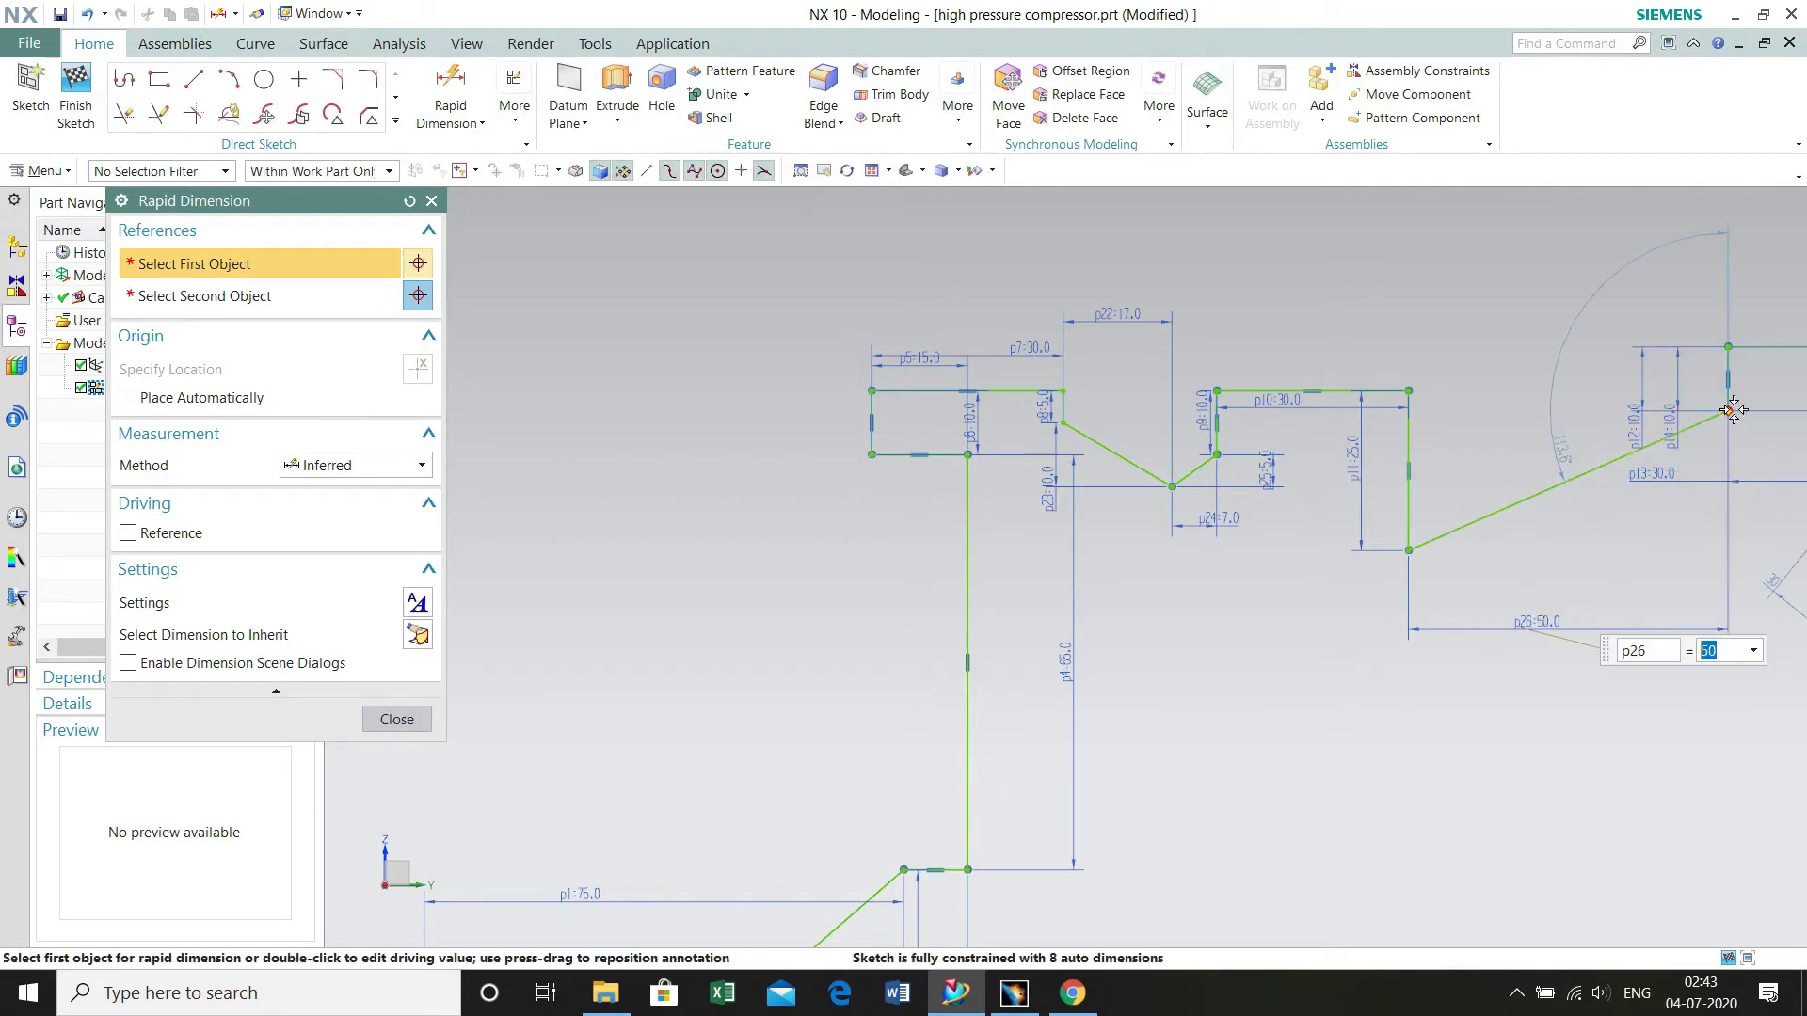
{"action": "left_click", "coordinate": [1733, 411]}
{"action": "left_click", "coordinate": [1456, 551]}
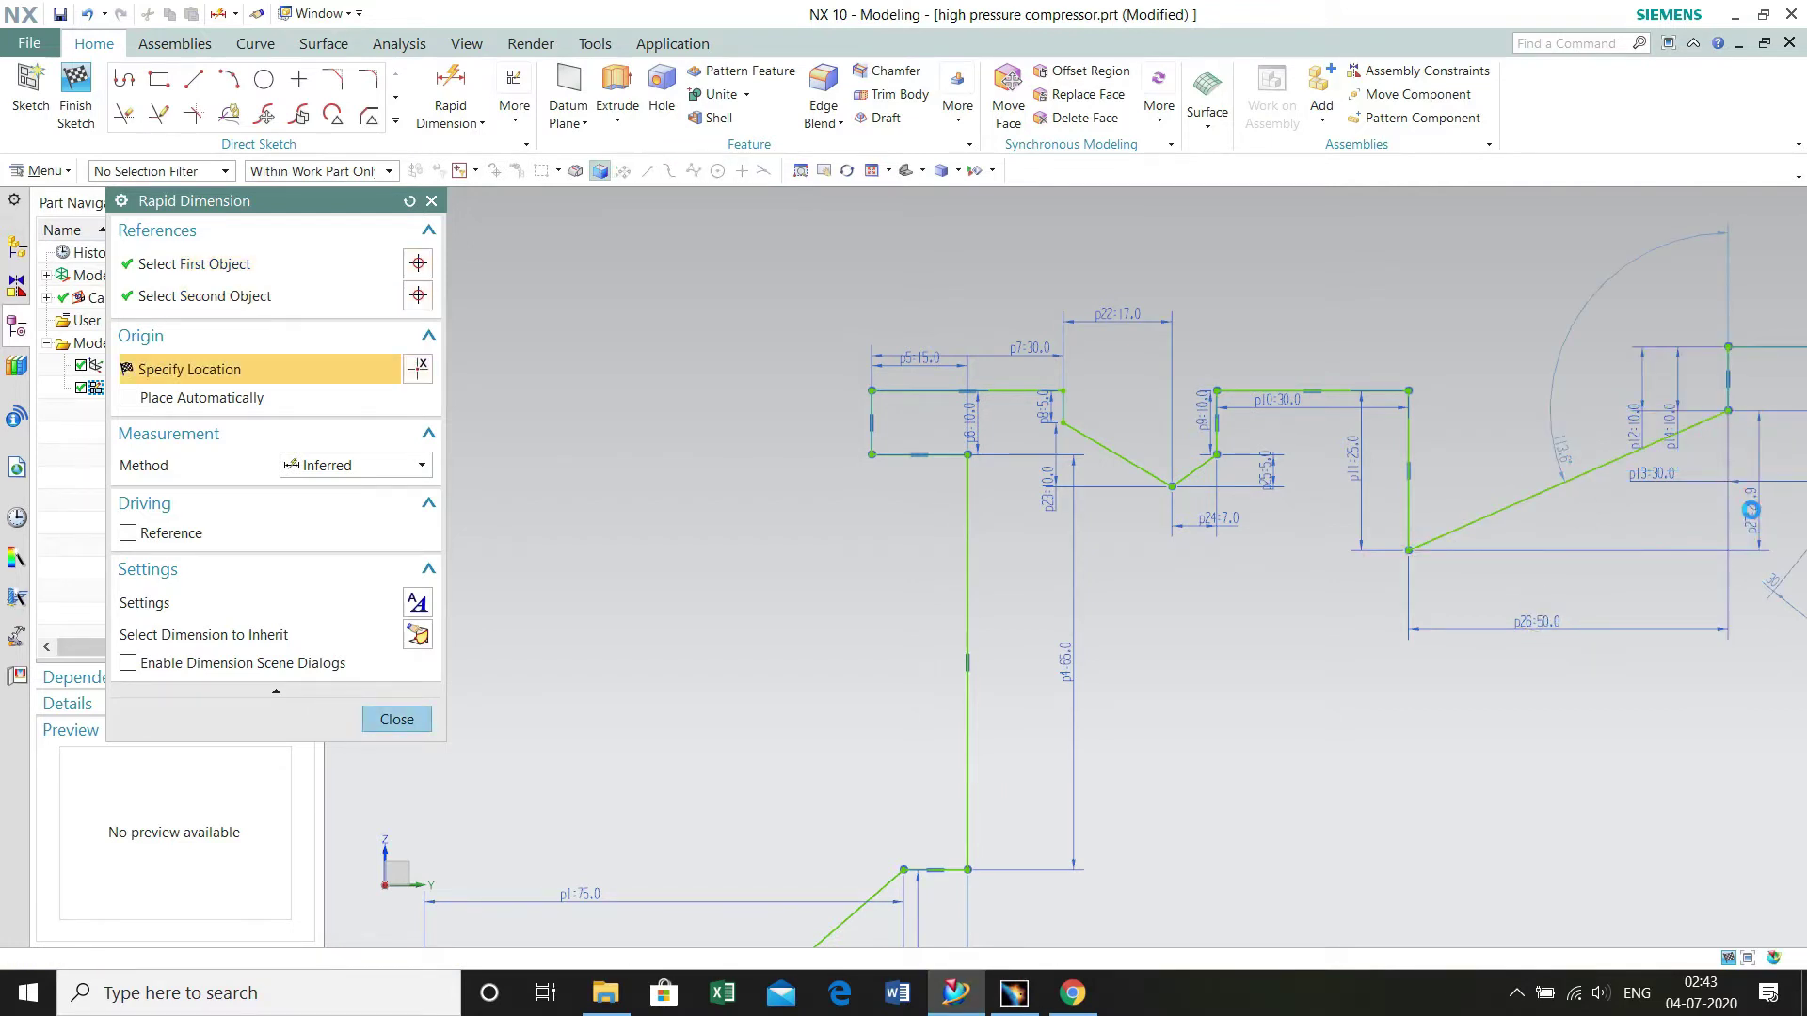
{"action": "left_click", "coordinate": [1750, 510]}
{"action": "type", "text": "15"}
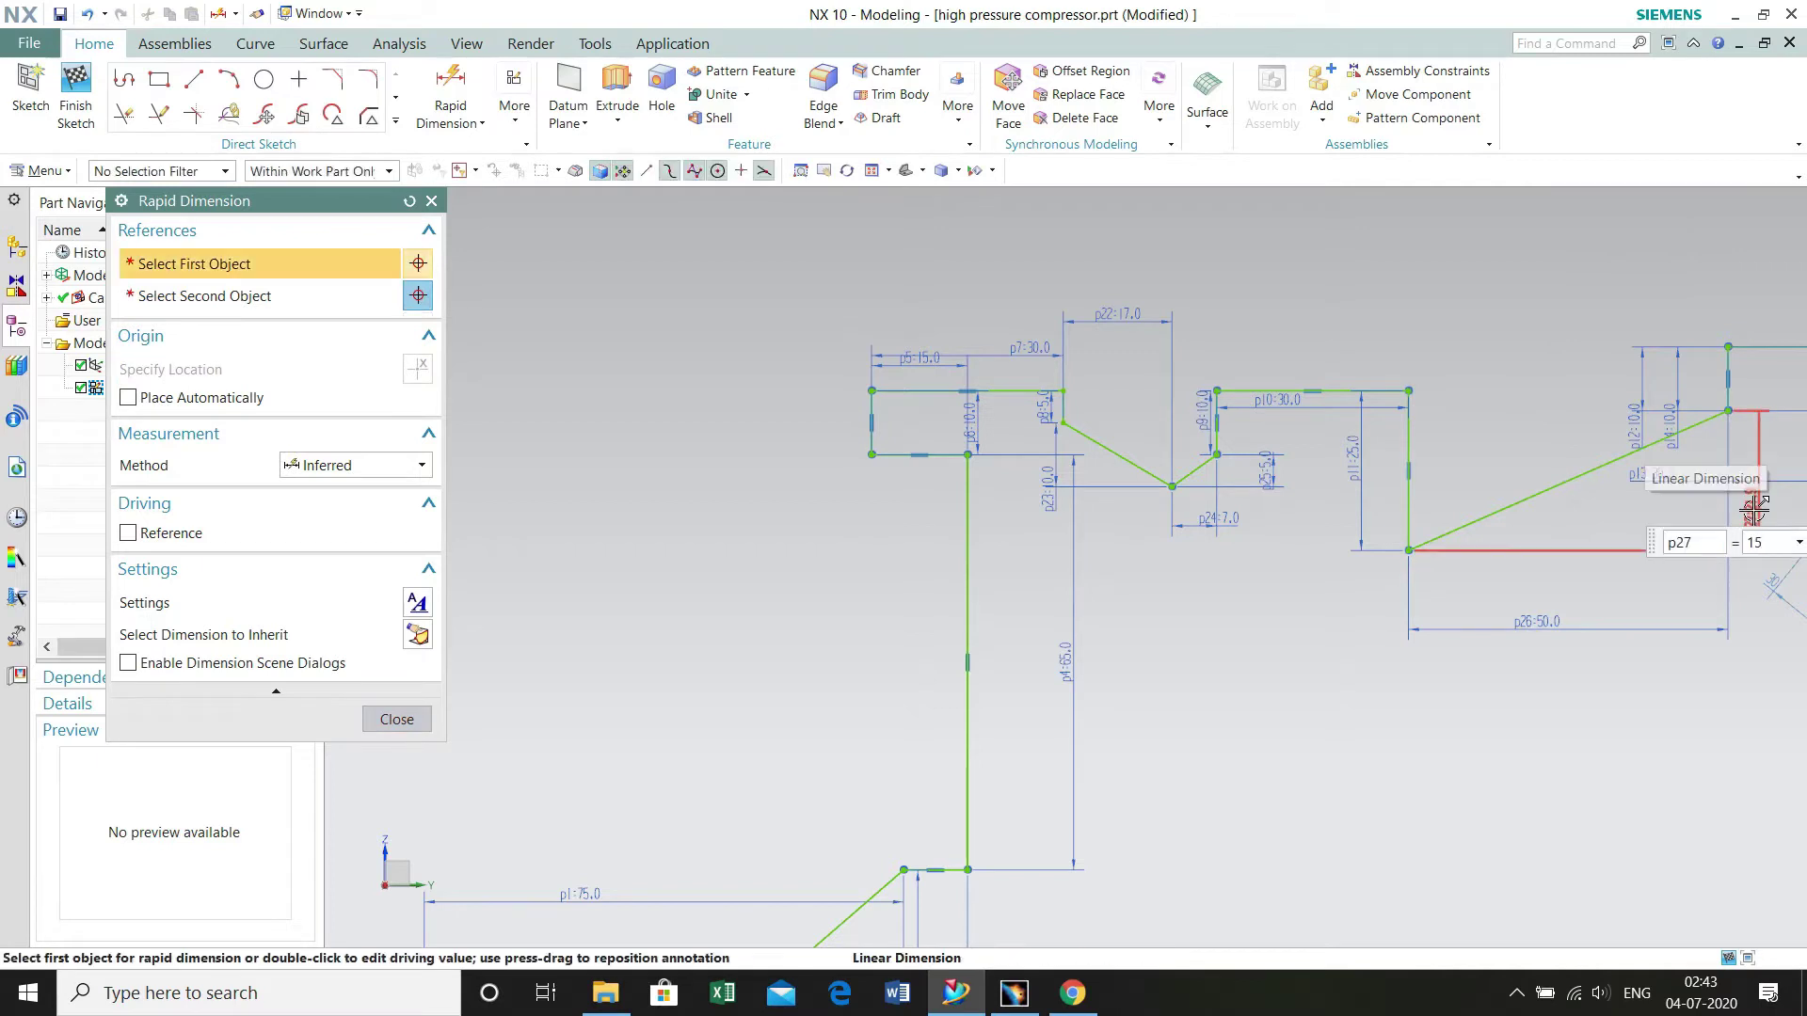
{"action": "key", "text": "Return"}
- Dimension the next slope's horizontal span as 50
{"action": "scroll", "coordinate": [1218, 625], "scroll_direction": "down", "scroll_amount": 4}
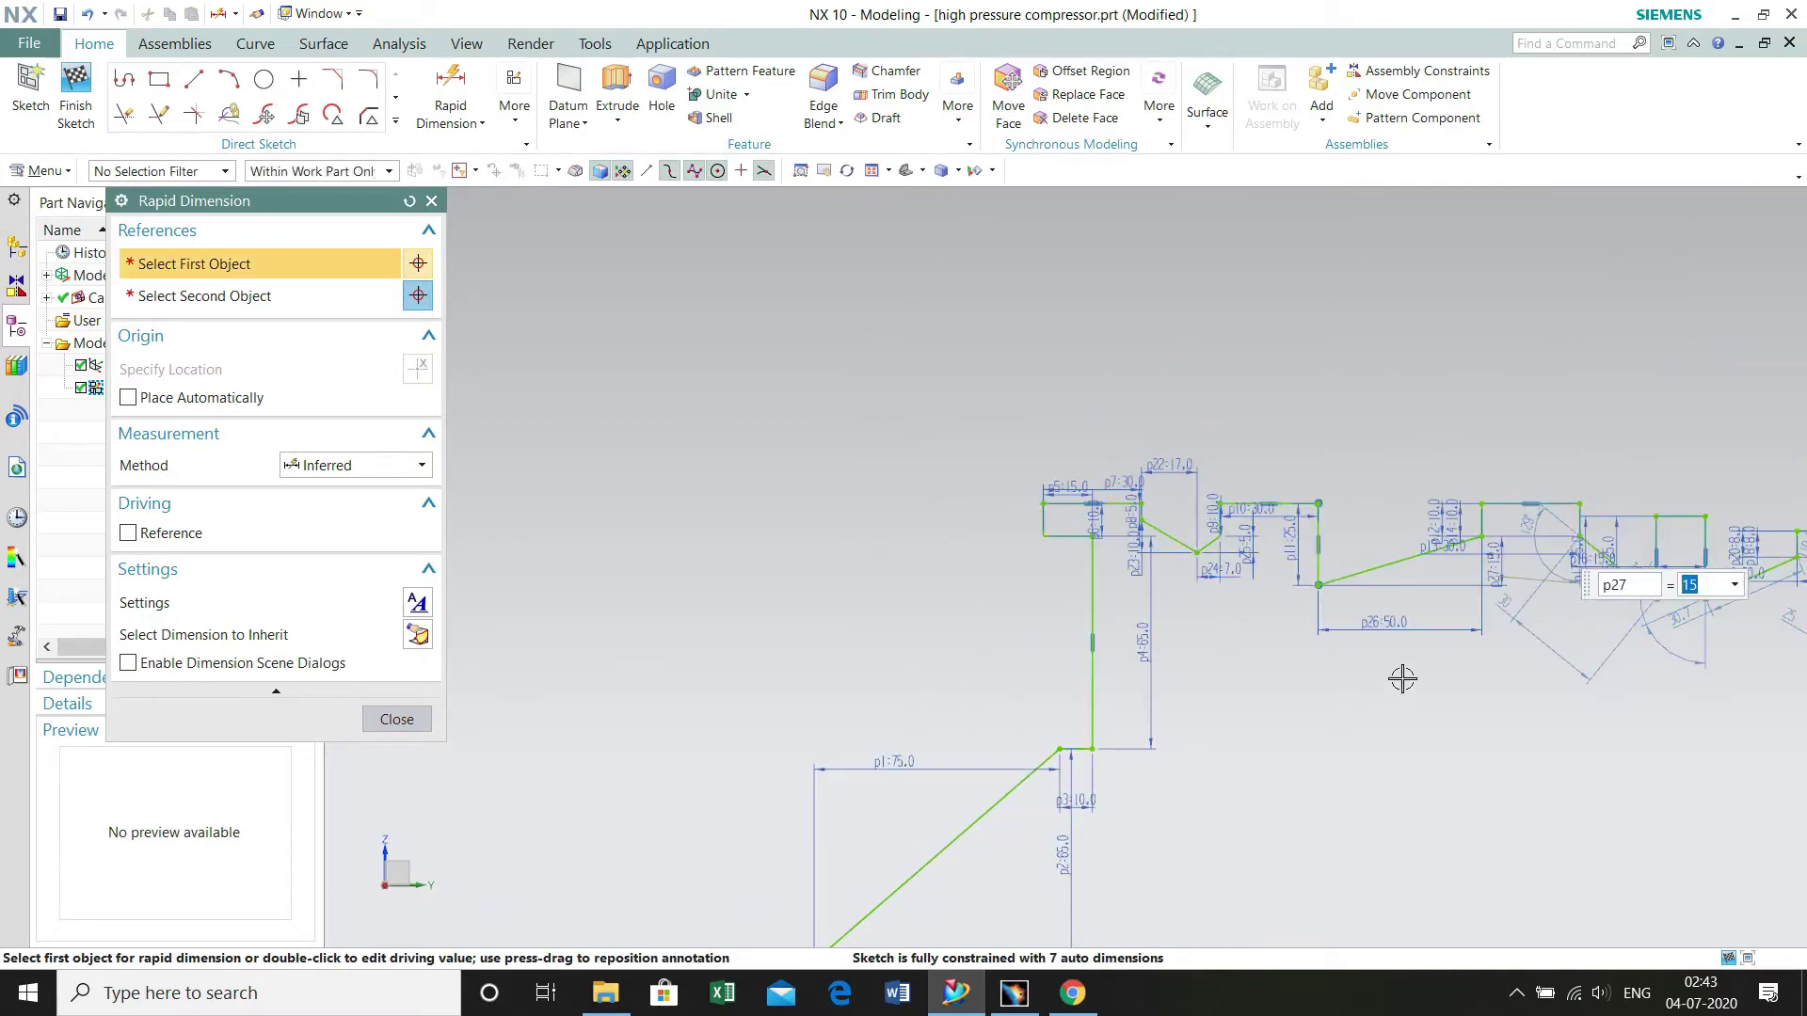
{"action": "scroll", "coordinate": [1239, 577], "scroll_direction": "up", "scroll_amount": 5}
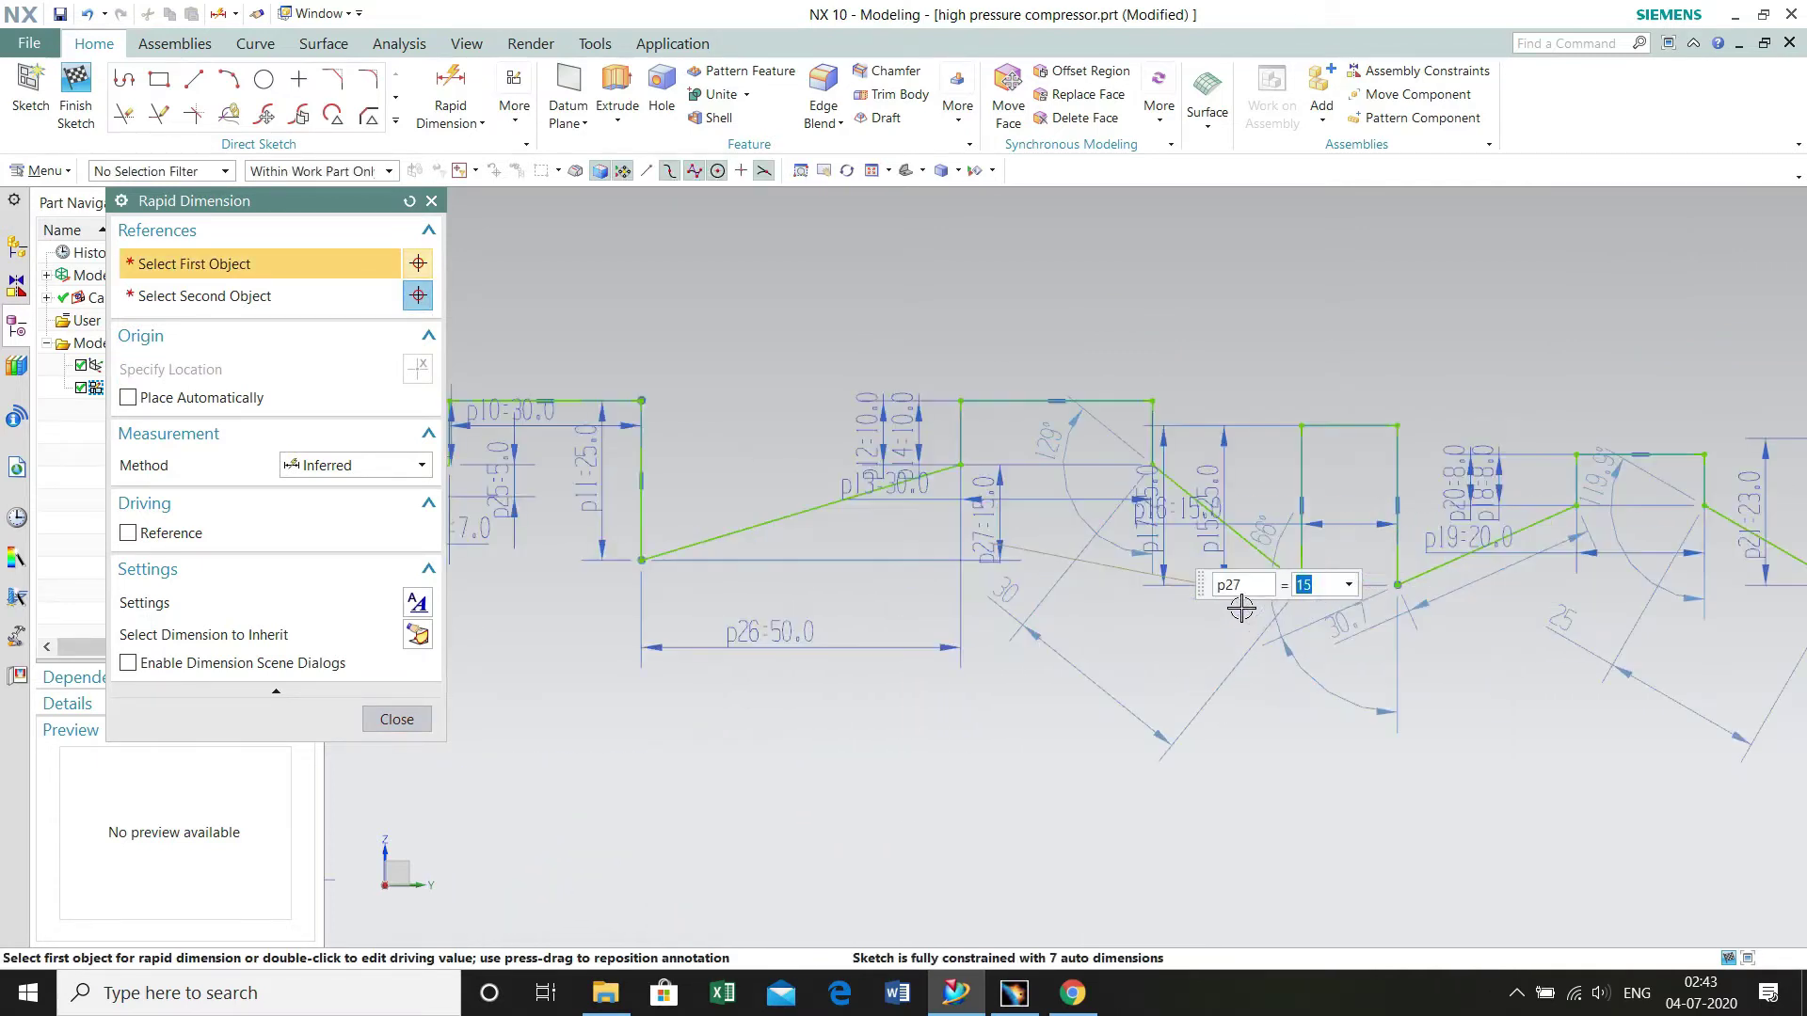
{"action": "left_click", "coordinate": [1068, 332]}
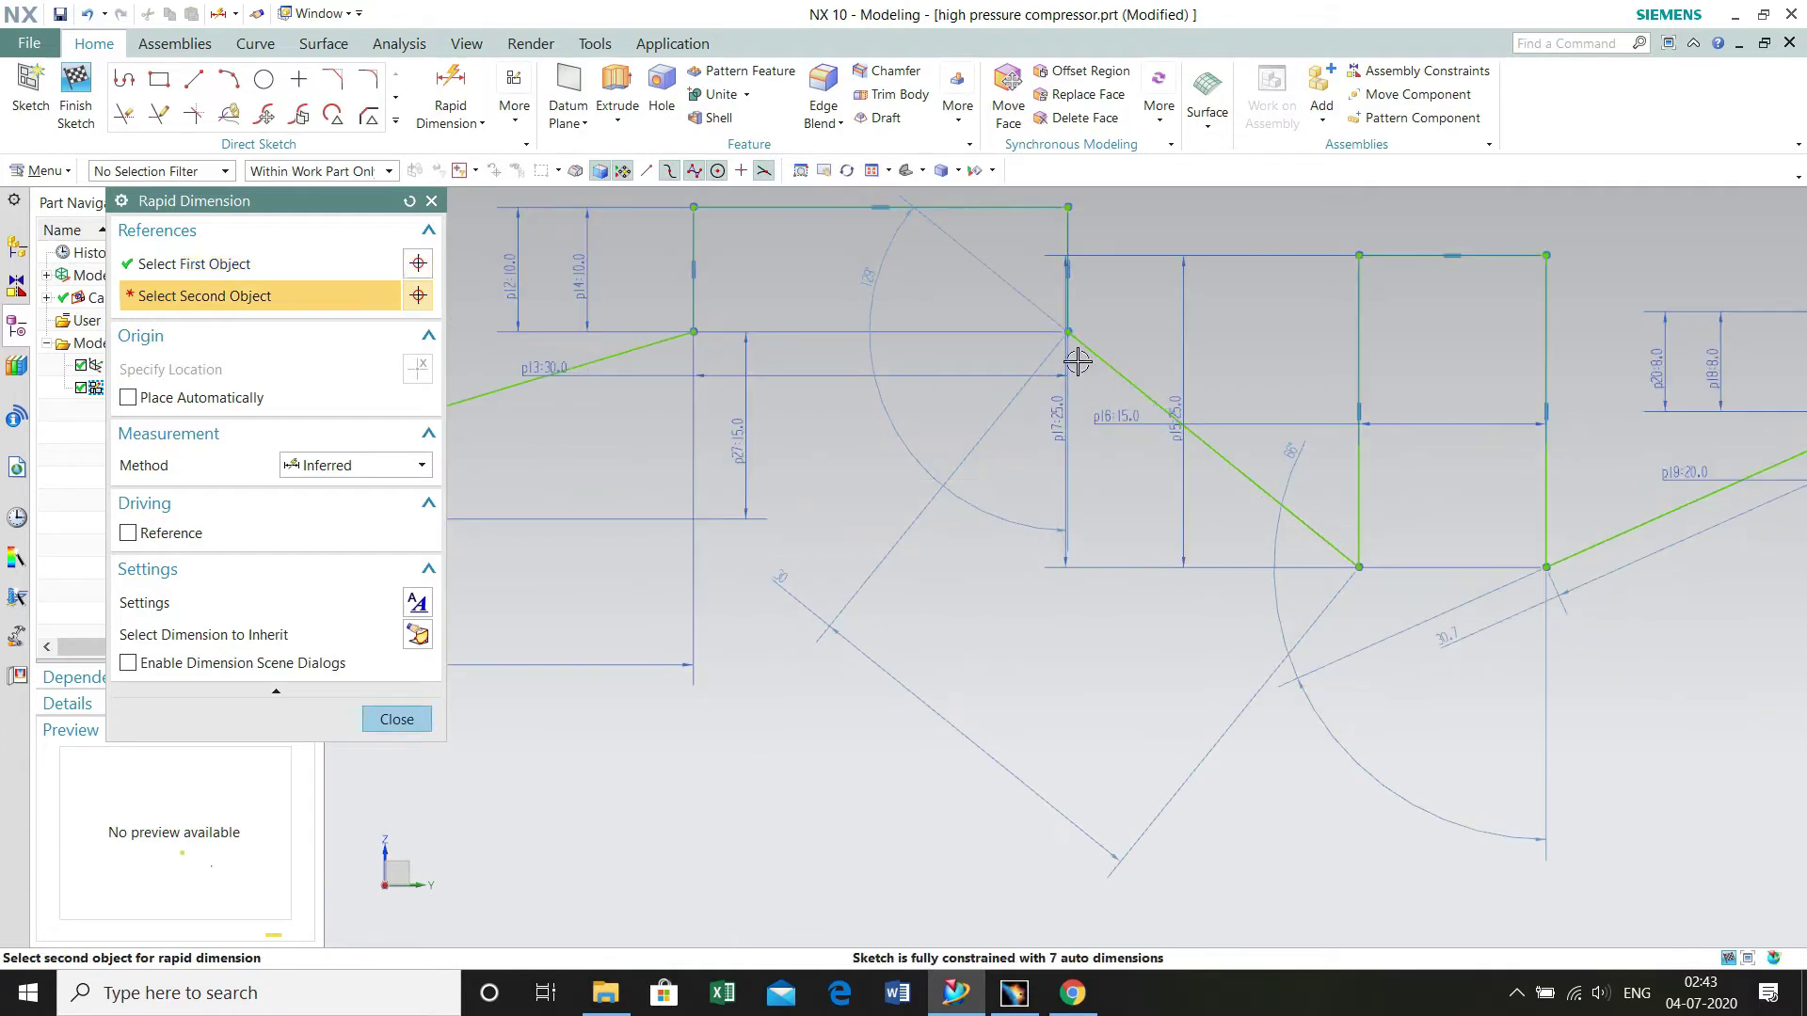
{"action": "left_click", "coordinate": [1356, 566]}
{"action": "left_click", "coordinate": [1246, 829]}
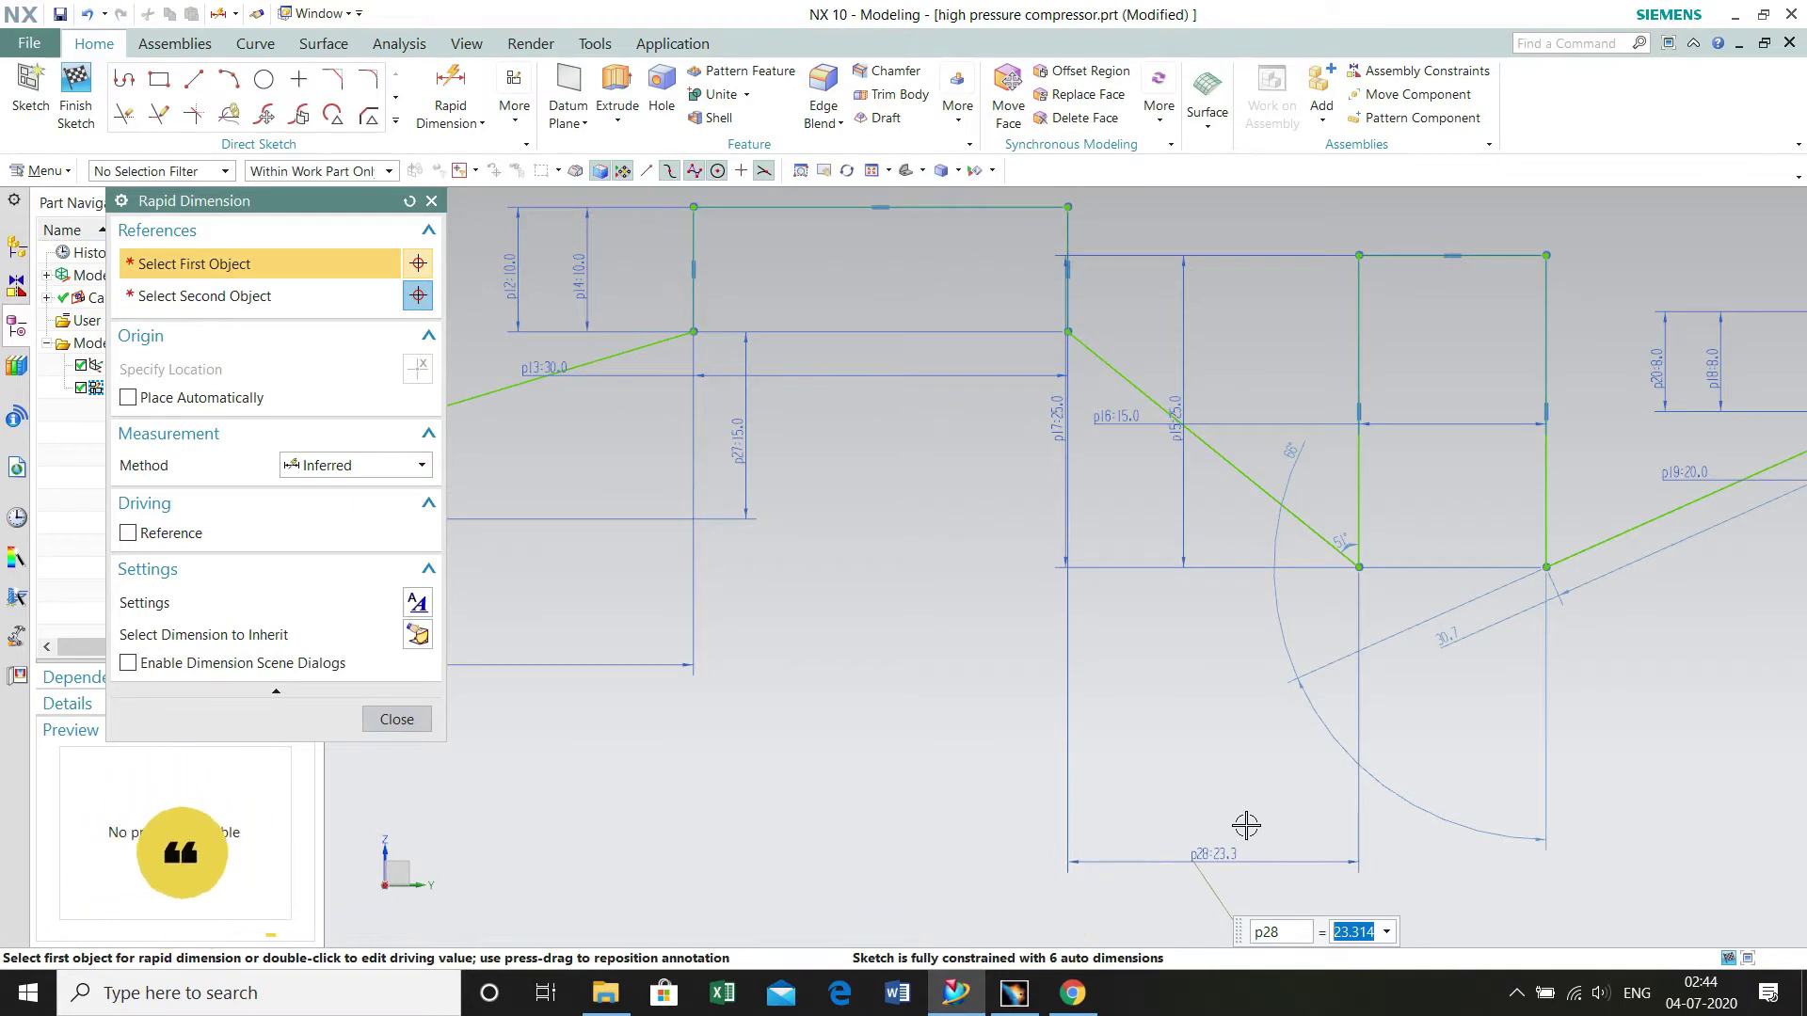
{"action": "type", "text": "50"}
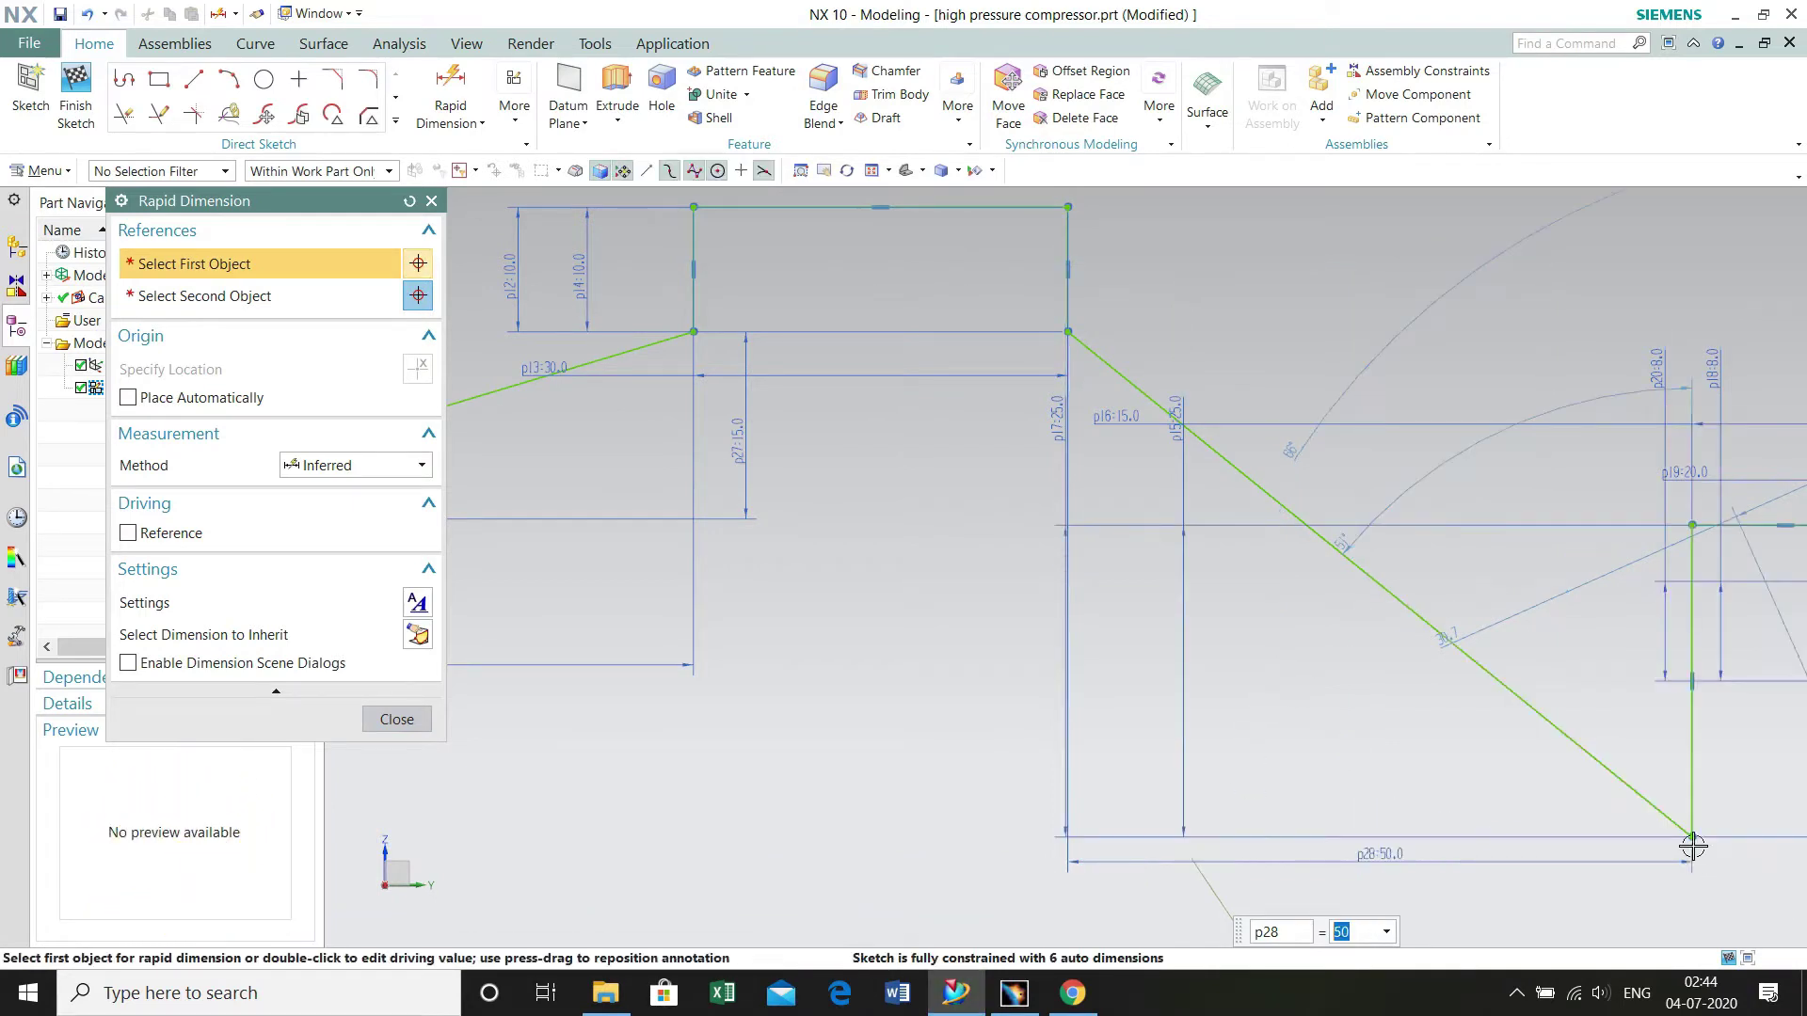
- Add a 15 vertical height dimension on the step
{"action": "left_click", "coordinate": [1689, 842]}
{"action": "left_click", "coordinate": [1067, 334]}
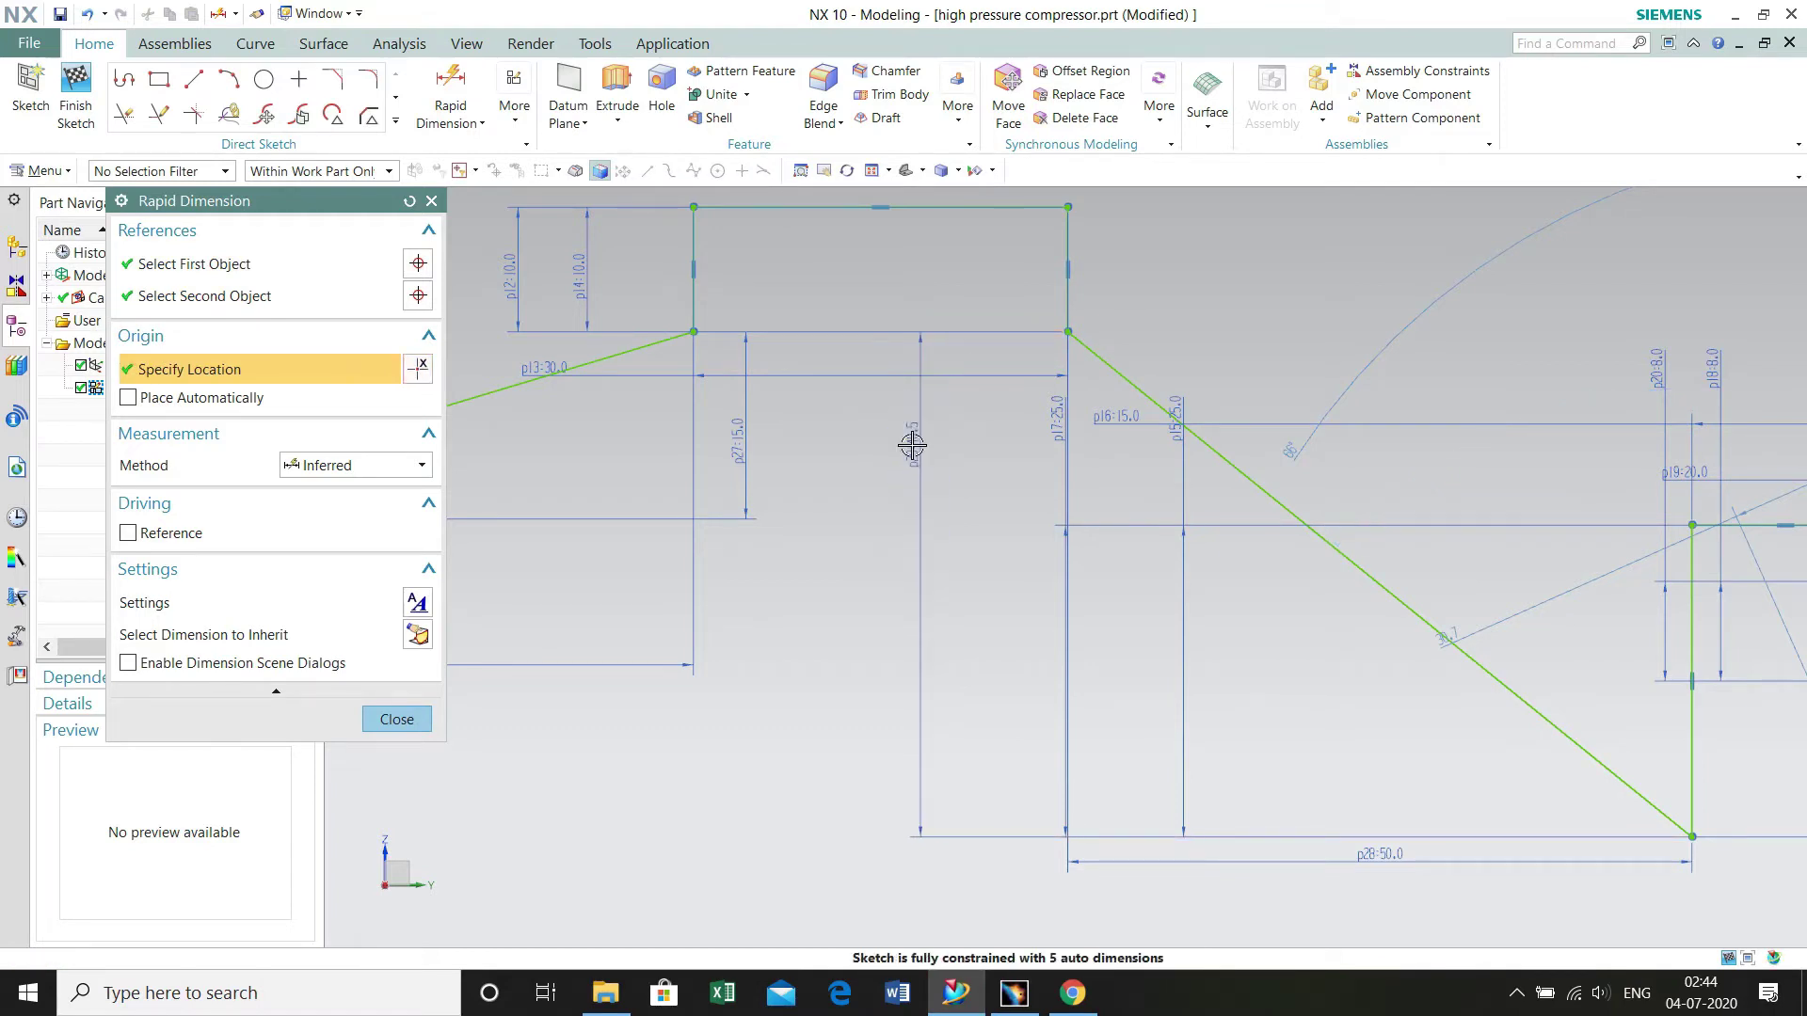
{"action": "left_click", "coordinate": [912, 446]}
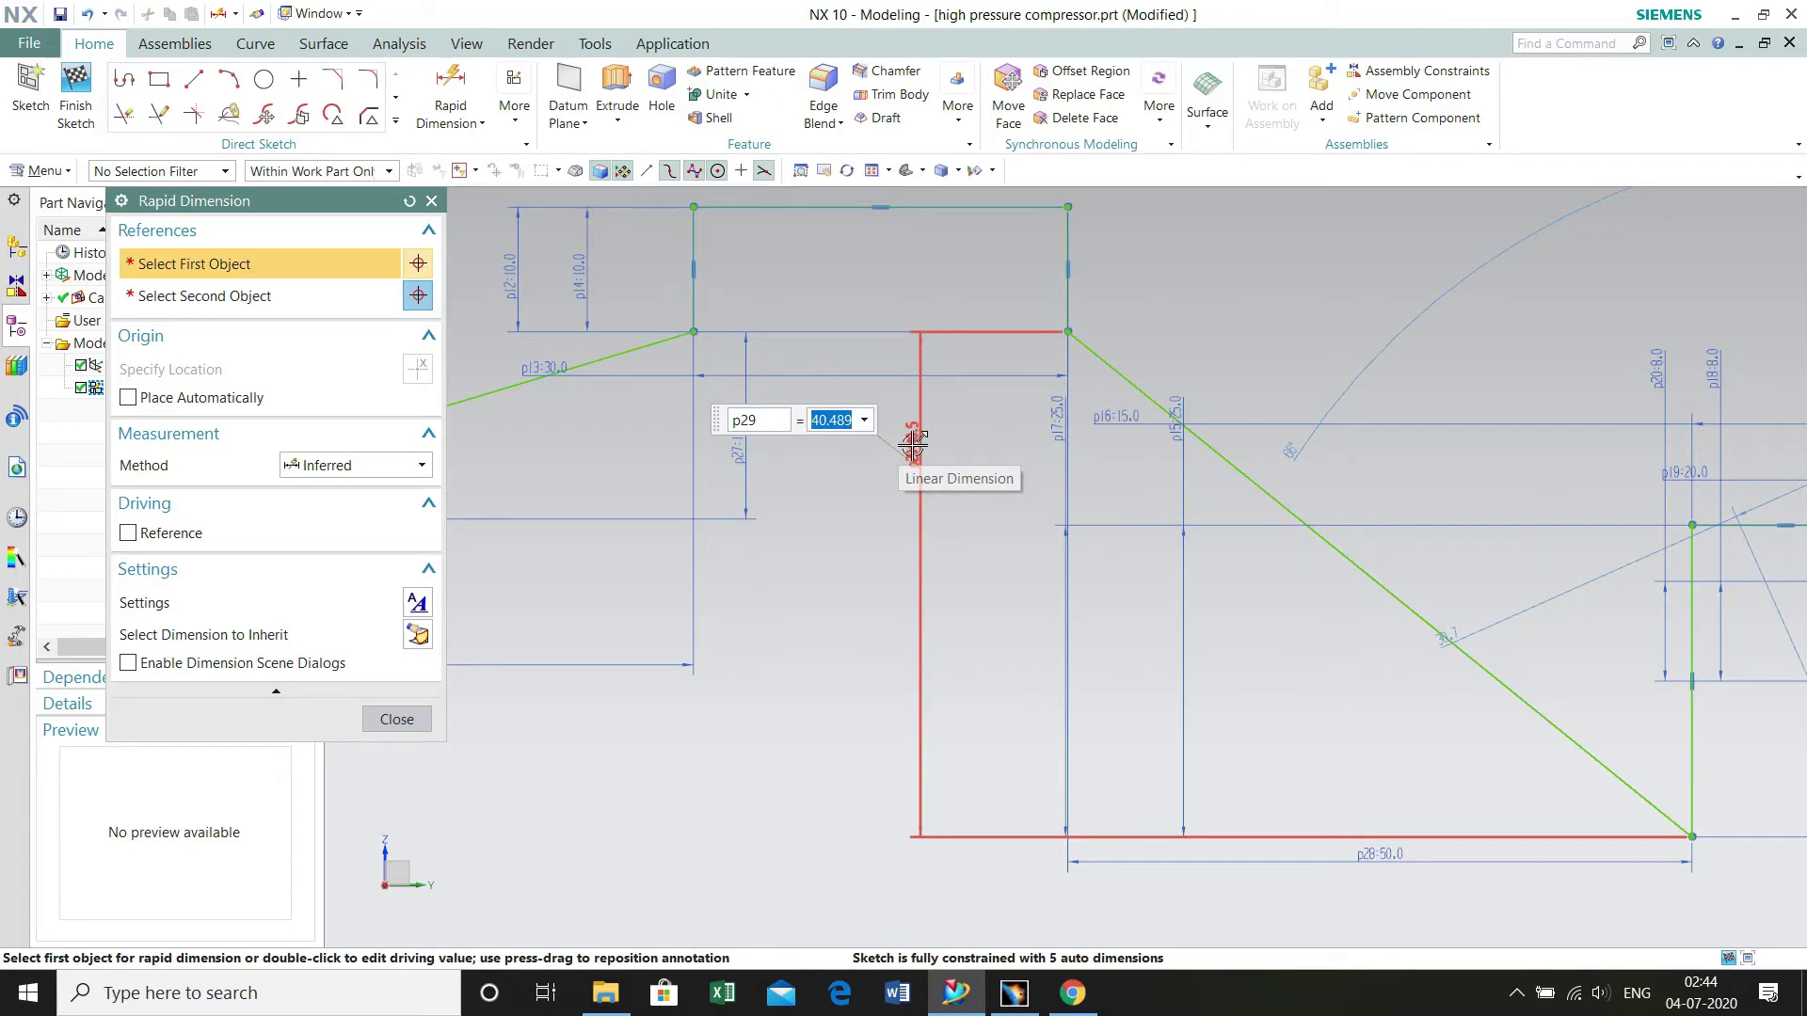
{"action": "type", "text": "15"}
{"action": "key", "text": "Return"}
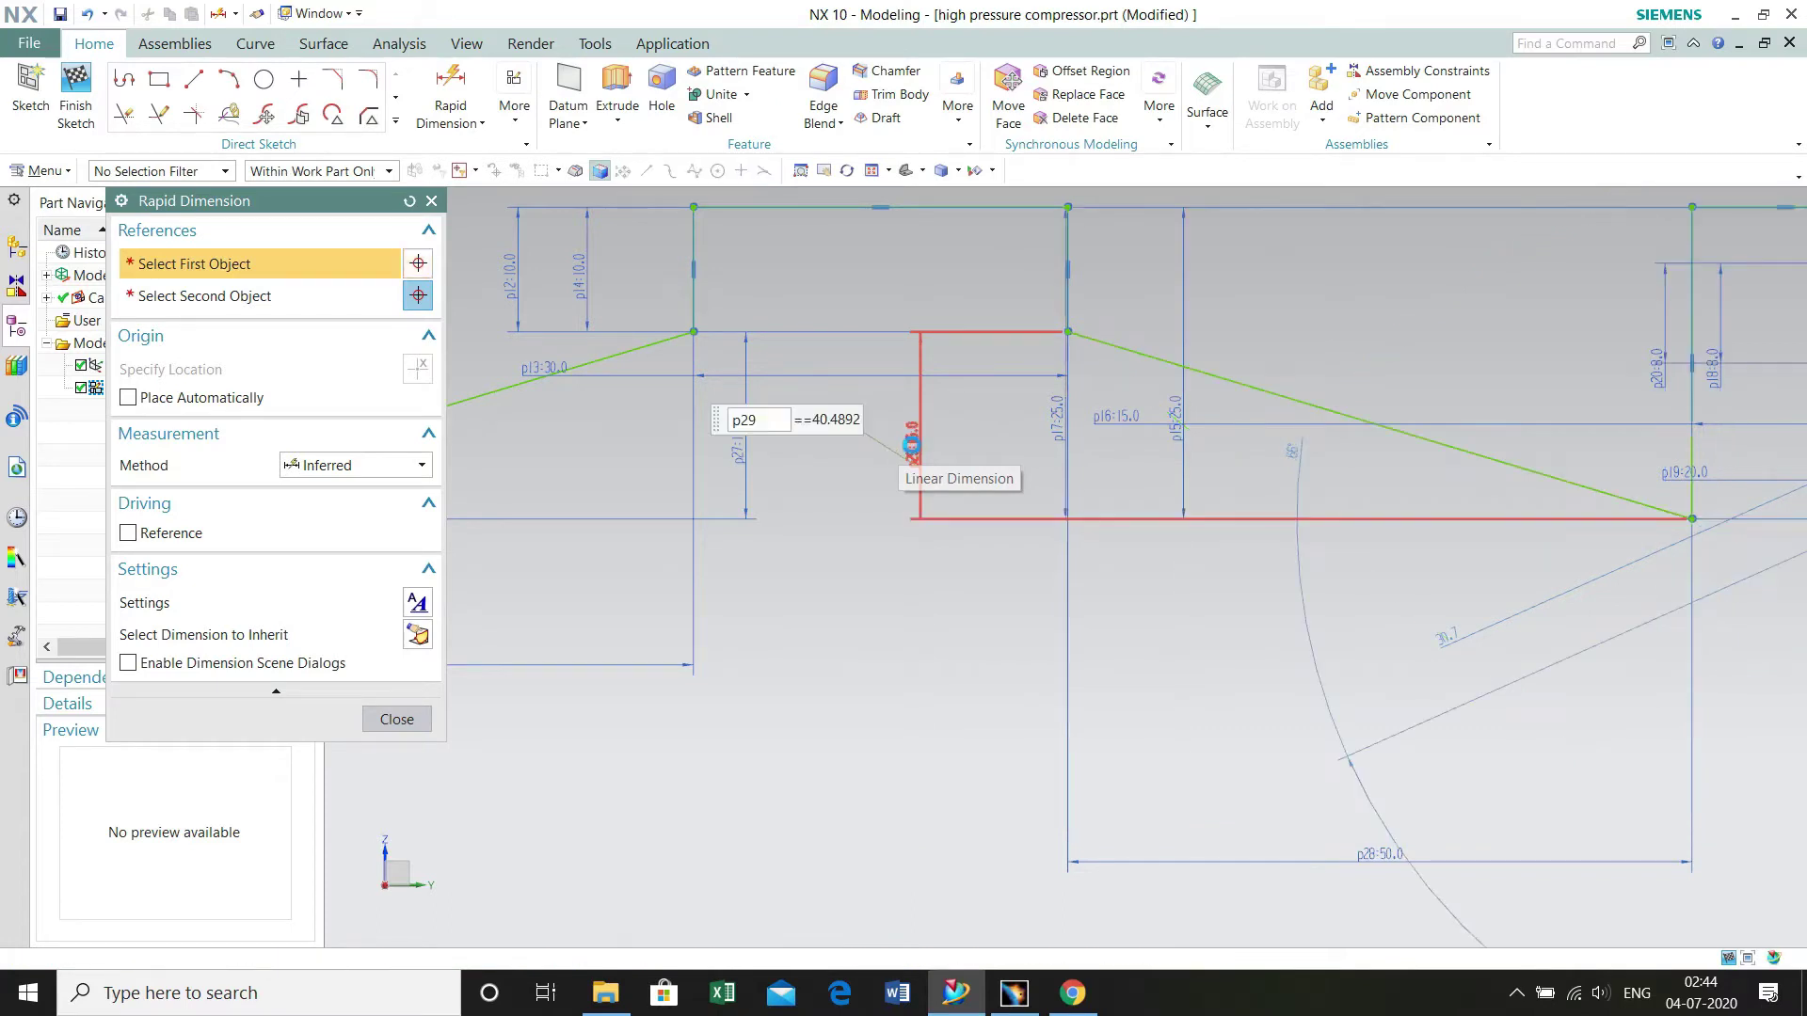
{"action": "scroll", "coordinate": [1343, 542], "scroll_direction": "down", "scroll_amount": 4}
{"action": "scroll", "coordinate": [1343, 541], "scroll_direction": "down", "scroll_amount": 3}
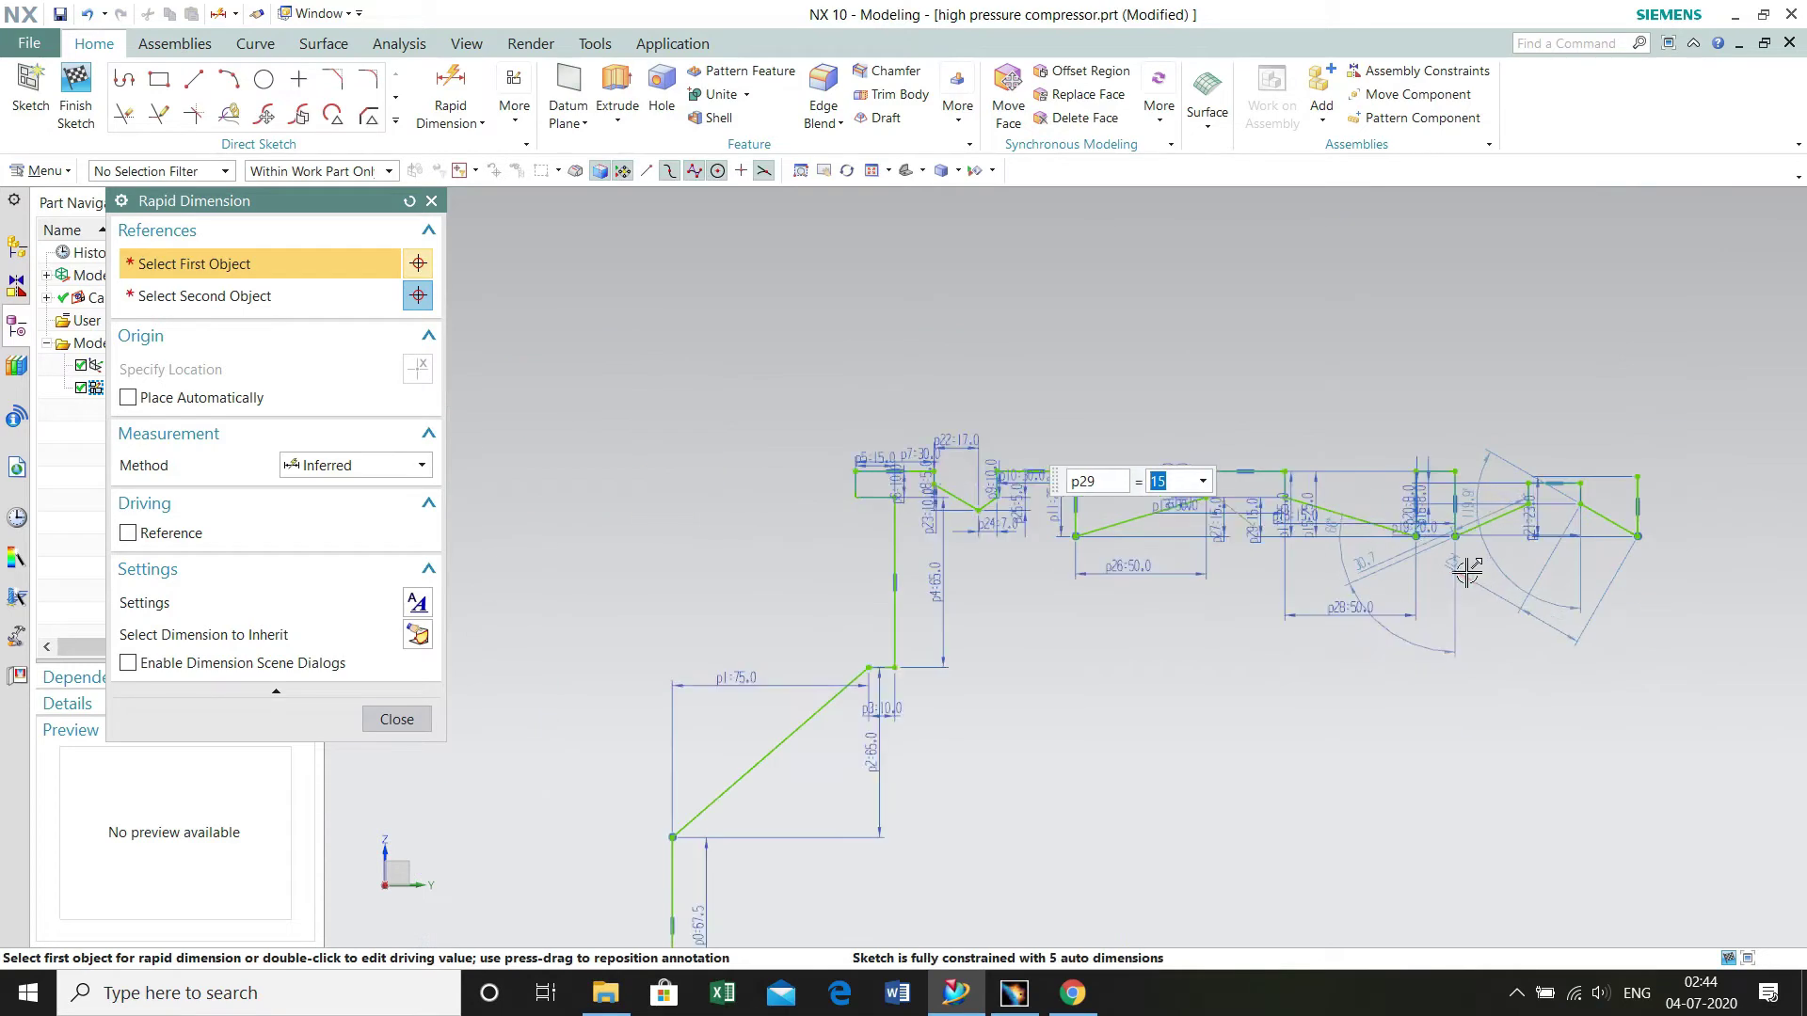
{"action": "scroll", "coordinate": [1456, 566], "scroll_direction": "up", "scroll_amount": 5}
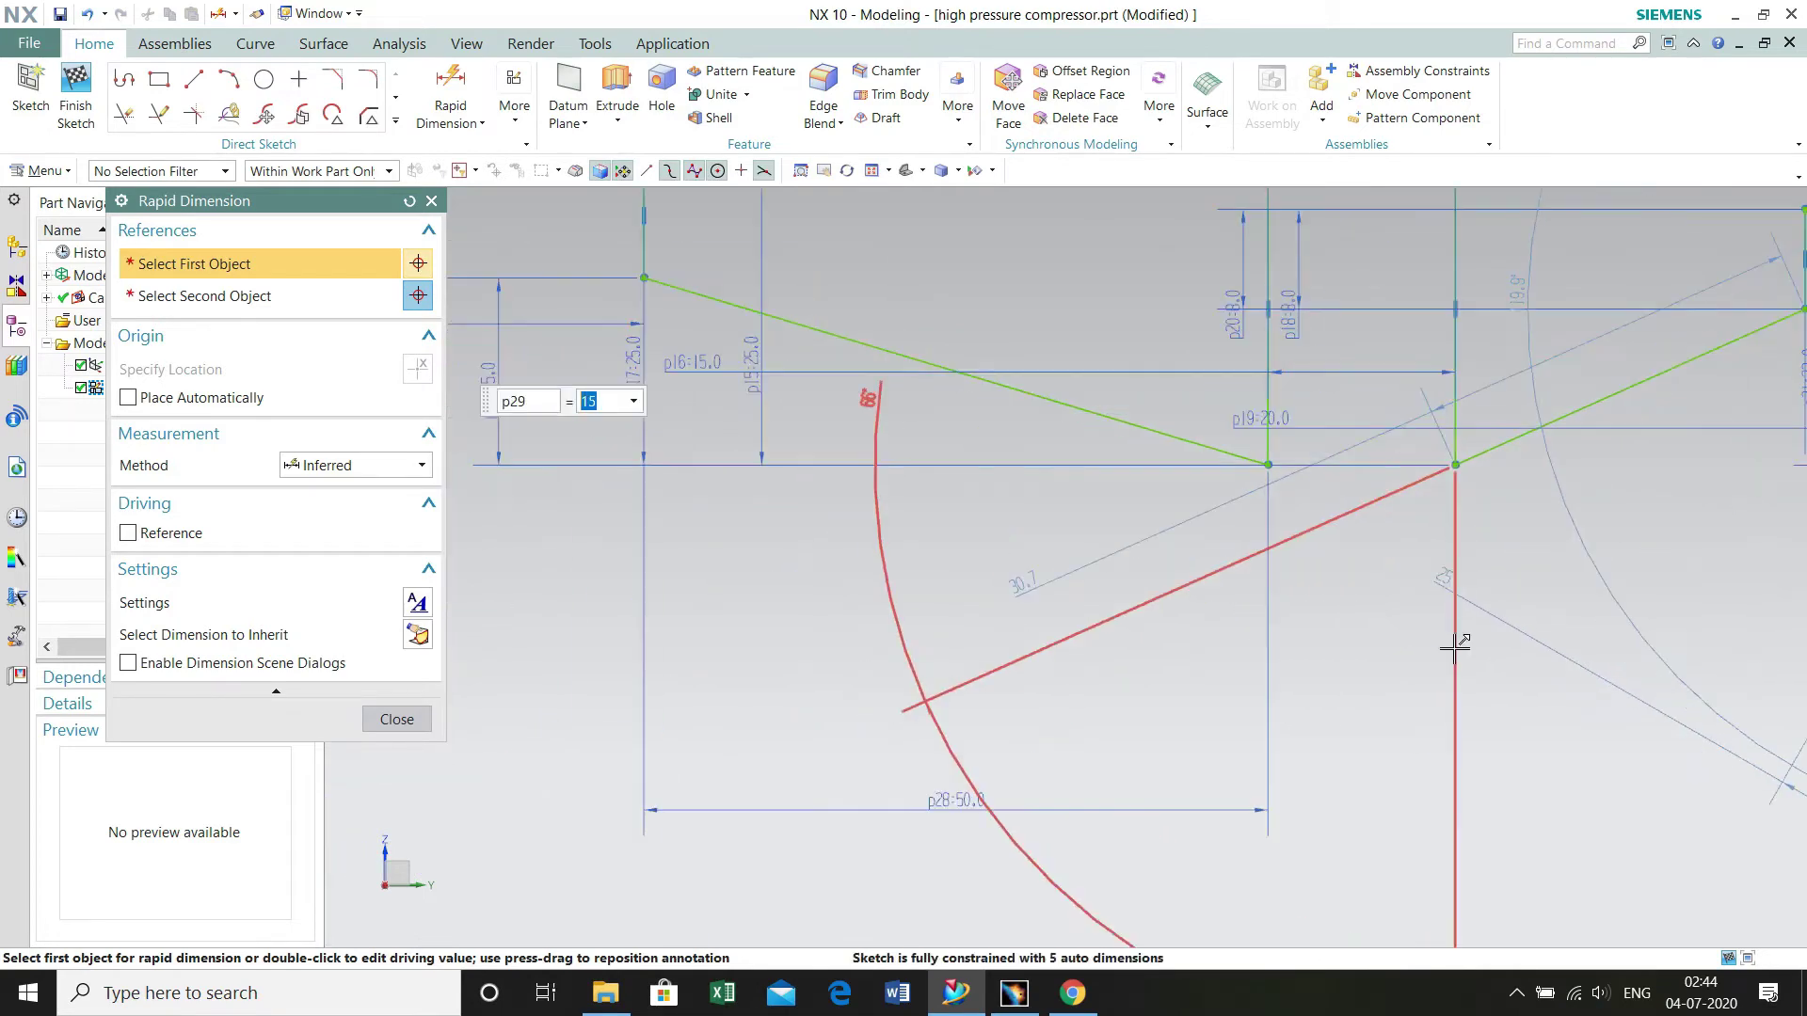
- Add horizontal dimension p30 at 40 between the sloped line and sketch point
{"action": "mouse_move", "coordinate": [1506, 634]}
{"action": "middle_mouse_down", "text": "shift"}
{"action": "mouse_move", "coordinate": [1274, 504]}
{"action": "mouse_move", "coordinate": [1185, 599]}
{"action": "middle_mouse_up", "text": "shift"}
{"action": "left_click", "coordinate": [1129, 525]}
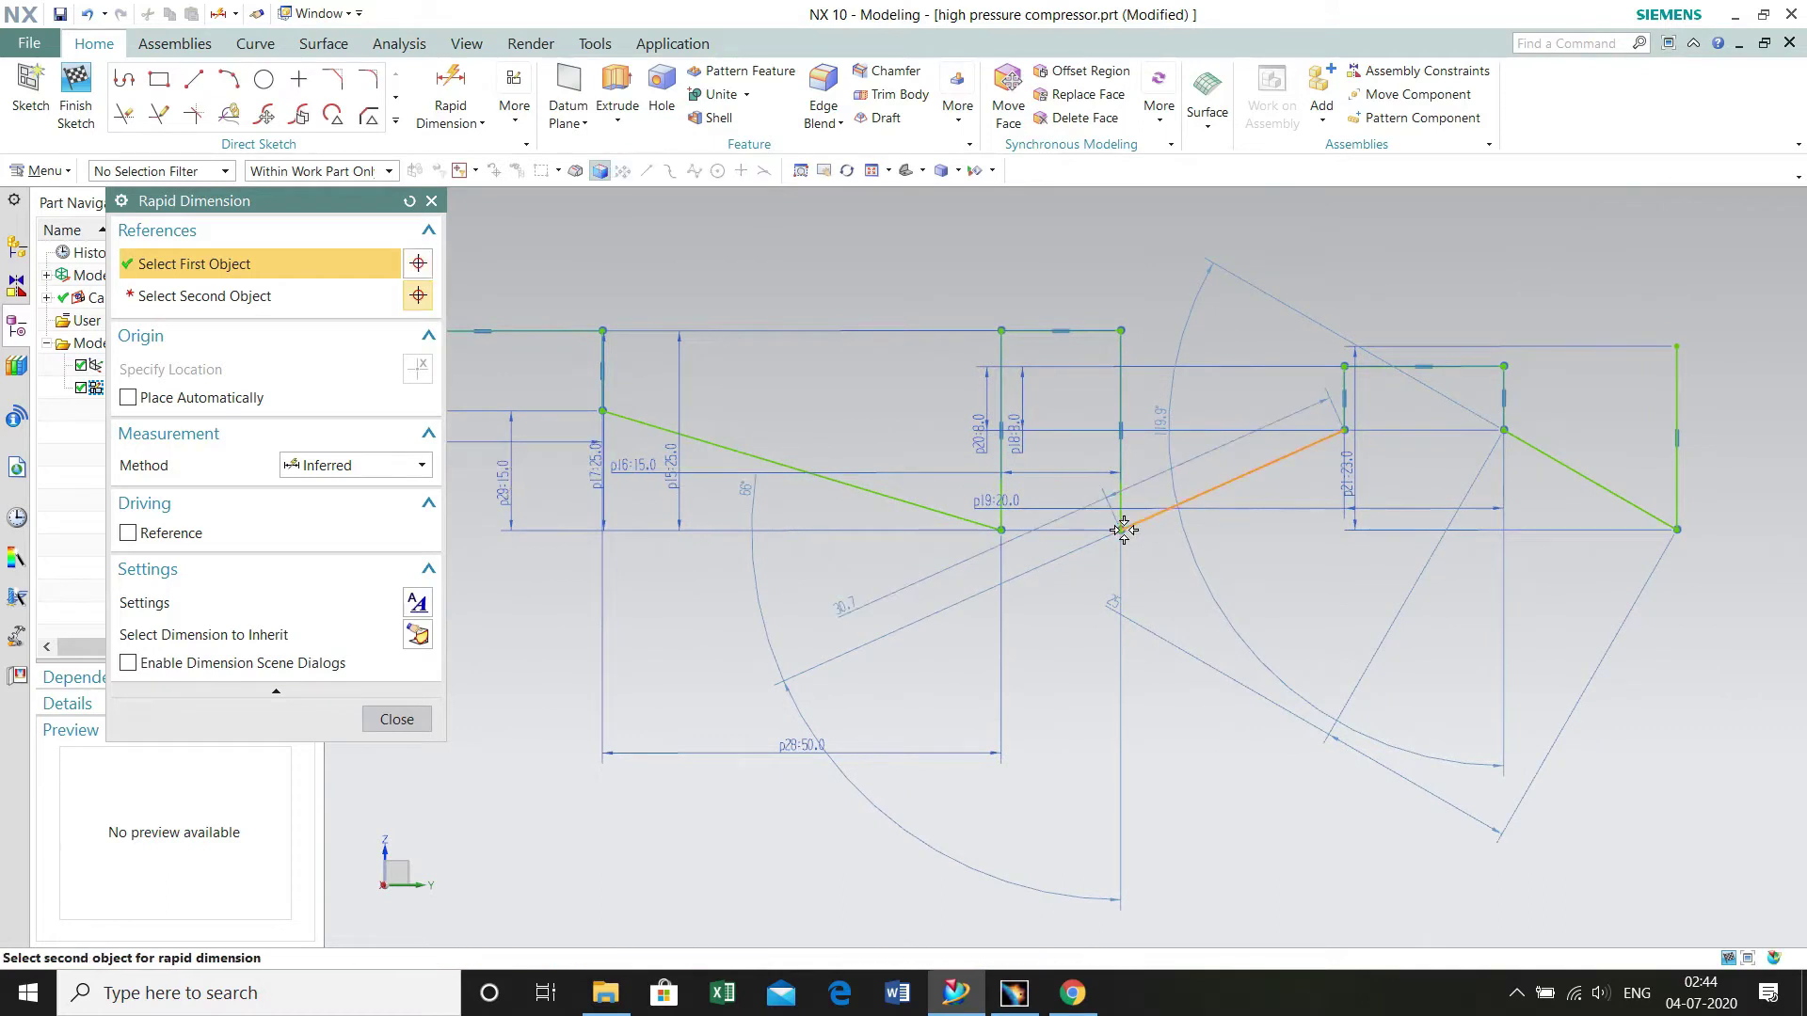
{"action": "left_click", "coordinate": [1349, 430]}
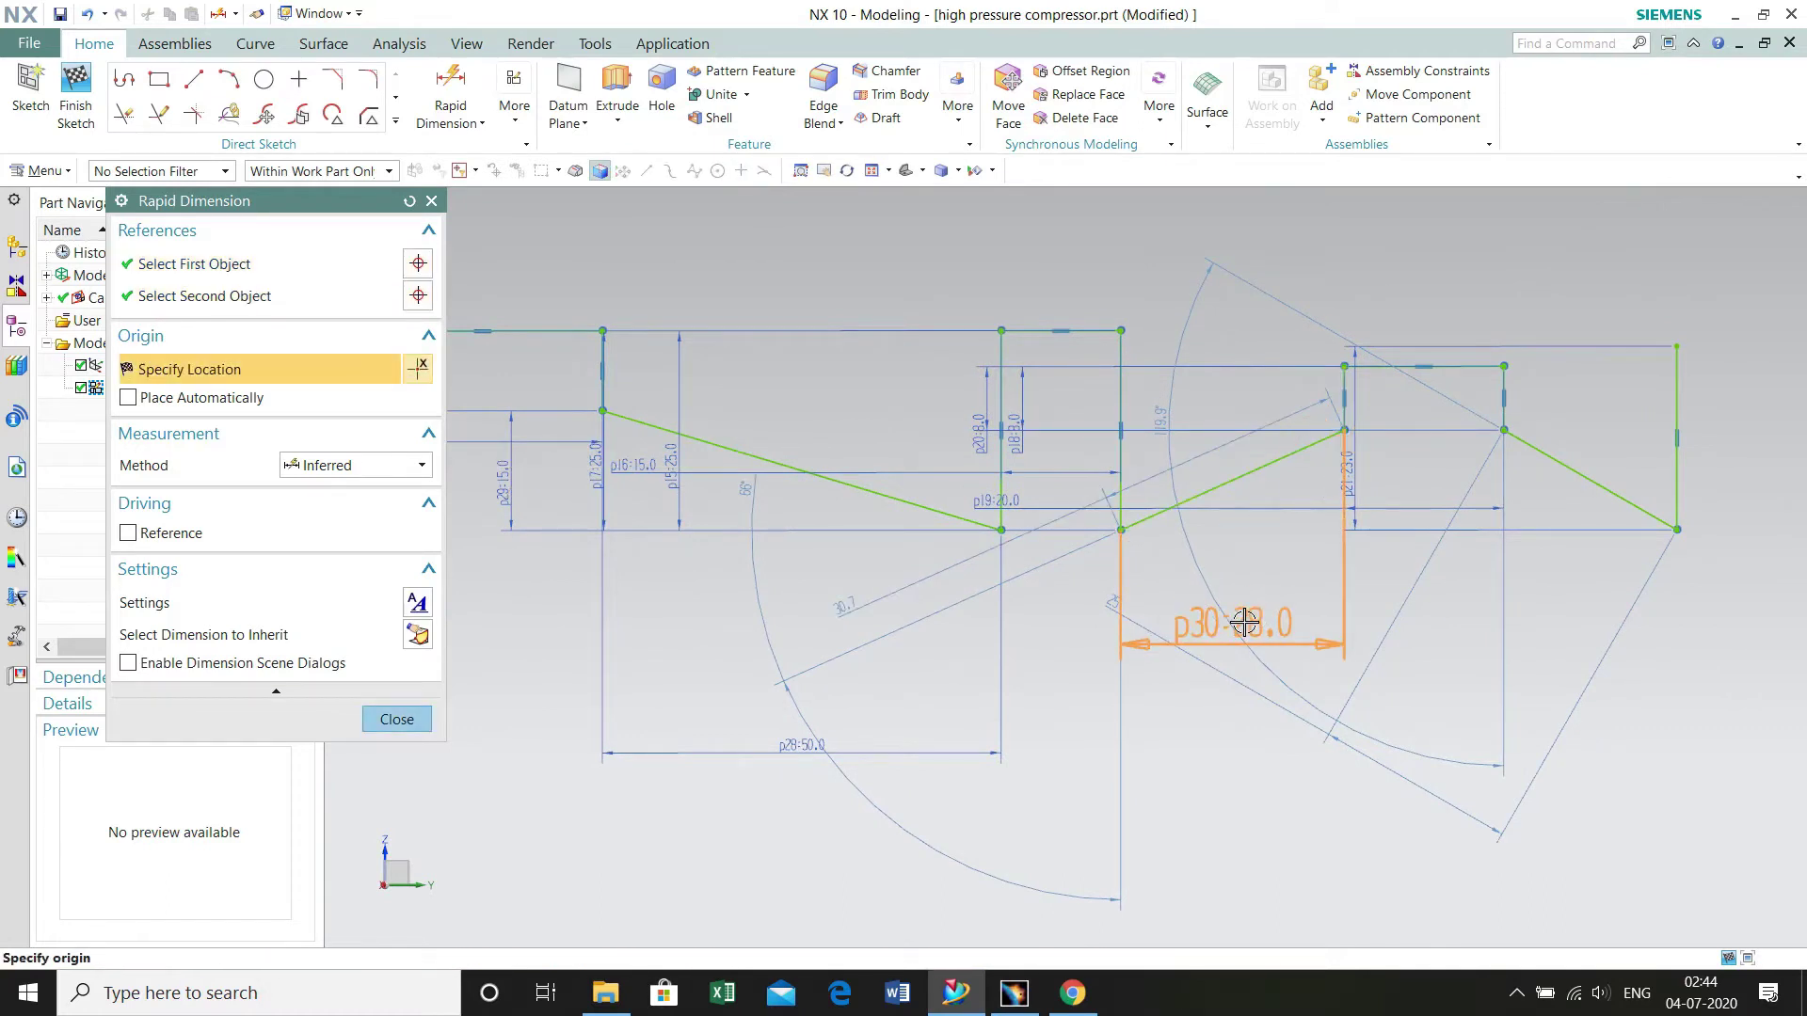
{"action": "left_click", "coordinate": [1244, 622]}
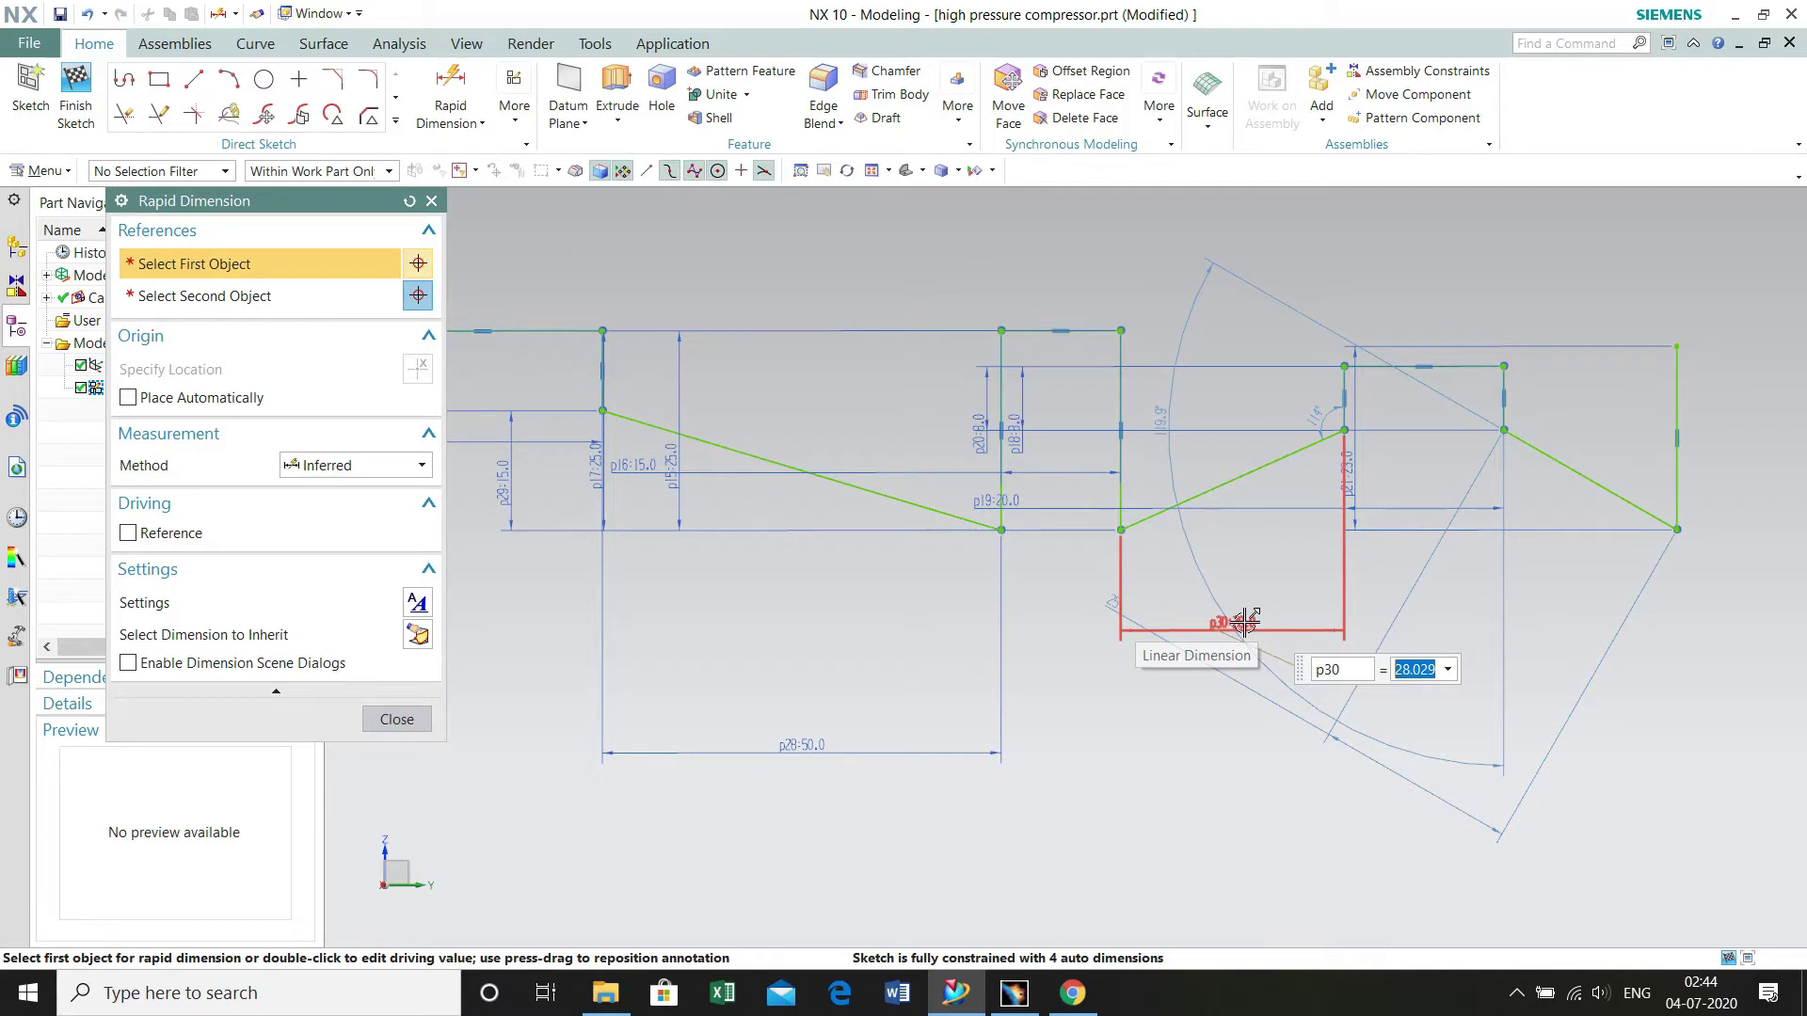
{"action": "key", "text": "Return"}
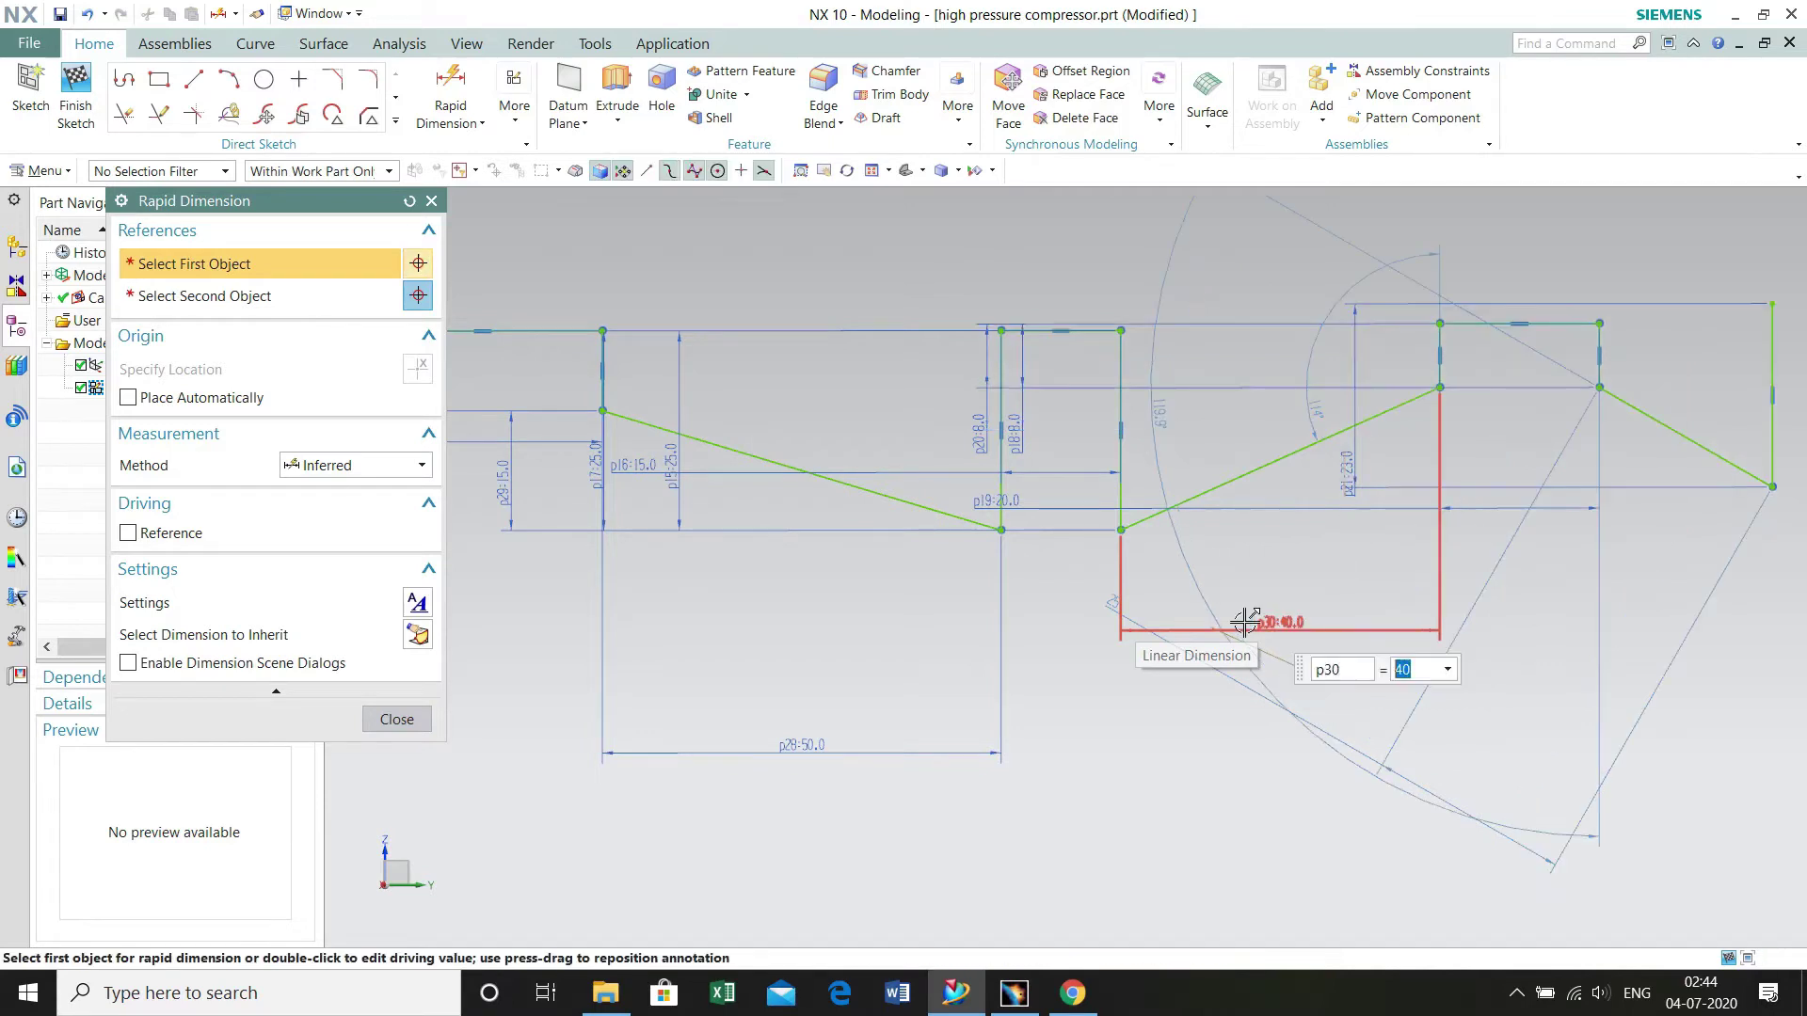
- Add a vertical height dimension p31 of 15 beside the right-hand step
{"action": "left_click", "coordinate": [1122, 527]}
{"action": "left_click", "coordinate": [1440, 387]}
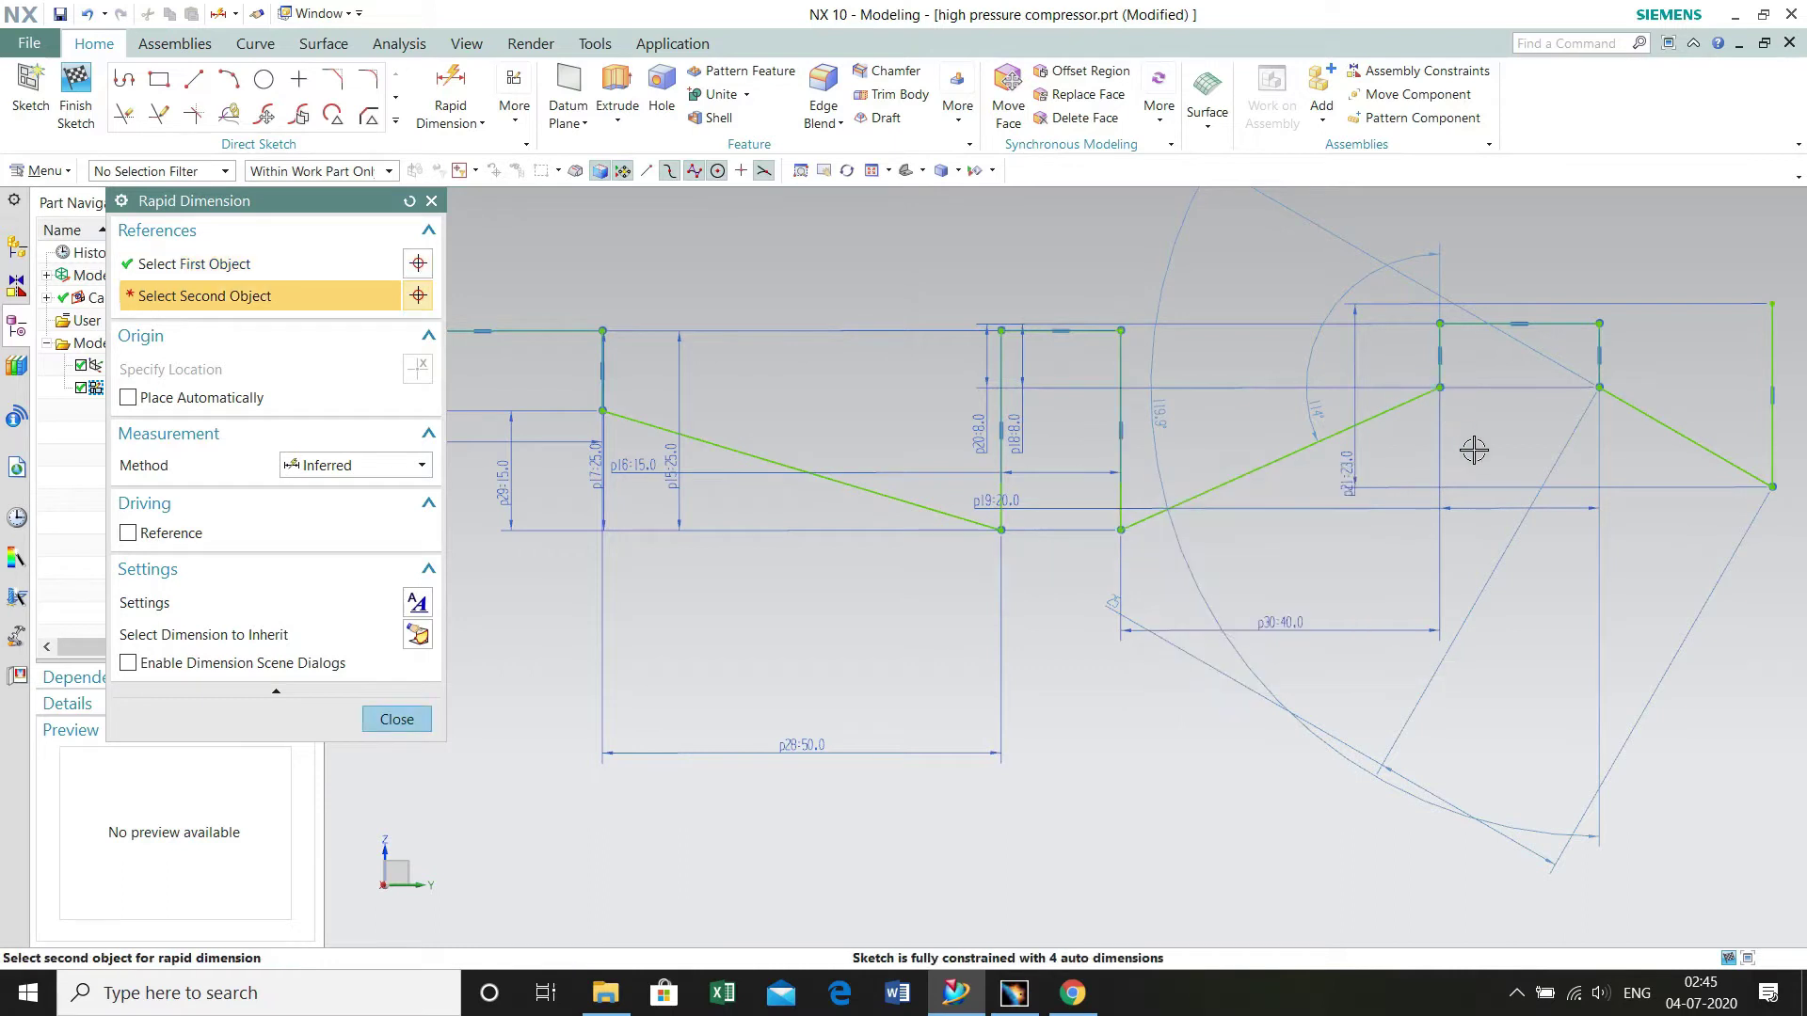
{"action": "left_click", "coordinate": [1442, 387]}
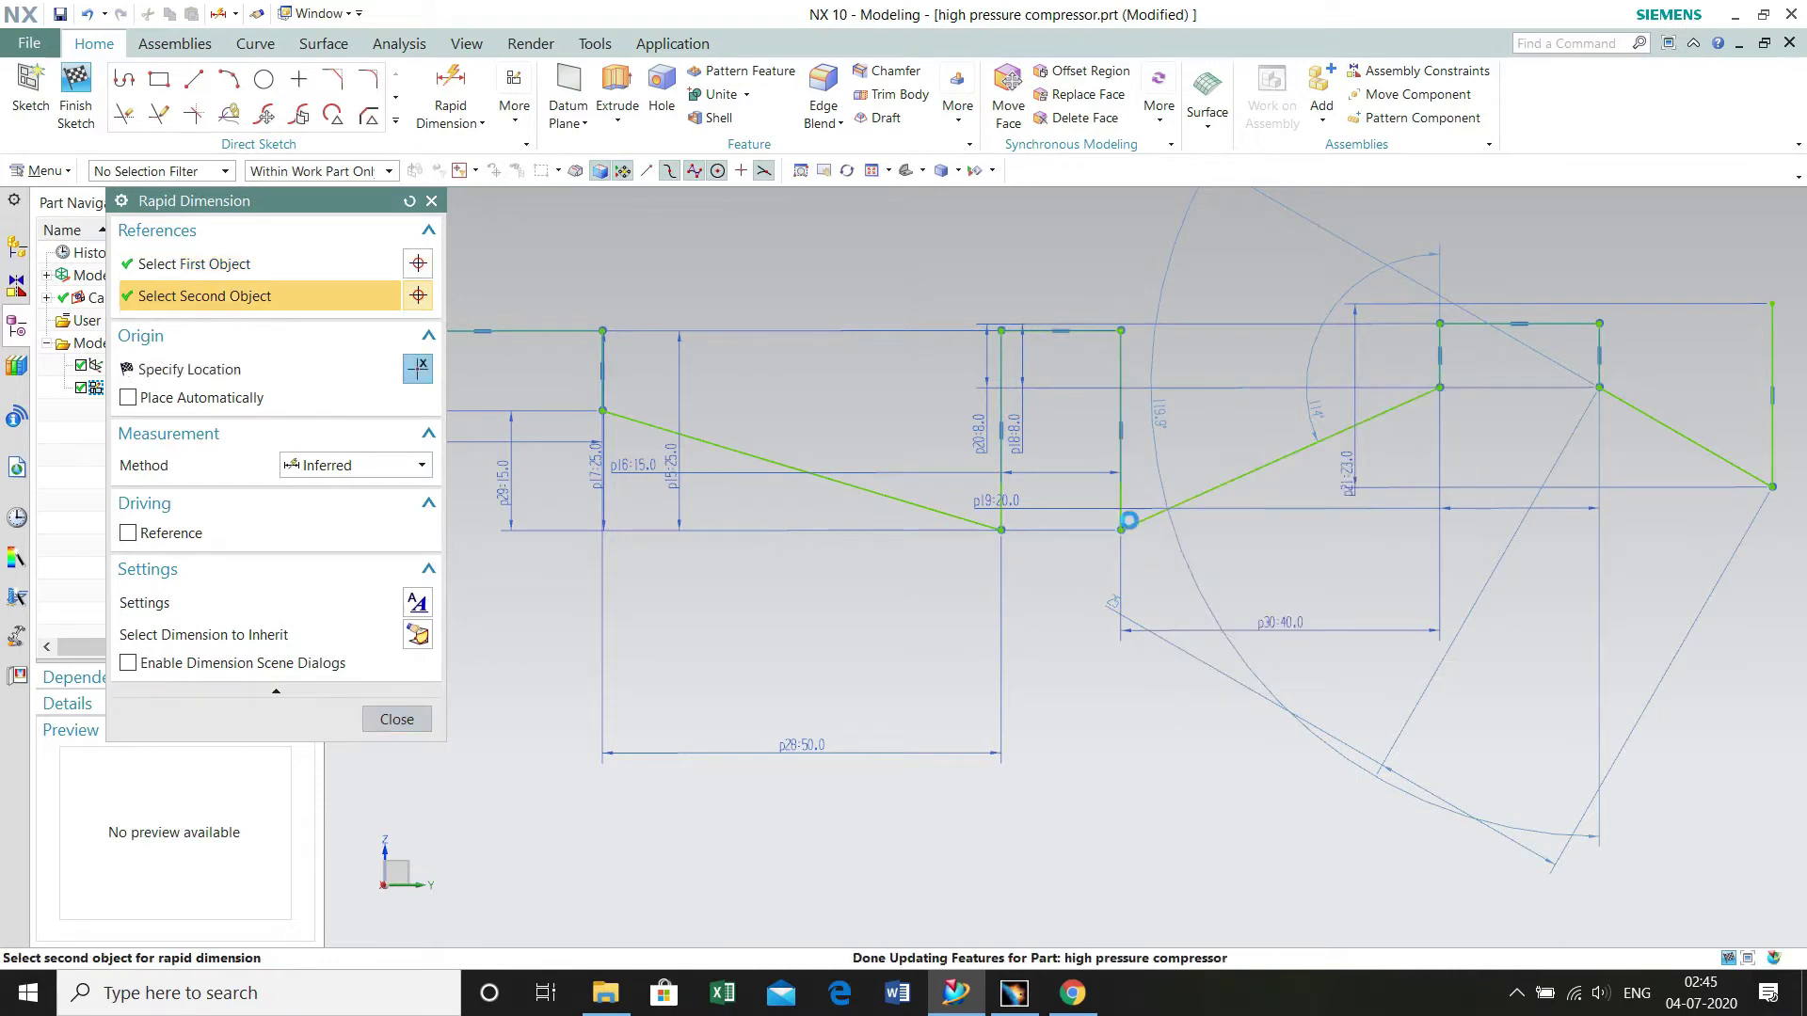
{"action": "left_click", "coordinate": [1510, 500]}
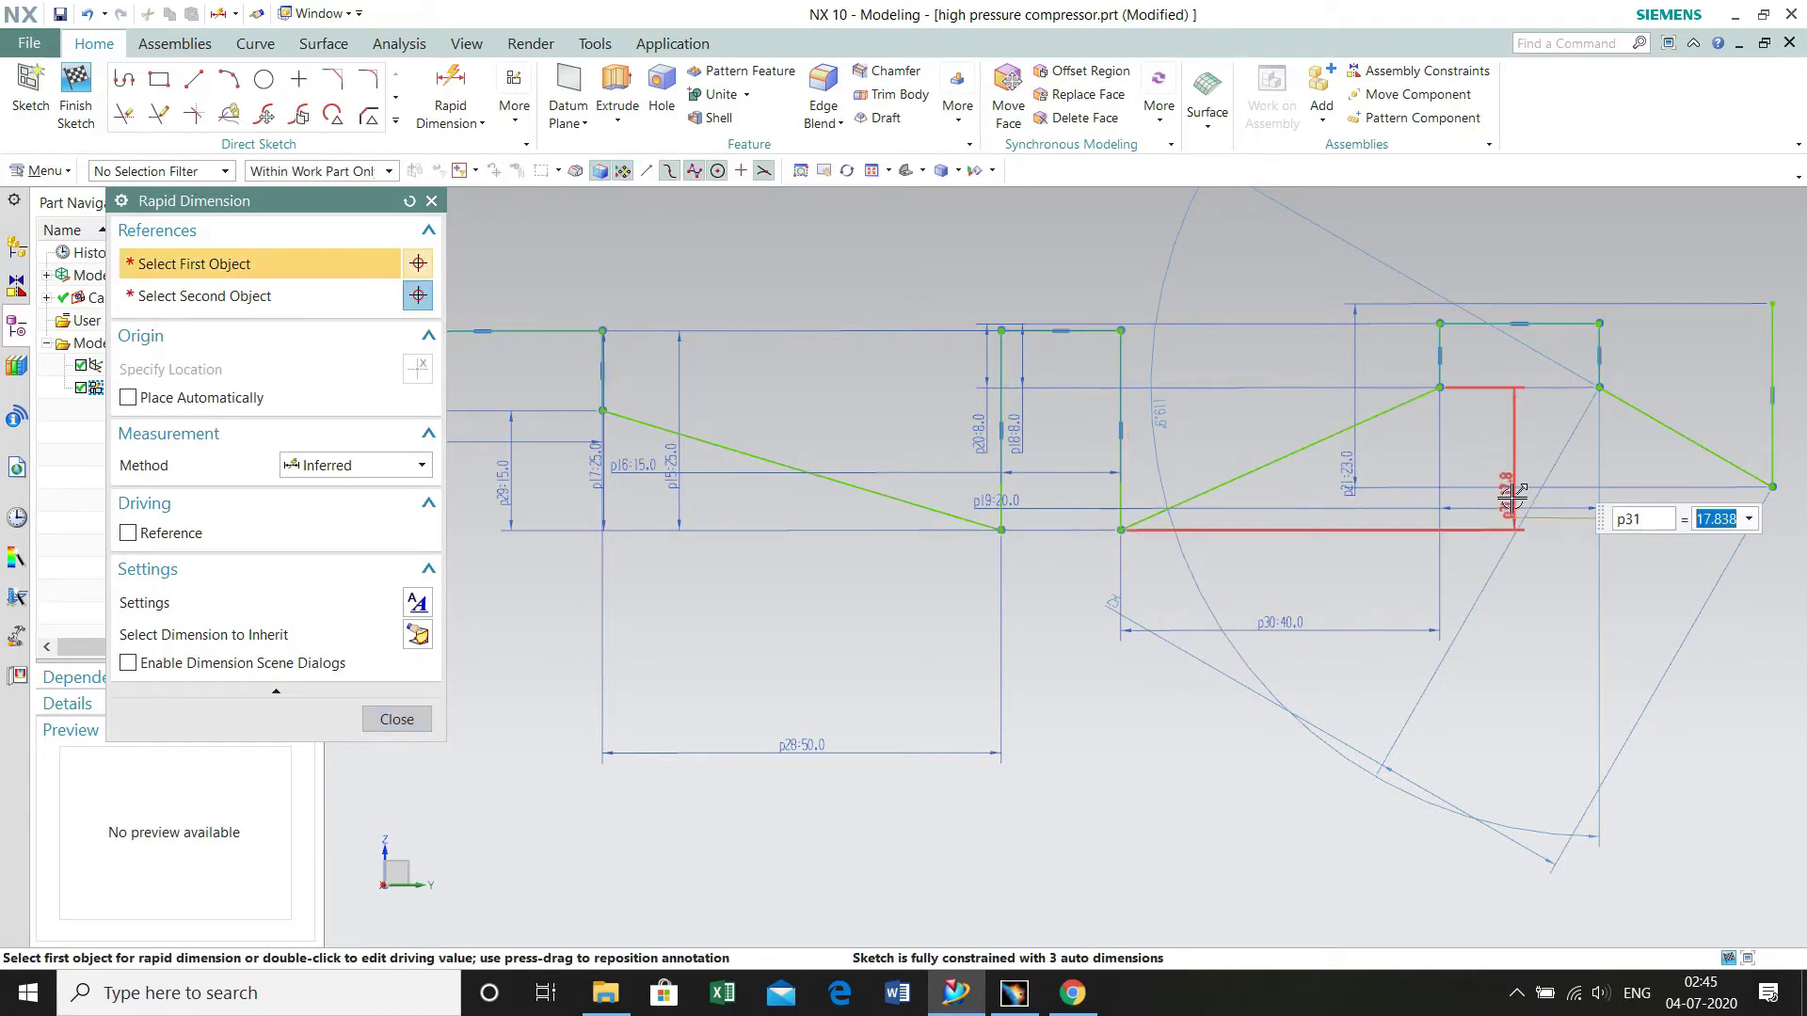
{"action": "type", "text": "15"}
{"action": "key", "text": "Return"}
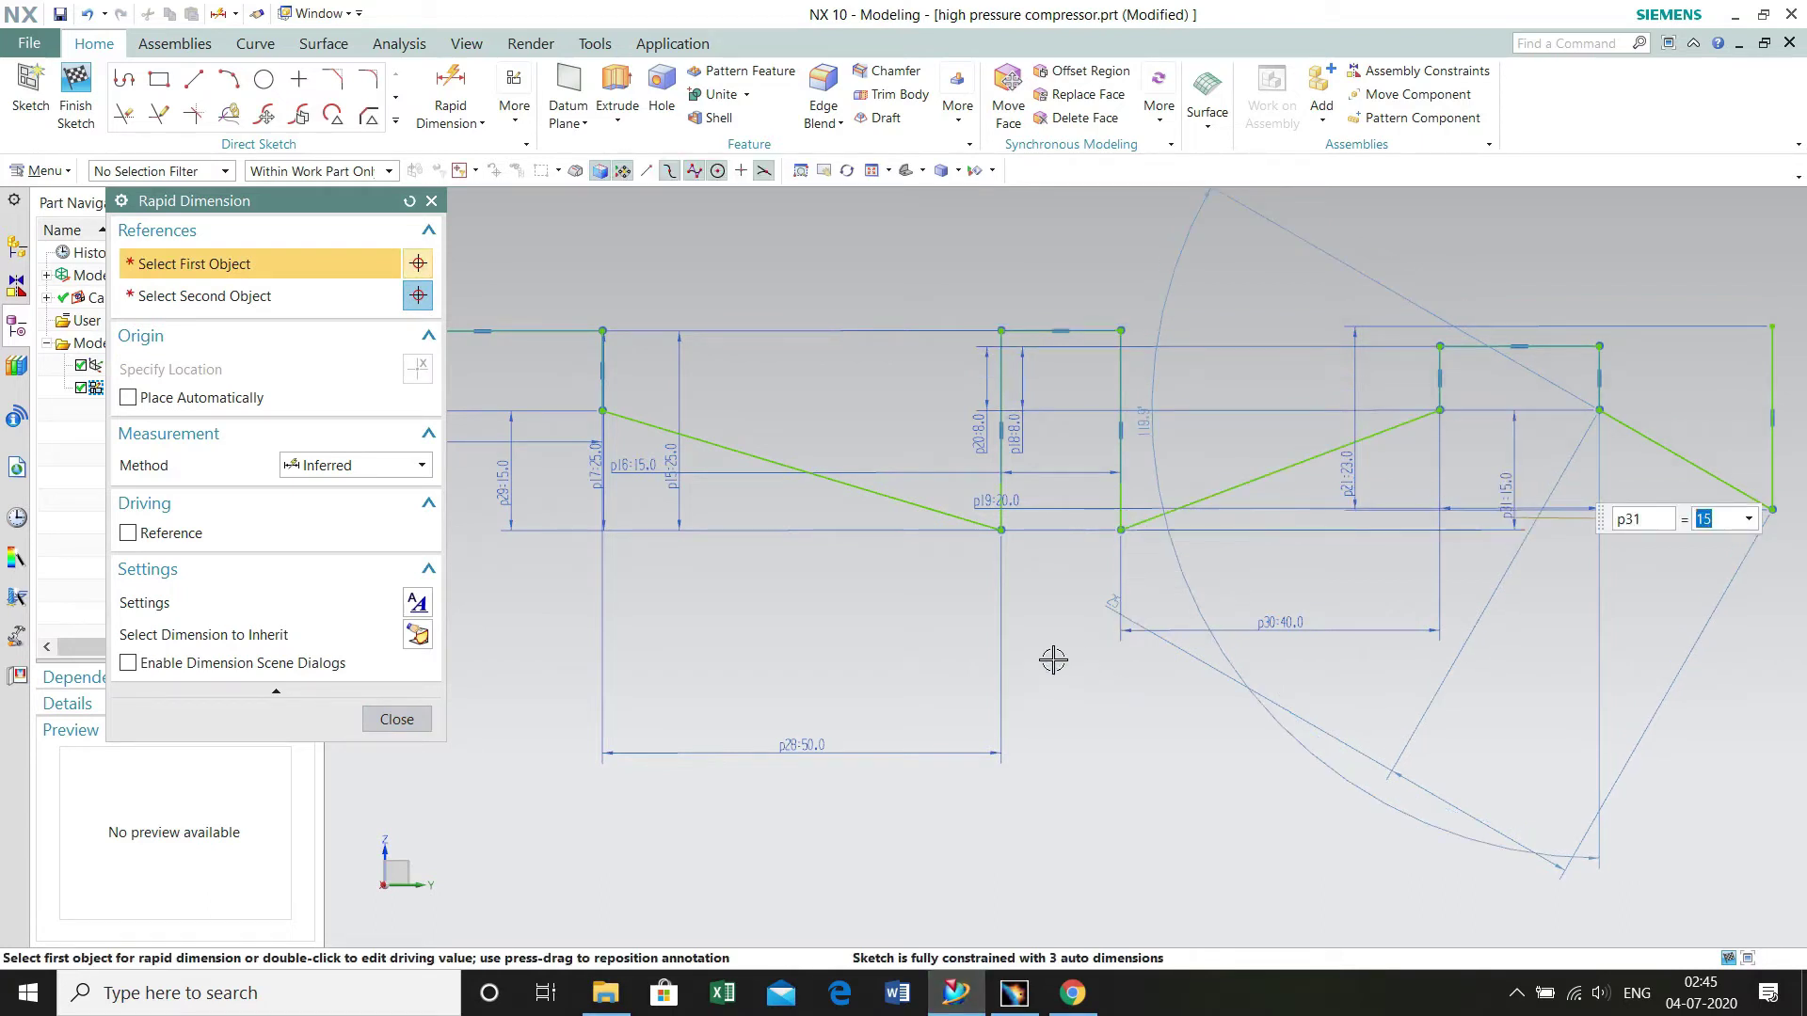
- Dimension Line21, then delete the resulting overconstrained p32 dimension
{"action": "left_click", "coordinate": [1120, 350]}
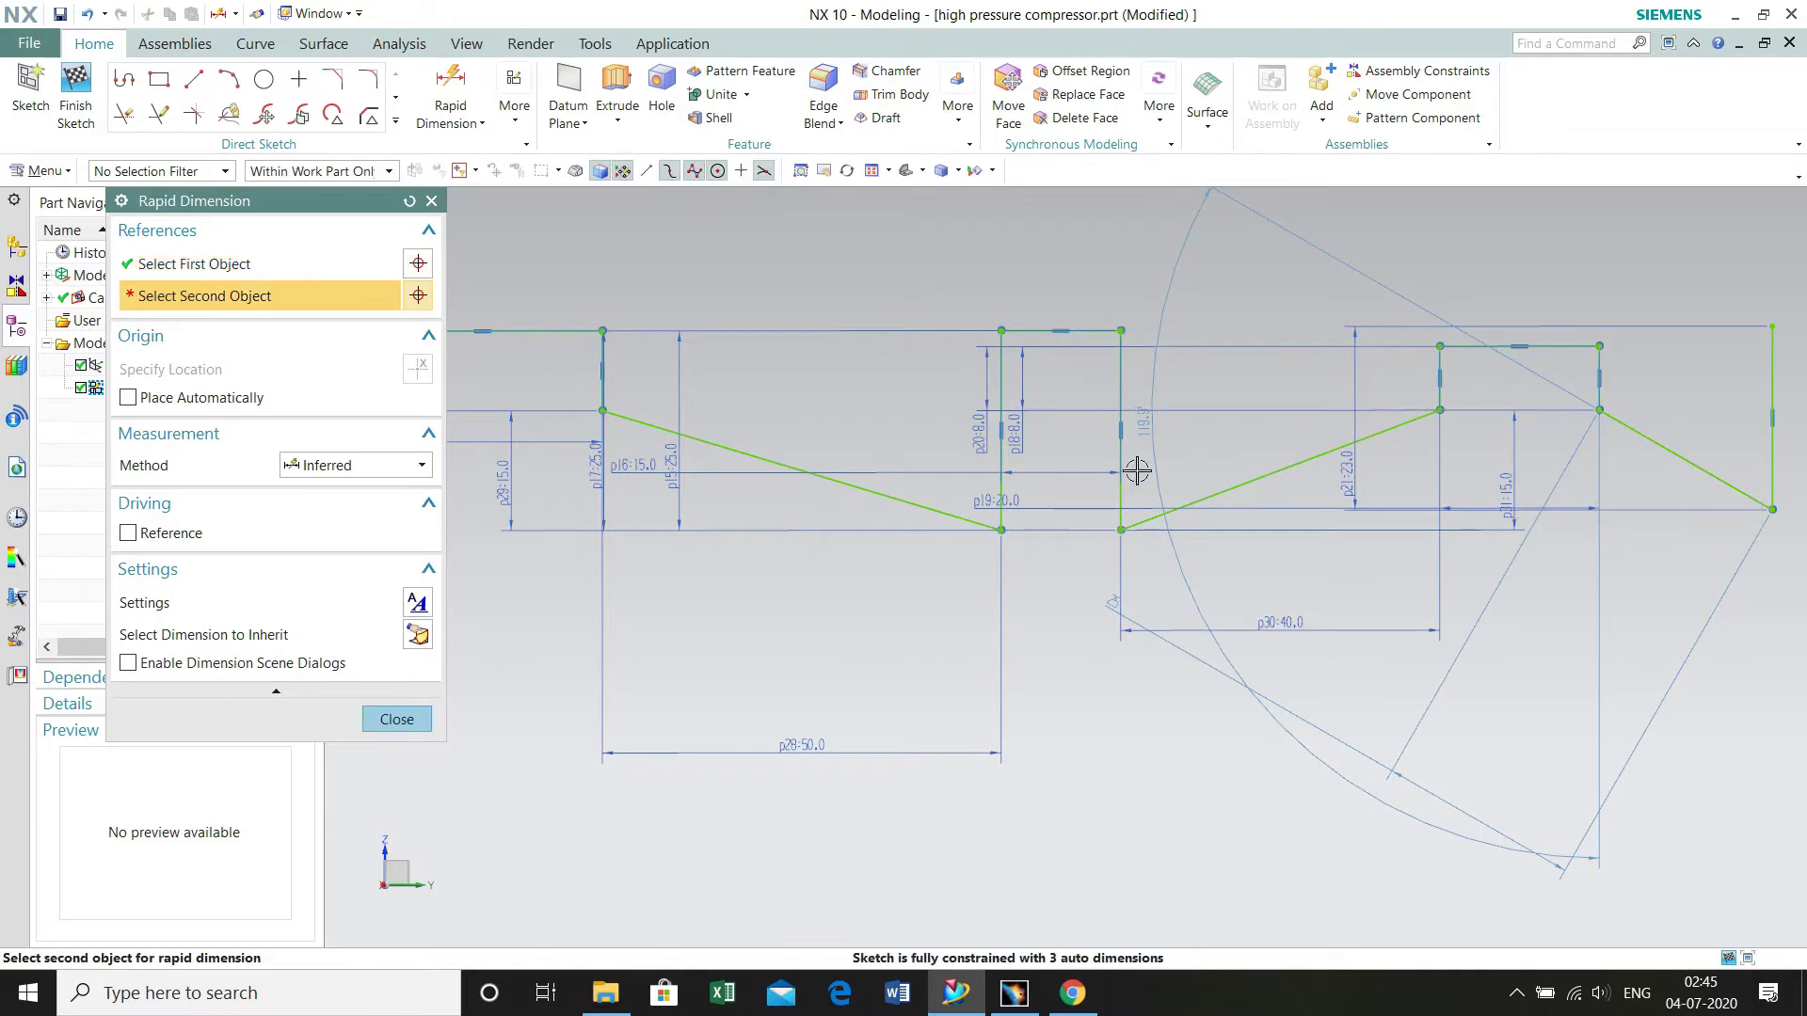
{"action": "left_click", "coordinate": [1121, 442]}
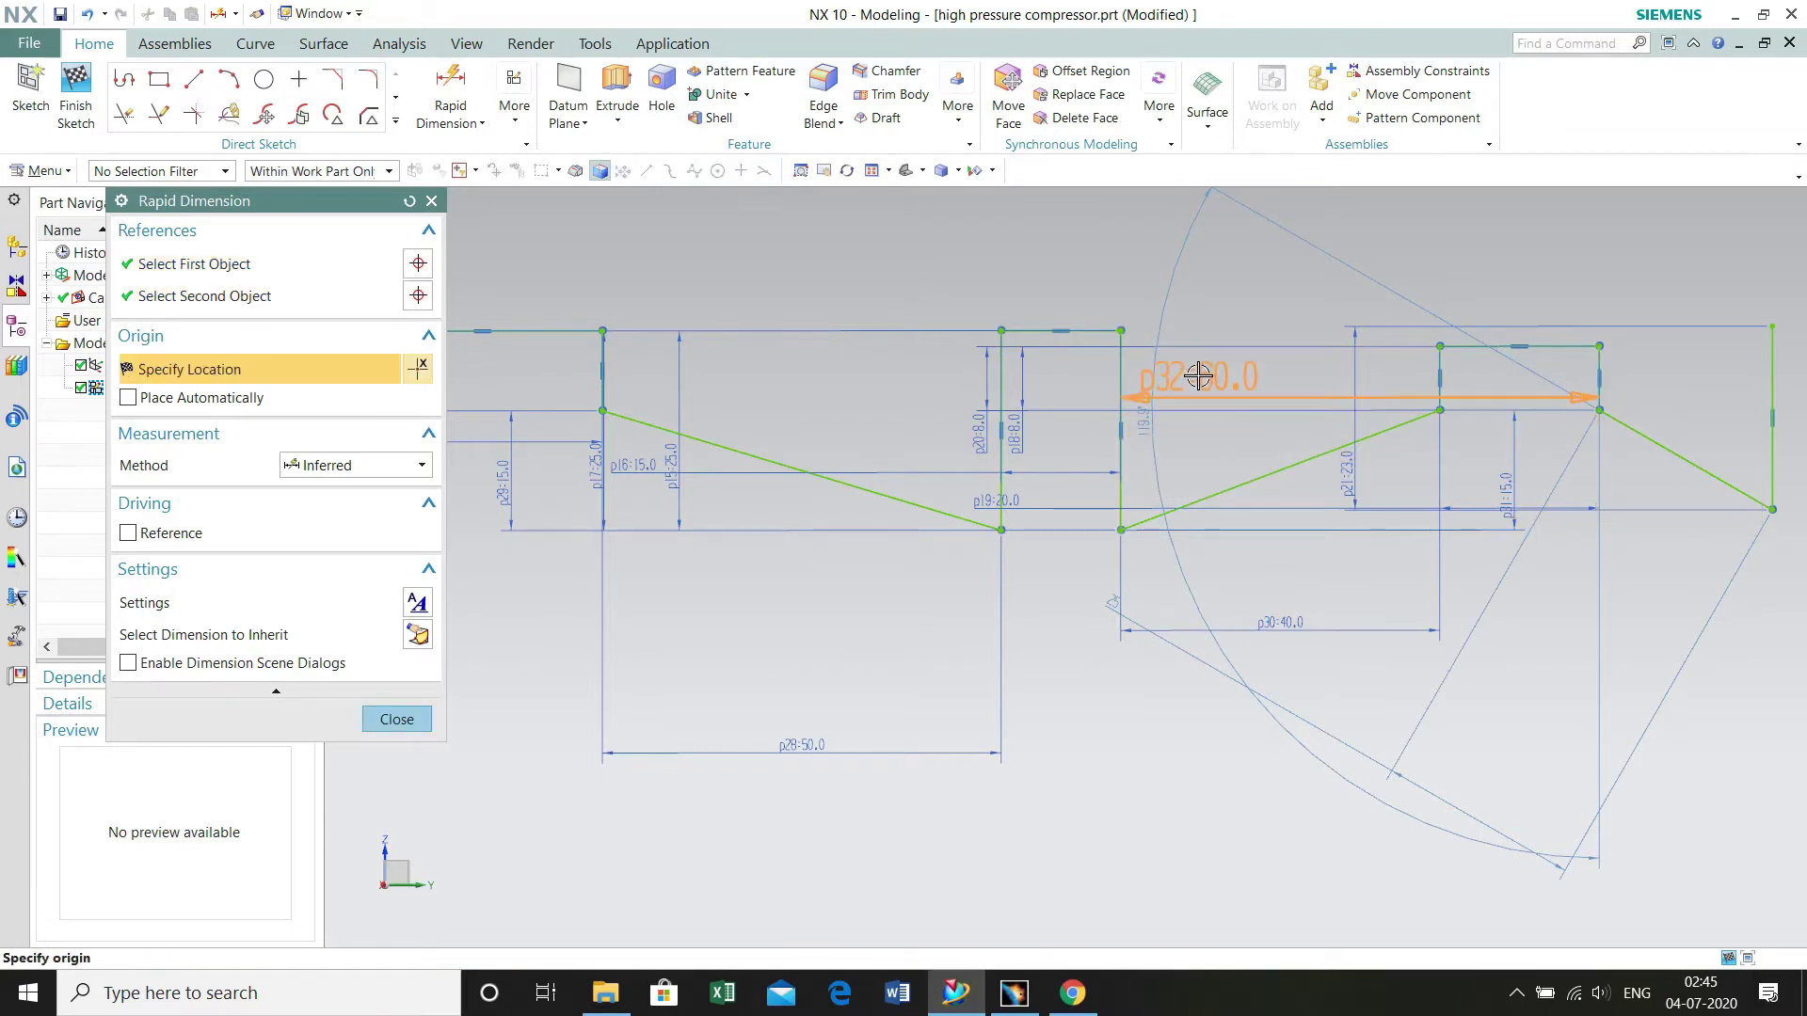
{"action": "key", "text": "Escape"}
{"action": "key", "text": "Escape"}
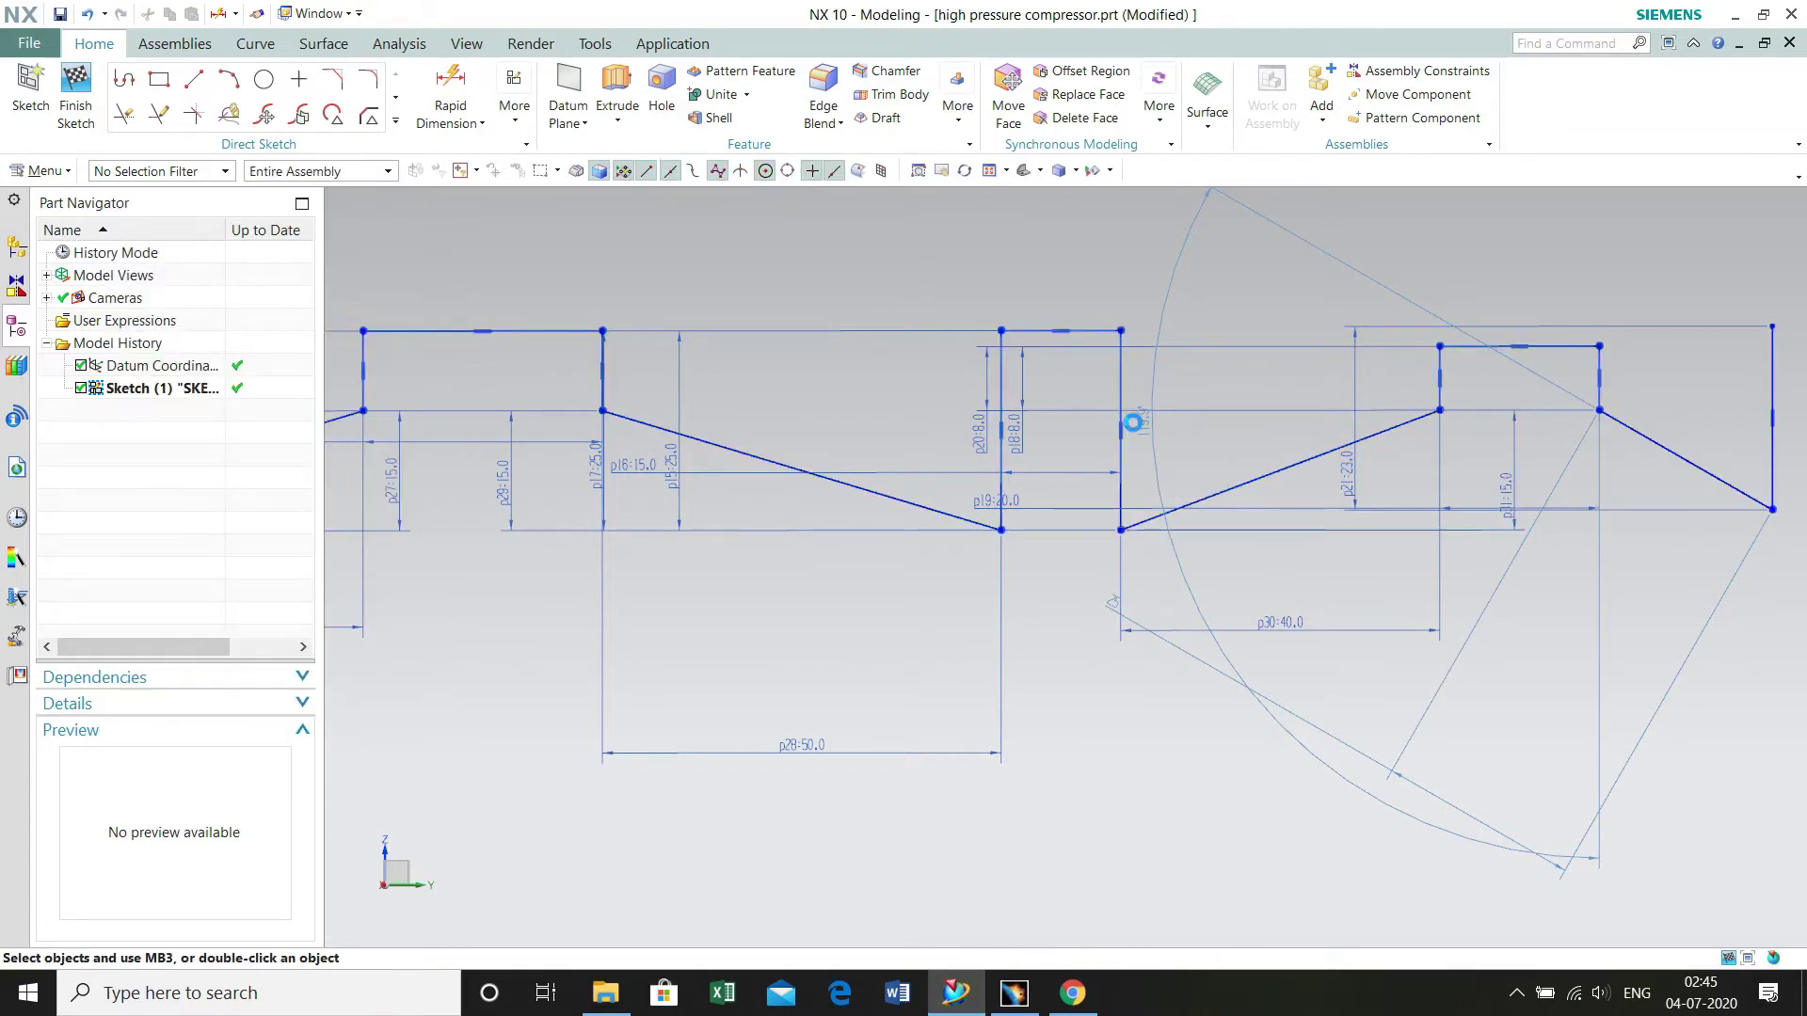
{"action": "key", "text": "d"}
{"action": "left_click", "coordinate": [1122, 461]}
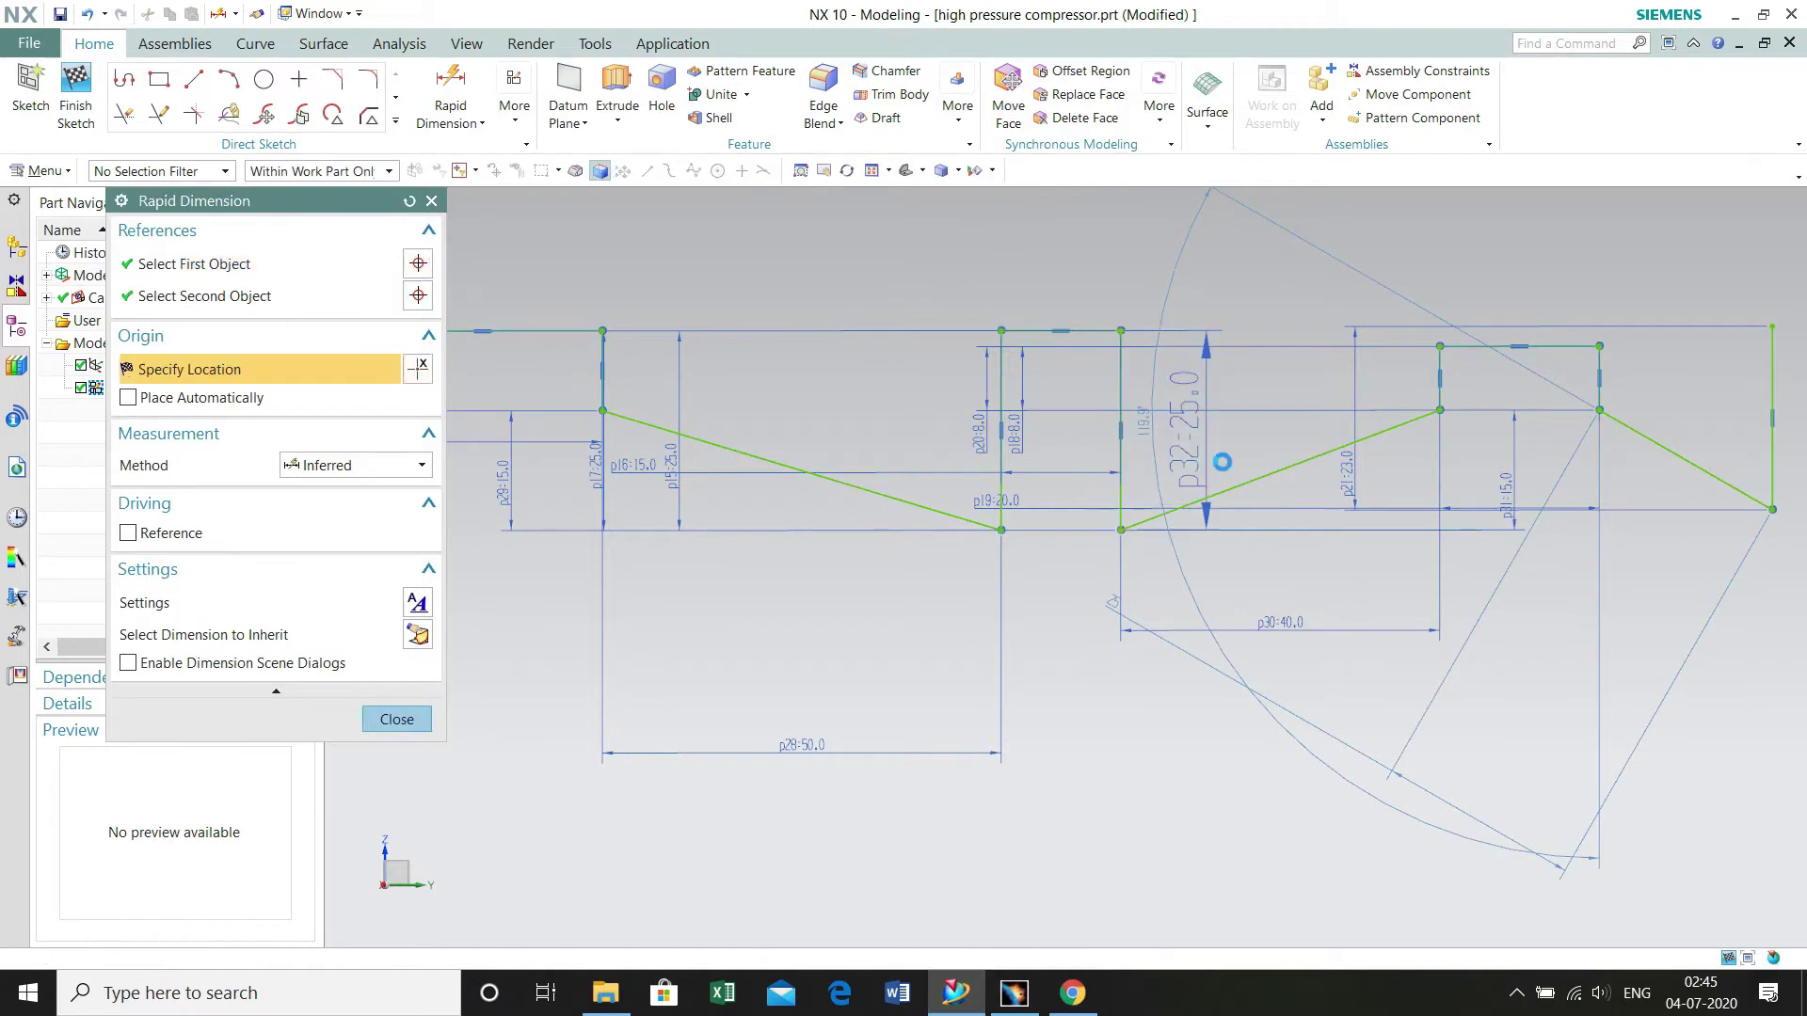
{"action": "left_click", "coordinate": [1190, 414]}
{"action": "left_click", "coordinate": [927, 556]}
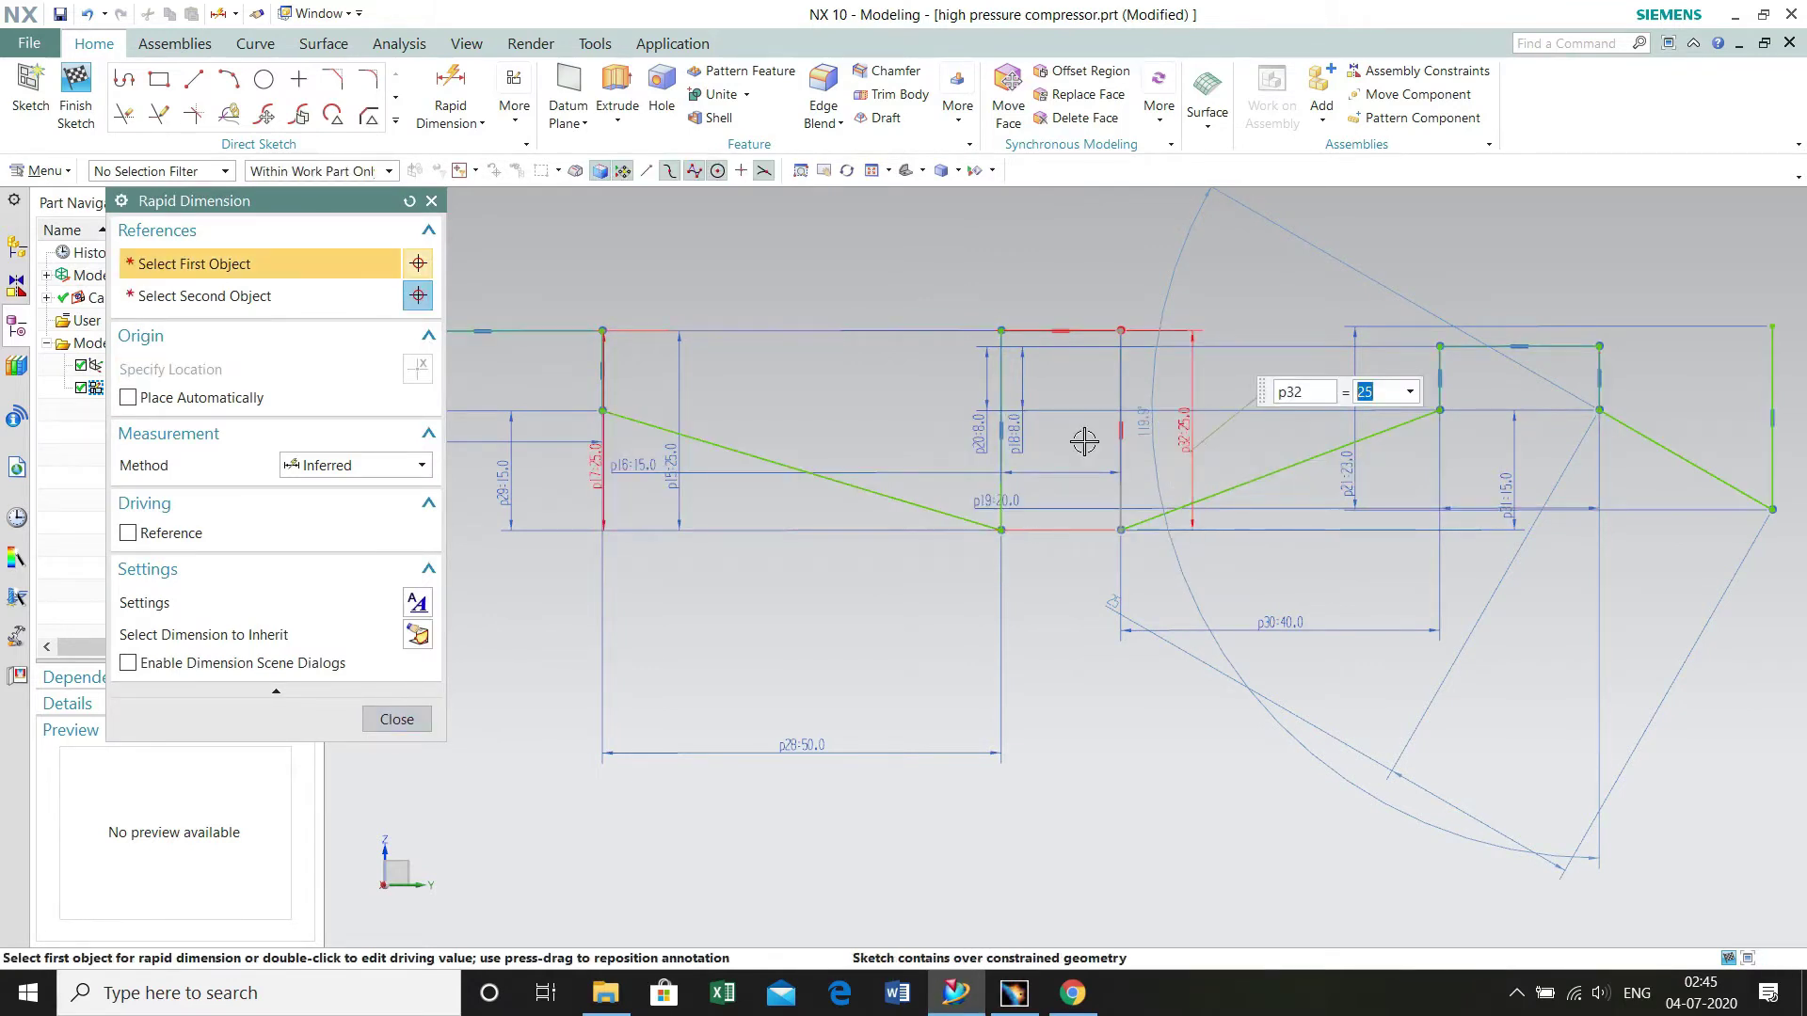
{"action": "left_click", "coordinate": [1192, 400]}
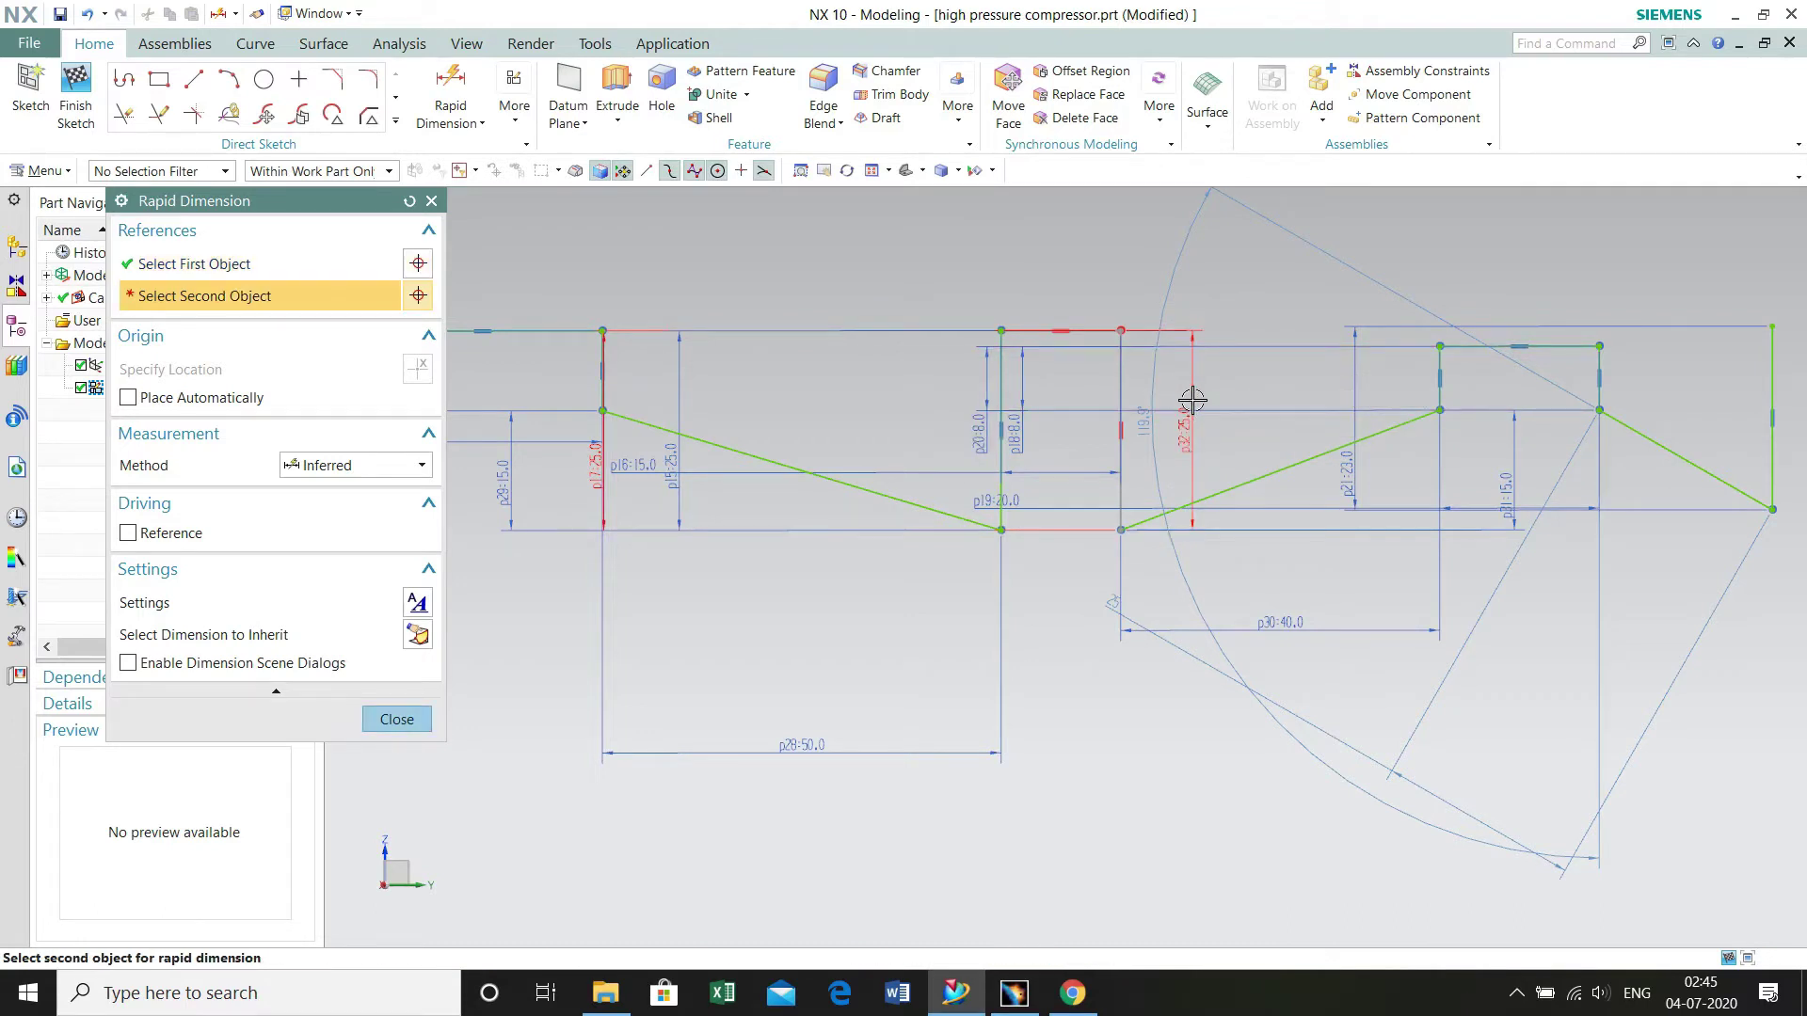
{"action": "key", "text": "Escape"}
{"action": "left_click", "coordinate": [1192, 397]}
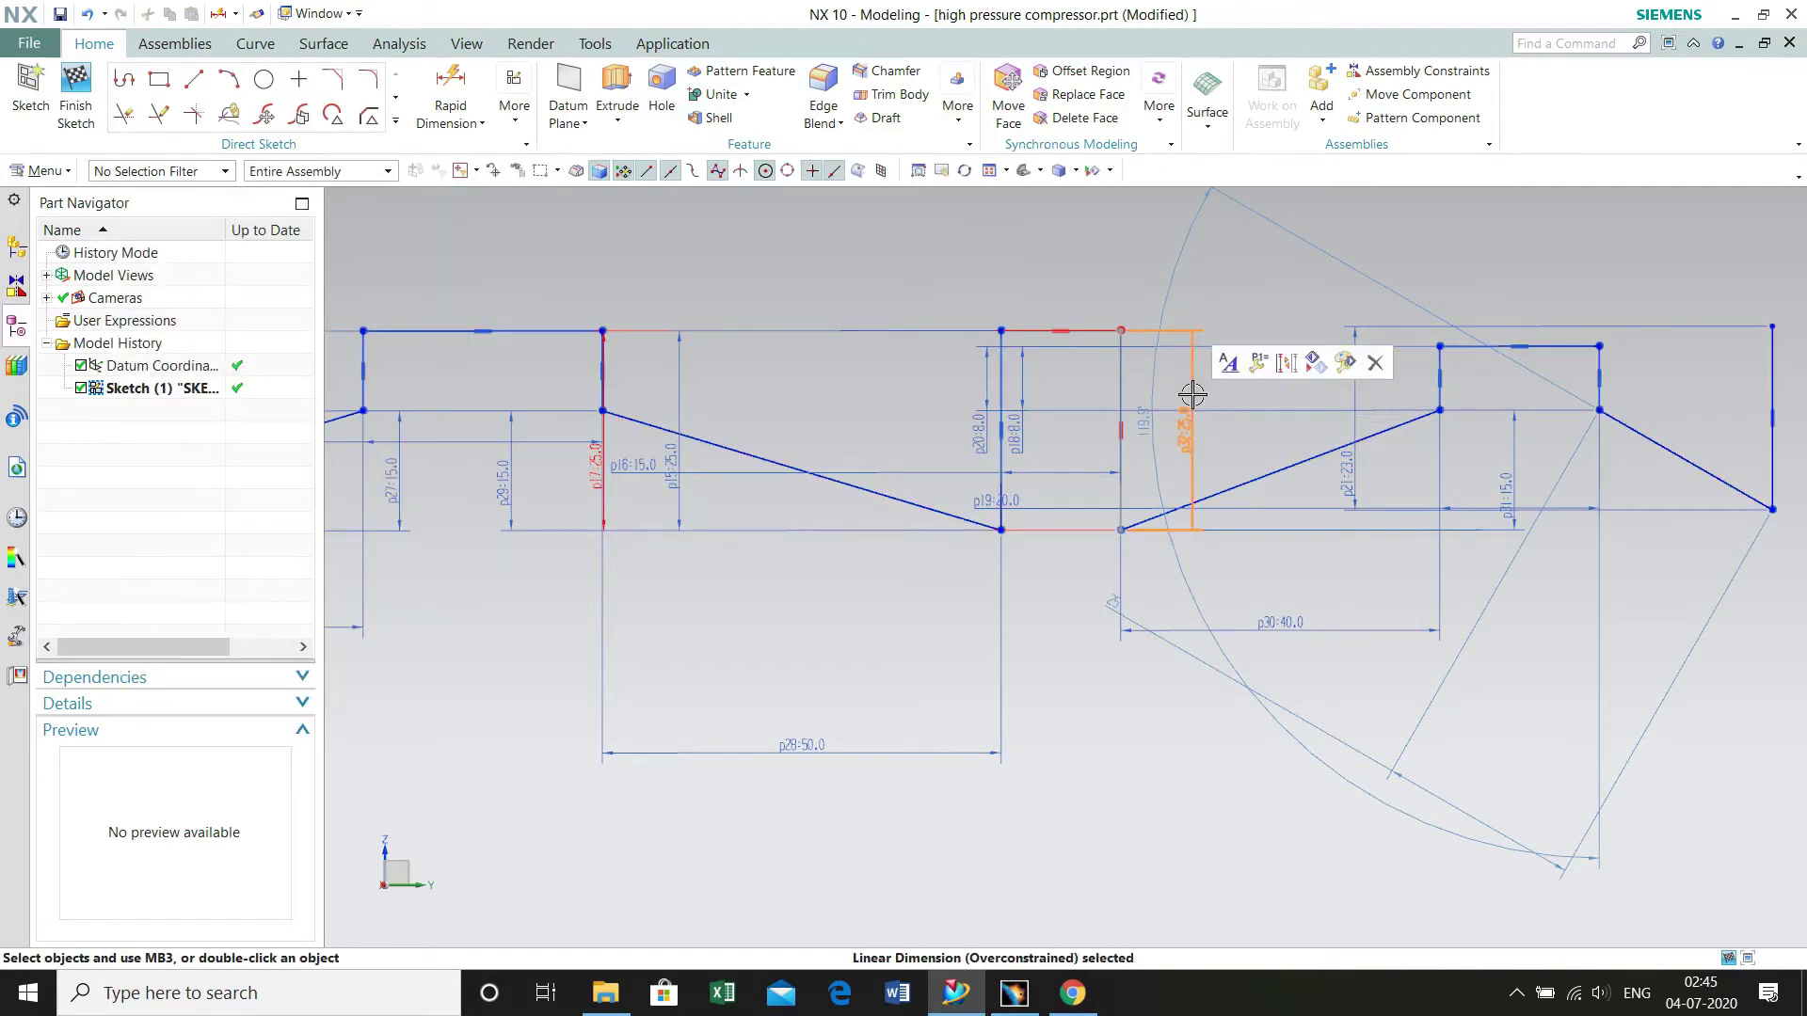
{"action": "key", "text": "Delete"}
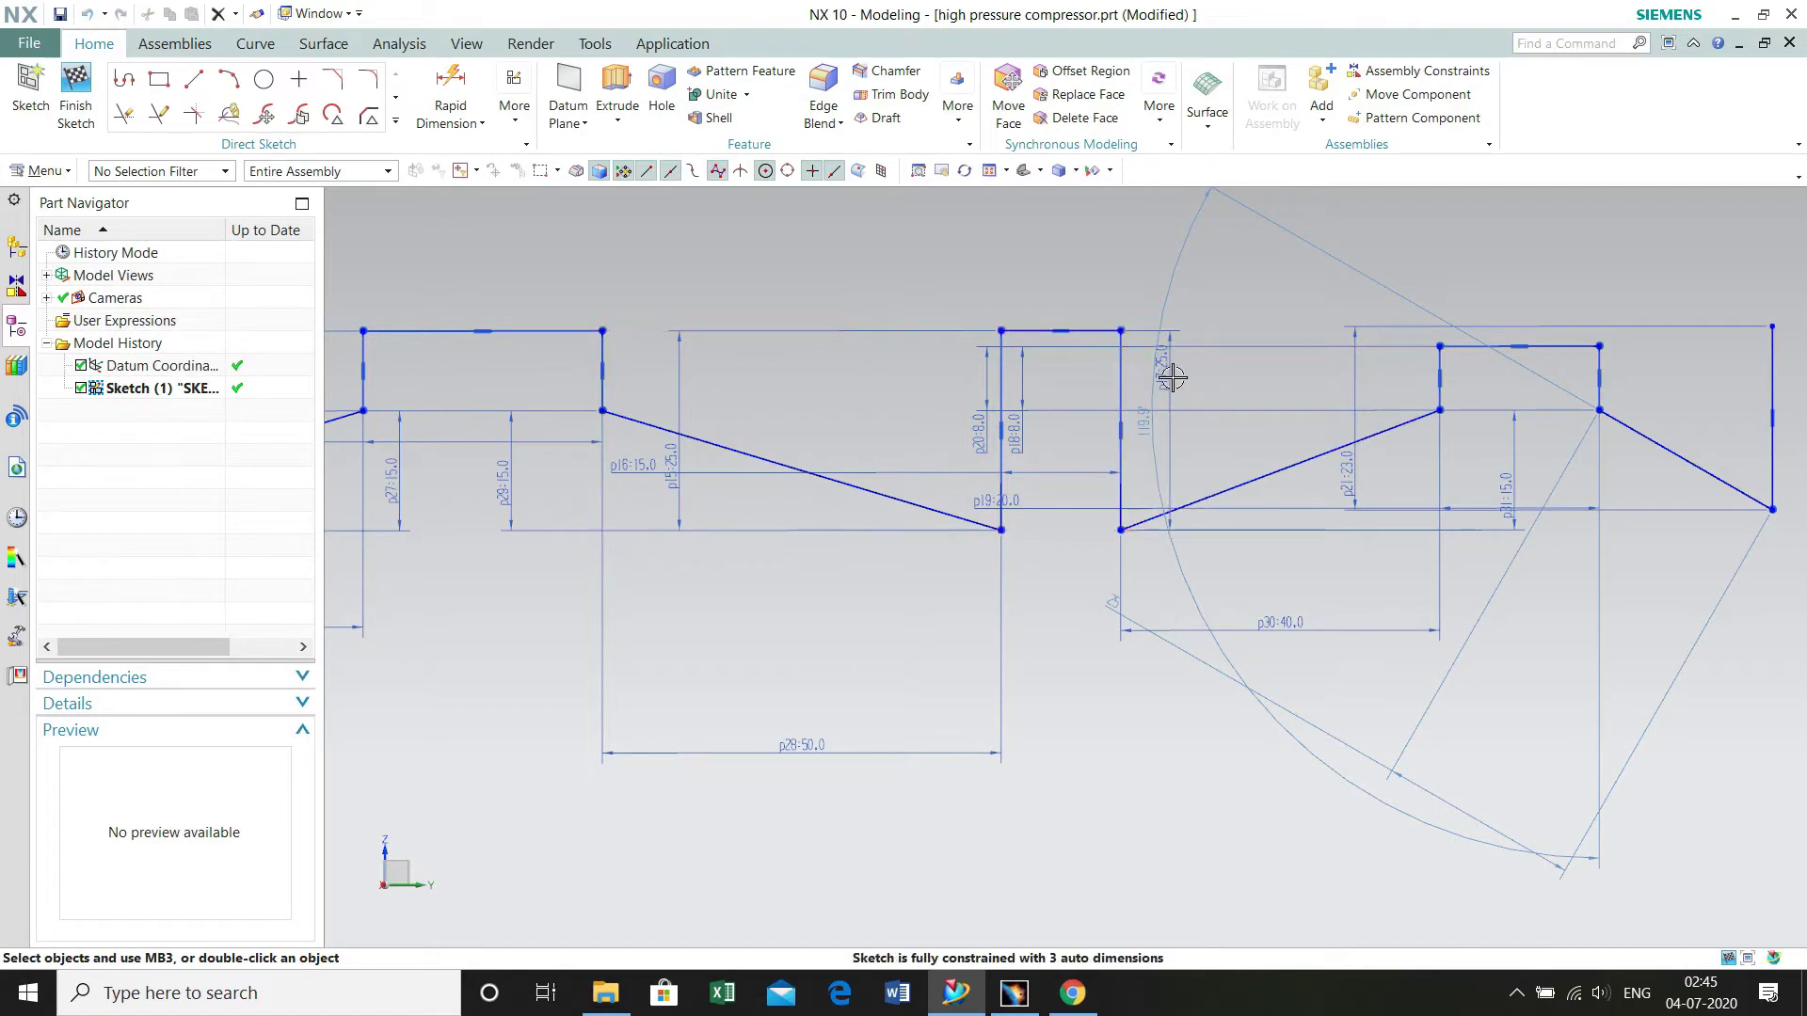
- Change dimension p17 to 23 so the vertical step resizes
{"action": "double_click", "coordinate": [1160, 365]}
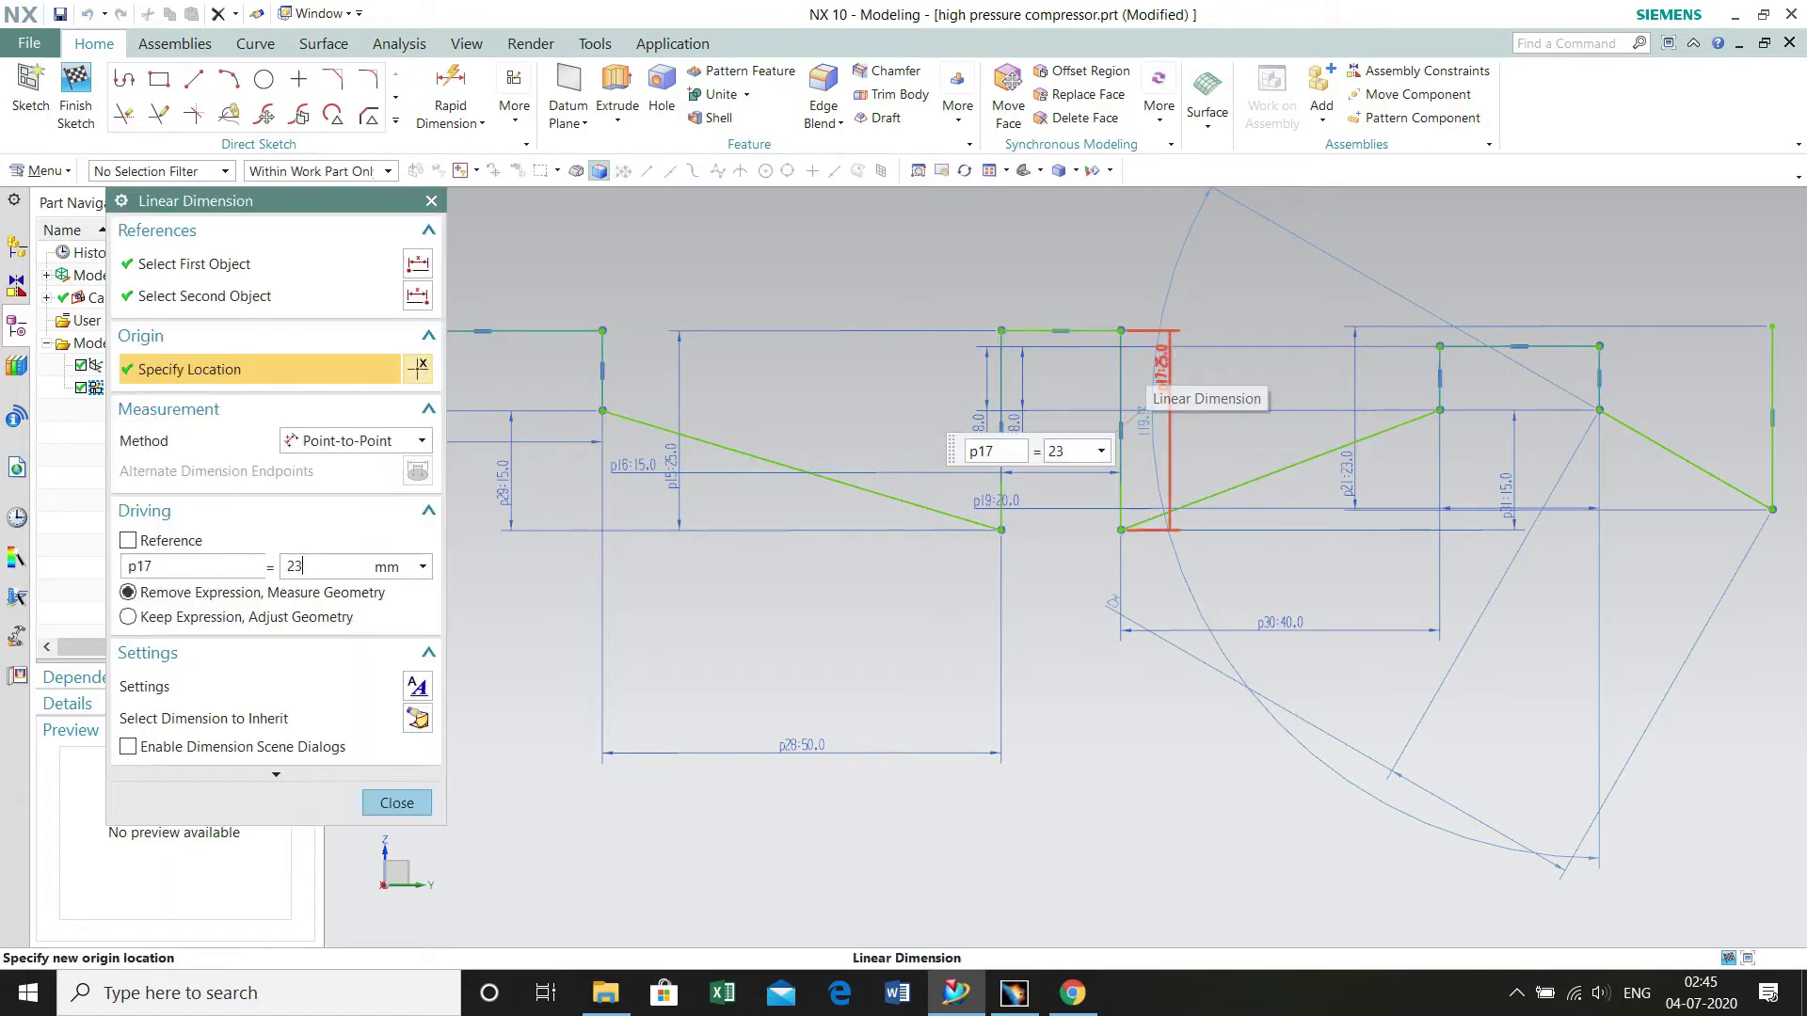
{"action": "type", "text": "23"}
{"action": "key", "text": "Return"}
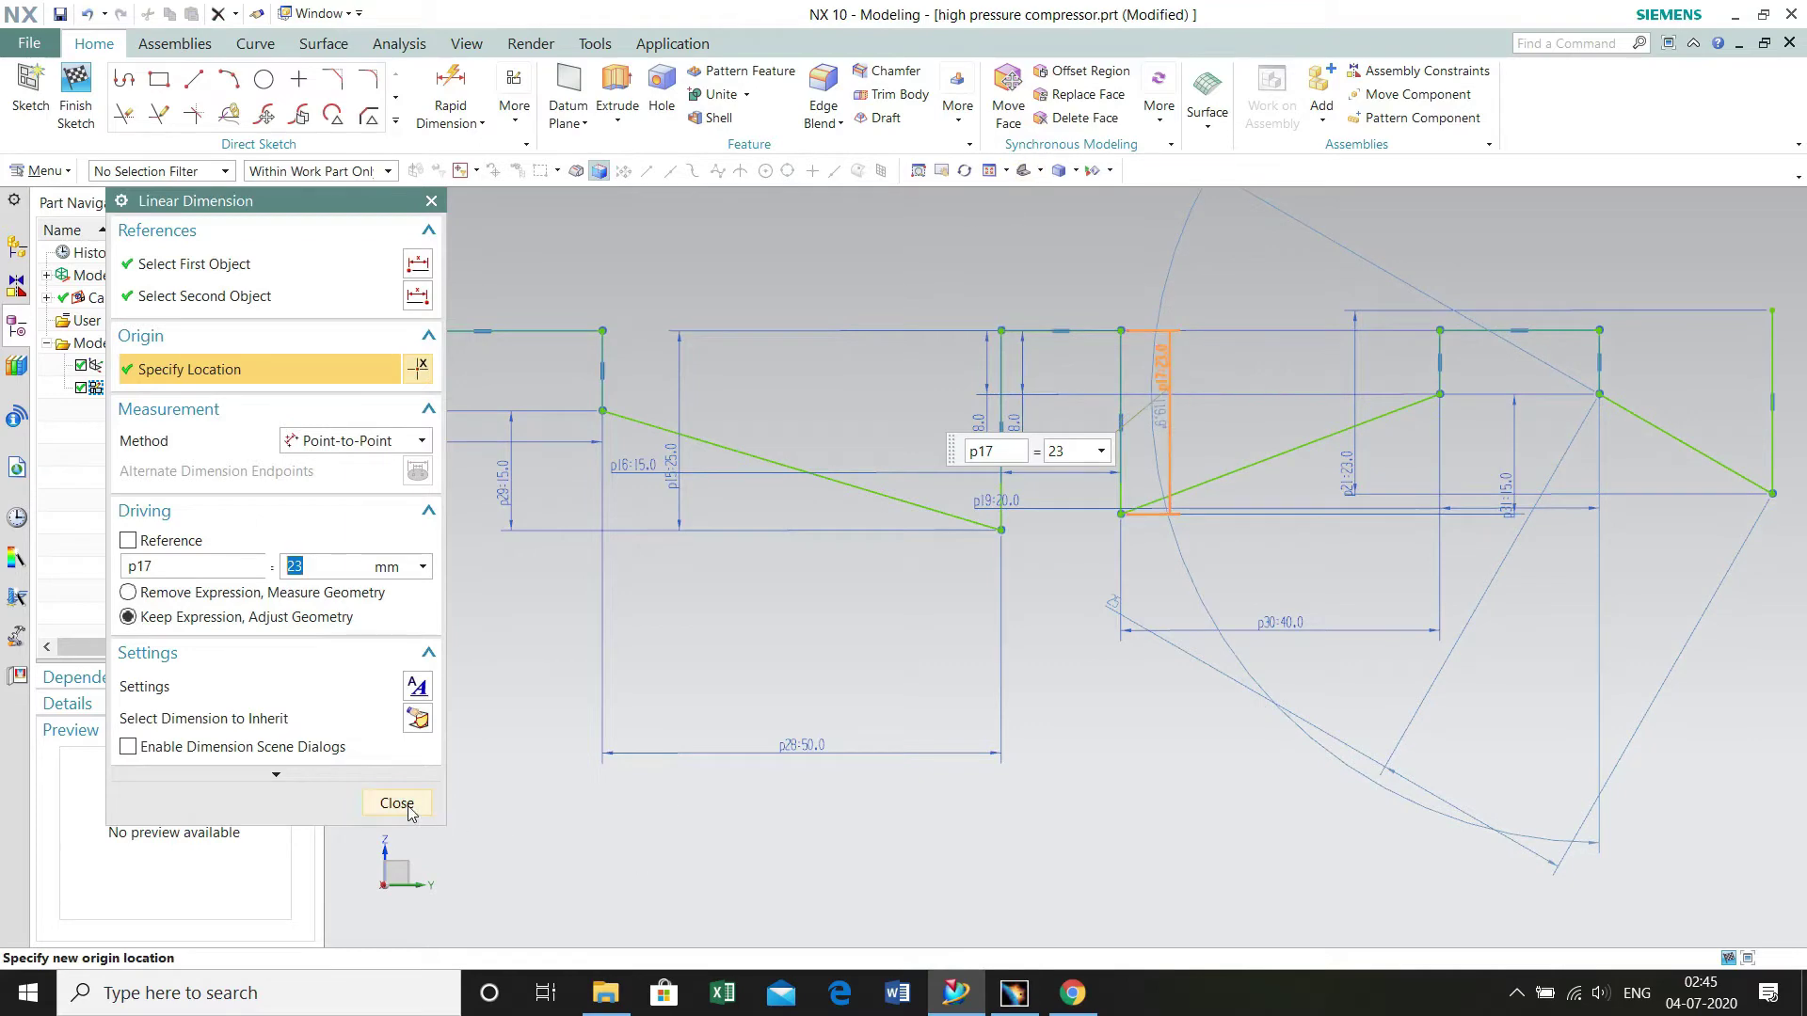
{"action": "left_click", "coordinate": [410, 811]}
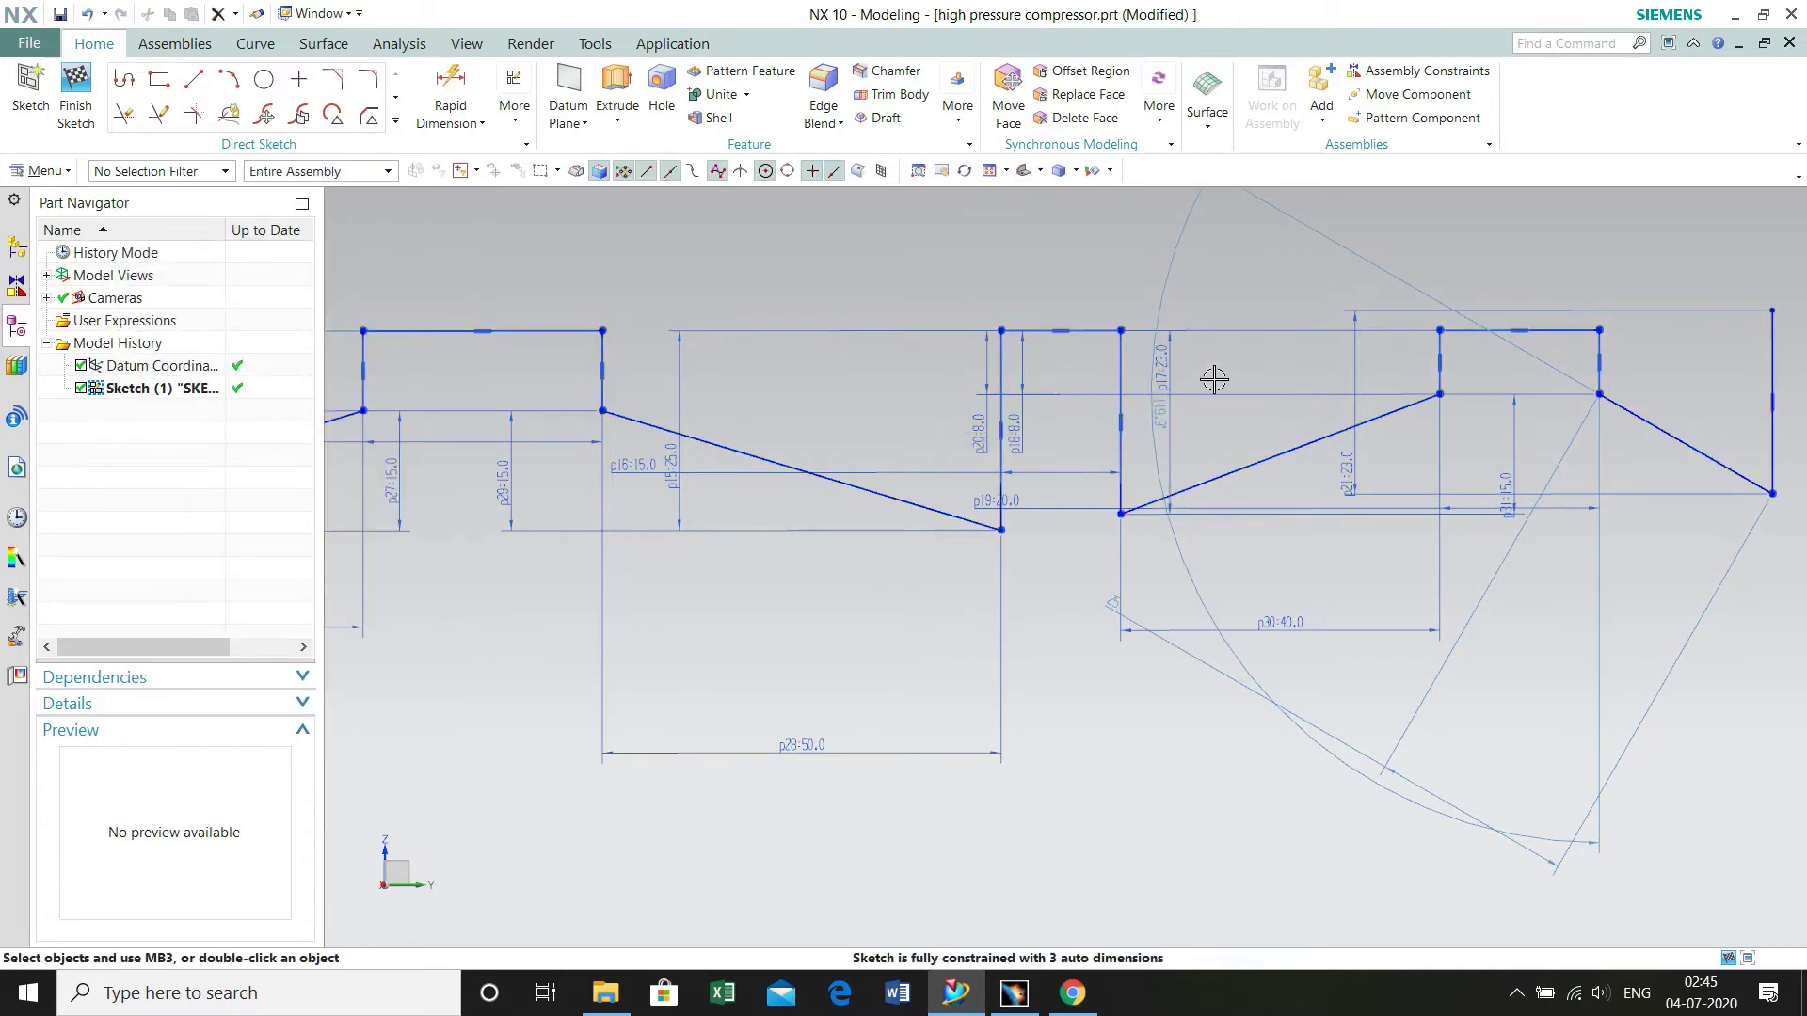
{"action": "scroll", "coordinate": [1486, 327], "scroll_direction": "down", "scroll_amount": 4}
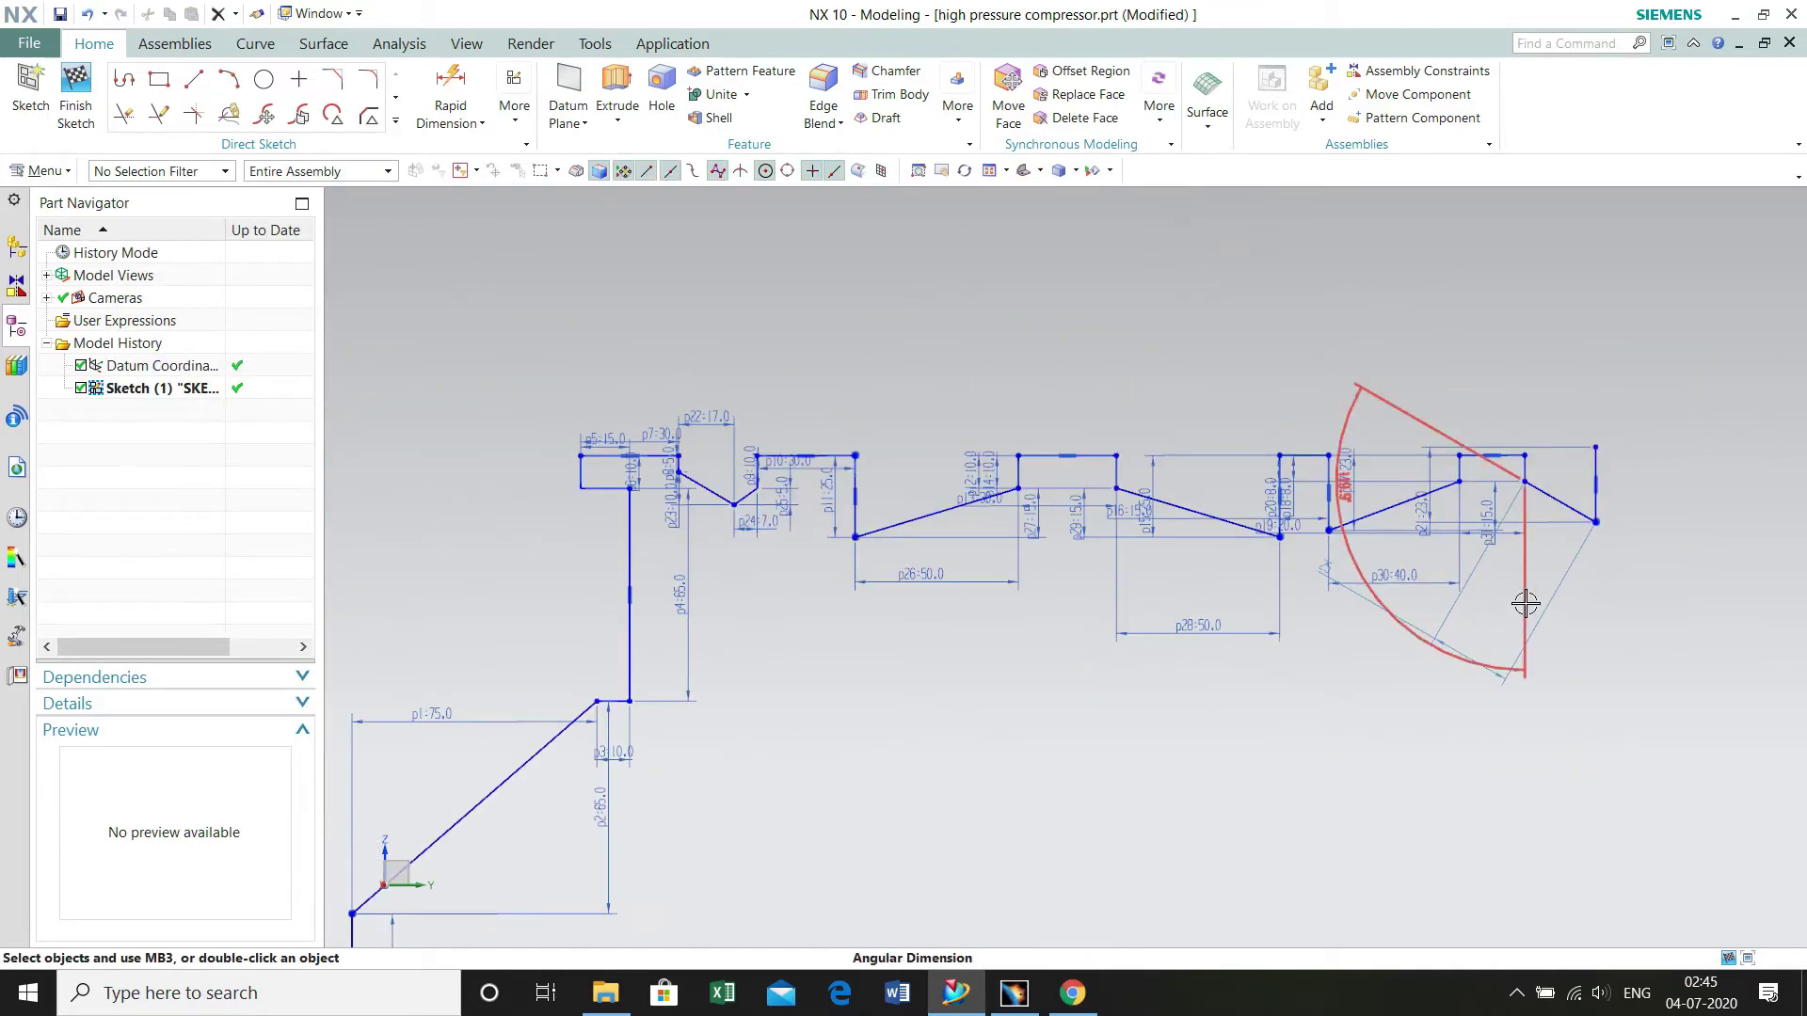
- Place a 40 horizontal dimension p32 across the right-end slope
{"action": "left_click", "coordinate": [451, 94]}
{"action": "left_click", "coordinate": [1524, 482]}
{"action": "left_click", "coordinate": [1599, 543]}
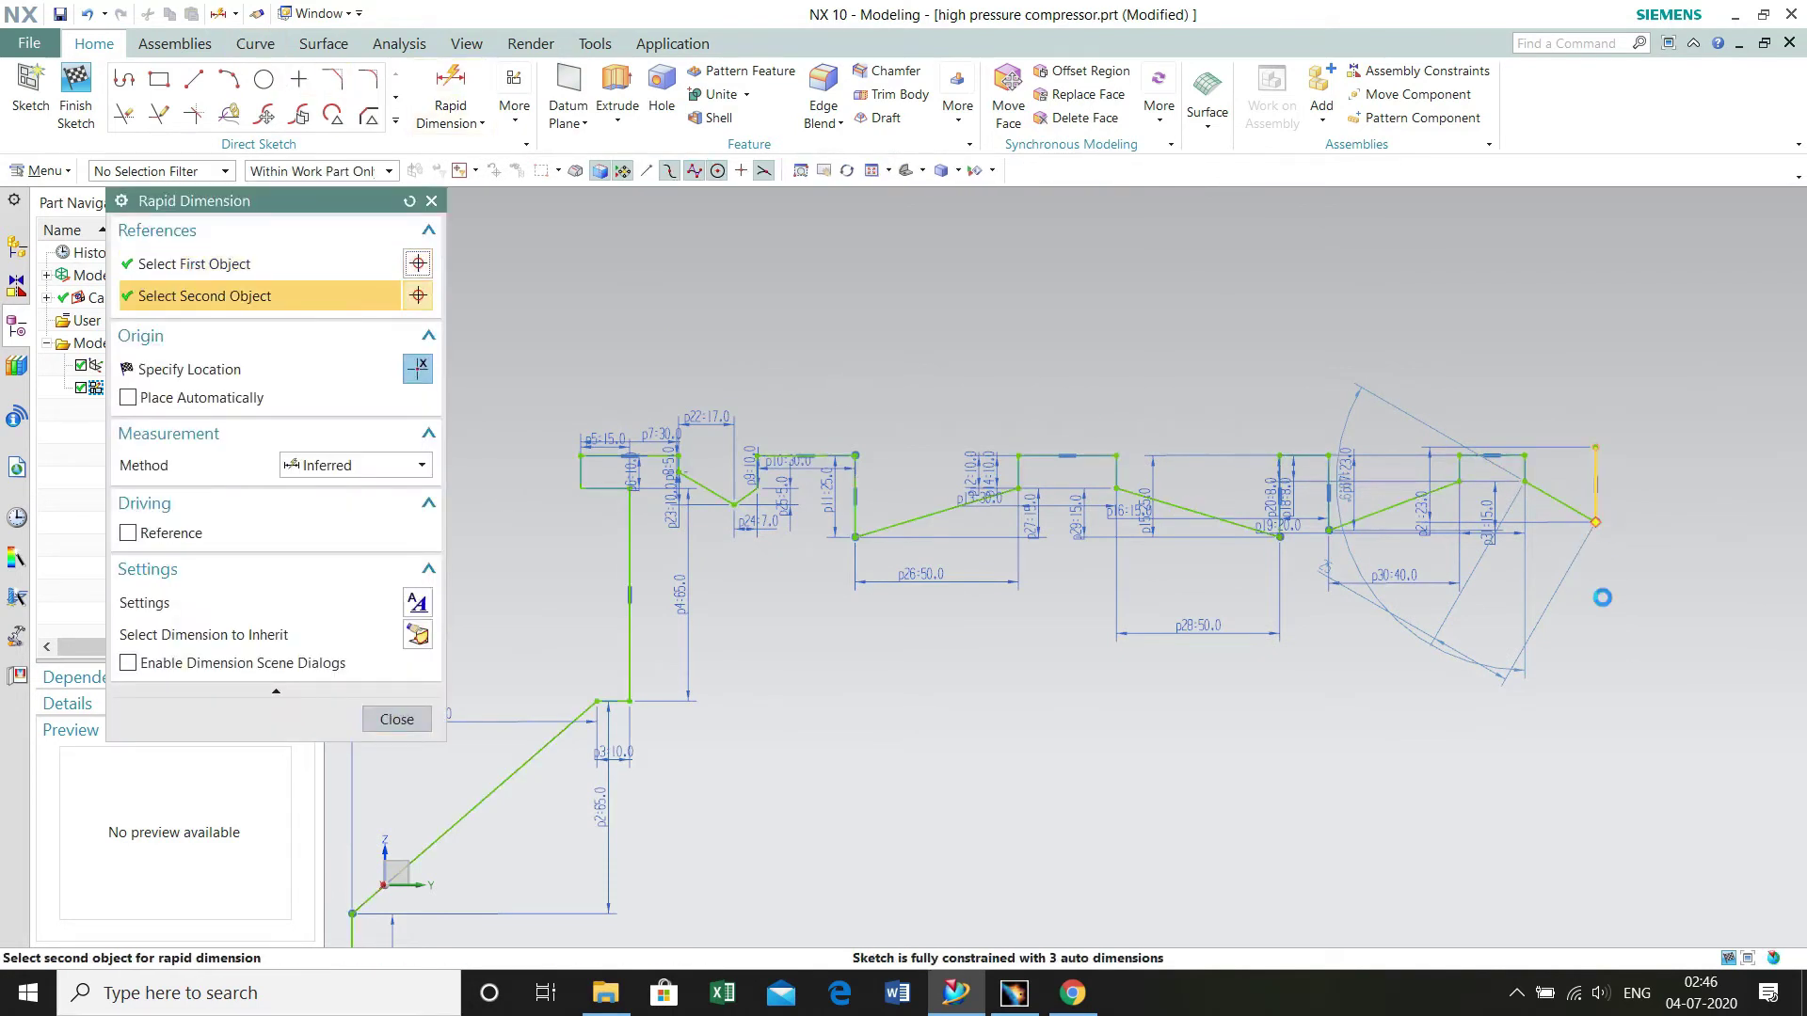
{"action": "left_click", "coordinate": [1581, 607]}
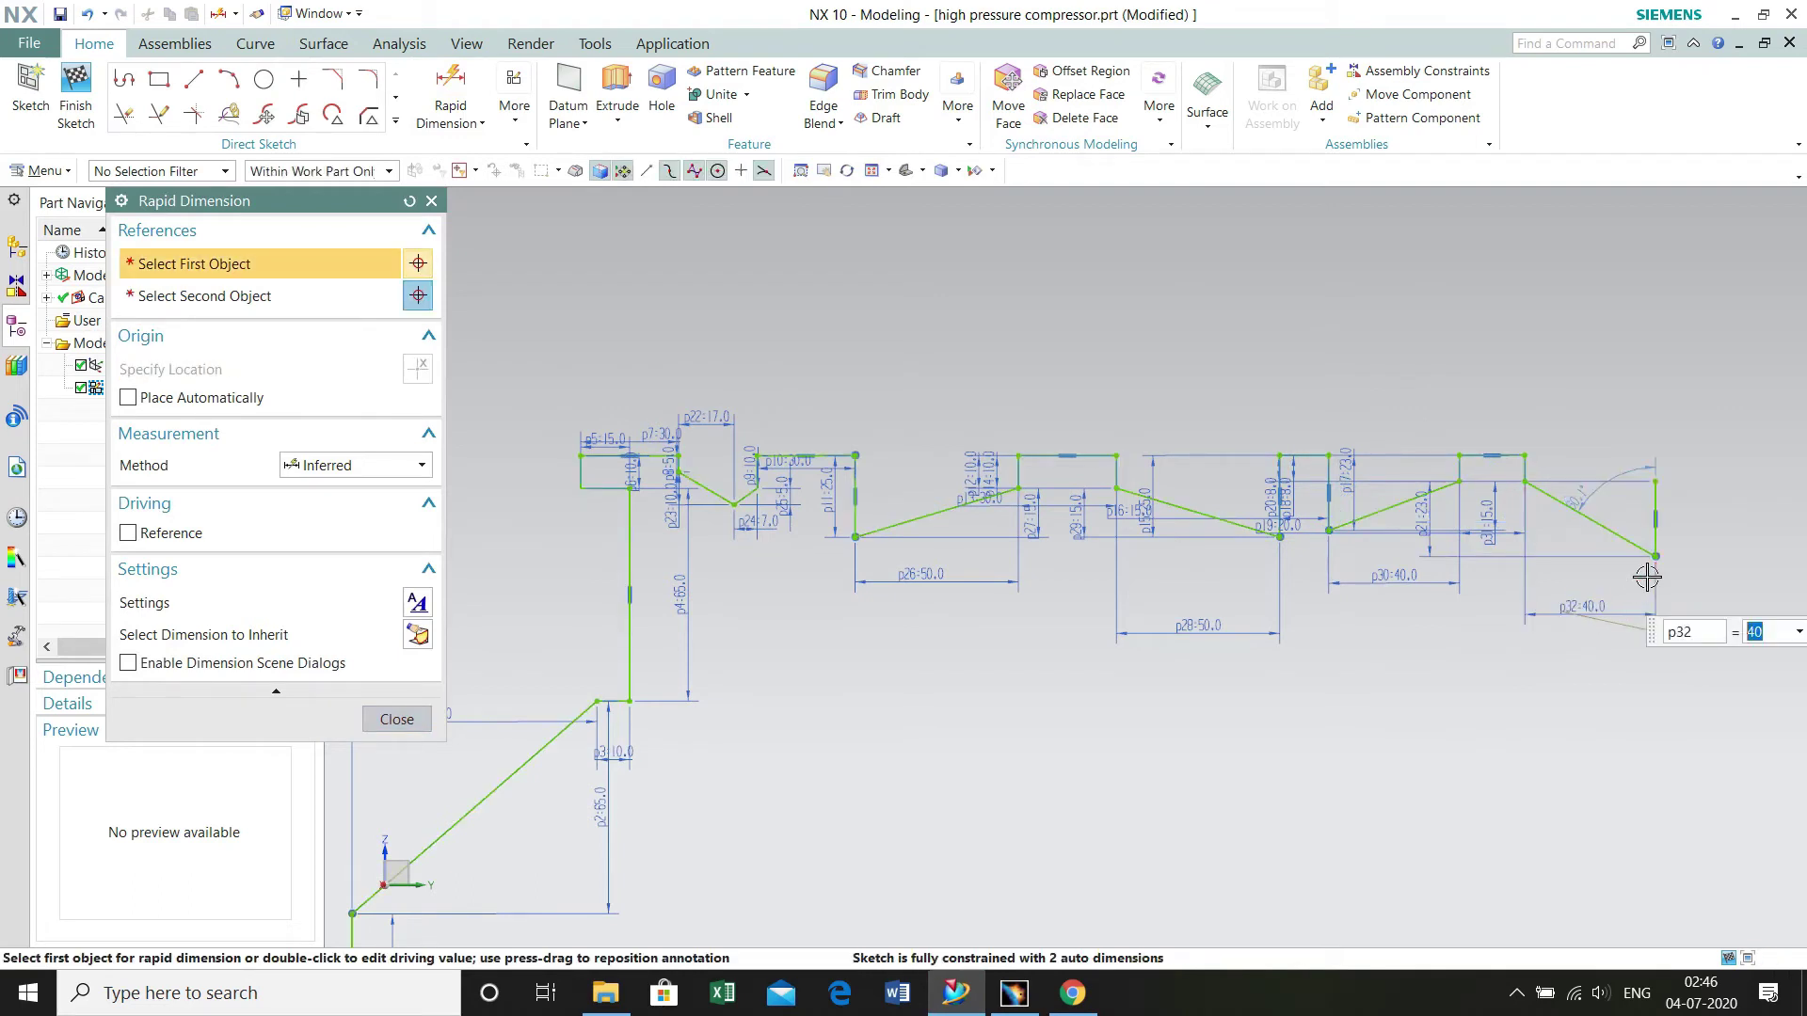
- Add a 15 height dimension p33 on the last step and exit dimensioning
{"action": "left_click", "coordinate": [1642, 555]}
{"action": "left_click", "coordinate": [1506, 505]}
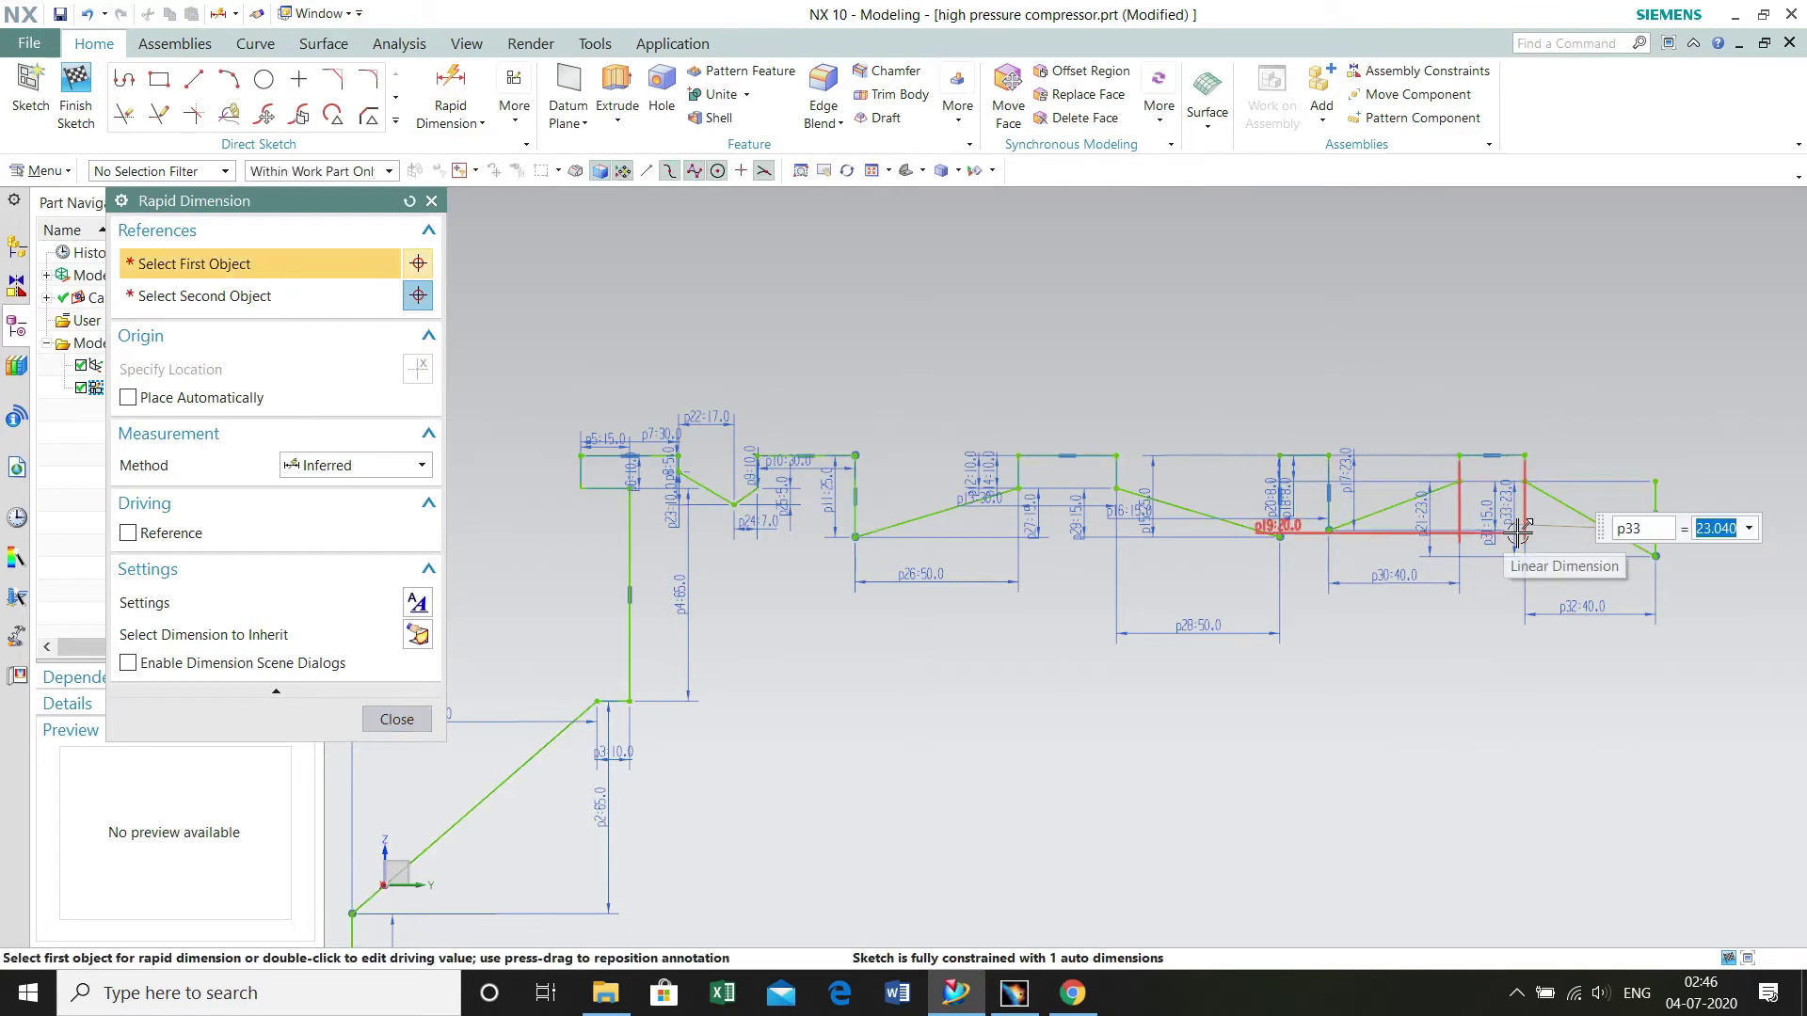
{"action": "type", "text": "15"}
{"action": "key", "text": "Return"}
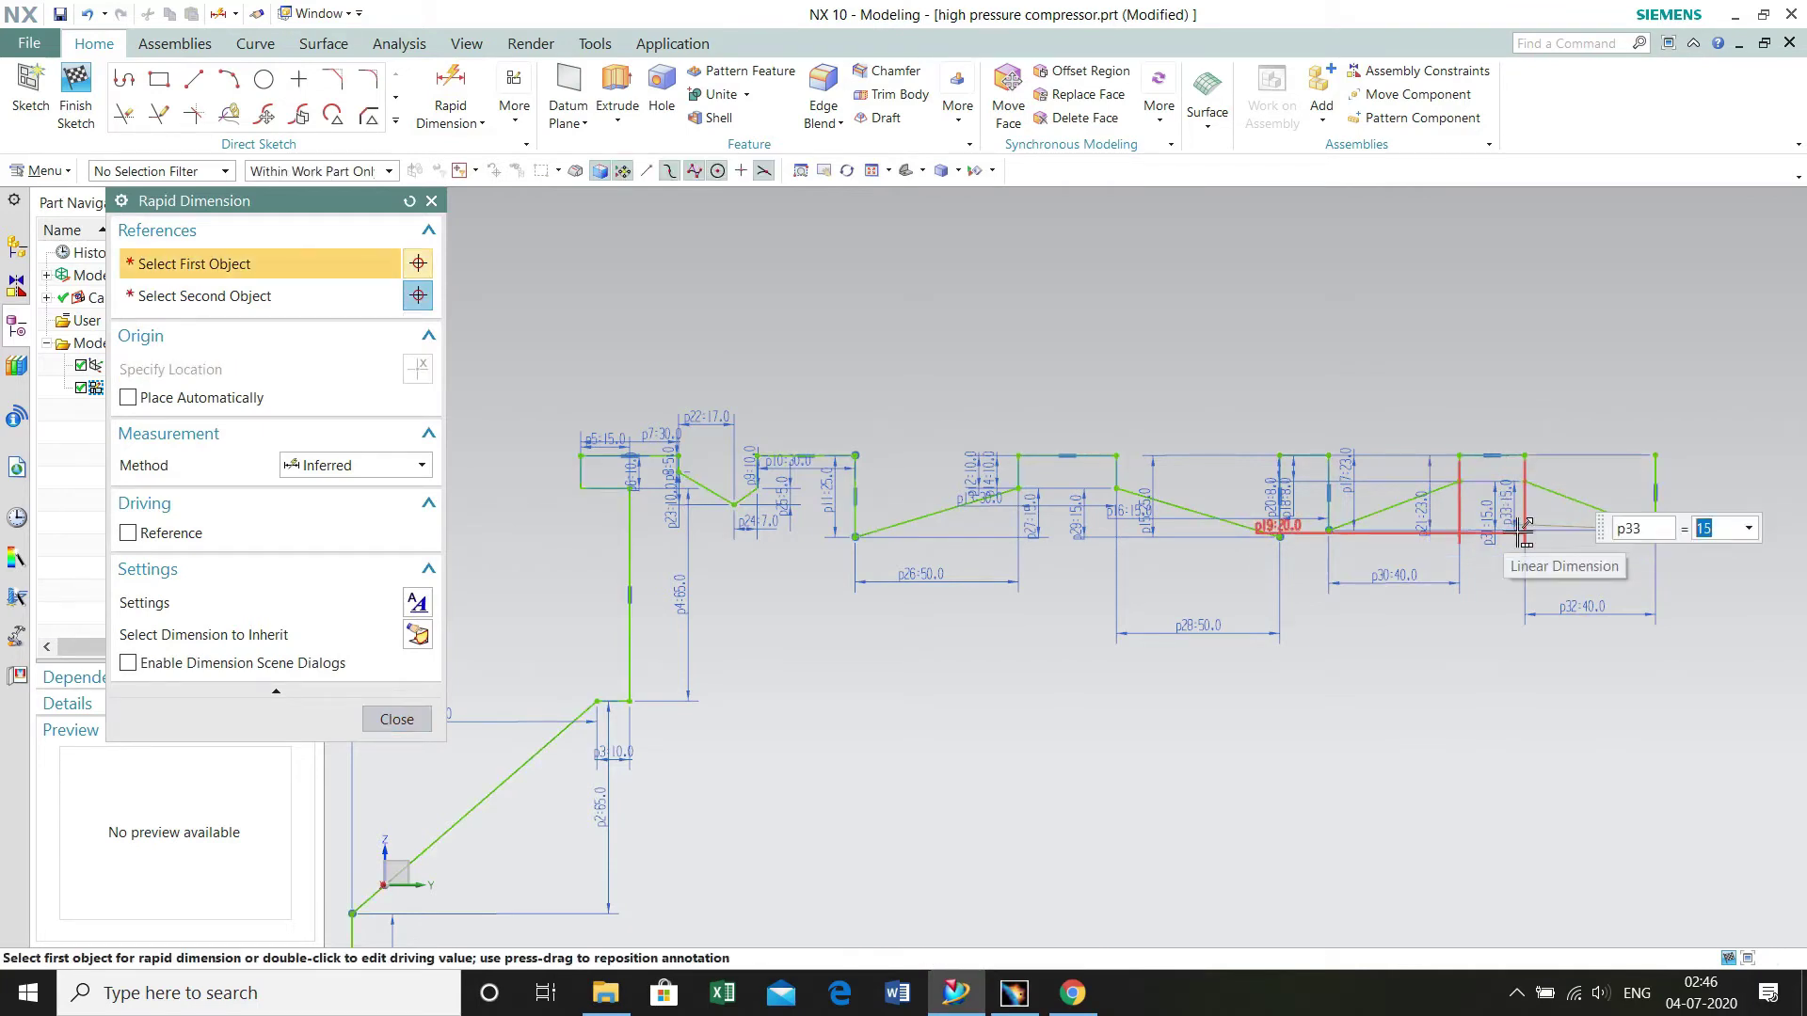
{"action": "left_click", "coordinate": [395, 720]}
{"action": "key", "text": "ctrl+q"}
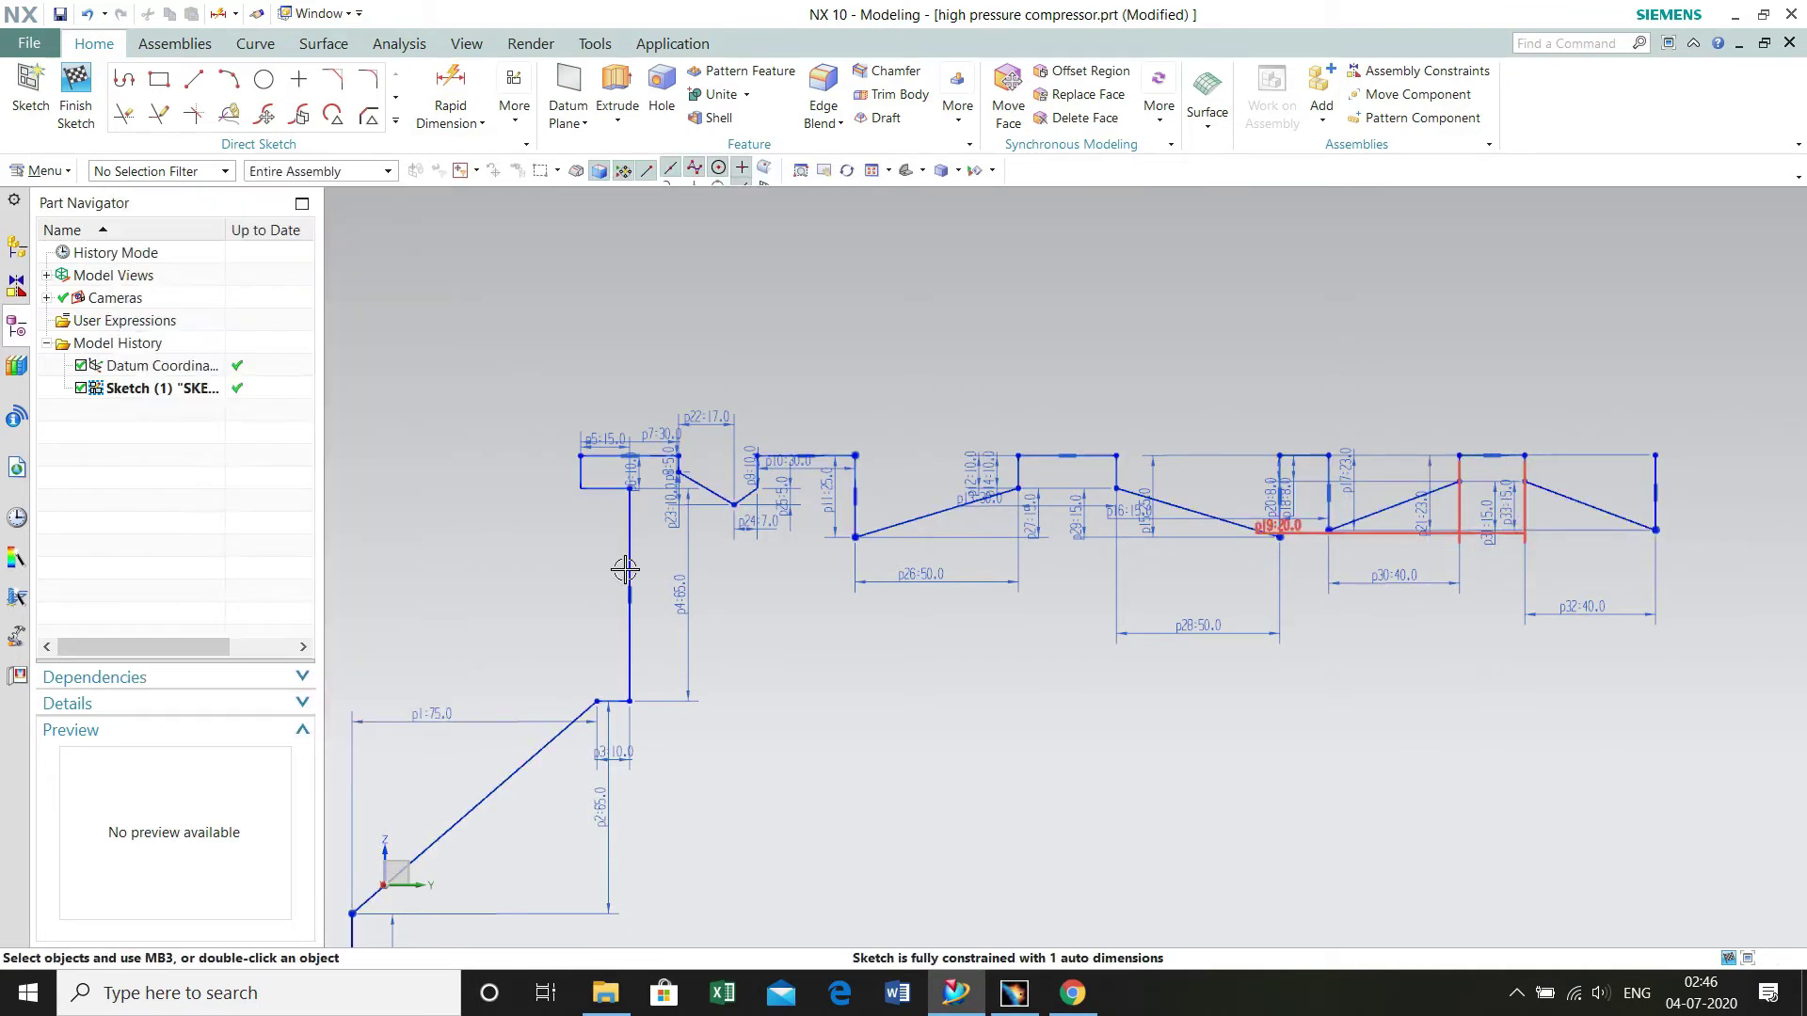
- Reposition dimension labels p0, p1, p4, p8, p10 and p12–p16 clear of the profile
{"action": "scroll", "coordinate": [763, 709], "scroll_direction": "up", "scroll_amount": 5}
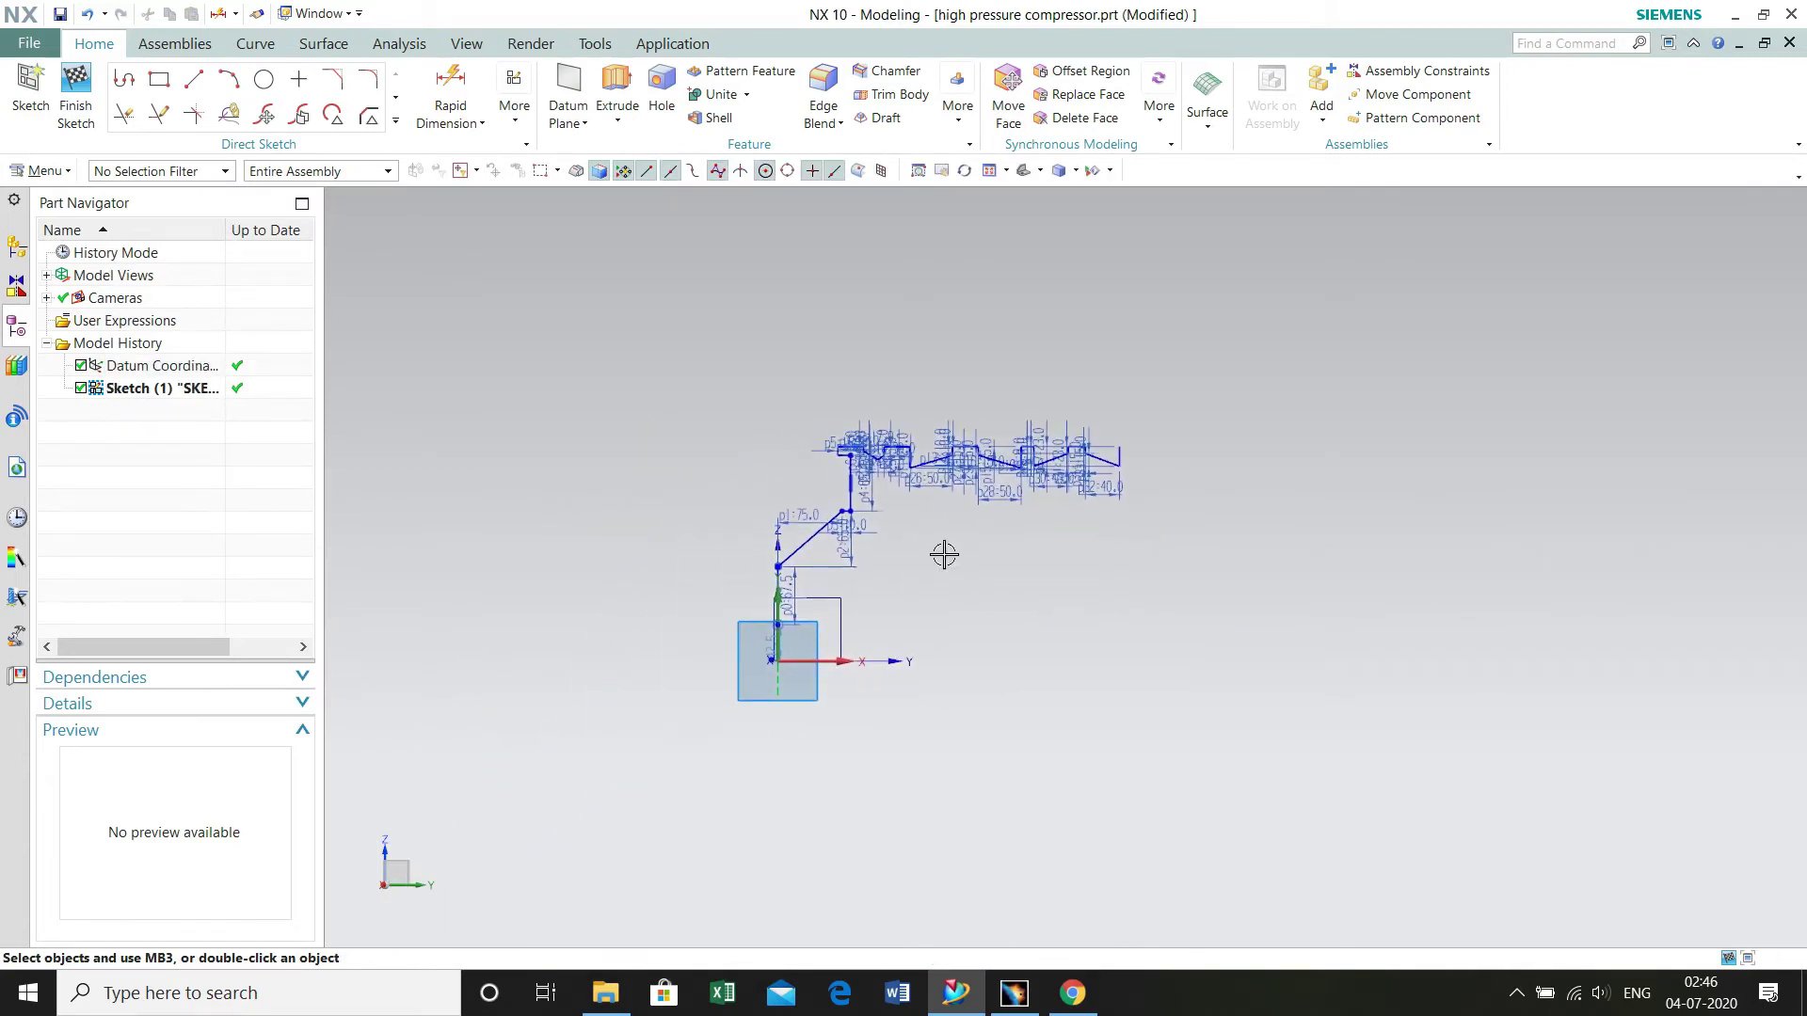
{"action": "left_click_drag", "start_coordinate": [647, 629], "coordinate": [515, 629]}
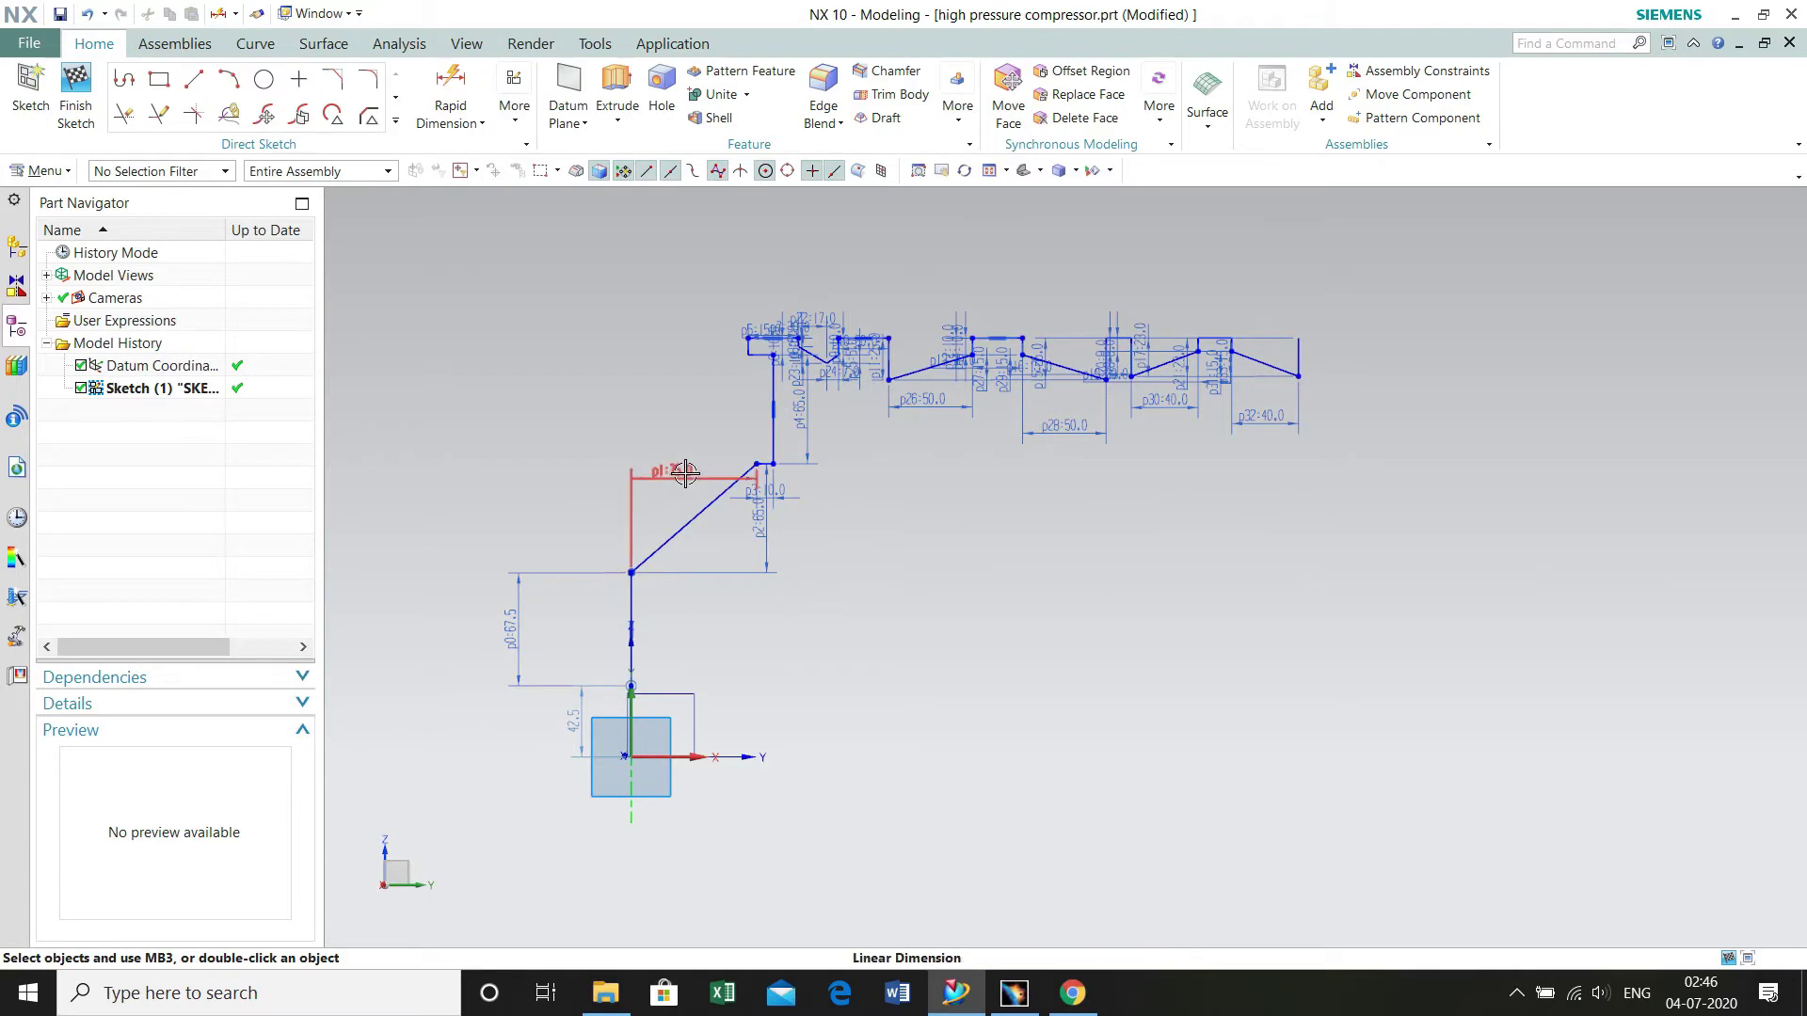
{"action": "left_click_drag", "start_coordinate": [687, 470], "coordinate": [685, 439]}
{"action": "left_click_drag", "start_coordinate": [800, 414], "coordinate": [745, 415]}
{"action": "scroll", "coordinate": [754, 339], "scroll_direction": "up", "scroll_amount": 3}
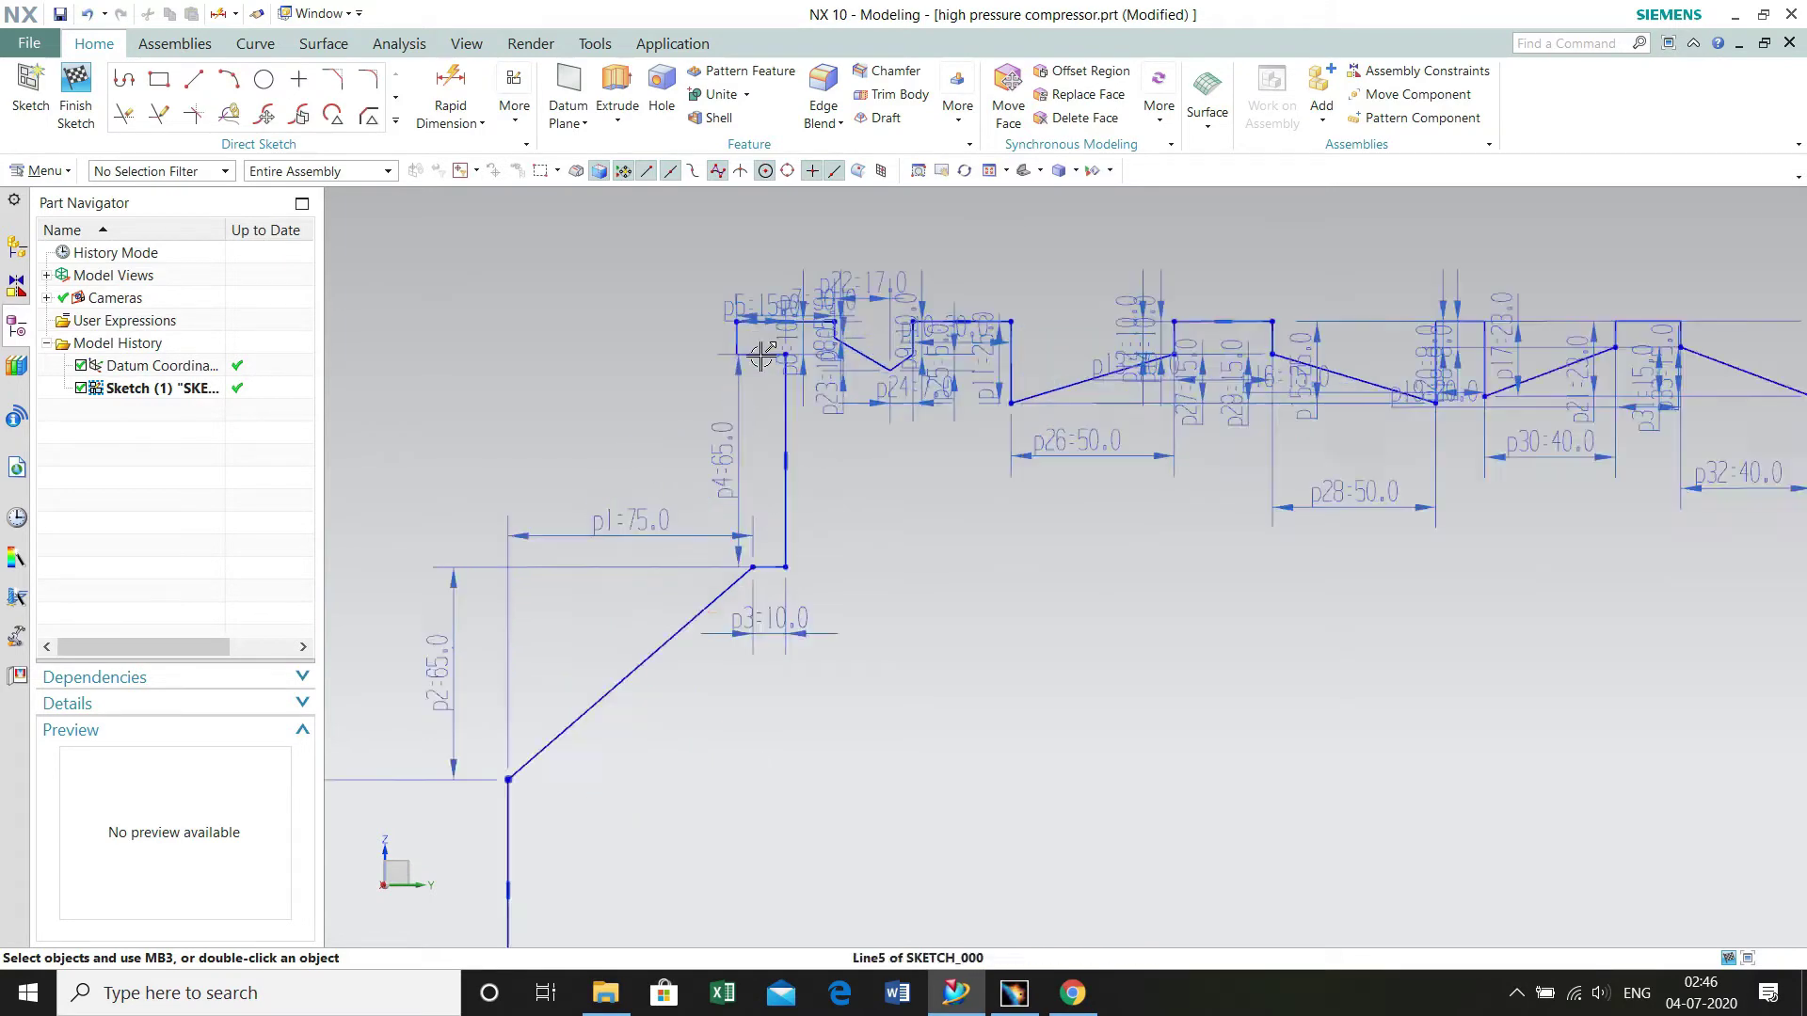
{"action": "left_click_drag", "start_coordinate": [824, 325], "coordinate": [830, 265]}
{"action": "mouse_move", "coordinate": [903, 336]}
{"action": "left_mouse_down"}
{"action": "mouse_move", "coordinate": [973, 323]}
{"action": "mouse_move", "coordinate": [1028, 417]}
{"action": "mouse_move", "coordinate": [920, 428]}
{"action": "left_mouse_up"}
{"action": "left_click_drag", "start_coordinate": [1250, 329], "coordinate": [1242, 266]}
{"action": "left_click_drag", "start_coordinate": [1443, 325], "coordinate": [1442, 266]}
{"action": "left_click_drag", "start_coordinate": [1261, 361], "coordinate": [1372, 265]}
{"action": "left_click_drag", "start_coordinate": [1452, 378], "coordinate": [1609, 250]}
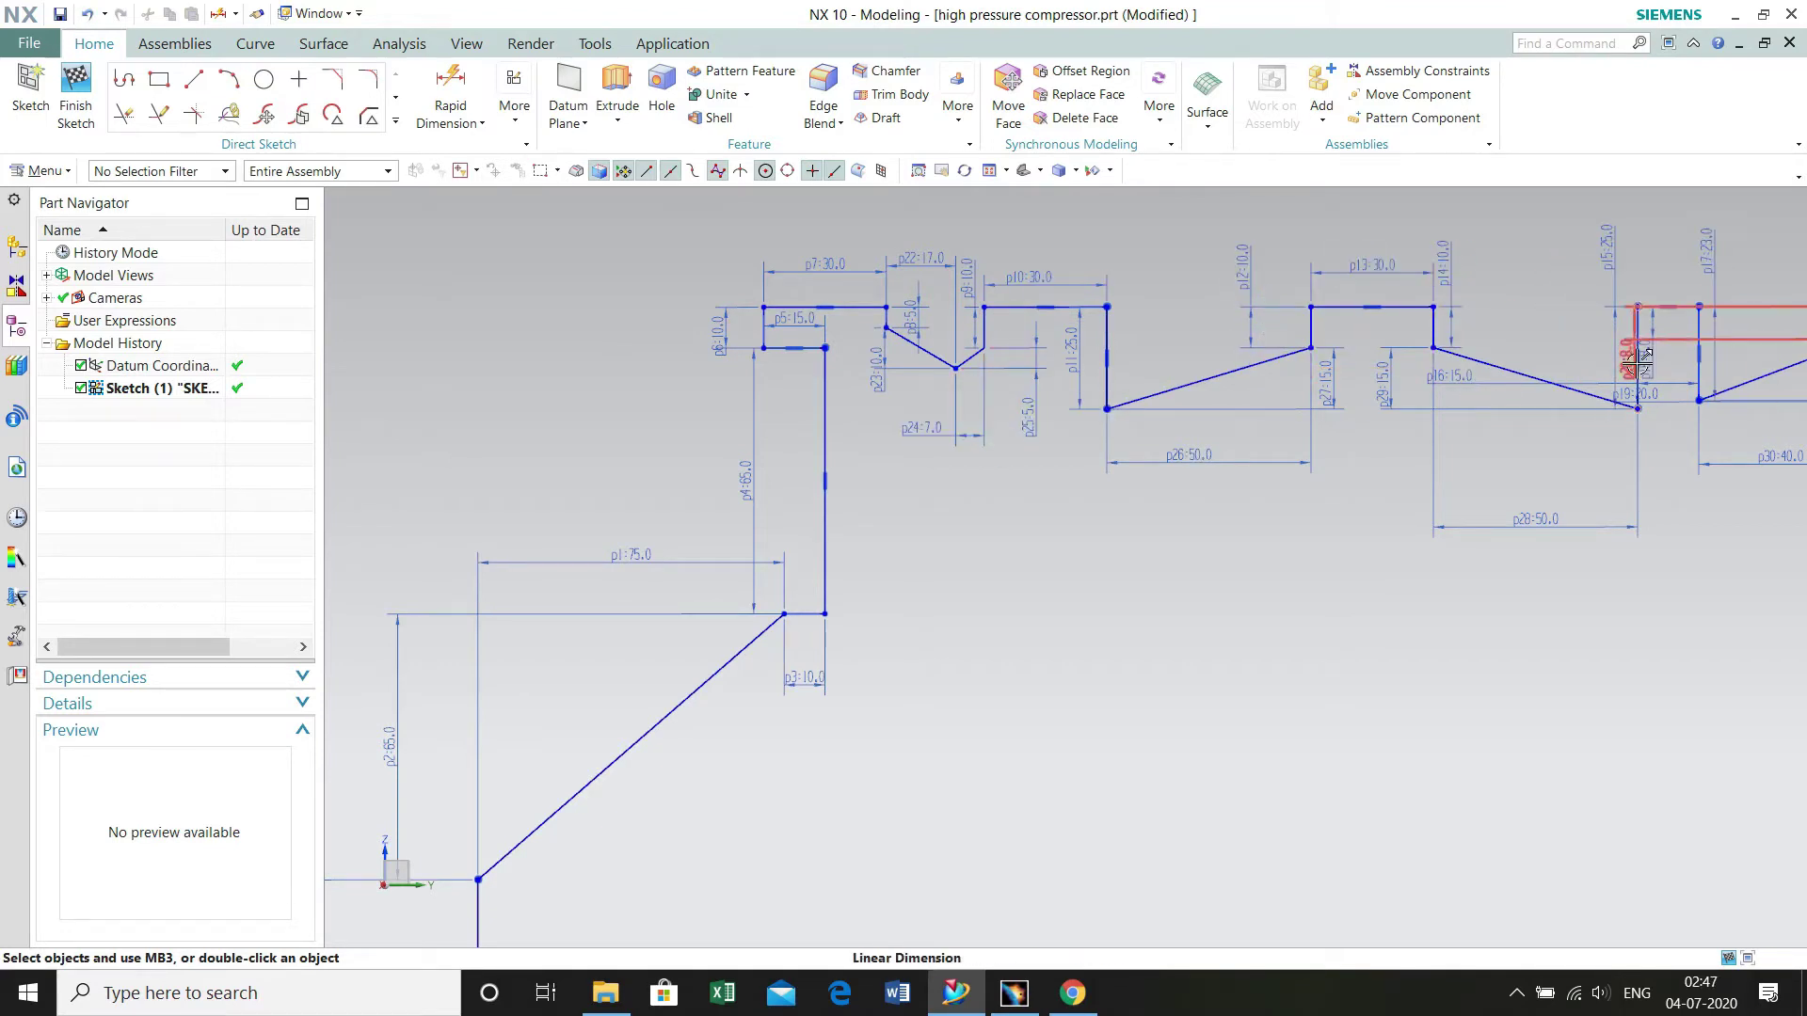
- Move p21 (23.0) beside the right vertical edge and view the whole profile
{"action": "middle_click_drag", "start_coordinate": [1770, 586], "coordinate": [1110, 596], "text": "shift"}
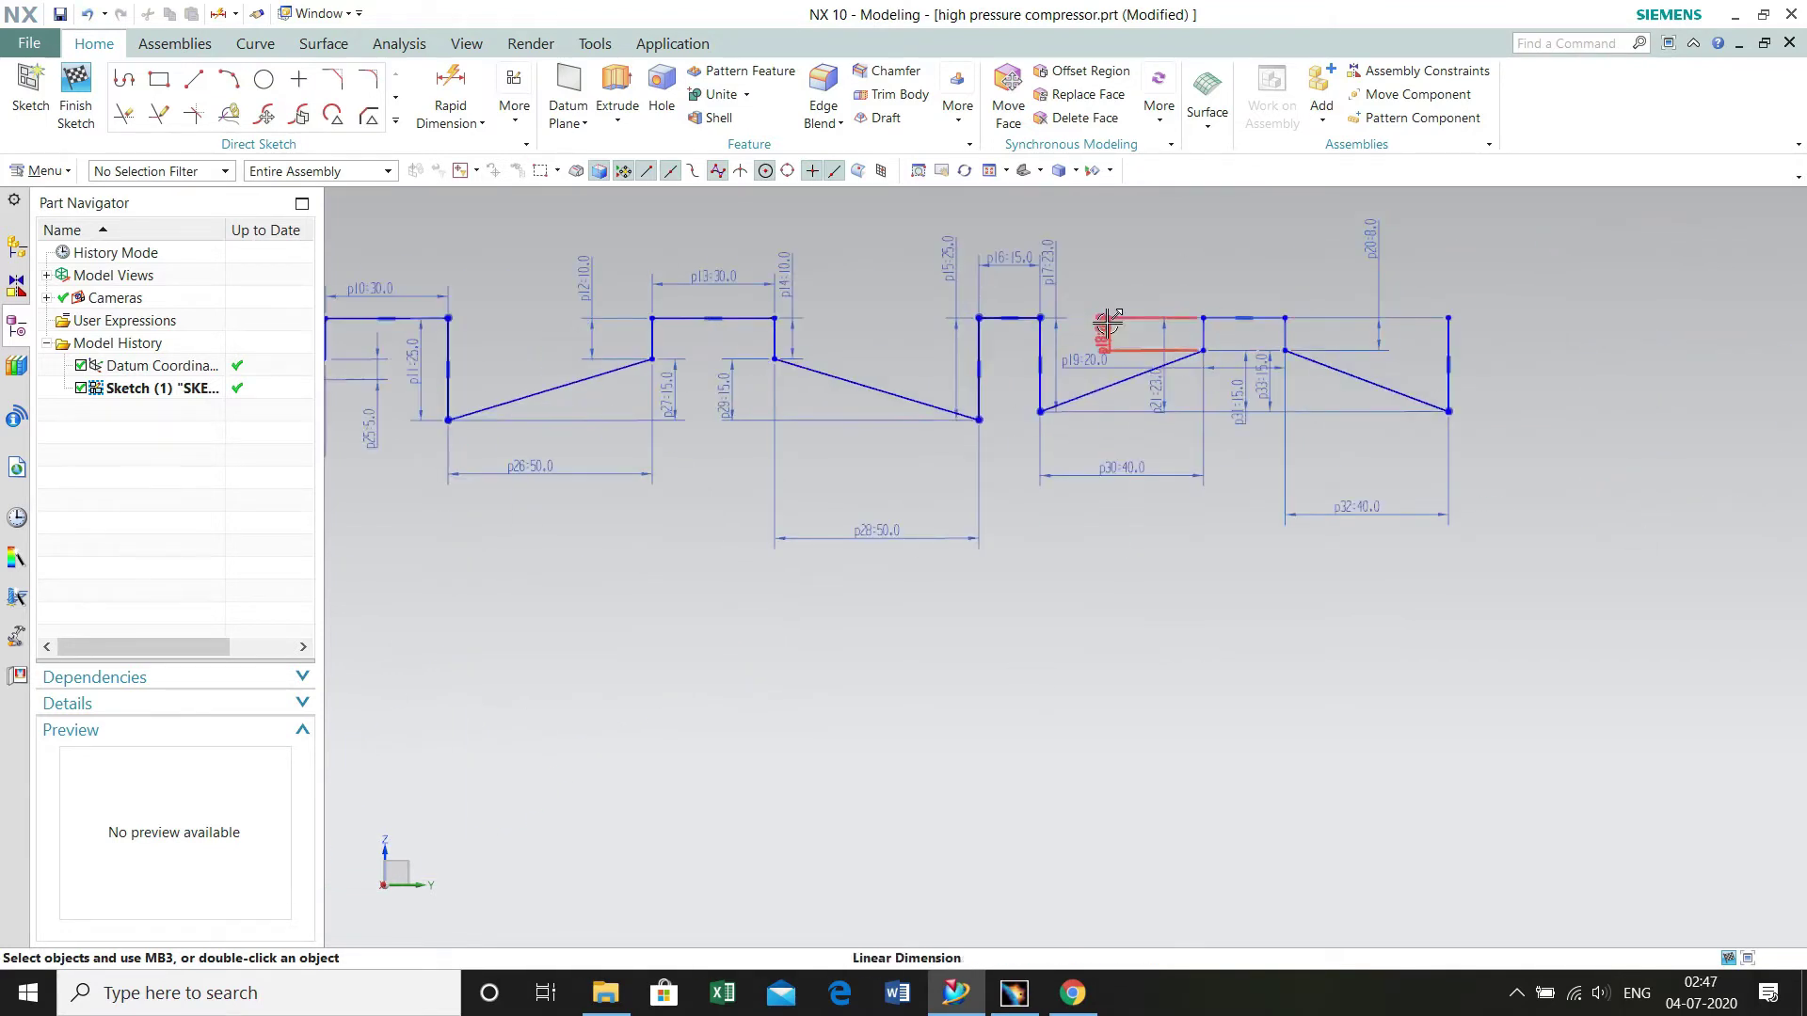
{"action": "left_click_drag", "start_coordinate": [1171, 367], "coordinate": [1426, 259]}
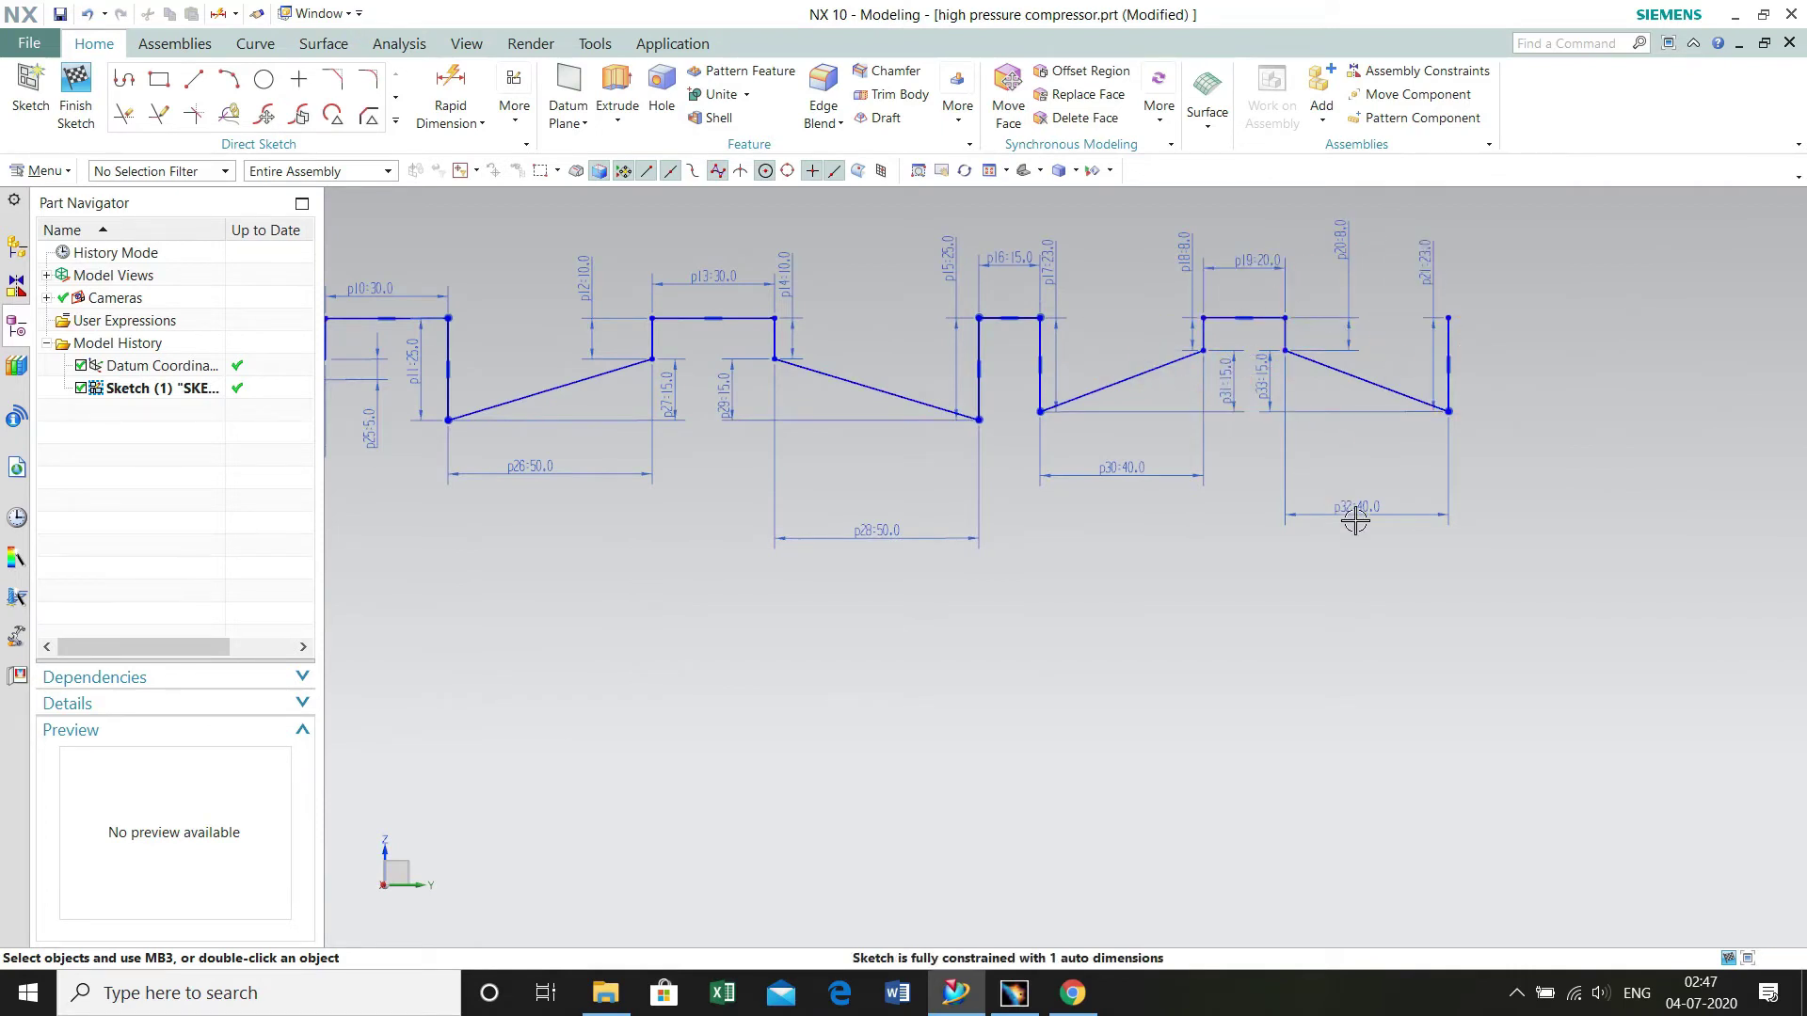
{"action": "mouse_move", "coordinate": [1267, 484]}
{"action": "middle_mouse_down", "text": "shift"}
{"action": "mouse_move", "coordinate": [865, 693]}
{"action": "mouse_move", "coordinate": [714, 723]}
{"action": "mouse_move", "coordinate": [898, 650]}
{"action": "mouse_move", "coordinate": [977, 532]}
{"action": "middle_mouse_up", "text": "shift"}
{"action": "scroll", "coordinate": [1098, 525], "scroll_direction": "up", "scroll_amount": 1}
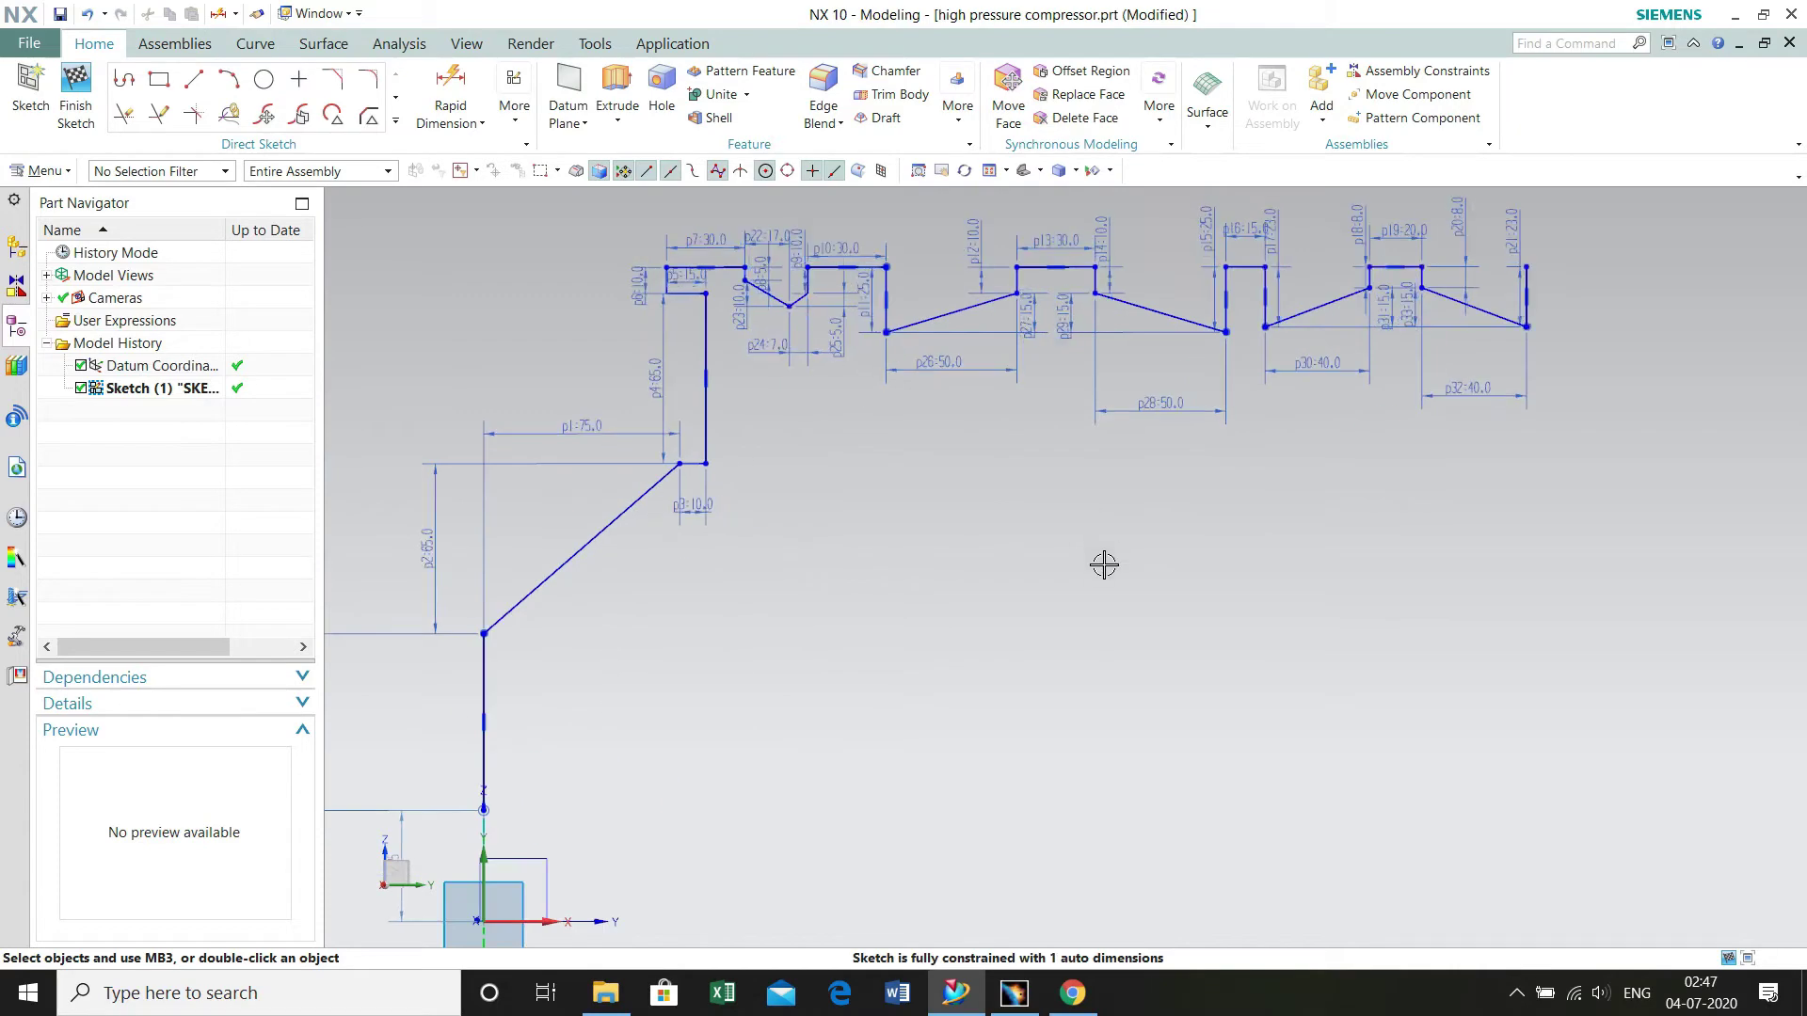
{"action": "scroll", "coordinate": [1082, 534], "scroll_direction": "up", "scroll_amount": 3}
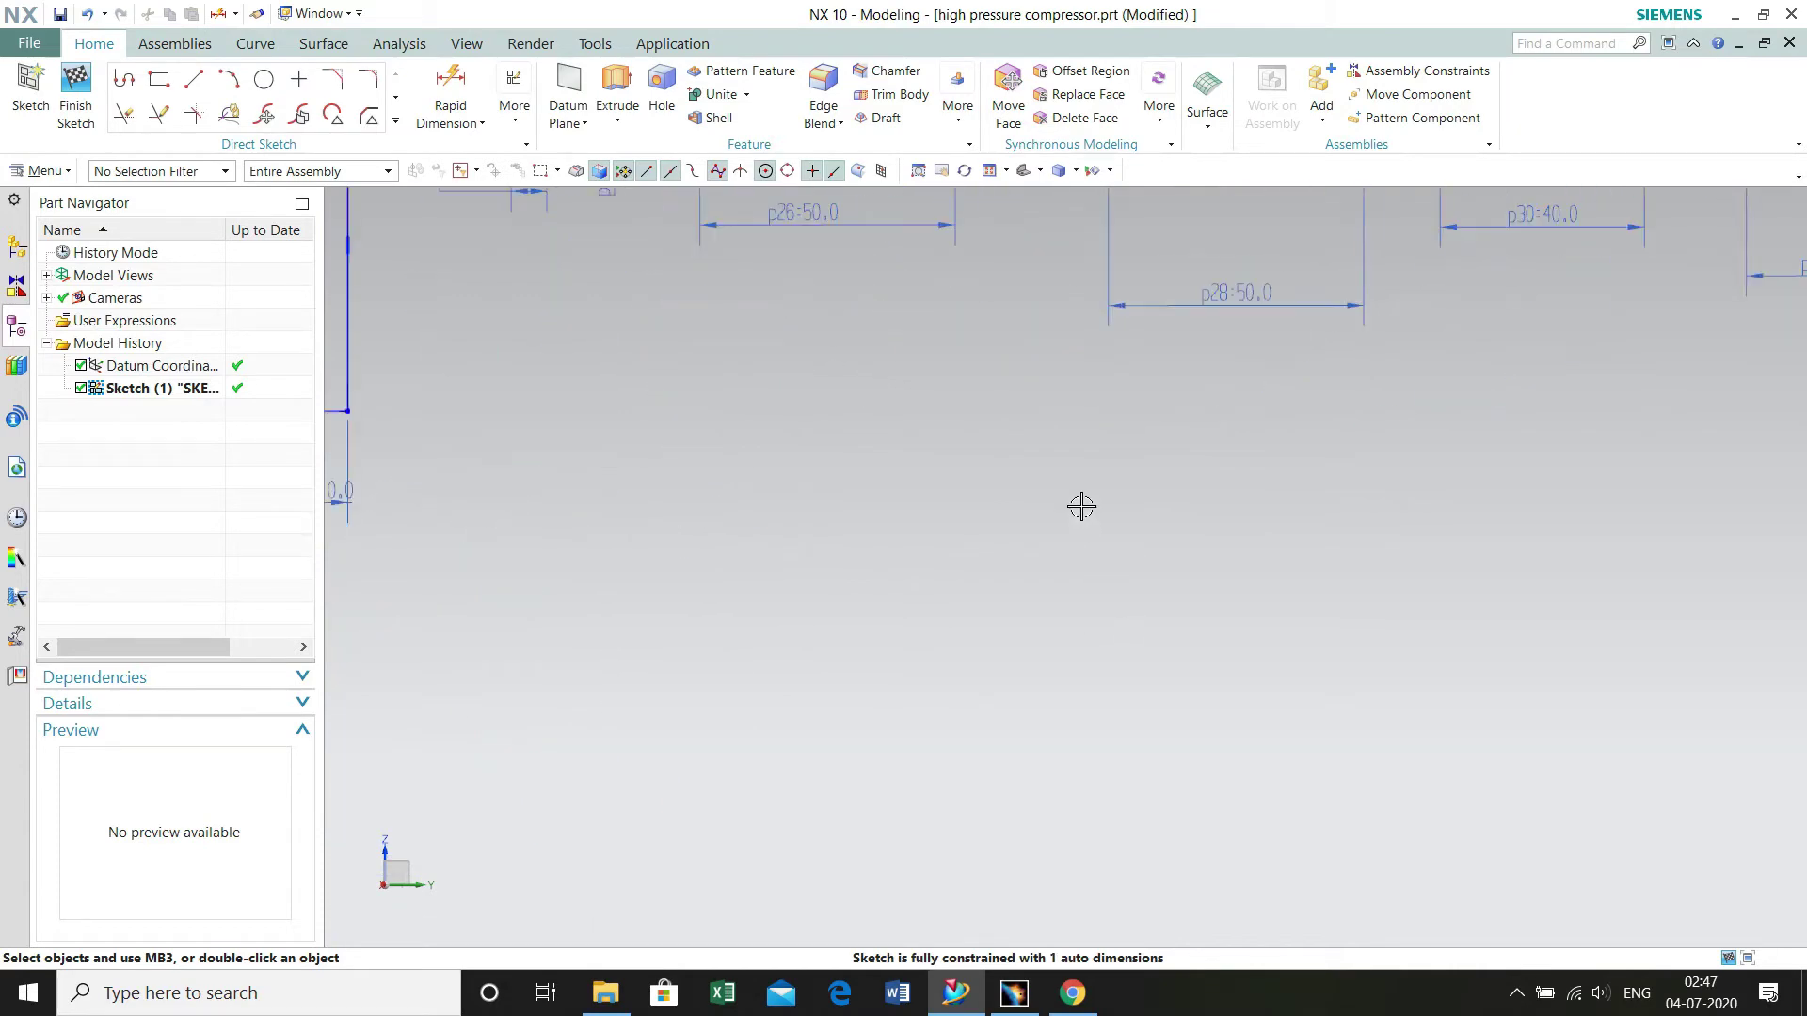
{"action": "scroll", "coordinate": [1149, 770], "scroll_direction": "down", "scroll_amount": 4}
{"action": "scroll", "coordinate": [1057, 693], "scroll_direction": "up", "scroll_amount": 3}
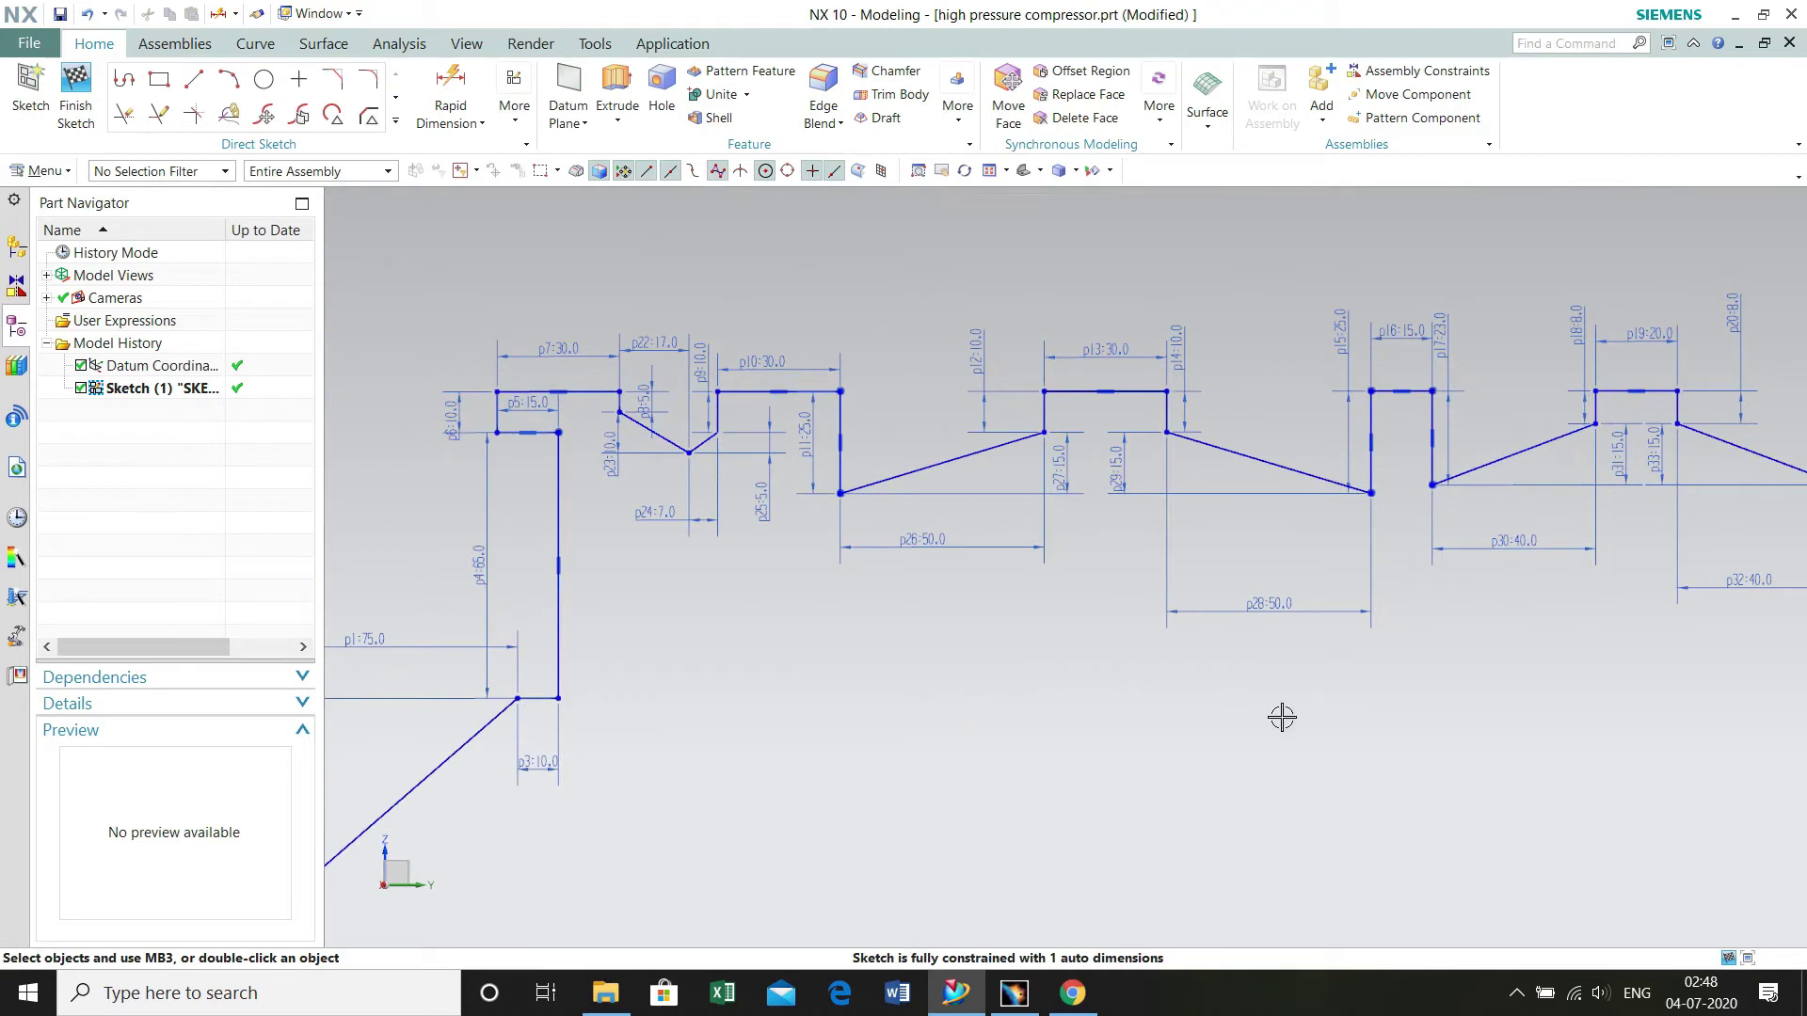
{"action": "scroll", "coordinate": [1309, 726], "scroll_direction": "down", "scroll_amount": 3}
{"action": "scroll", "coordinate": [1061, 702], "scroll_direction": "up", "scroll_amount": 3}
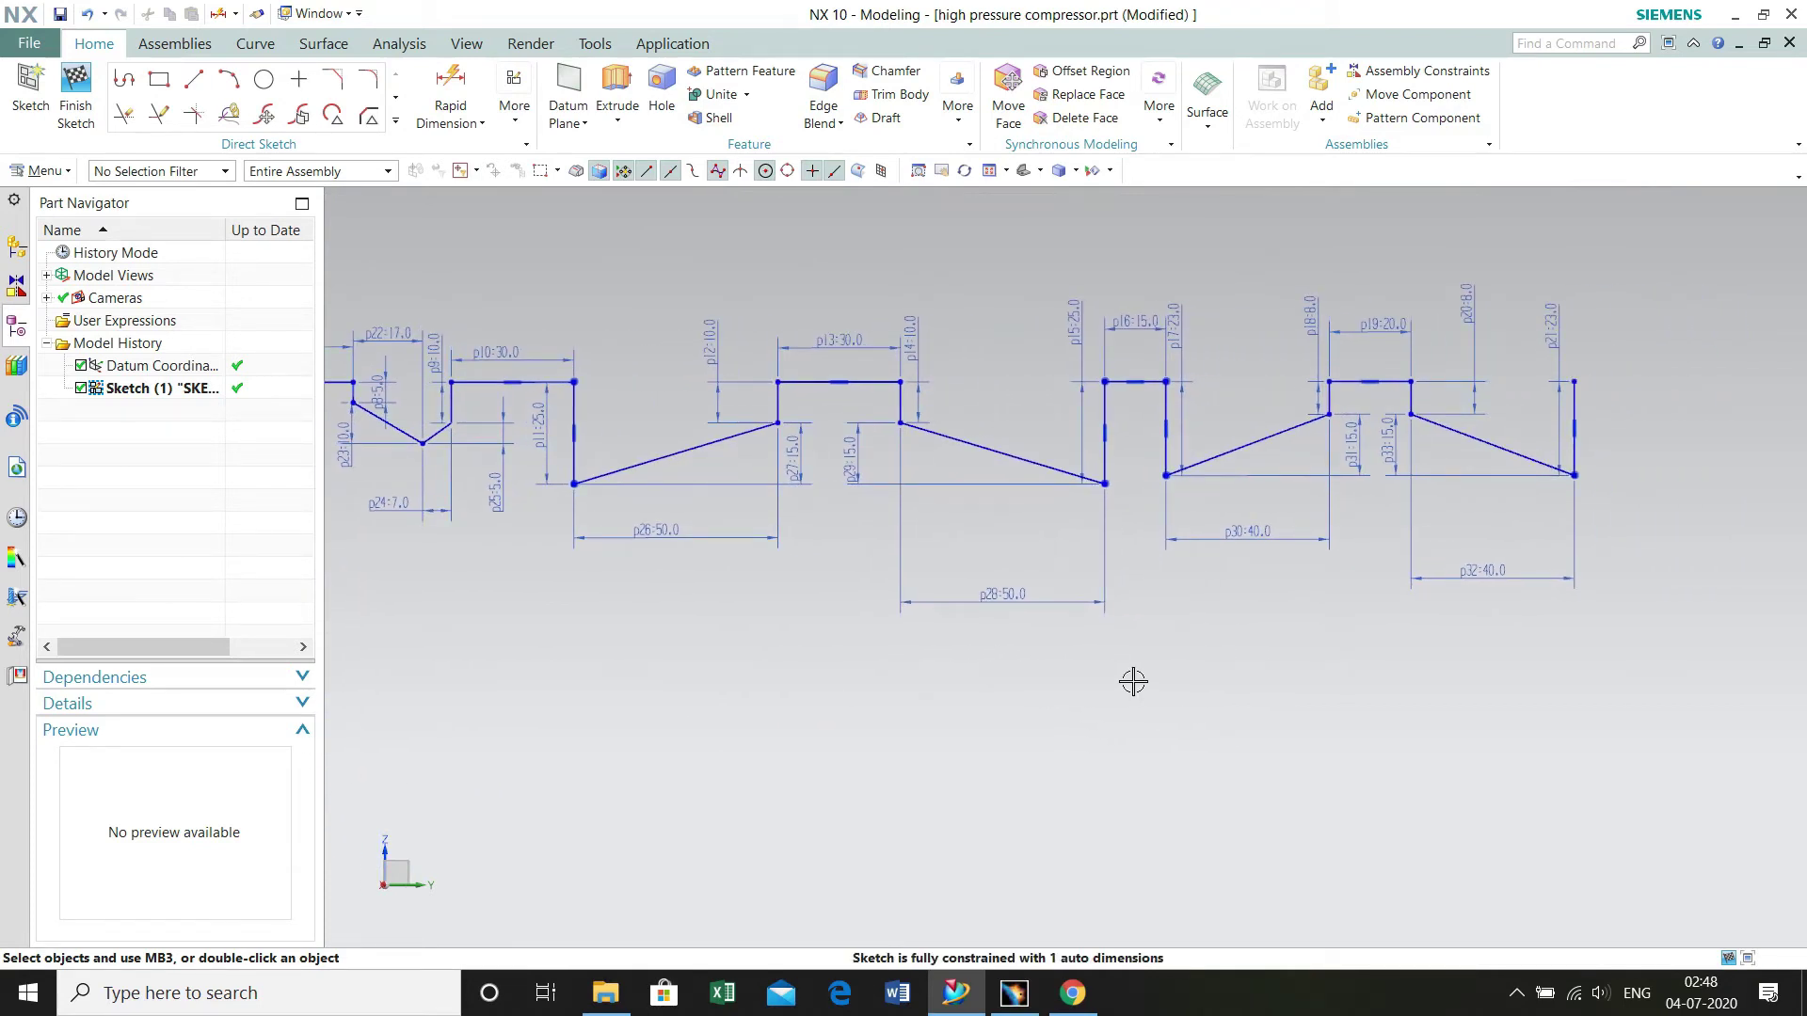
- From the right end, draw a 15 horizontal, 25 vertical drop and 26-long line at 13°
{"action": "left_click", "coordinate": [126, 83]}
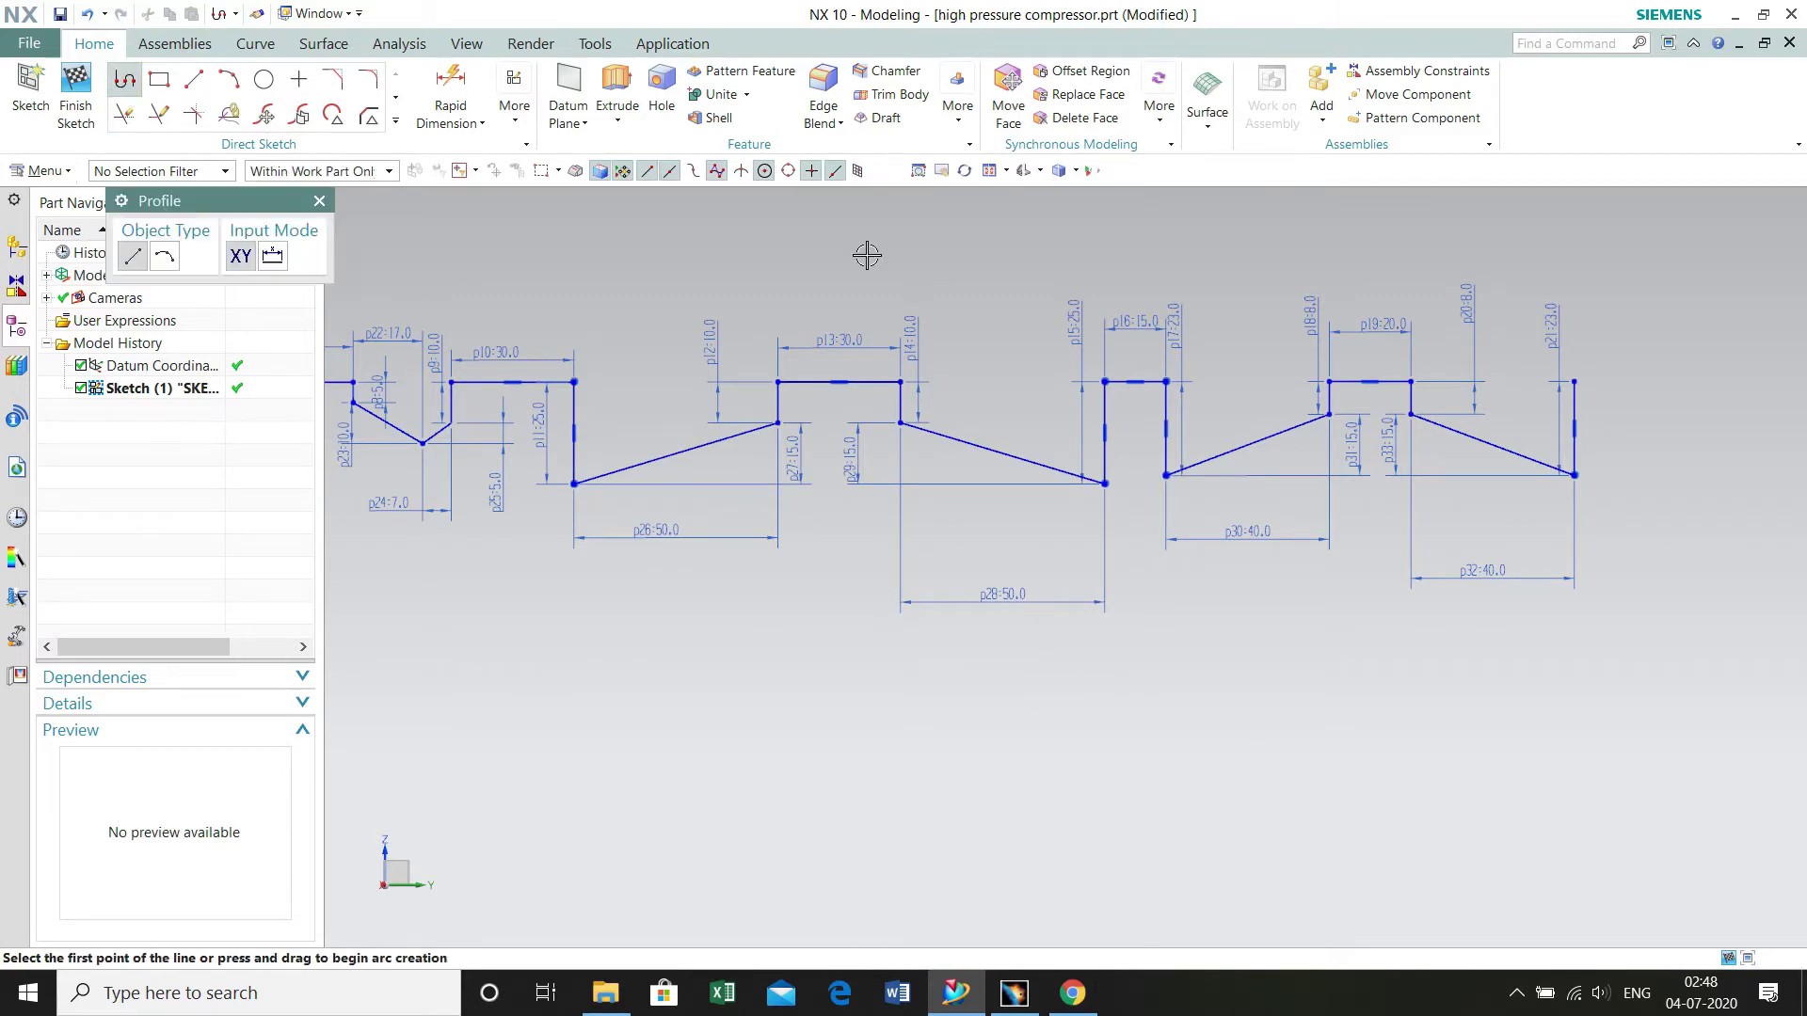
{"action": "left_click", "coordinate": [1574, 381]}
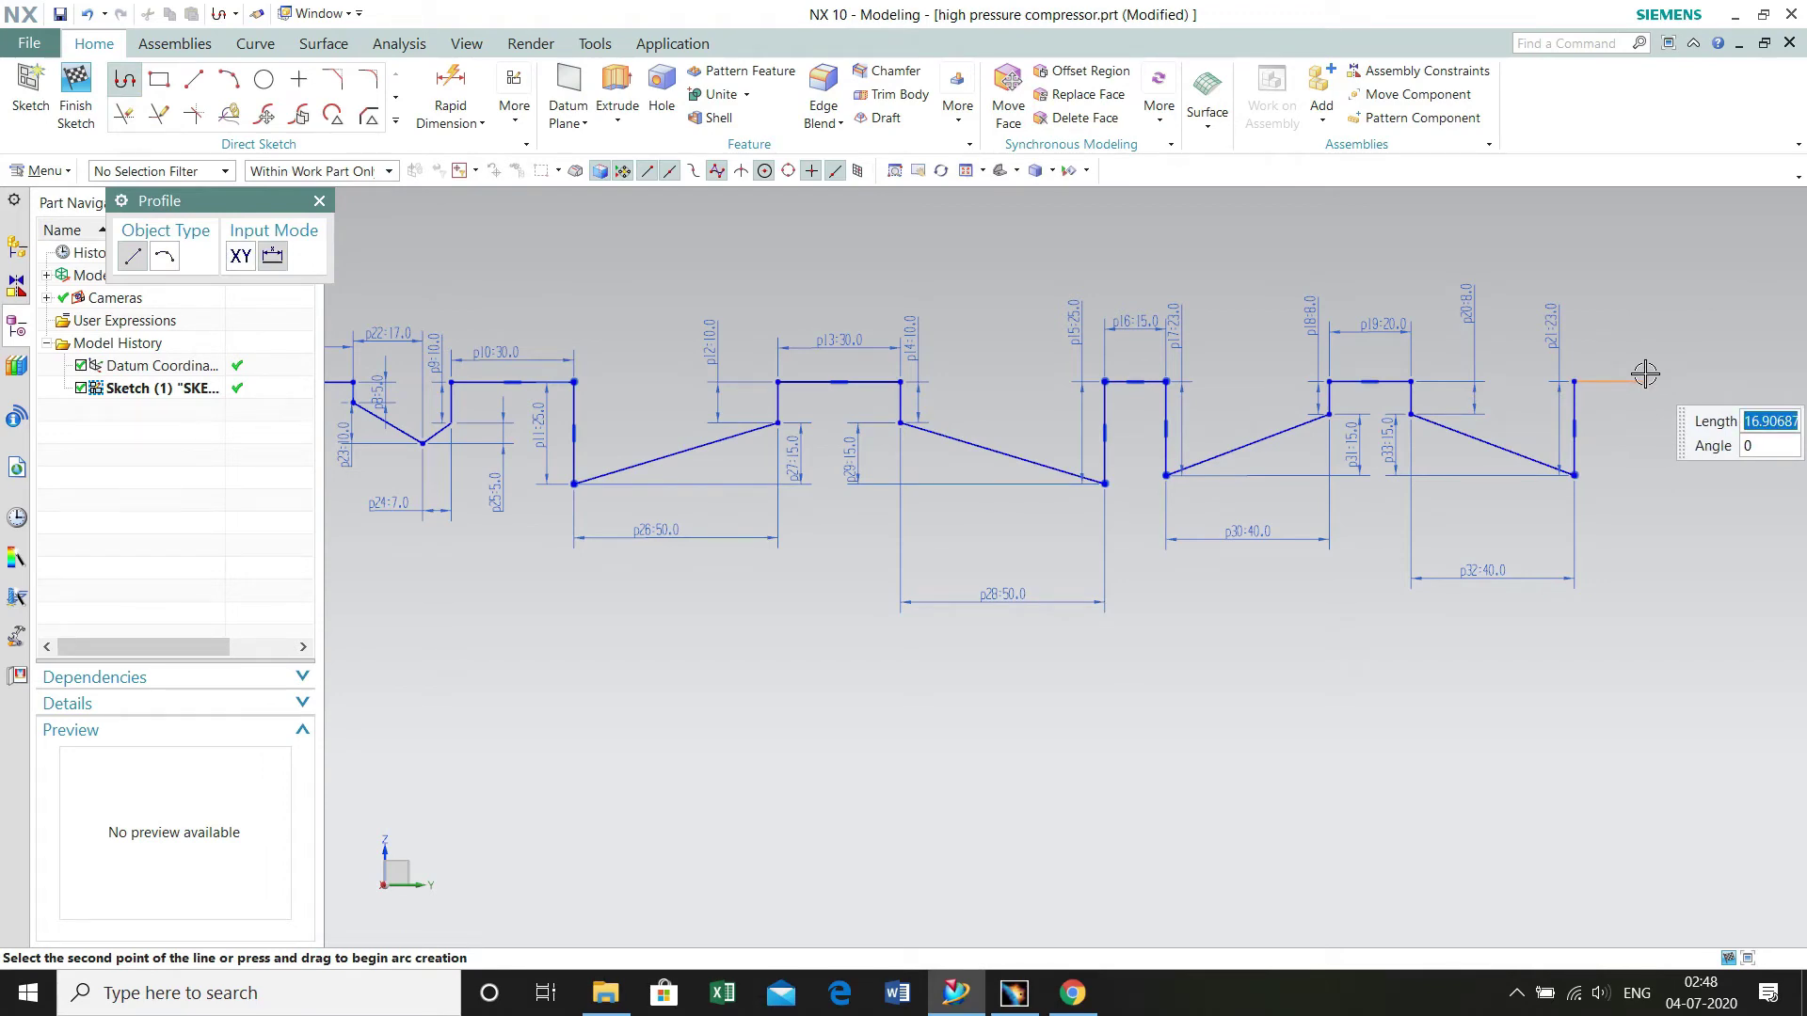
{"action": "key", "text": "Return"}
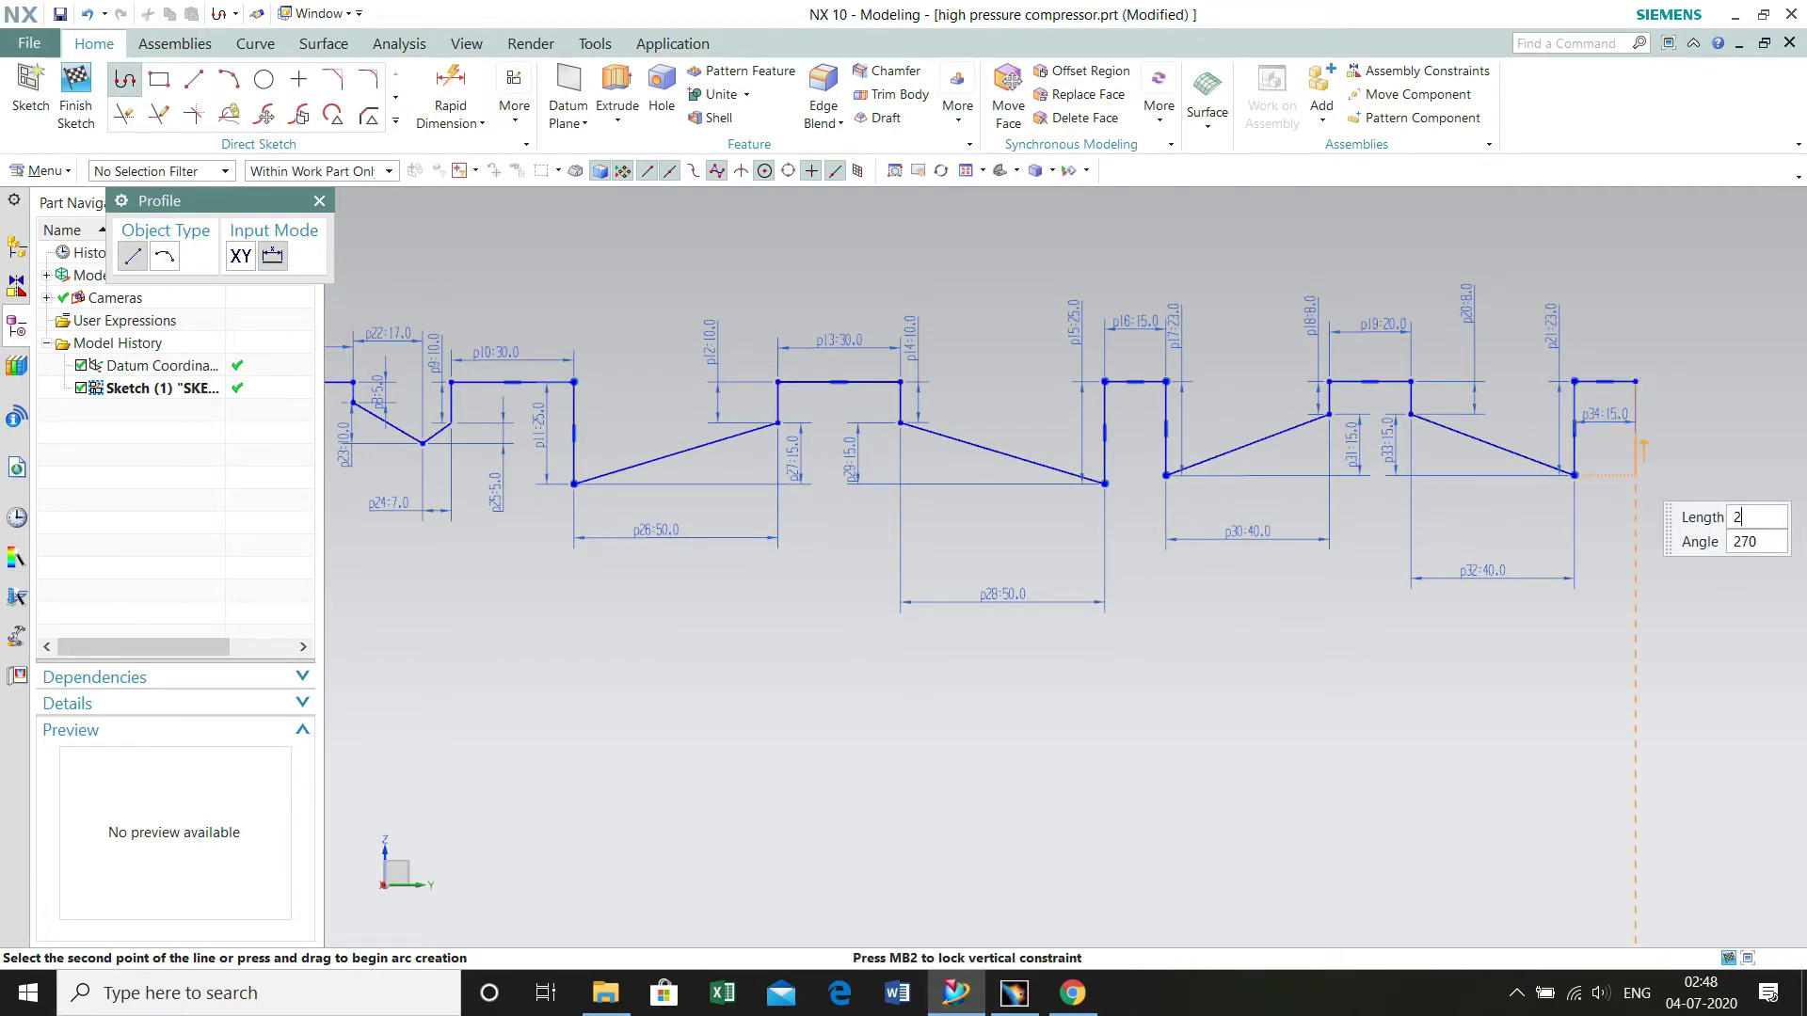
{"action": "key", "text": "Return"}
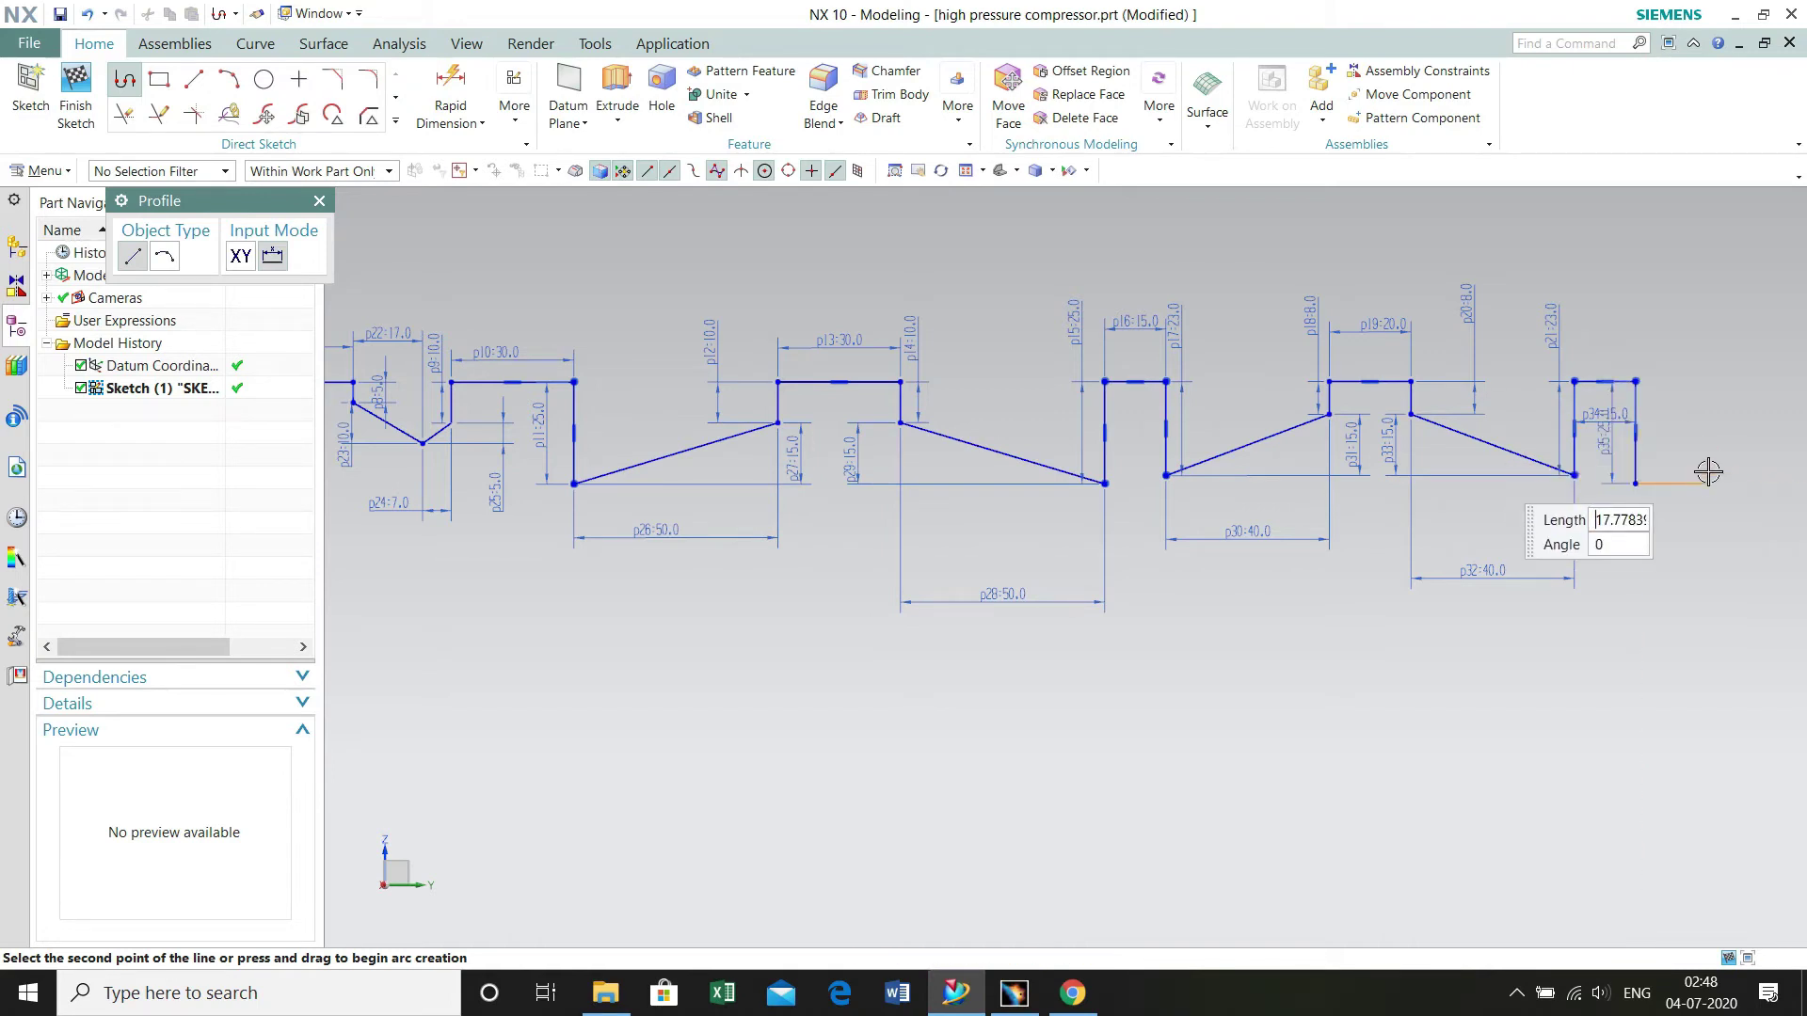
{"action": "type", "text": "26"}
{"action": "key", "text": "Tab"}
{"action": "type", "text": "13"}
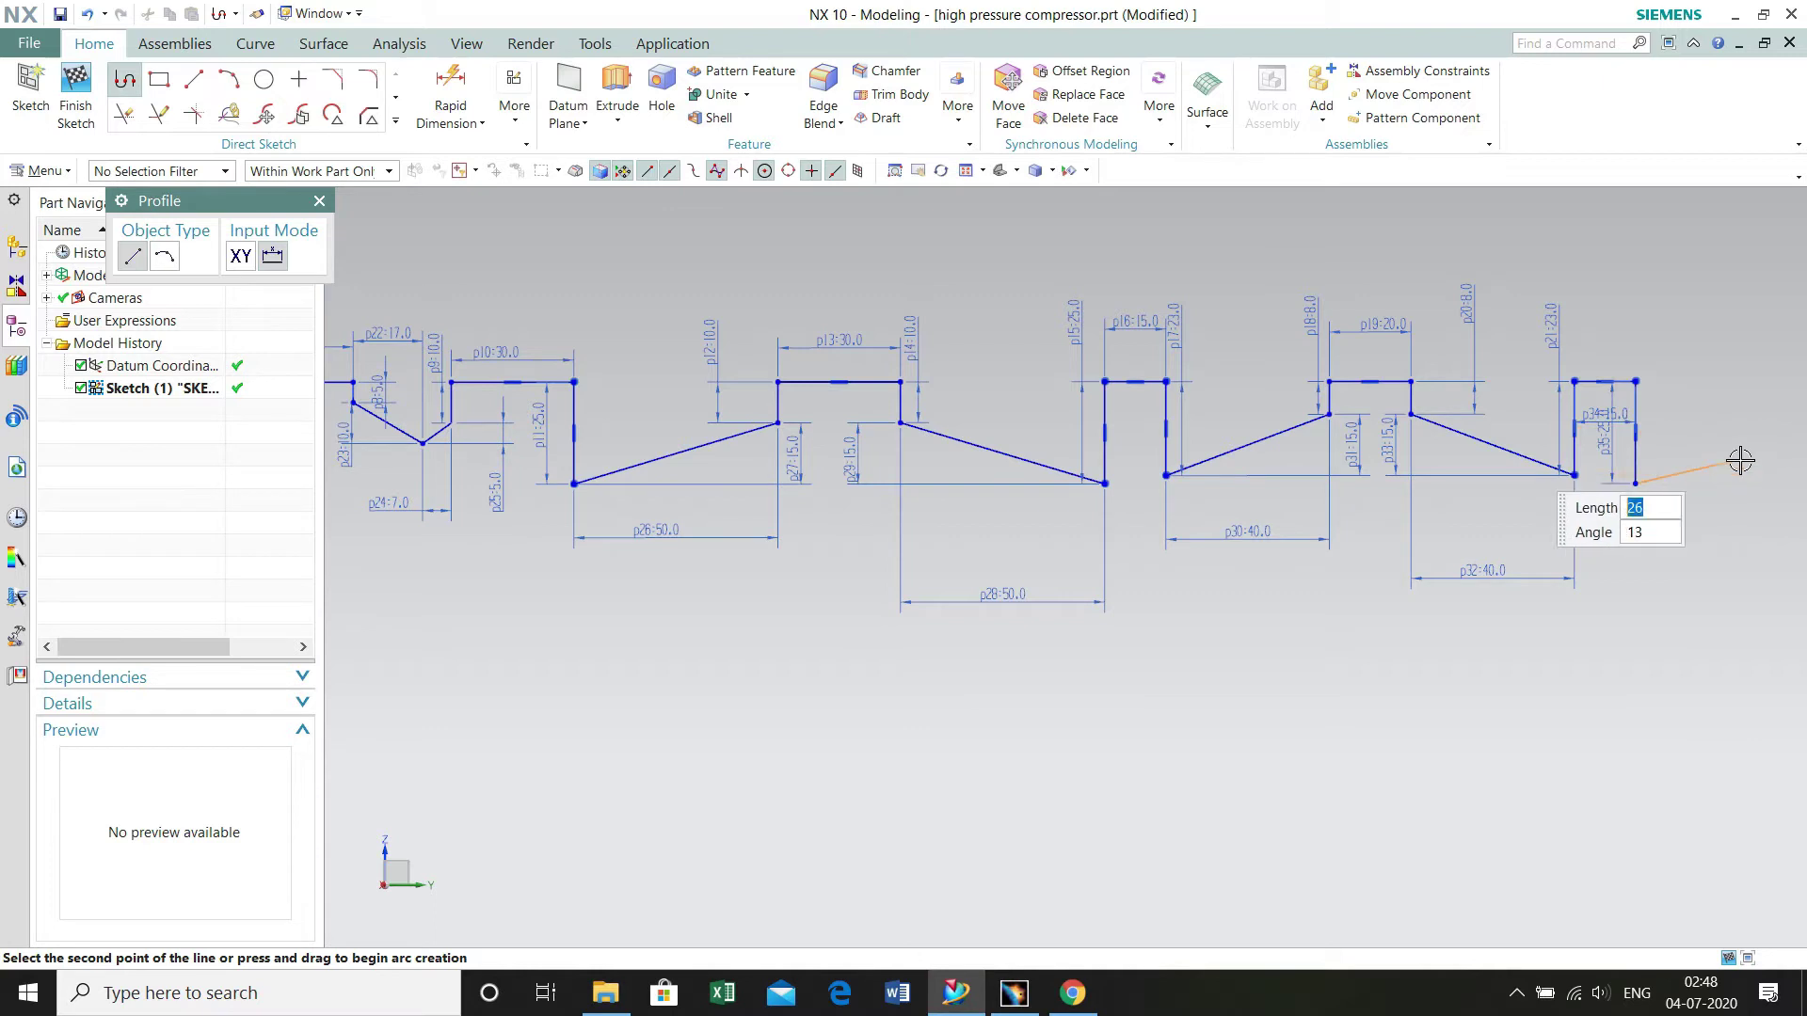
{"action": "key", "text": "Return"}
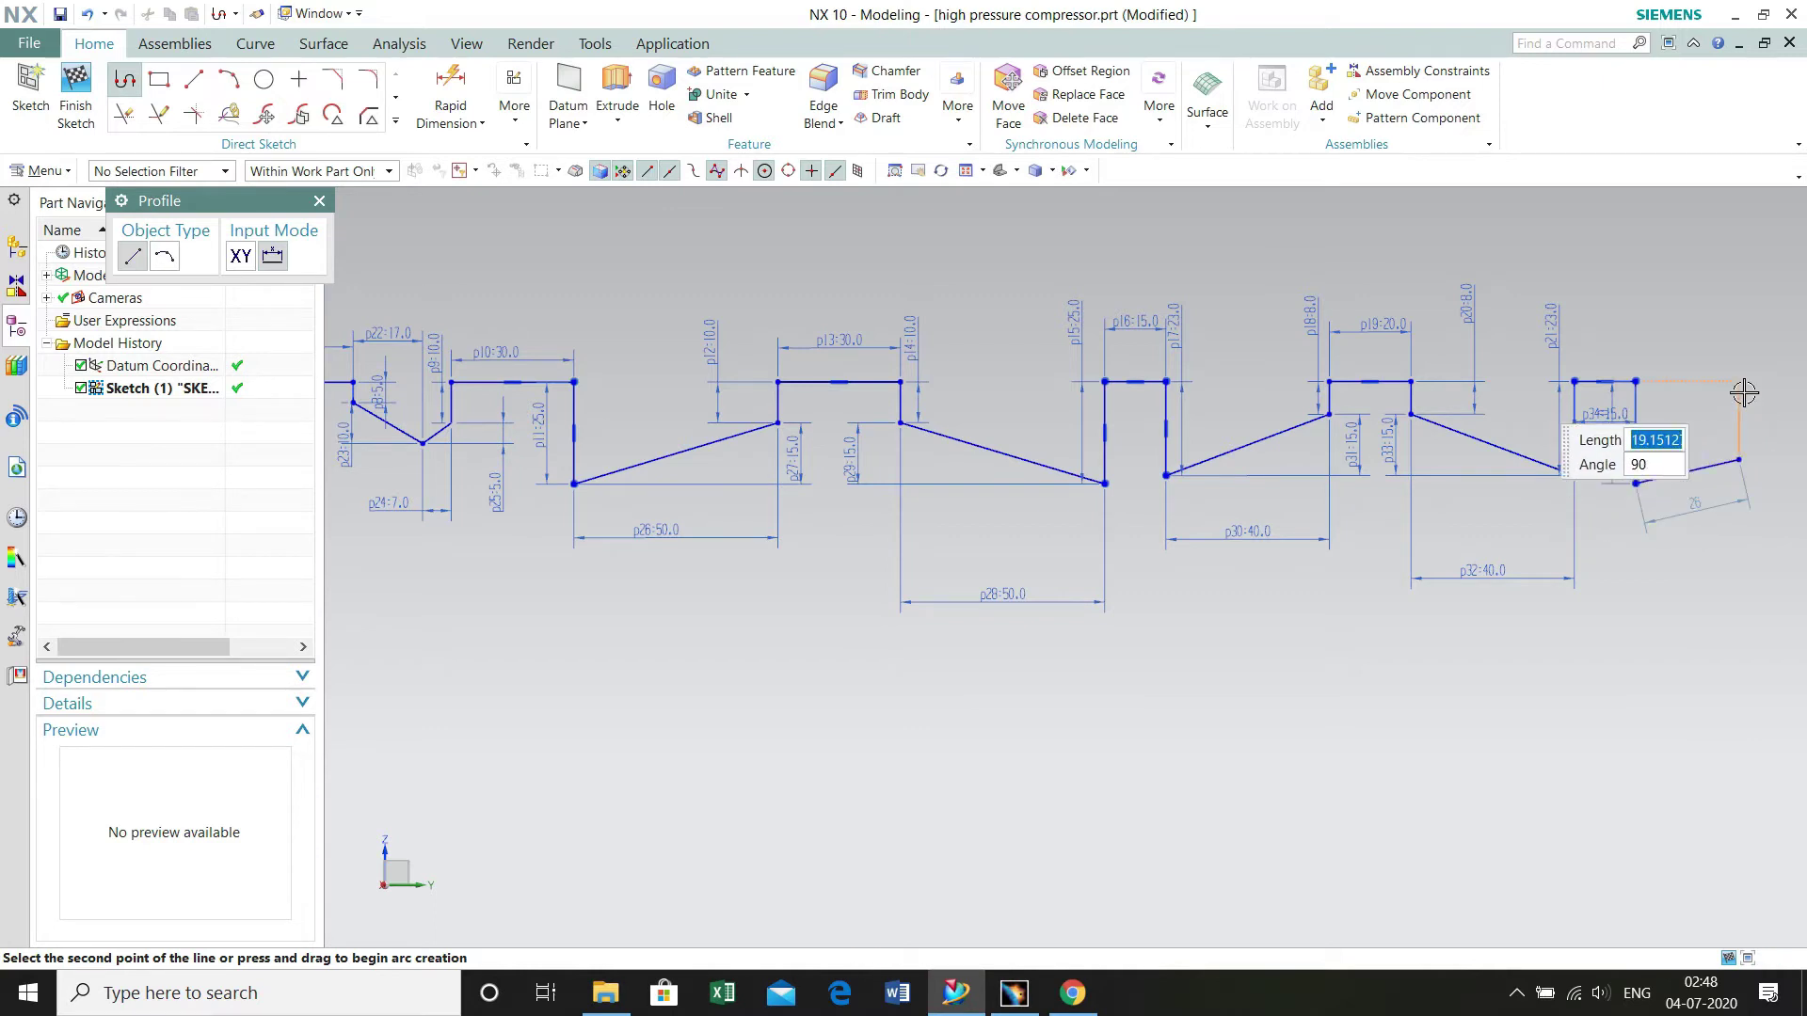
- Continue with a 10 vertical, 15 horizontal and 25-long line at 332°
{"action": "type", "text": "10"}
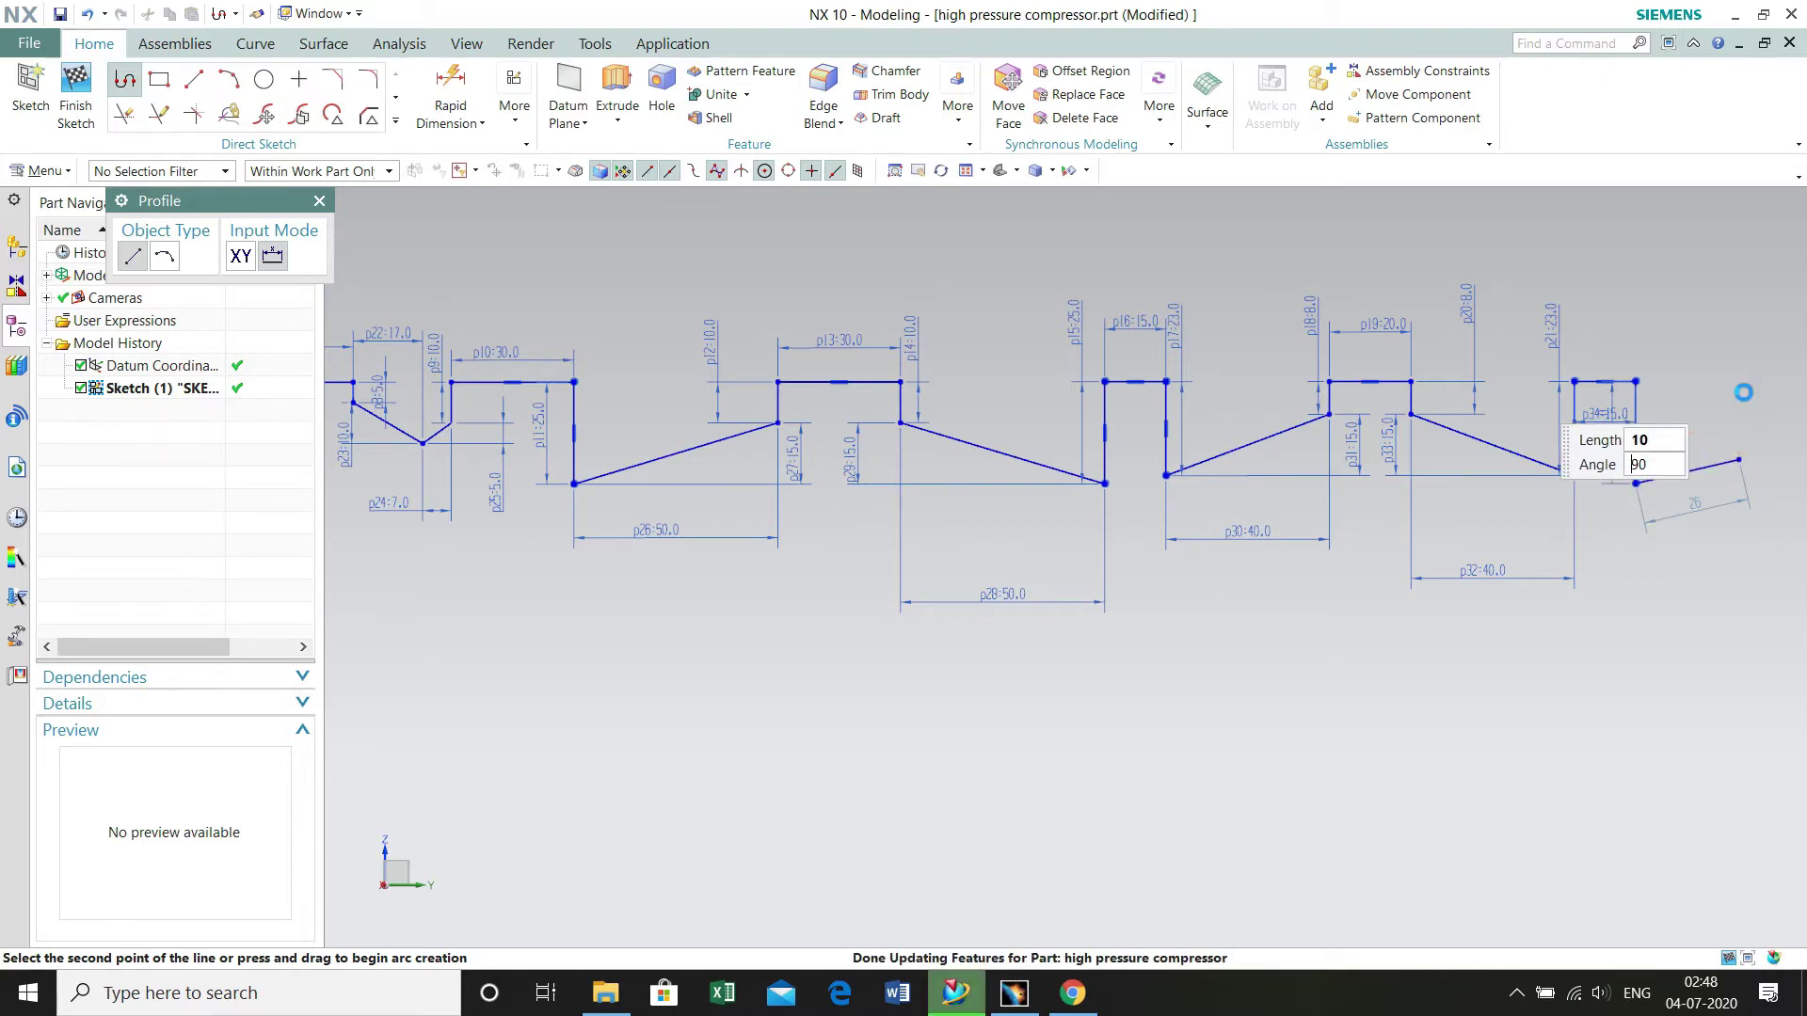
{"action": "key", "text": "Return"}
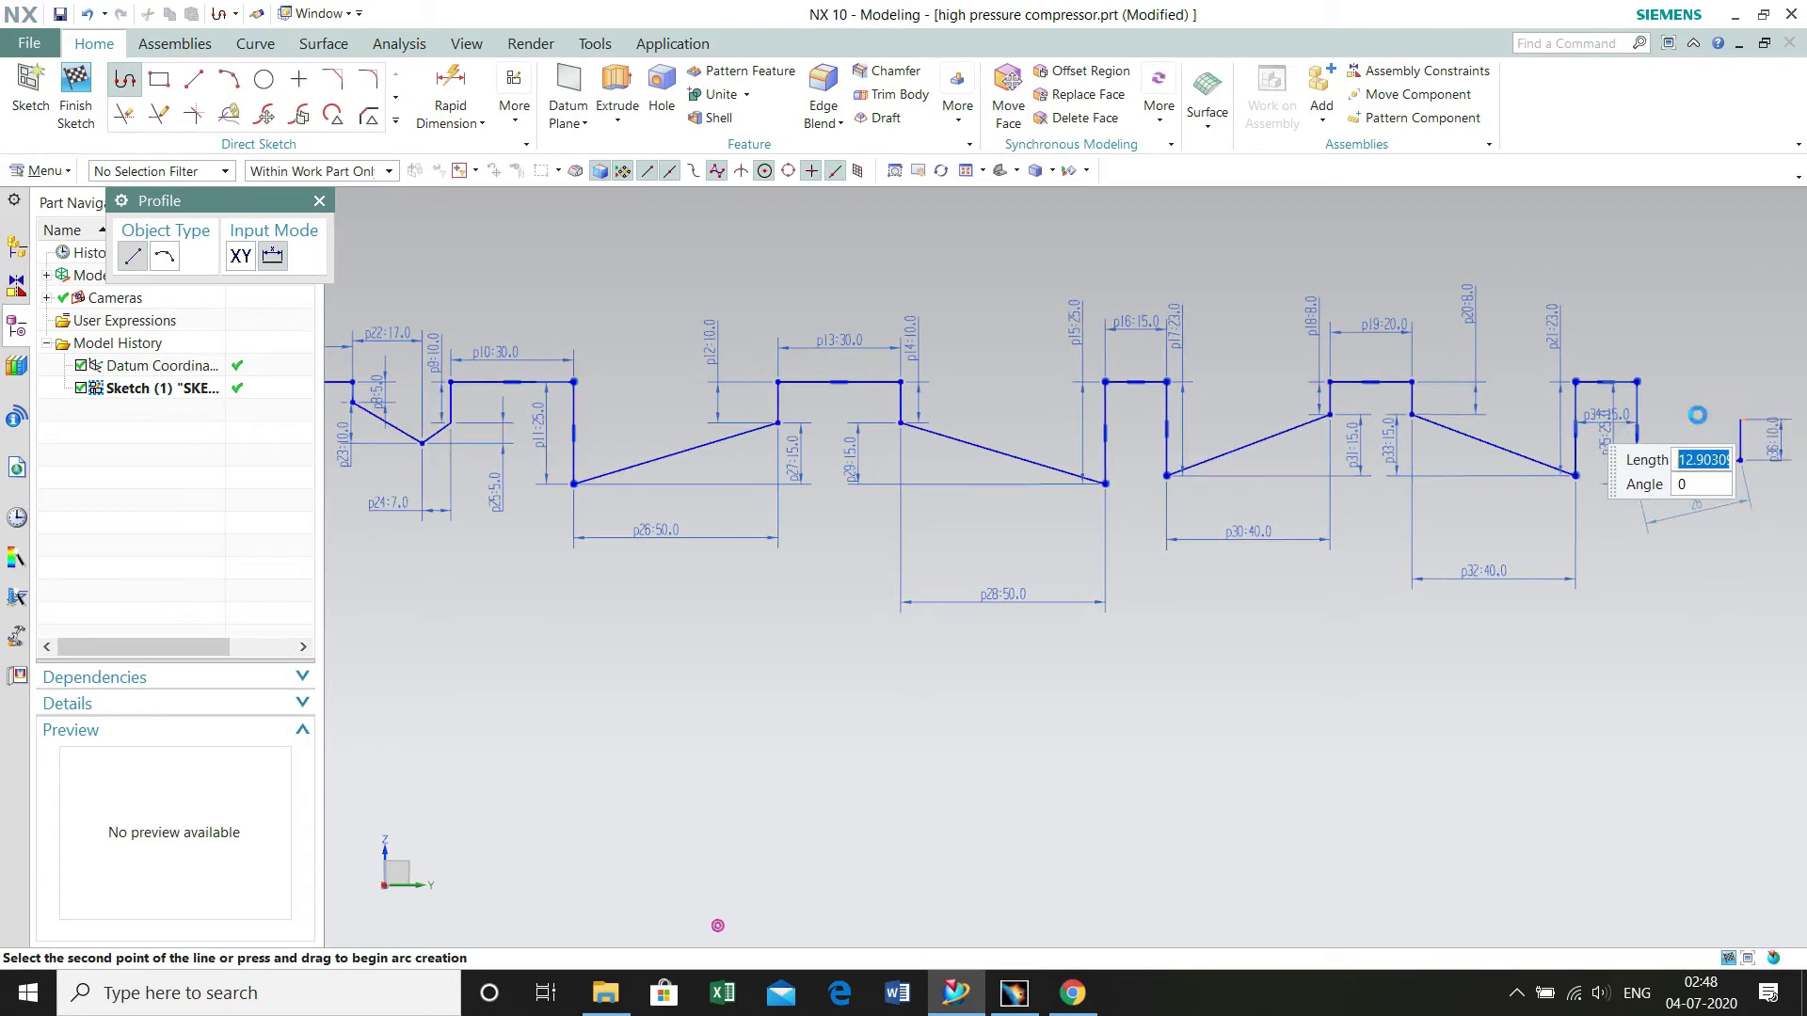
{"action": "middle_click_drag", "start_coordinate": [1732, 386], "coordinate": [948, 381], "text": "shift"}
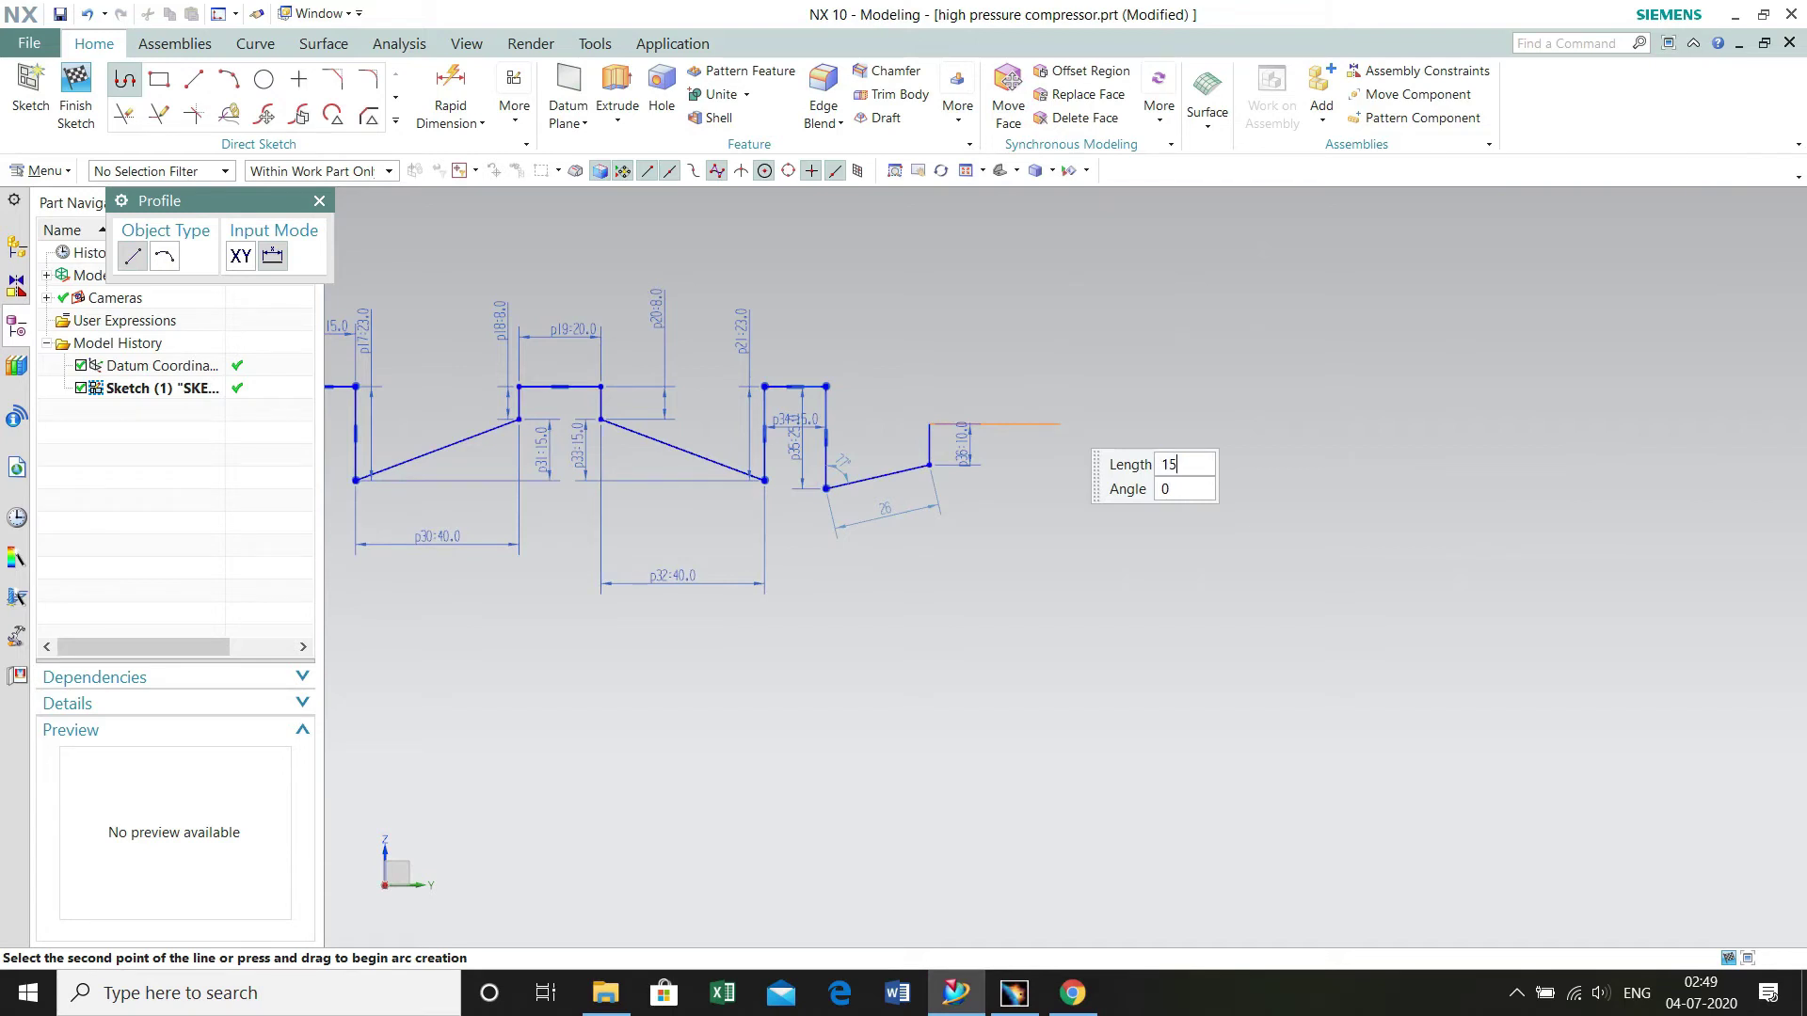
{"action": "key", "text": "Return"}
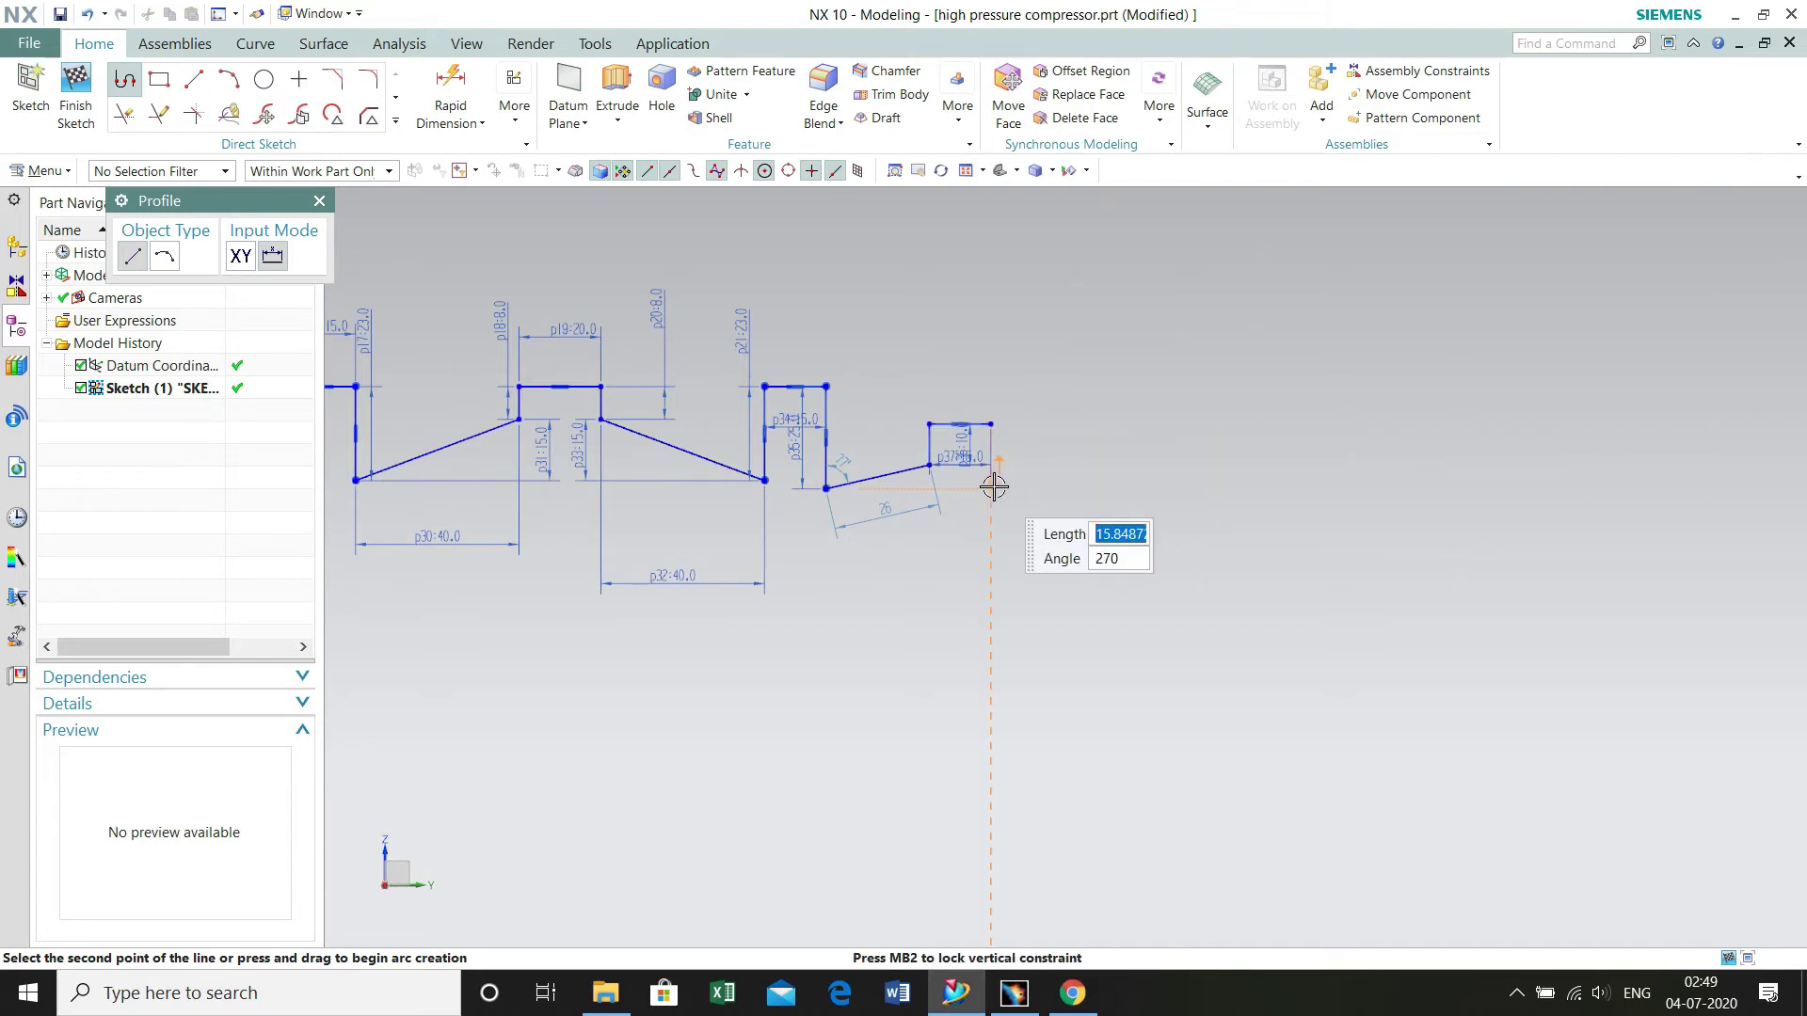
{"action": "key", "text": "Tab"}
{"action": "key", "text": "Tab"}
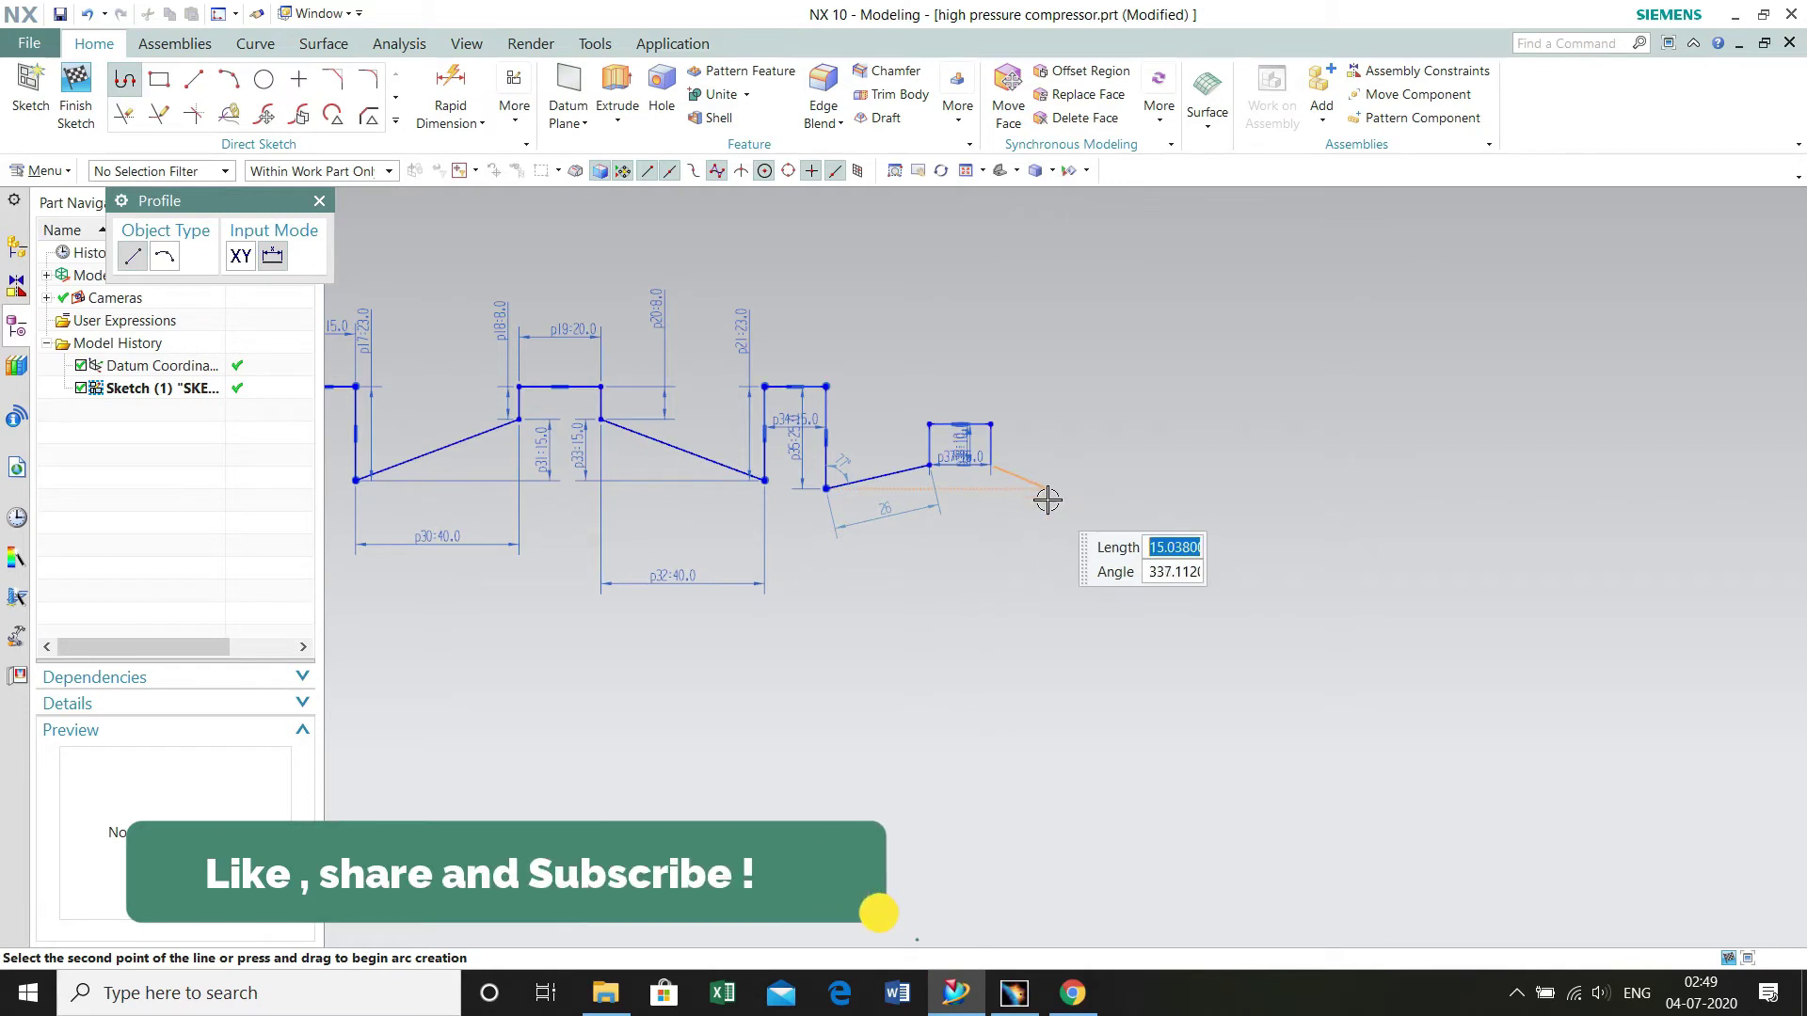
{"action": "type", "text": "25"}
{"action": "key", "text": "Tab"}
{"action": "type", "text": "332"}
{"action": "key", "text": "Return"}
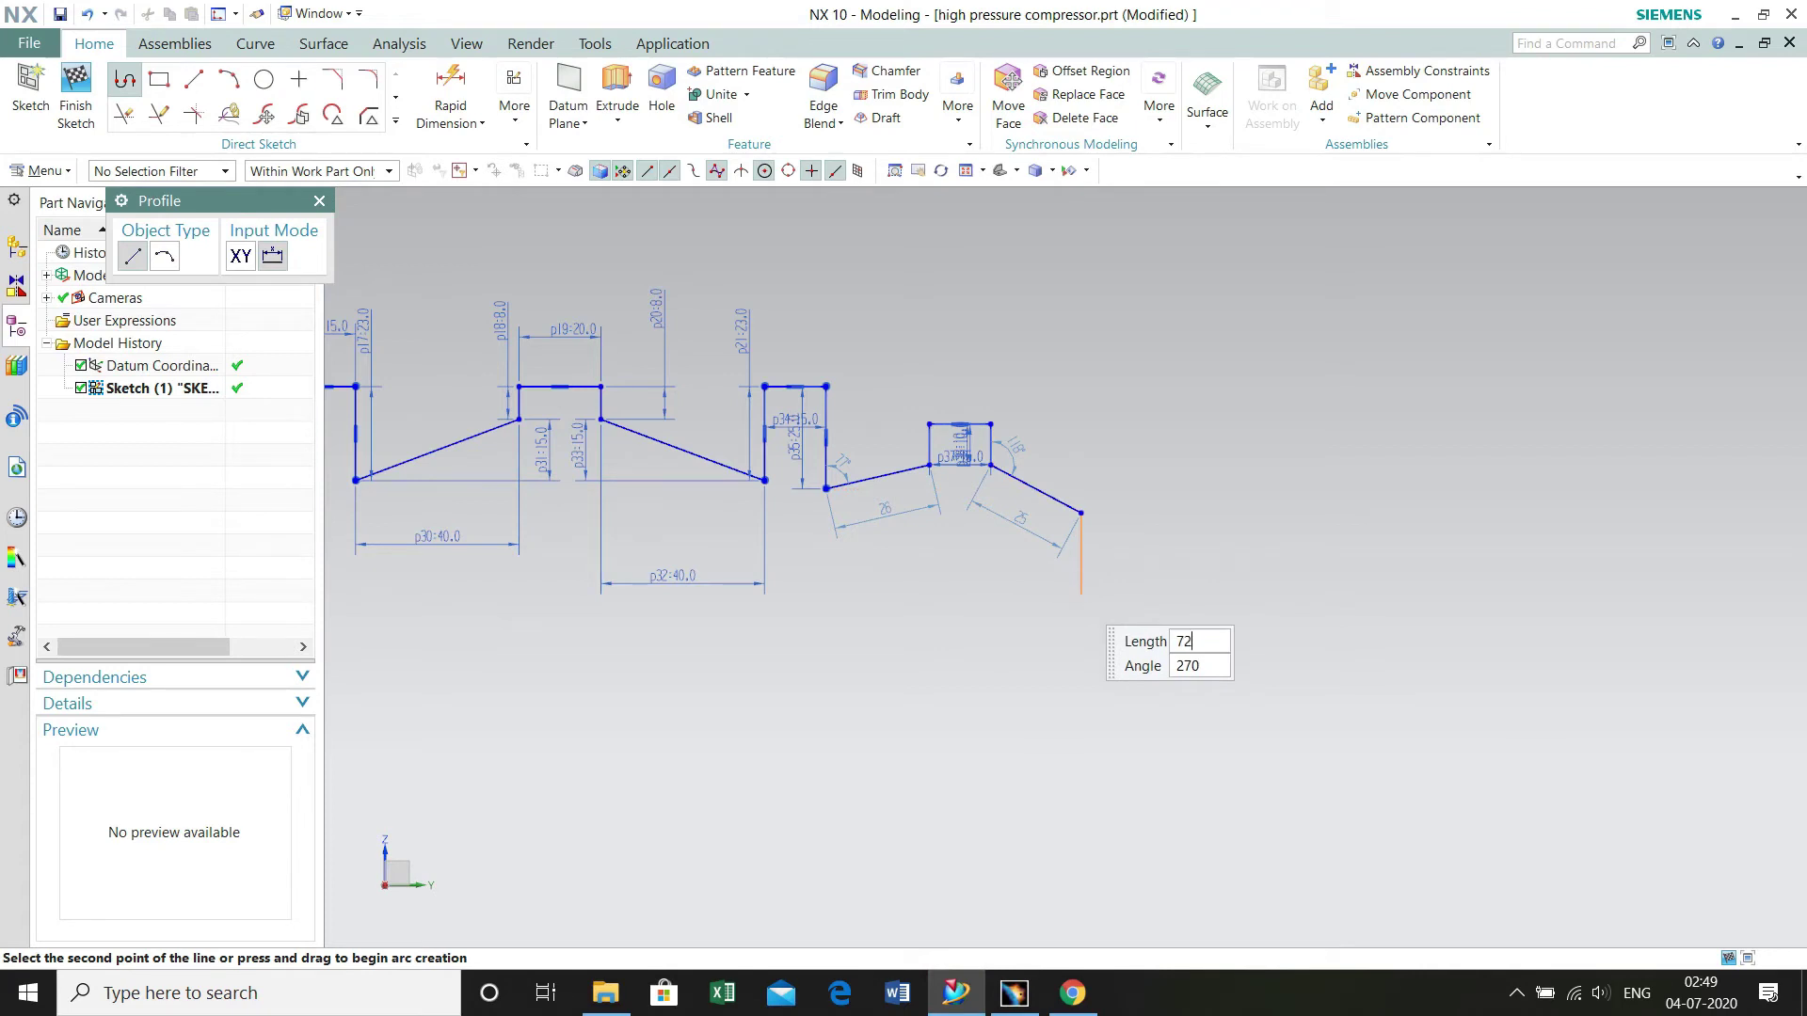
- Add a 72.5 vertical line down and a 28-long sloped segment at the bottom
{"action": "type", "text": "72.5"}
{"action": "key", "text": "Tab"}
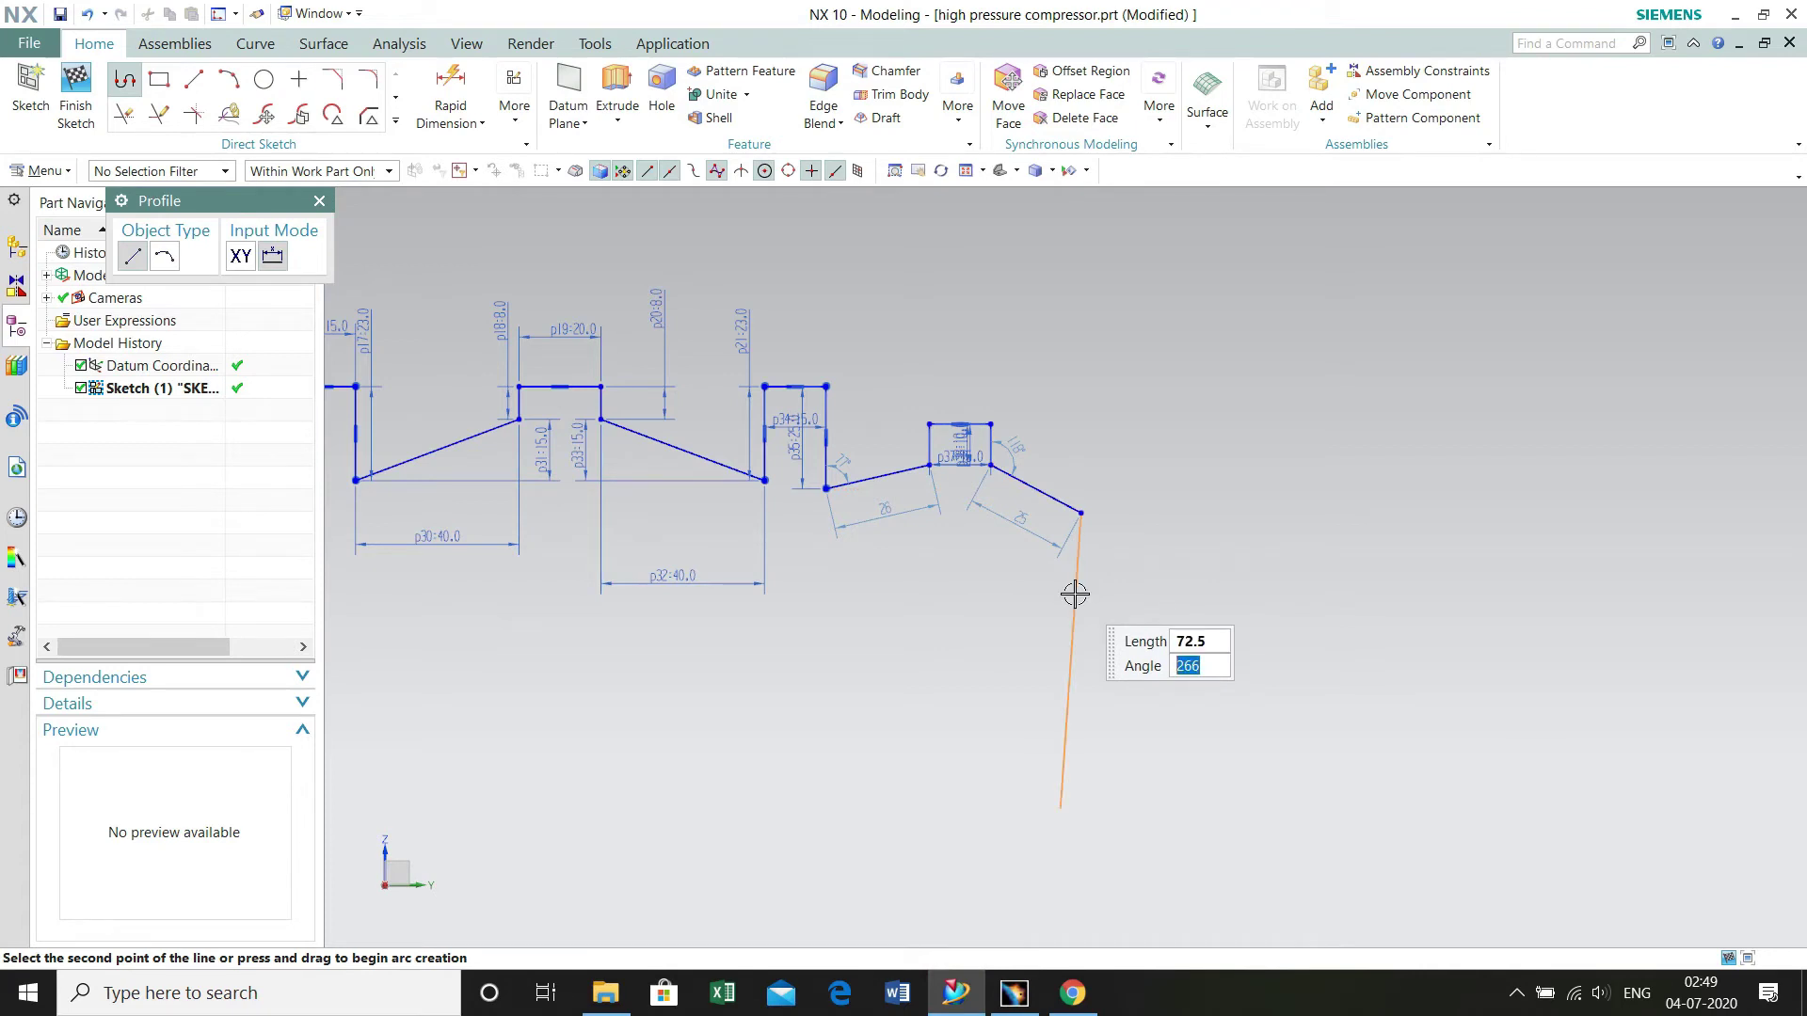
{"action": "left_click", "coordinate": [1080, 770]}
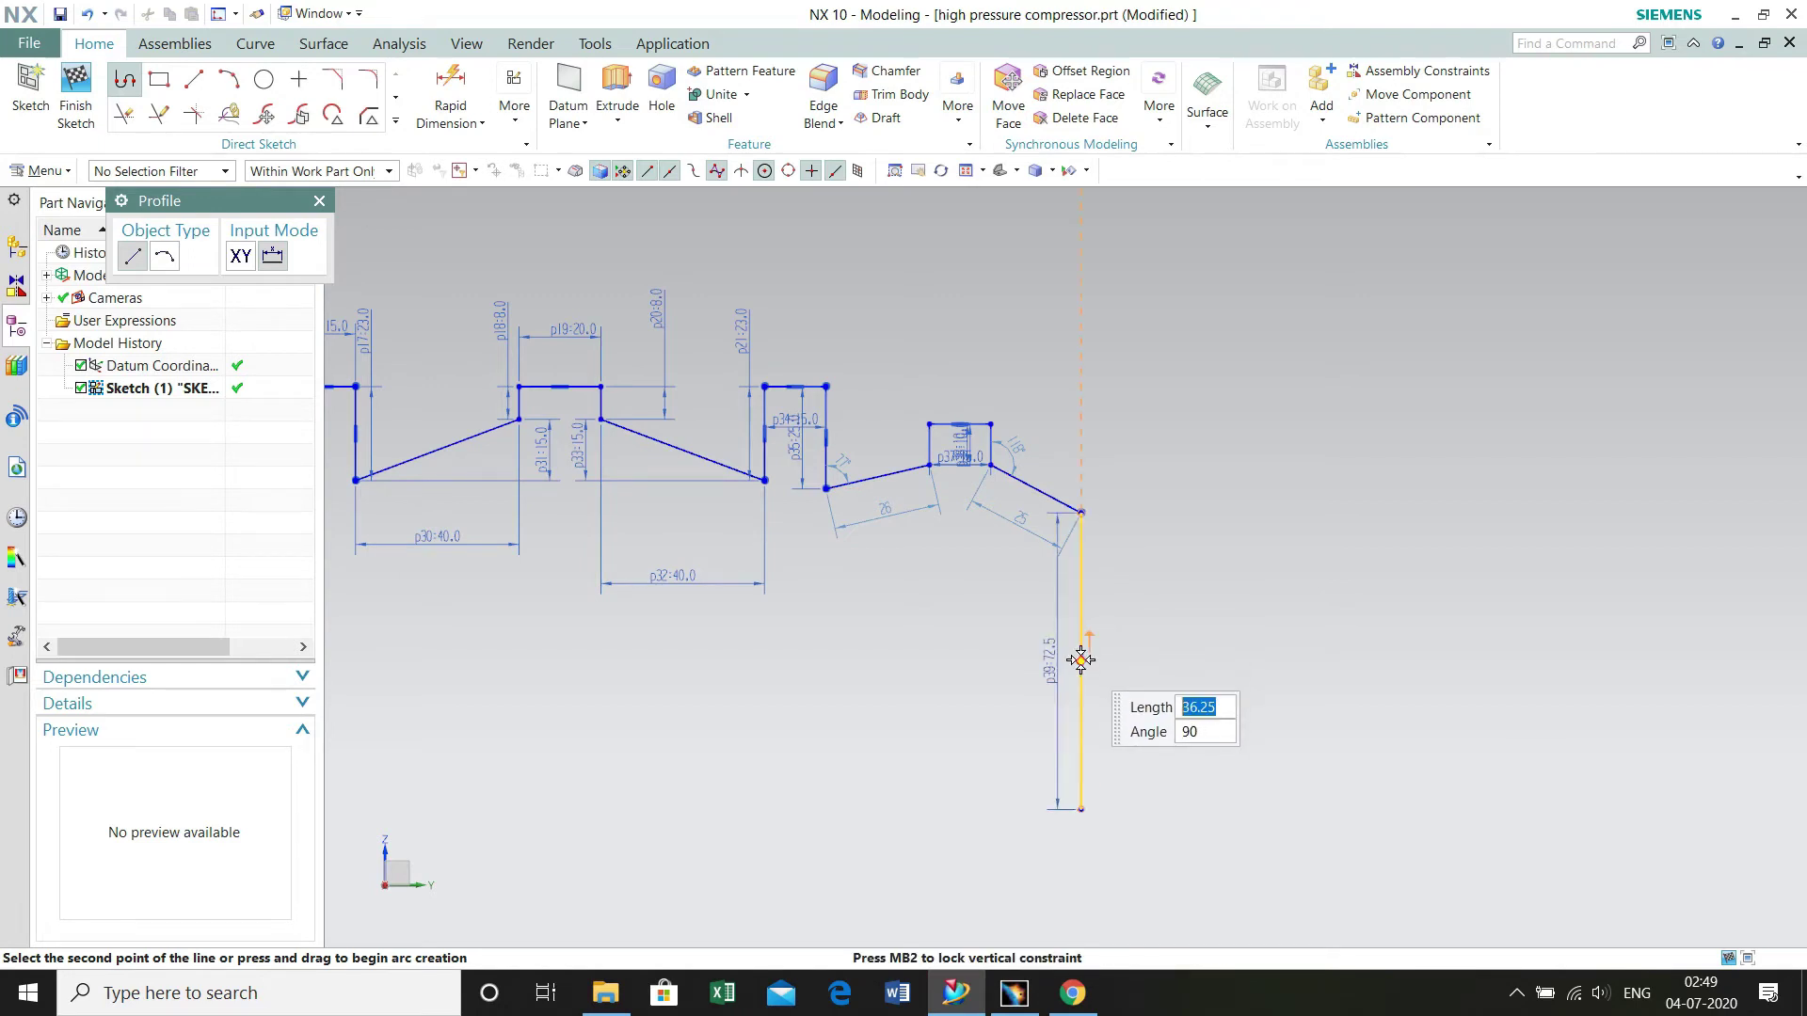
{"action": "scroll", "coordinate": [1081, 660], "scroll_direction": "down", "scroll_amount": 2}
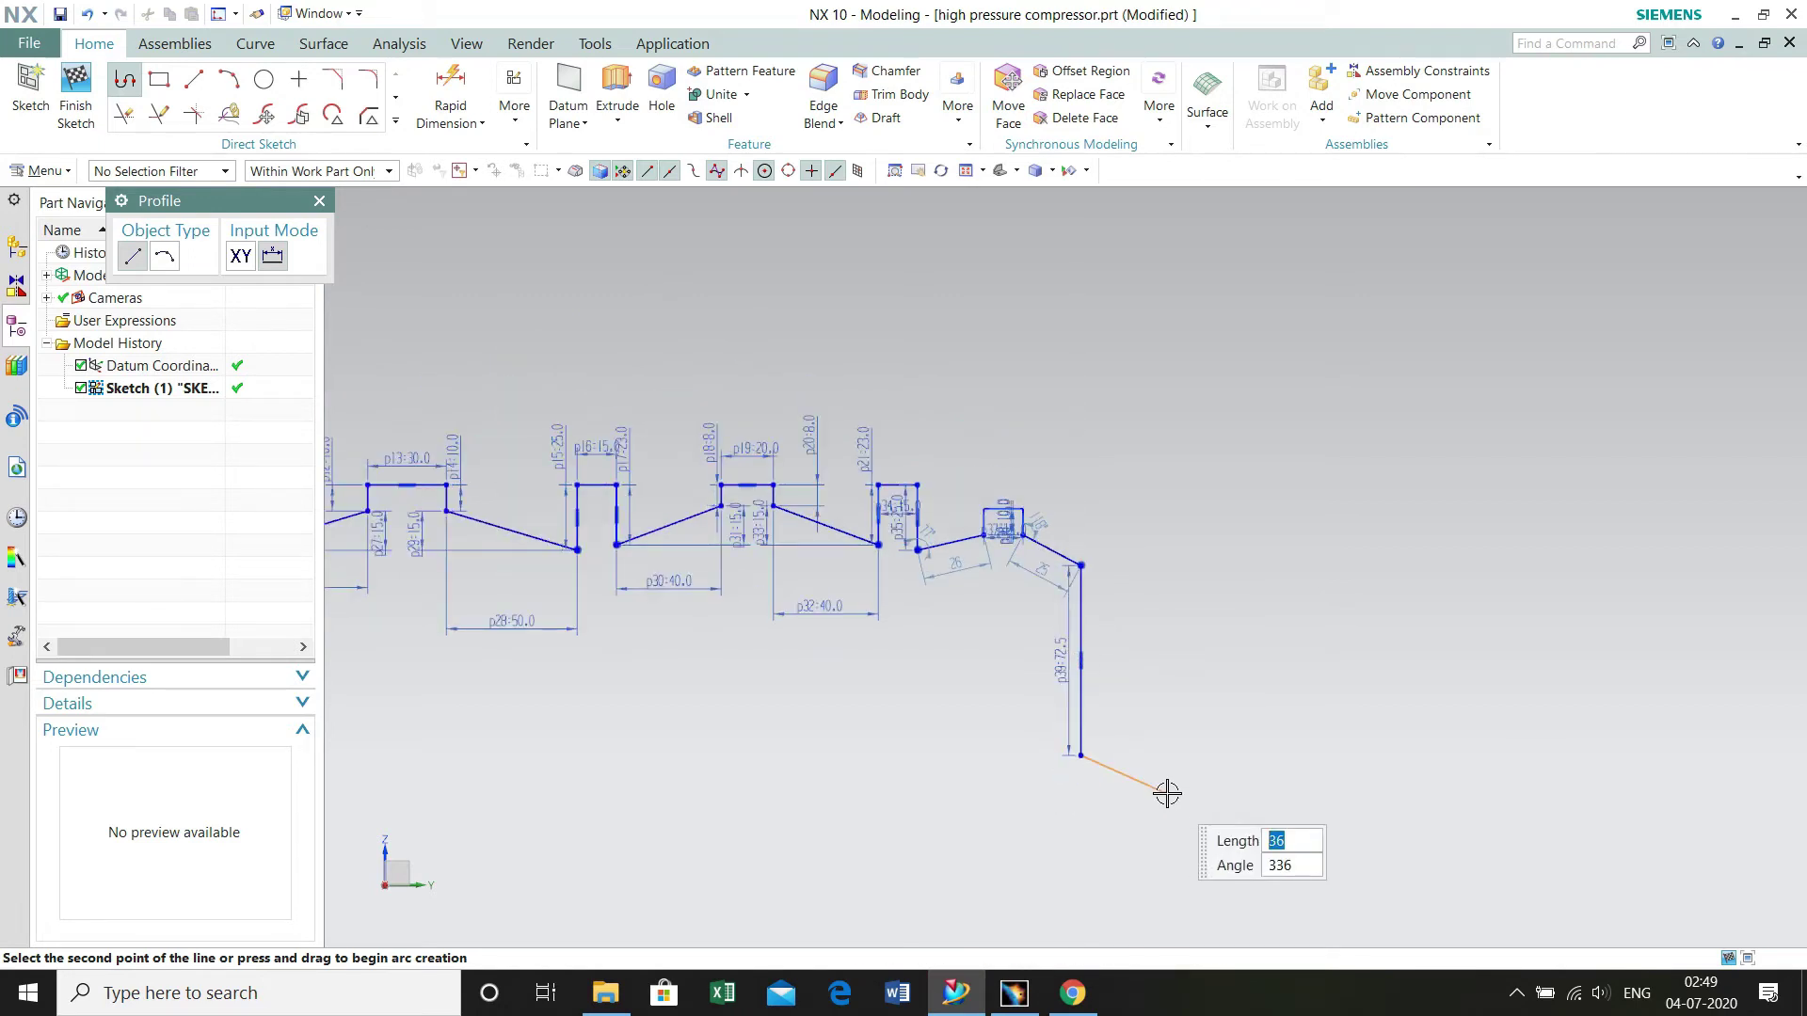
{"action": "left_click", "coordinate": [1139, 800]}
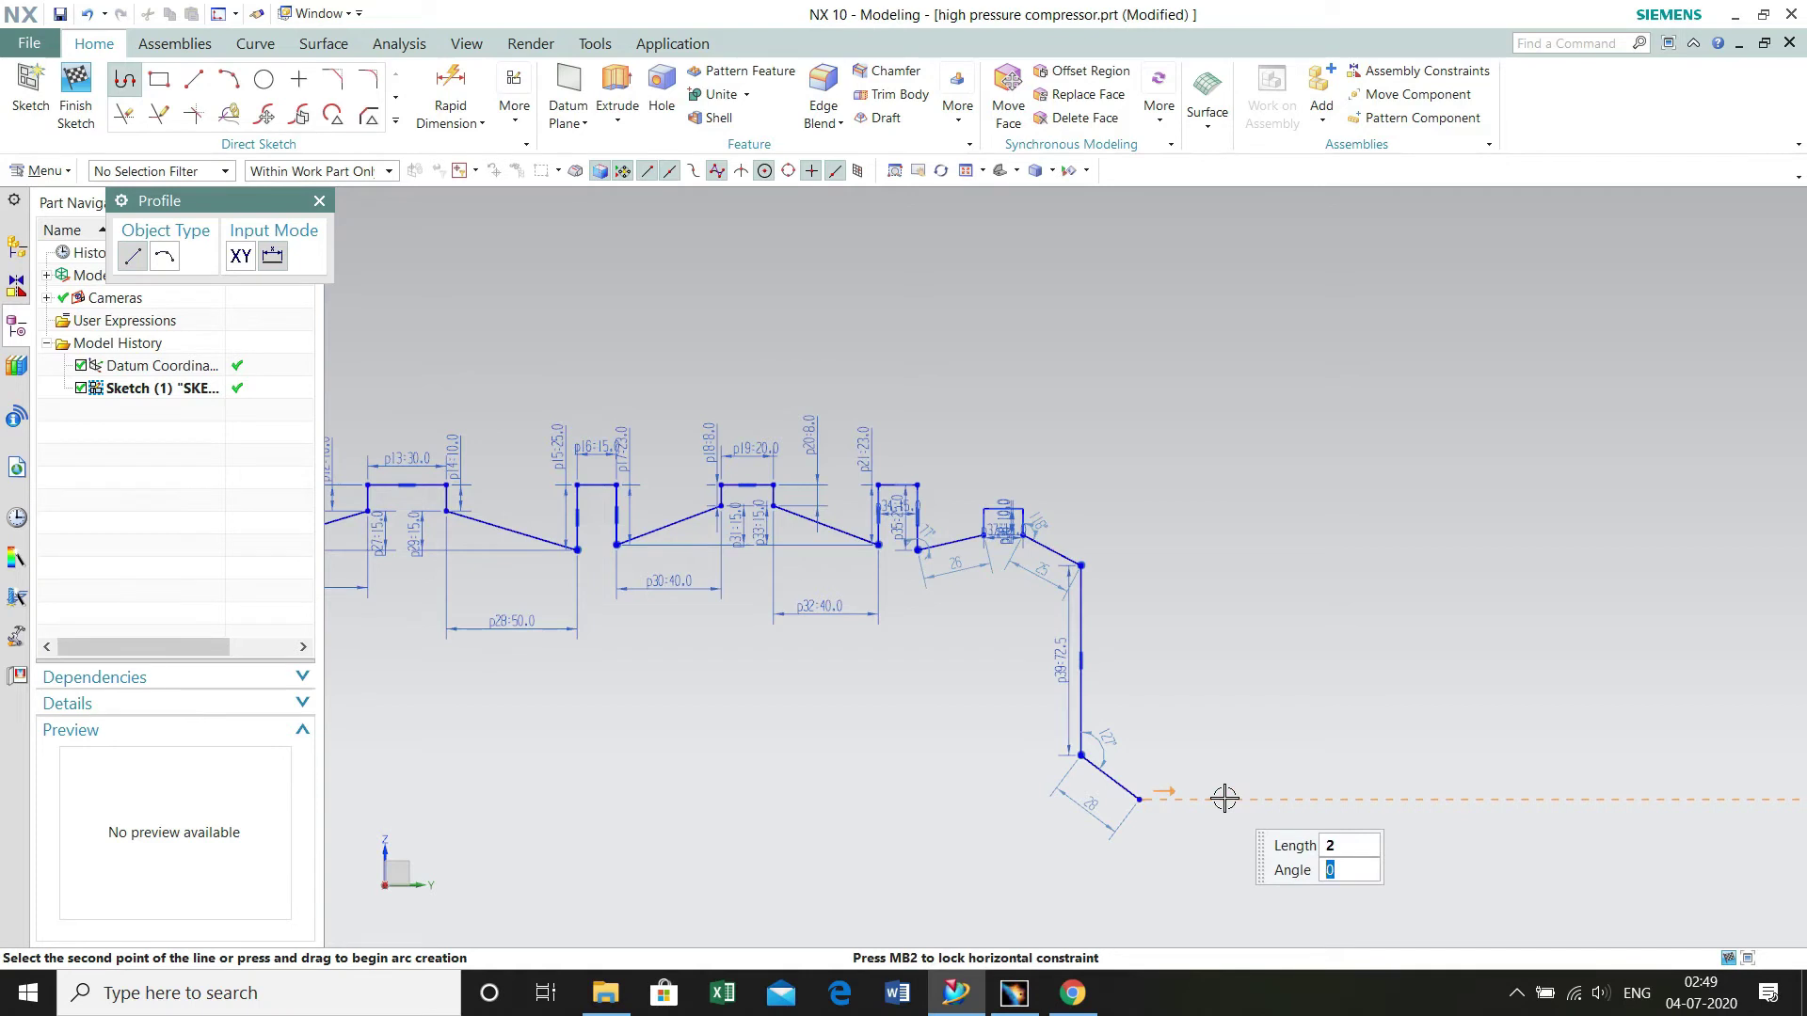
- Finish the end with 2, 10, 15, 20 and 15 segments, then start Rapid Dimension
{"action": "key", "text": "Return"}
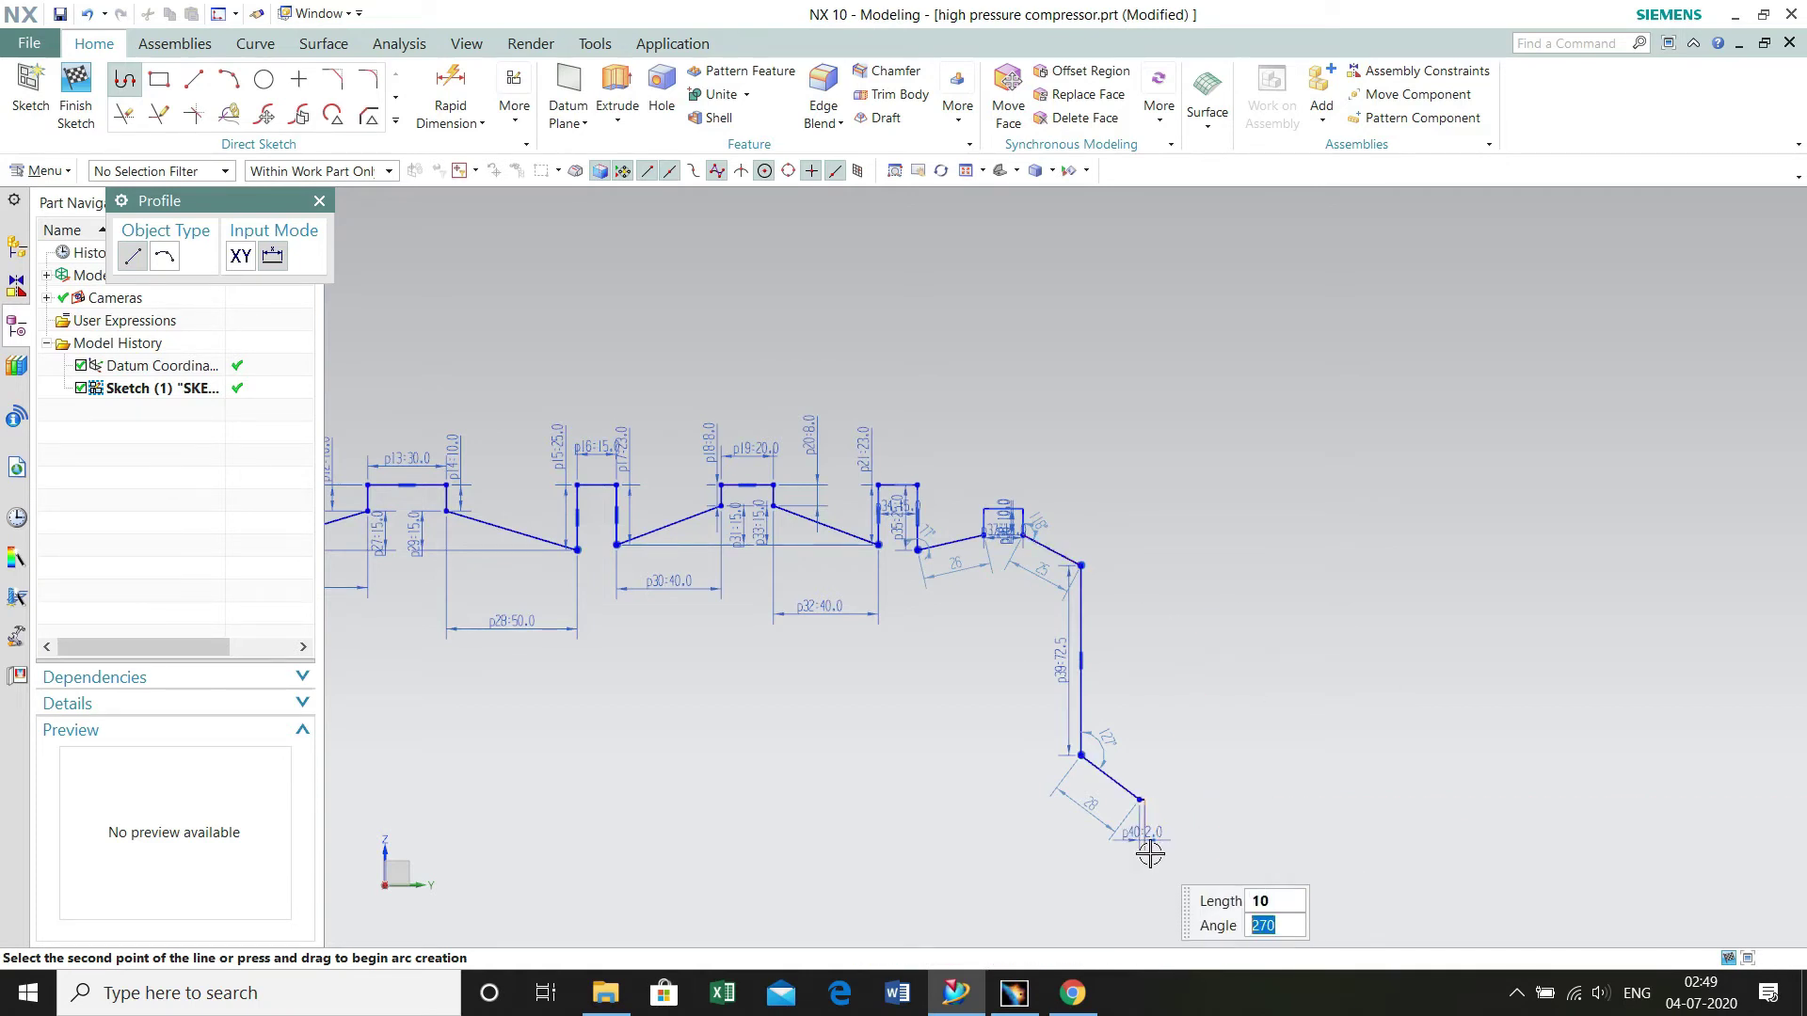
{"action": "key", "text": "Return"}
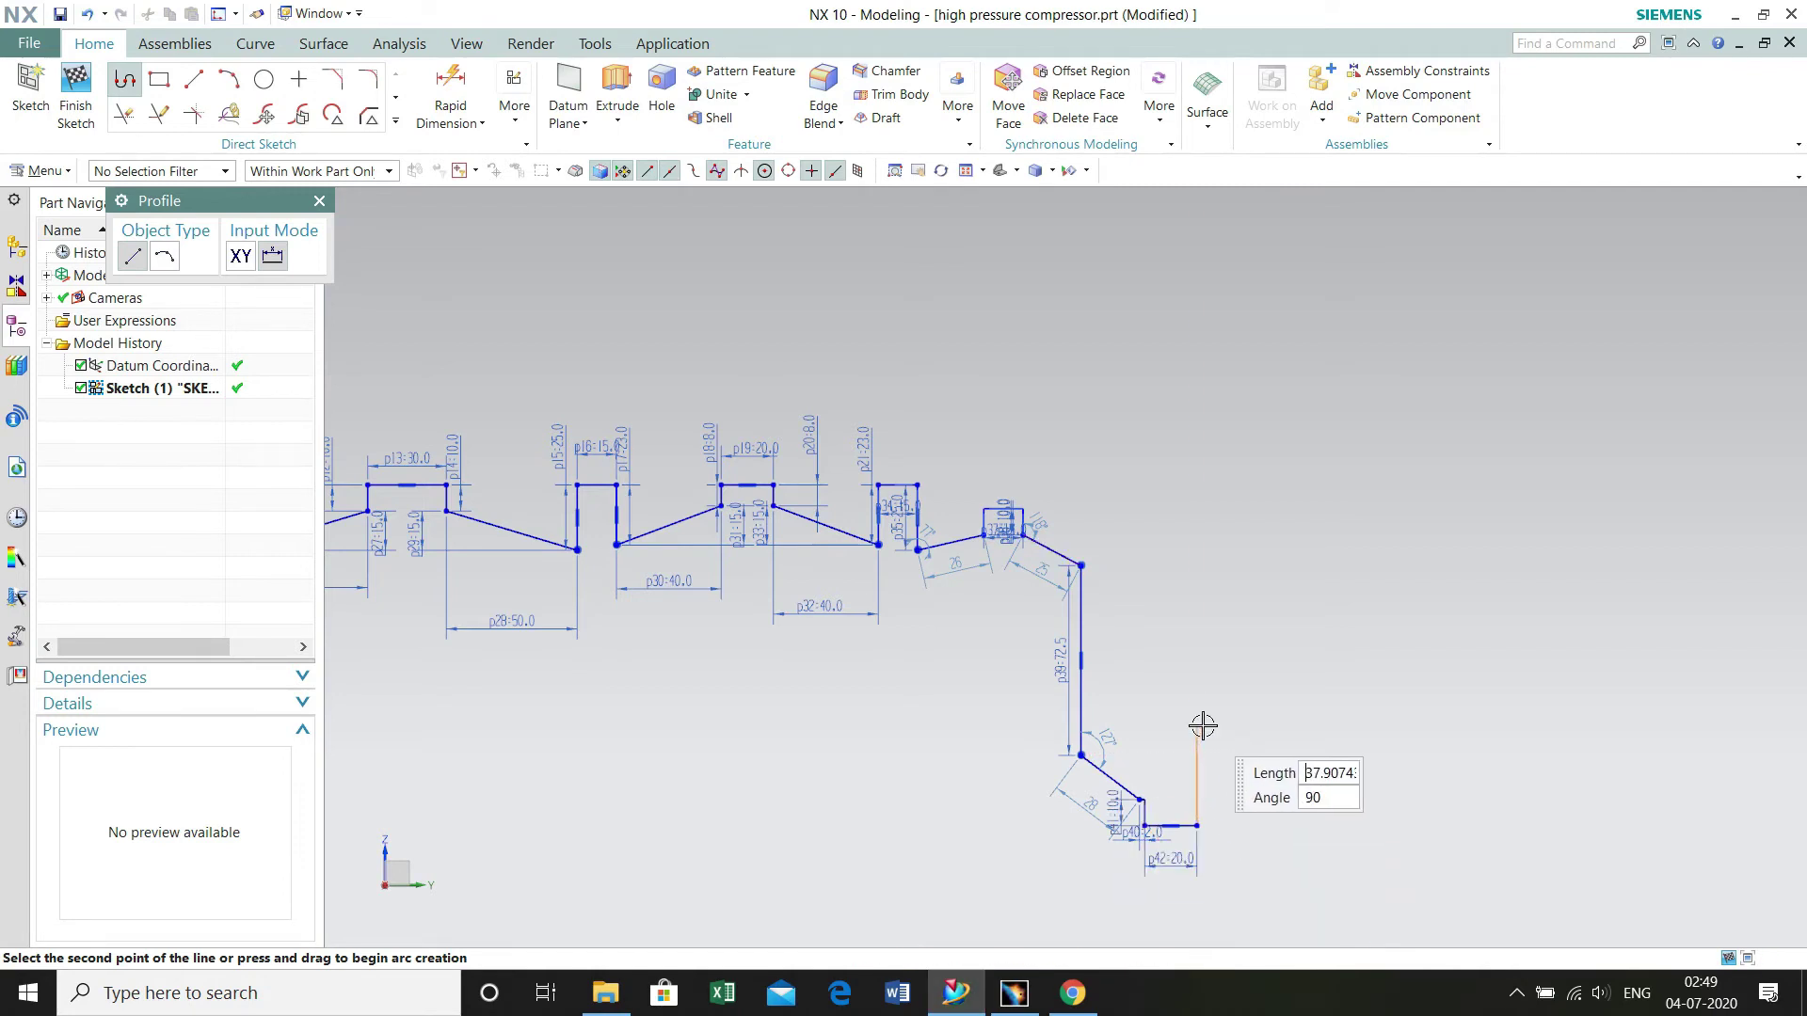
{"action": "type", "text": "15"}
{"action": "key", "text": "Return"}
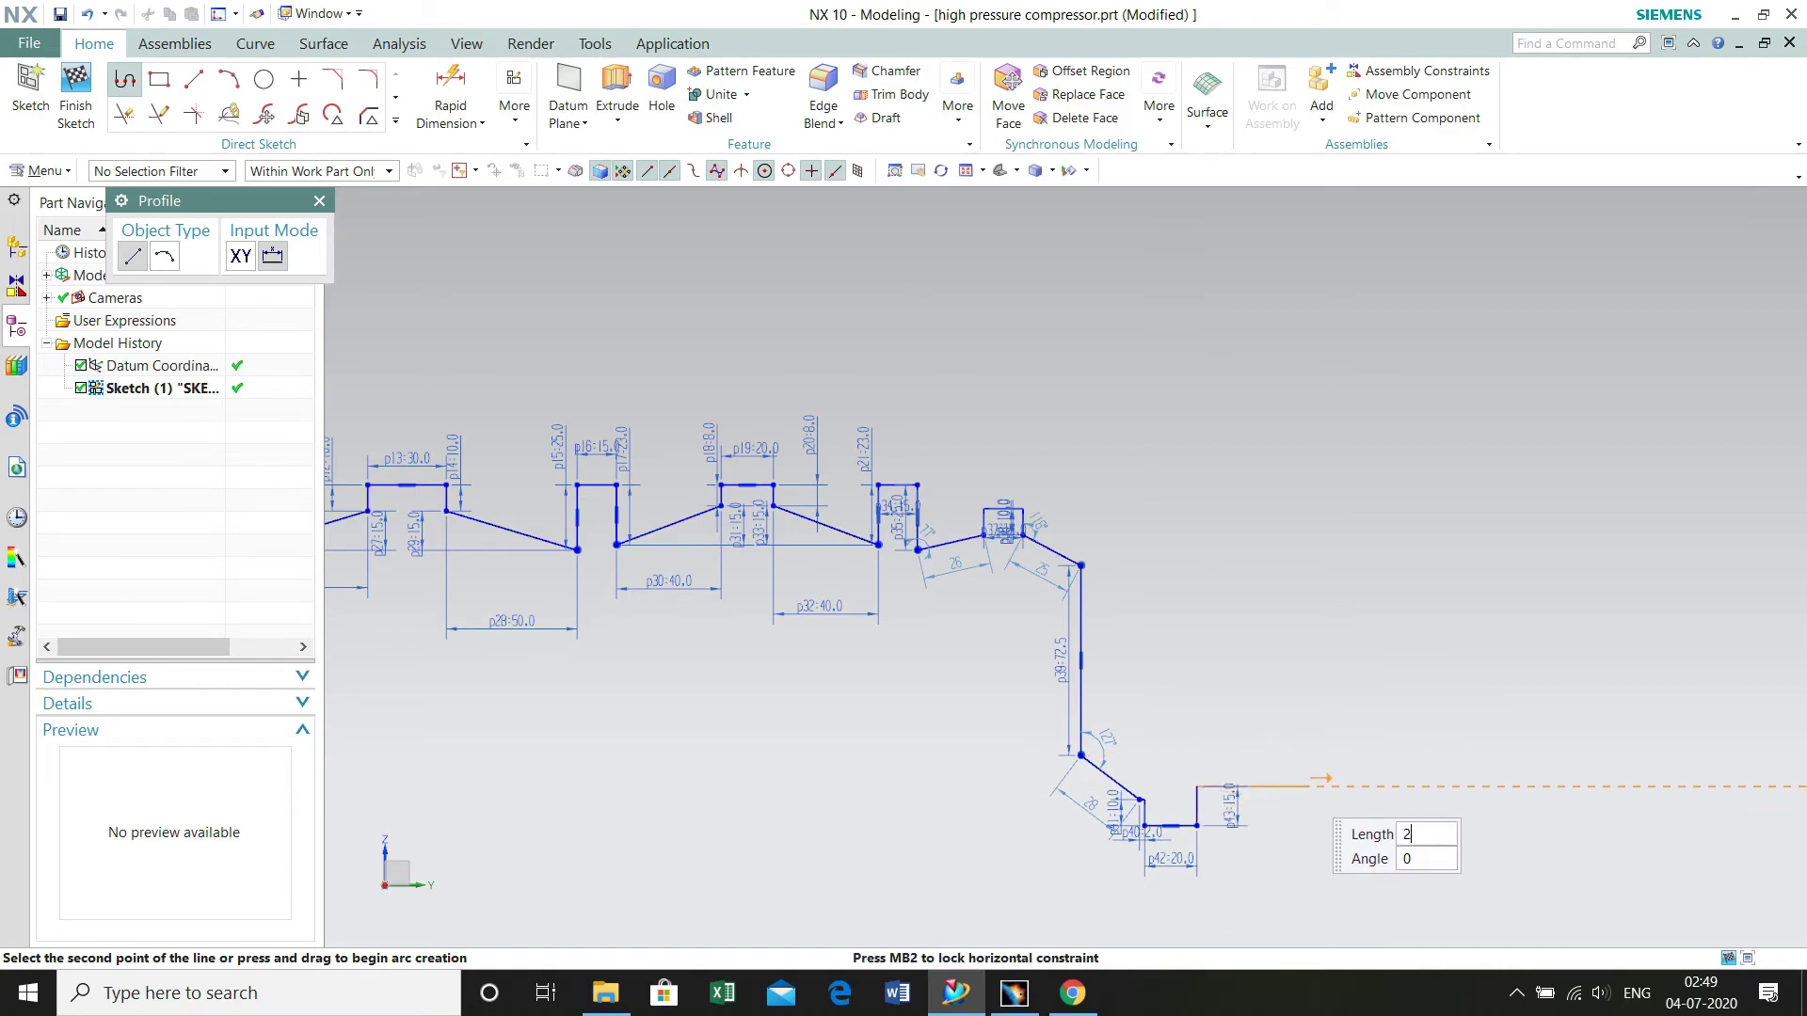
{"action": "key", "text": "Return"}
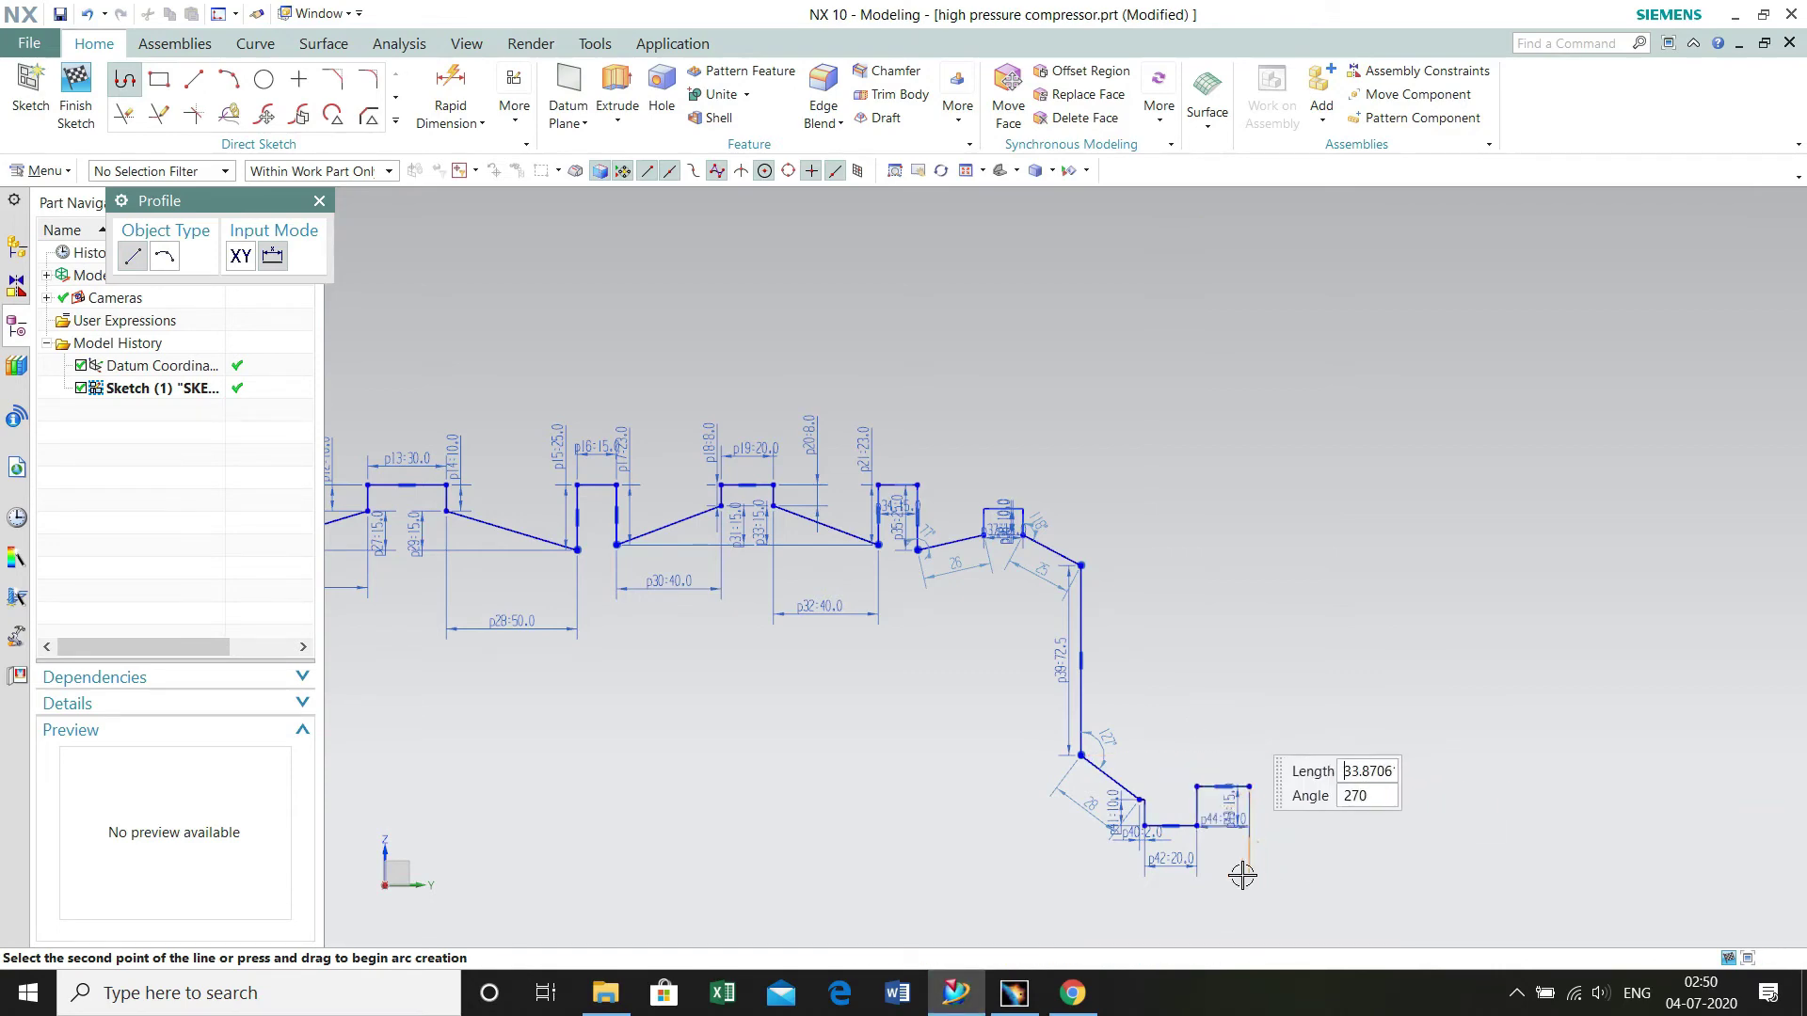
{"action": "key", "text": "Return"}
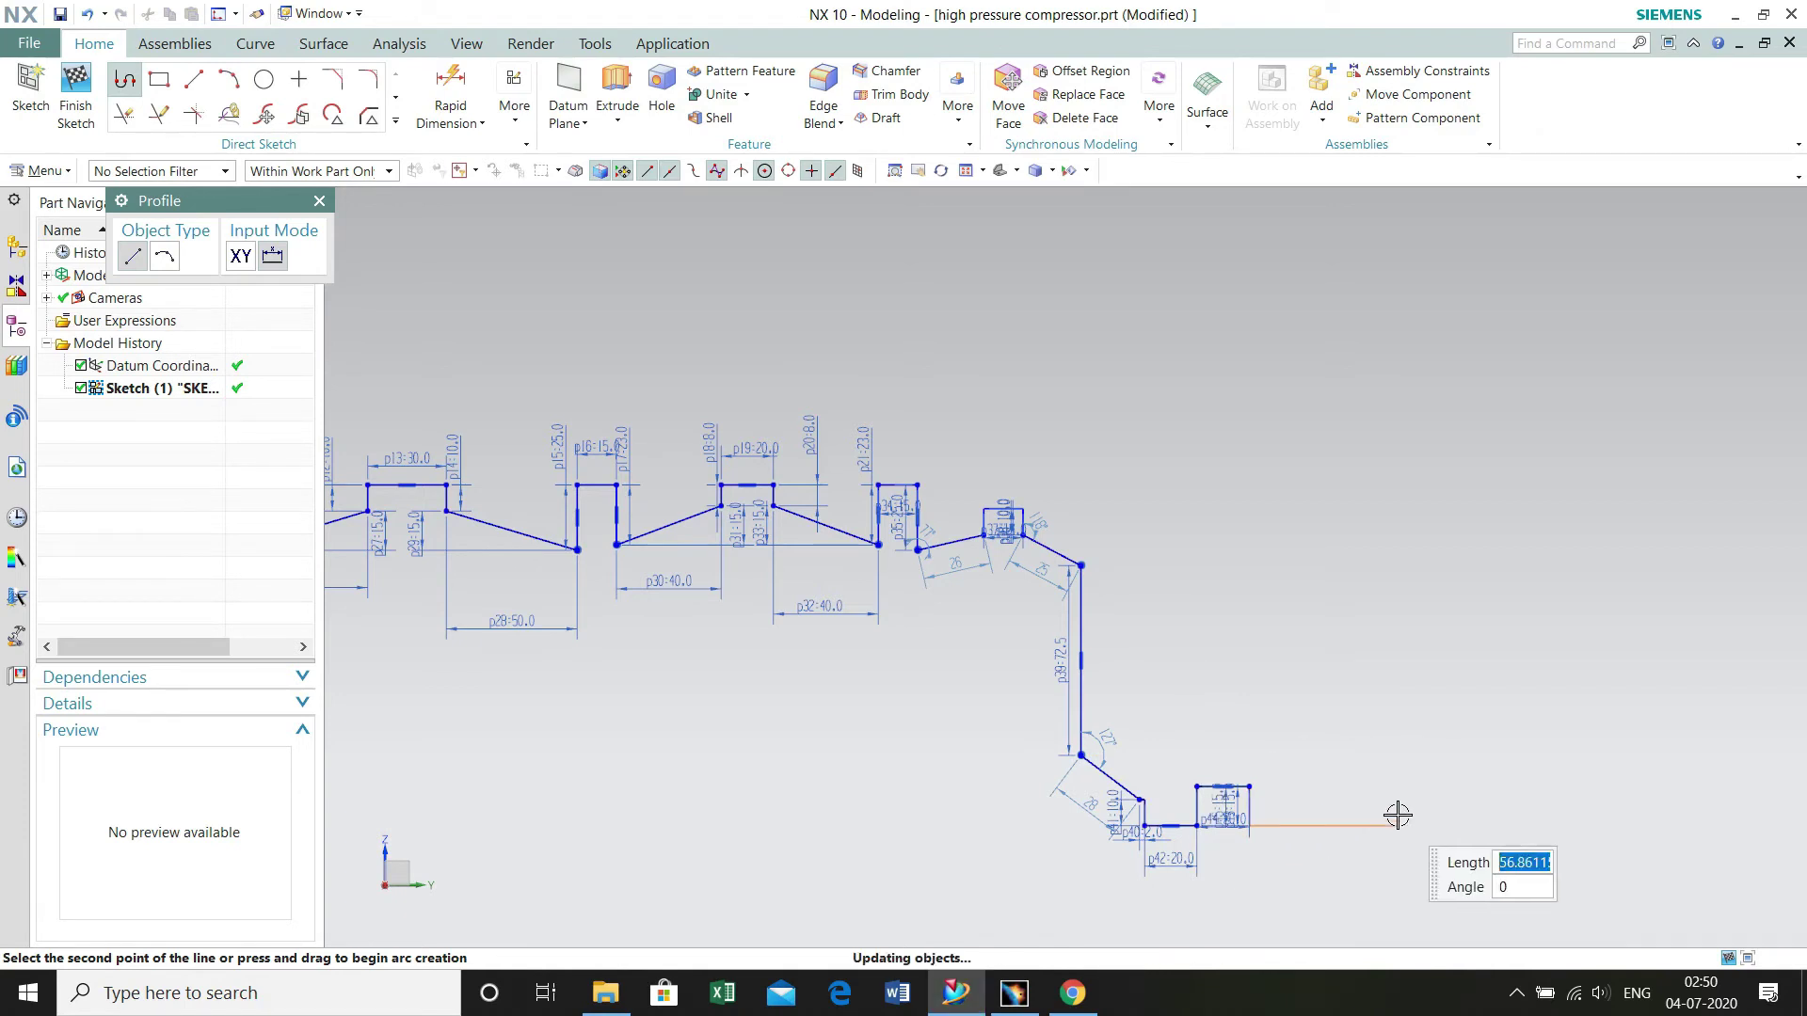
{"action": "key", "text": "Escape"}
{"action": "key", "text": "Escape"}
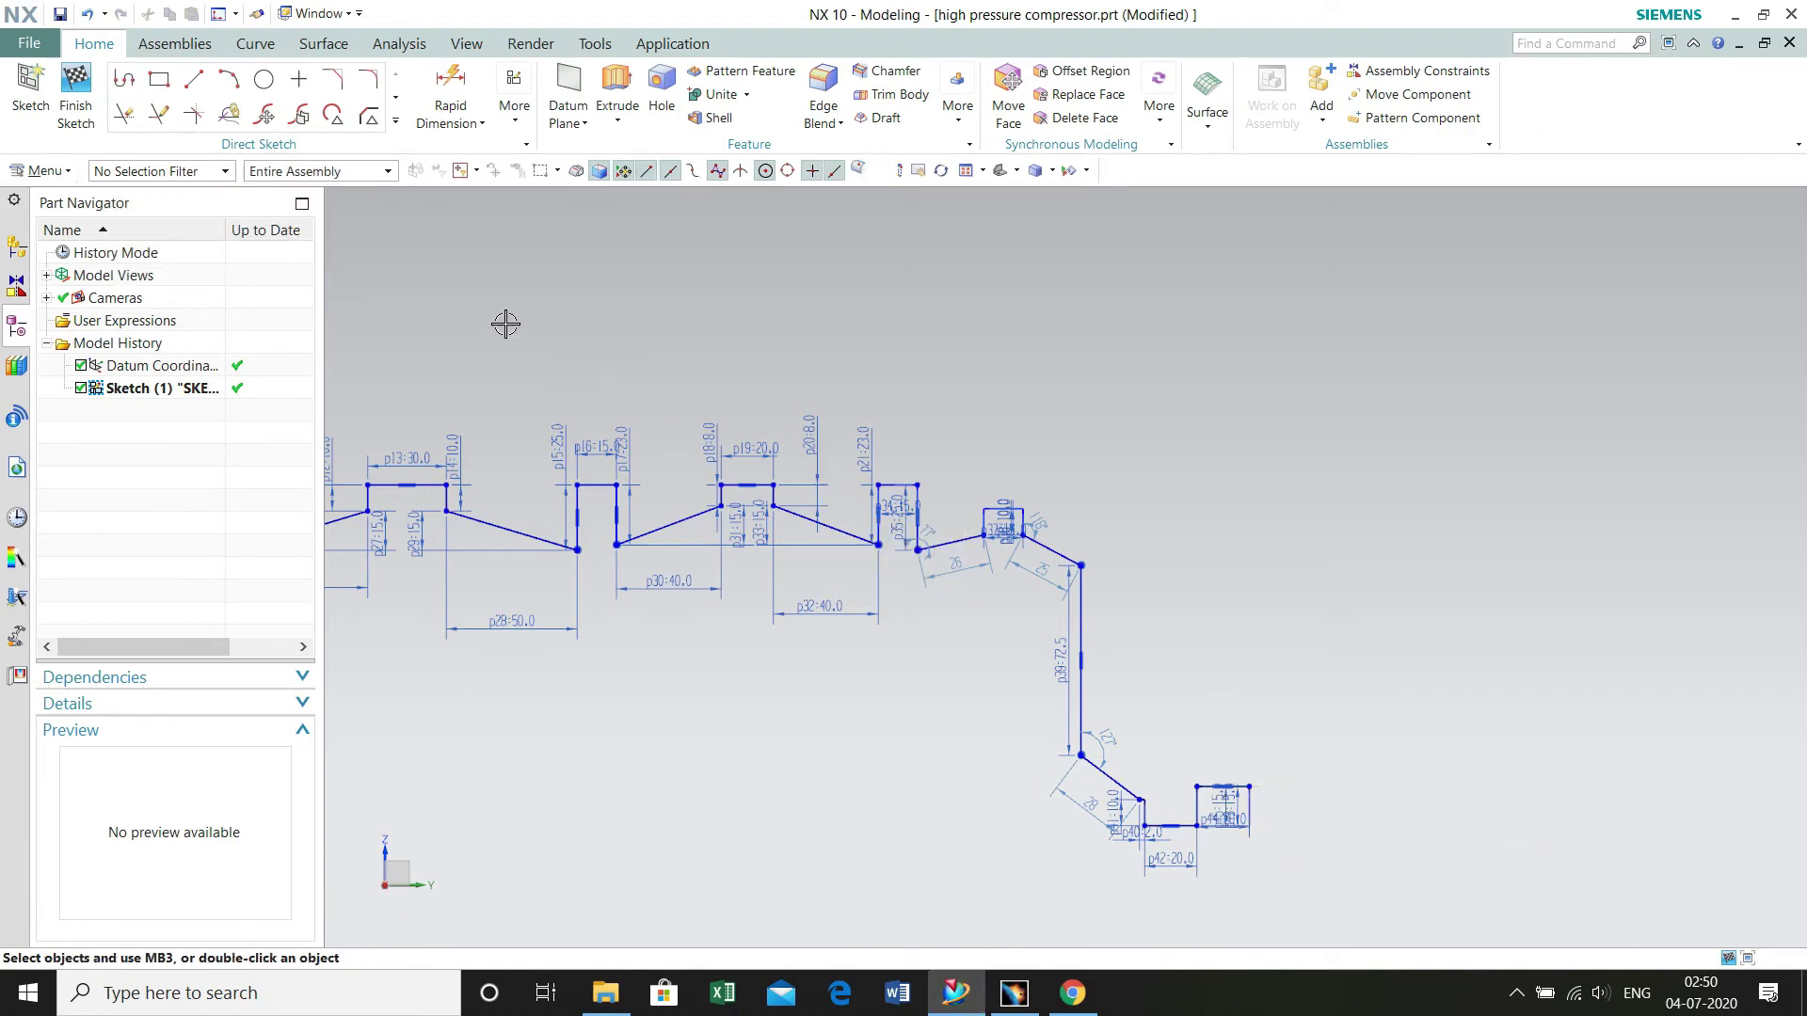
{"action": "left_click", "coordinate": [451, 94]}
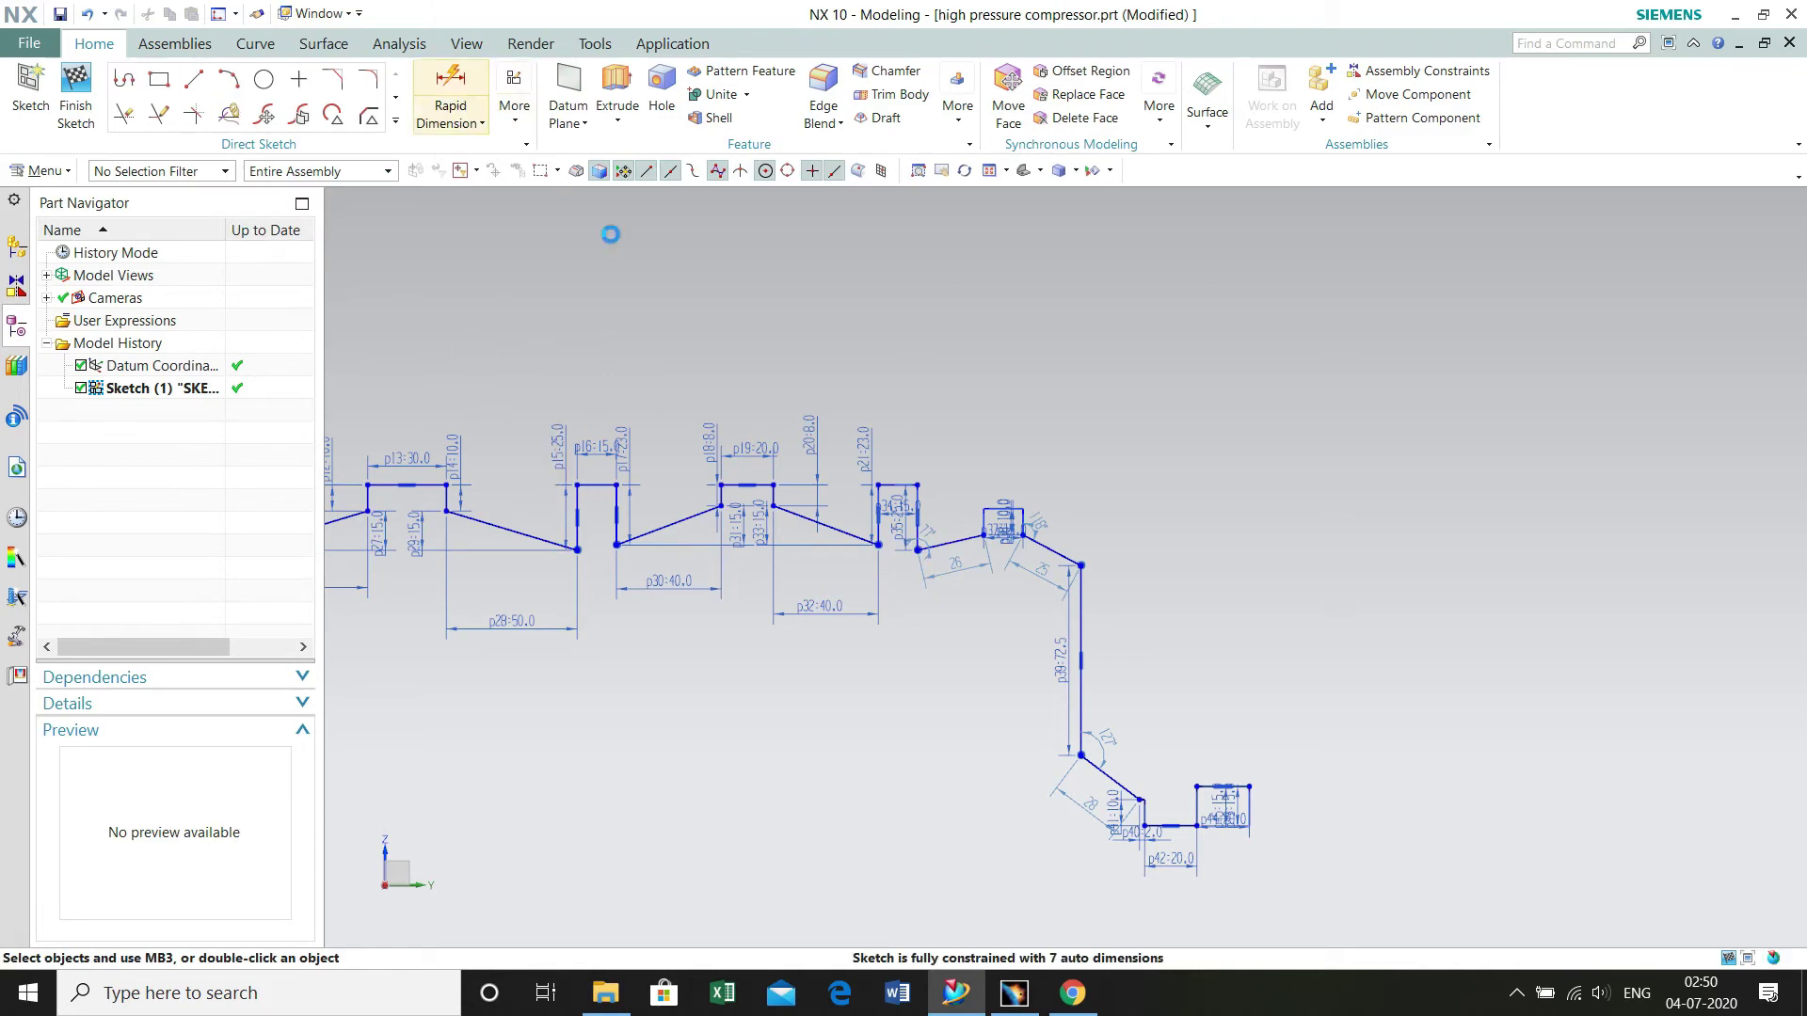
{"action": "scroll", "coordinate": [994, 544], "scroll_direction": "up", "scroll_amount": 5}
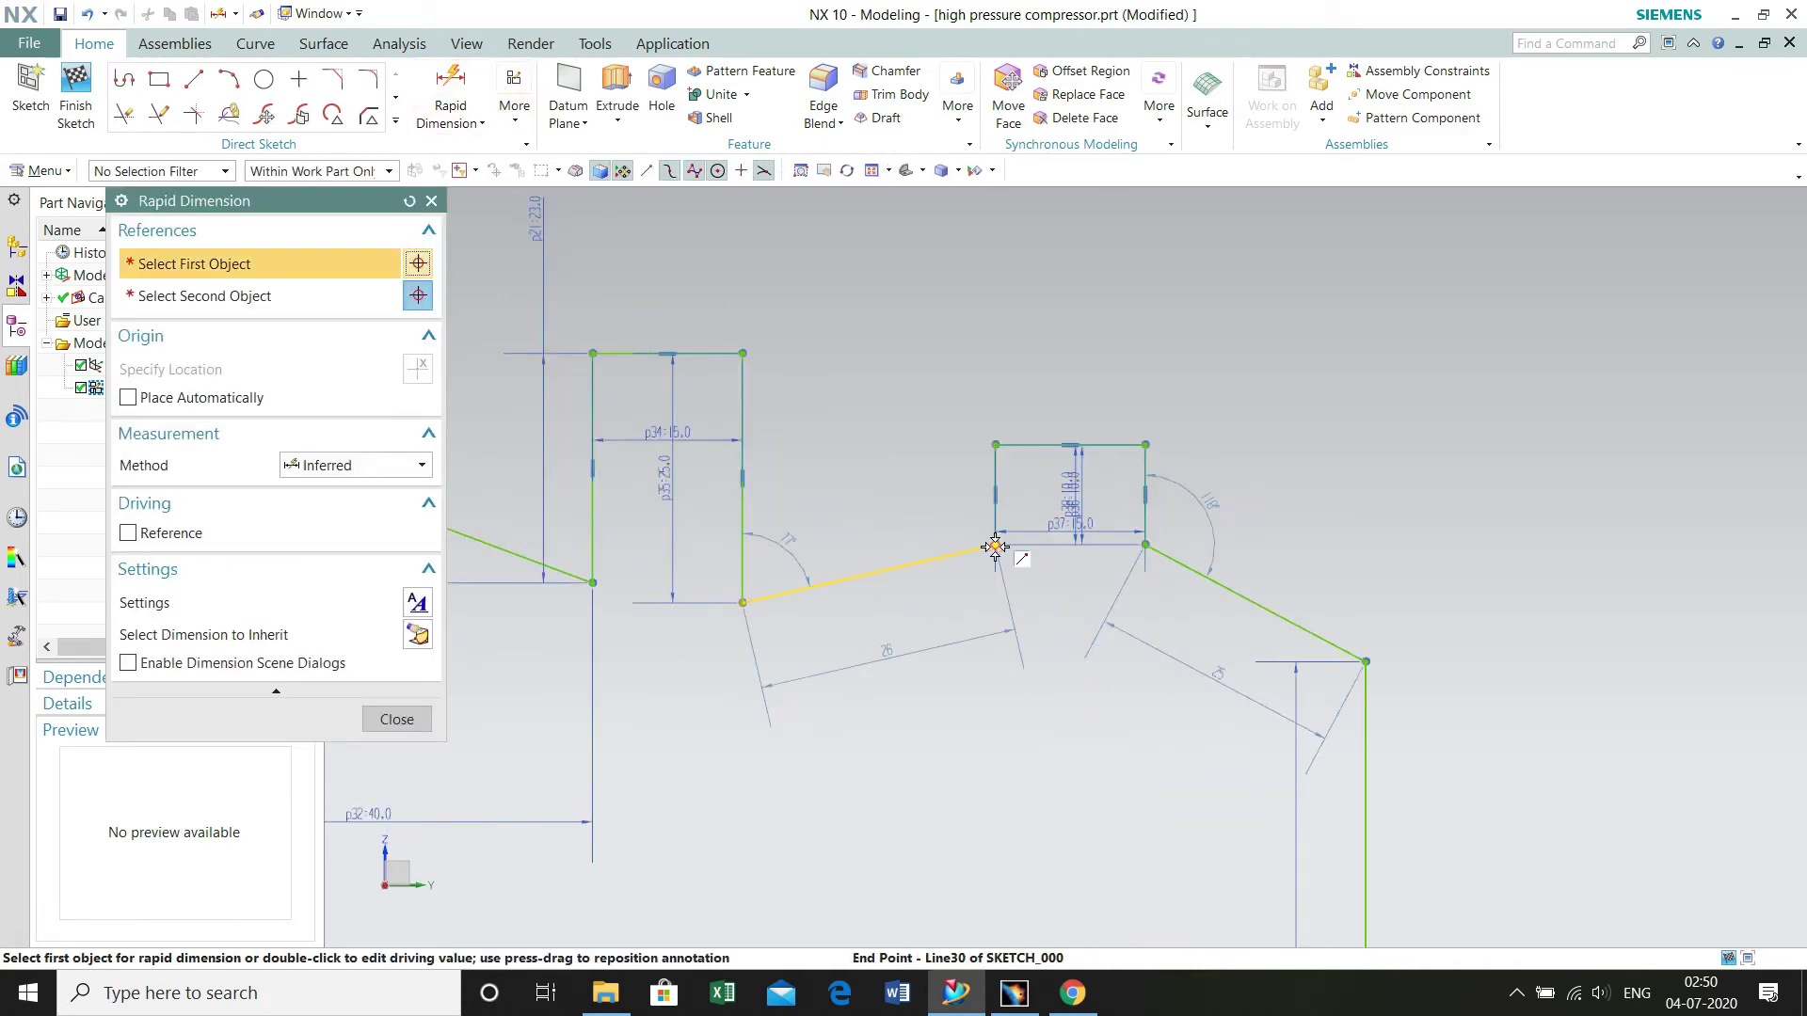
- Set a horizontal dimension of 30 below the slope
{"action": "left_click", "coordinate": [1004, 550]}
{"action": "left_click", "coordinate": [744, 602]}
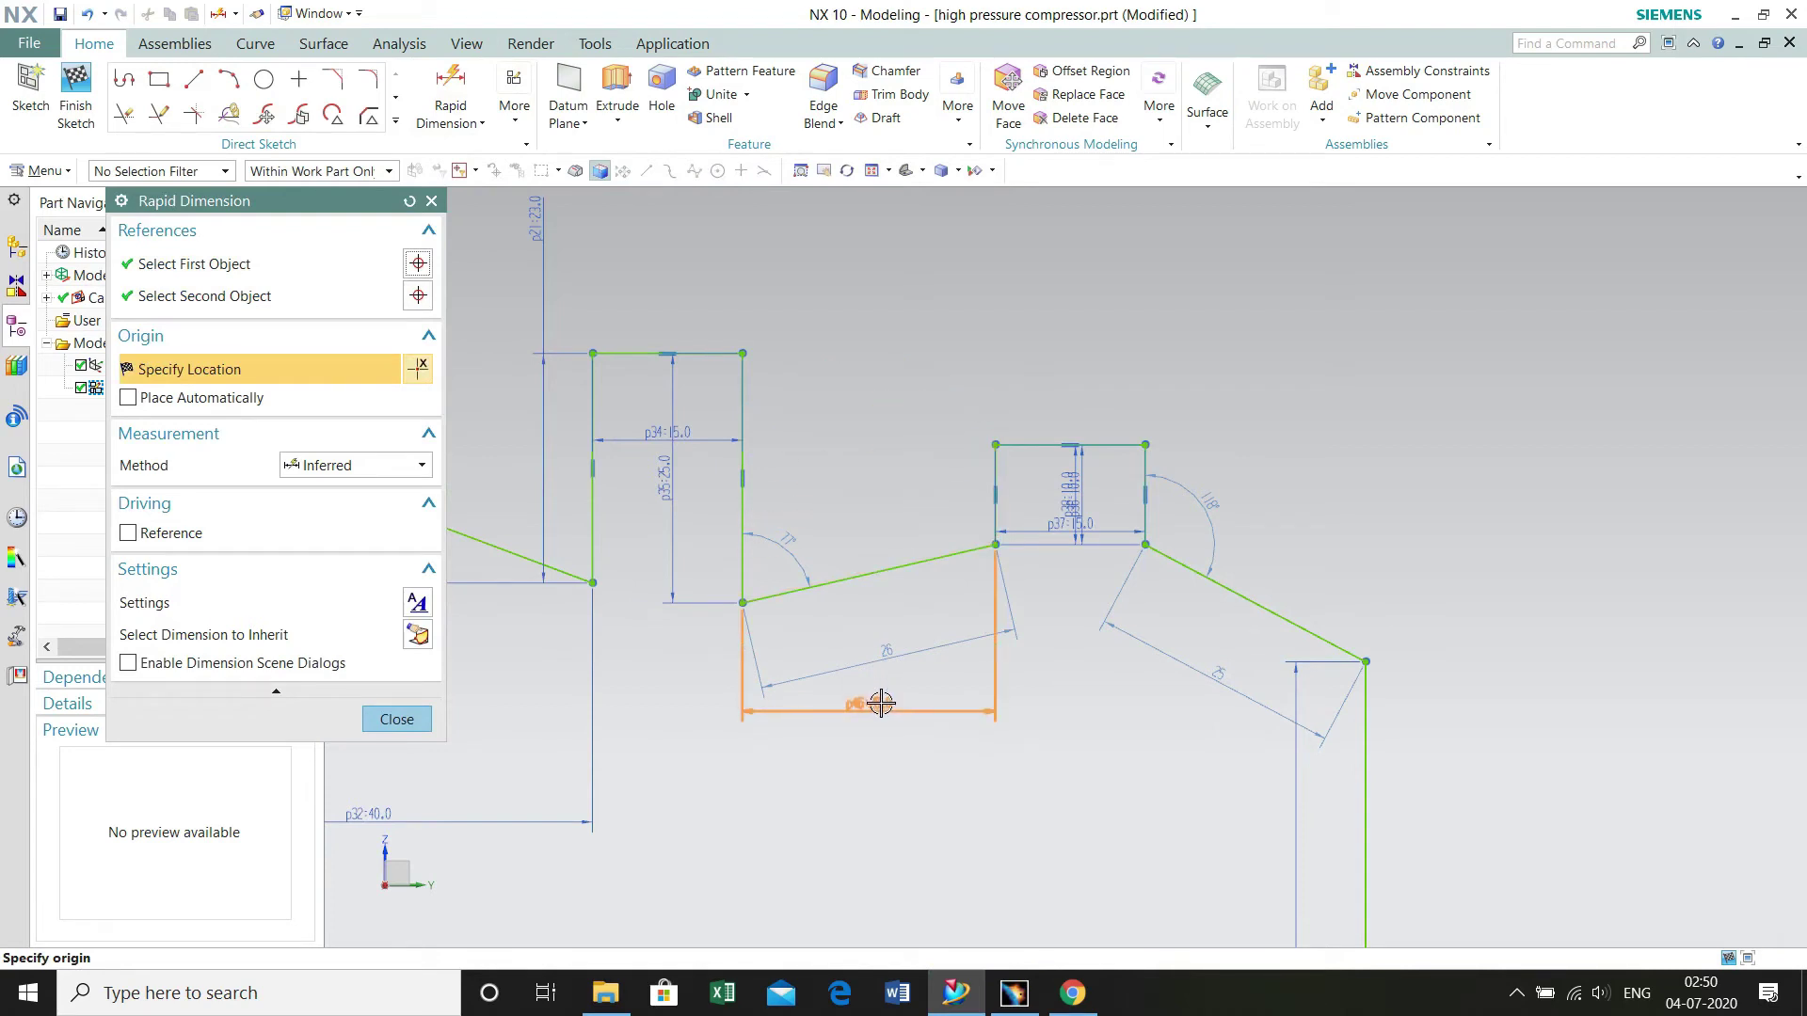
{"action": "left_click", "coordinate": [881, 703]}
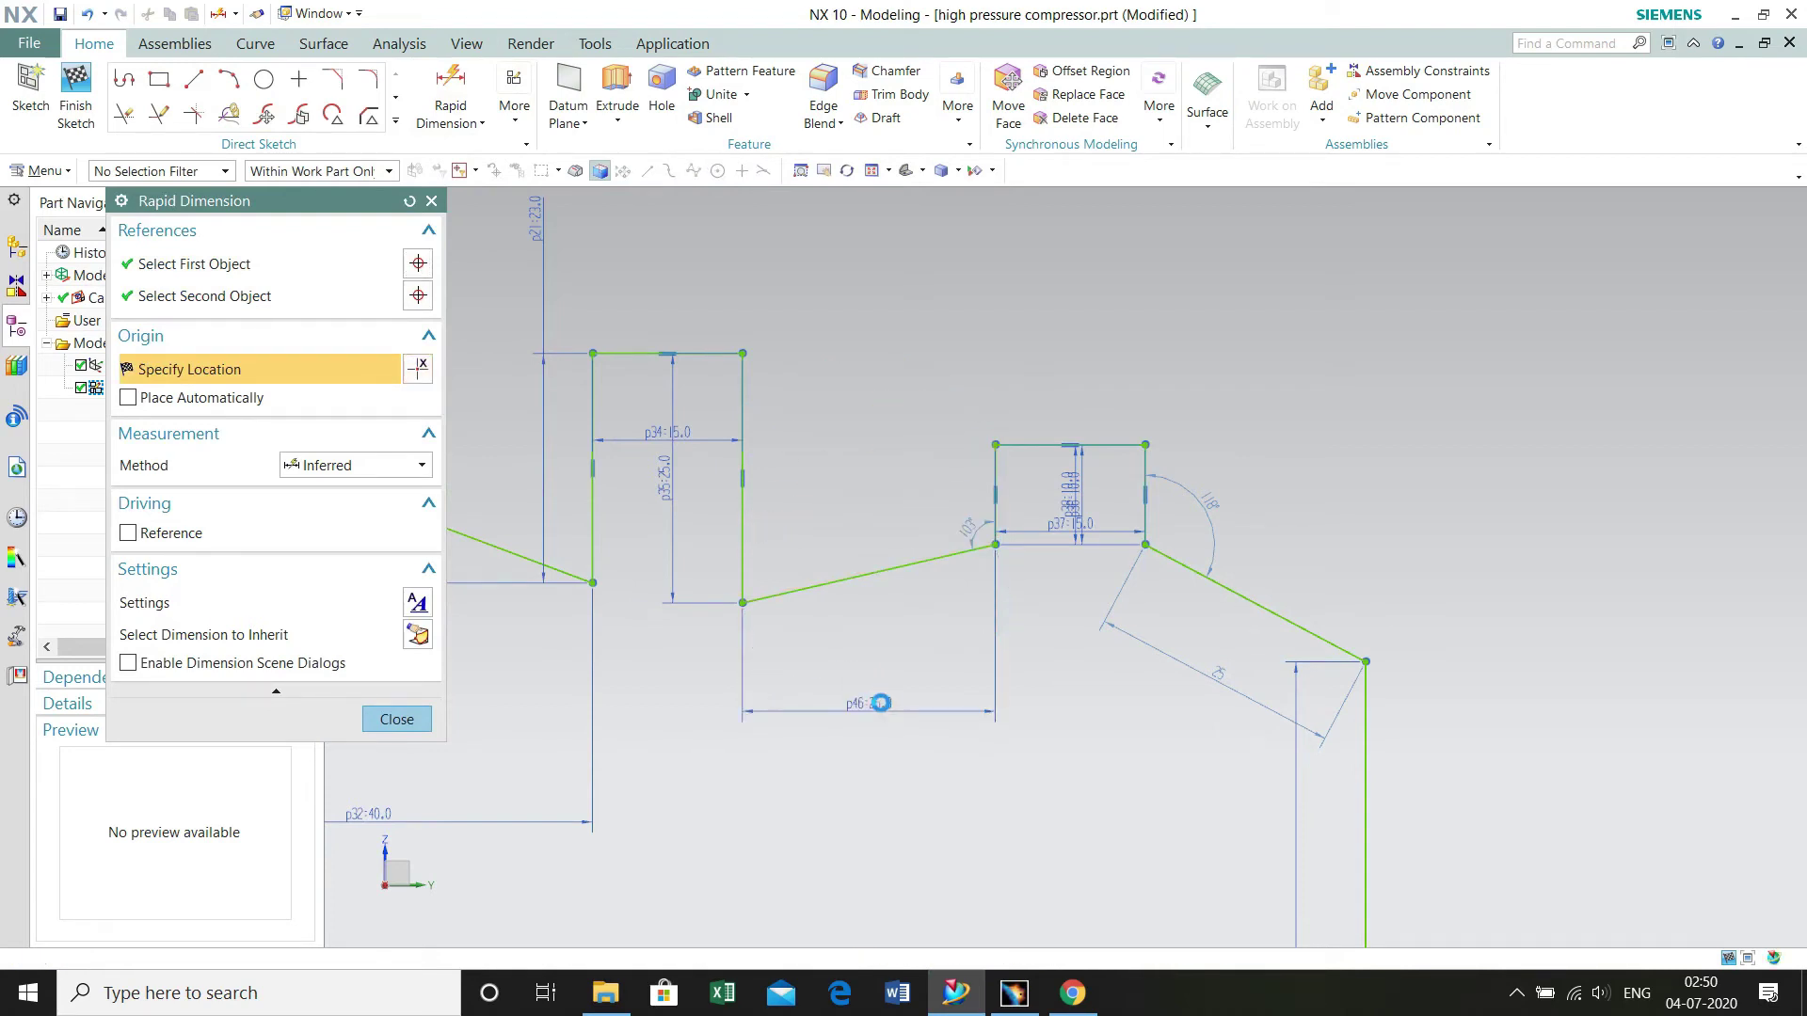
{"action": "type", "text": "30"}
{"action": "key", "text": "Return"}
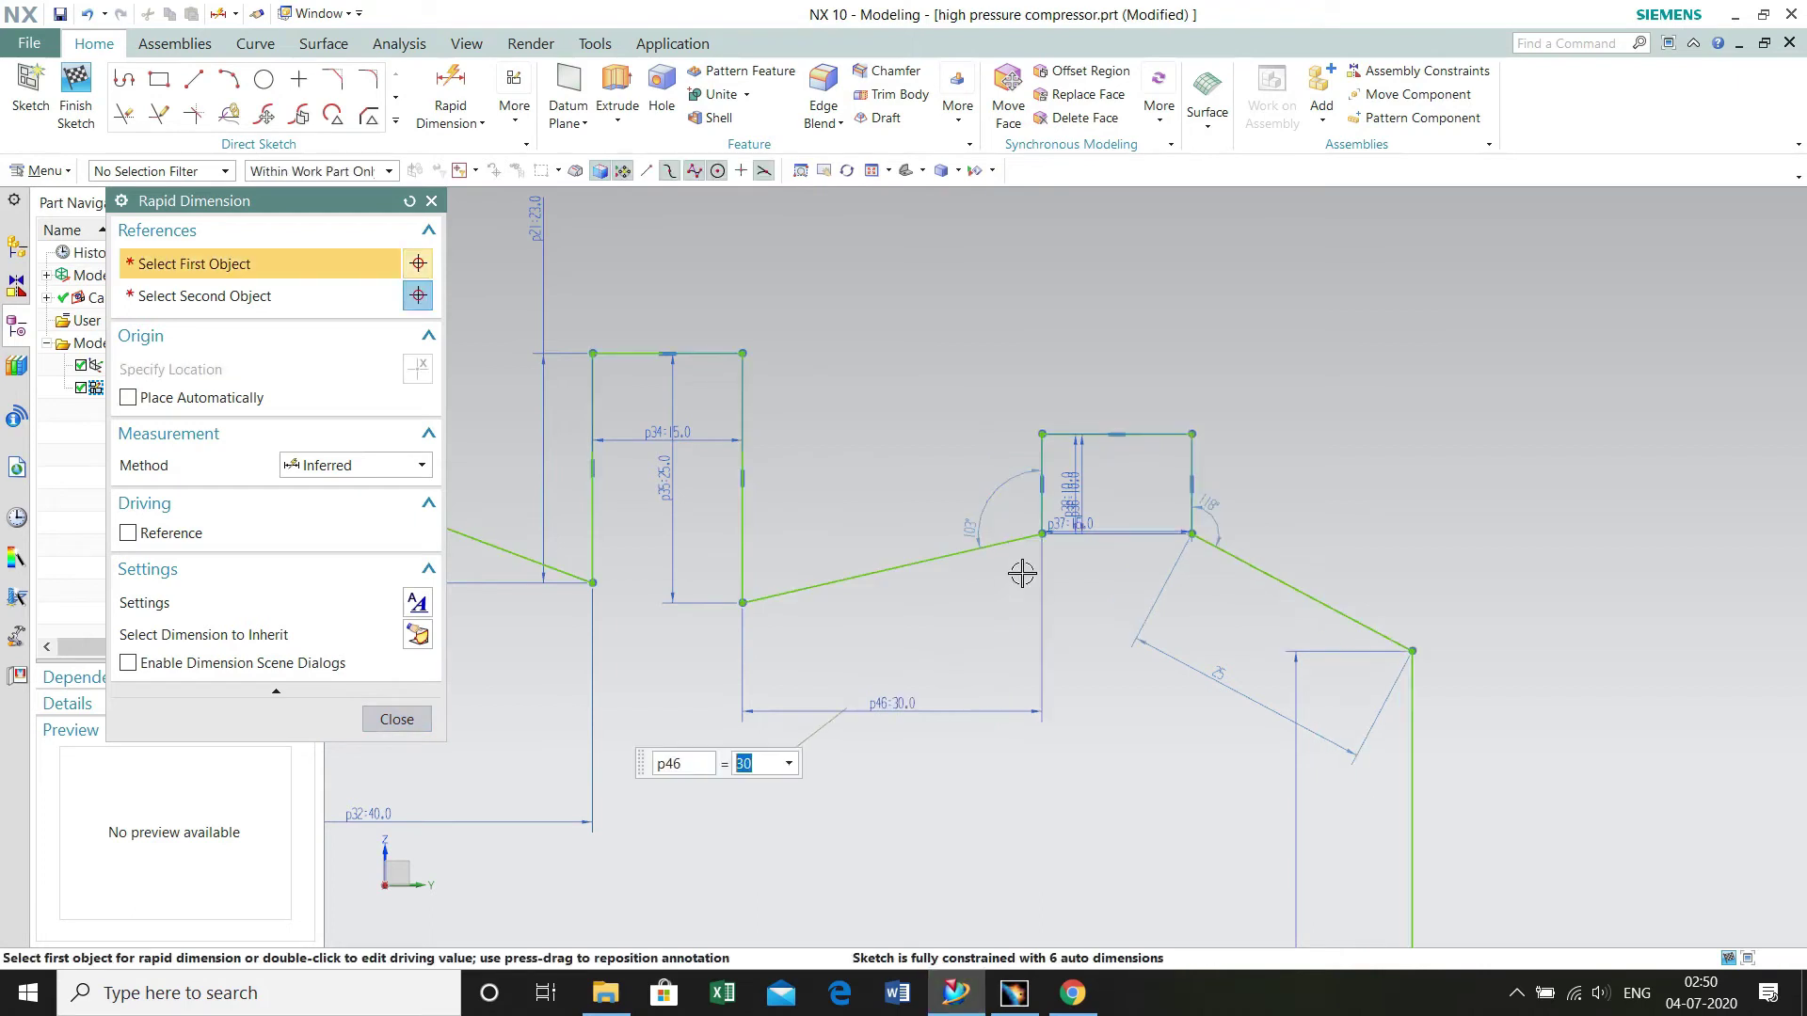
- Add vertical dimension p47 of 15 at the right step
{"action": "left_click", "coordinate": [744, 603]}
{"action": "left_click", "coordinate": [1042, 593]}
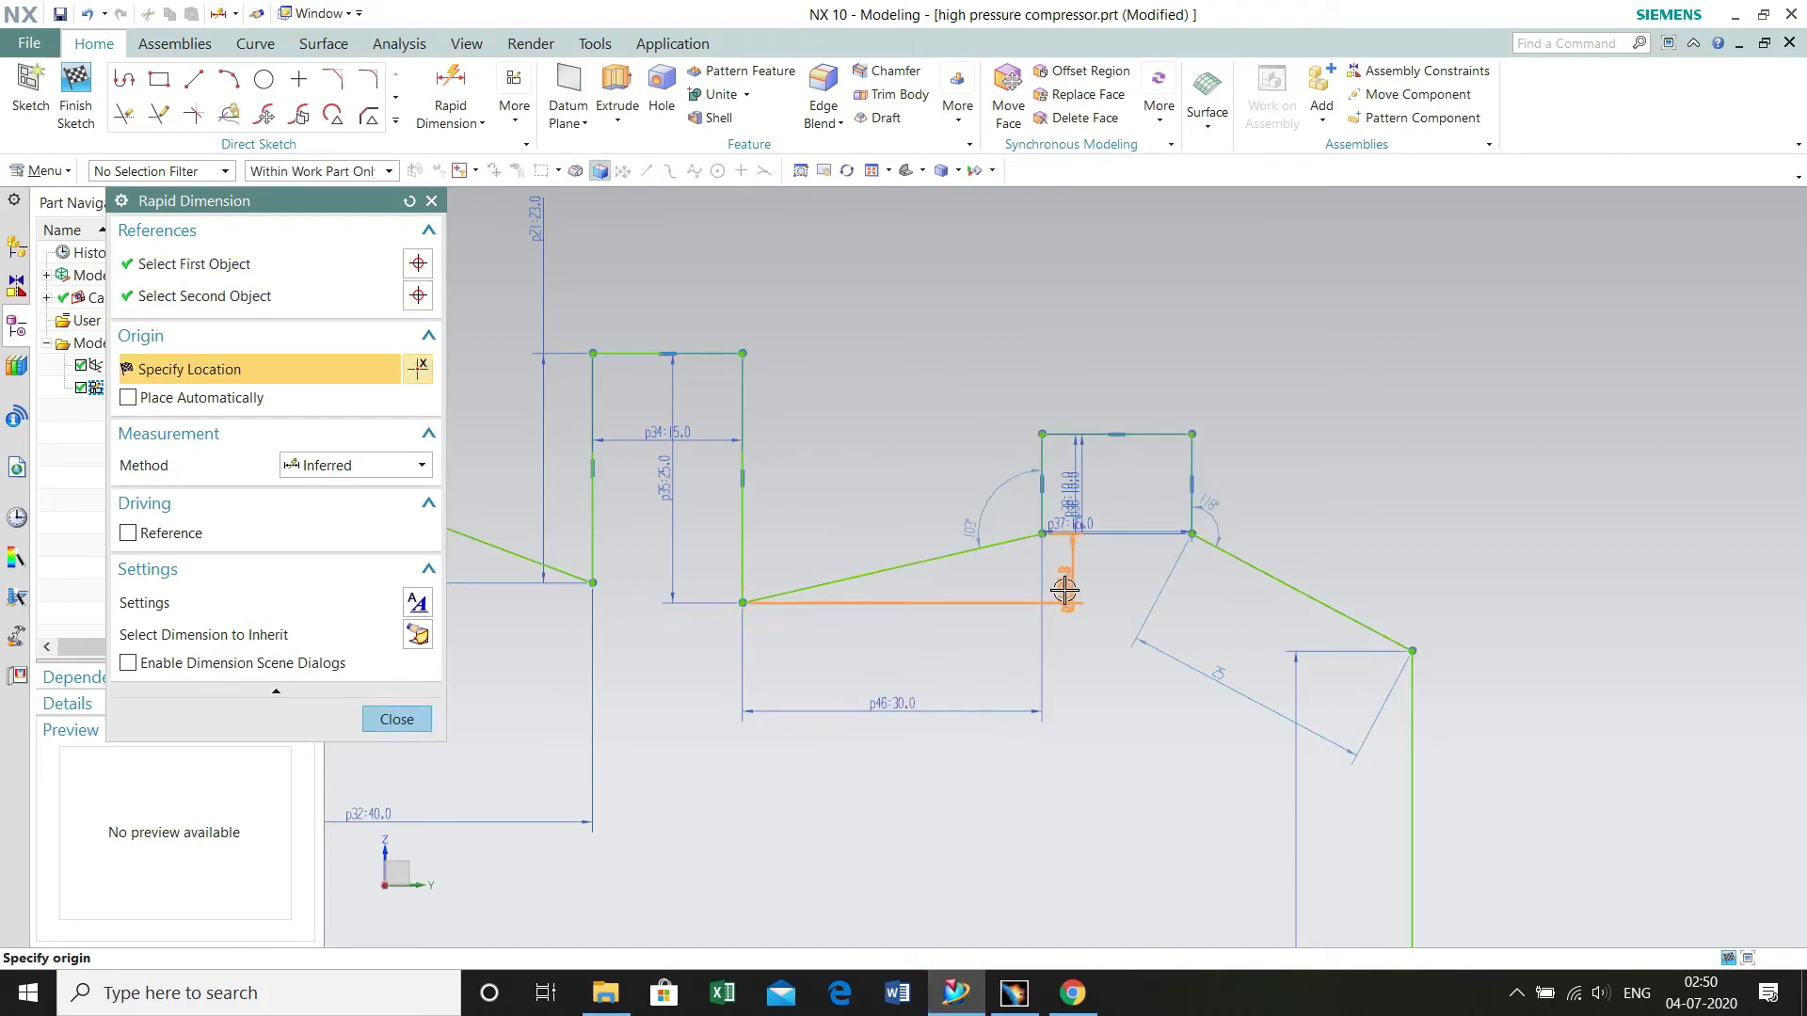
{"action": "left_click", "coordinate": [1063, 591]}
{"action": "type", "text": "15"}
{"action": "key", "text": "Return"}
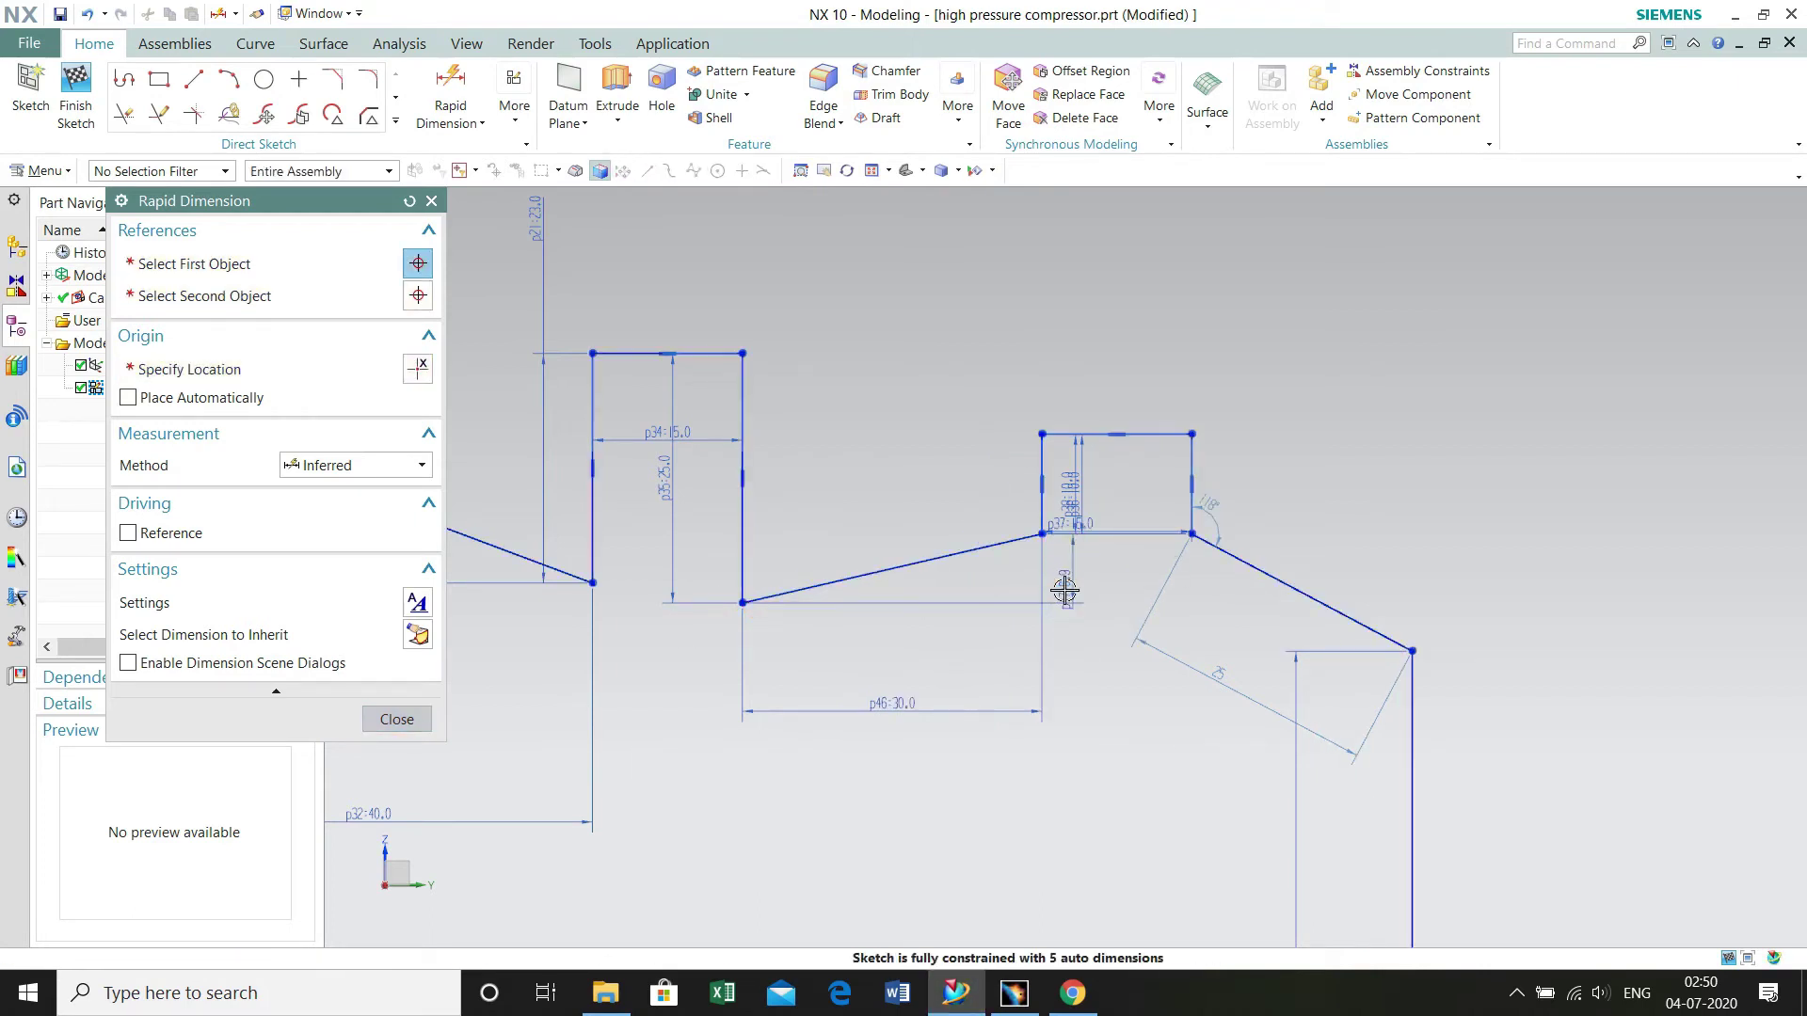
- Dimension the slanted line horizontally with p48 at 30
{"action": "left_click", "coordinate": [1411, 570]}
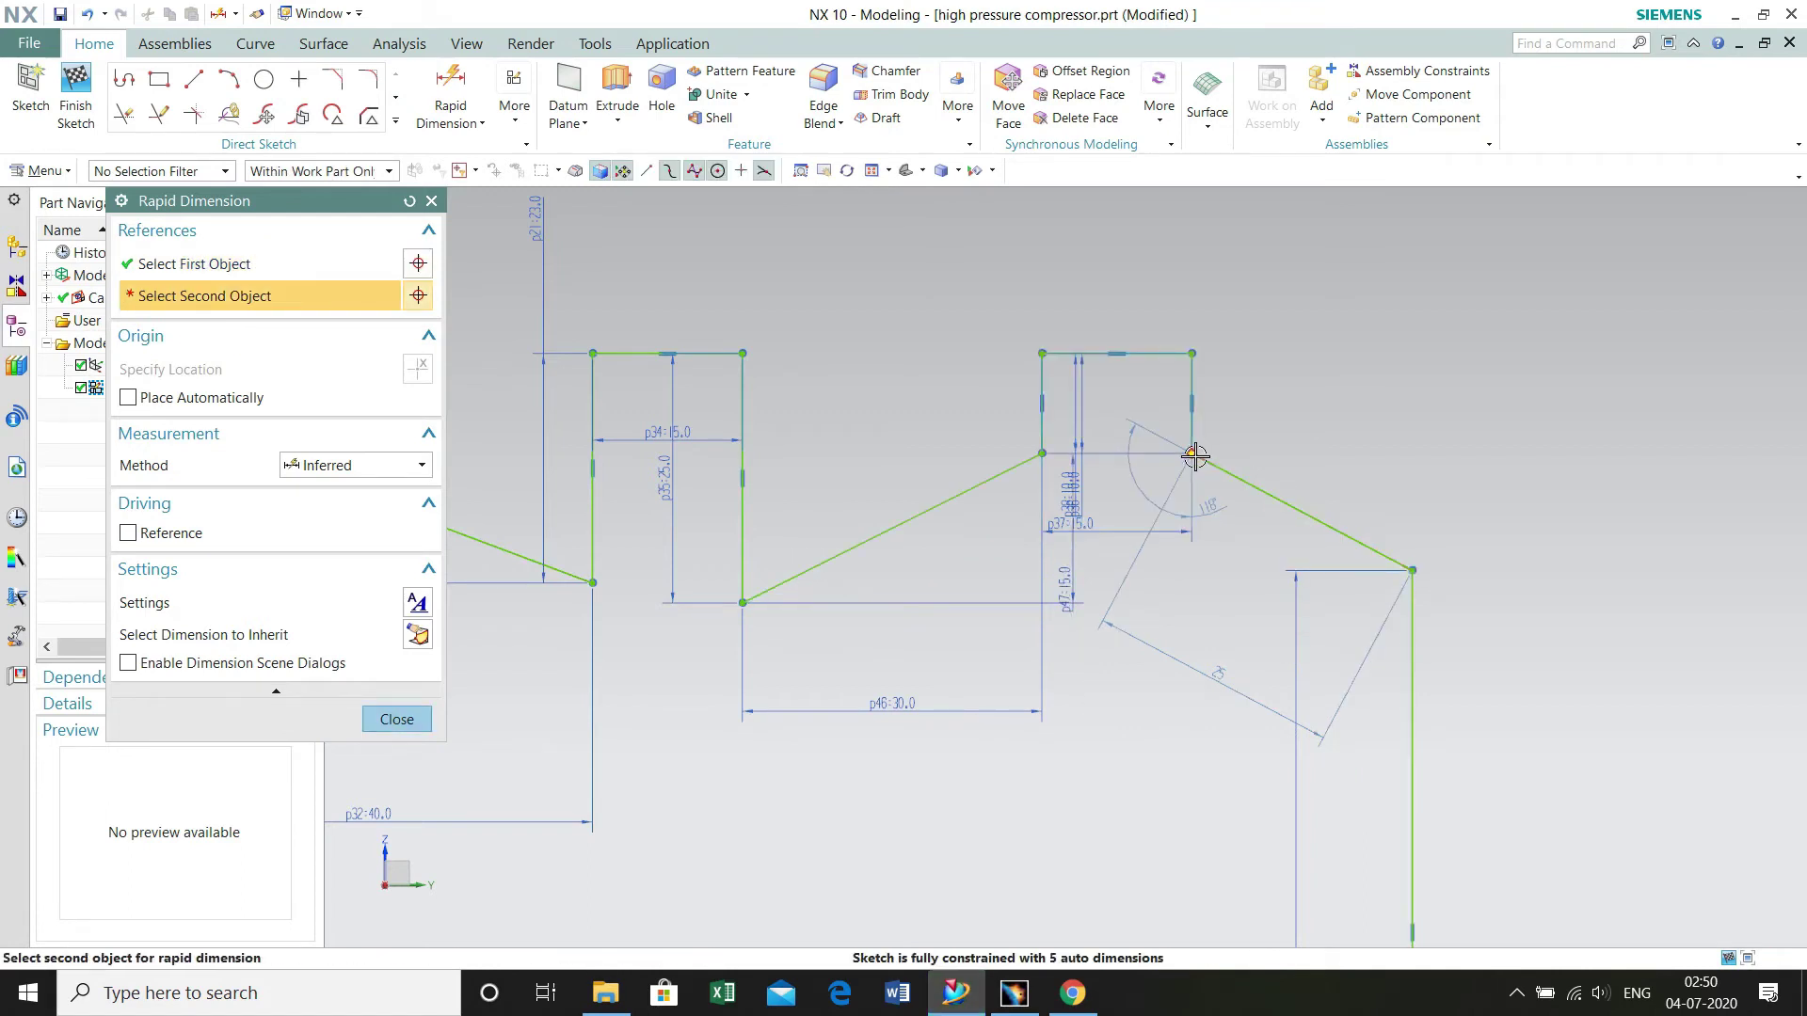
{"action": "left_click", "coordinate": [1193, 452]}
{"action": "left_click", "coordinate": [1273, 646]}
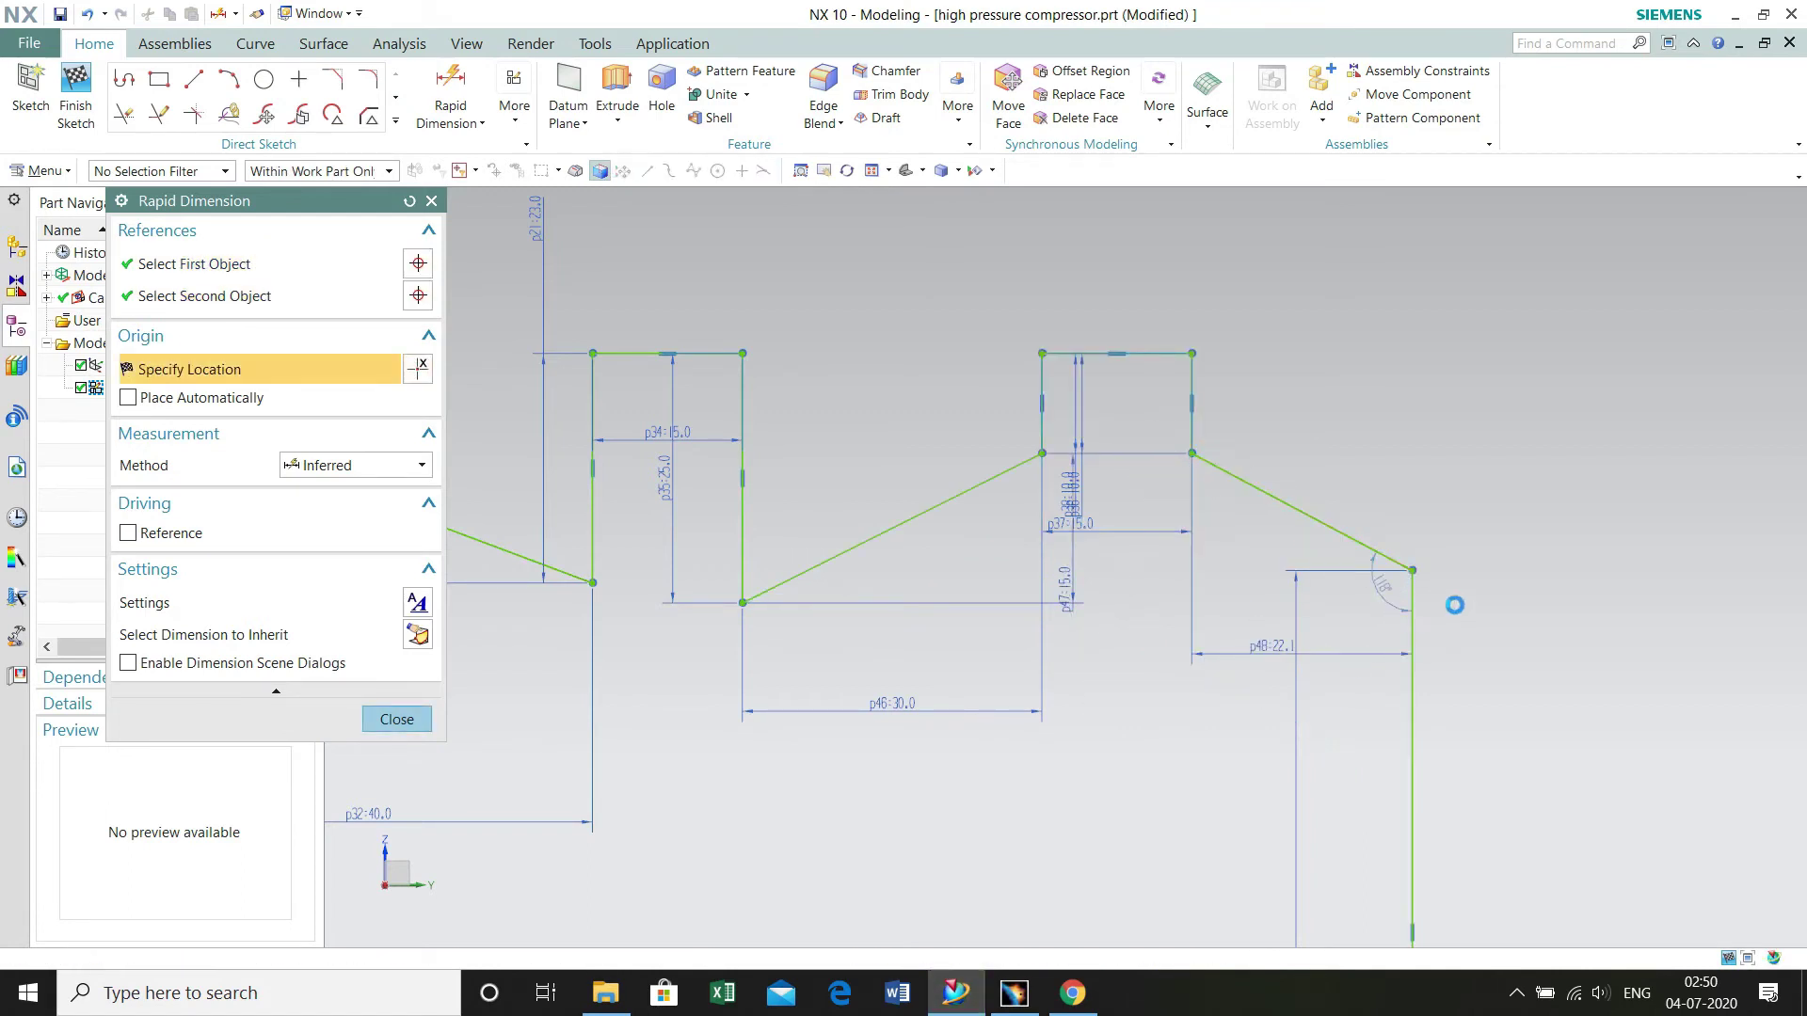
{"action": "type", "text": "30"}
{"action": "key", "text": "Return"}
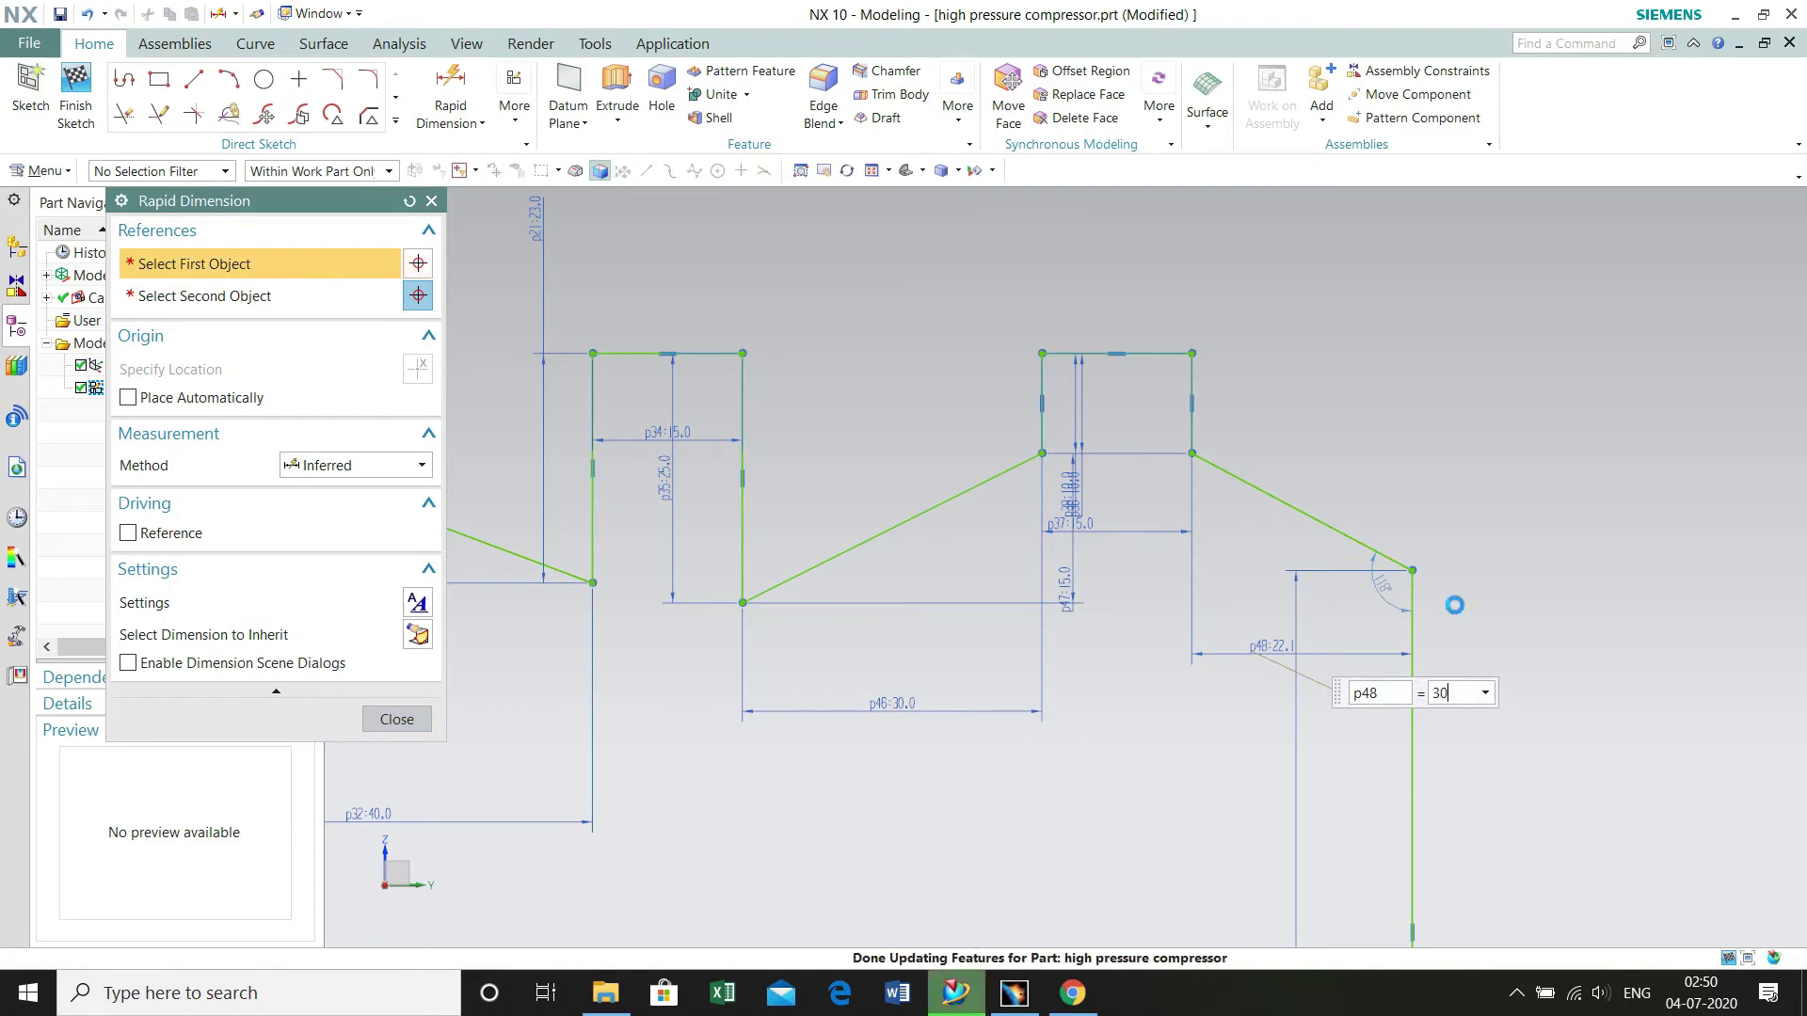
- Place vertical dimension p49 on the slanted line and open its value for editing
{"action": "left_click", "coordinate": [1334, 544]}
{"action": "left_click", "coordinate": [1193, 453]}
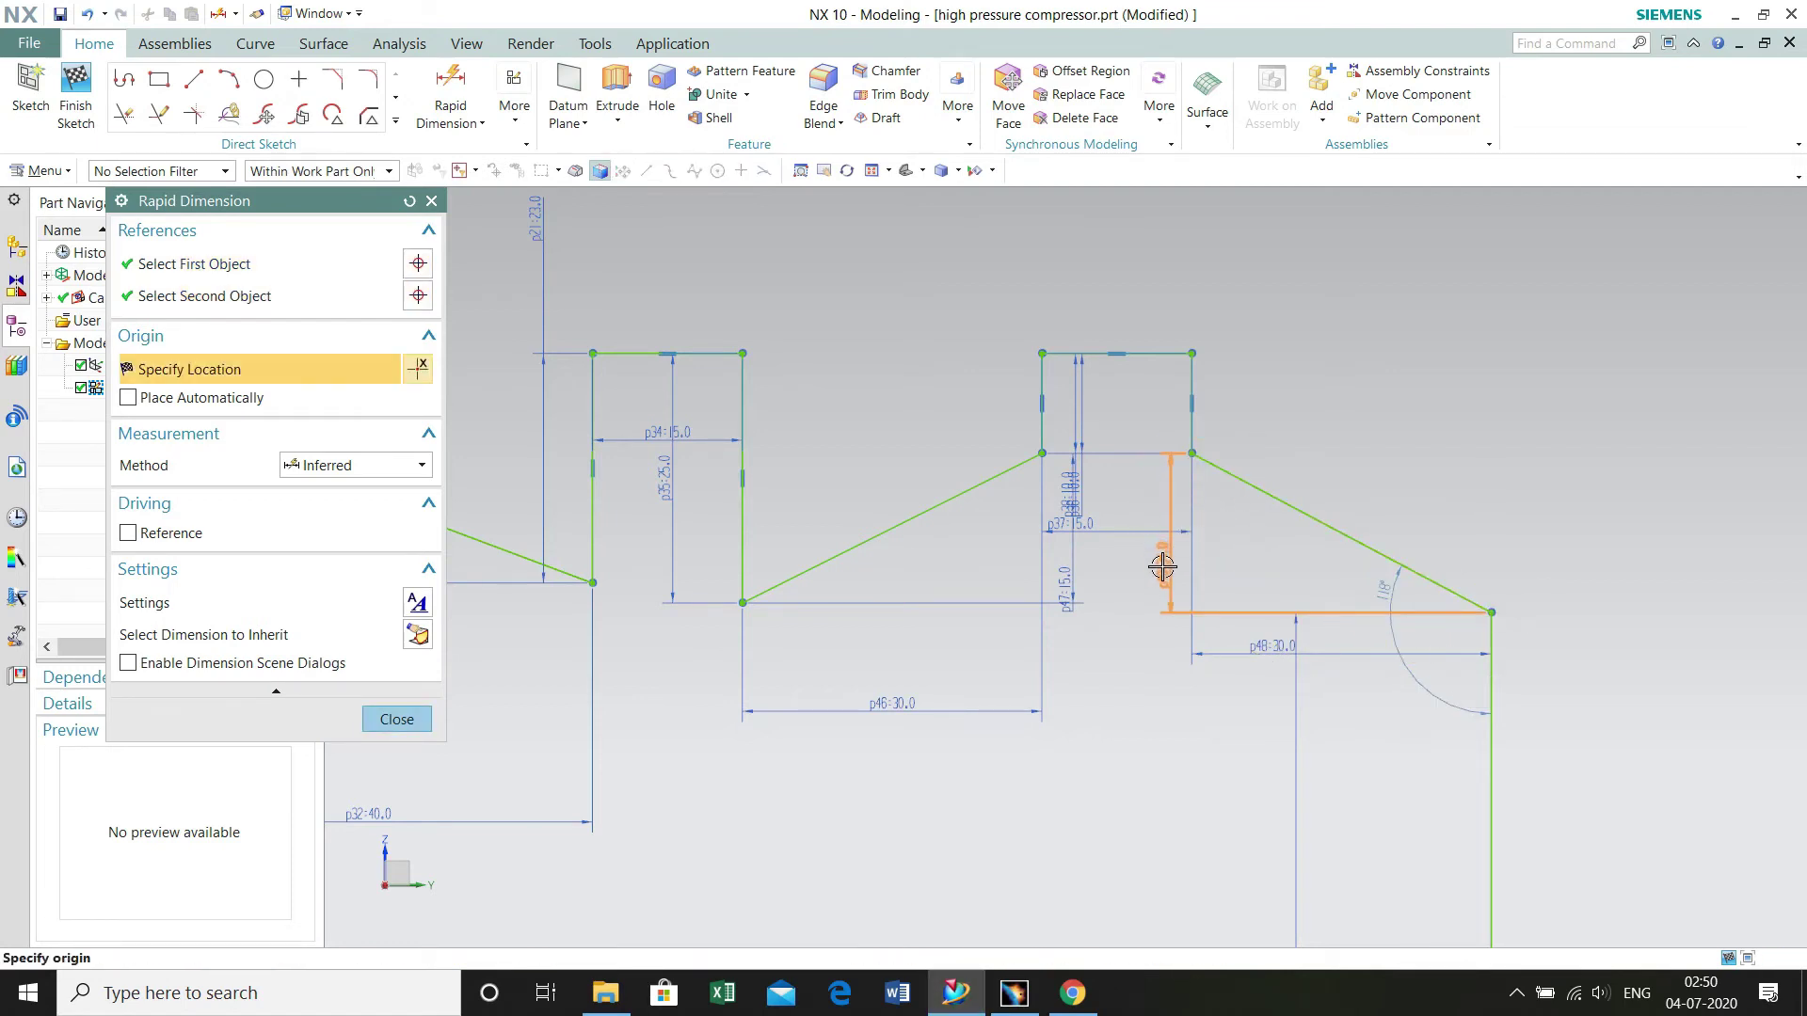
{"action": "left_click", "coordinate": [1167, 555]}
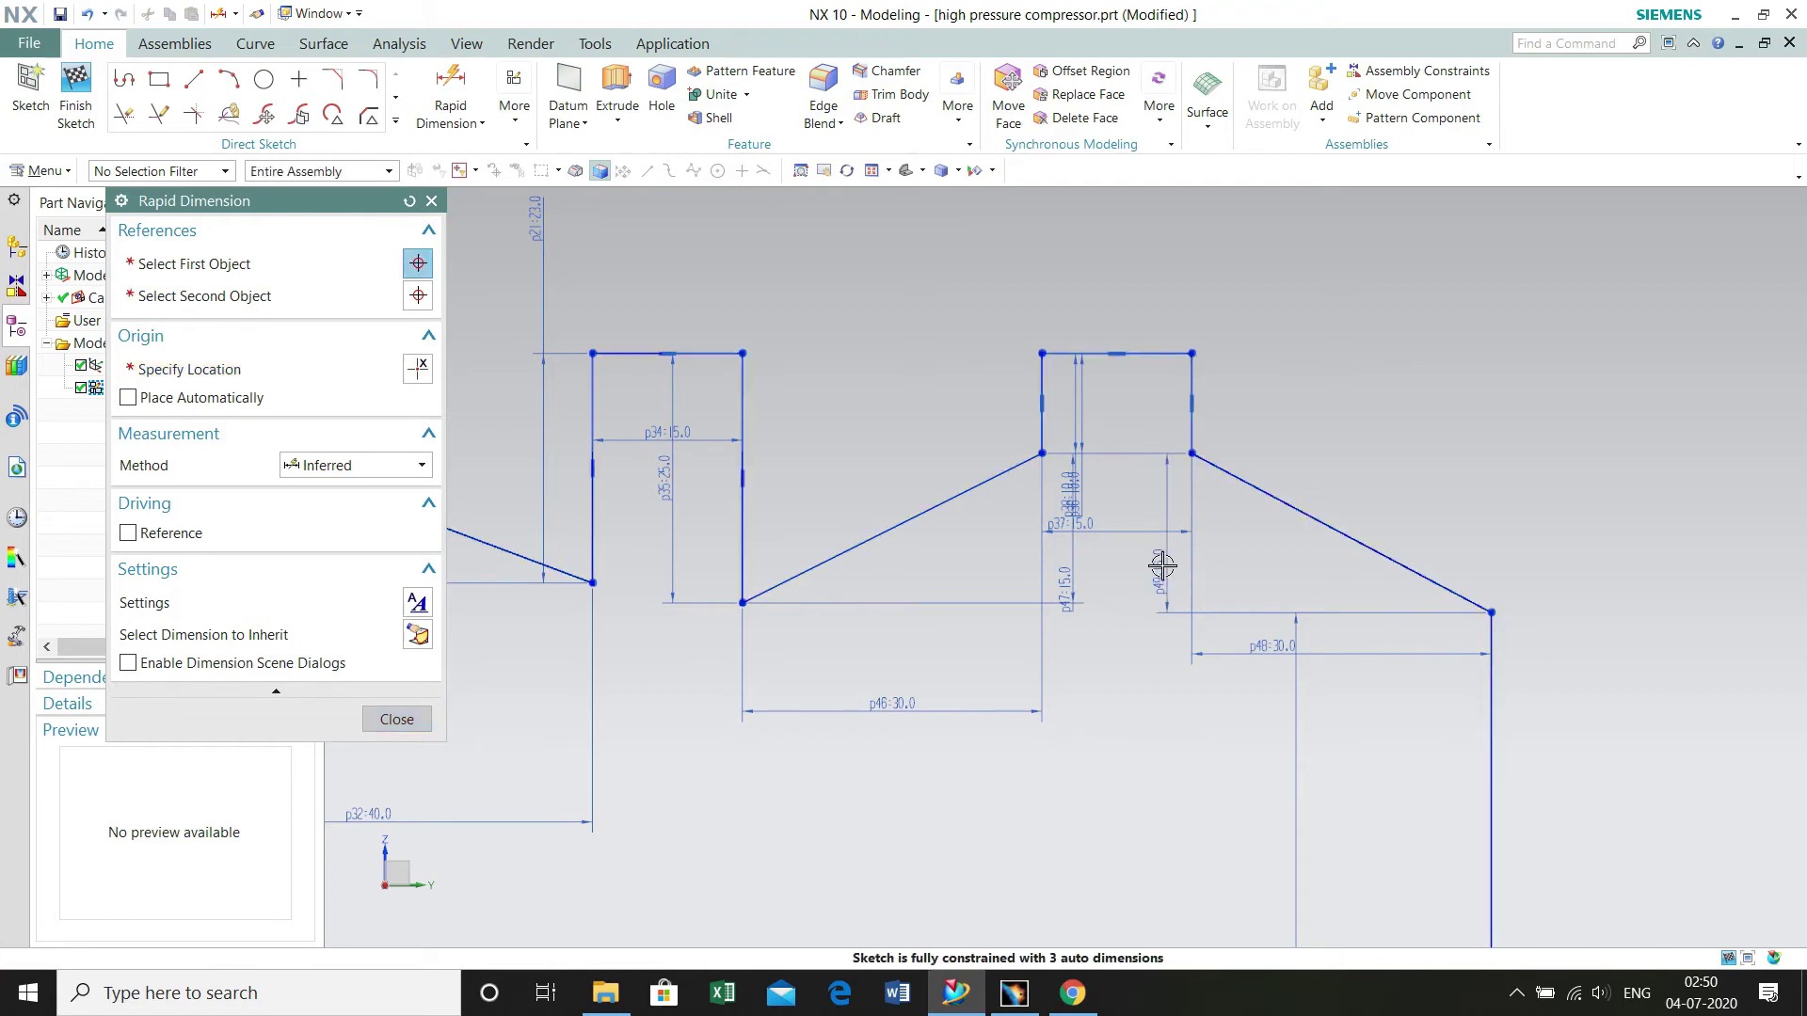
{"action": "double_click", "coordinate": [1160, 566]}
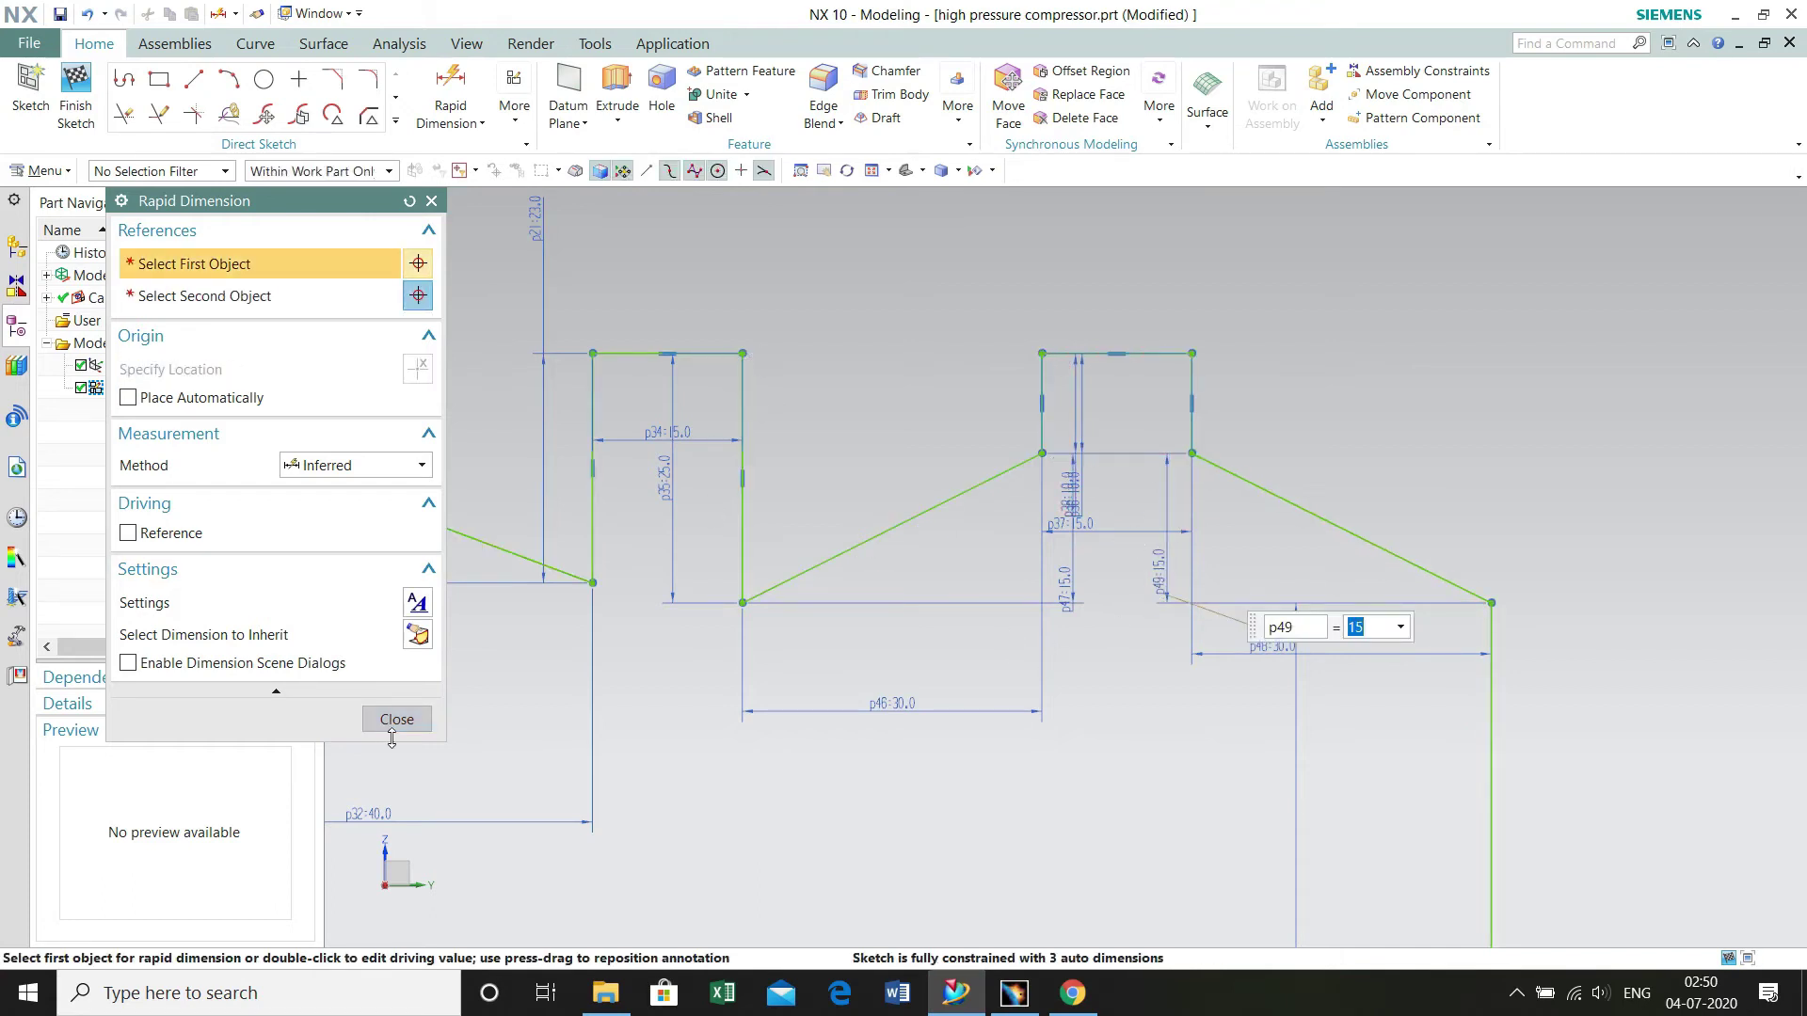
{"action": "scroll", "coordinate": [1172, 866], "scroll_direction": "down", "scroll_amount": 3}
{"action": "scroll", "coordinate": [1172, 866], "scroll_direction": "up", "scroll_amount": 6}
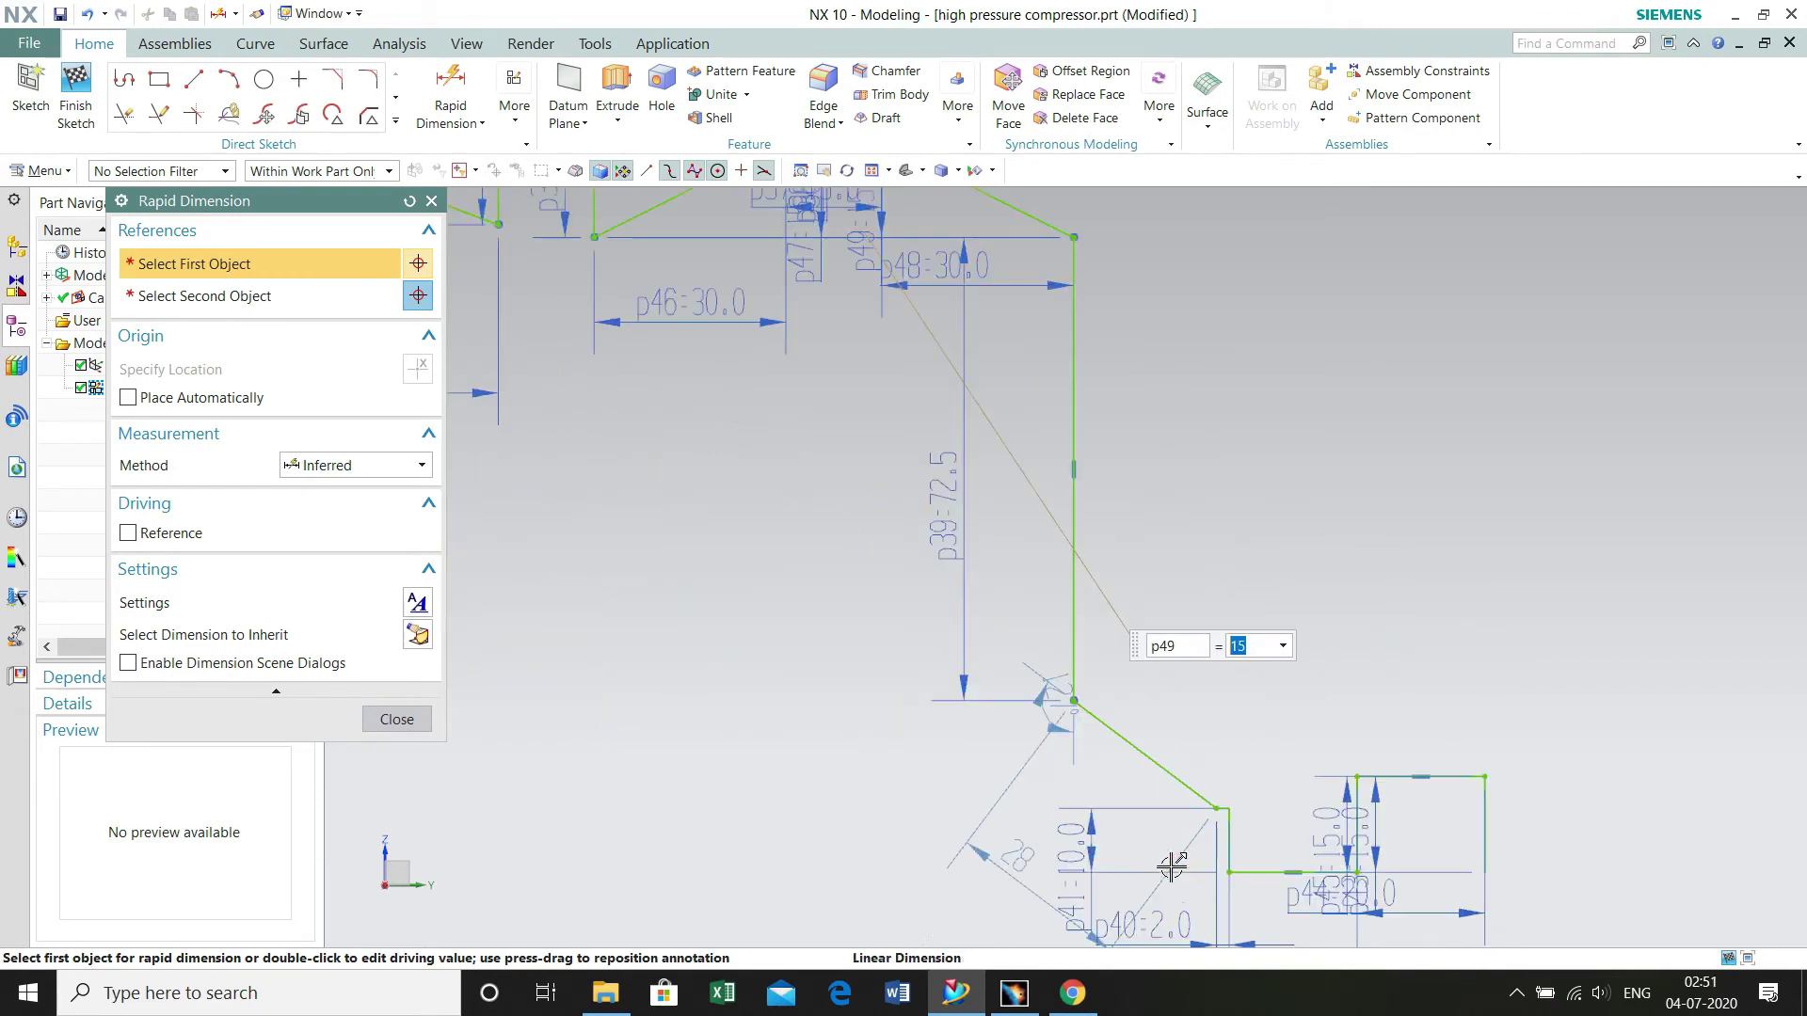
- Add horizontal dimension p50 of 50 on the lower slanted line
{"action": "scroll", "coordinate": [1172, 866], "scroll_direction": "up", "scroll_amount": 4}
{"action": "left_click", "coordinate": [1283, 727]}
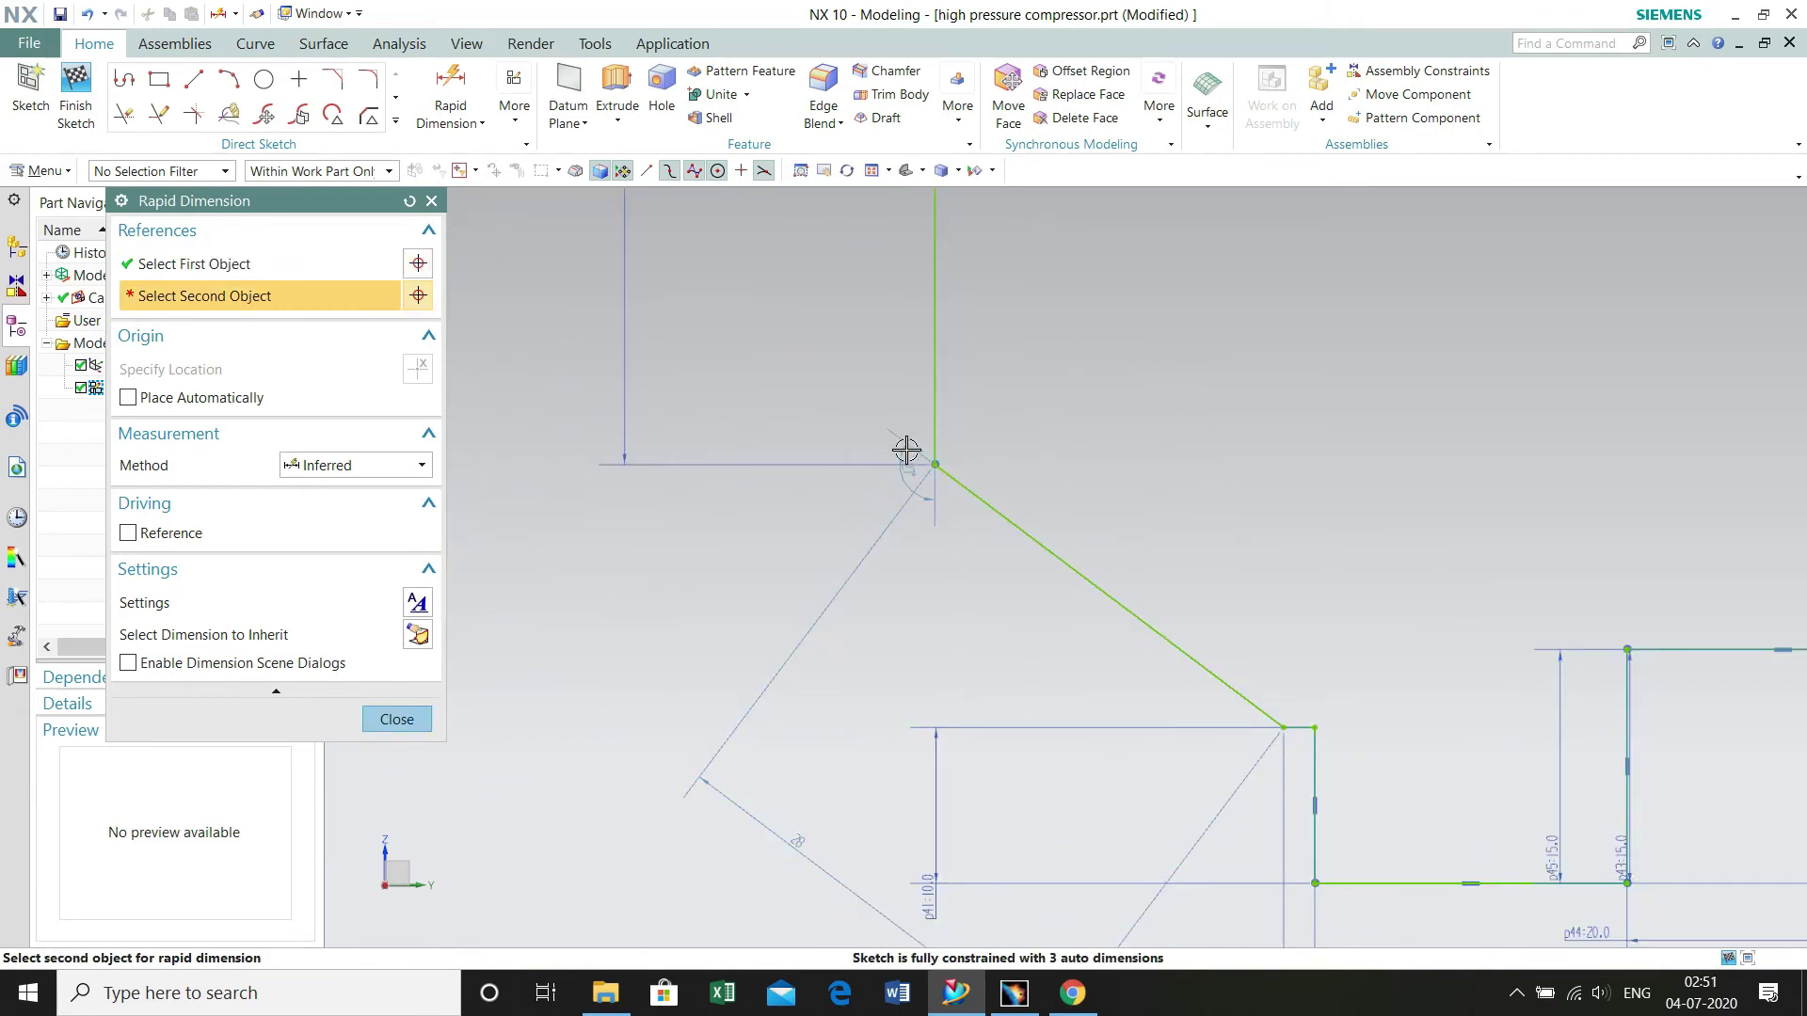
{"action": "left_click", "coordinate": [934, 464]}
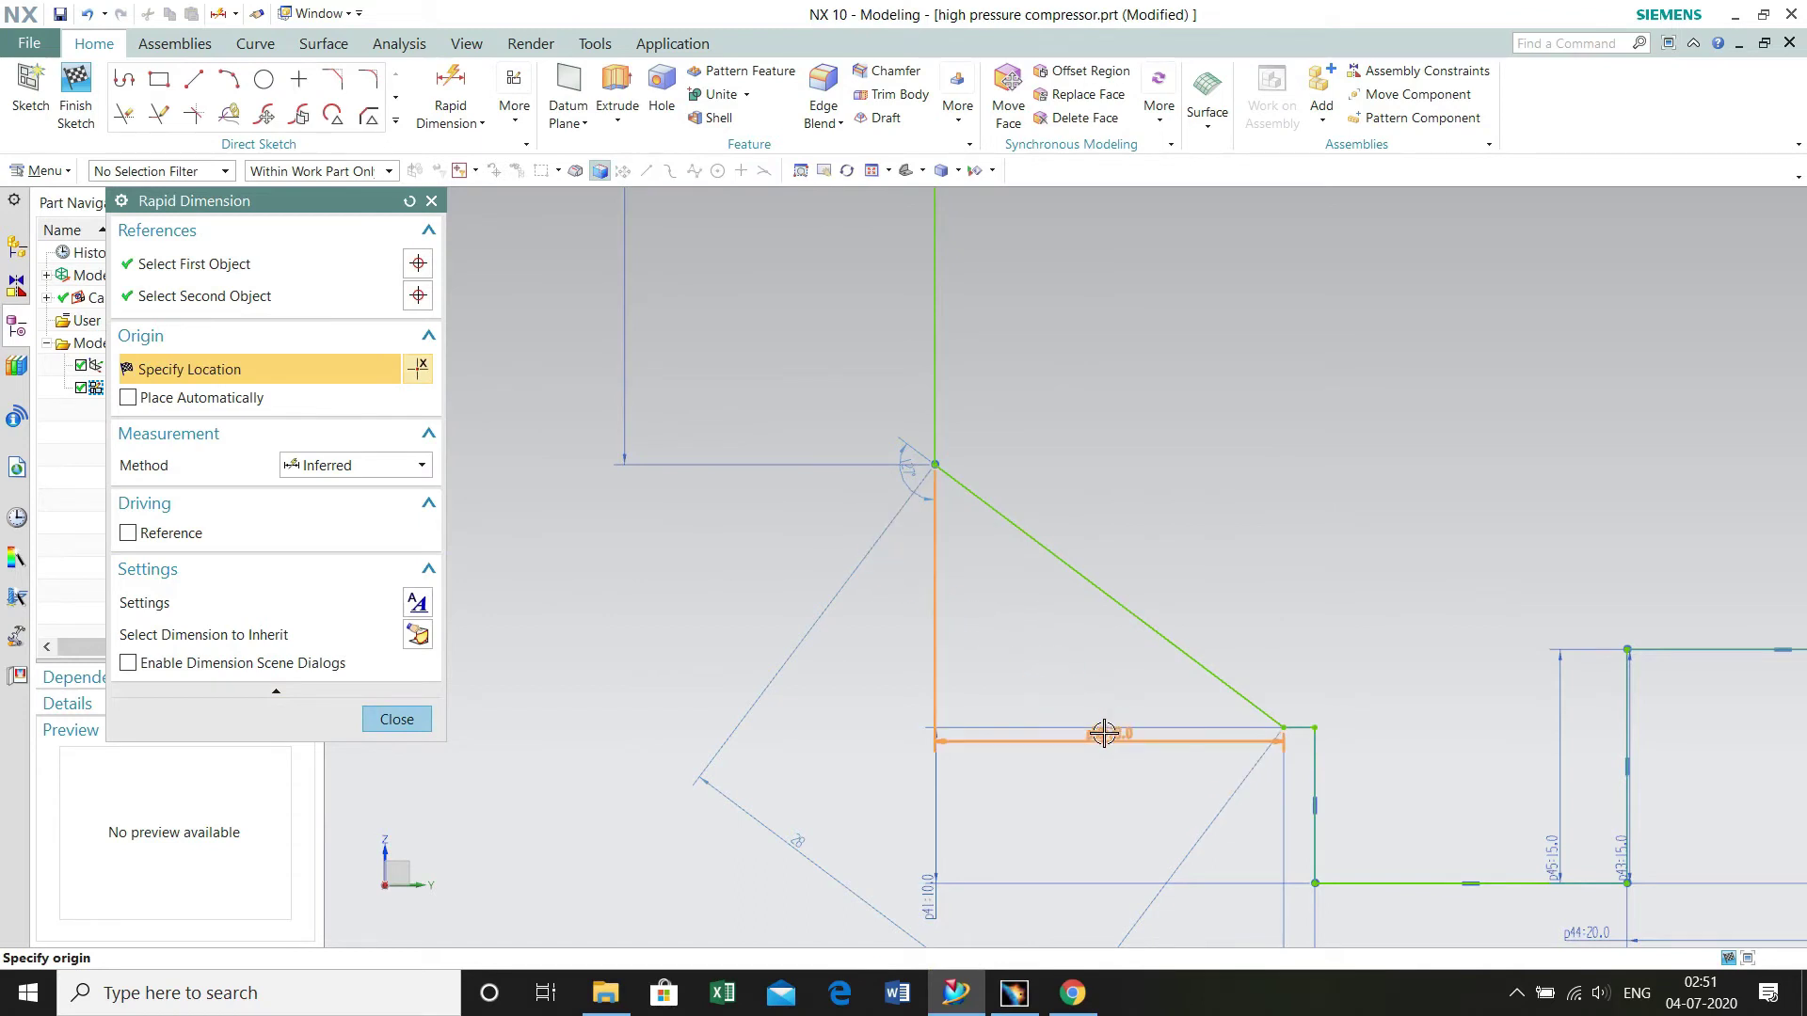
{"action": "left_click", "coordinate": [1104, 733]}
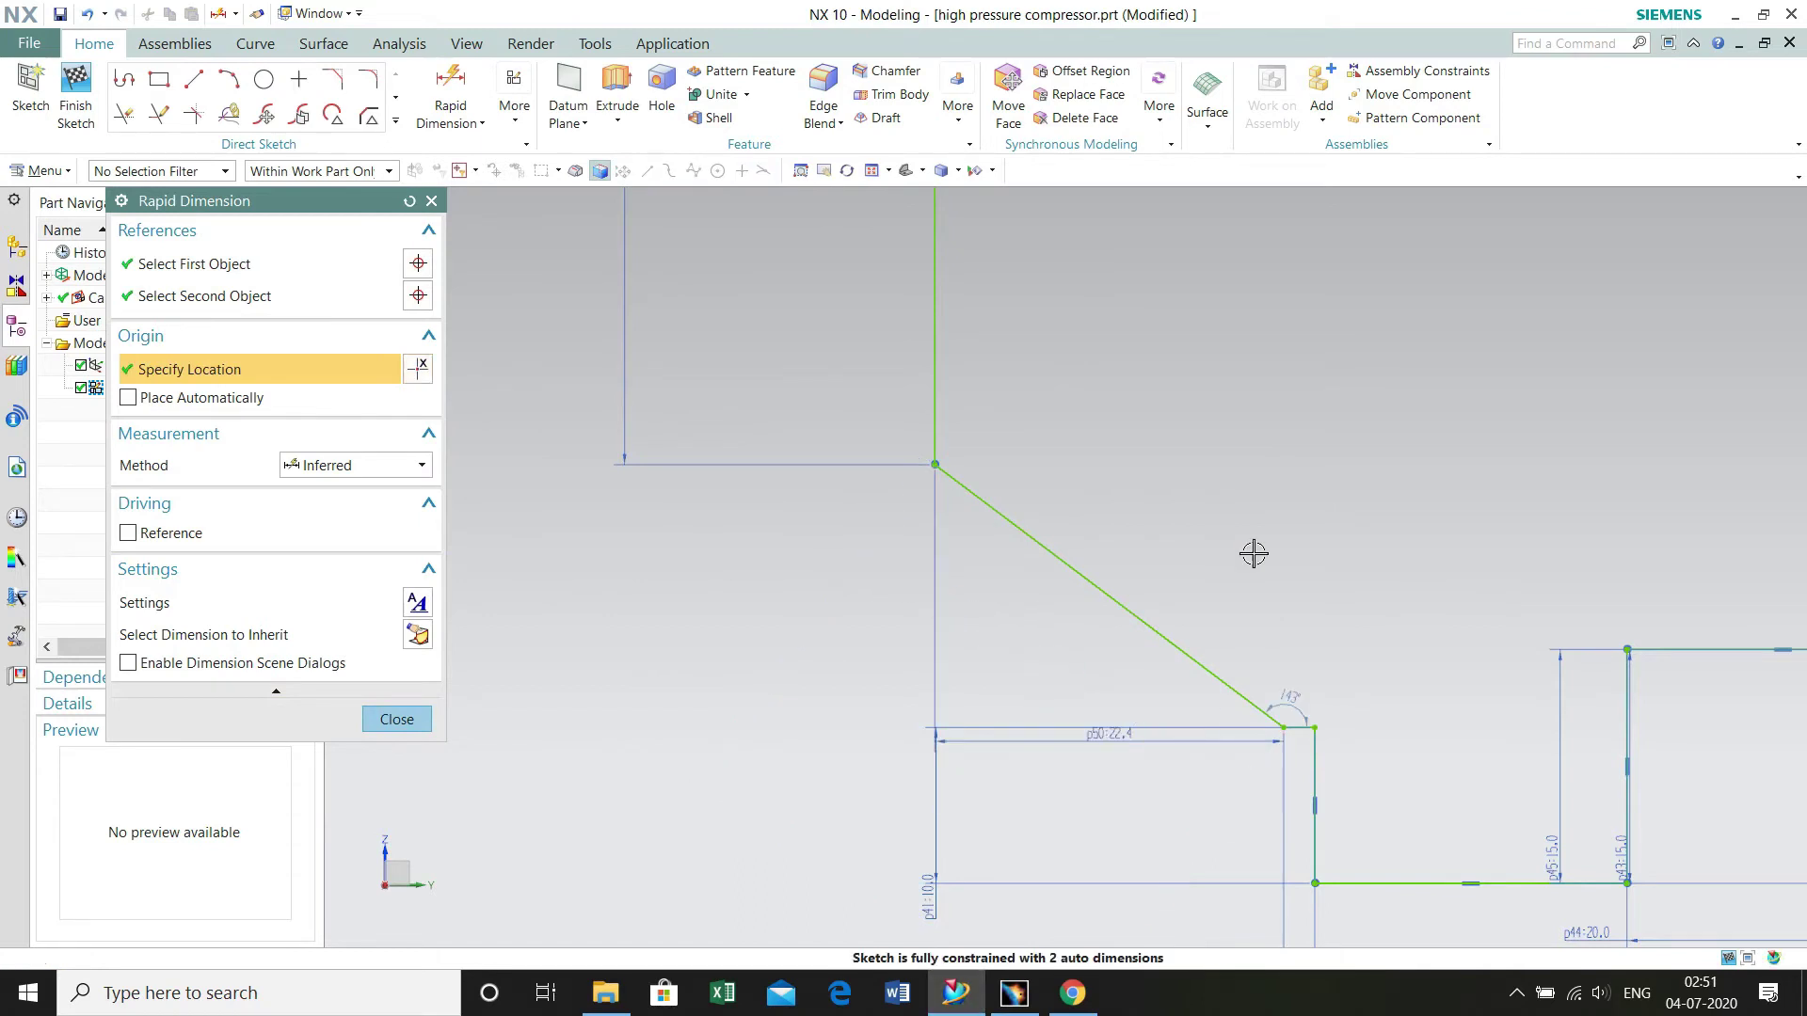
{"action": "type", "text": "50"}
{"action": "key", "text": "Return"}
- Add vertical dimension p51 at 52.5
{"action": "scroll", "coordinate": [1313, 689], "scroll_direction": "down", "scroll_amount": 2}
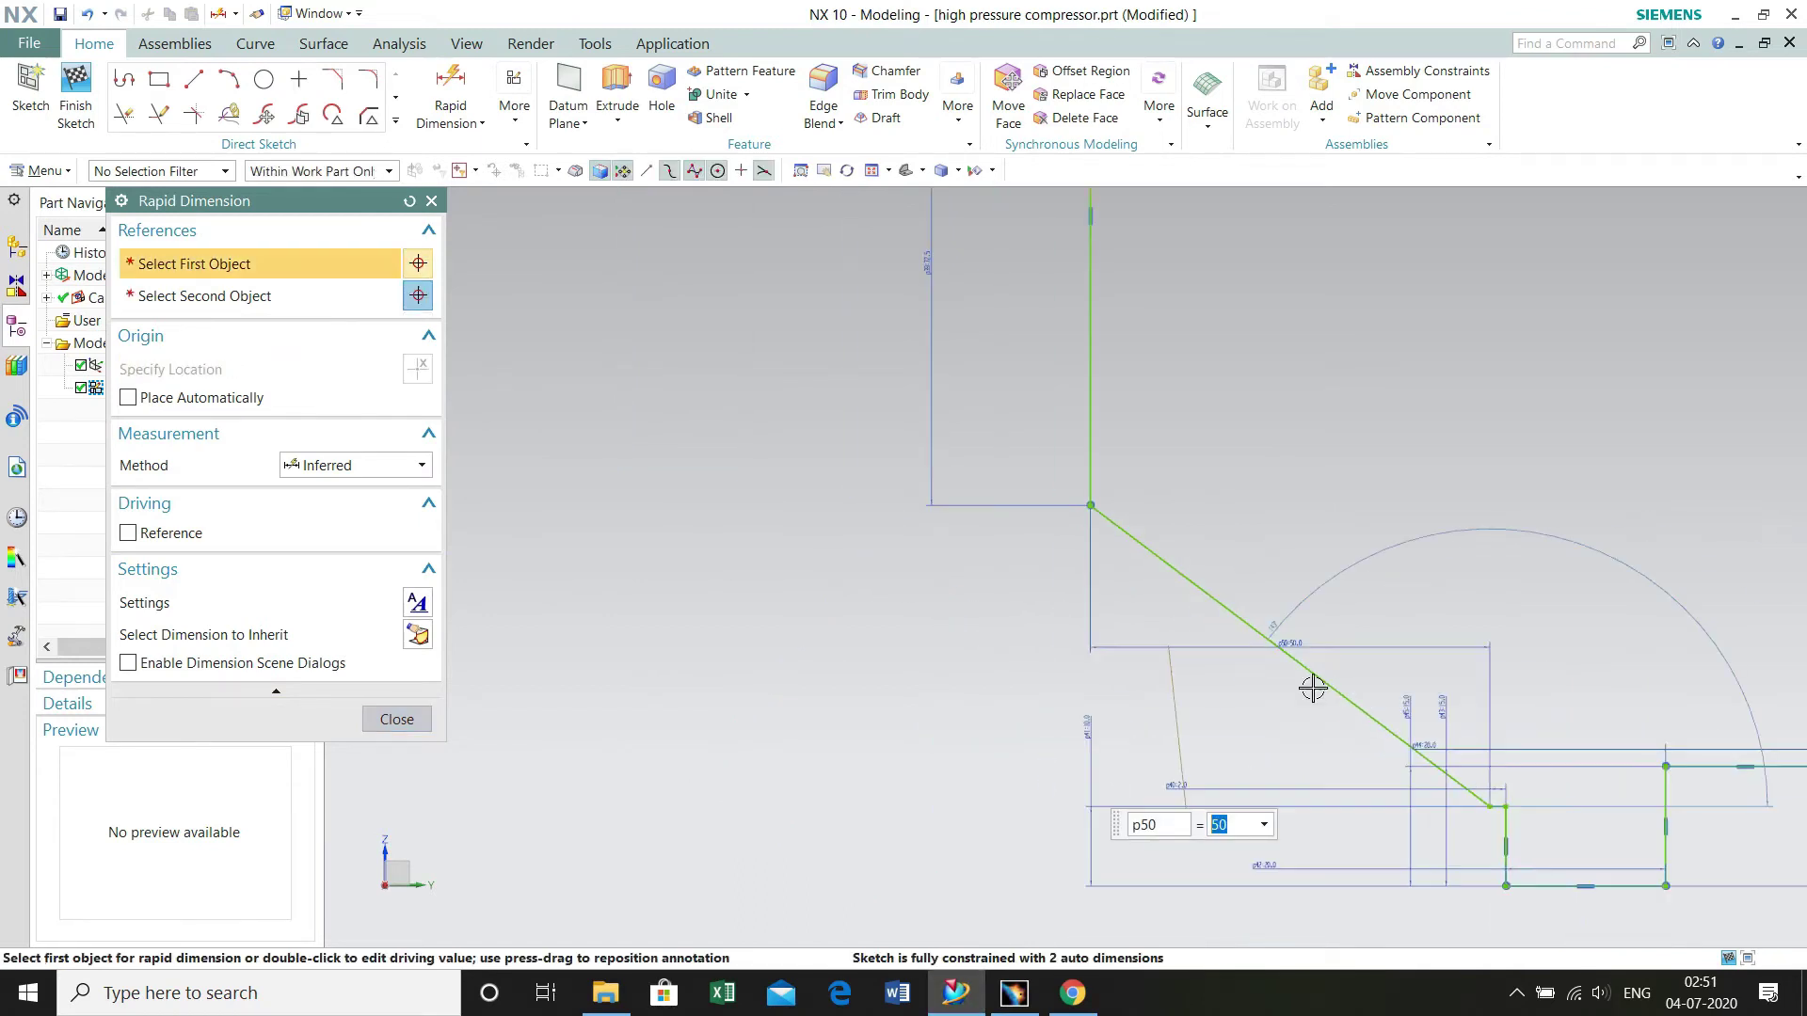
{"action": "left_click", "coordinate": [1491, 806]}
{"action": "left_click", "coordinate": [1089, 507]}
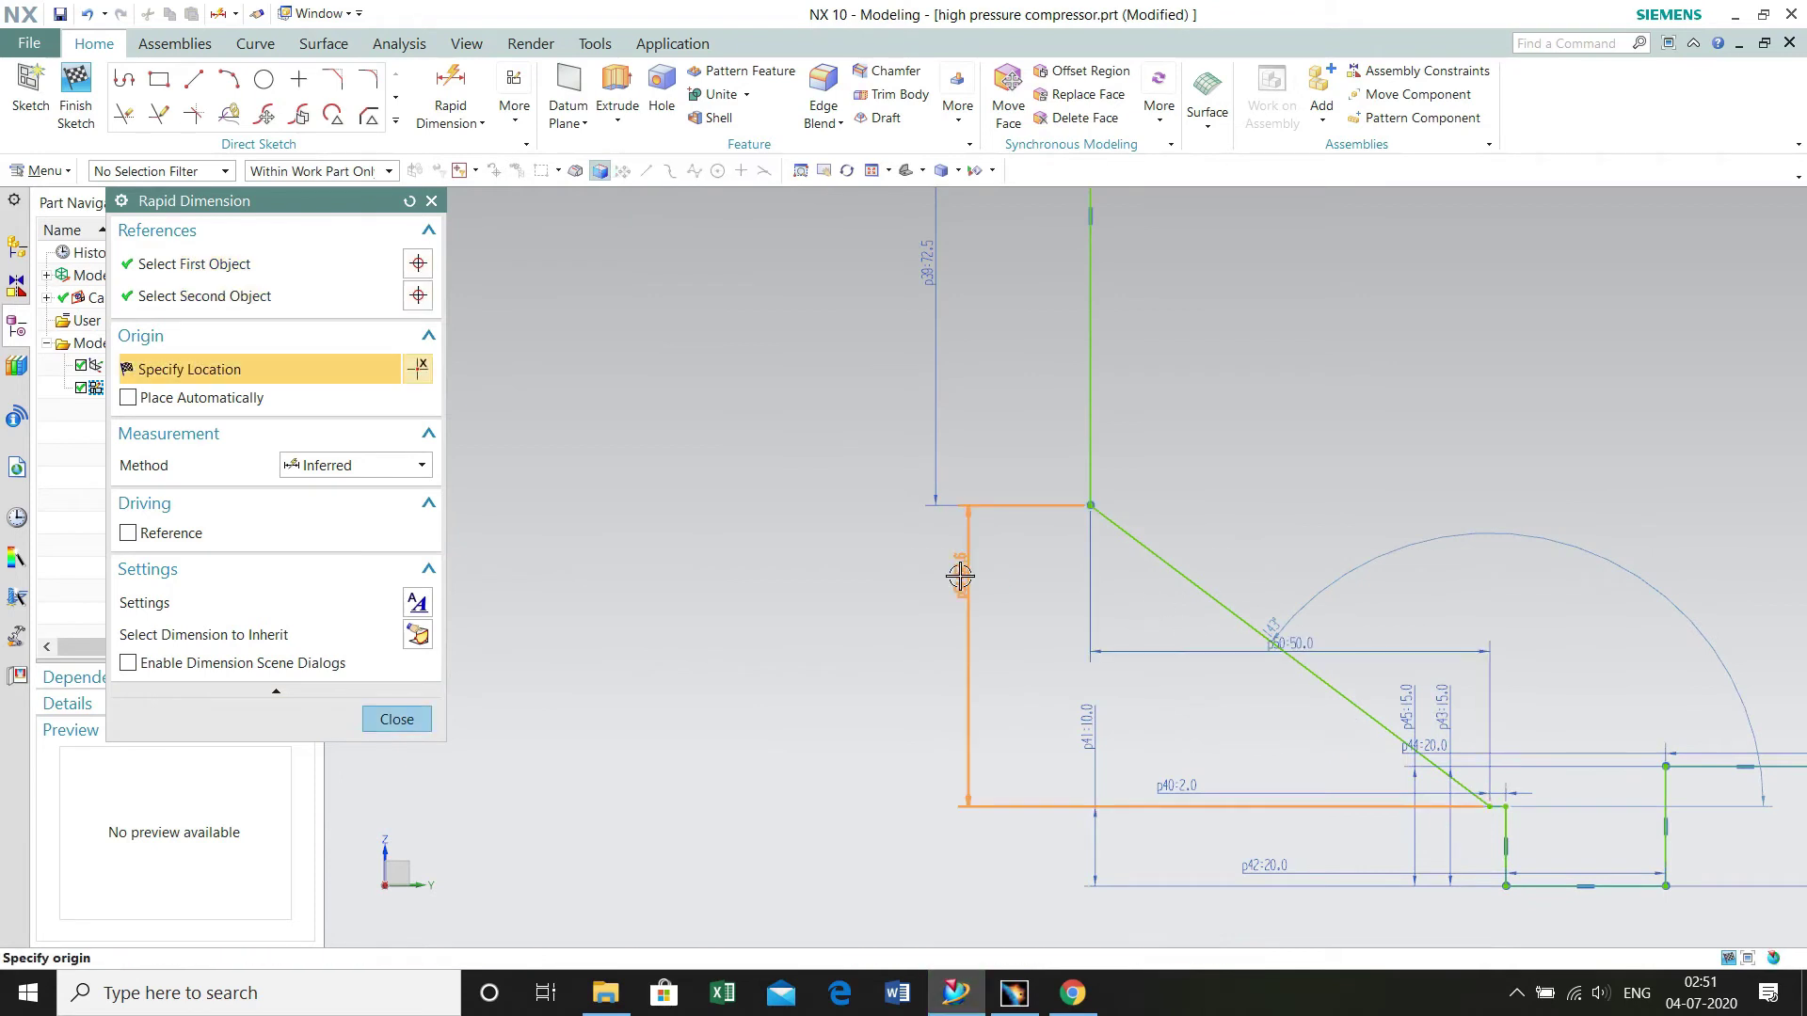
{"action": "left_click", "coordinate": [960, 576]}
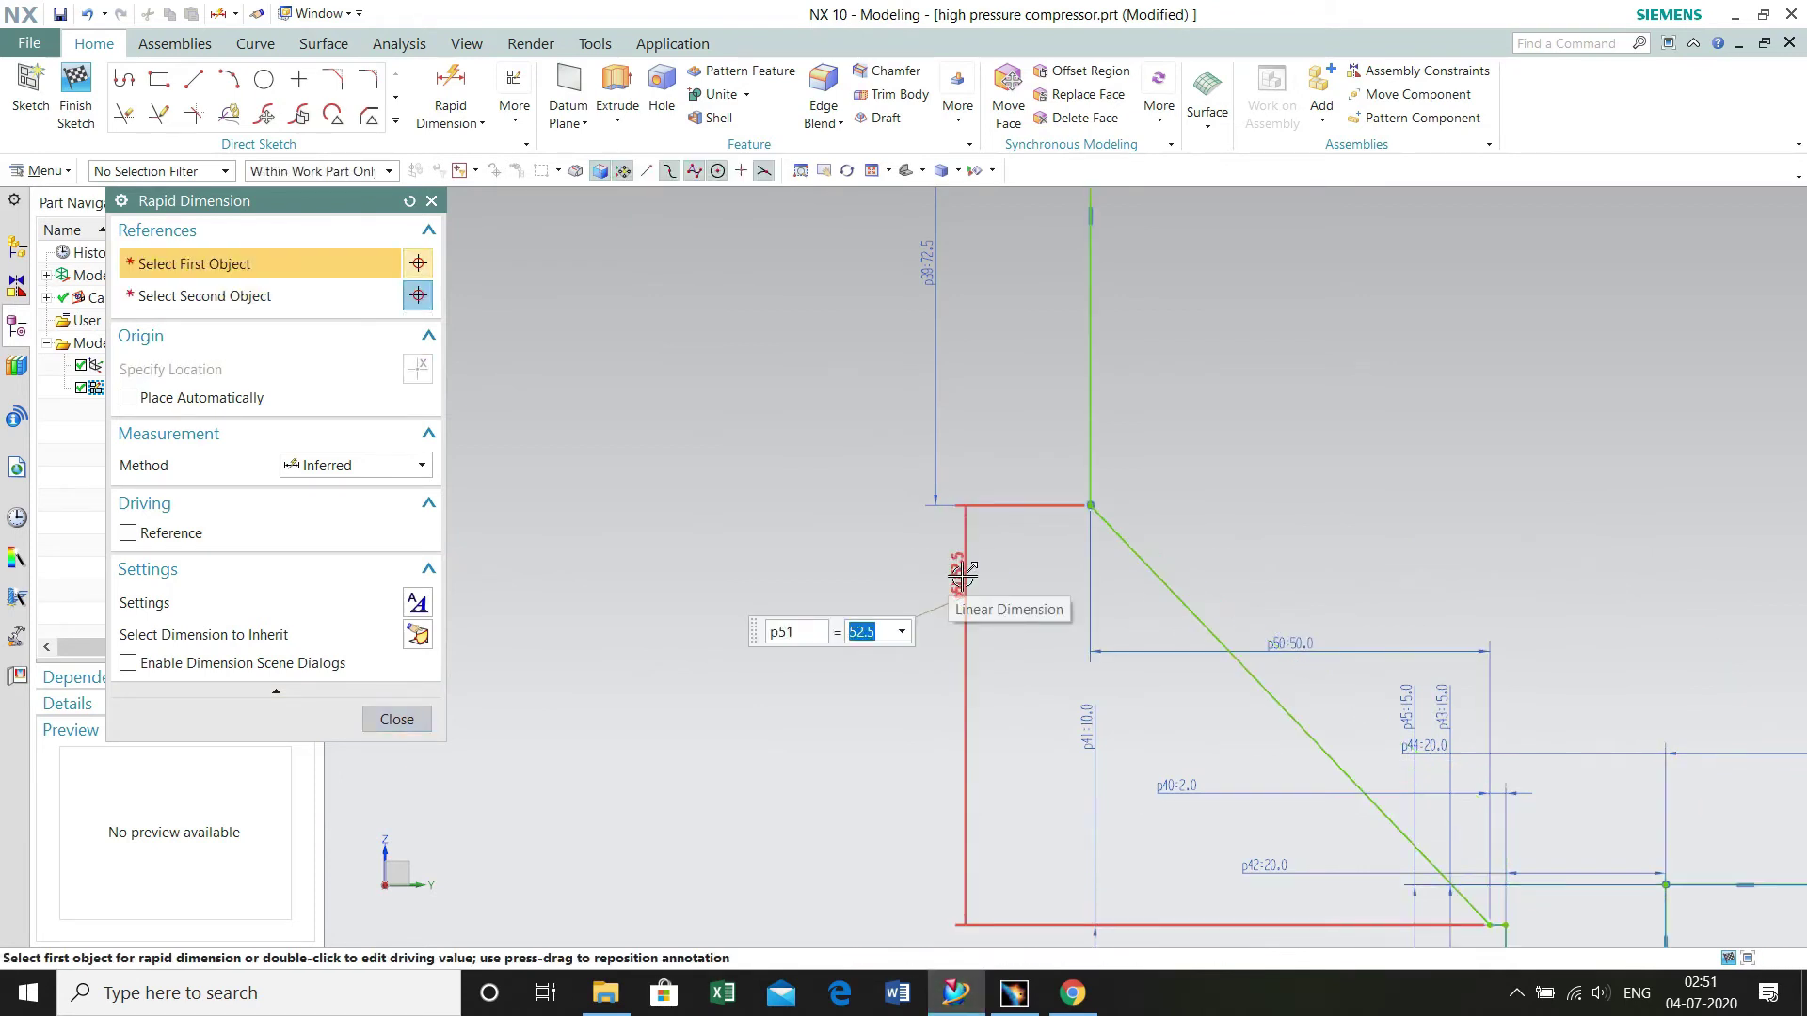
{"action": "scroll", "coordinate": [959, 588], "scroll_direction": "down", "scroll_amount": 5}
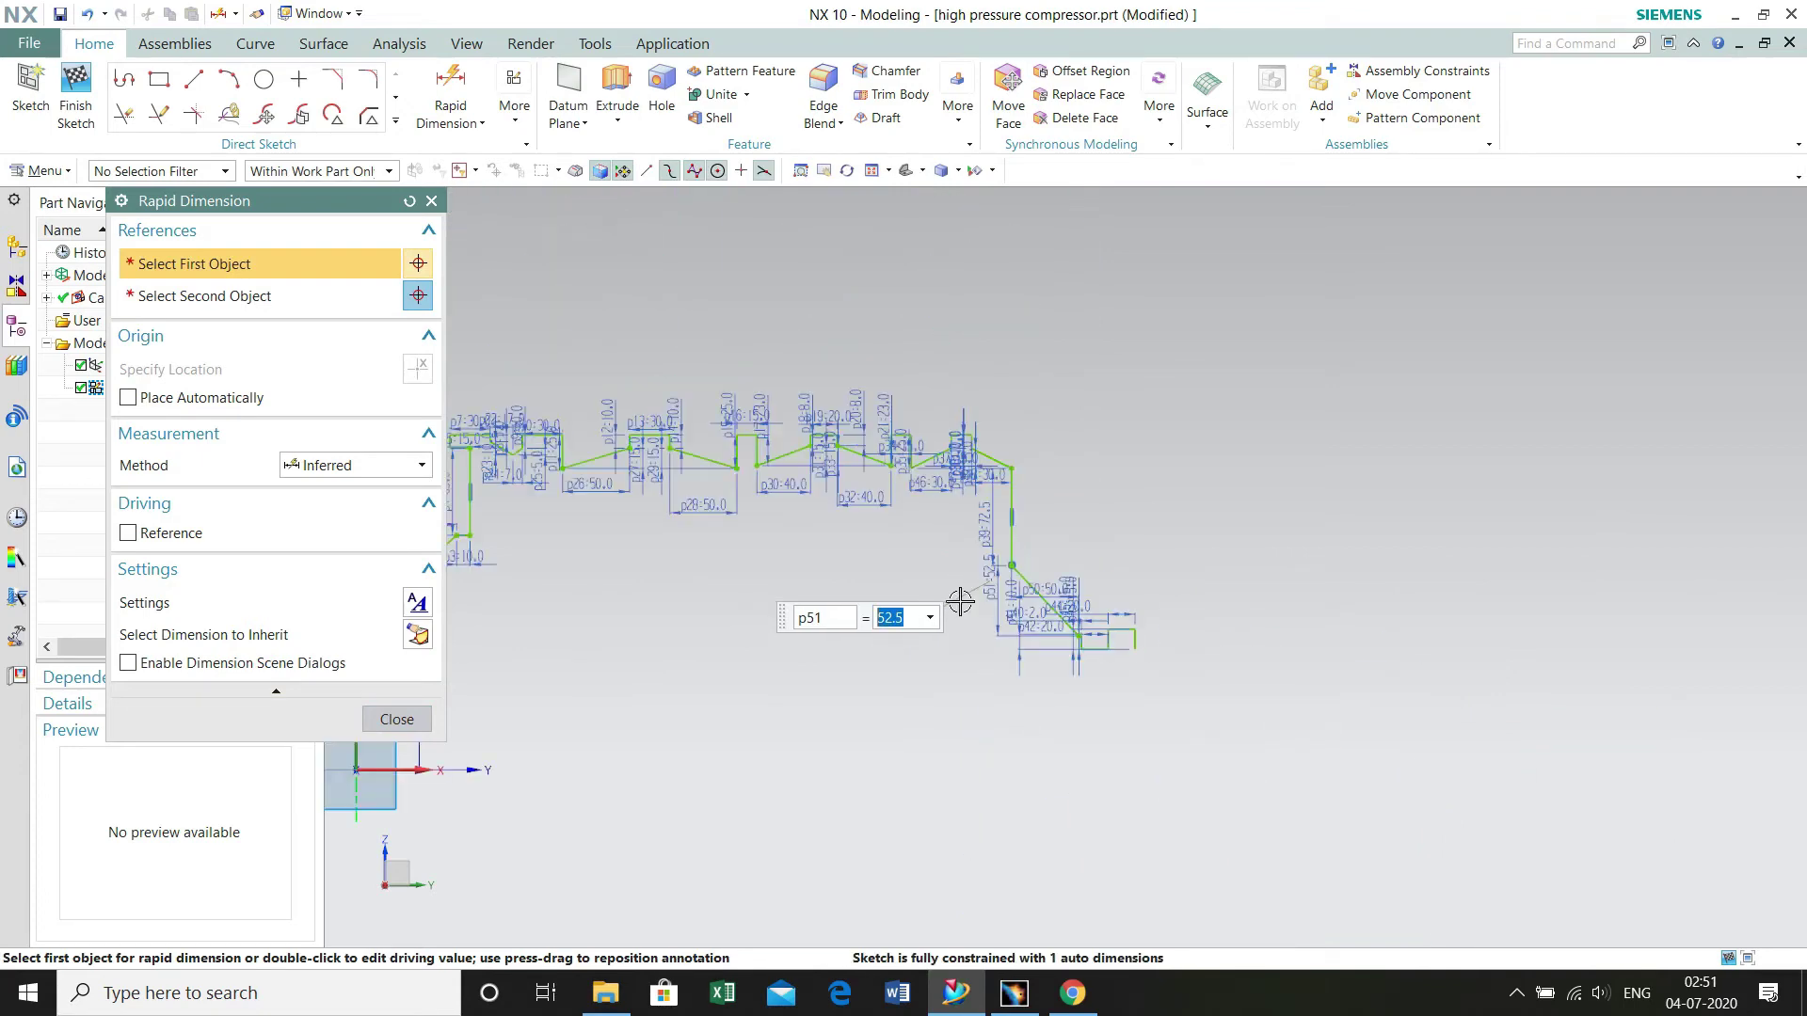
- Move the p34 label up and the p50 label below the geometry, then end dimensioning
{"action": "scroll", "coordinate": [789, 536], "scroll_direction": "up", "scroll_amount": 6}
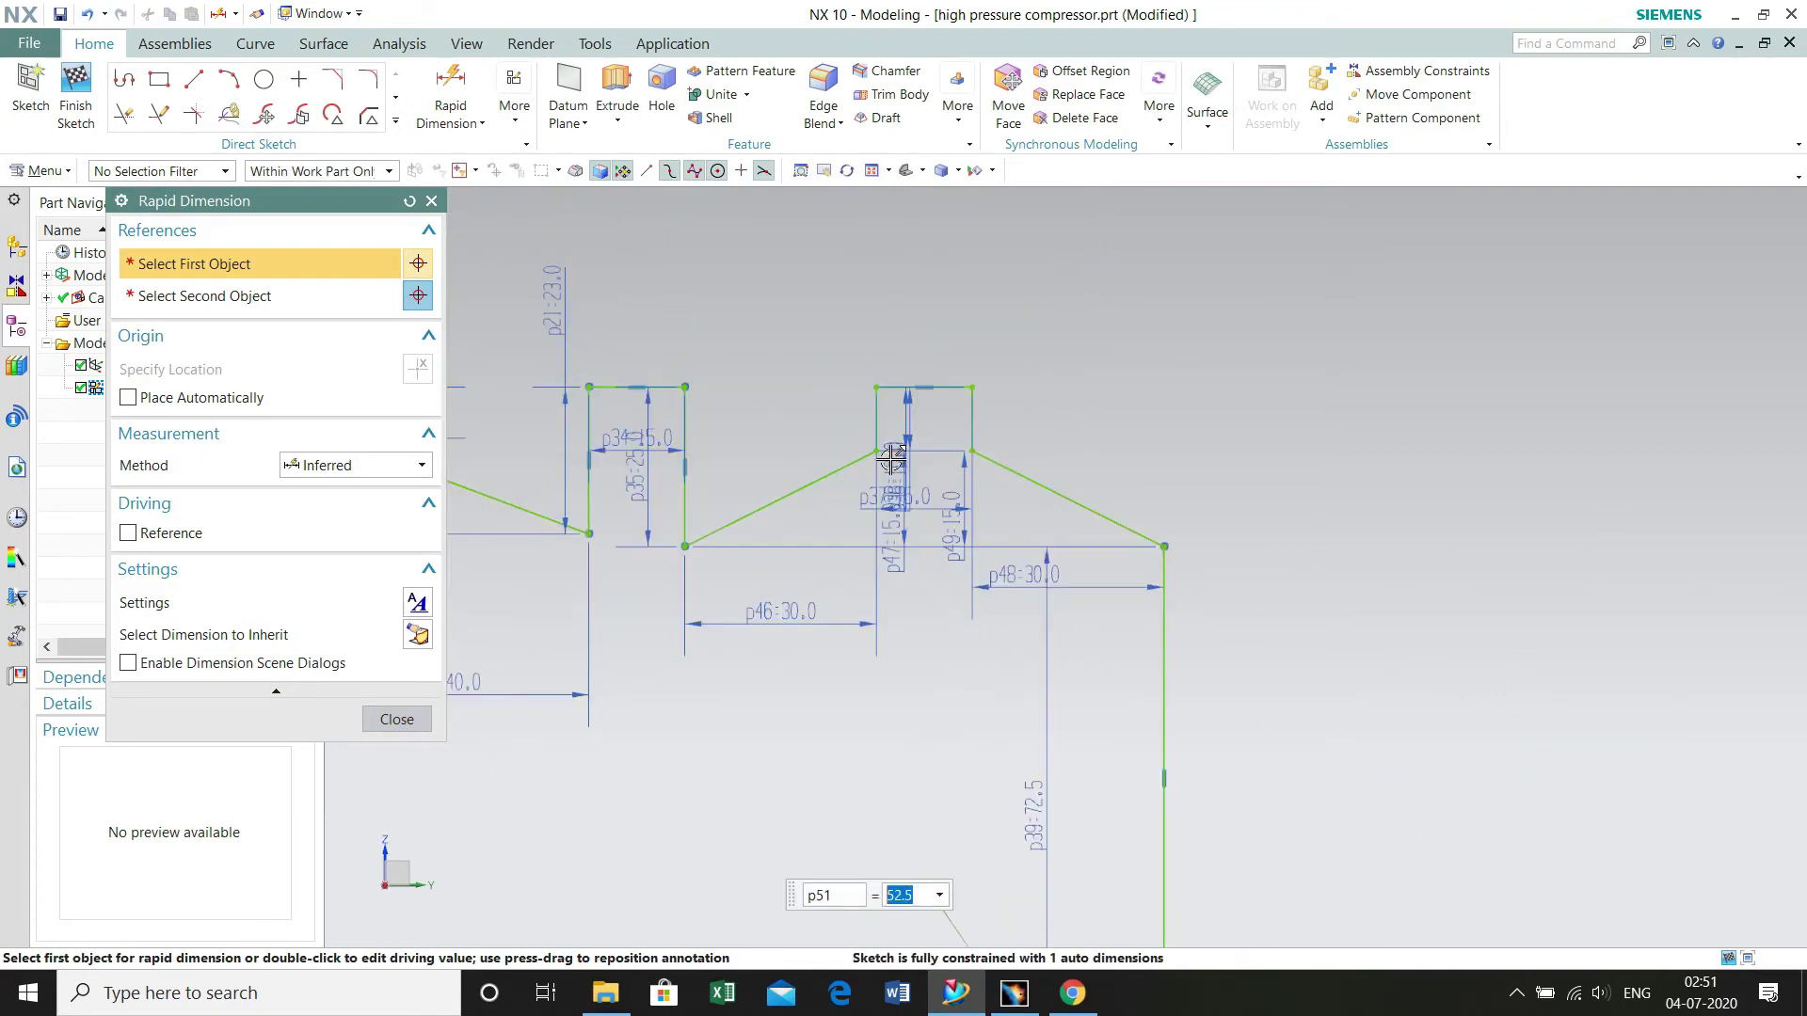
{"action": "middle_click_drag", "start_coordinate": [656, 691], "coordinate": [976, 657], "text": "shift"}
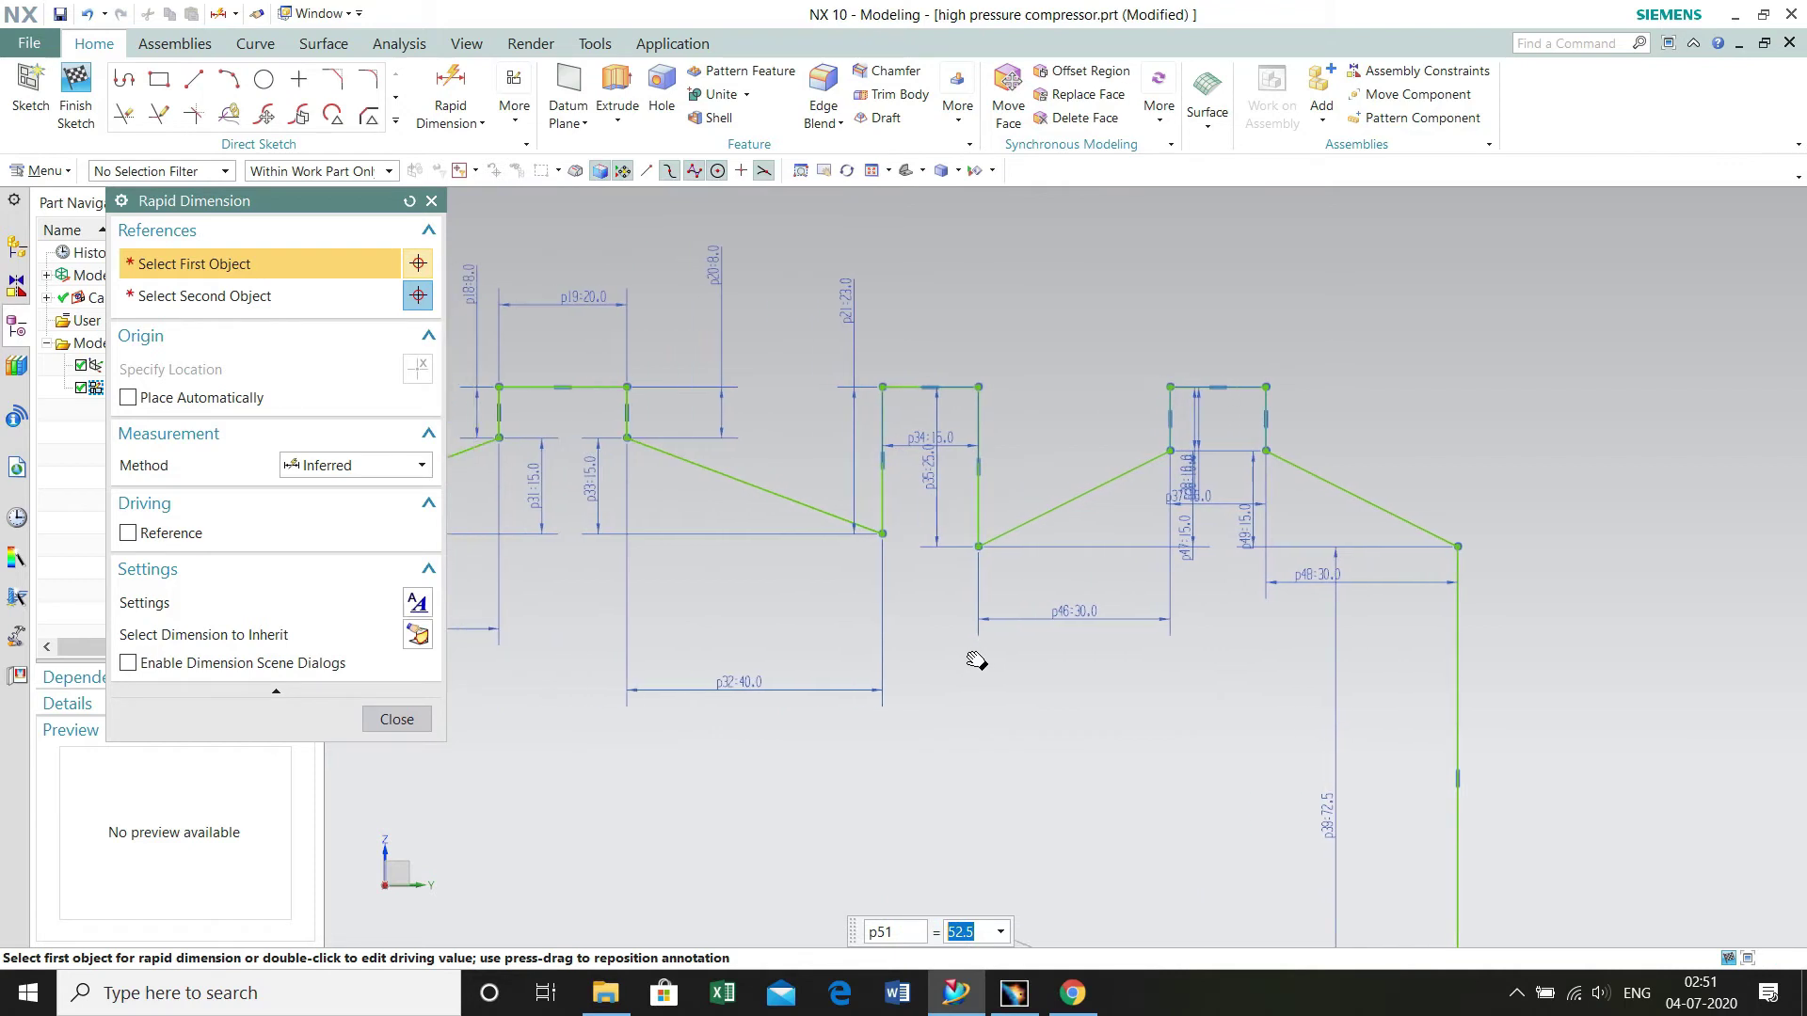
{"action": "left_click_drag", "start_coordinate": [939, 452], "coordinate": [949, 353]}
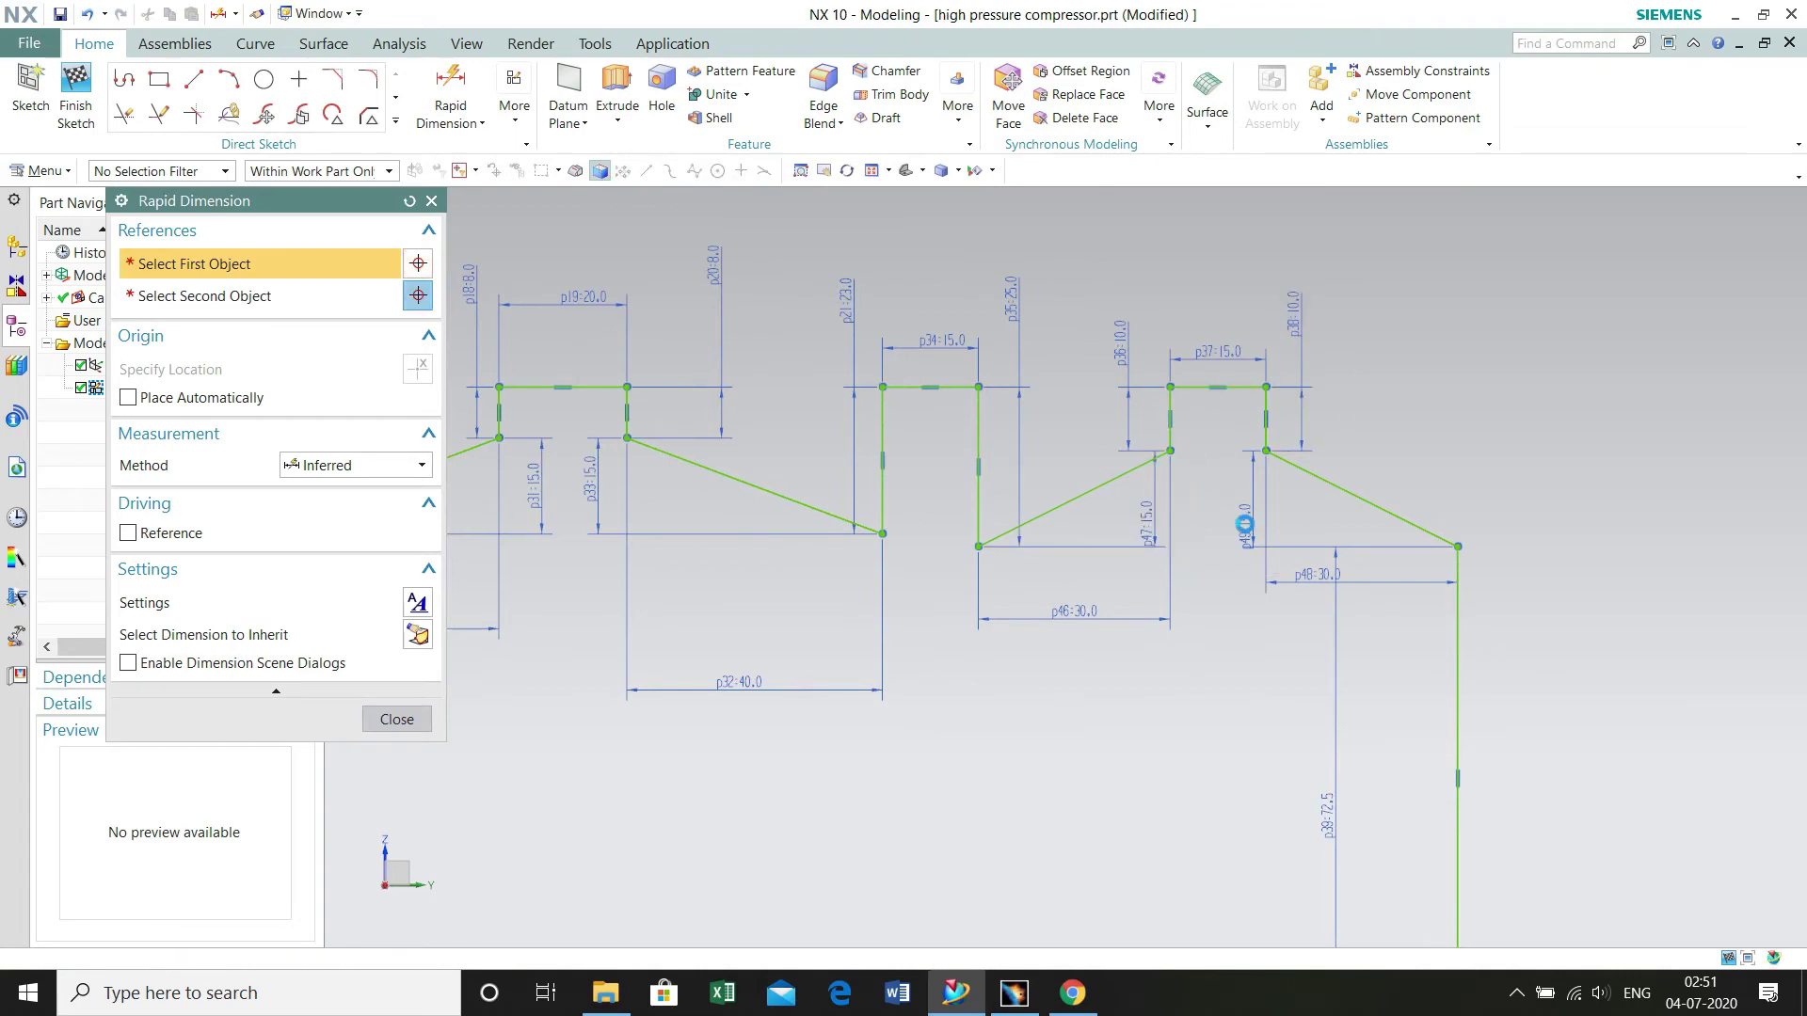
{"action": "scroll", "coordinate": [1388, 475], "scroll_direction": "down", "scroll_amount": 3}
{"action": "scroll", "coordinate": [1399, 895], "scroll_direction": "up", "scroll_amount": 3}
{"action": "scroll", "coordinate": [1272, 486], "scroll_direction": "down", "scroll_amount": 3}
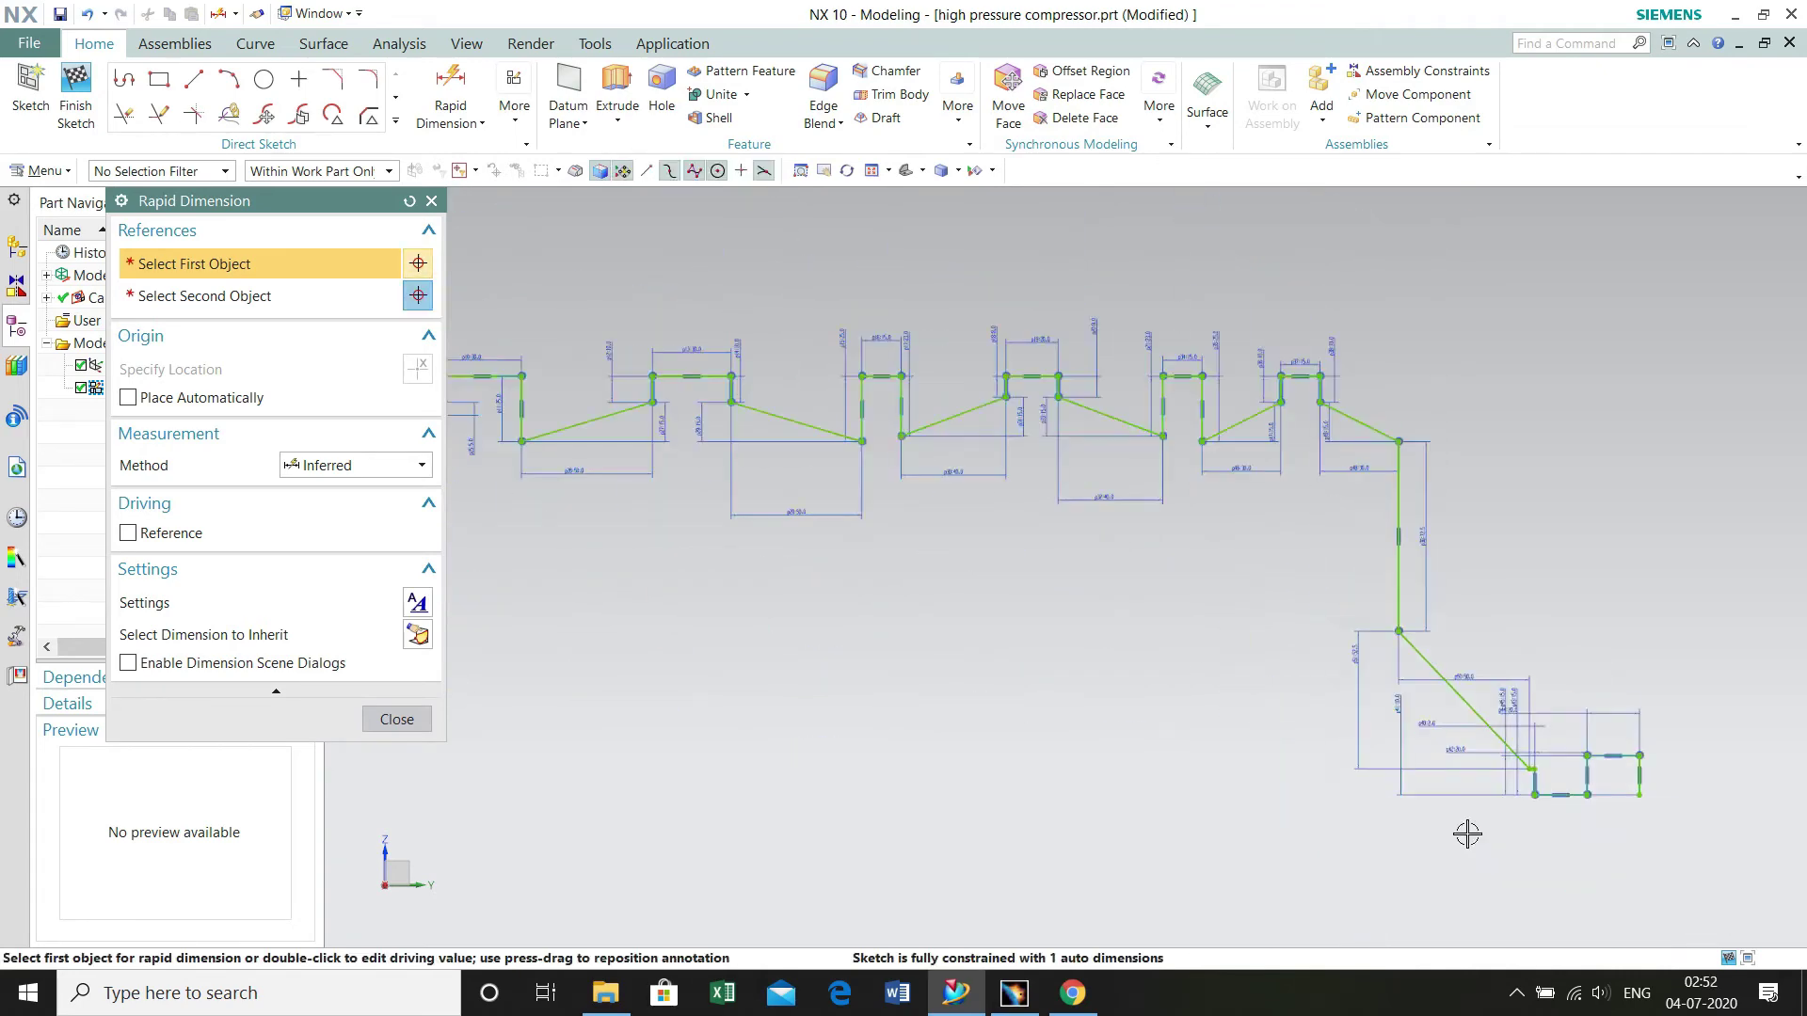
{"action": "scroll", "coordinate": [1302, 754], "scroll_direction": "up", "scroll_amount": 3}
{"action": "left_click_drag", "start_coordinate": [1407, 496], "coordinate": [1402, 758]}
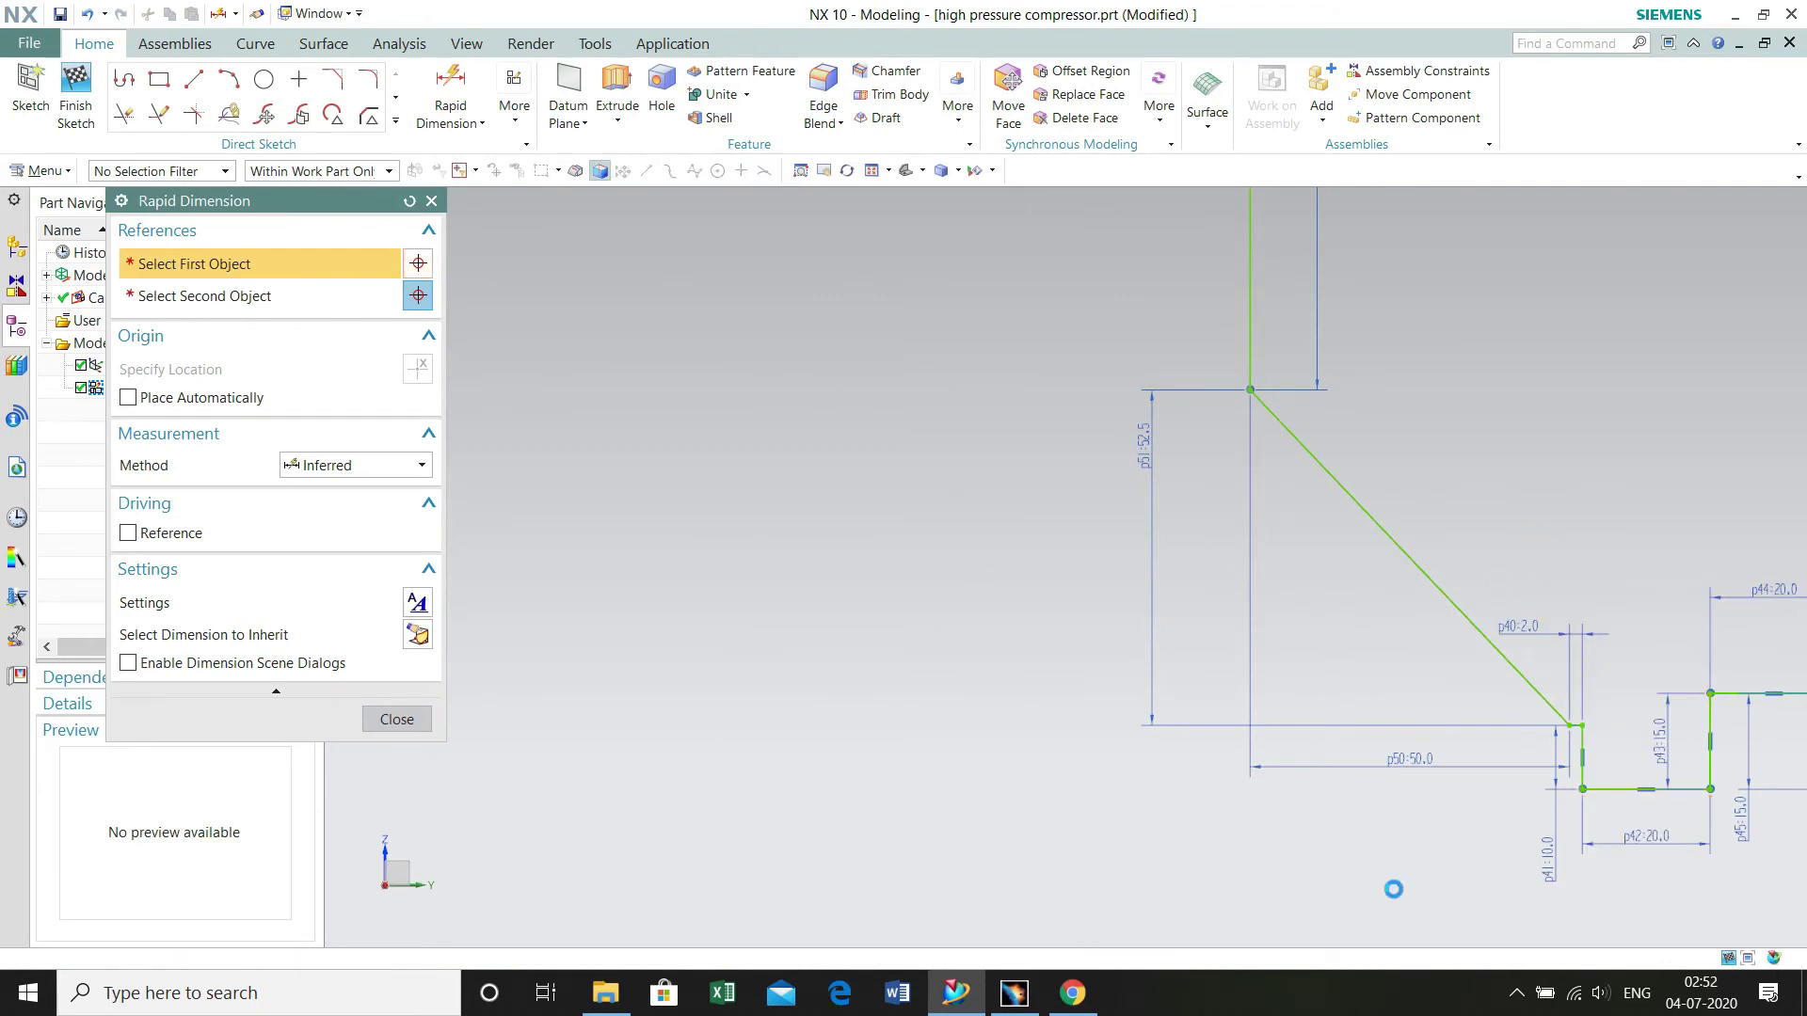
{"action": "middle_click_drag", "start_coordinate": [1600, 789], "coordinate": [1106, 751], "text": "shift"}
{"action": "key", "text": "Escape"}
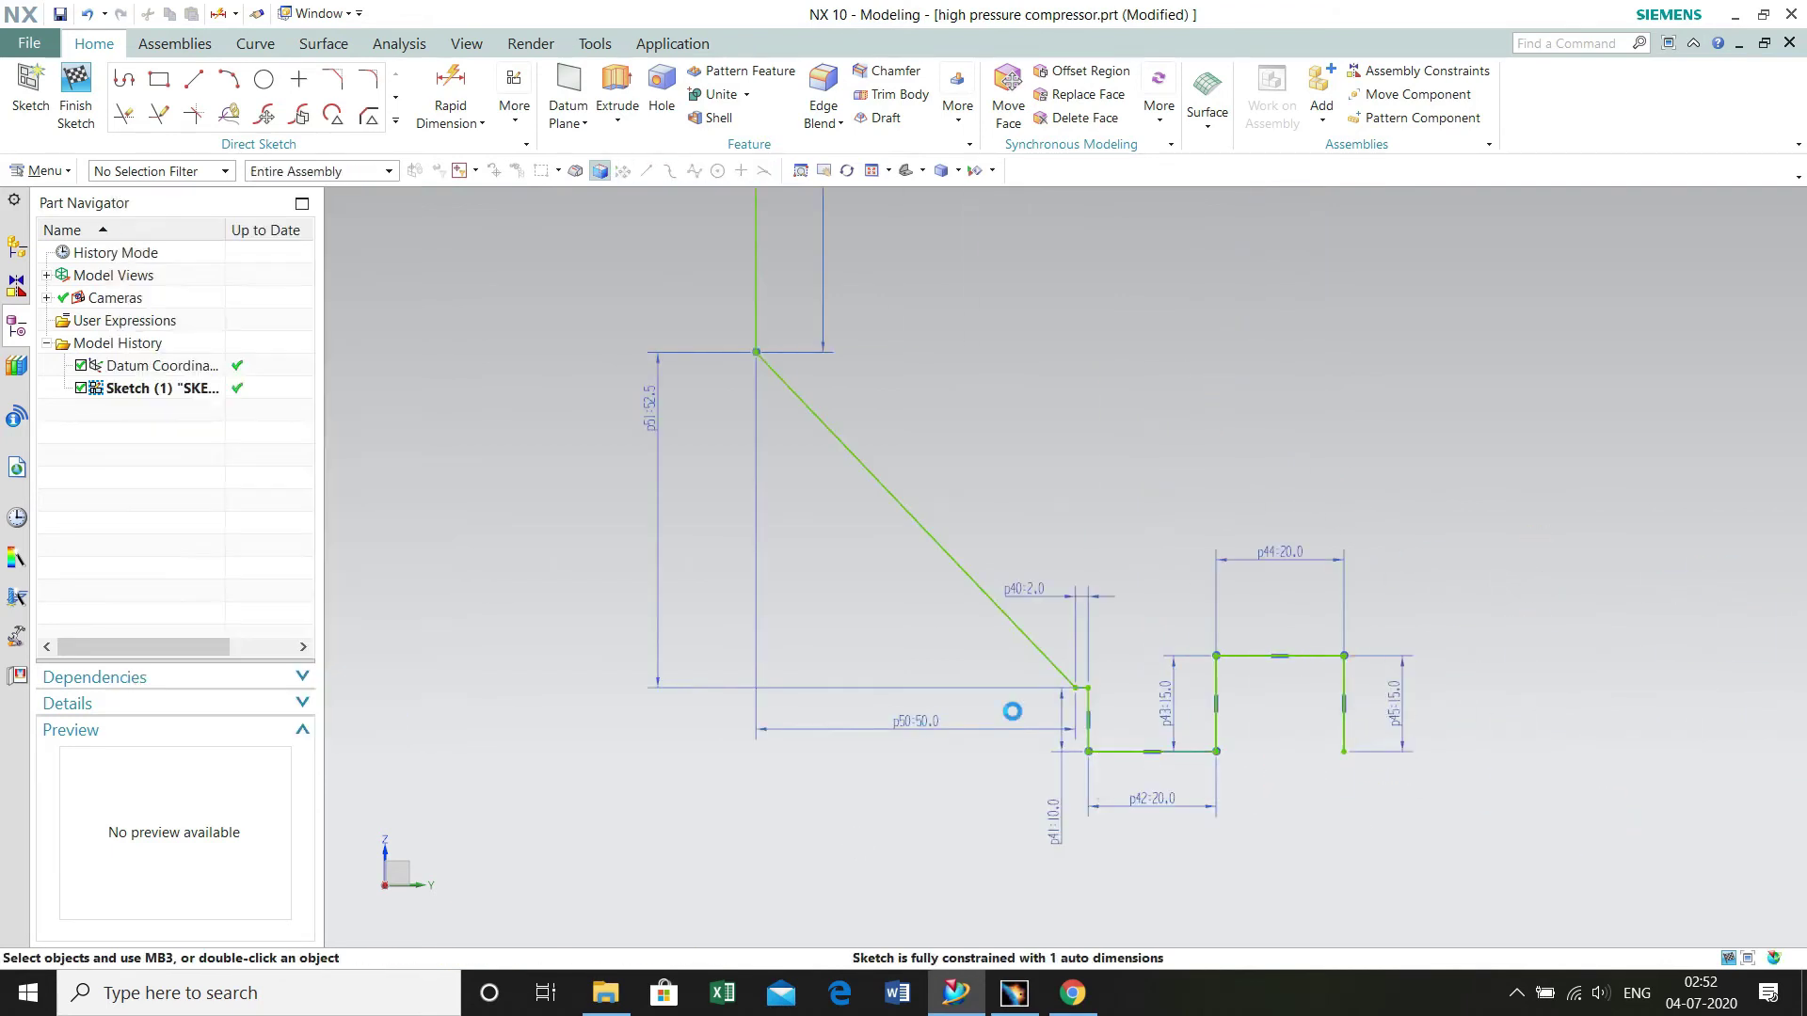
- From the last step's lower corner, draw a 37 slope, then segments of 20, 10, 40, 10, 10 and 30
{"action": "key", "text": "z"}
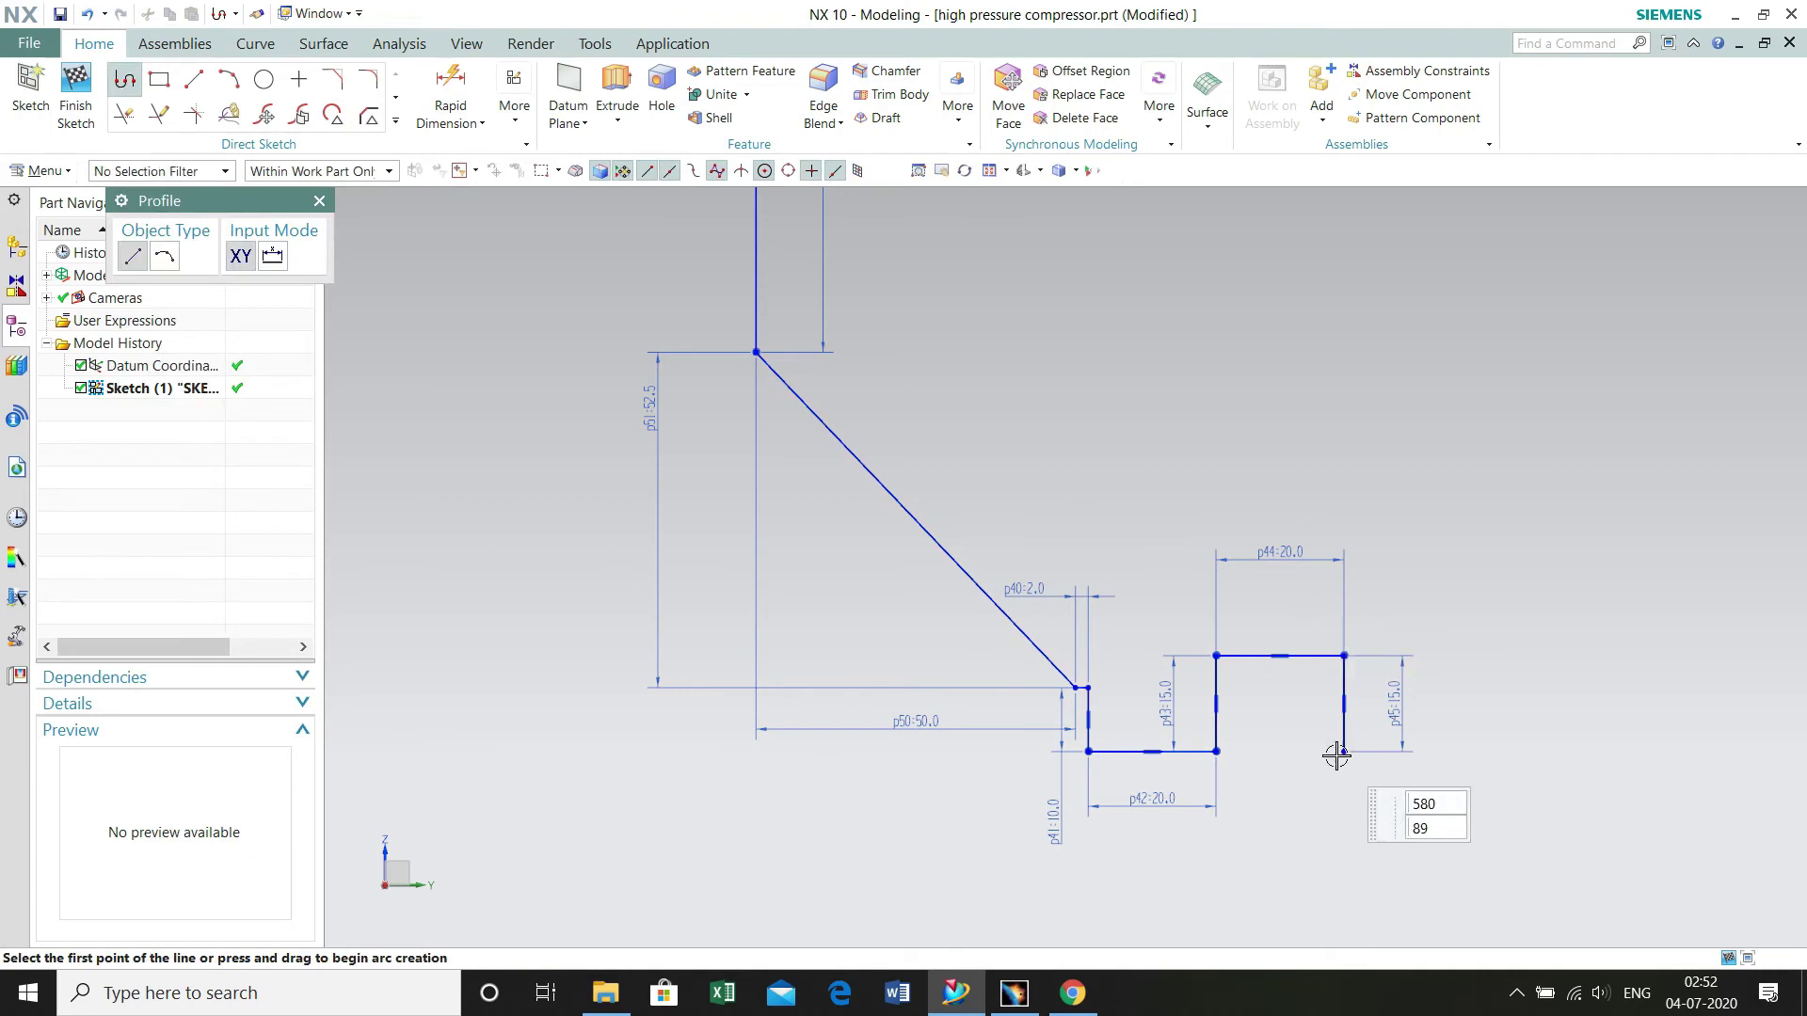
{"action": "left_click", "coordinate": [1344, 751]}
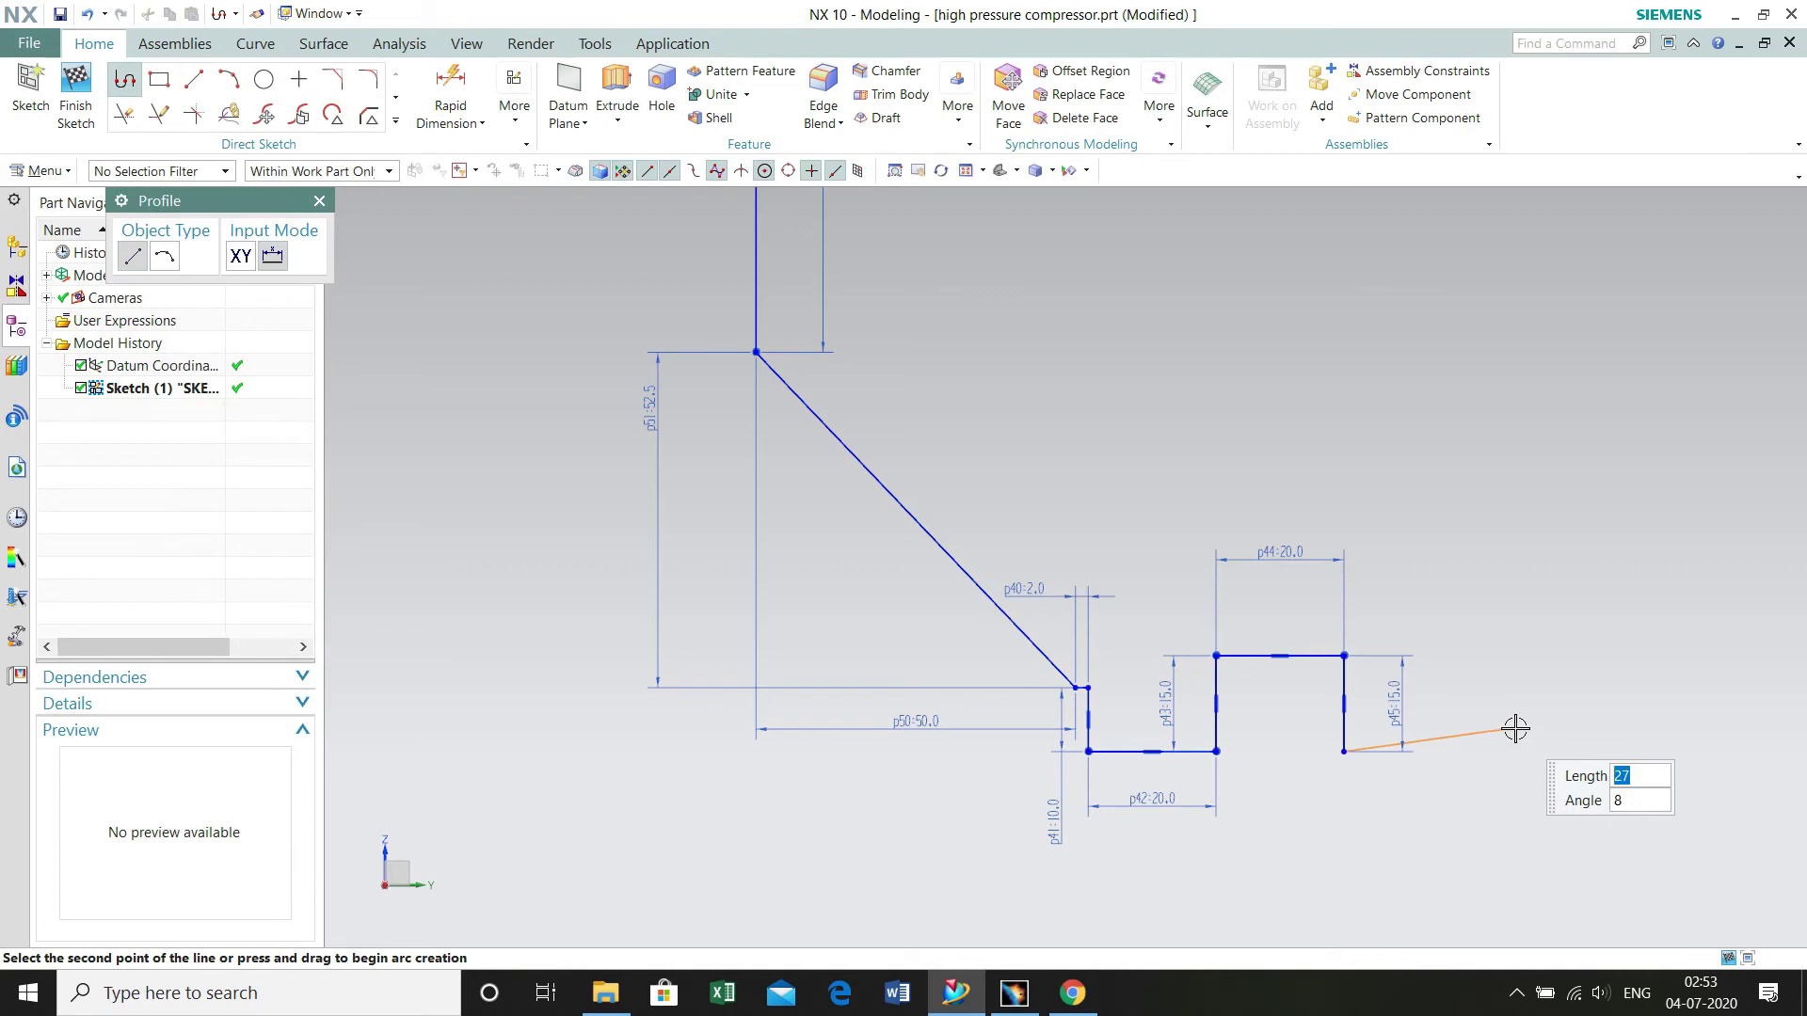
{"action": "left_click", "coordinate": [1568, 824]}
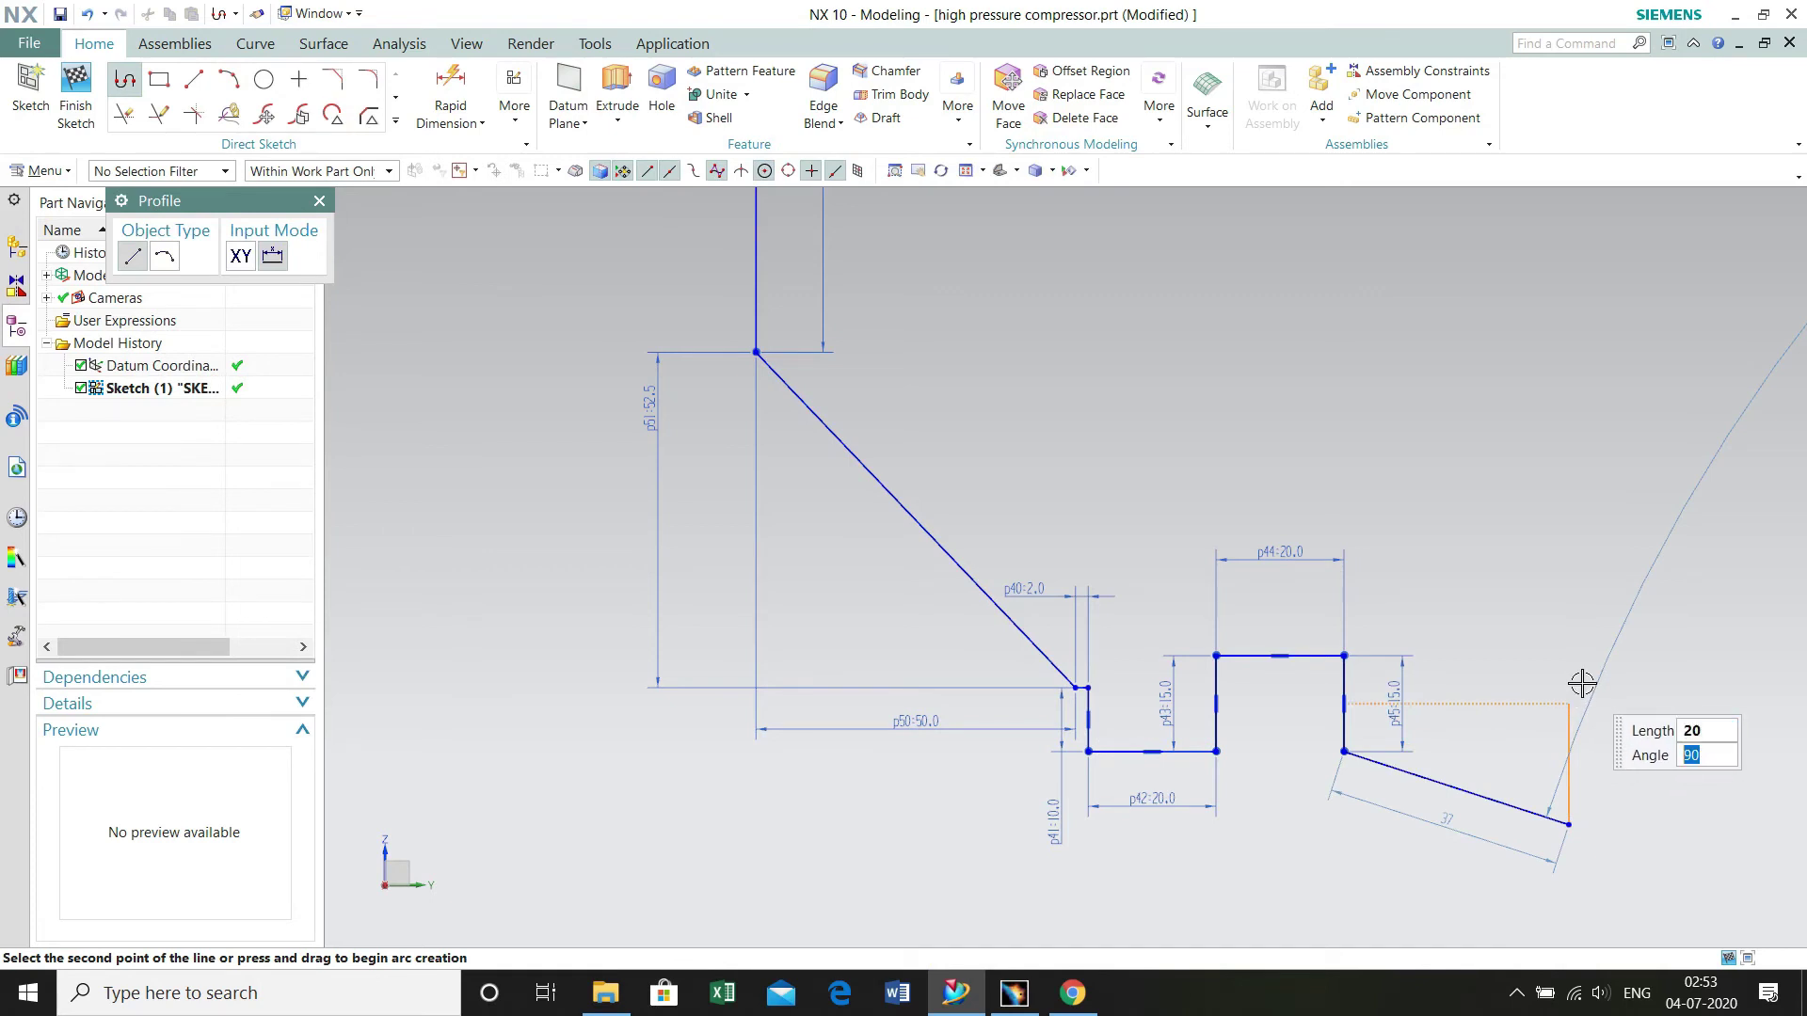
{"action": "key", "text": "Return"}
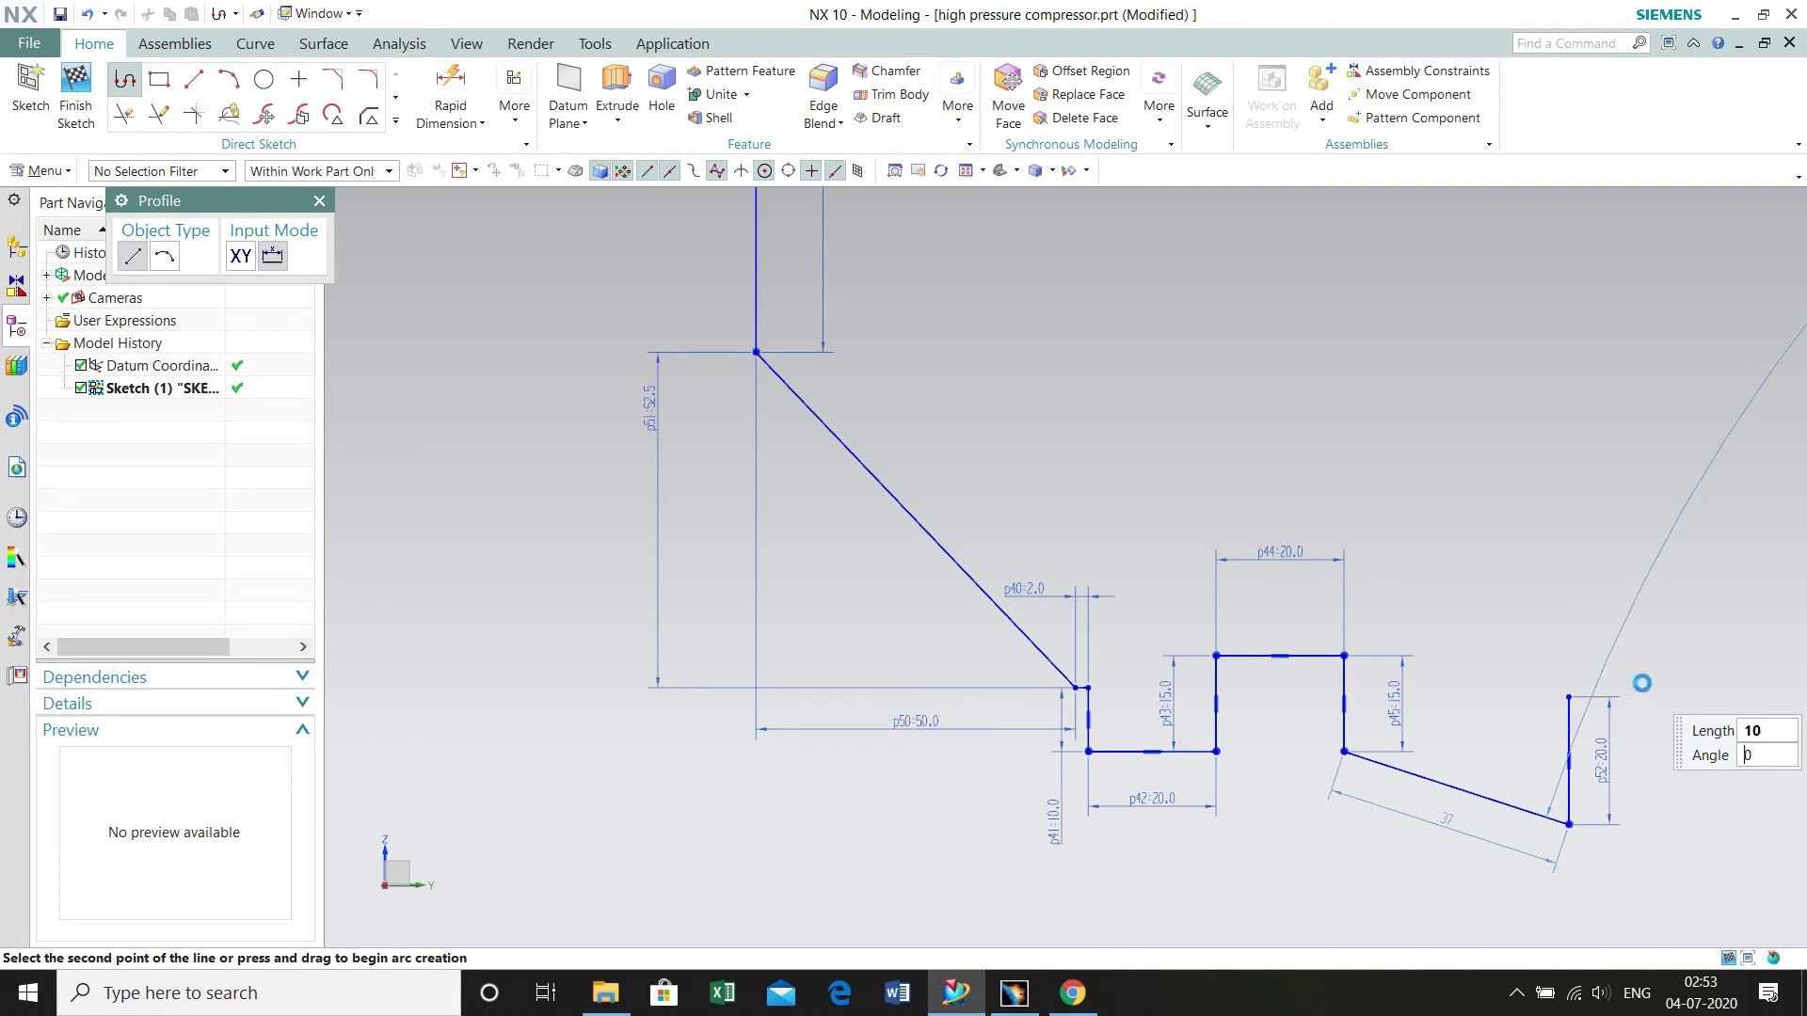
{"action": "key", "text": "Return"}
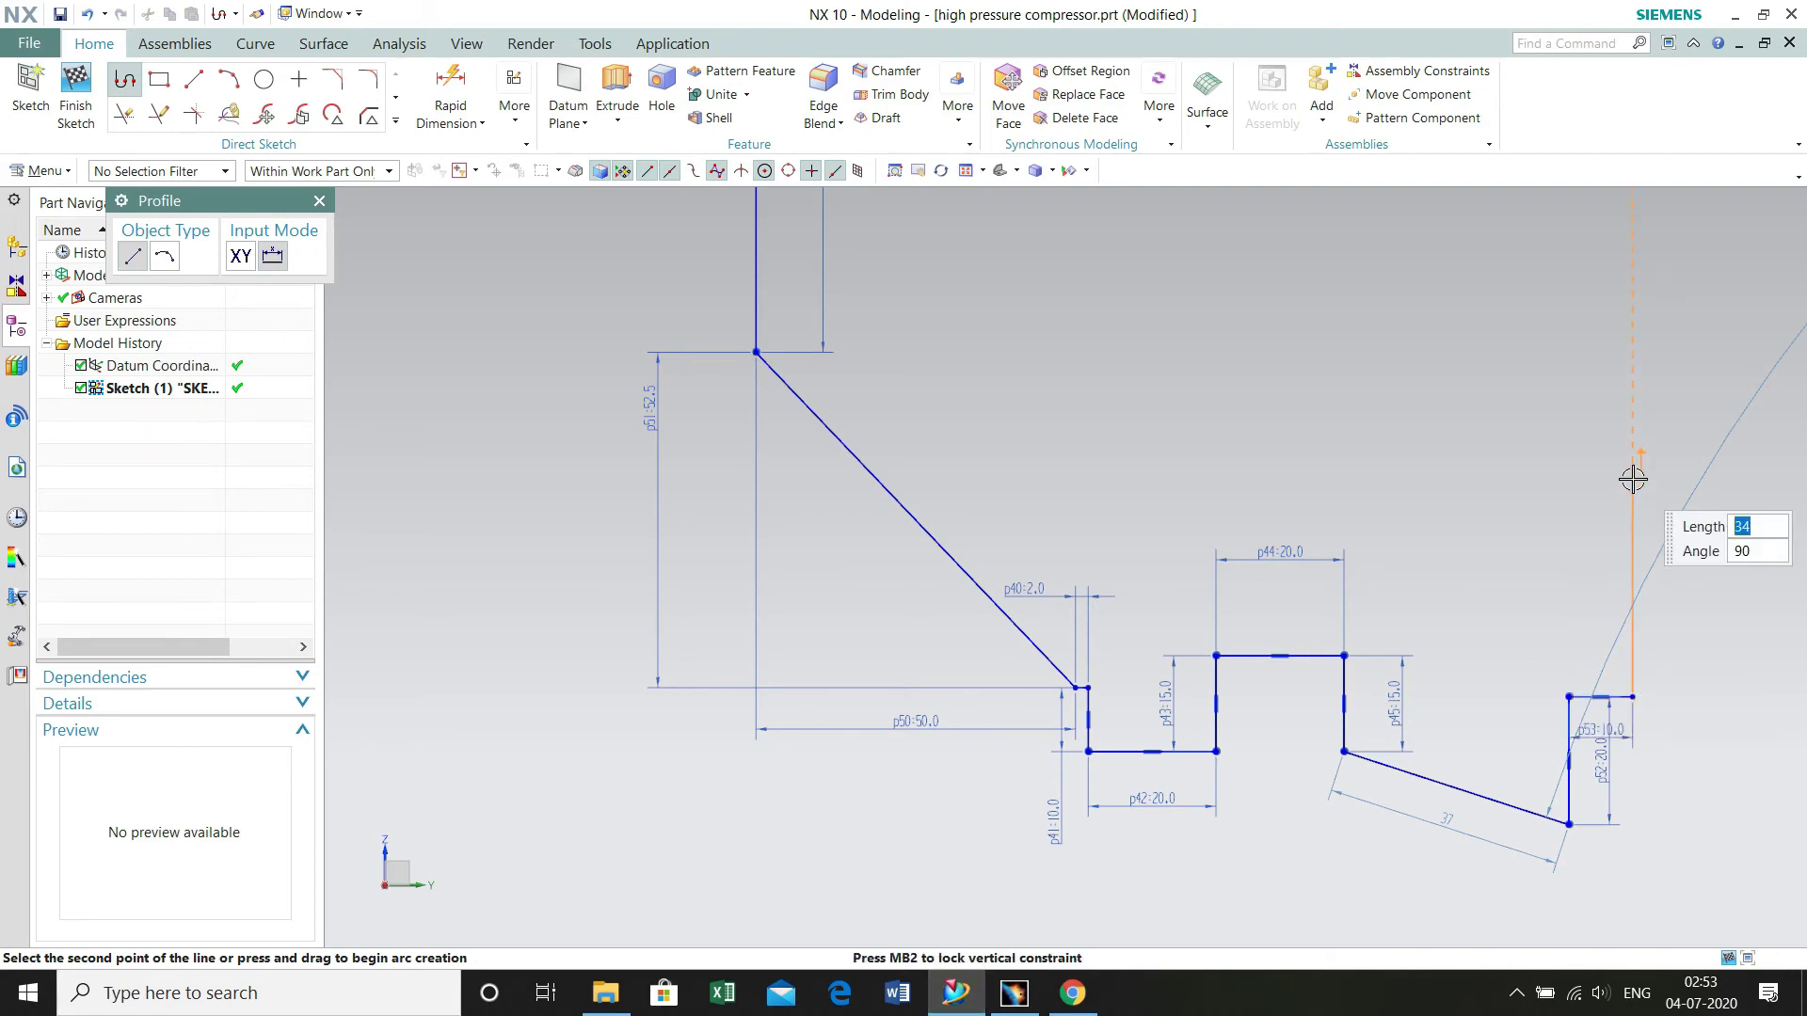
{"action": "key", "text": "Return"}
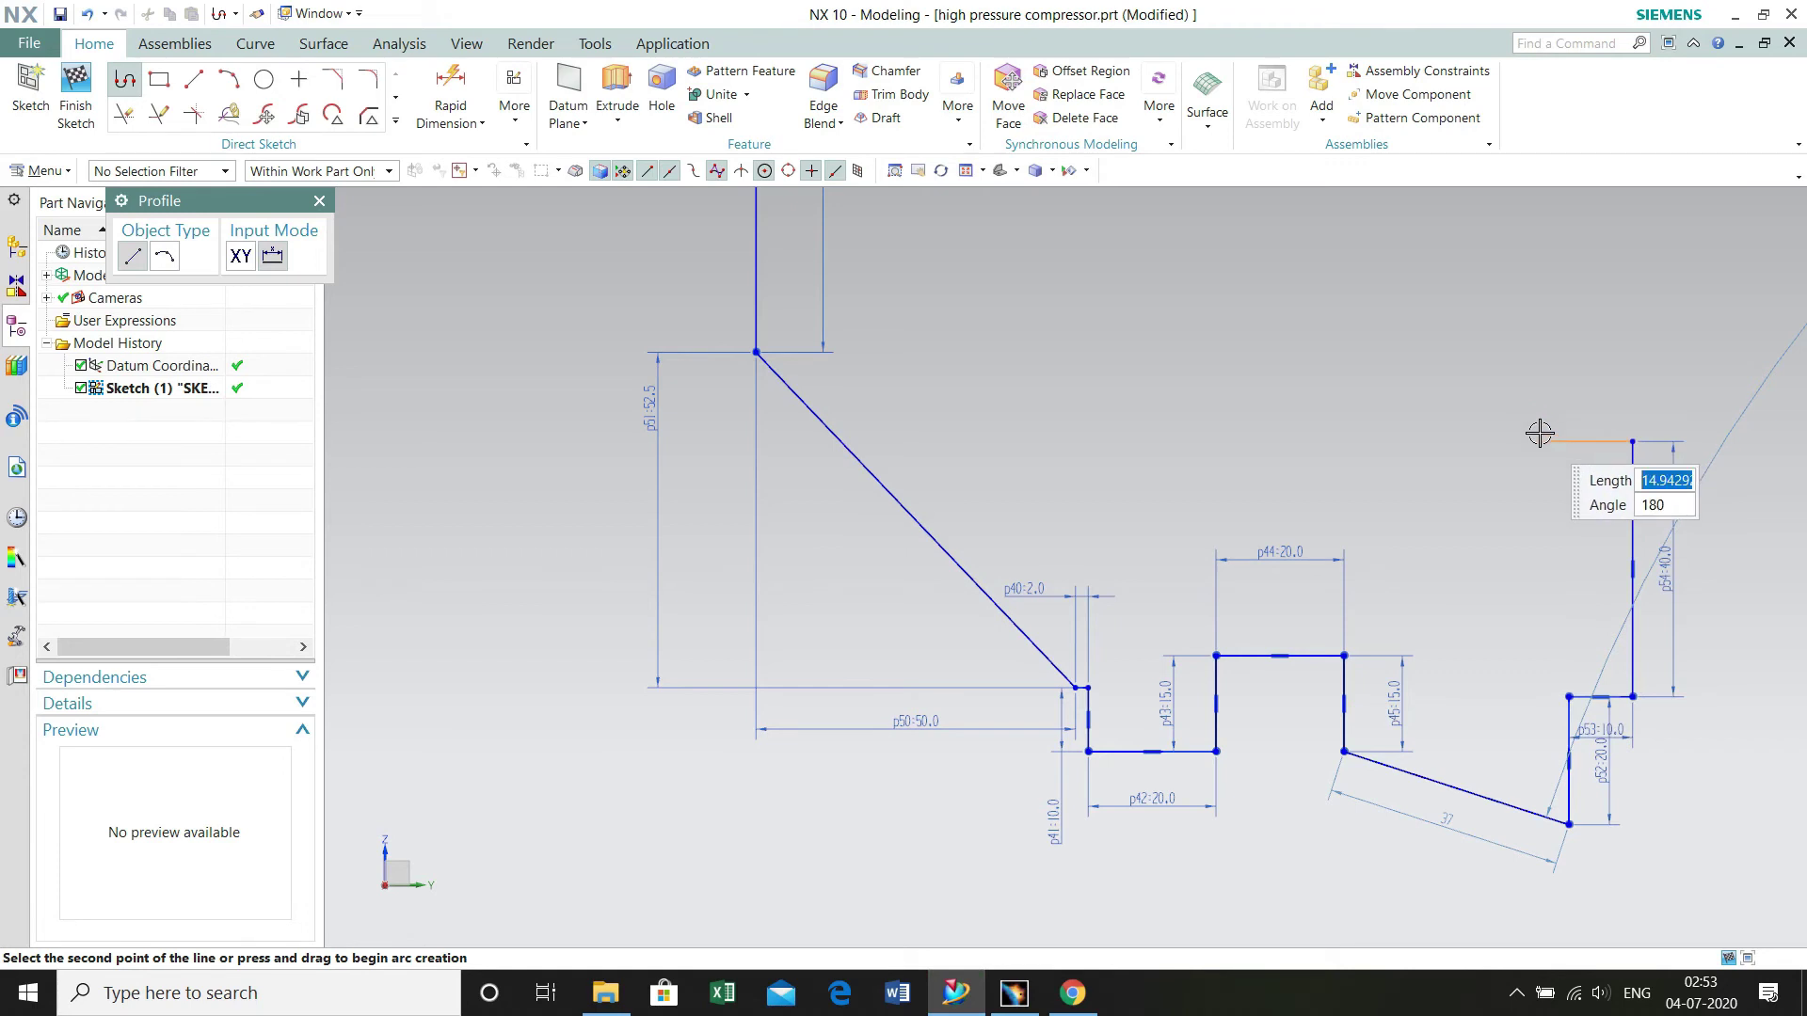
{"action": "key", "text": "Return"}
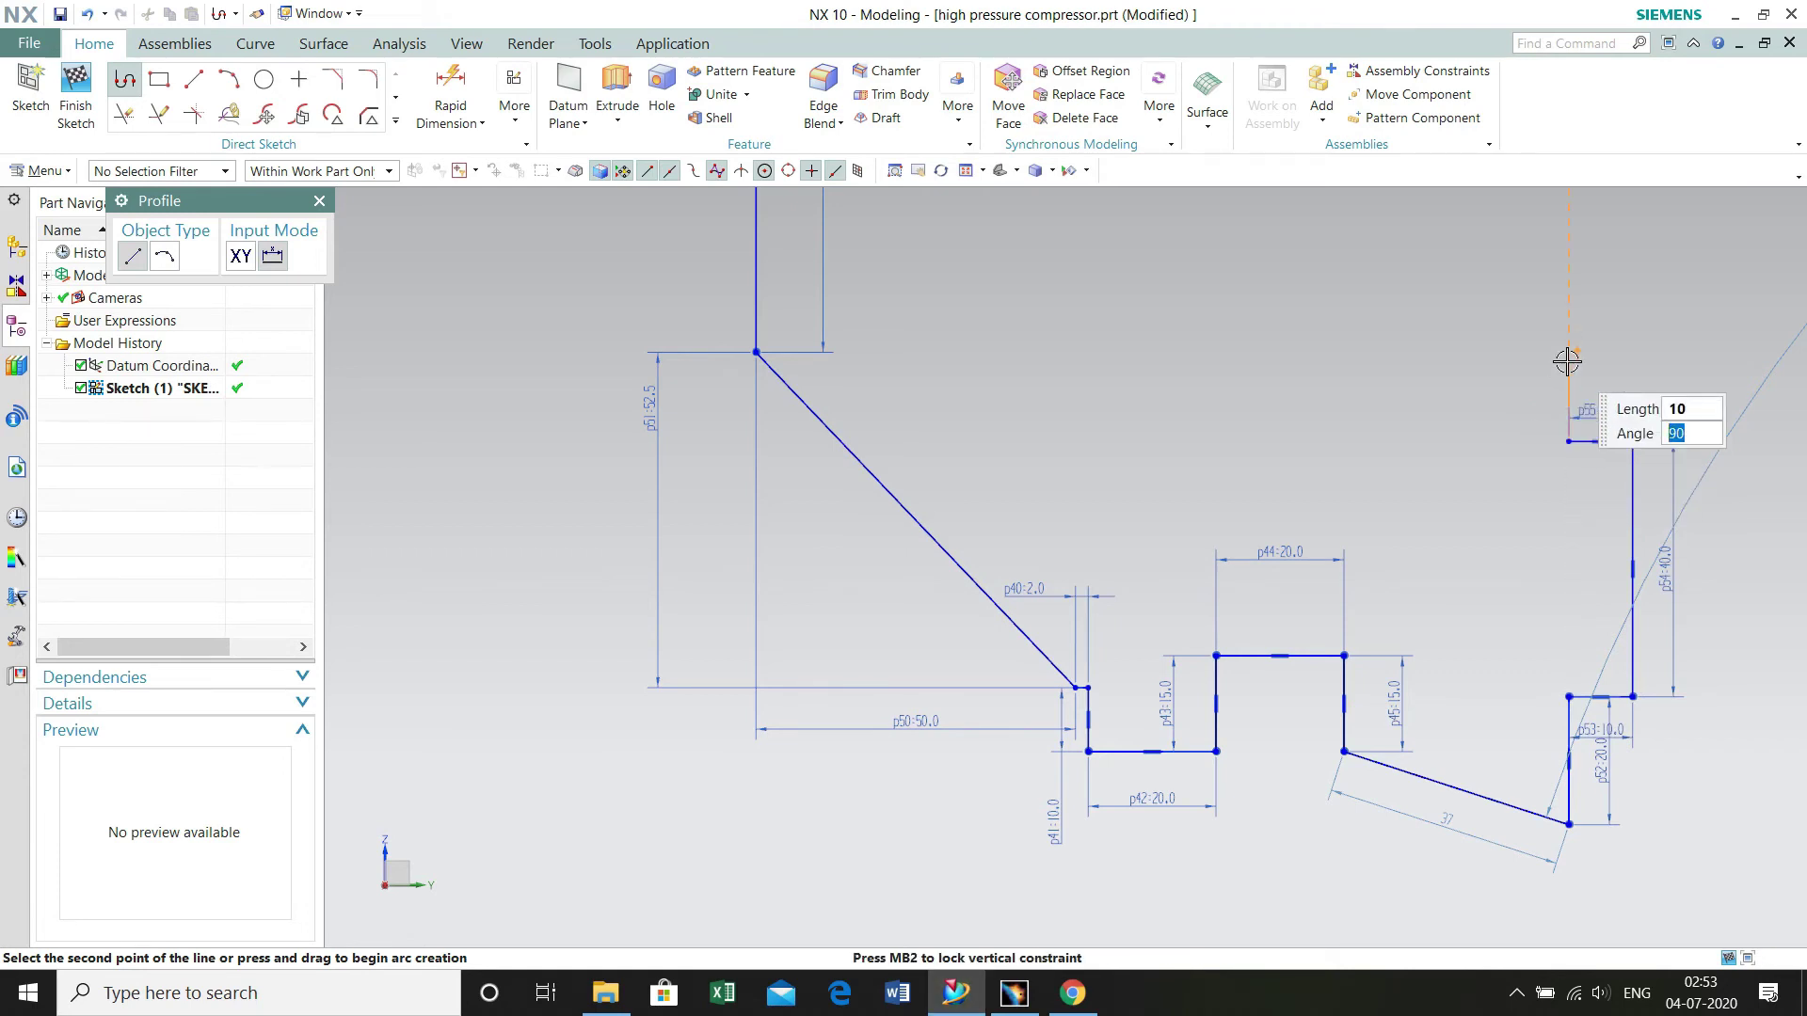
{"action": "key", "text": "Return"}
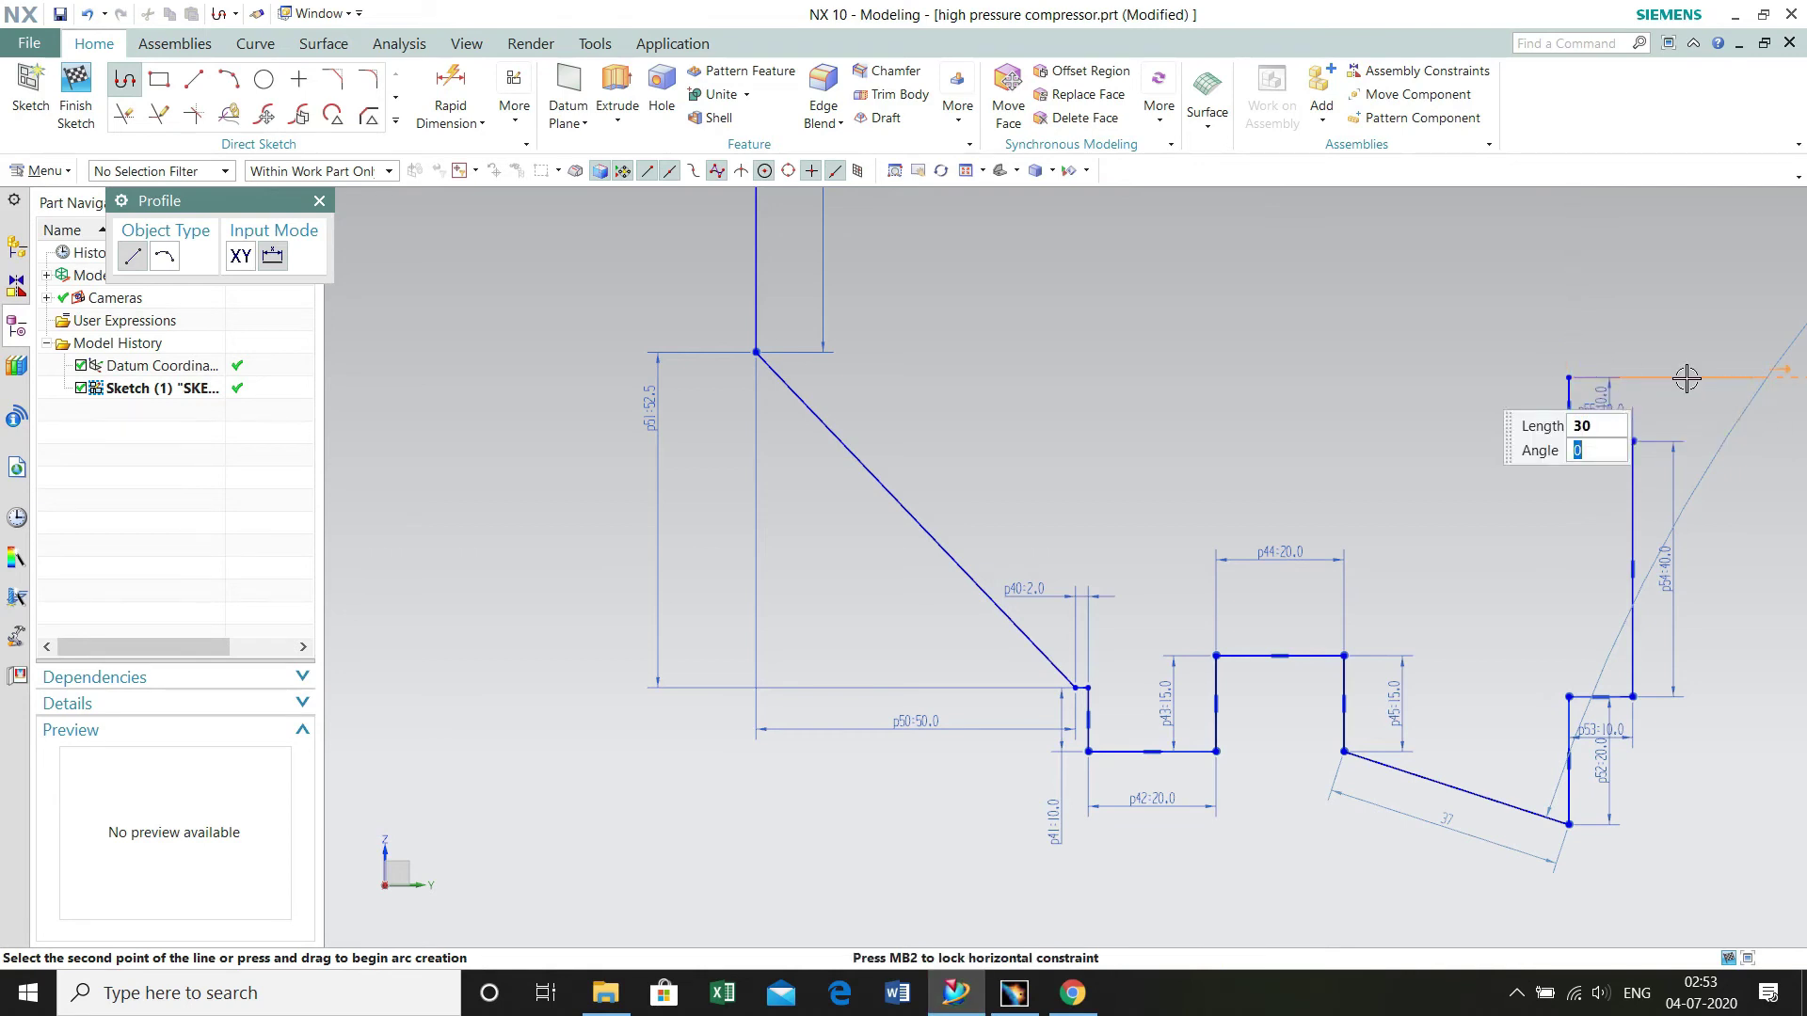
{"action": "key", "text": "Return"}
{"action": "scroll", "coordinate": [1686, 381], "scroll_direction": "up", "scroll_amount": 3}
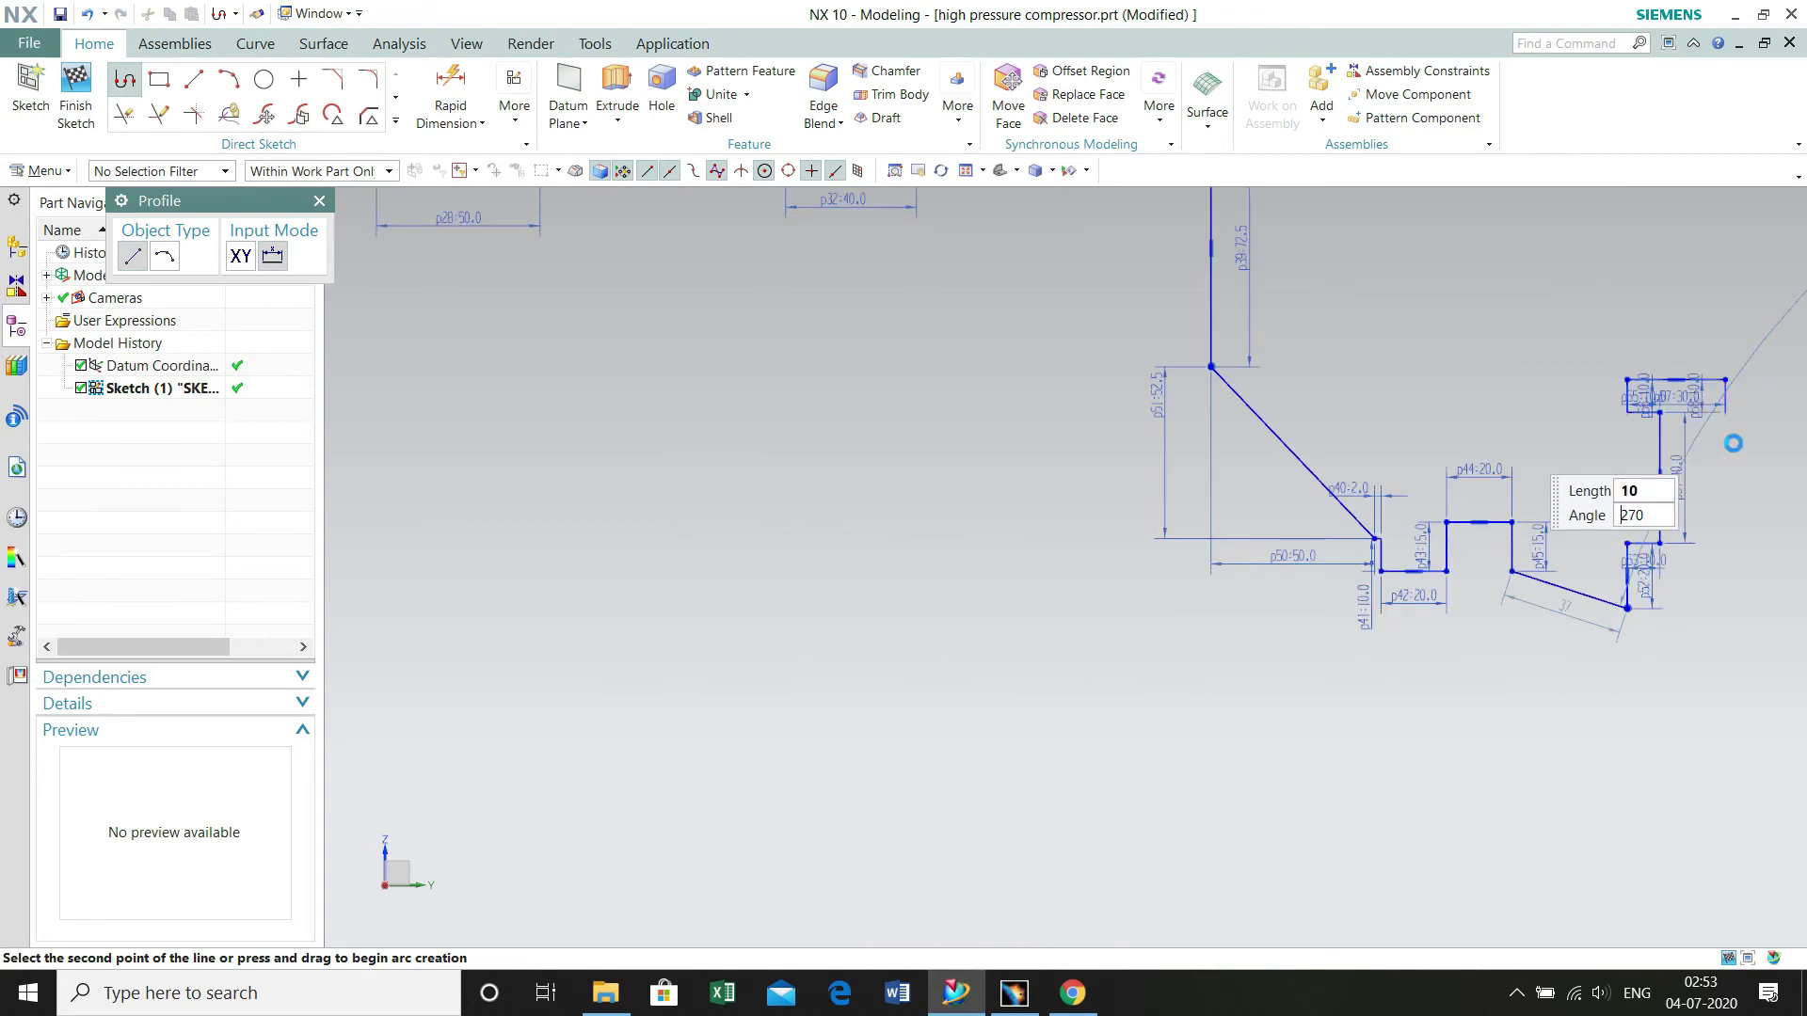
- Extend the profile's right end with 10, 10, 40 and 10 steps, then a slanted line down-right
{"action": "key", "text": "Return"}
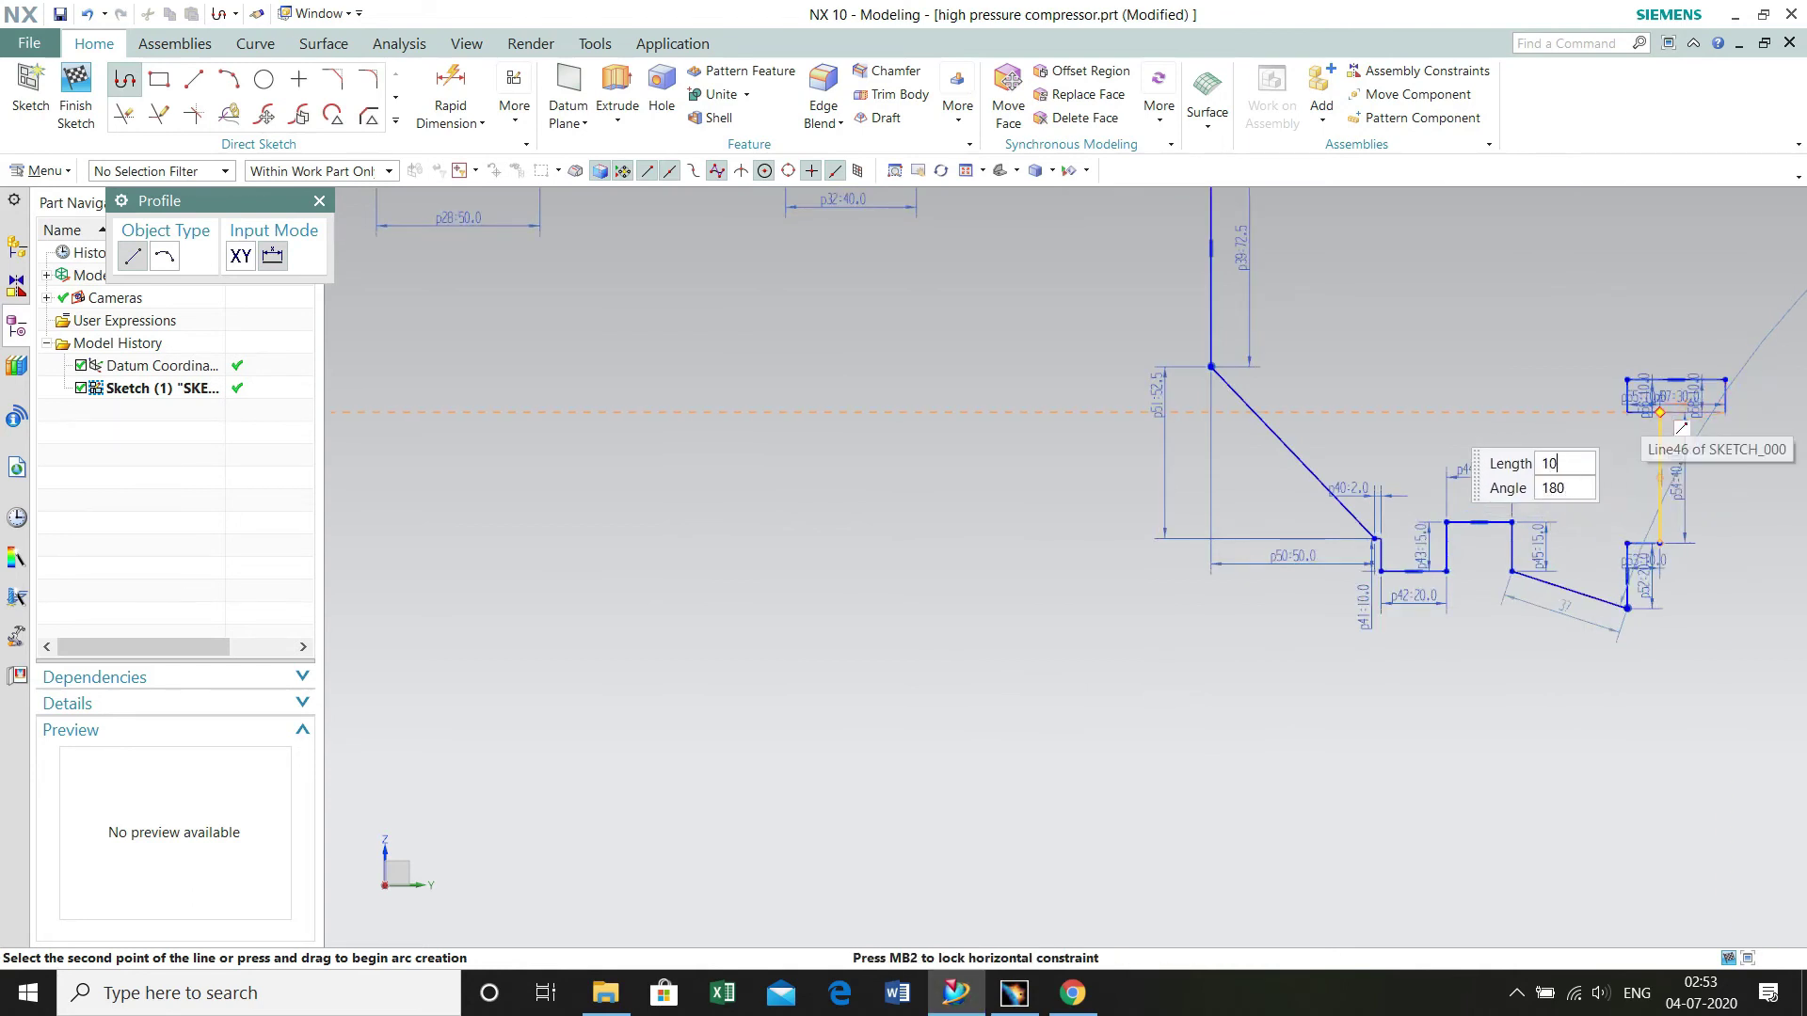
{"action": "type", "text": "10"}
{"action": "key", "text": "Return"}
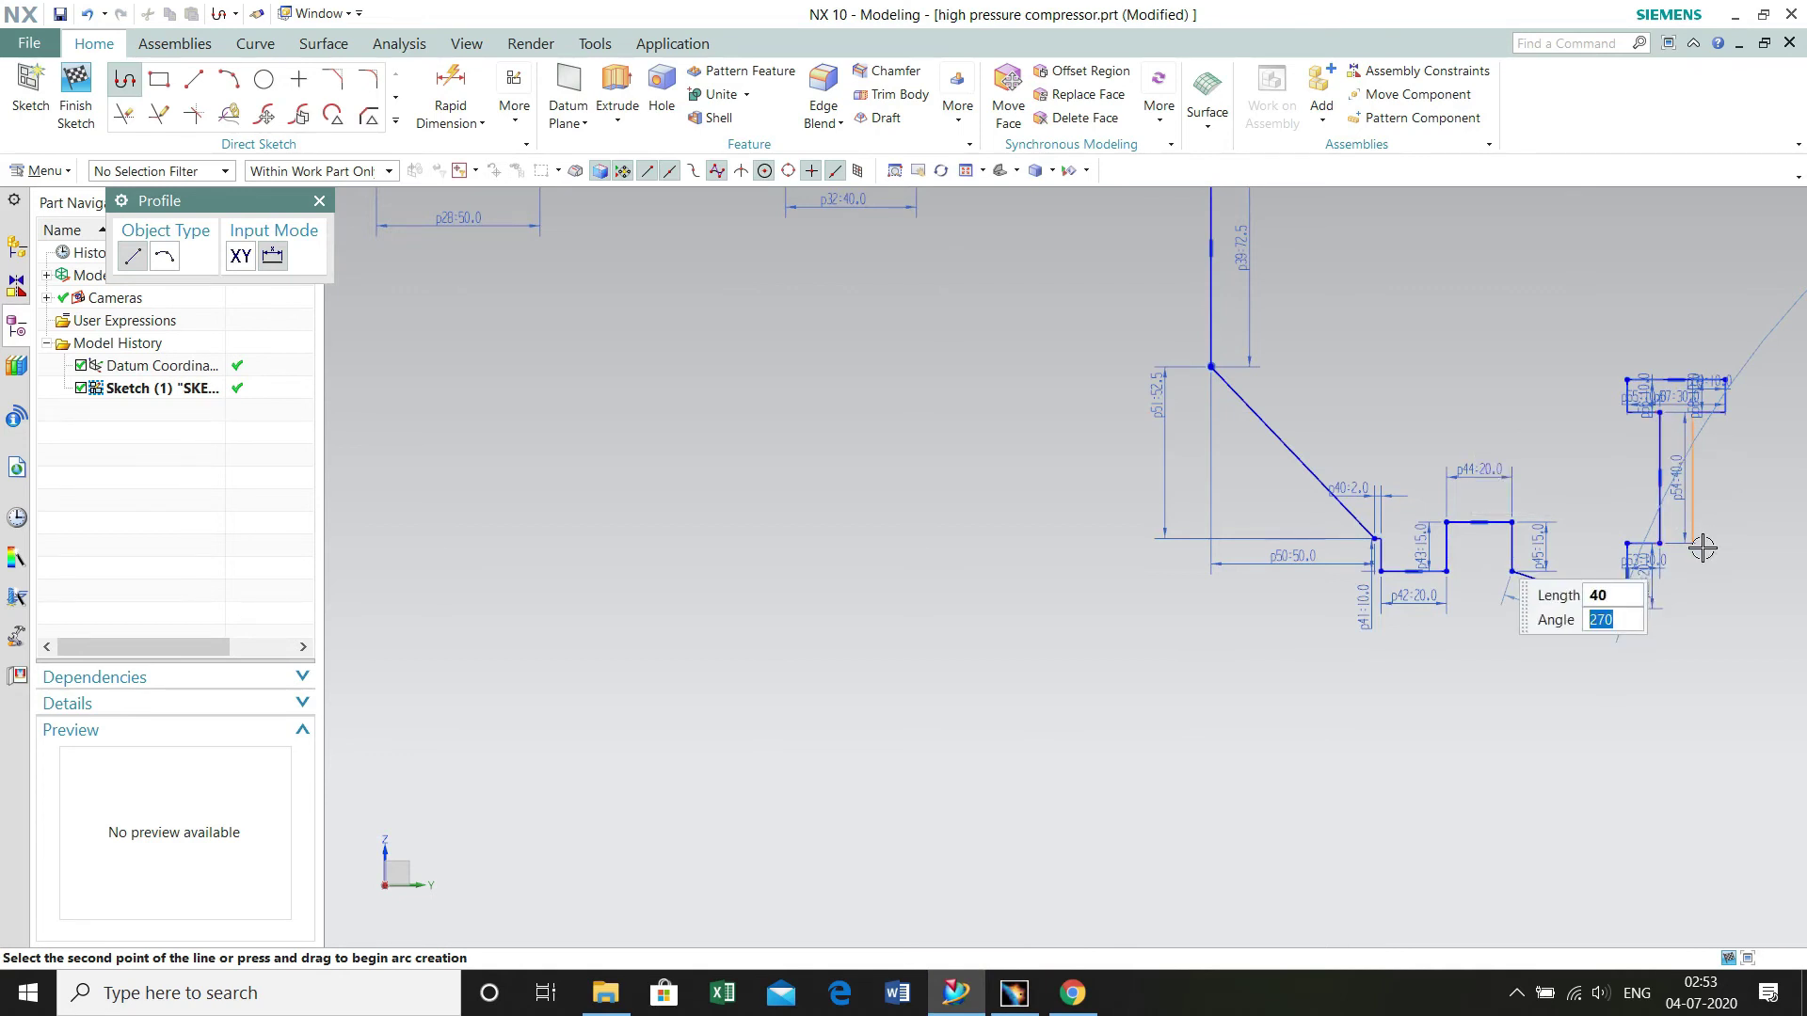
{"action": "key", "text": "Return"}
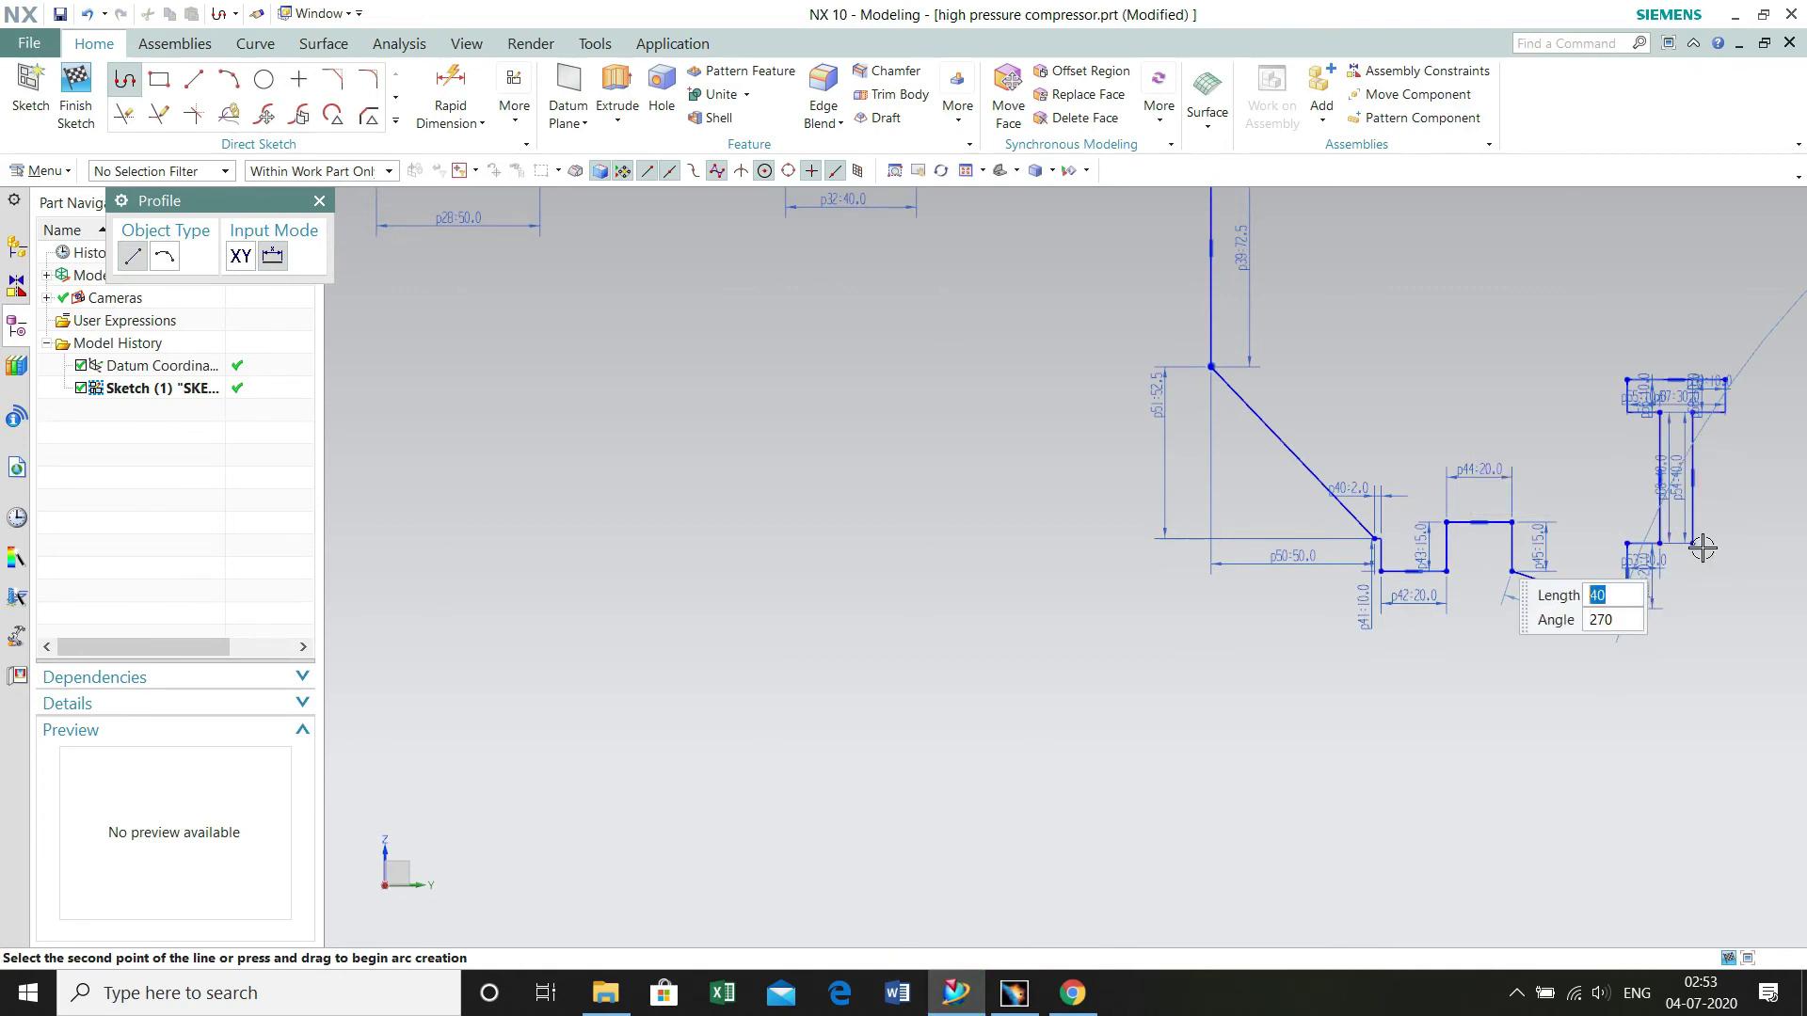
{"action": "left_click", "coordinate": [1694, 544]}
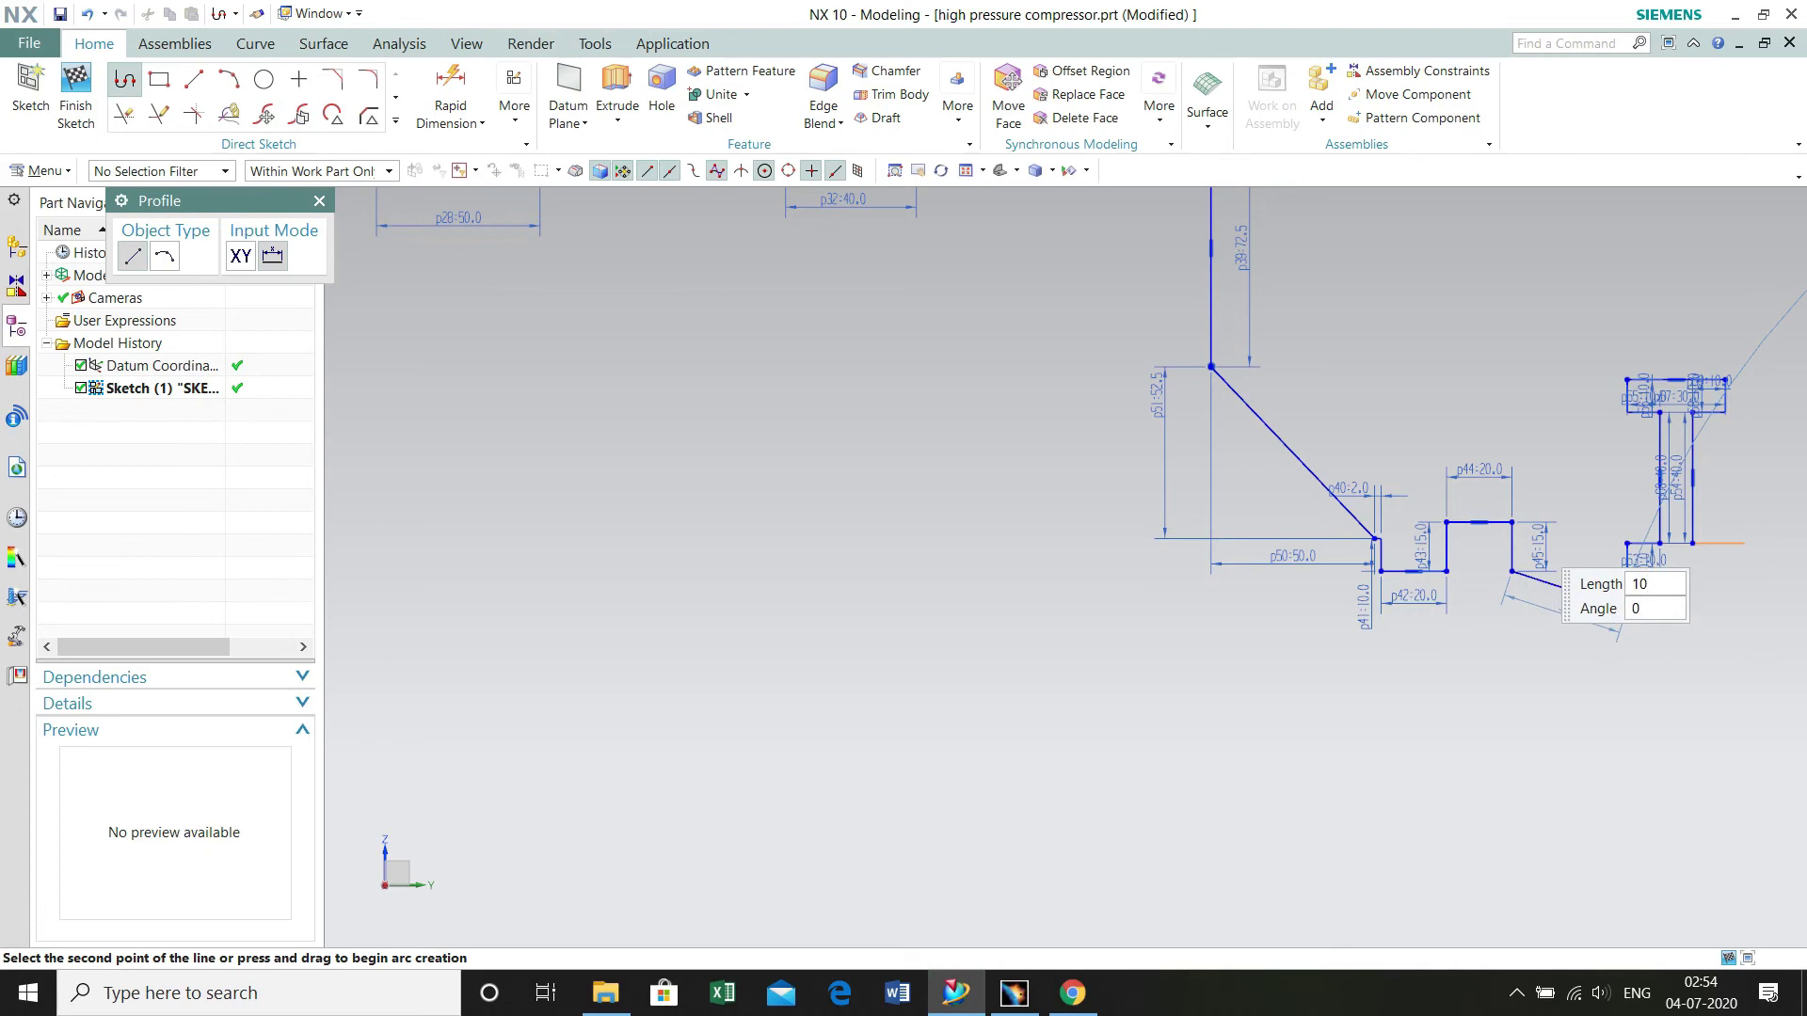
{"action": "key", "text": "Return"}
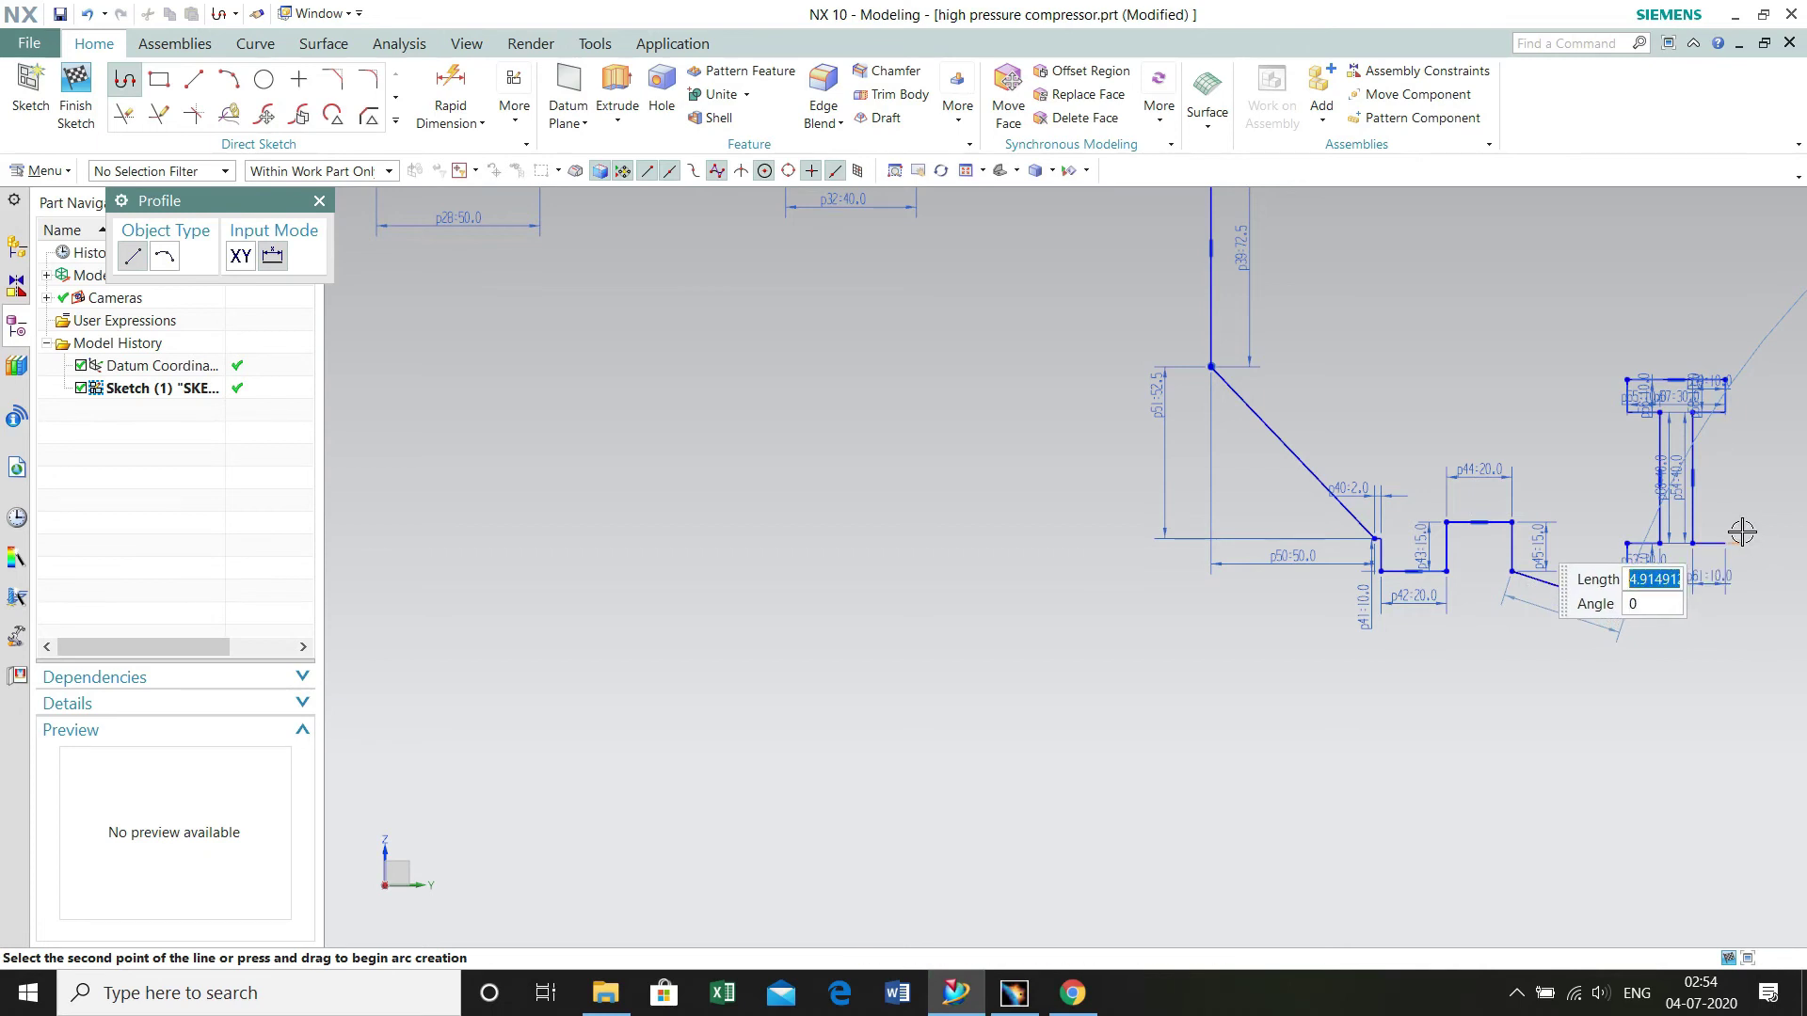
{"action": "mouse_move", "coordinate": [1742, 528]}
{"action": "middle_mouse_down", "text": "shift"}
{"action": "mouse_move", "coordinate": [1497, 452]}
{"action": "mouse_move", "coordinate": [1090, 390]}
{"action": "middle_mouse_up", "text": "shift"}
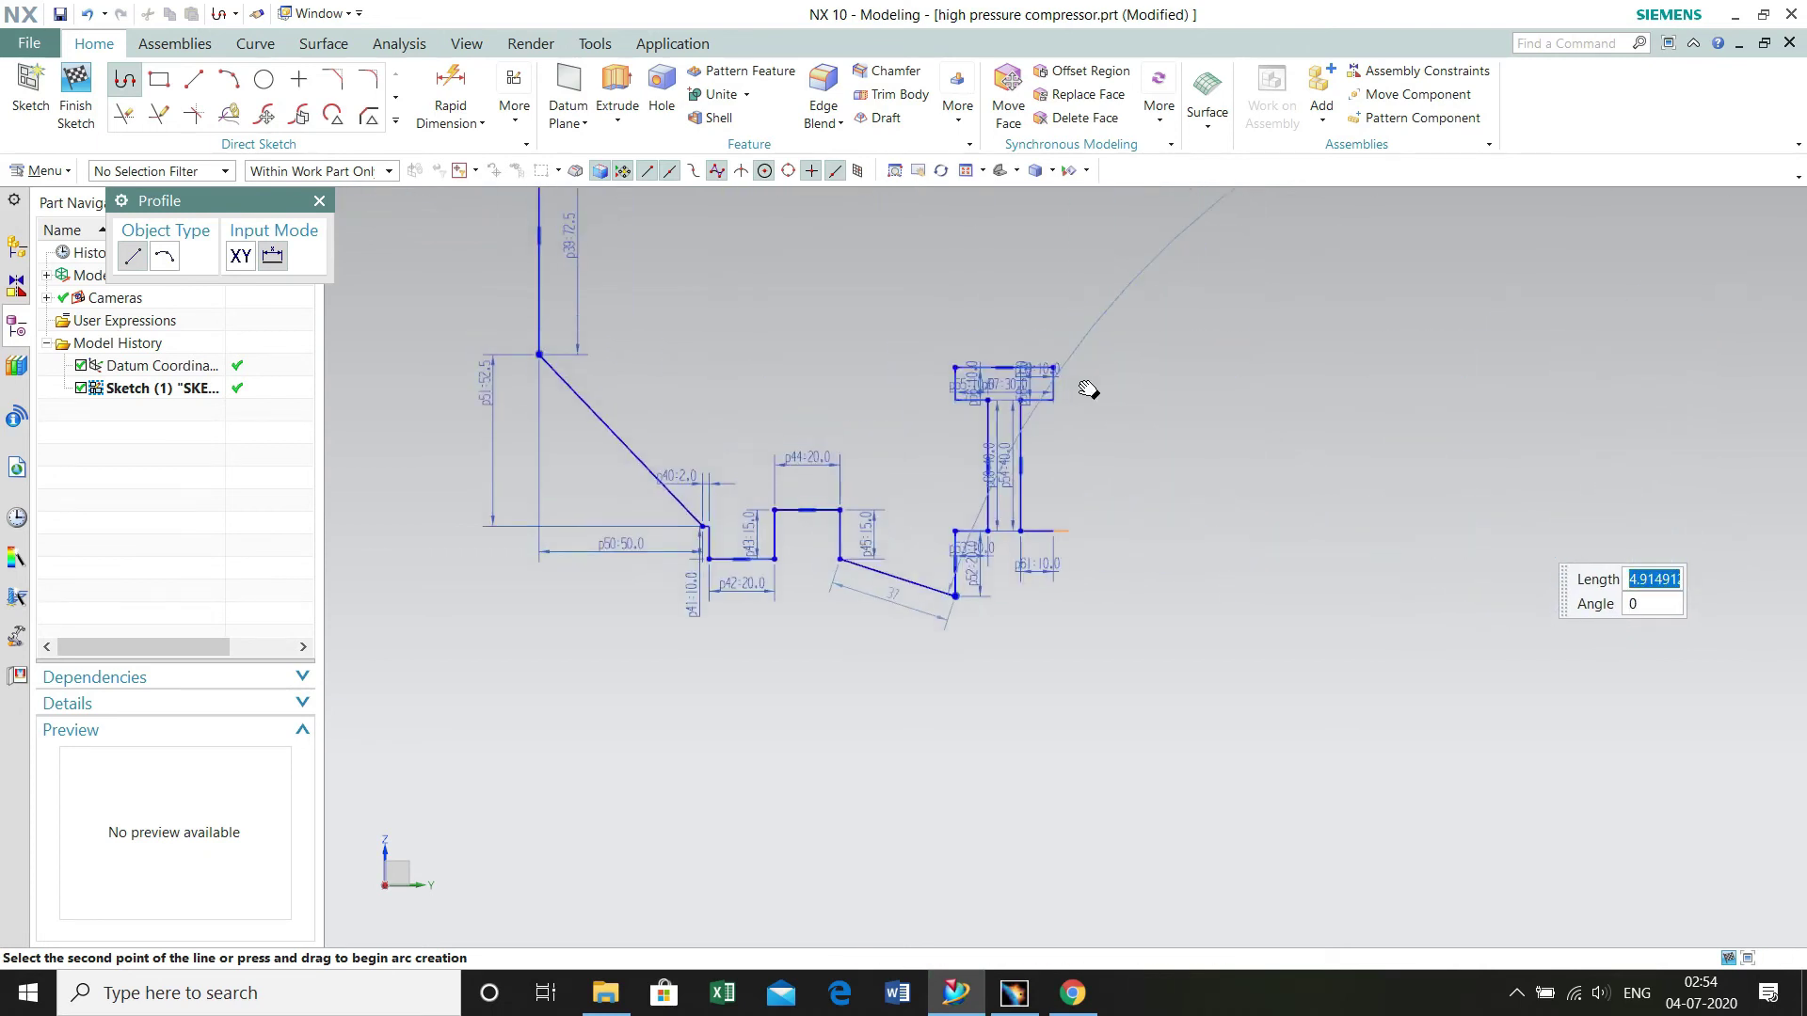
{"action": "left_click", "coordinate": [1100, 591]}
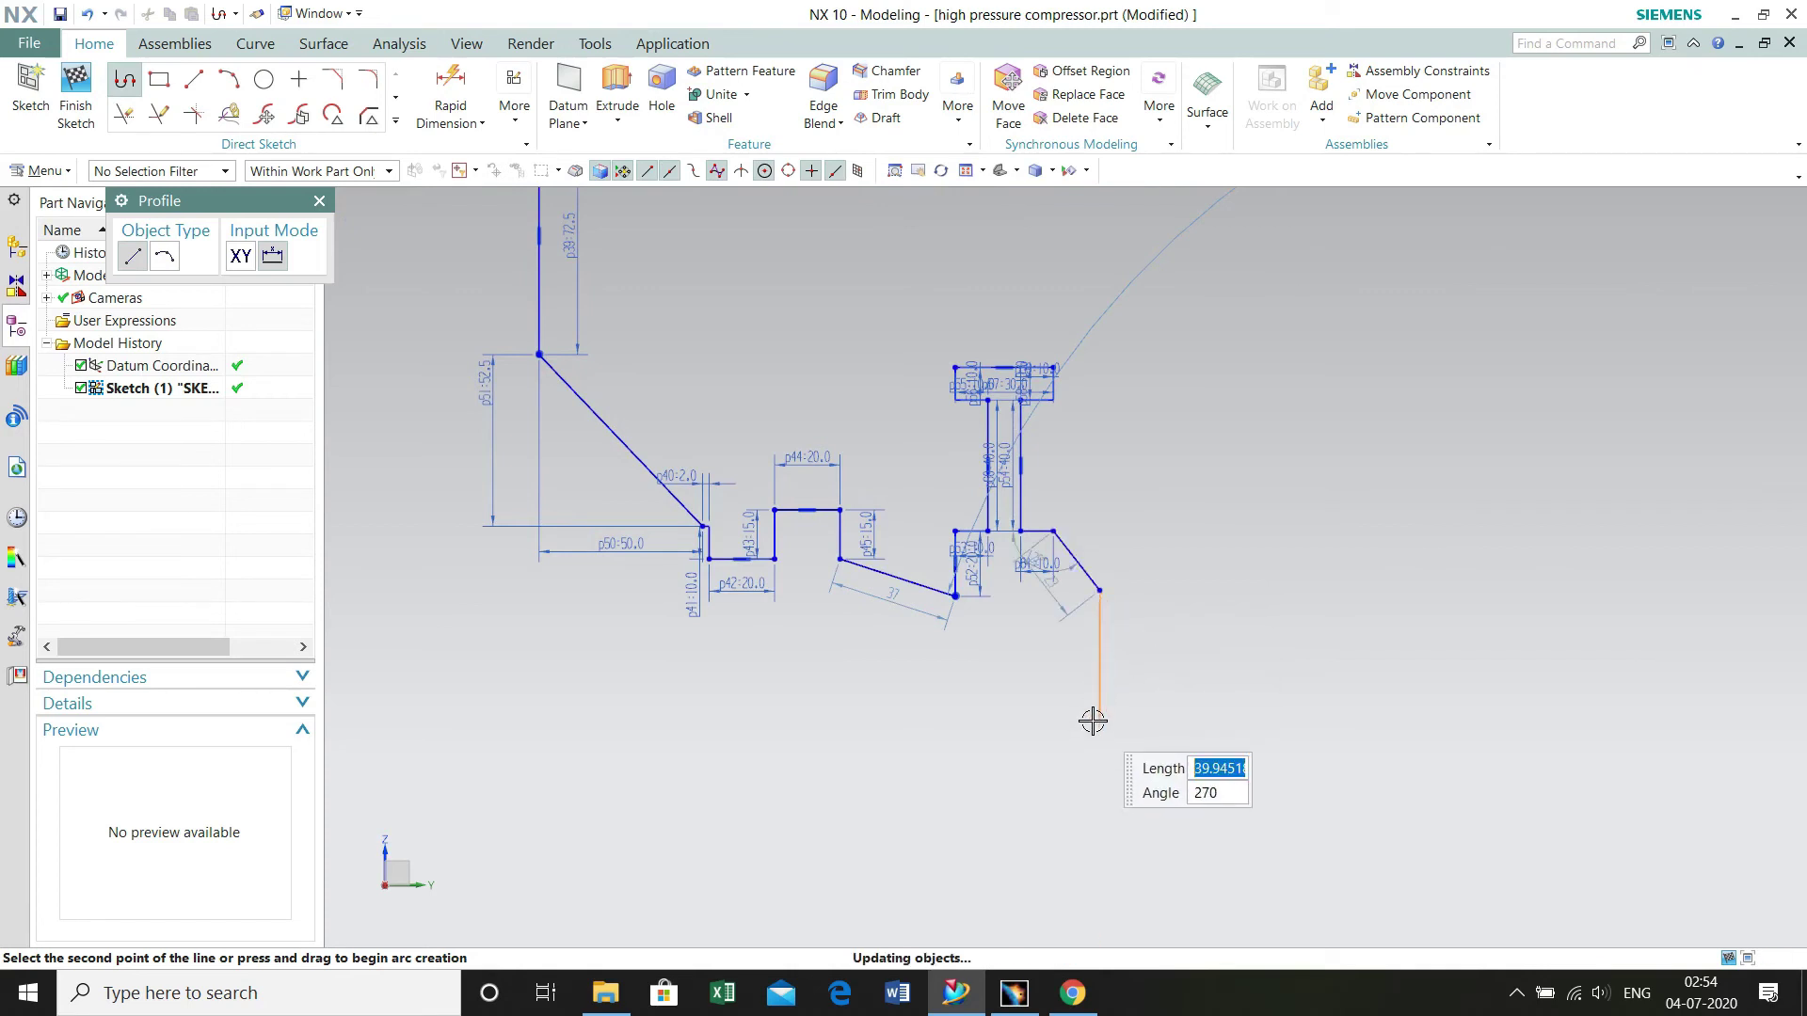
{"action": "key", "text": "Escape"}
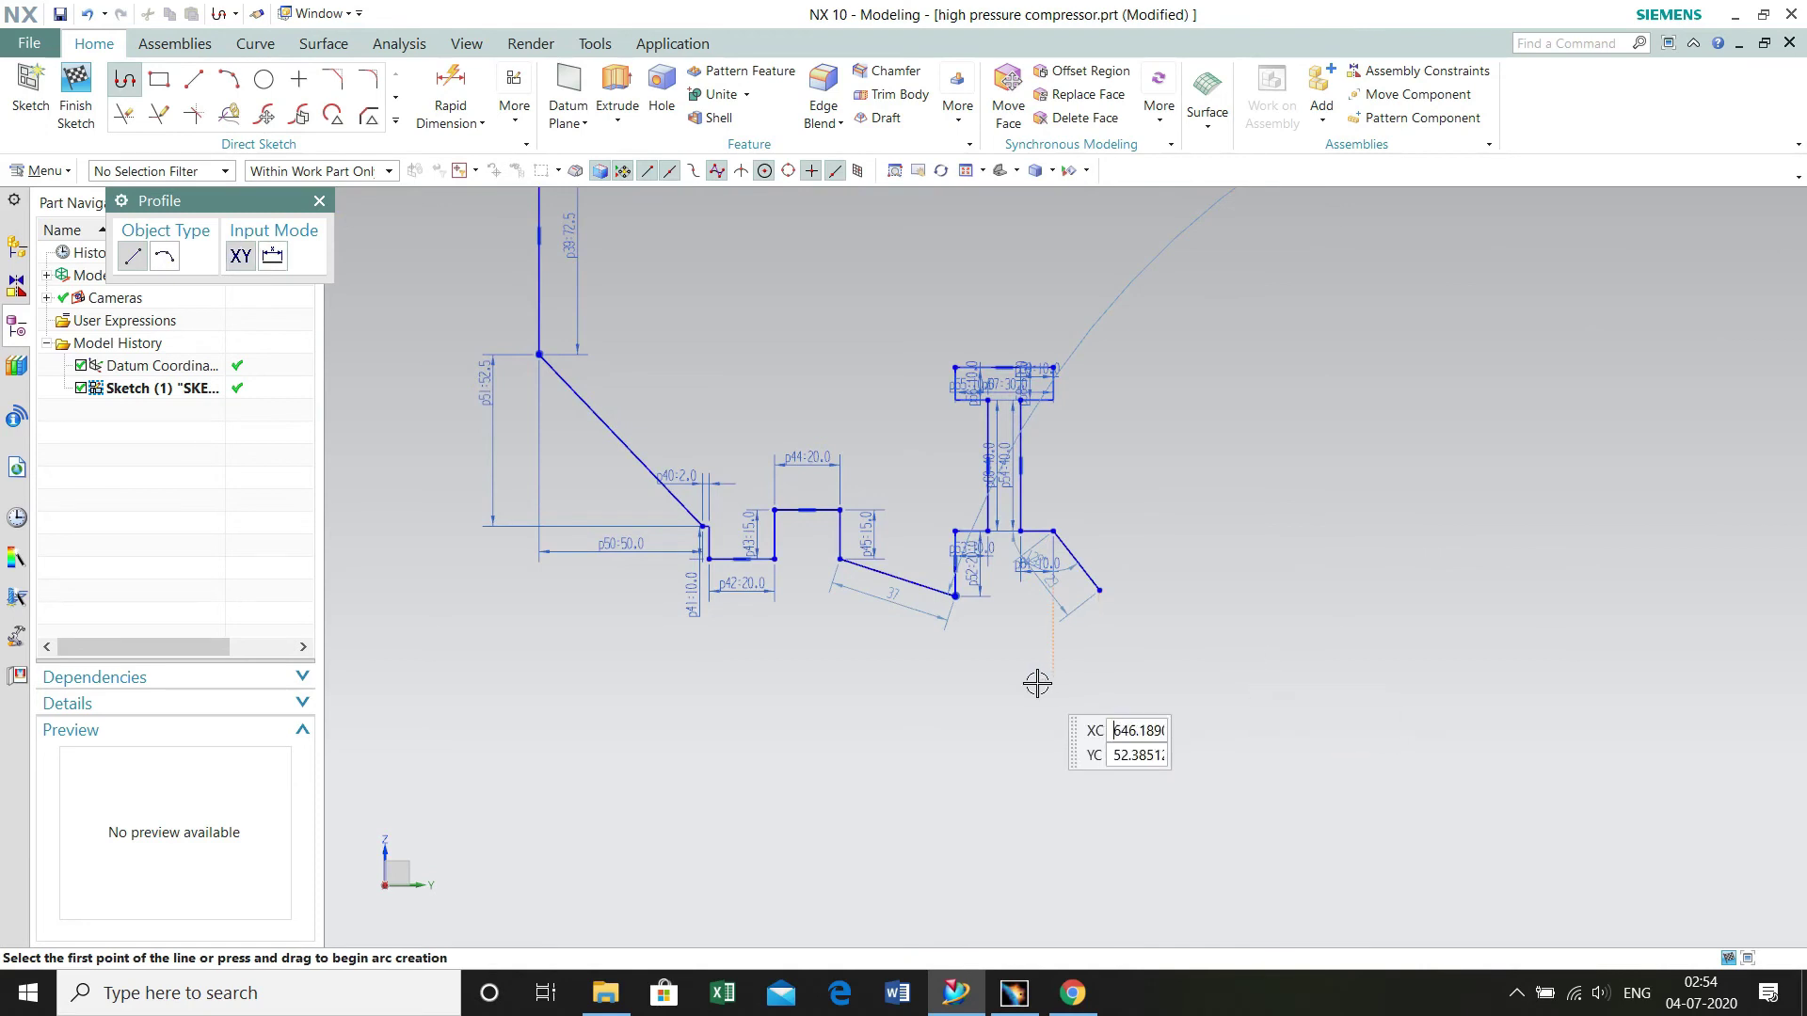
- Dimension the slanted end, setting p62 to 20 and p63 to 20
{"action": "left_click", "coordinate": [452, 81]}
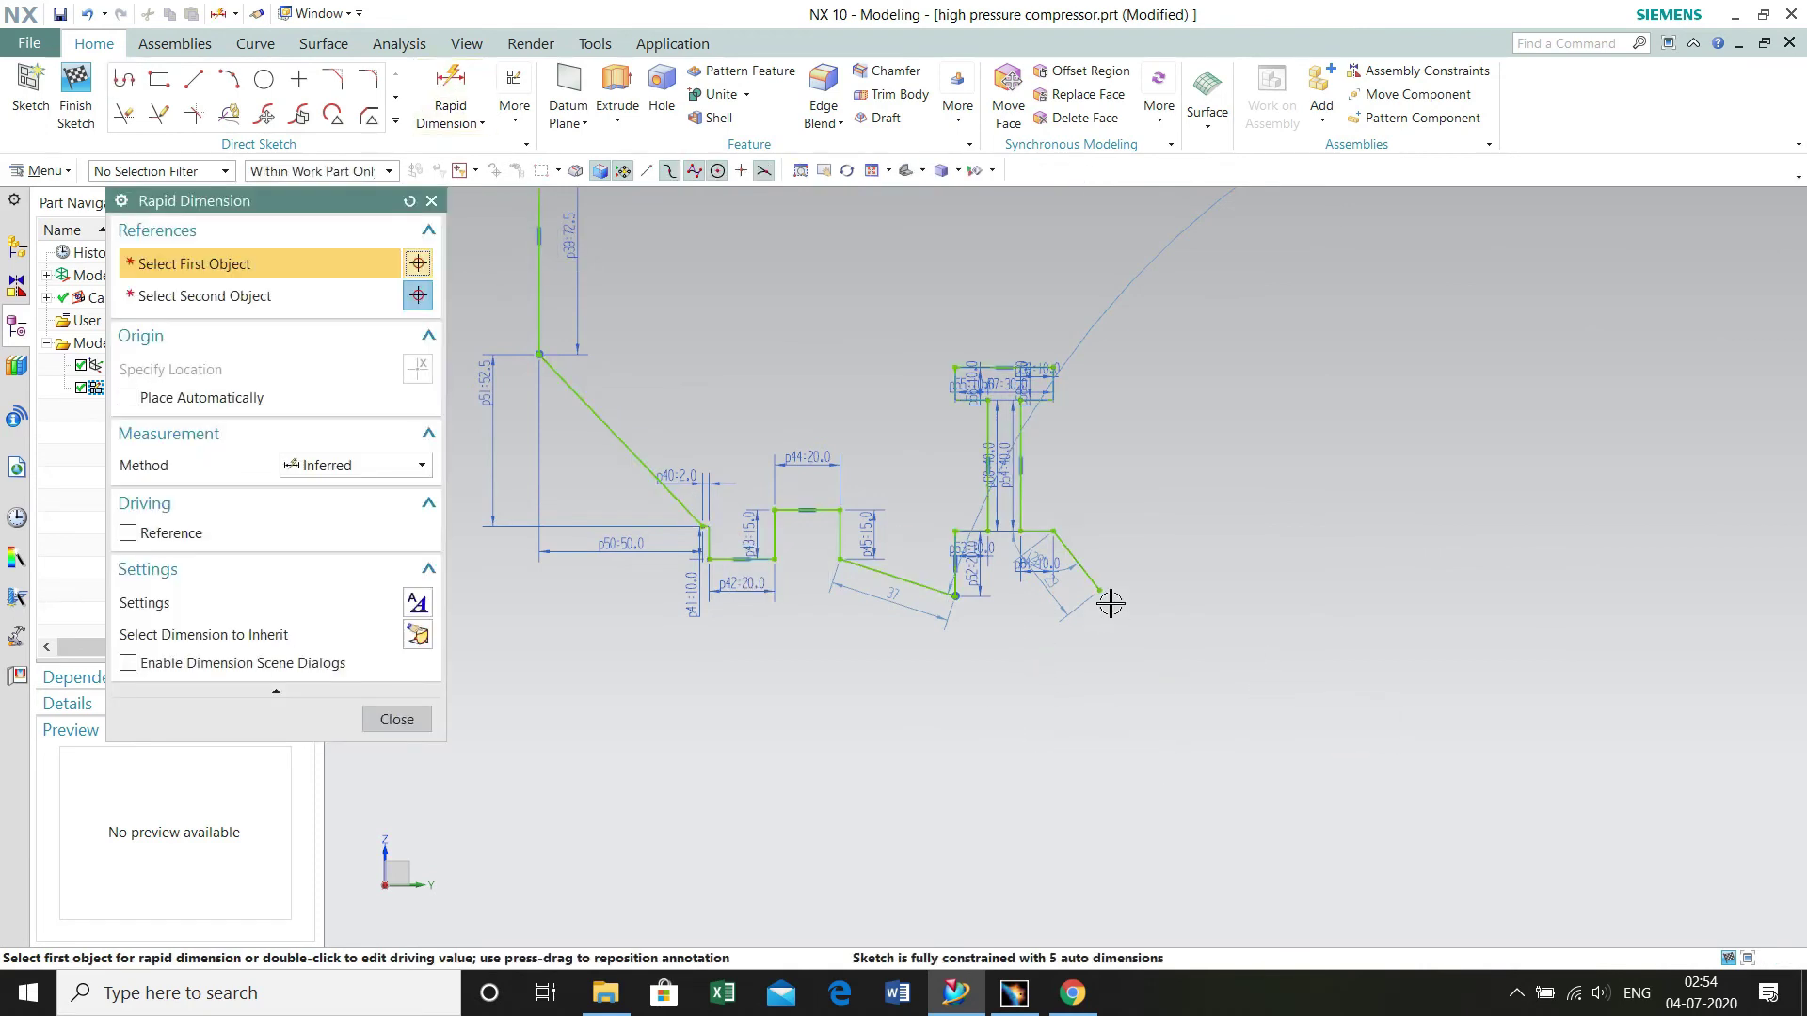
{"action": "left_click", "coordinate": [1099, 594]}
{"action": "left_click", "coordinate": [1053, 531]}
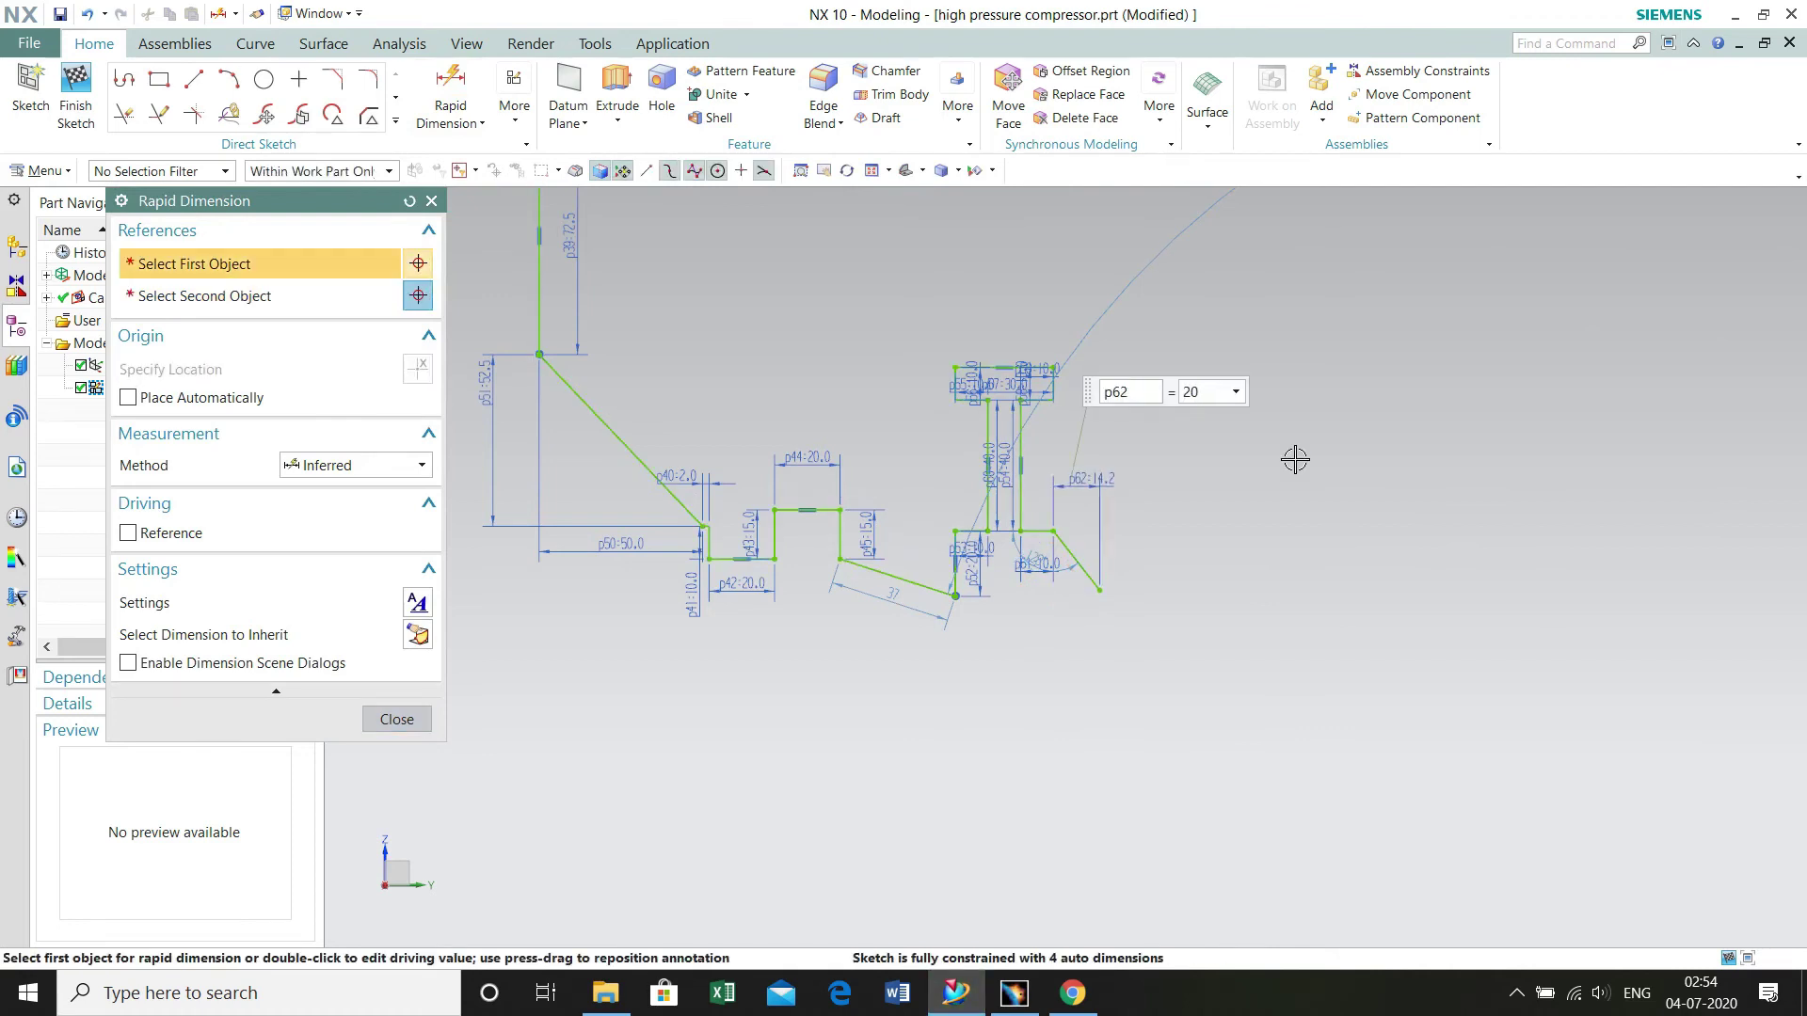
{"action": "left_click", "coordinate": [1059, 536]}
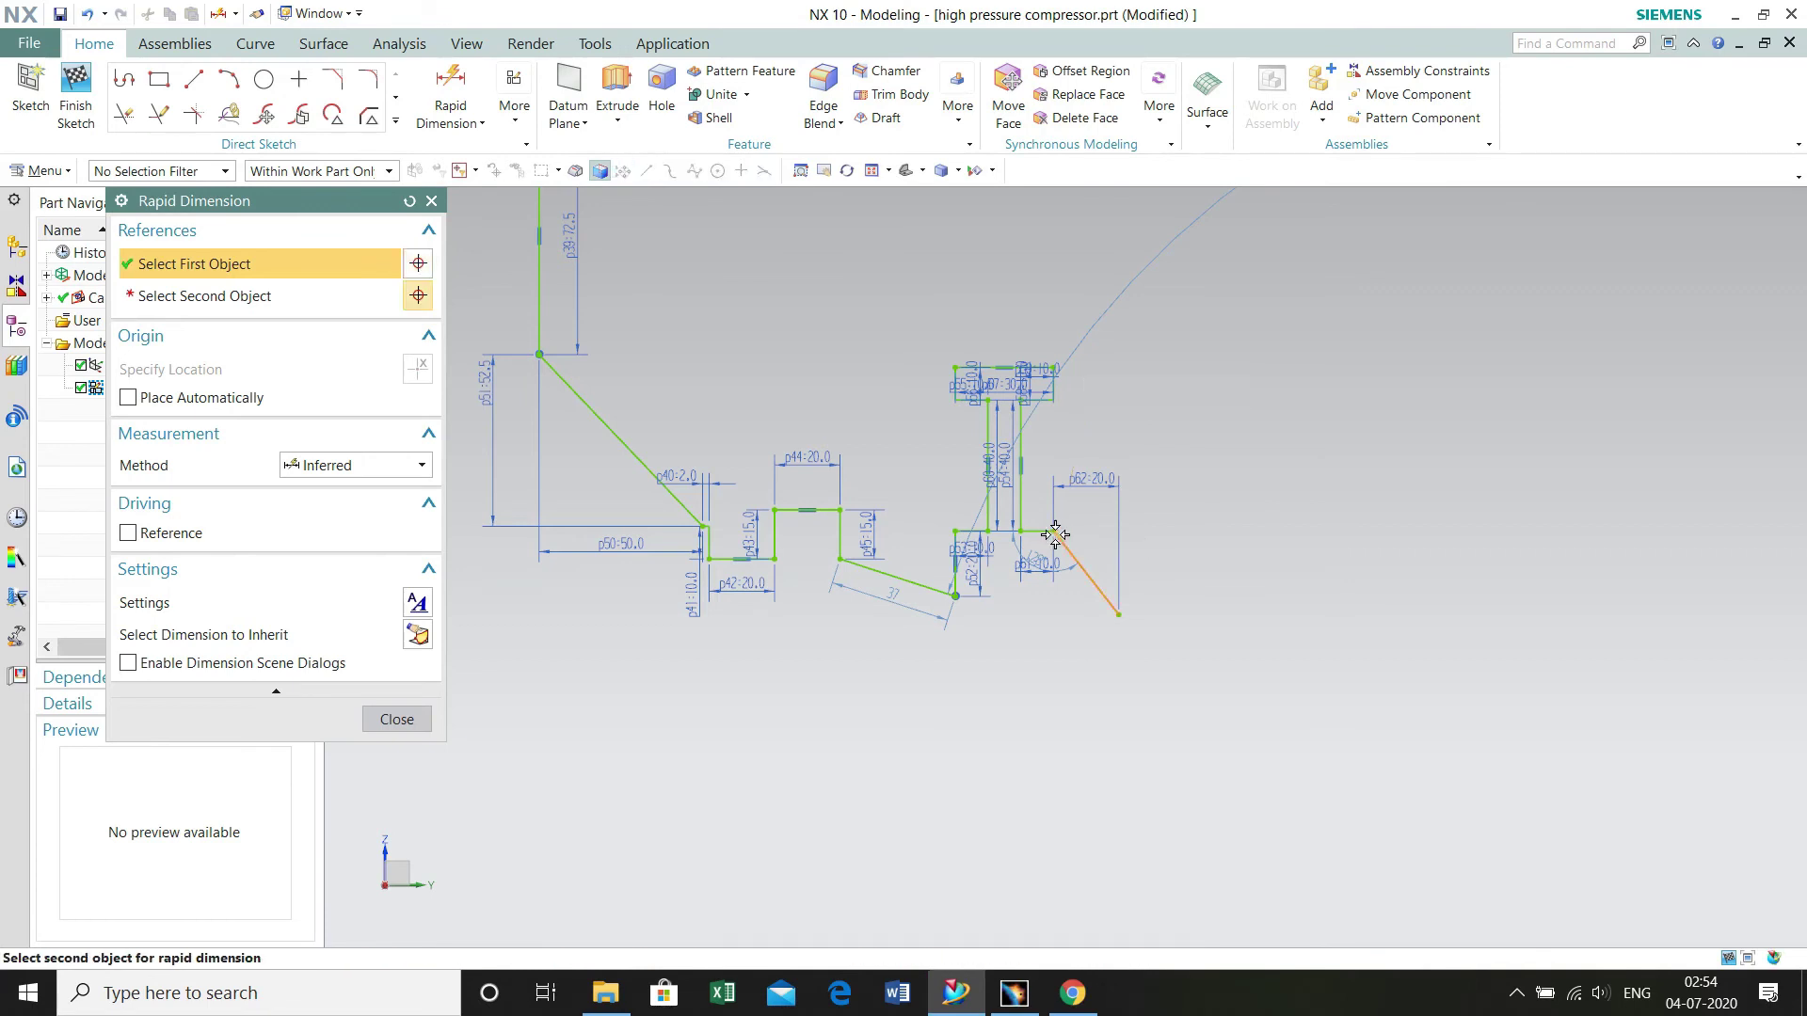
{"action": "left_click", "coordinate": [1123, 613]}
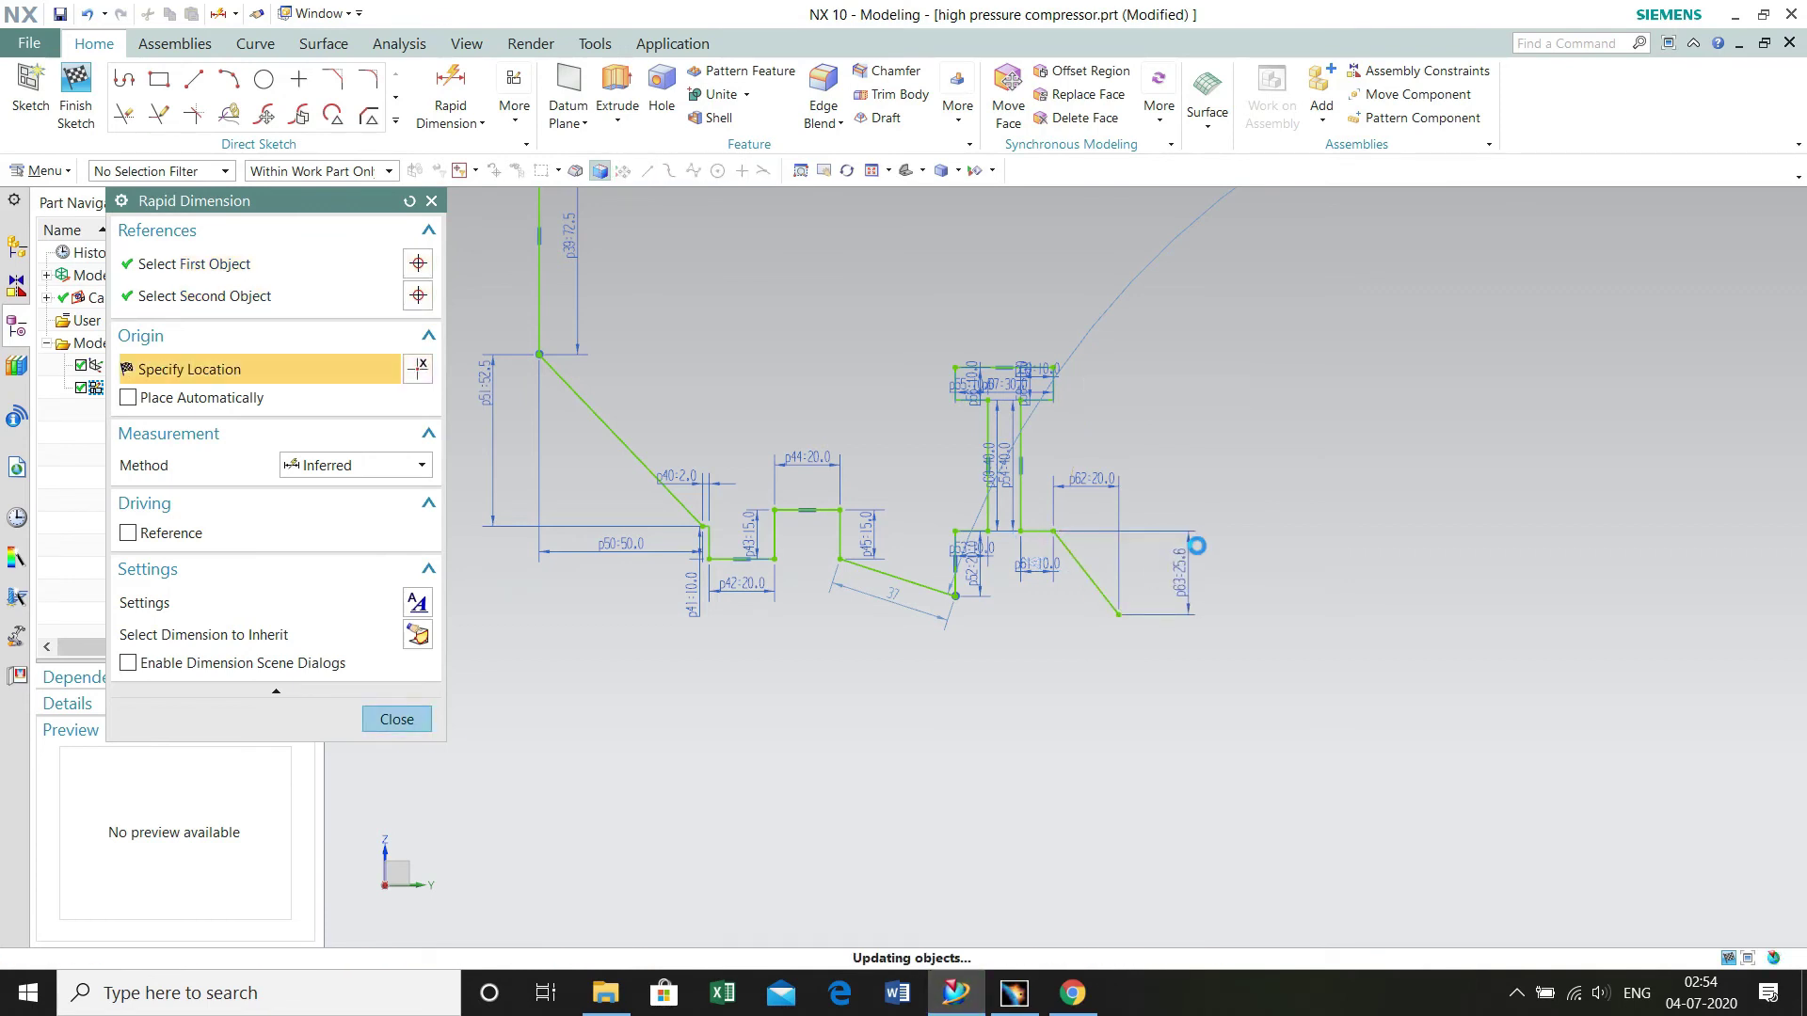
{"action": "left_click", "coordinate": [1196, 546]}
{"action": "type", "text": "20"}
{"action": "key", "text": "Return"}
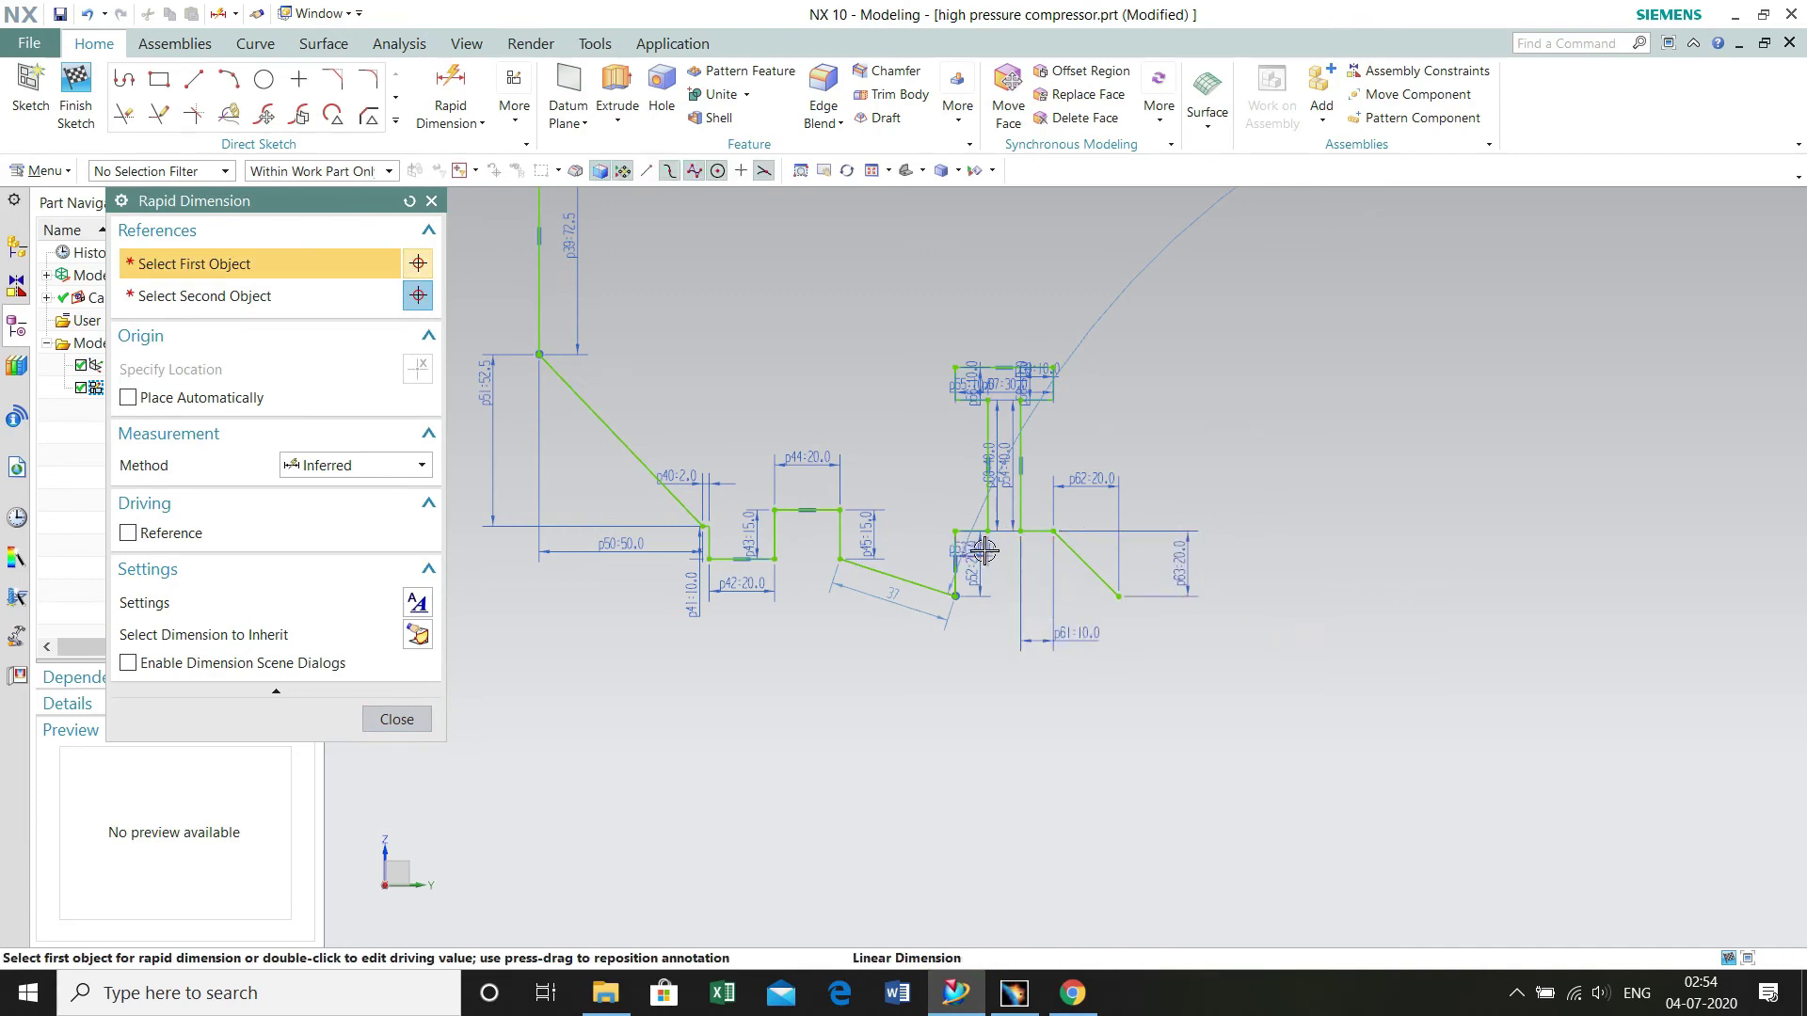
- Open the p54 dimension and move the p56 label to the left, clear of the profile
{"action": "double_click", "coordinate": [1007, 465]}
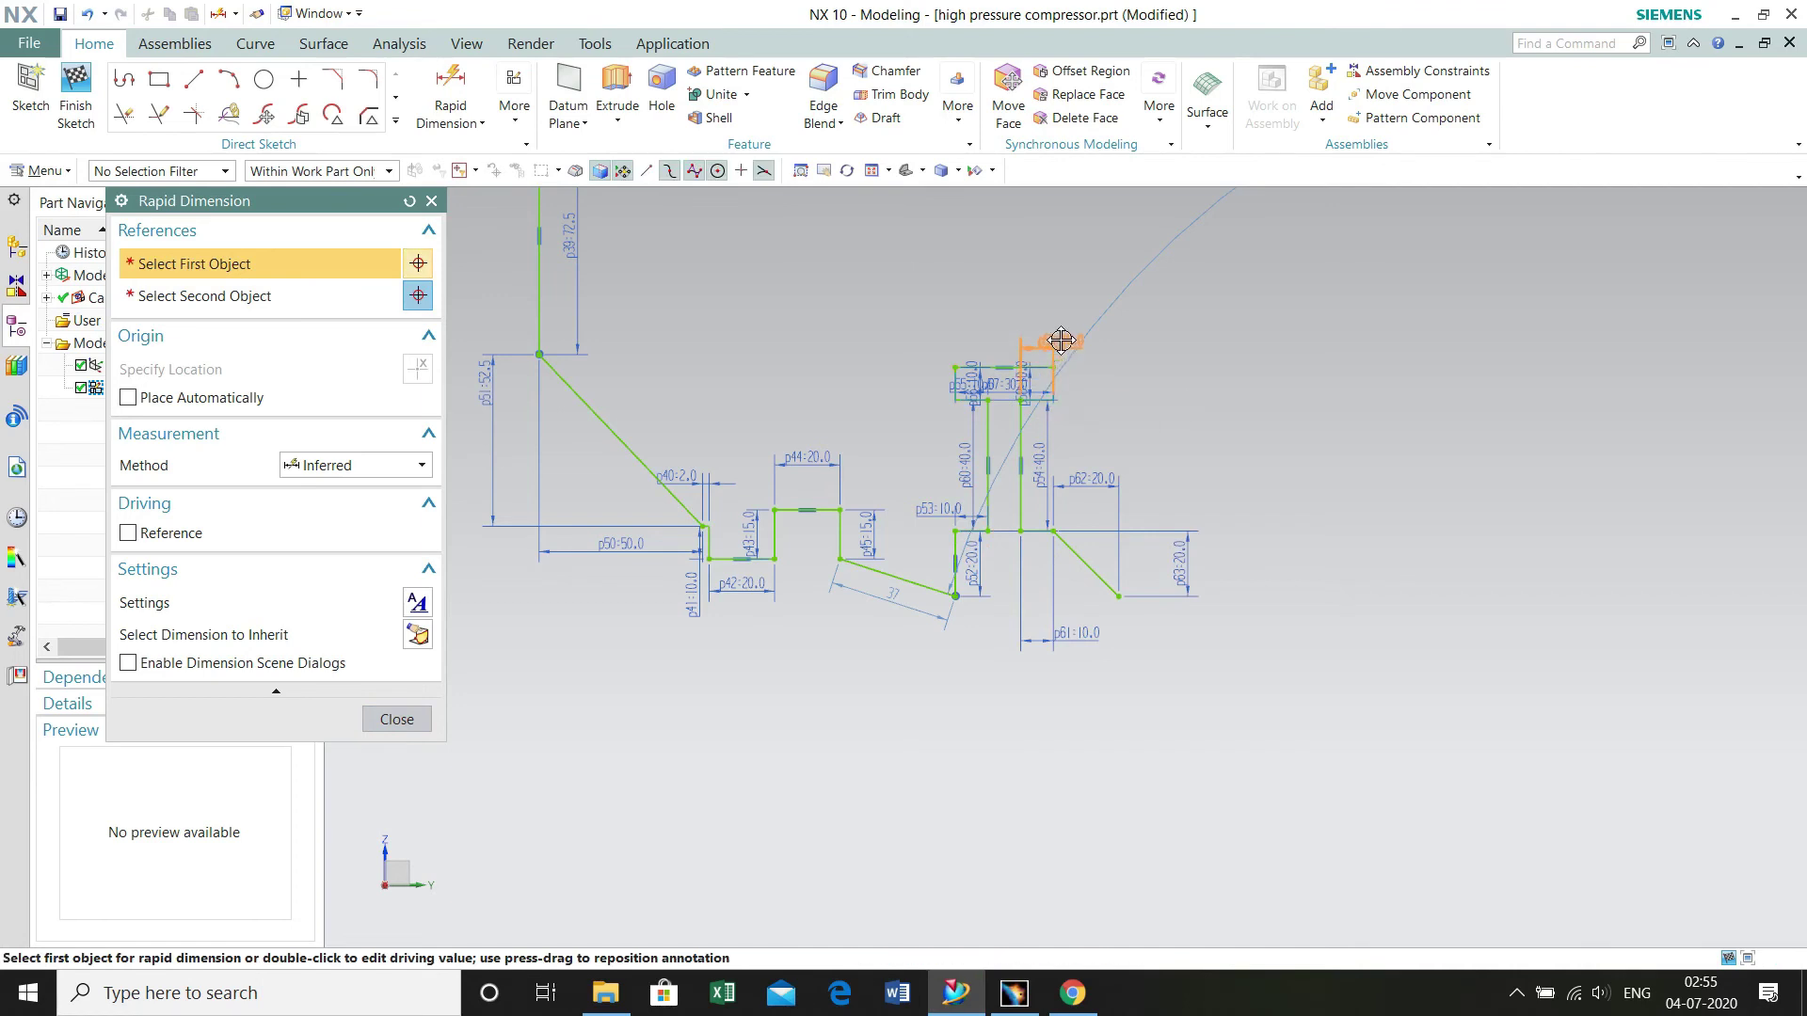
{"action": "left_click", "coordinate": [967, 367]}
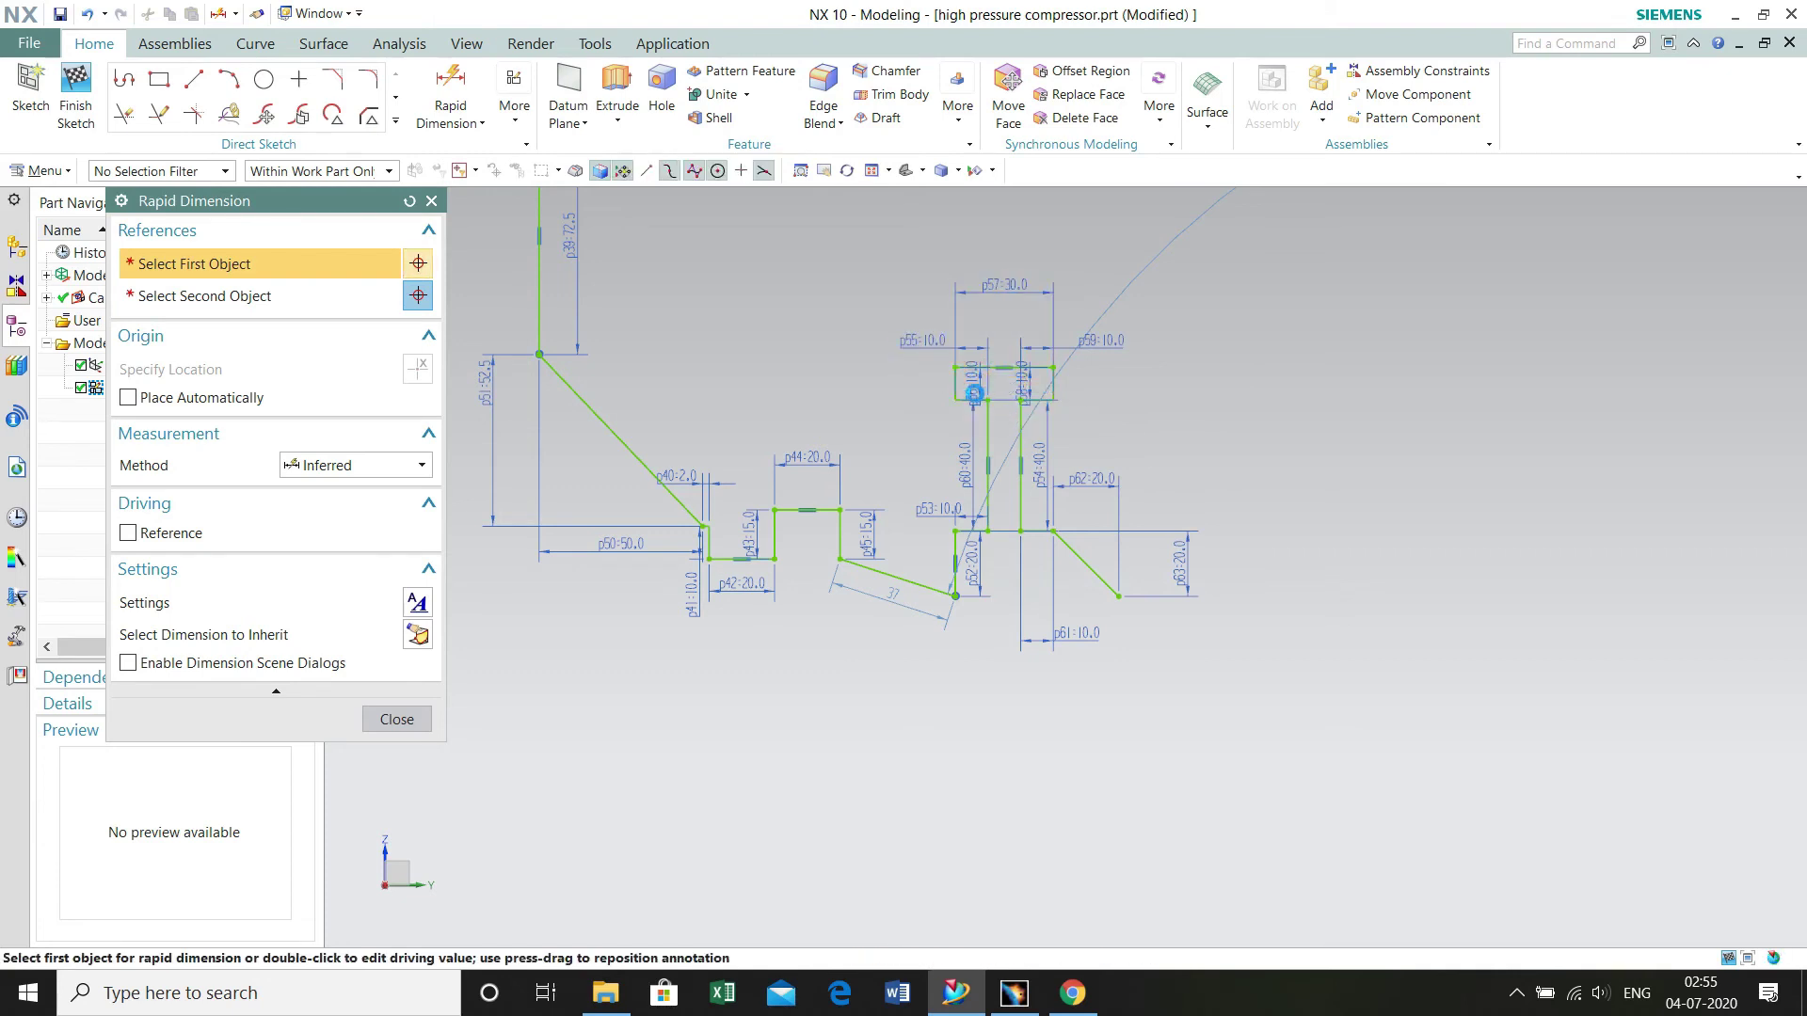
{"action": "left_click_drag", "start_coordinate": [973, 386], "coordinate": [904, 384]}
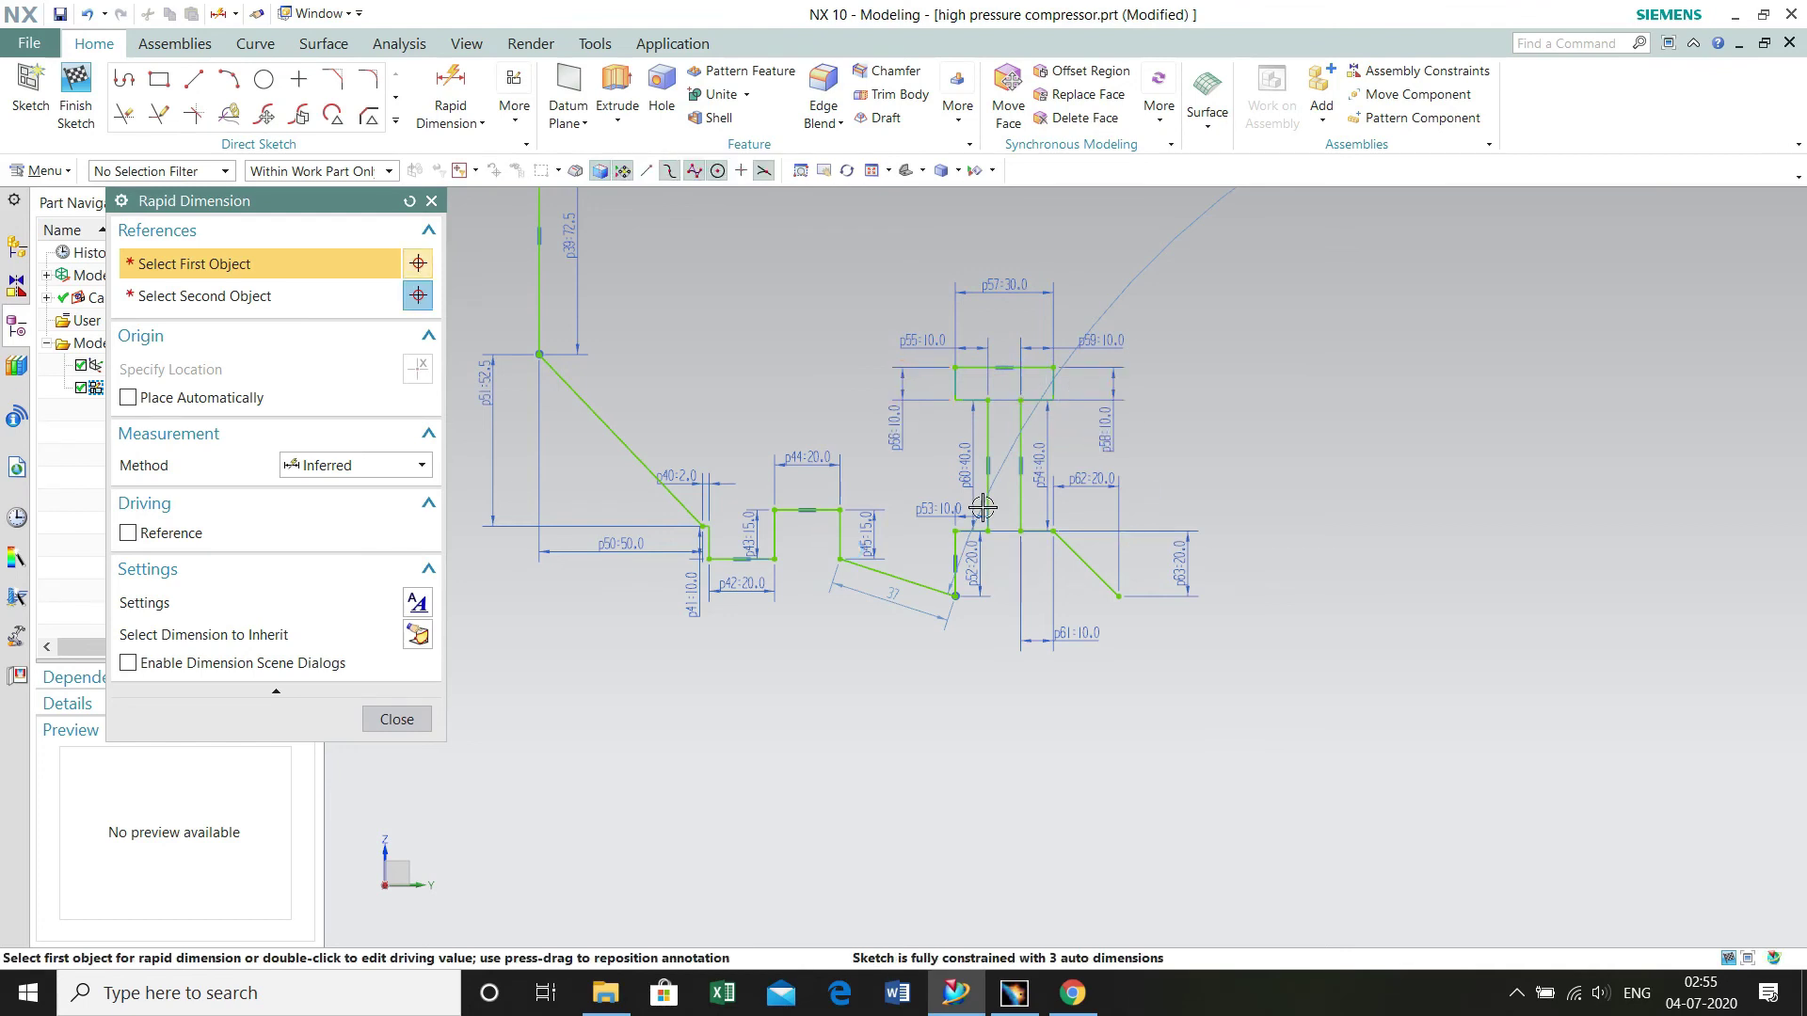
{"action": "left_click", "coordinate": [406, 719]}
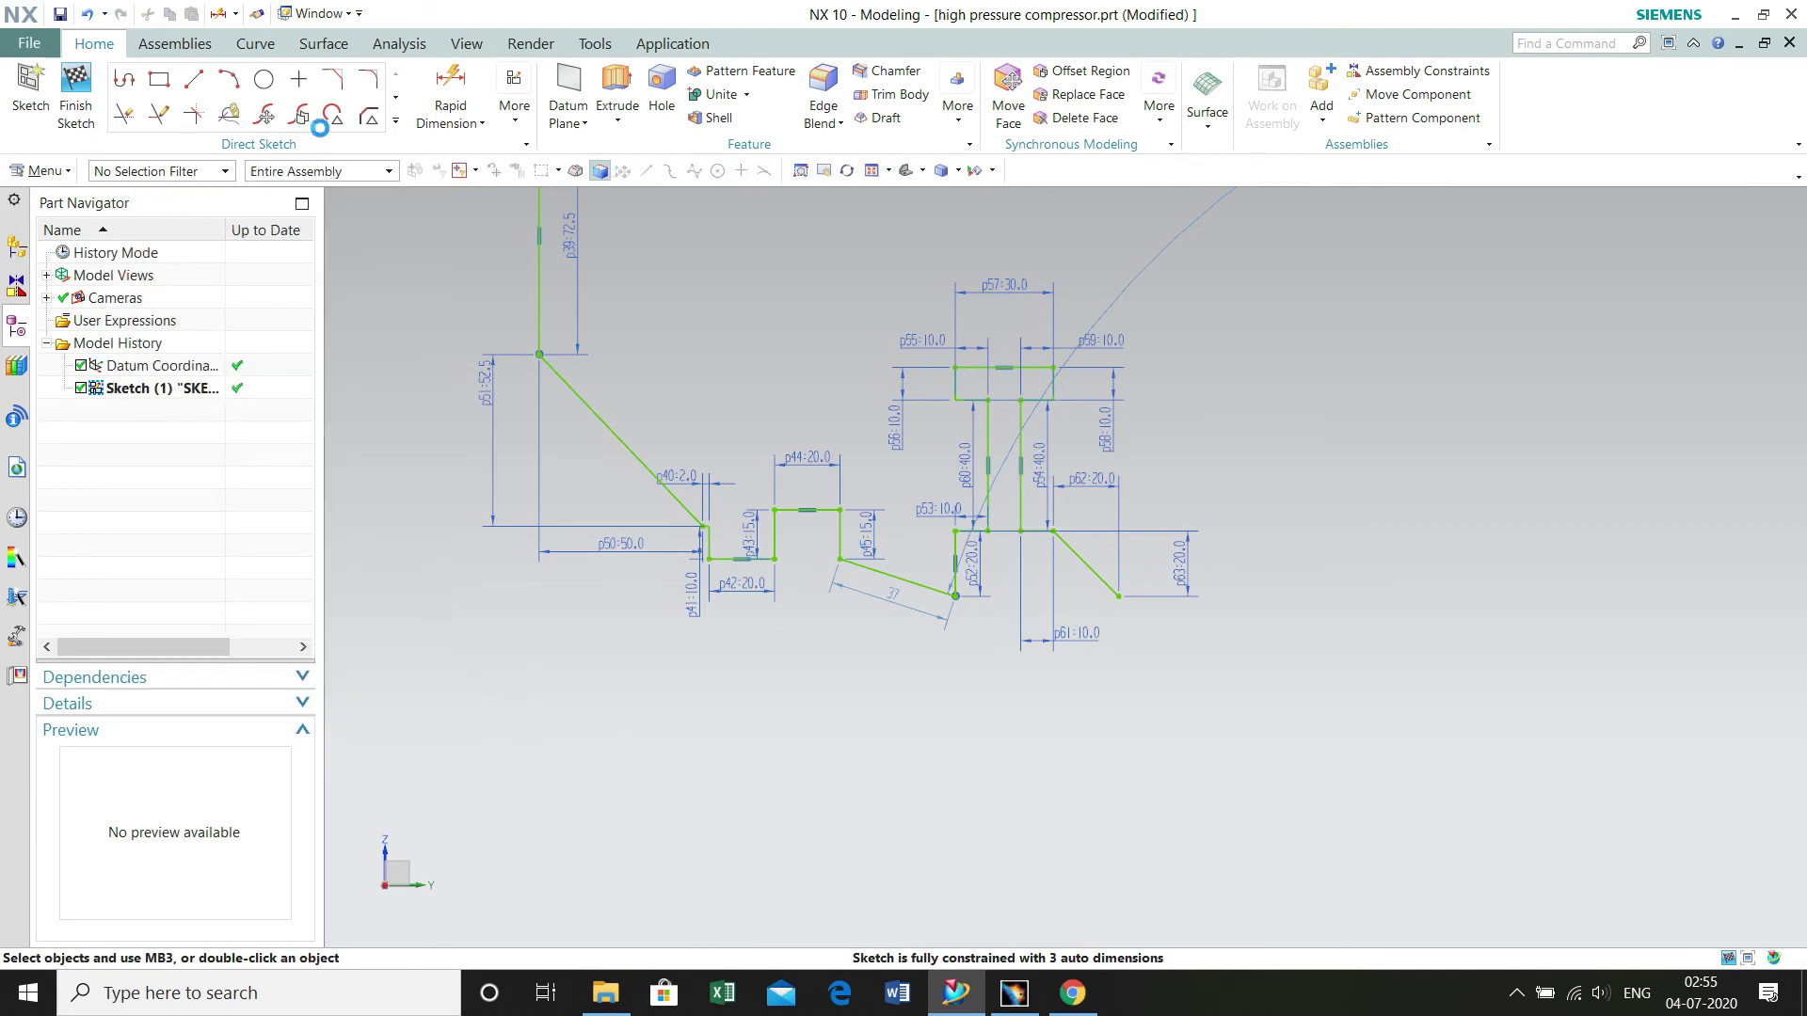
- Dimension the long sloped bottom line's horizontal span as p64 = 300
{"action": "left_click", "coordinate": [450, 90]}
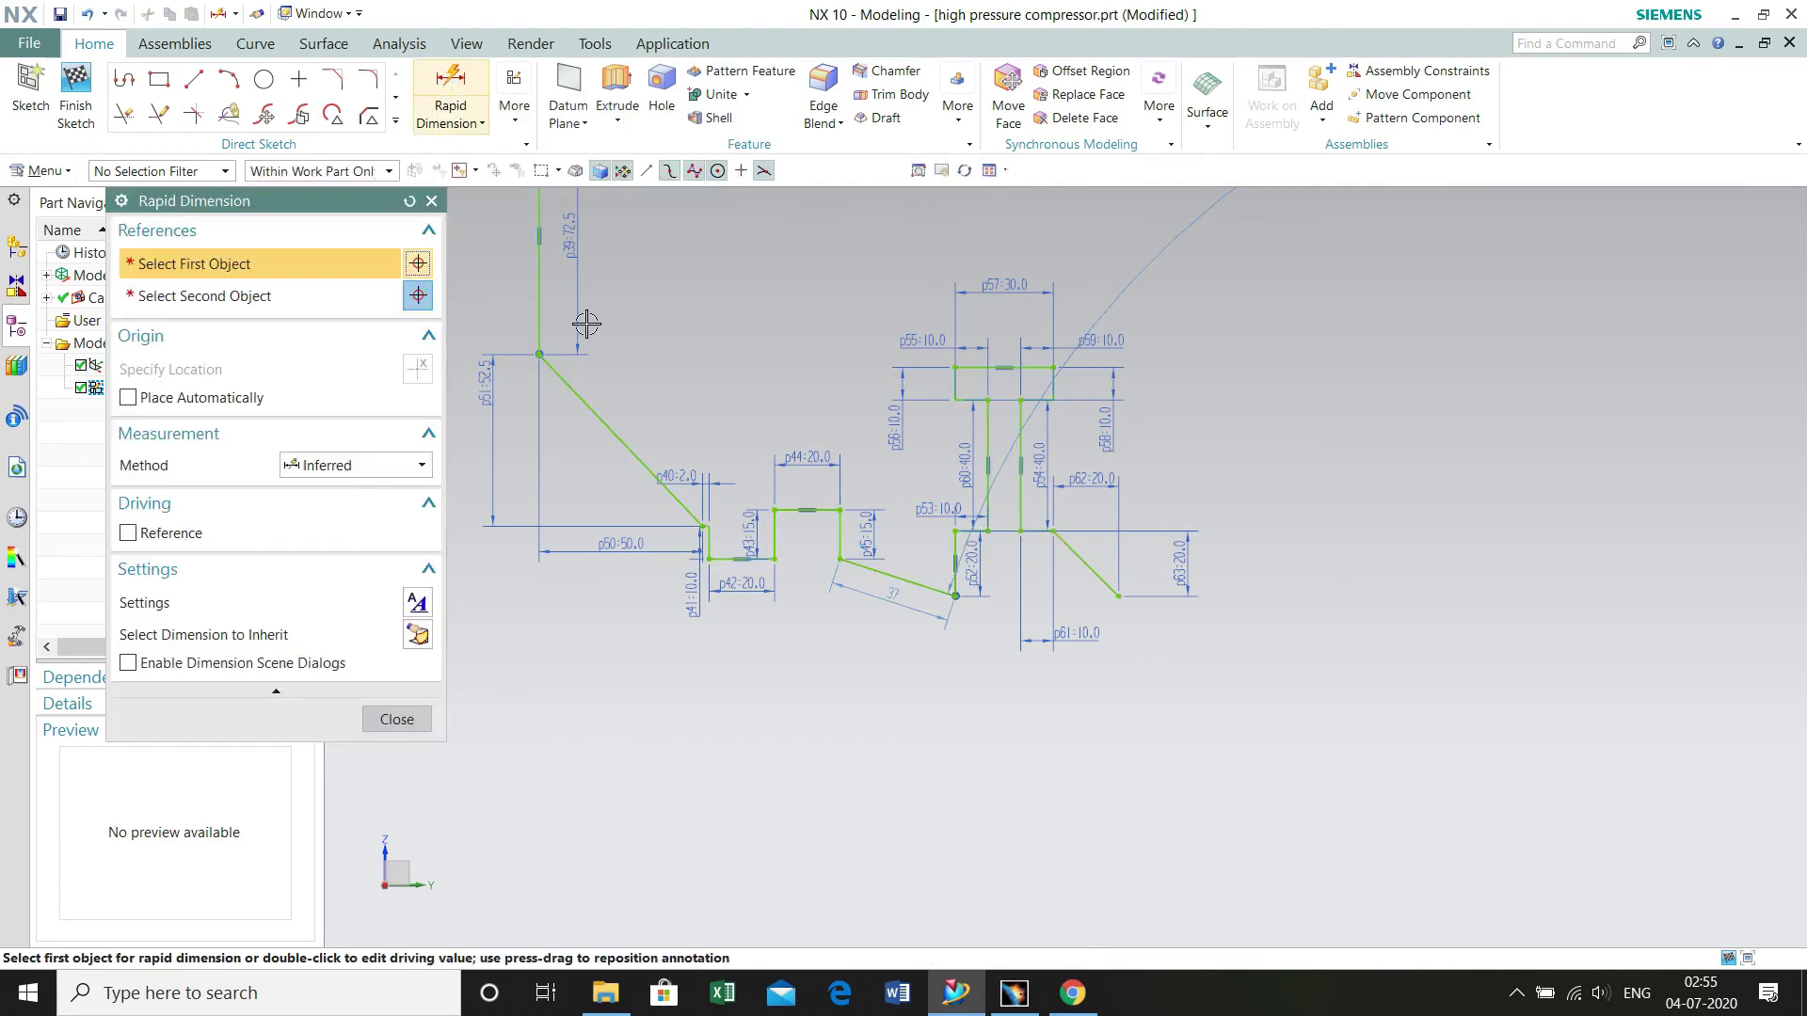
{"action": "left_click", "coordinate": [839, 559]}
{"action": "left_click", "coordinate": [954, 597]}
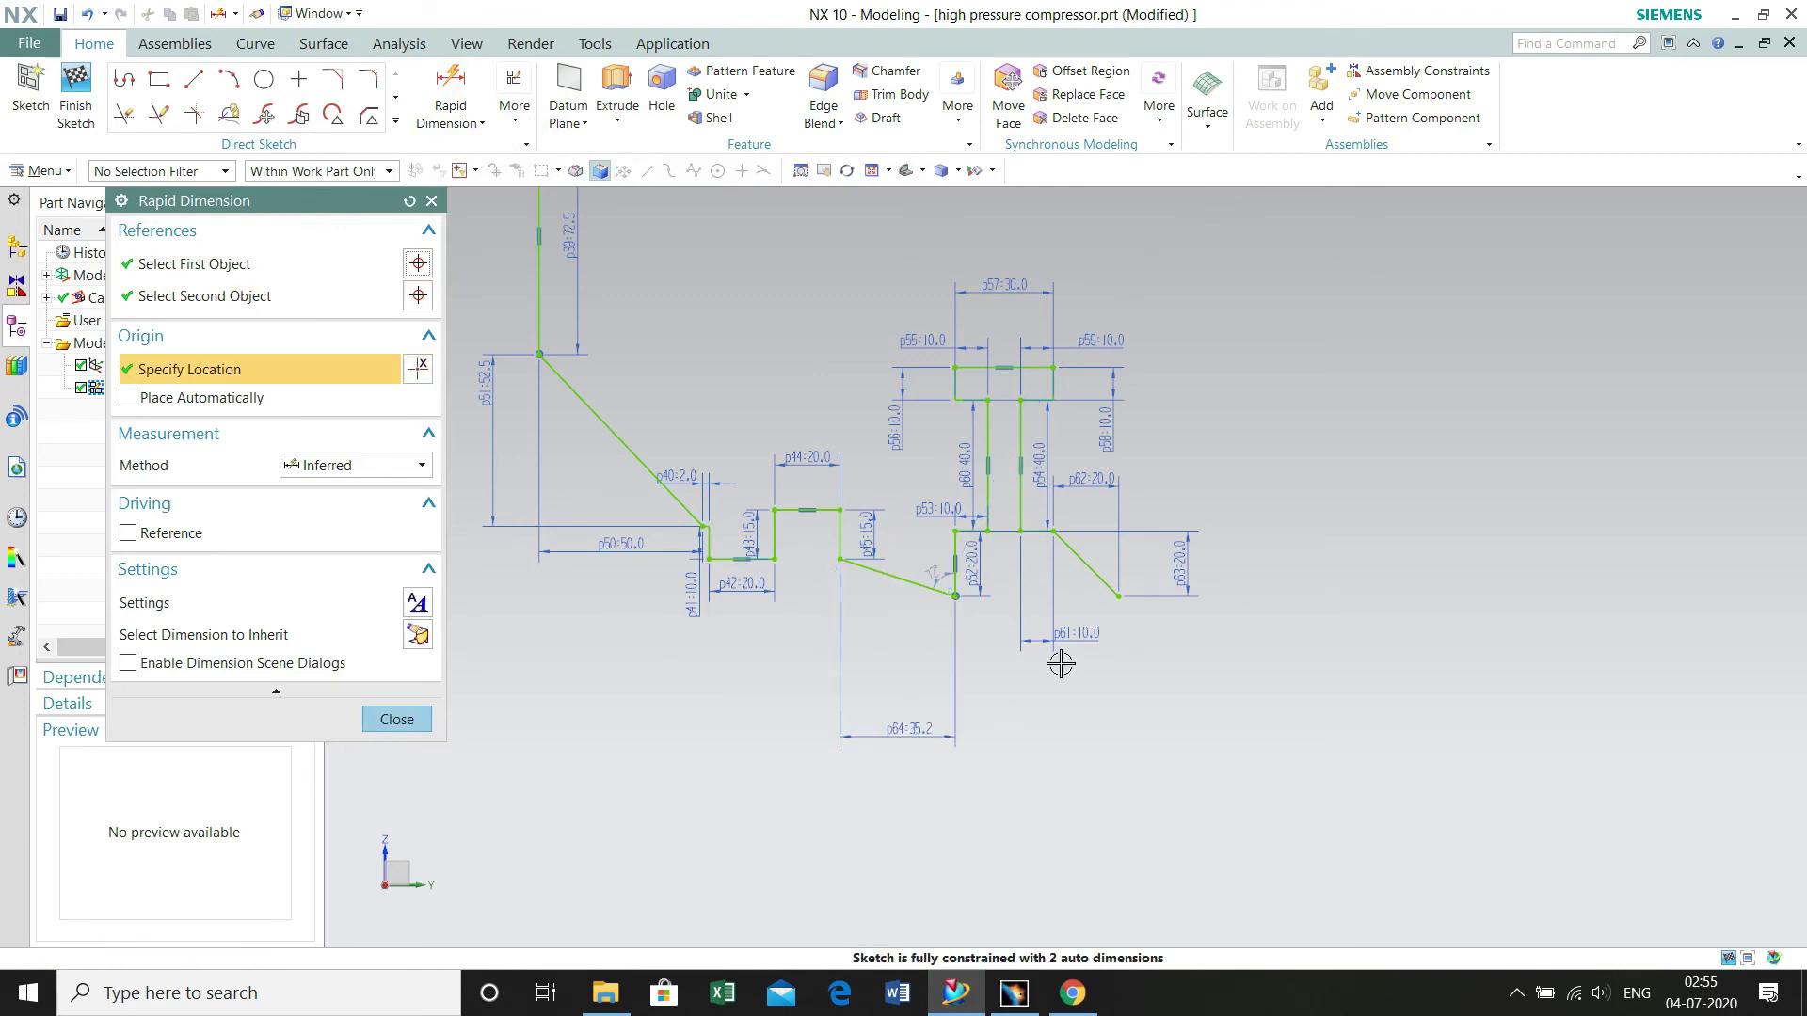
{"action": "left_click", "coordinate": [1061, 665]}
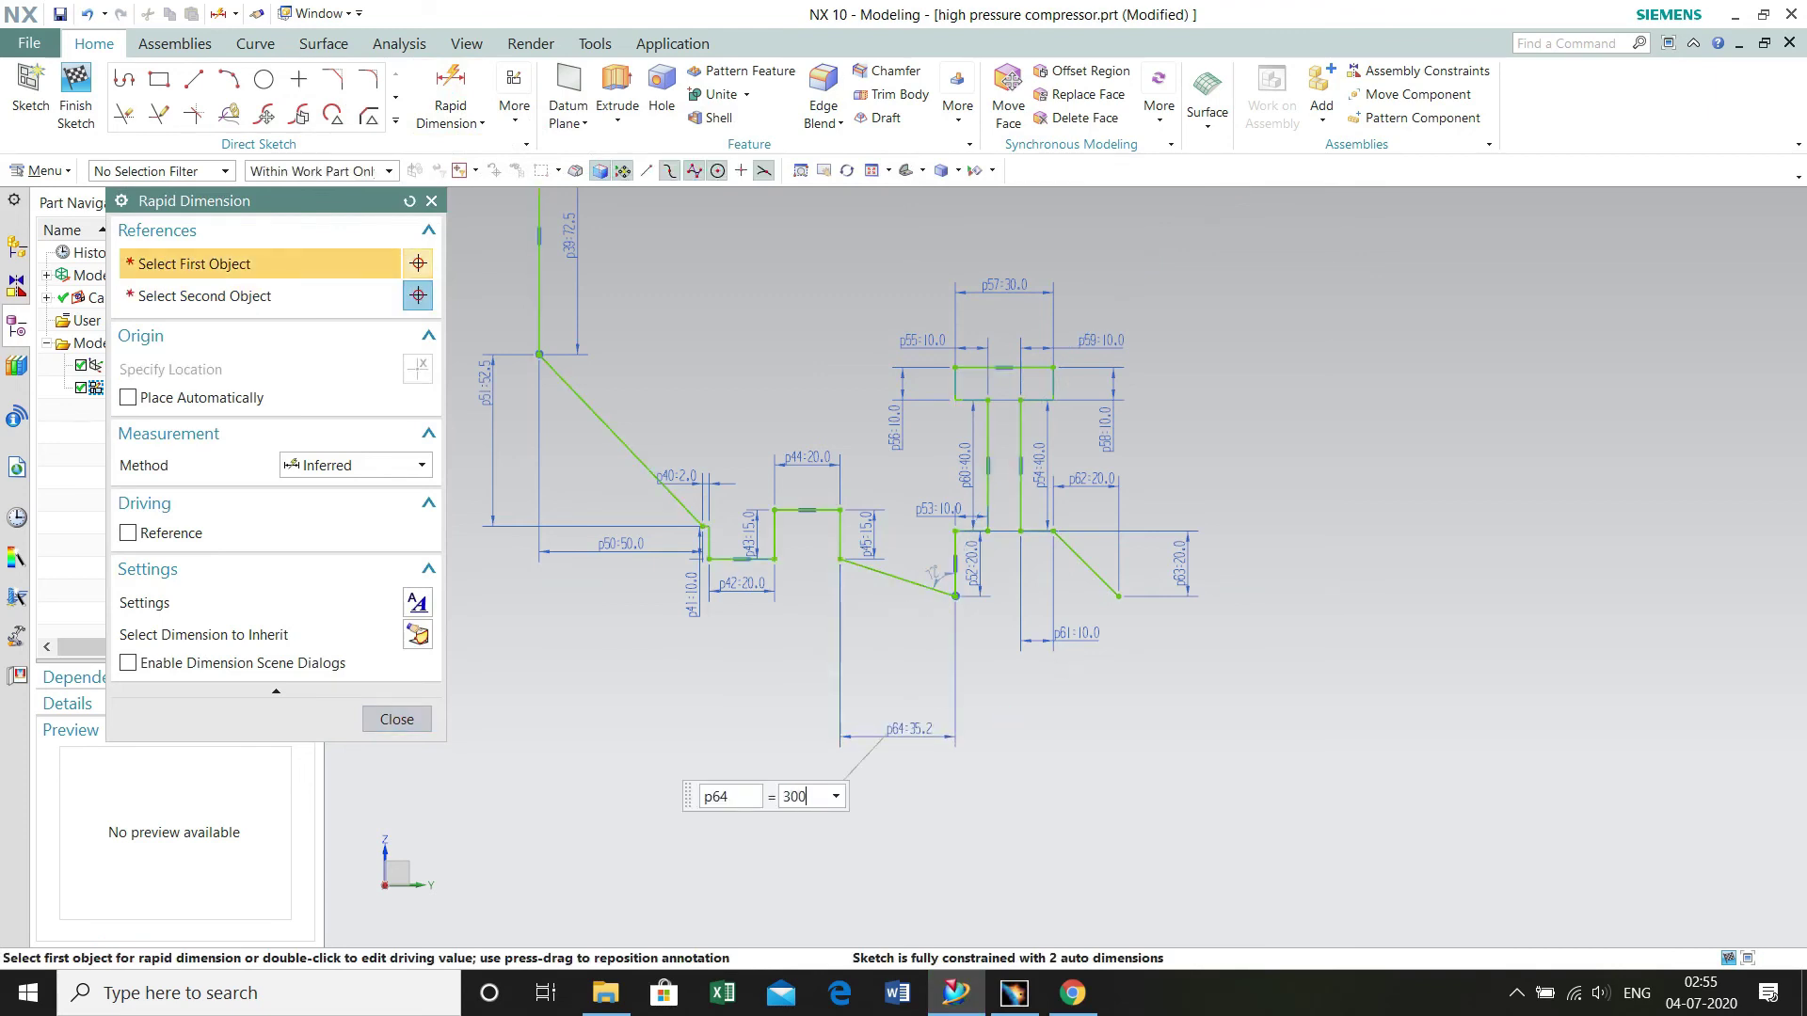
{"action": "key", "text": "Return"}
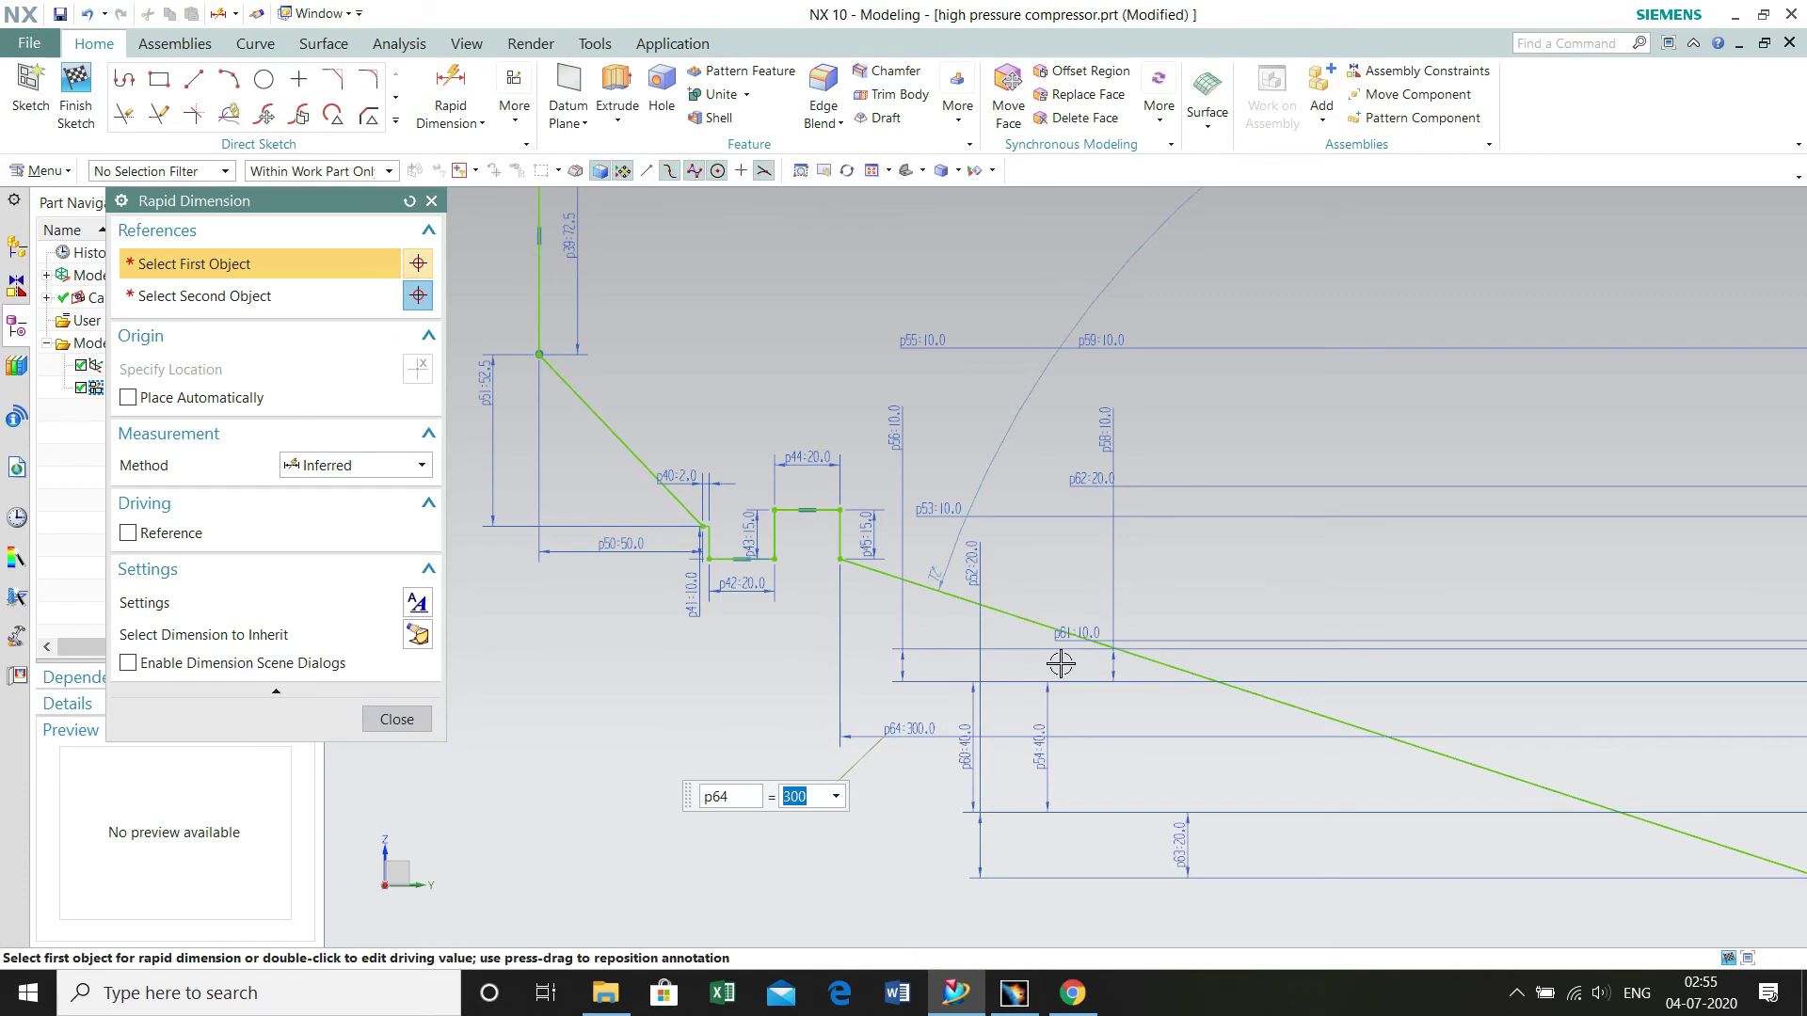
- Add a p65 dimension on the left vertical line, entering 15
{"action": "scroll", "coordinate": [1153, 585], "scroll_direction": "down", "scroll_amount": 5}
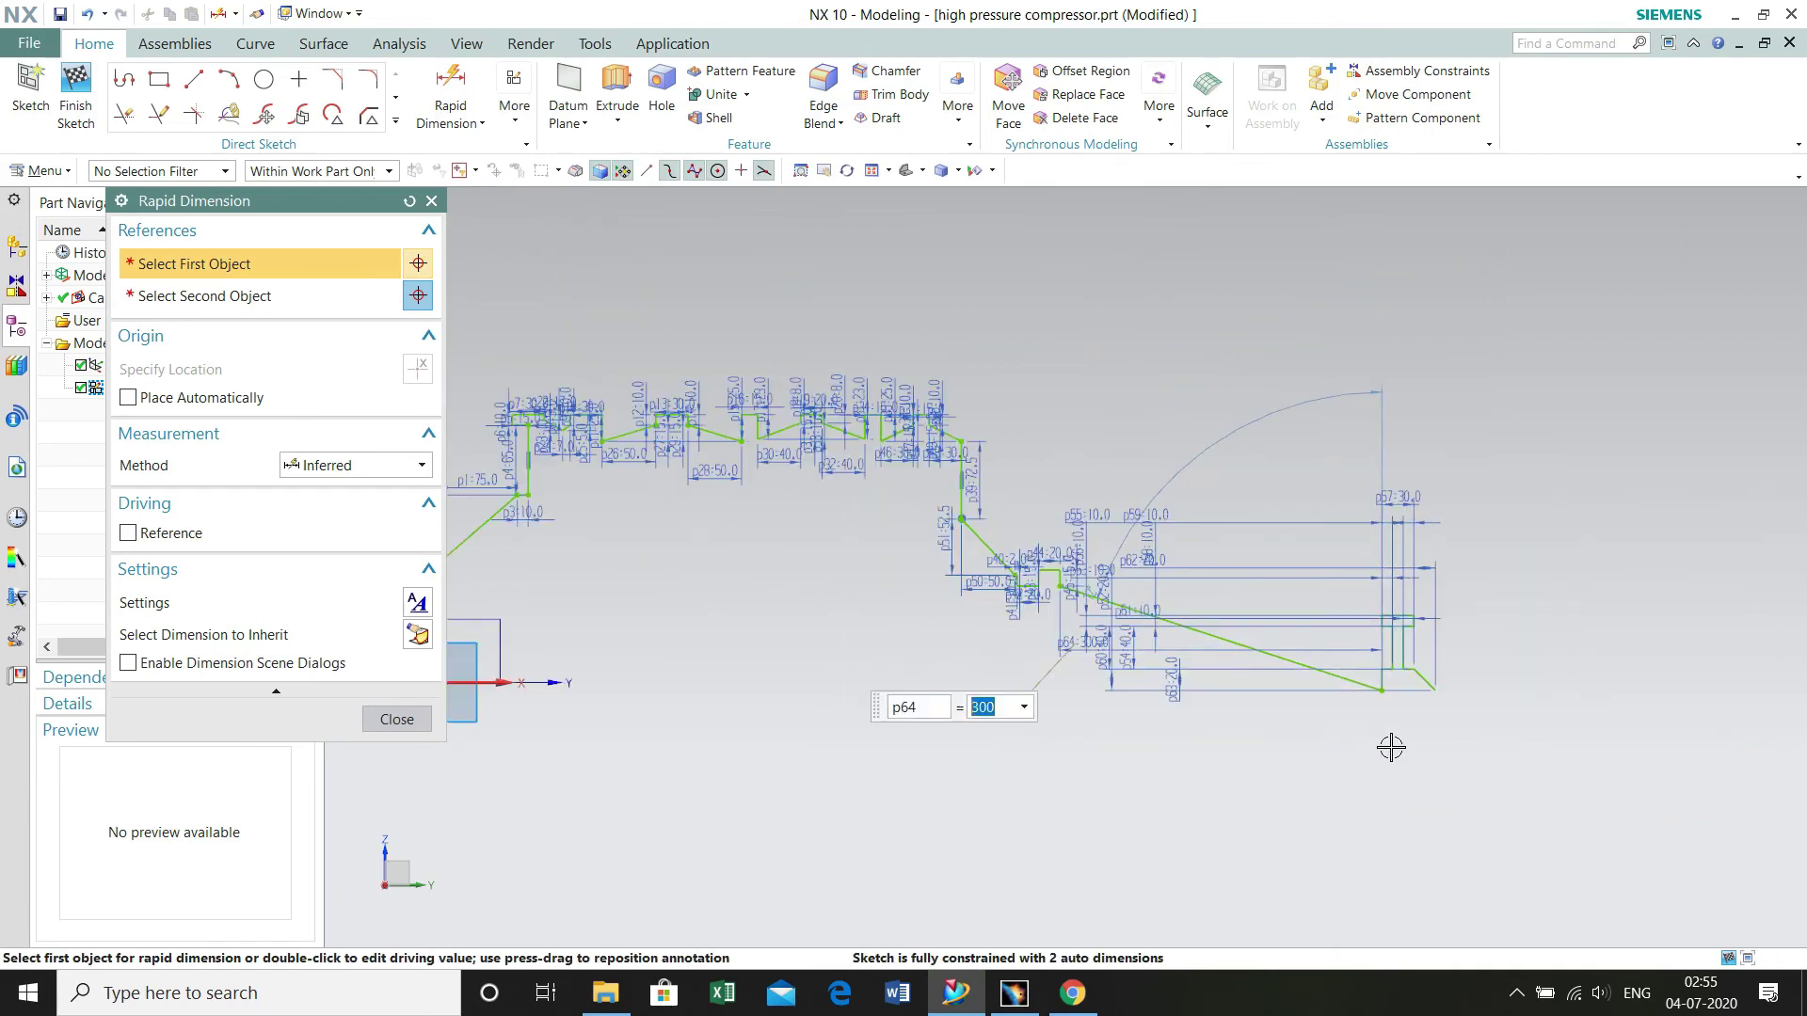
{"action": "left_click", "coordinate": [1314, 662]}
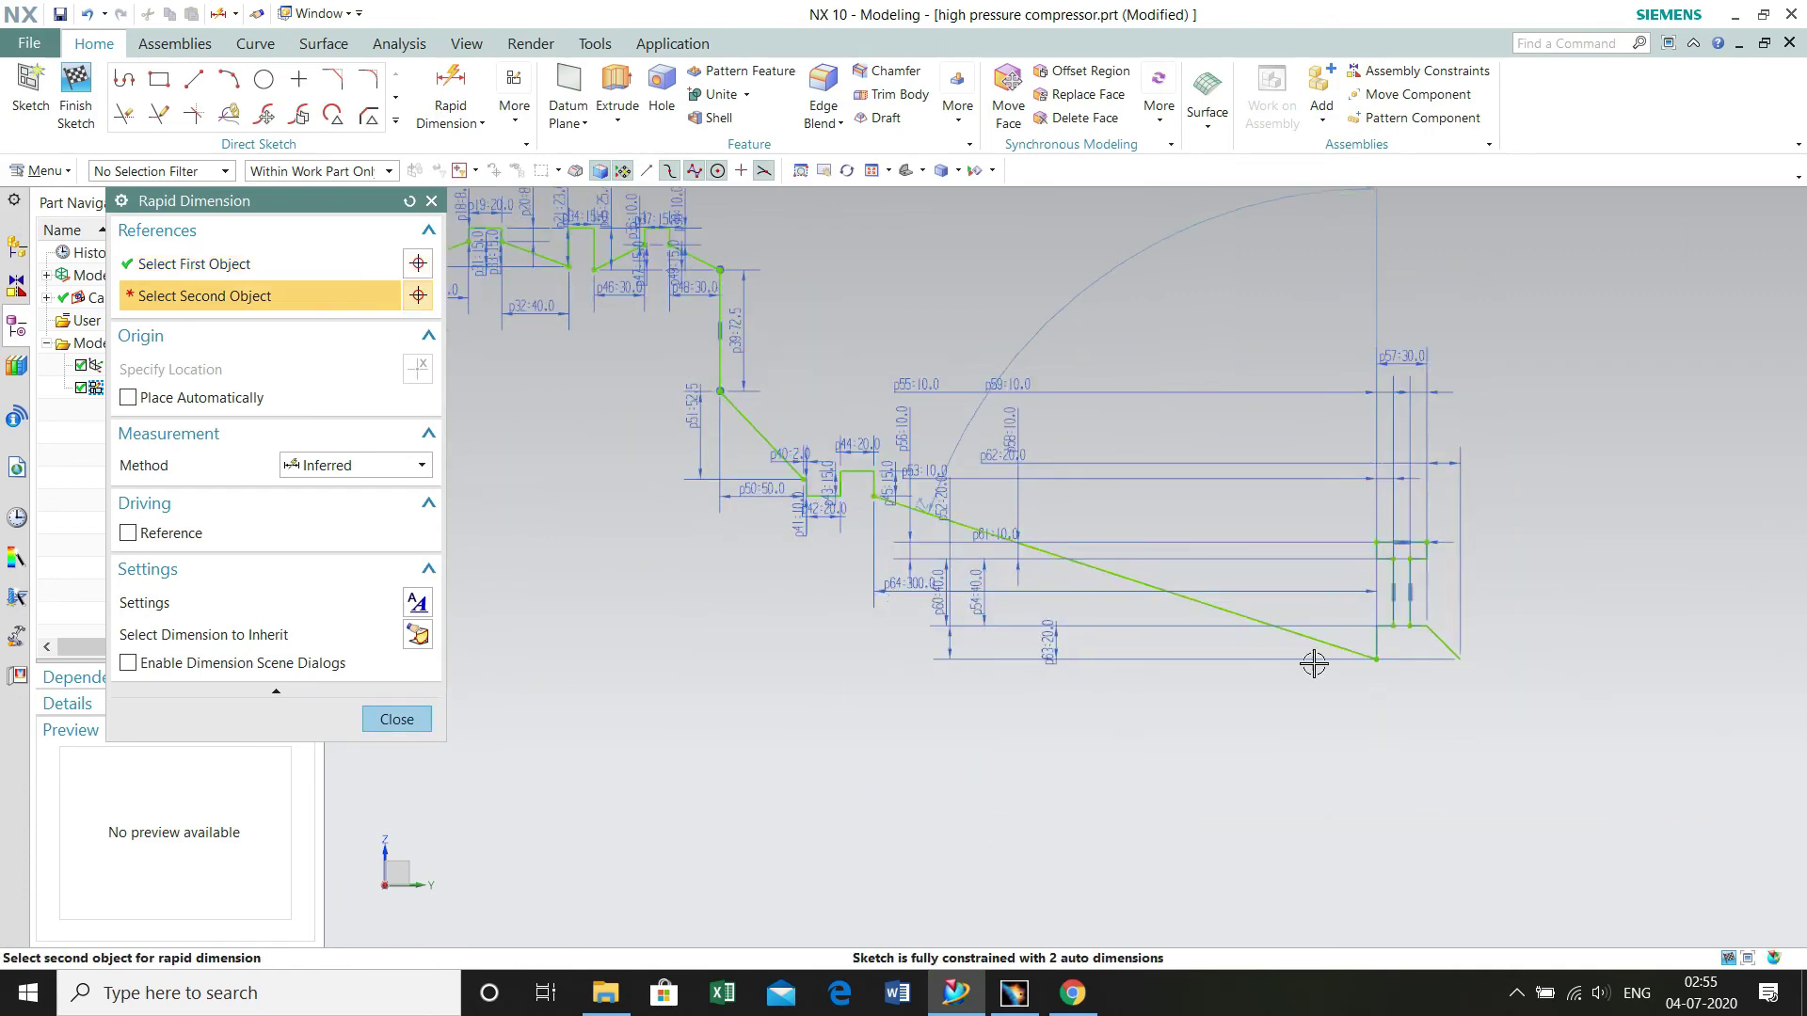
{"action": "left_click", "coordinate": [802, 556]}
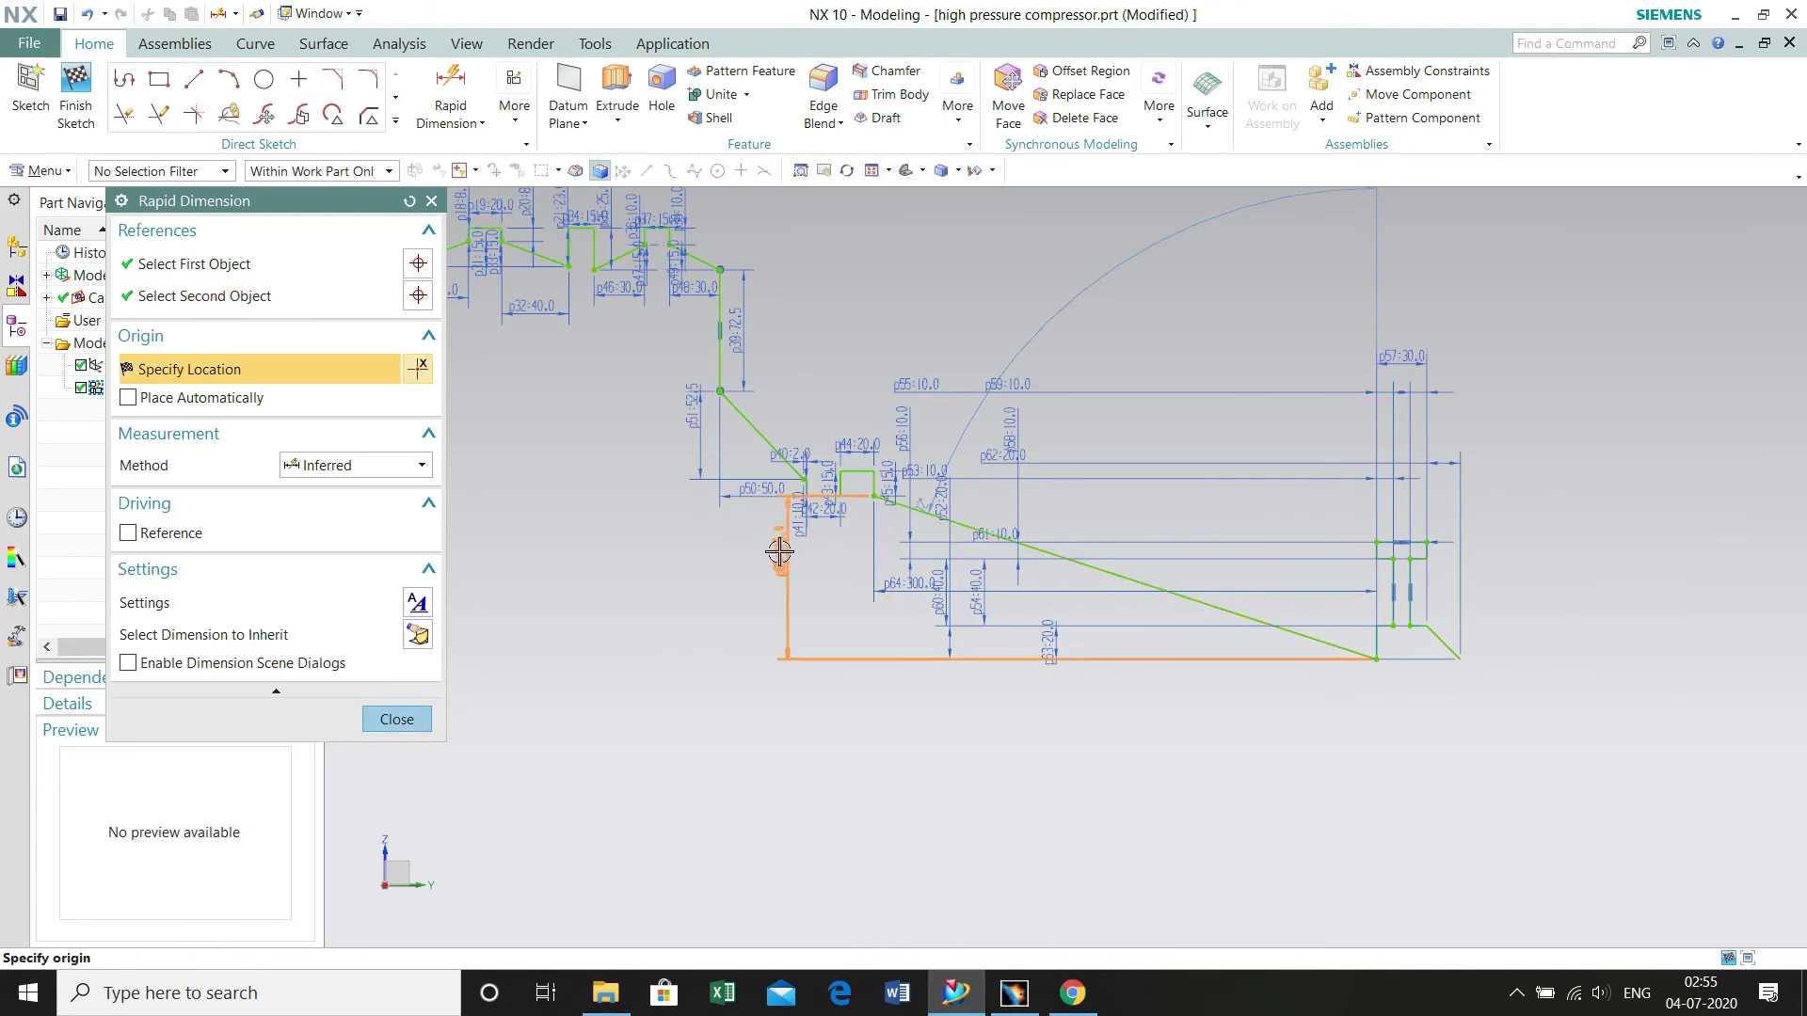
{"action": "left_click", "coordinate": [779, 552]}
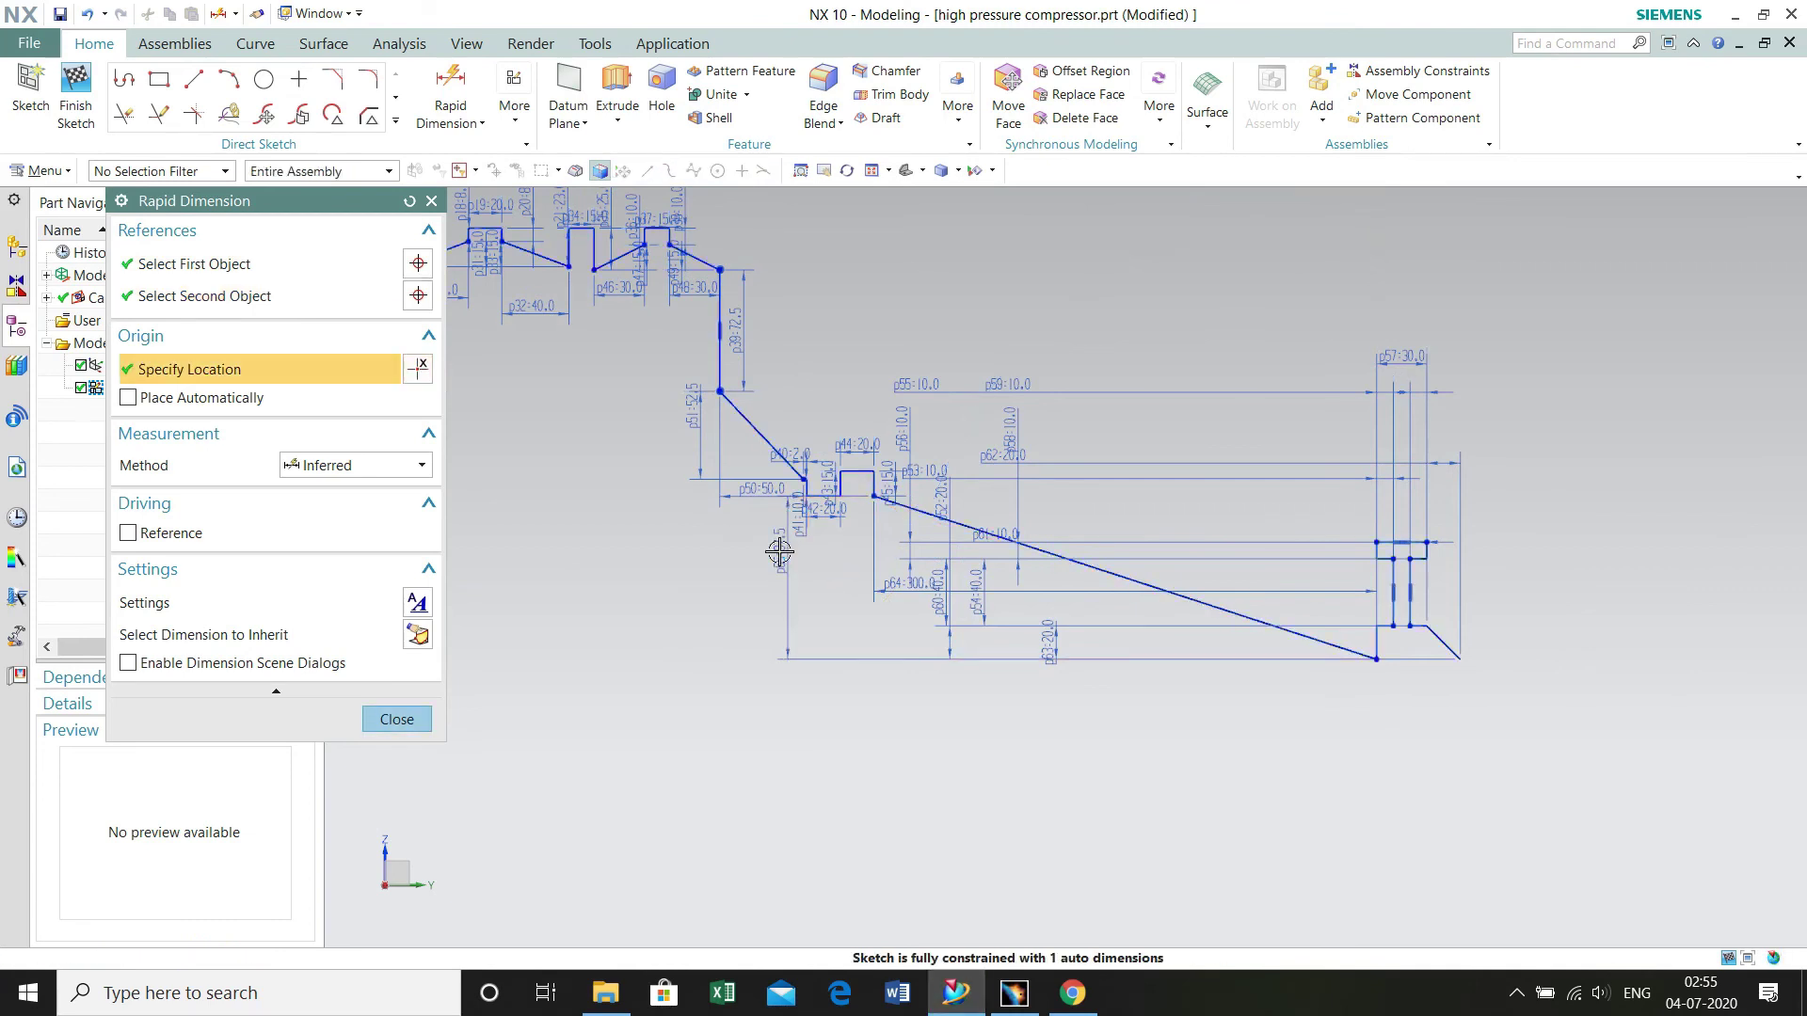
{"action": "type", "text": "15"}
{"action": "key", "text": "Return"}
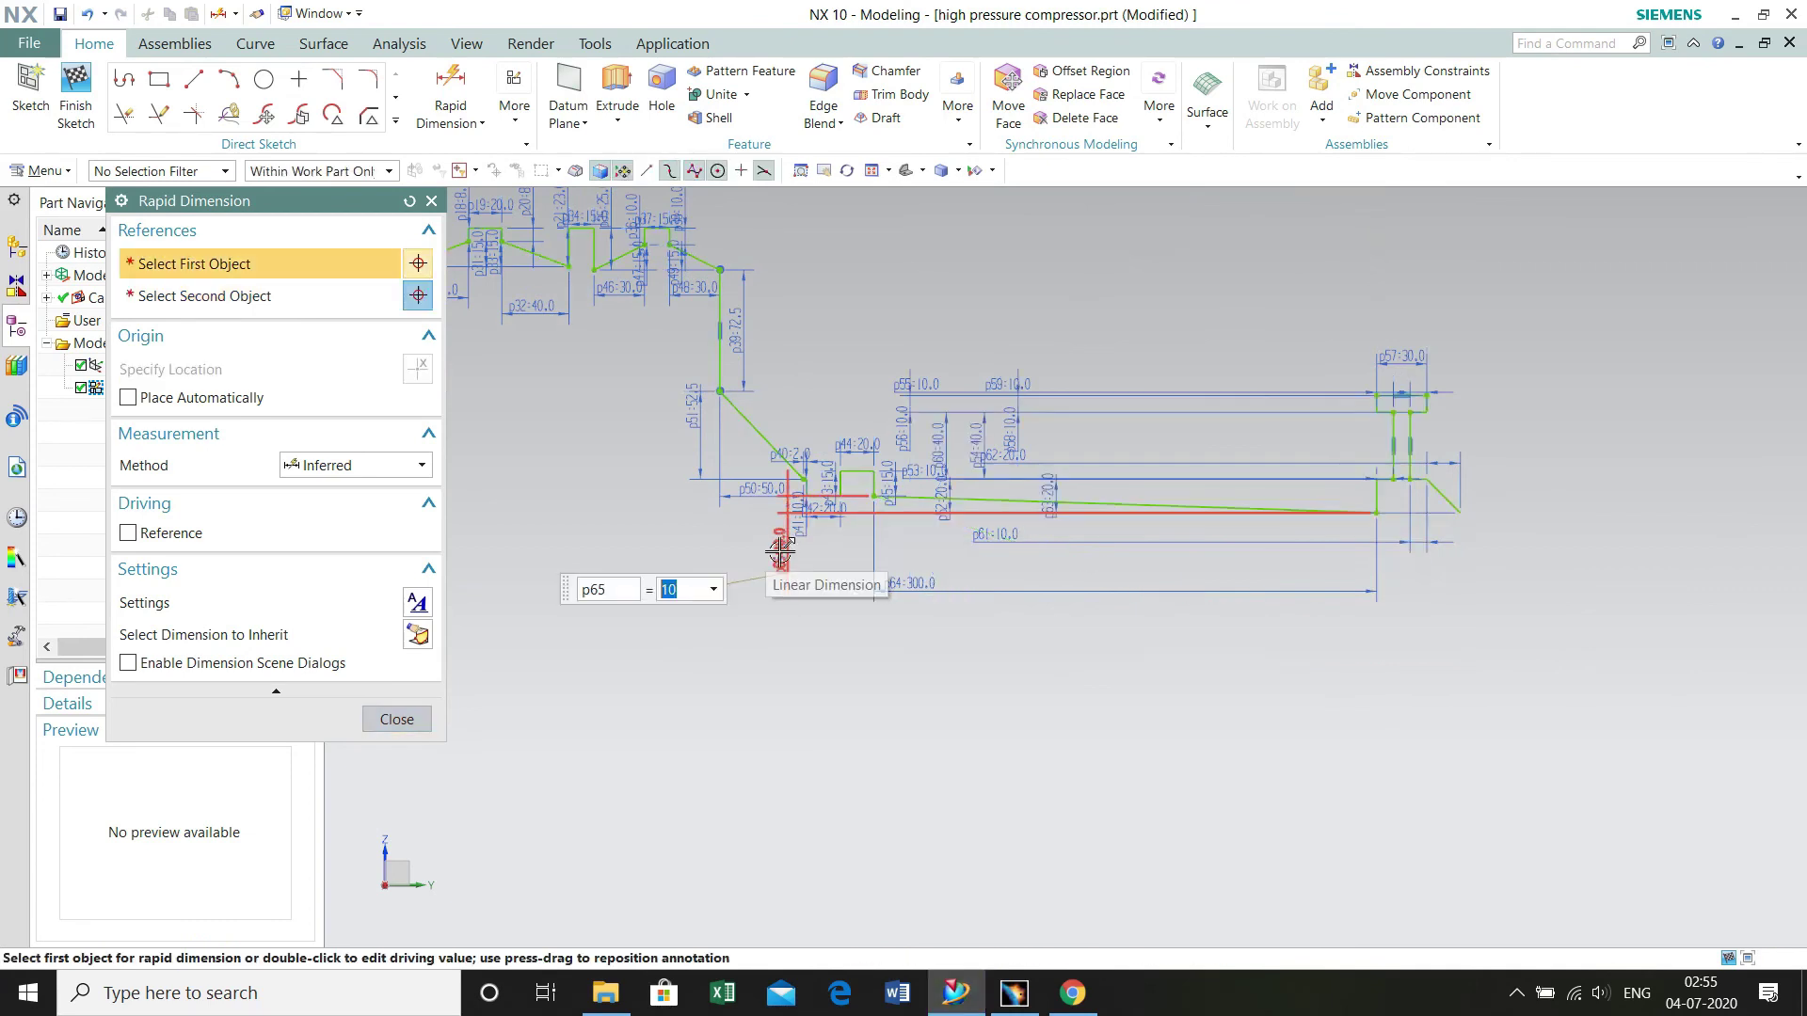
{"action": "left_click", "coordinate": [396, 719]}
- Move the p59, p64:300 and p41:10.0 labels clear of the geometry and fit the profile in view
{"action": "left_click_drag", "start_coordinate": [1017, 384], "coordinate": [1059, 366]}
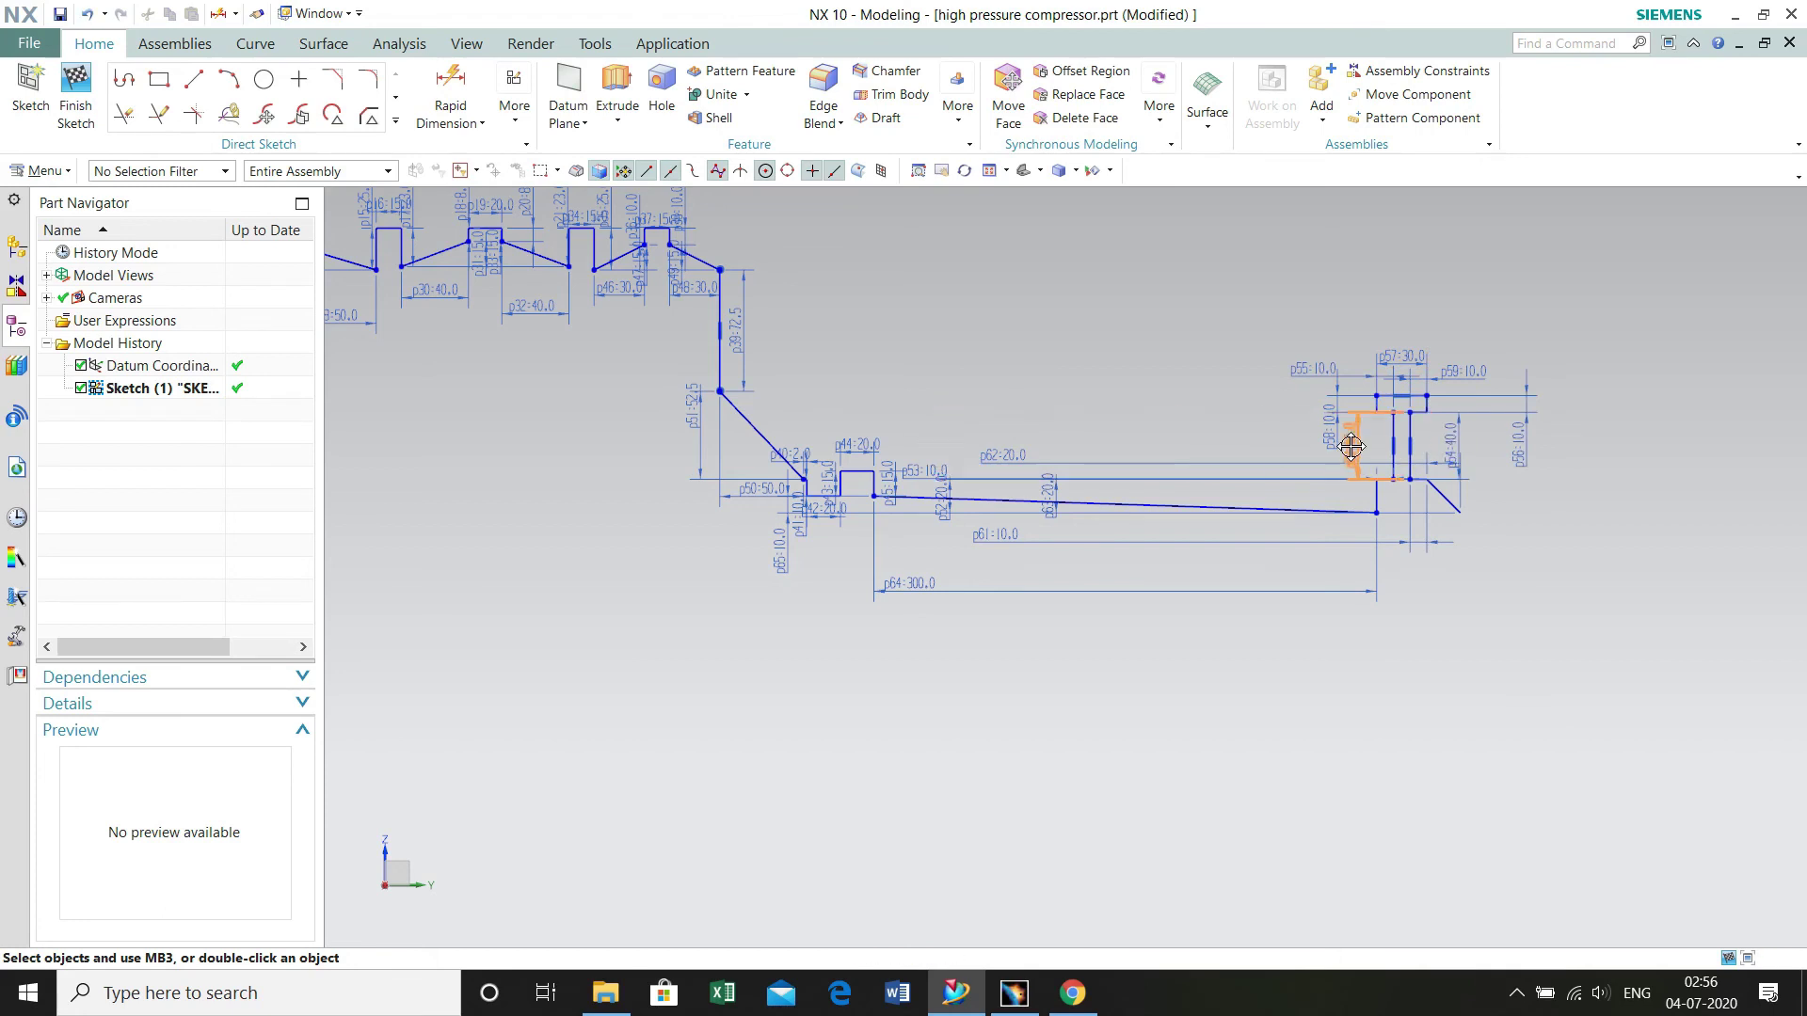
{"action": "mouse_move", "coordinate": [1129, 591]}
{"action": "left_mouse_down"}
{"action": "mouse_move", "coordinate": [1155, 618]}
{"action": "mouse_move", "coordinate": [1129, 609]}
{"action": "left_mouse_up"}
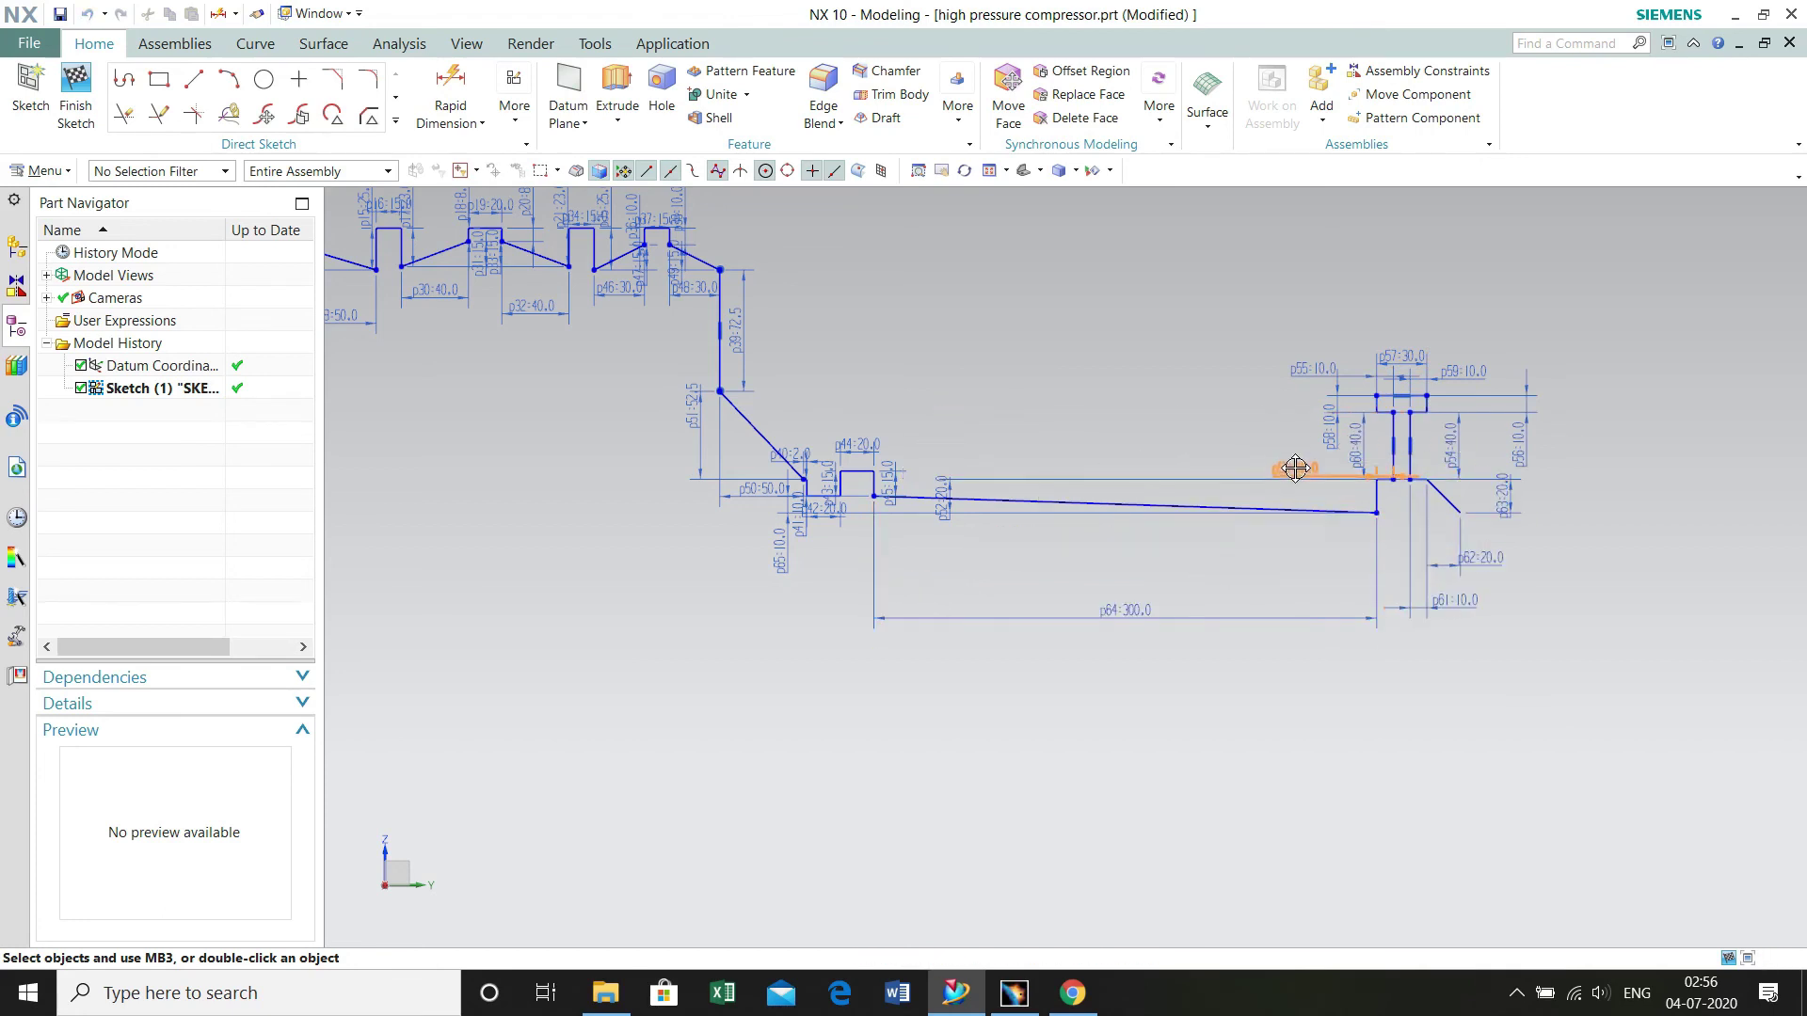
{"action": "scroll", "coordinate": [851, 500], "scroll_direction": "up", "scroll_amount": 3}
{"action": "left_click_drag", "start_coordinate": [782, 513], "coordinate": [695, 429]}
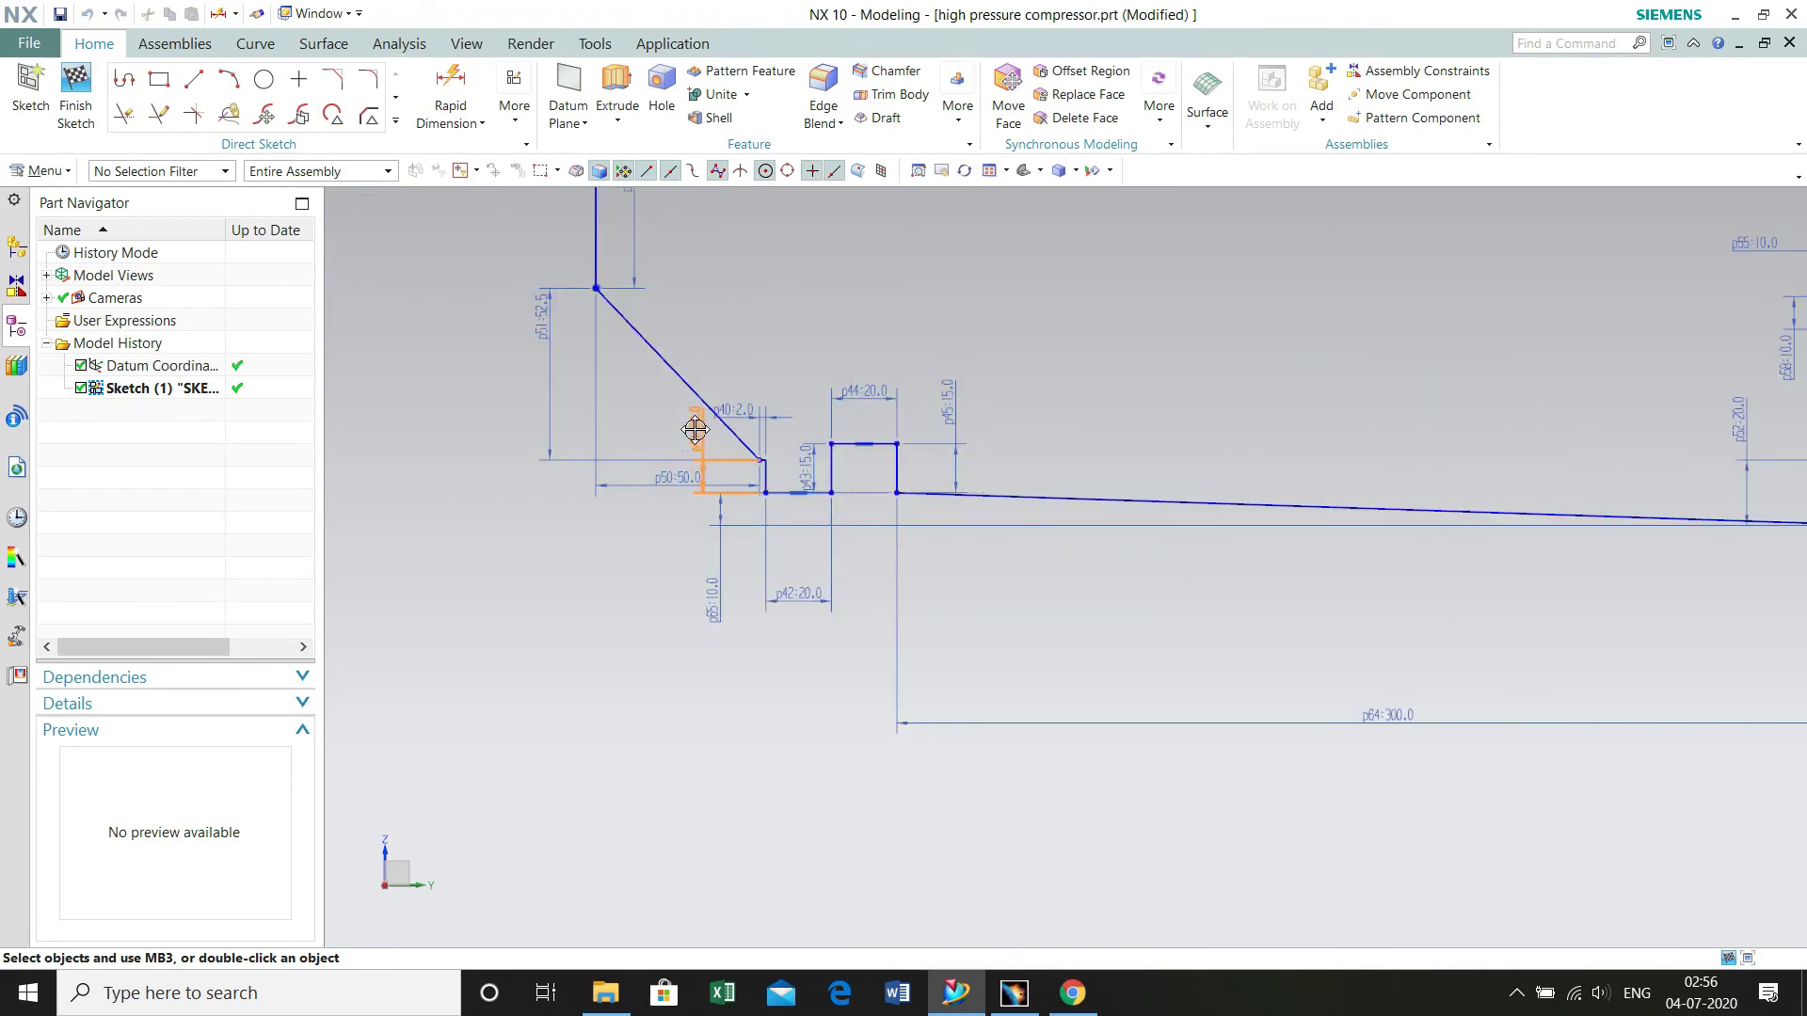
{"action": "scroll", "coordinate": [590, 629], "scroll_direction": "down", "scroll_amount": 6}
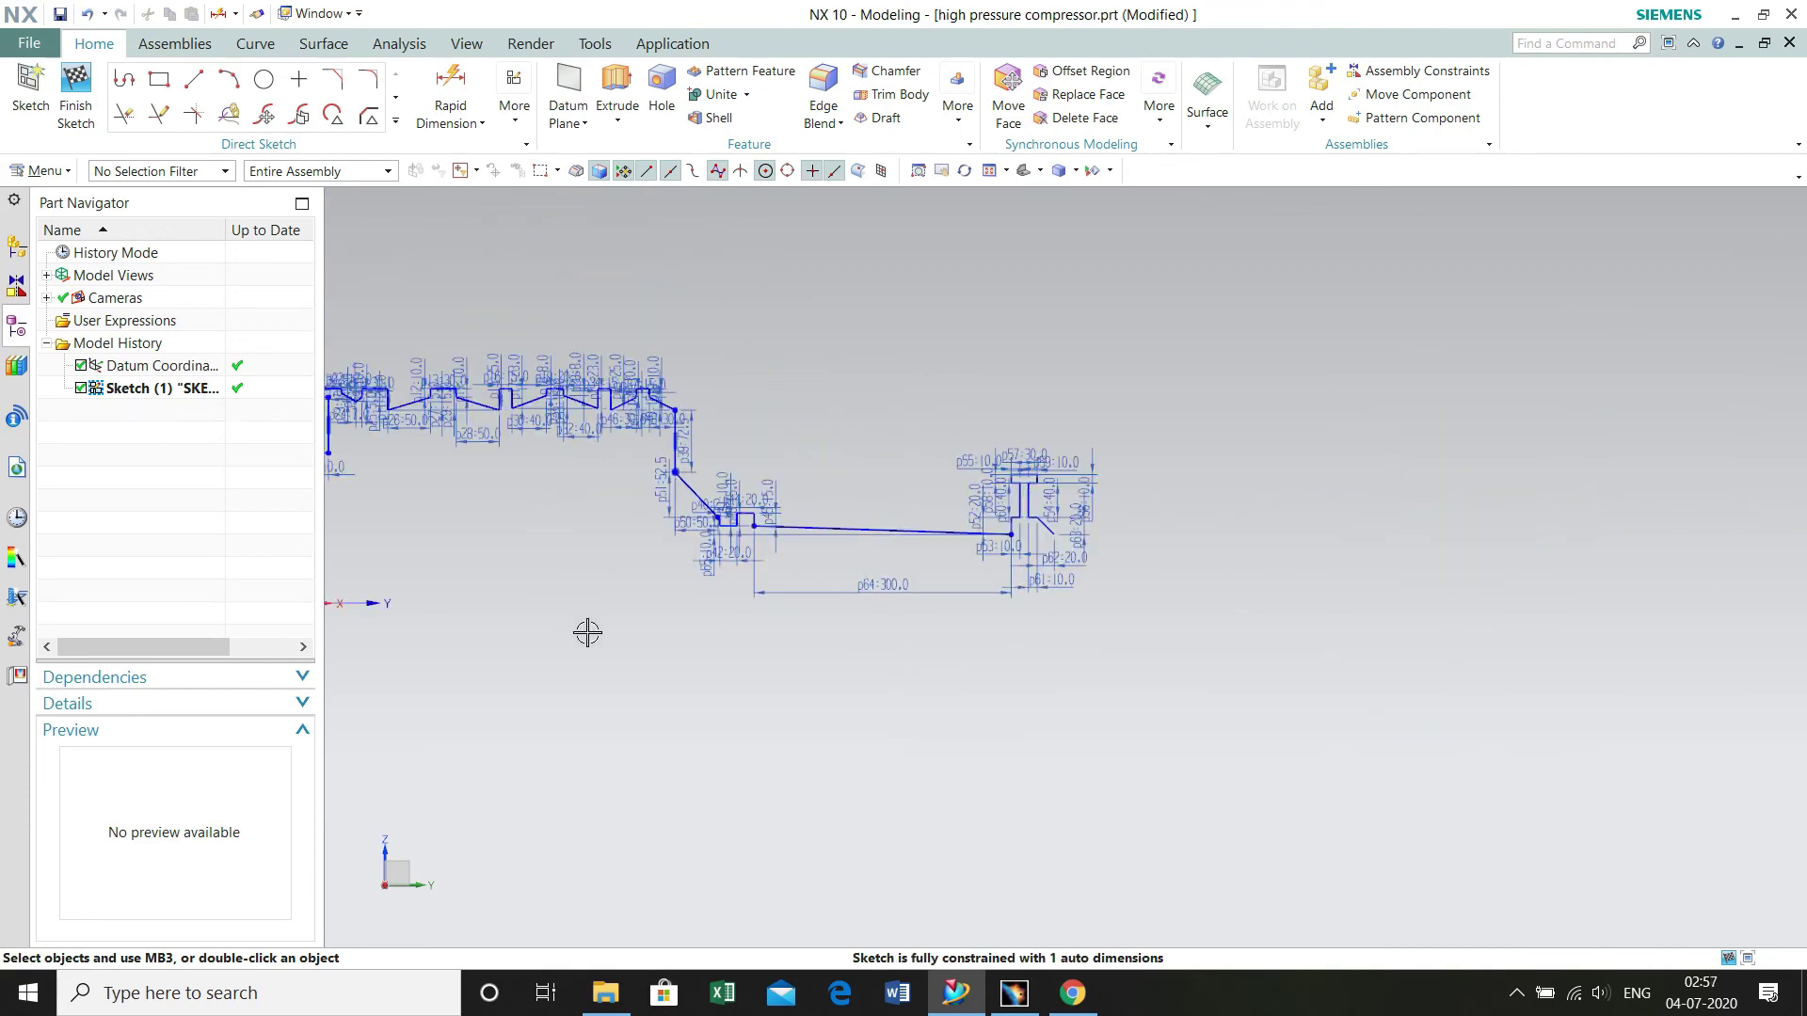
{"action": "middle_click_drag", "start_coordinate": [589, 629], "coordinate": [997, 602], "text": "shift"}
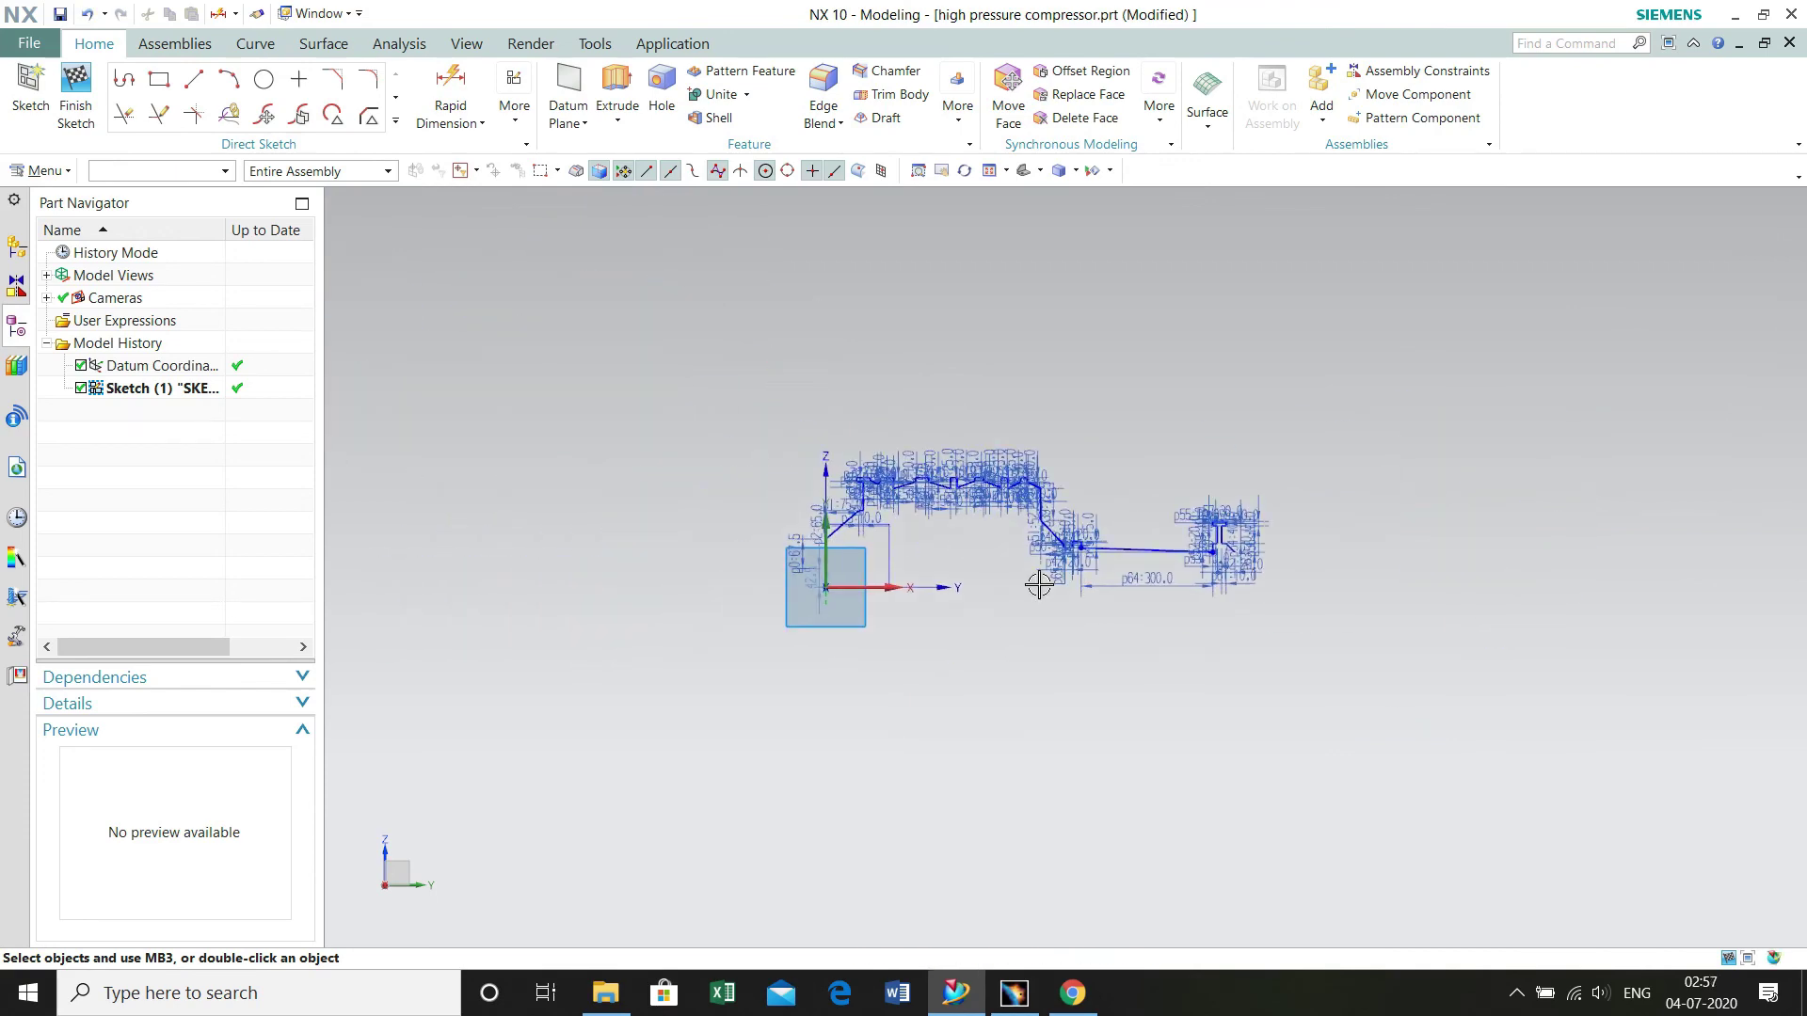
{"action": "scroll", "coordinate": [1035, 574], "scroll_direction": "up", "scroll_amount": 3}
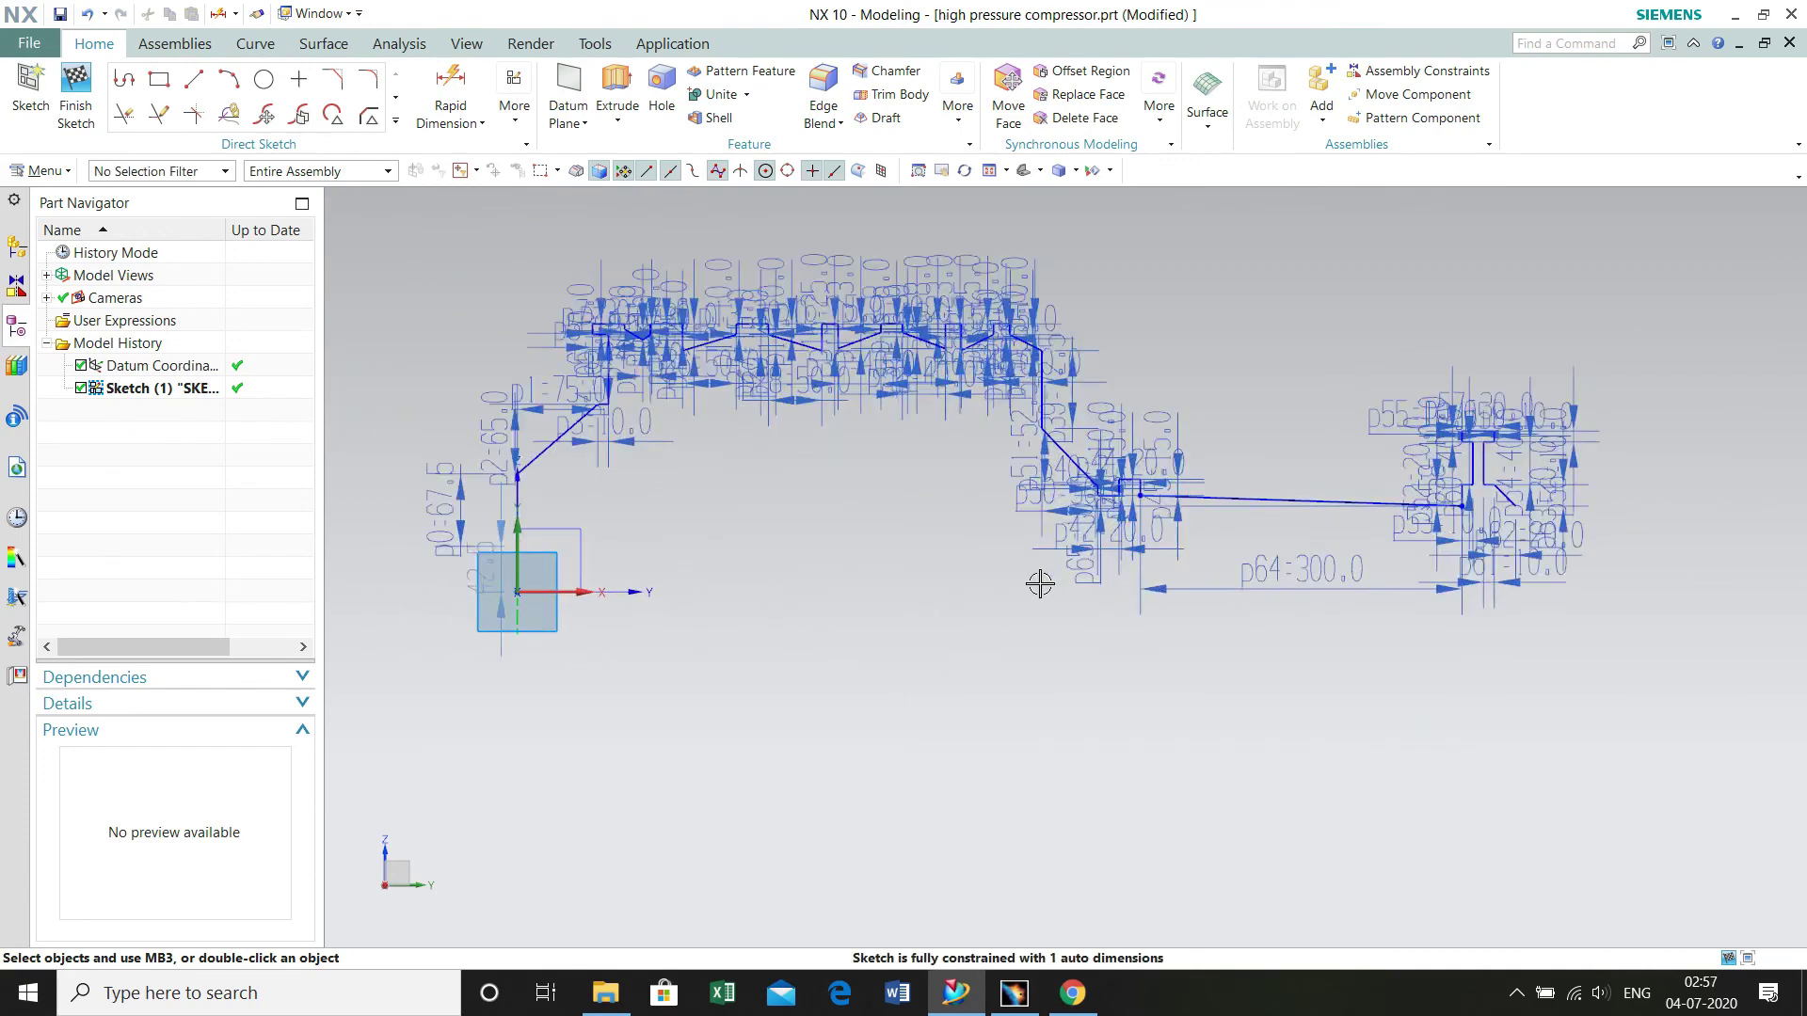
- Draw a horizontal base line from the left axis end and a vertical line at the right end
{"action": "left_click", "coordinate": [195, 79]}
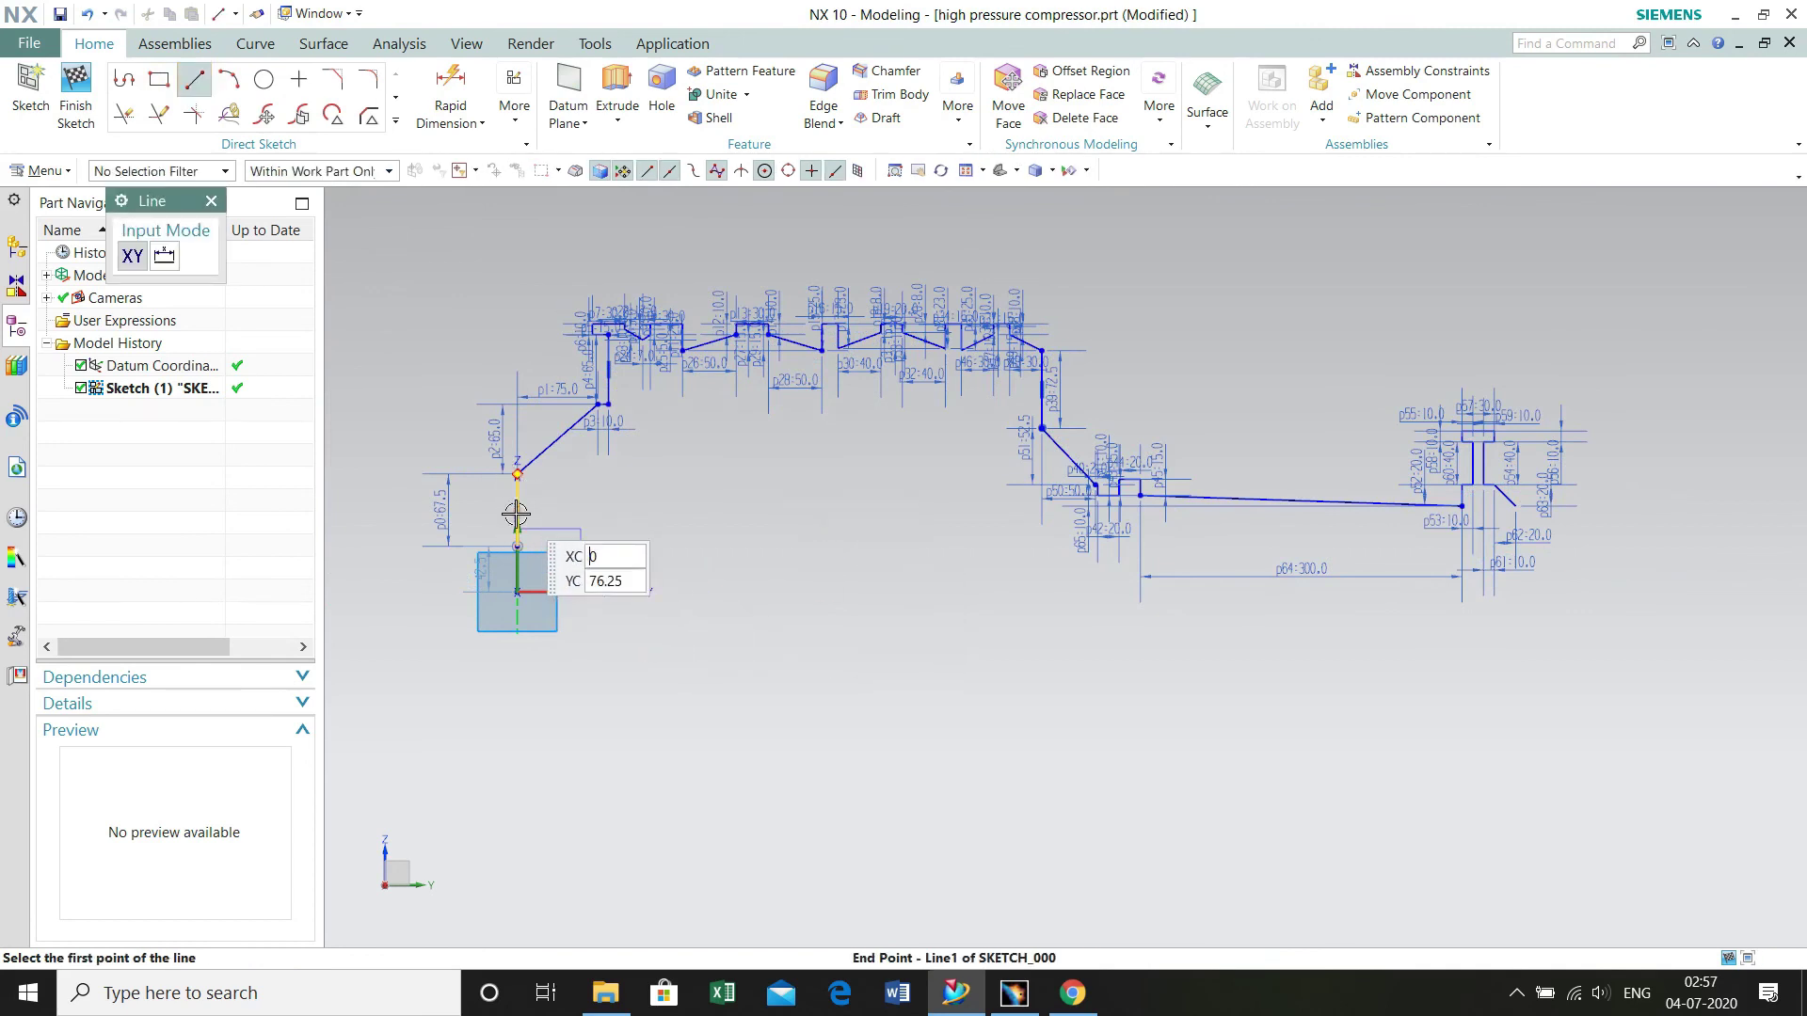
{"action": "left_click", "coordinate": [516, 547]}
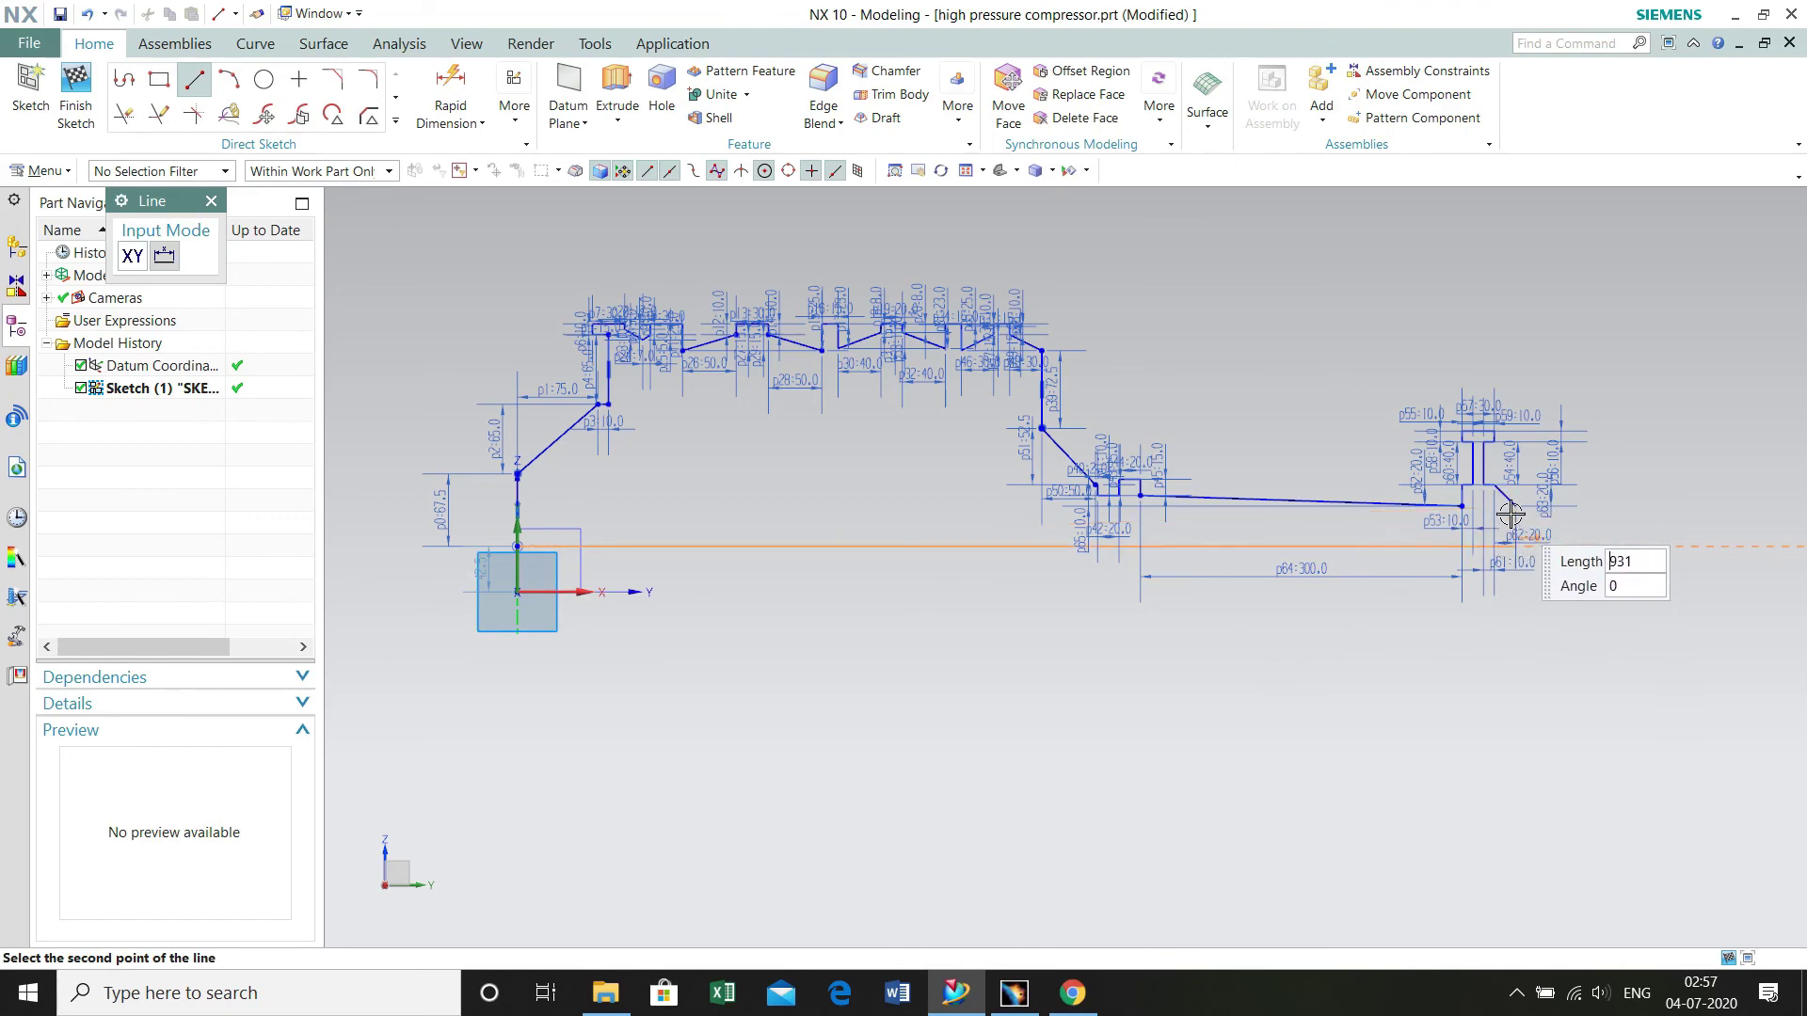
{"action": "scroll", "coordinate": [1515, 513], "scroll_direction": "up", "scroll_amount": 5}
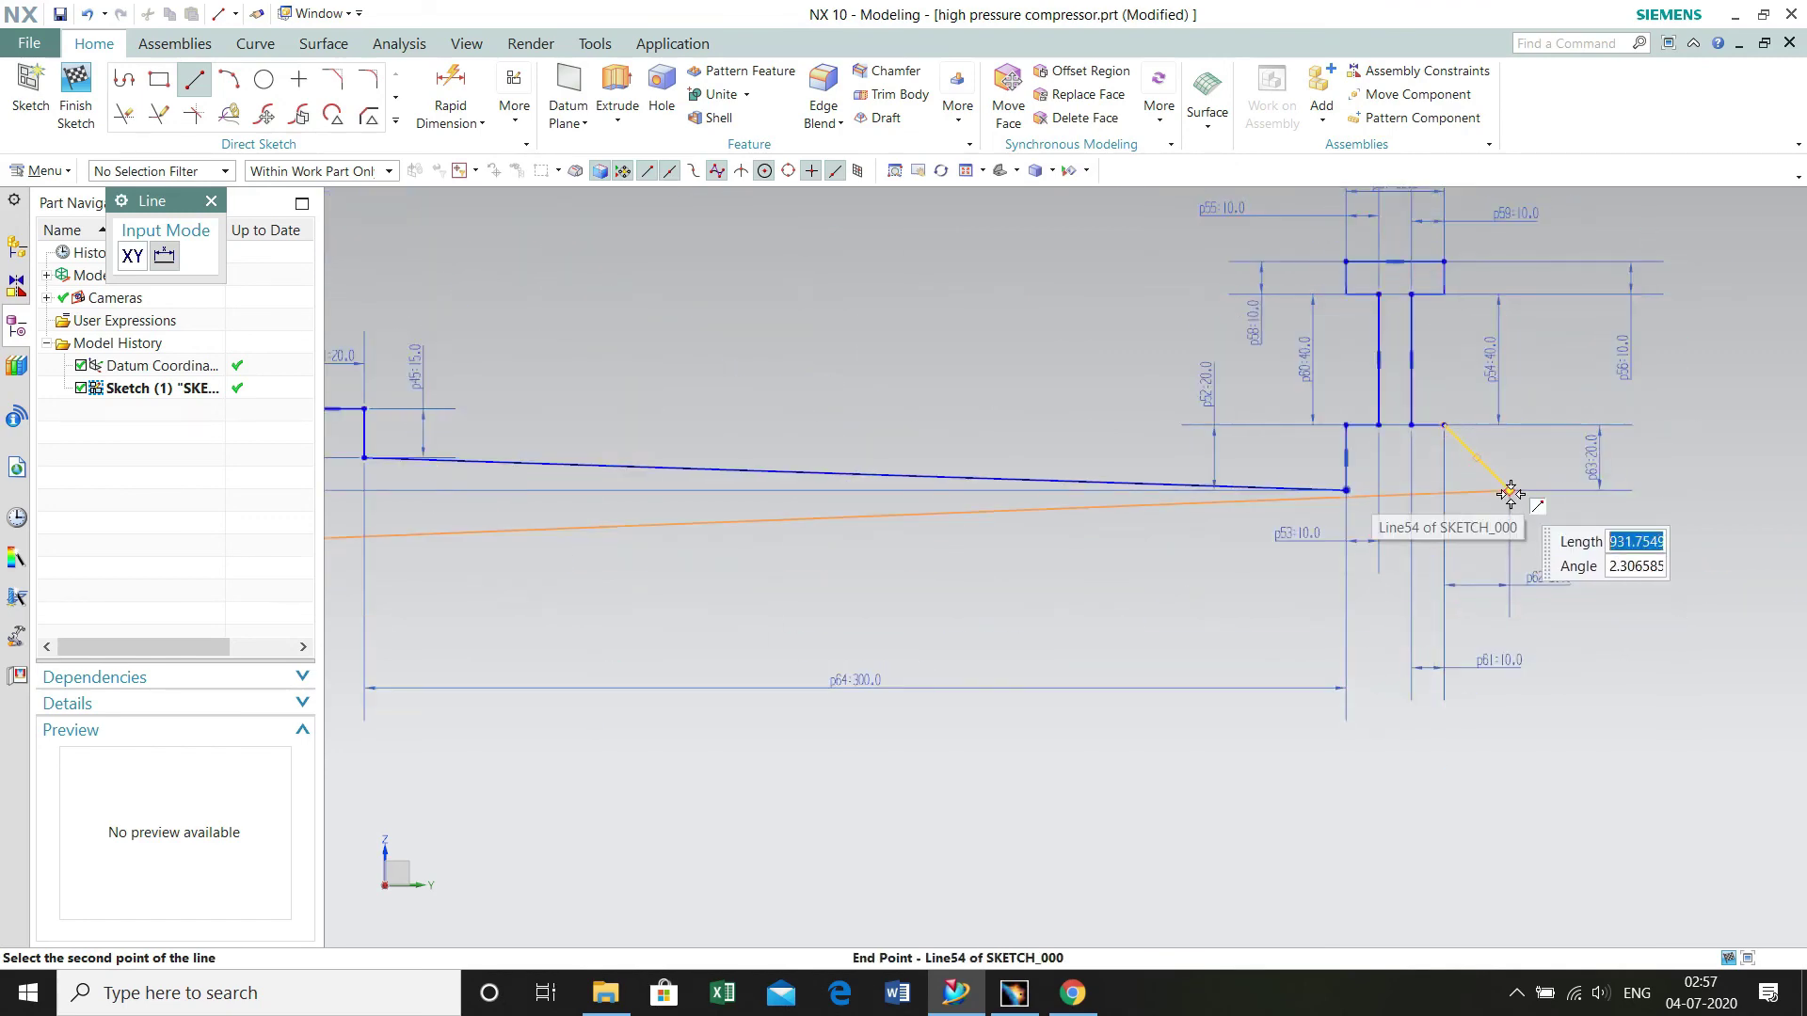
{"action": "left_click", "coordinate": [1505, 616]}
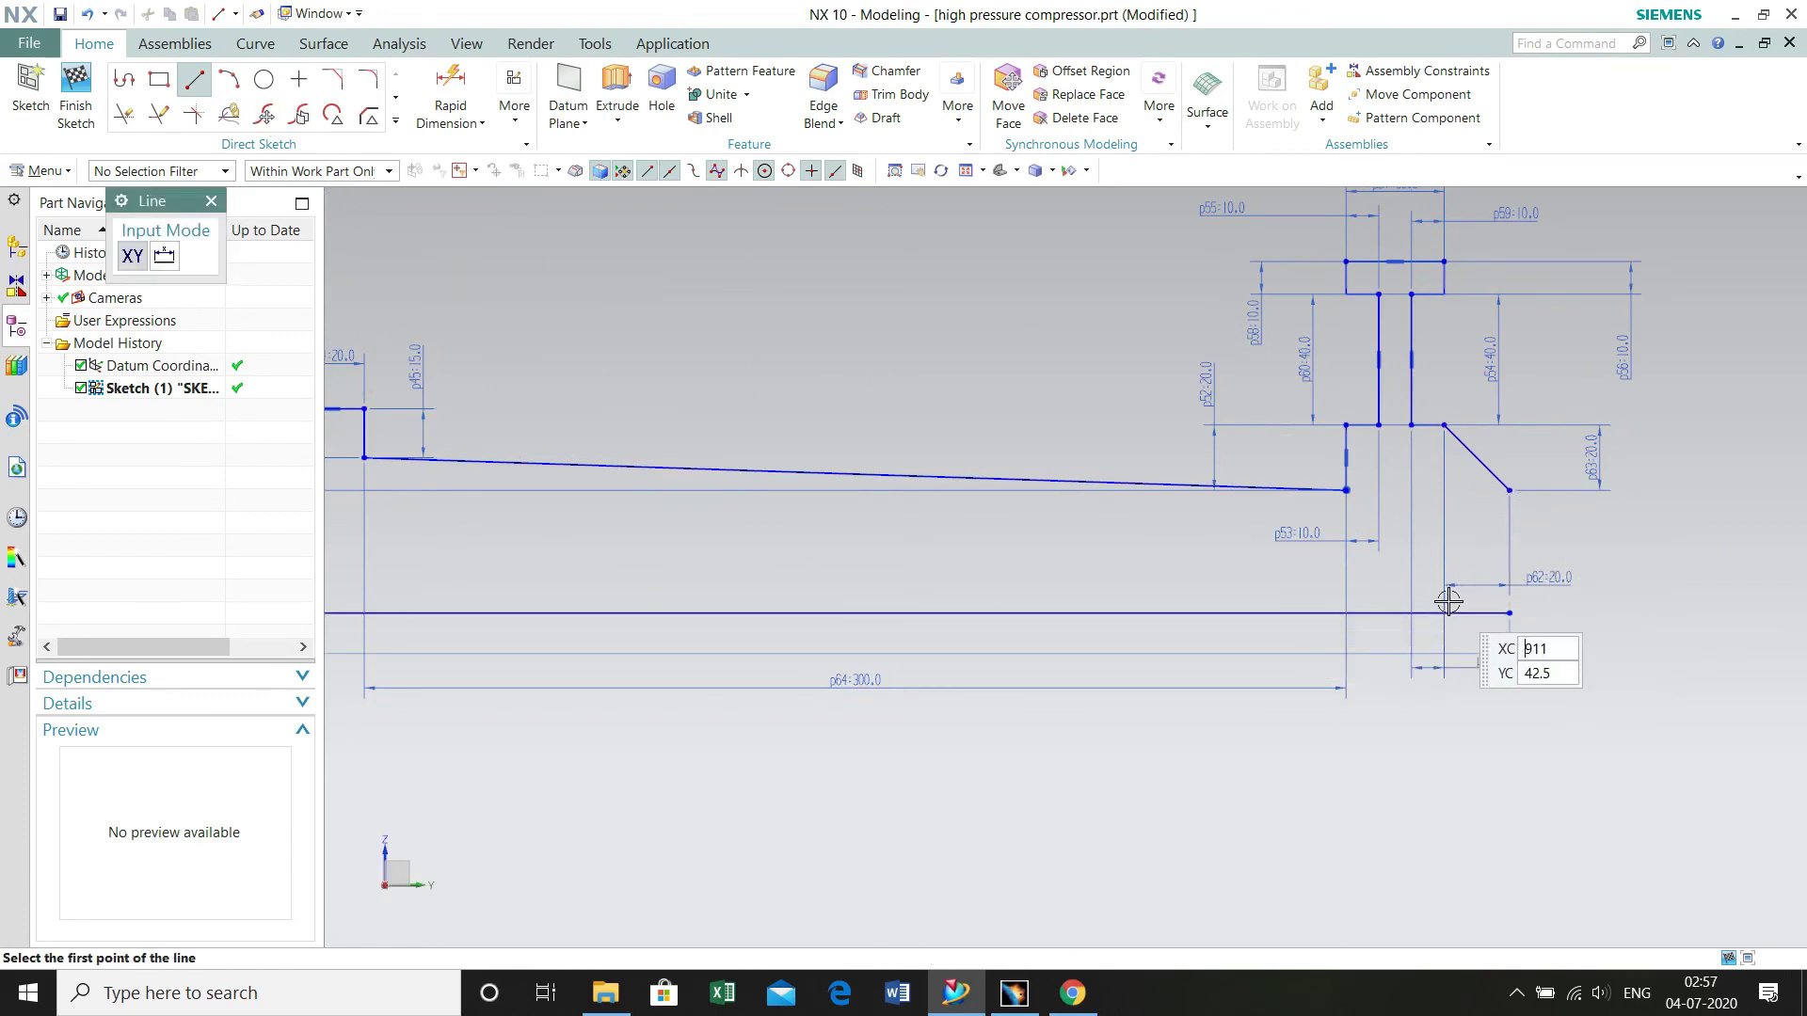
{"action": "left_click", "coordinate": [1510, 614]}
{"action": "left_click", "coordinate": [1509, 490]}
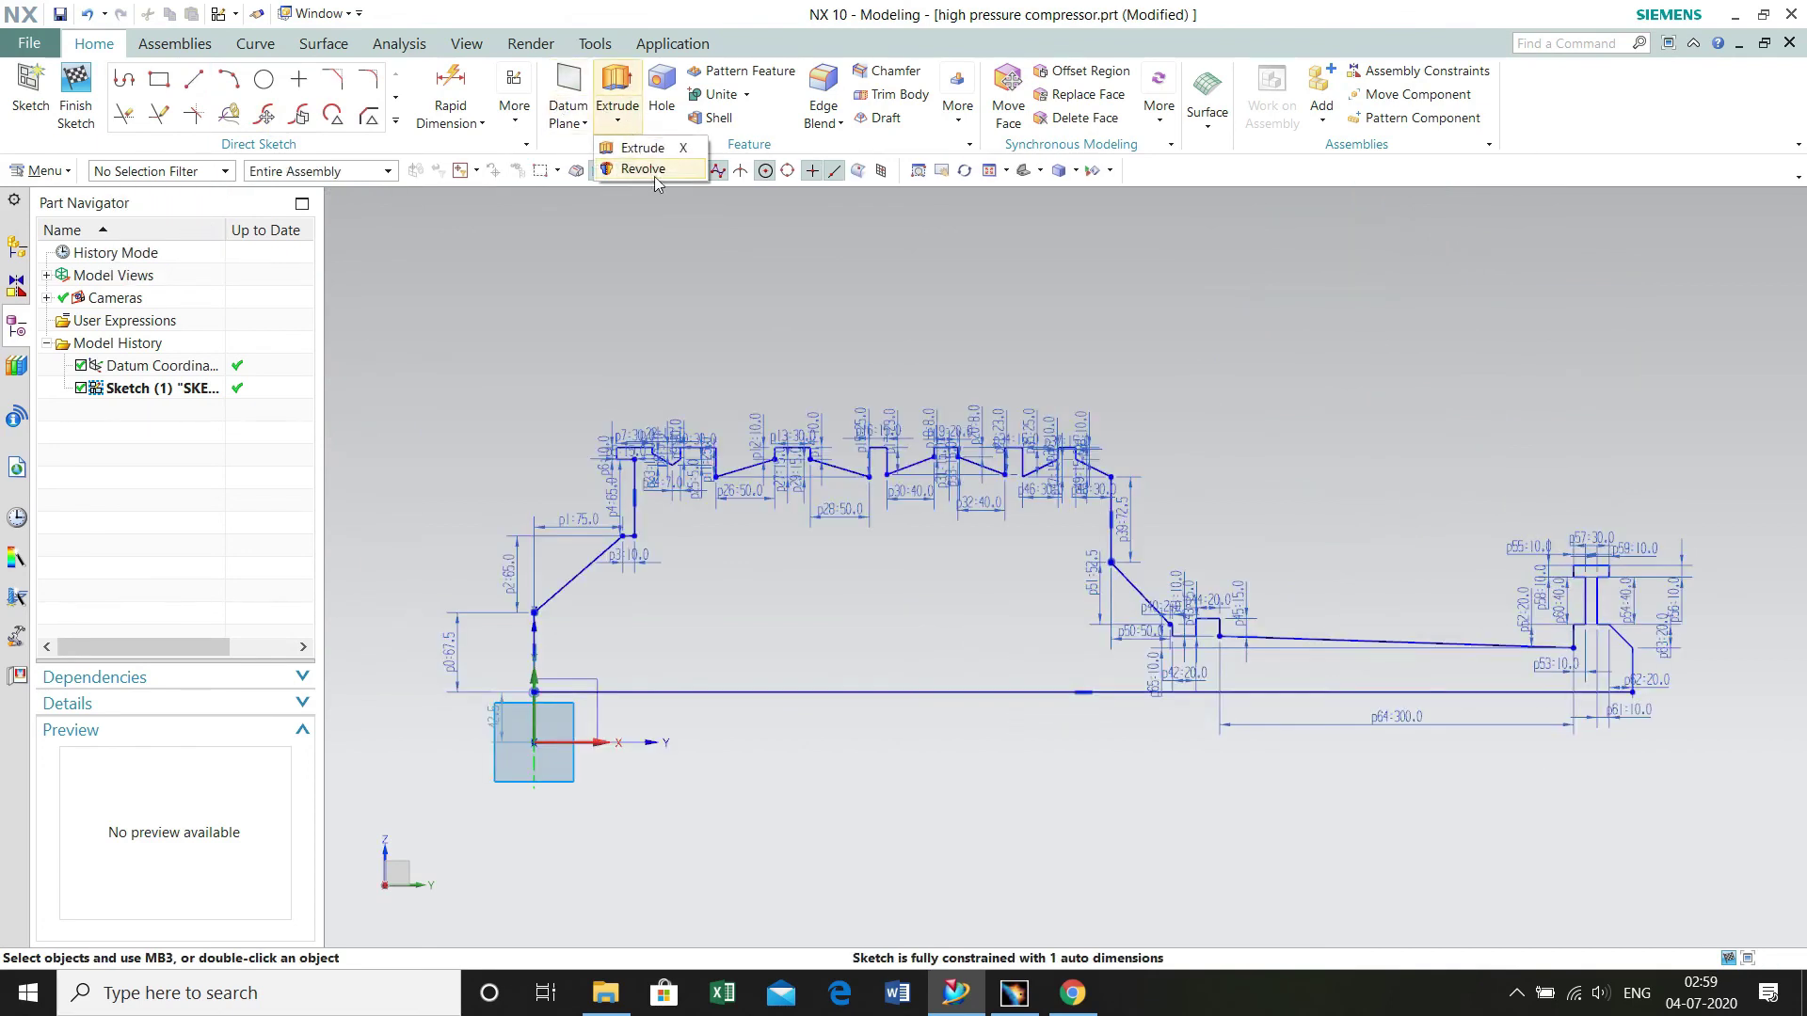
- Revolve the profile curves 0–360° about the Y axis into a solid and orbit to inspect it
{"action": "left_click", "coordinate": [653, 169]}
{"action": "middle_click", "coordinate": [765, 602]}
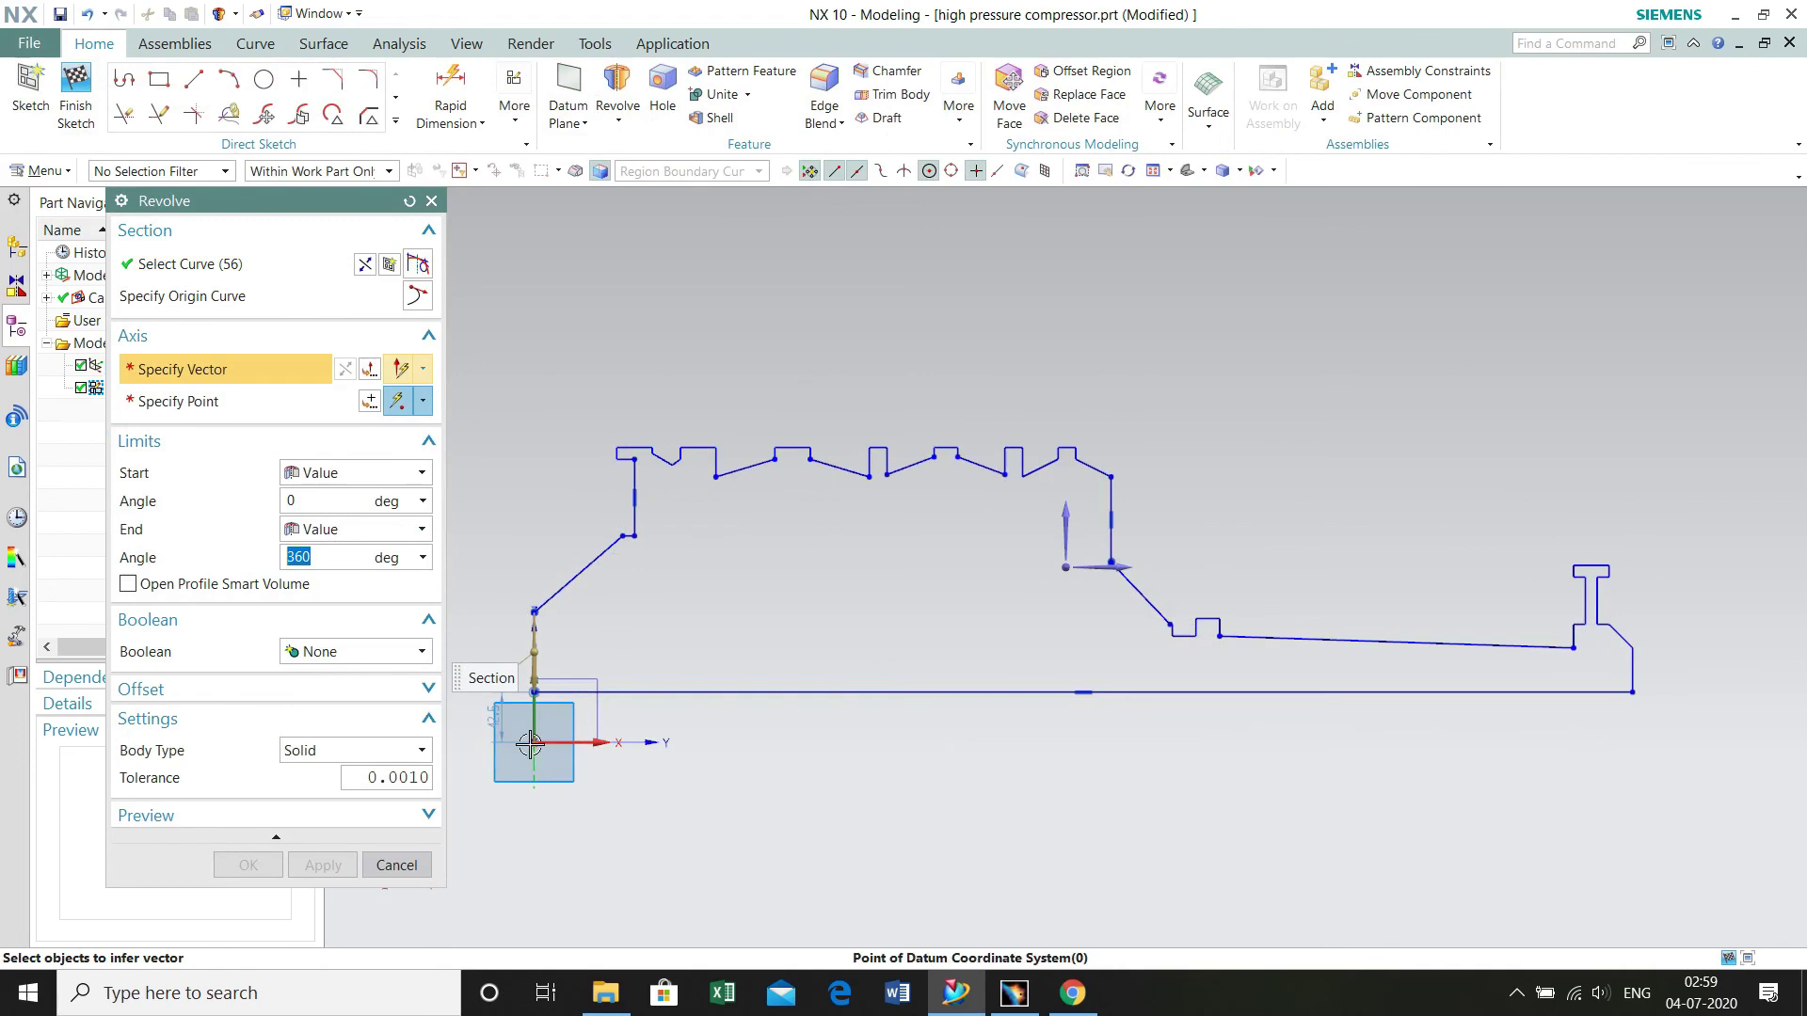
{"action": "left_click", "coordinate": [607, 744]}
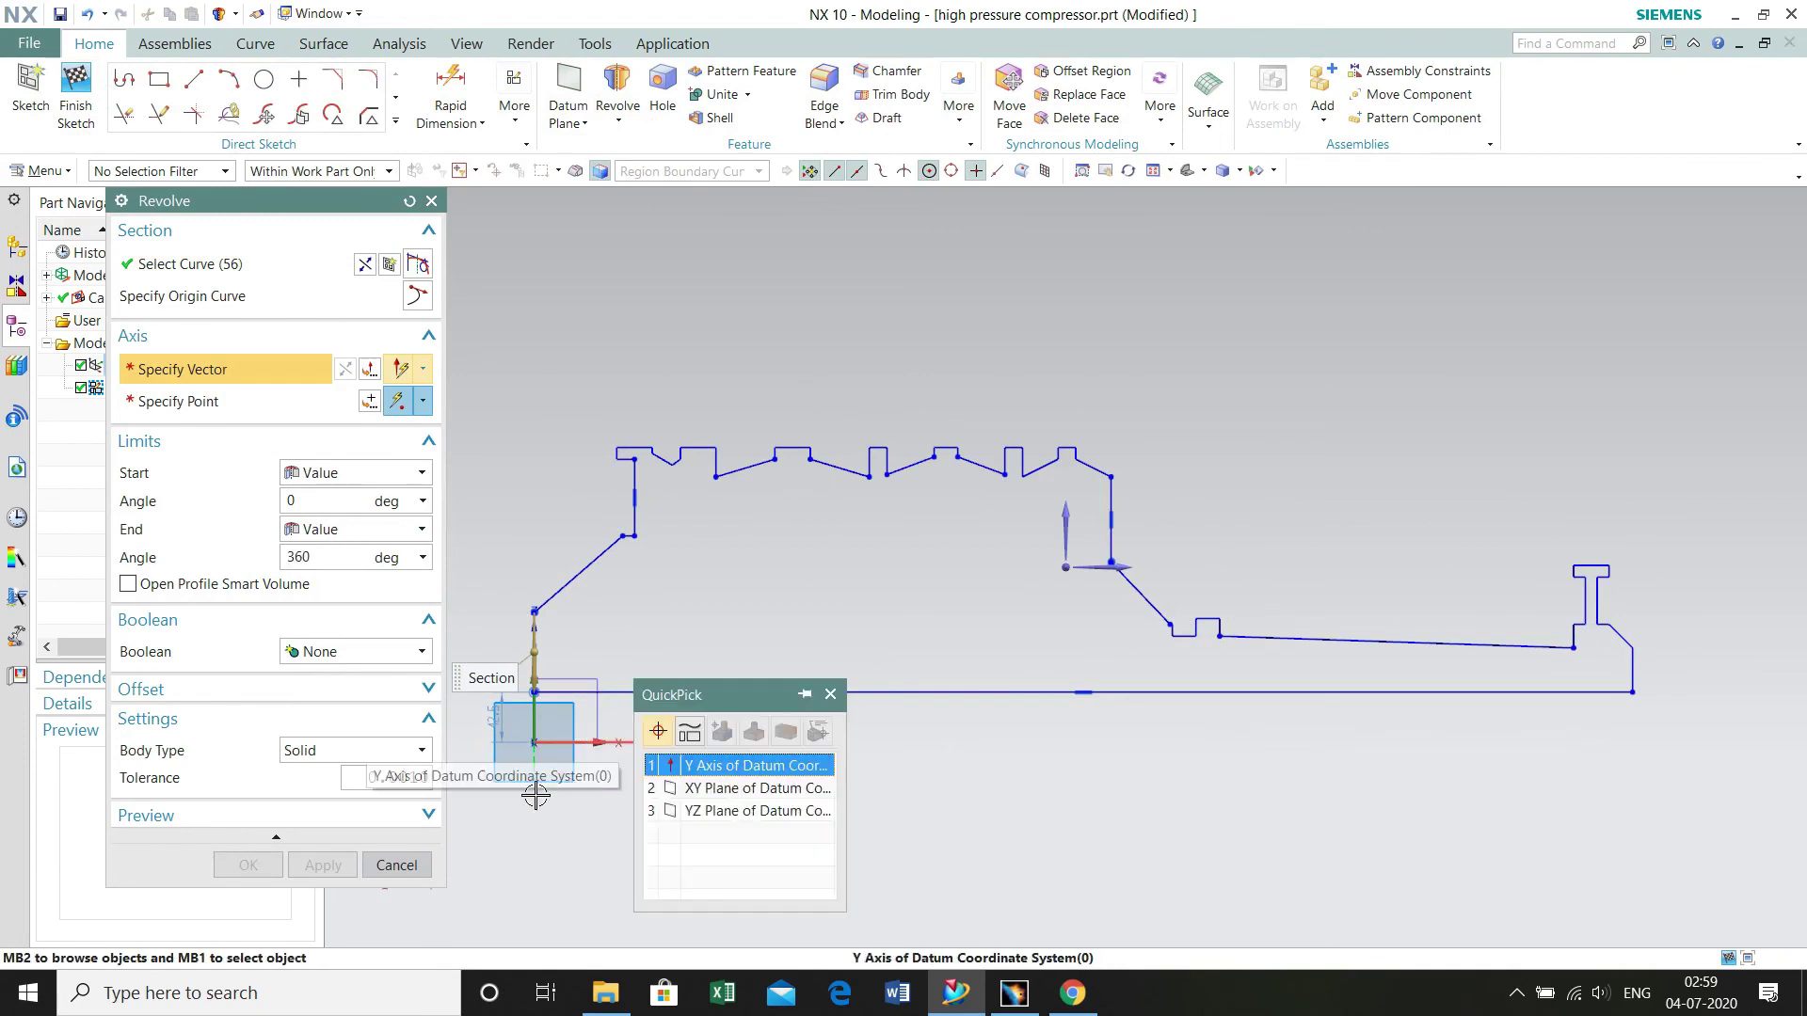
{"action": "left_click", "coordinate": [716, 759]}
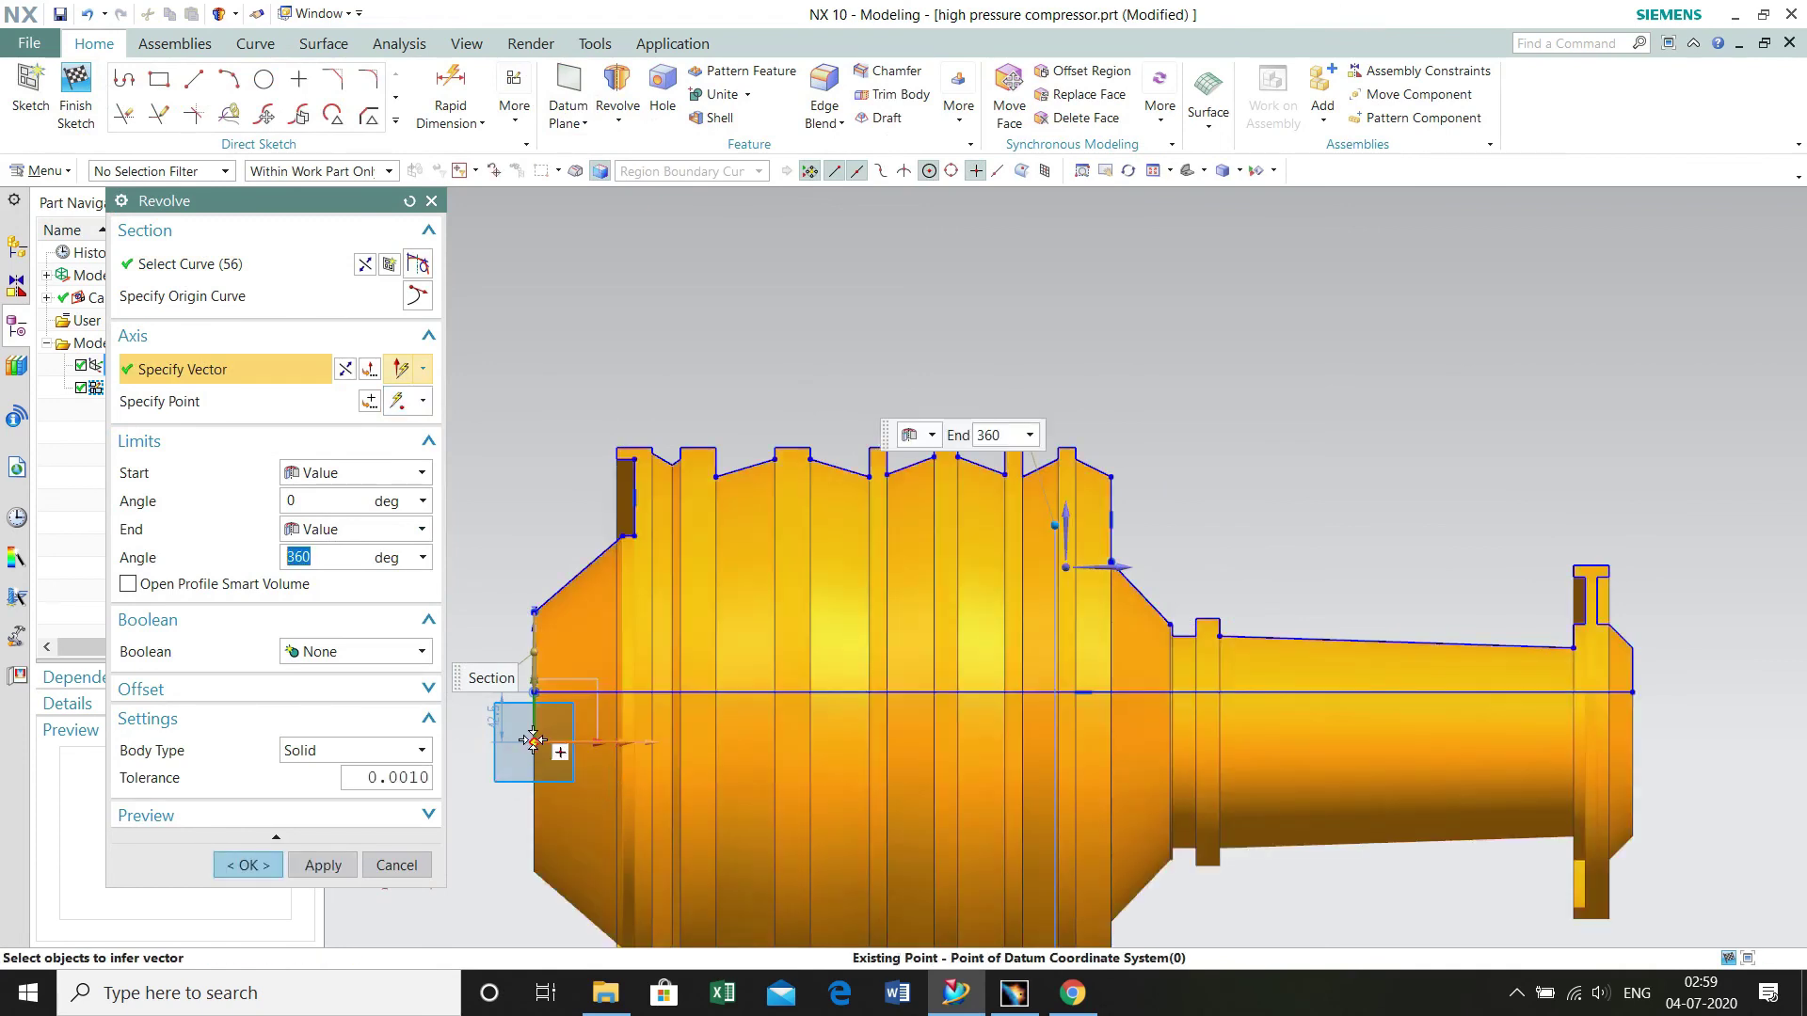
{"action": "scroll", "coordinate": [665, 682], "scroll_direction": "down", "scroll_amount": 5}
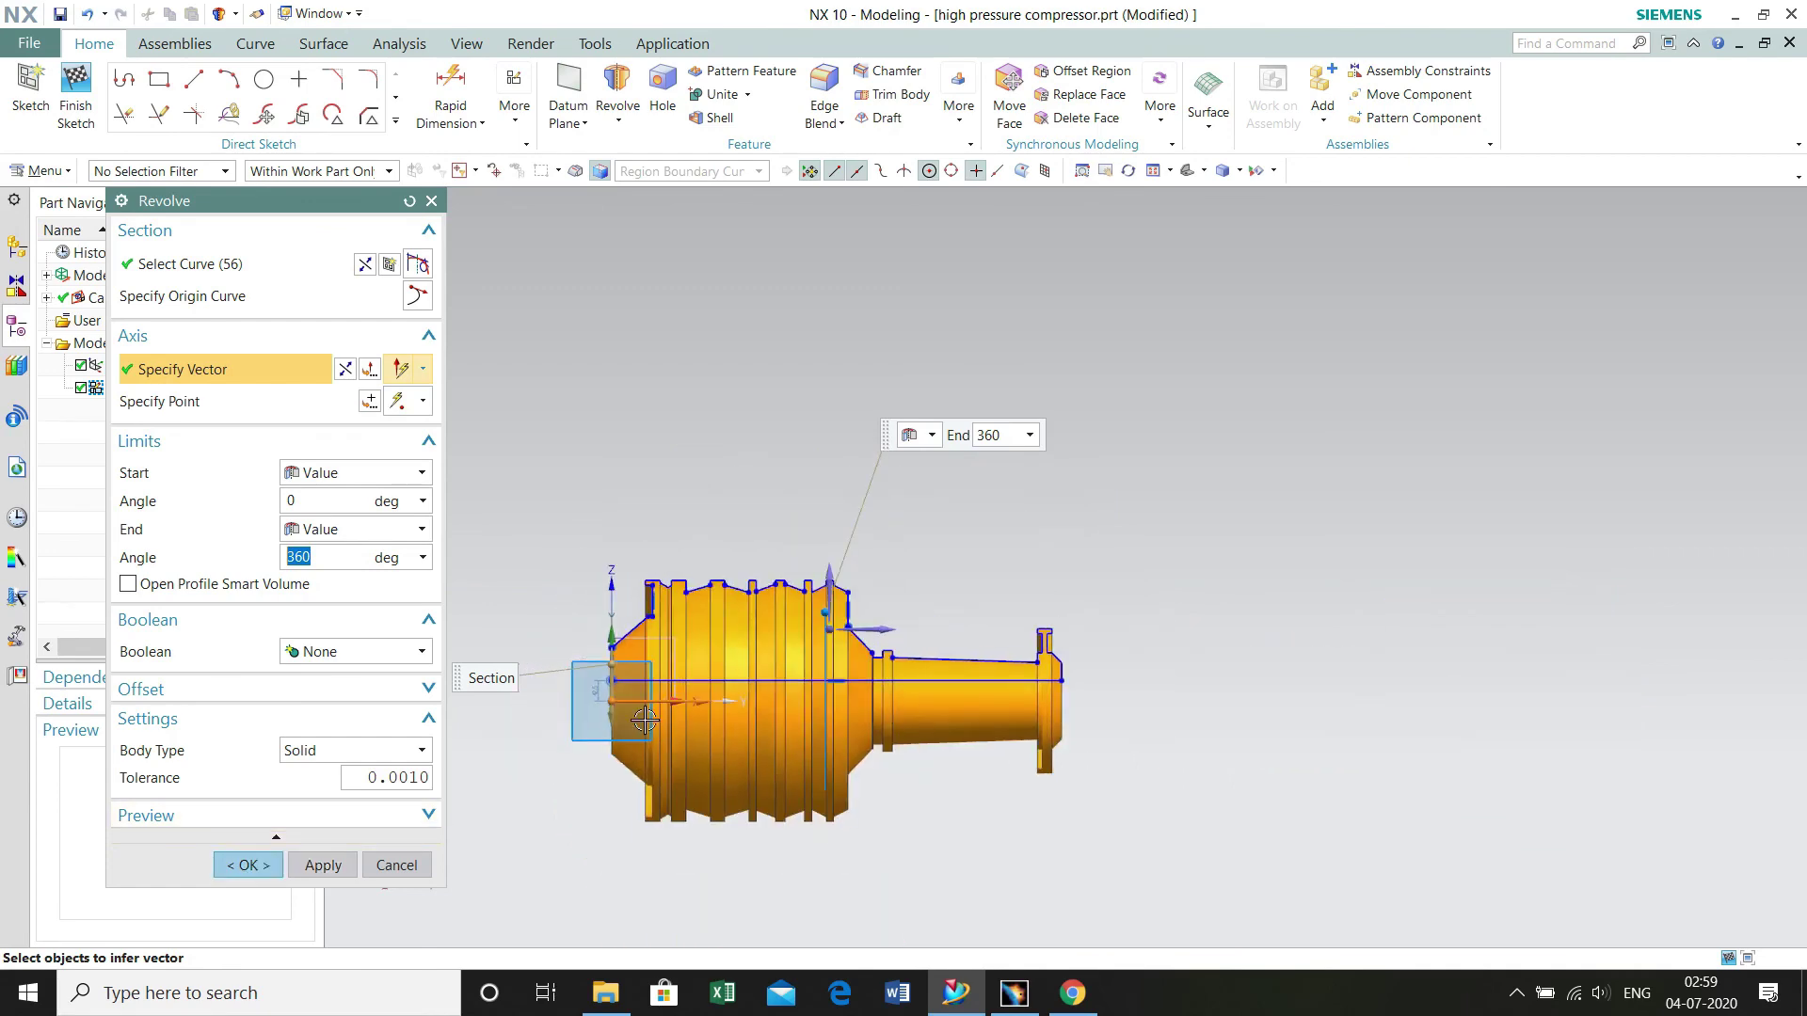
{"action": "middle_click_drag", "start_coordinate": [597, 778], "coordinate": [701, 738]}
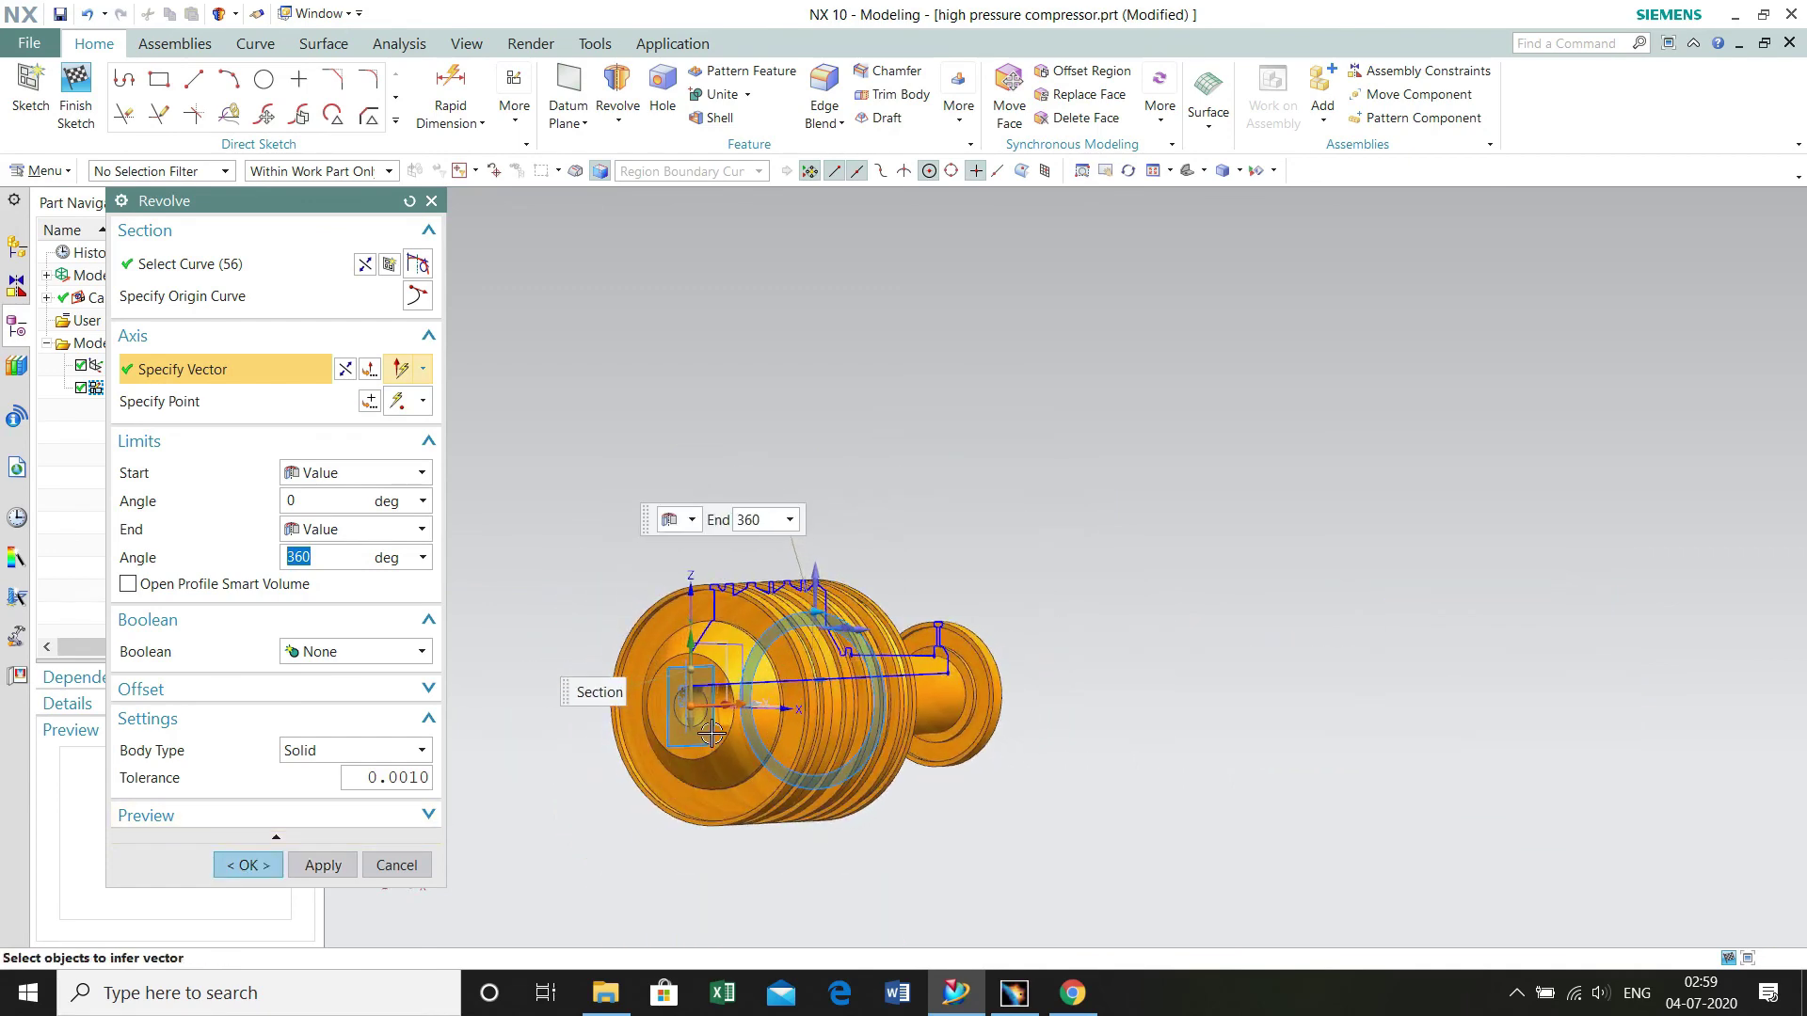
{"action": "scroll", "coordinate": [706, 733], "scroll_direction": "up", "scroll_amount": 4}
{"action": "scroll", "coordinate": [706, 733], "scroll_direction": "down", "scroll_amount": 4}
{"action": "middle_click_drag", "start_coordinate": [973, 859], "coordinate": [724, 804]}
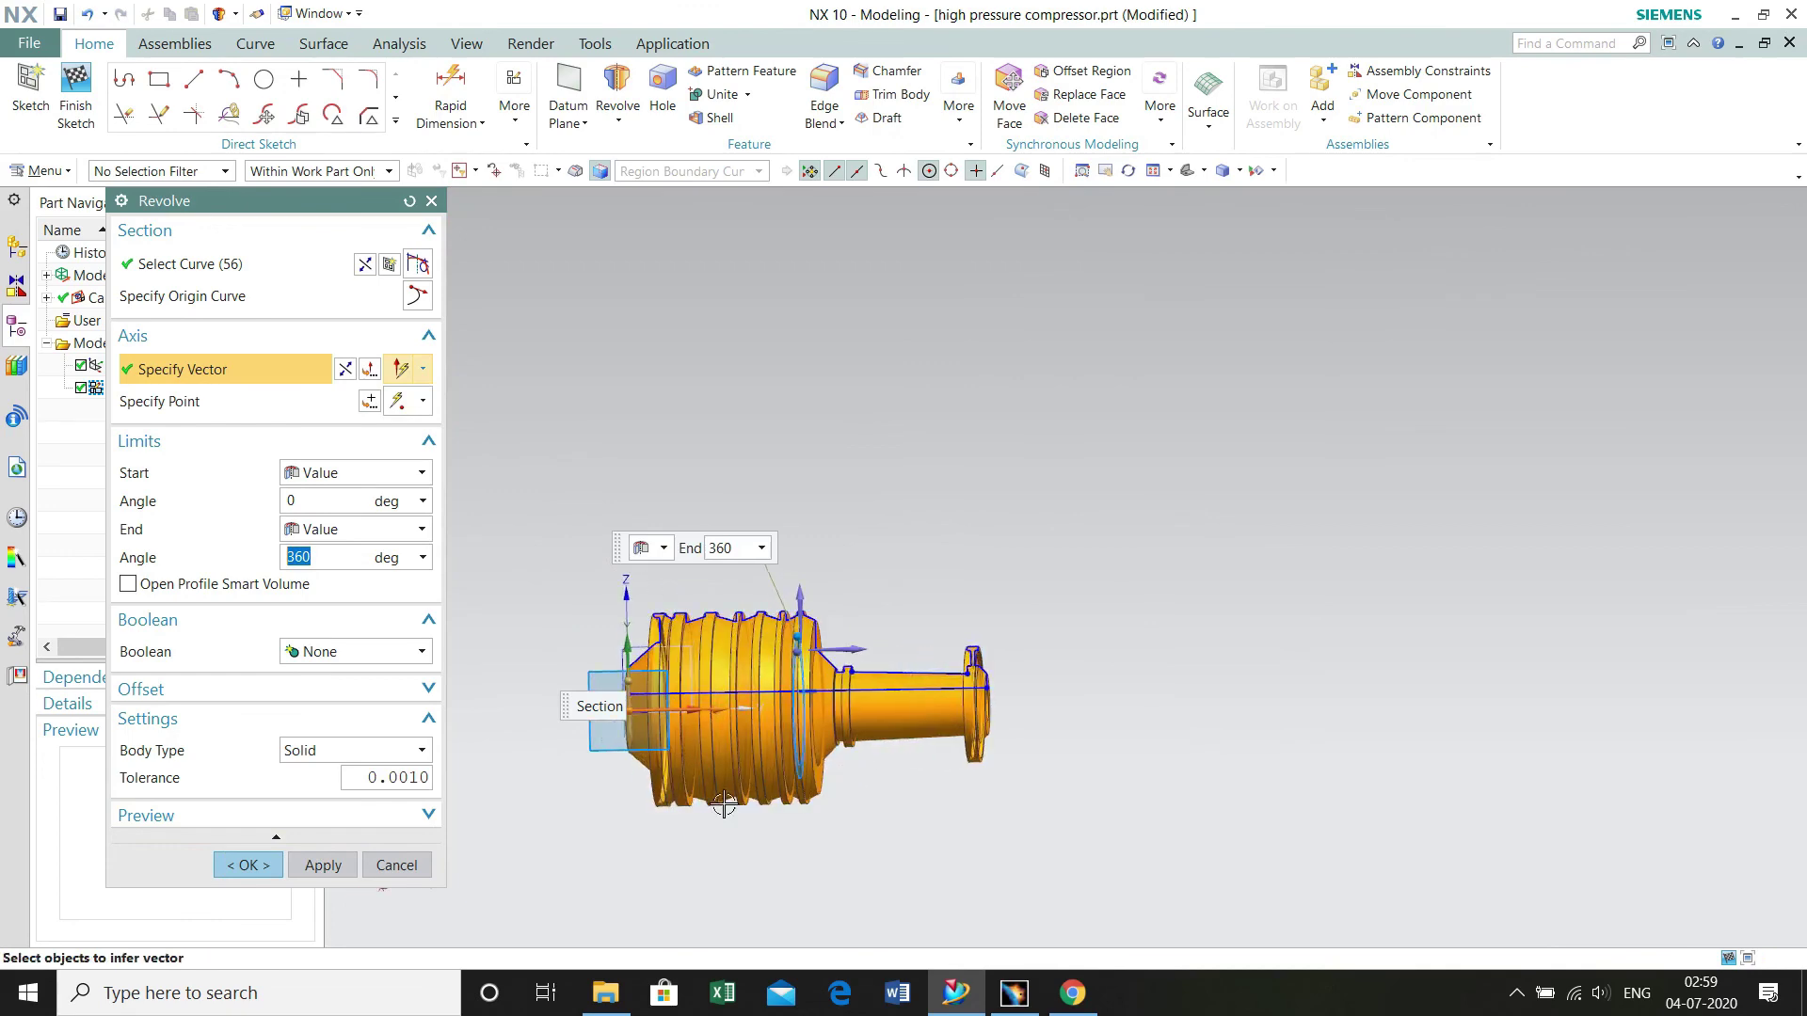
{"action": "left_click", "coordinate": [251, 865]}
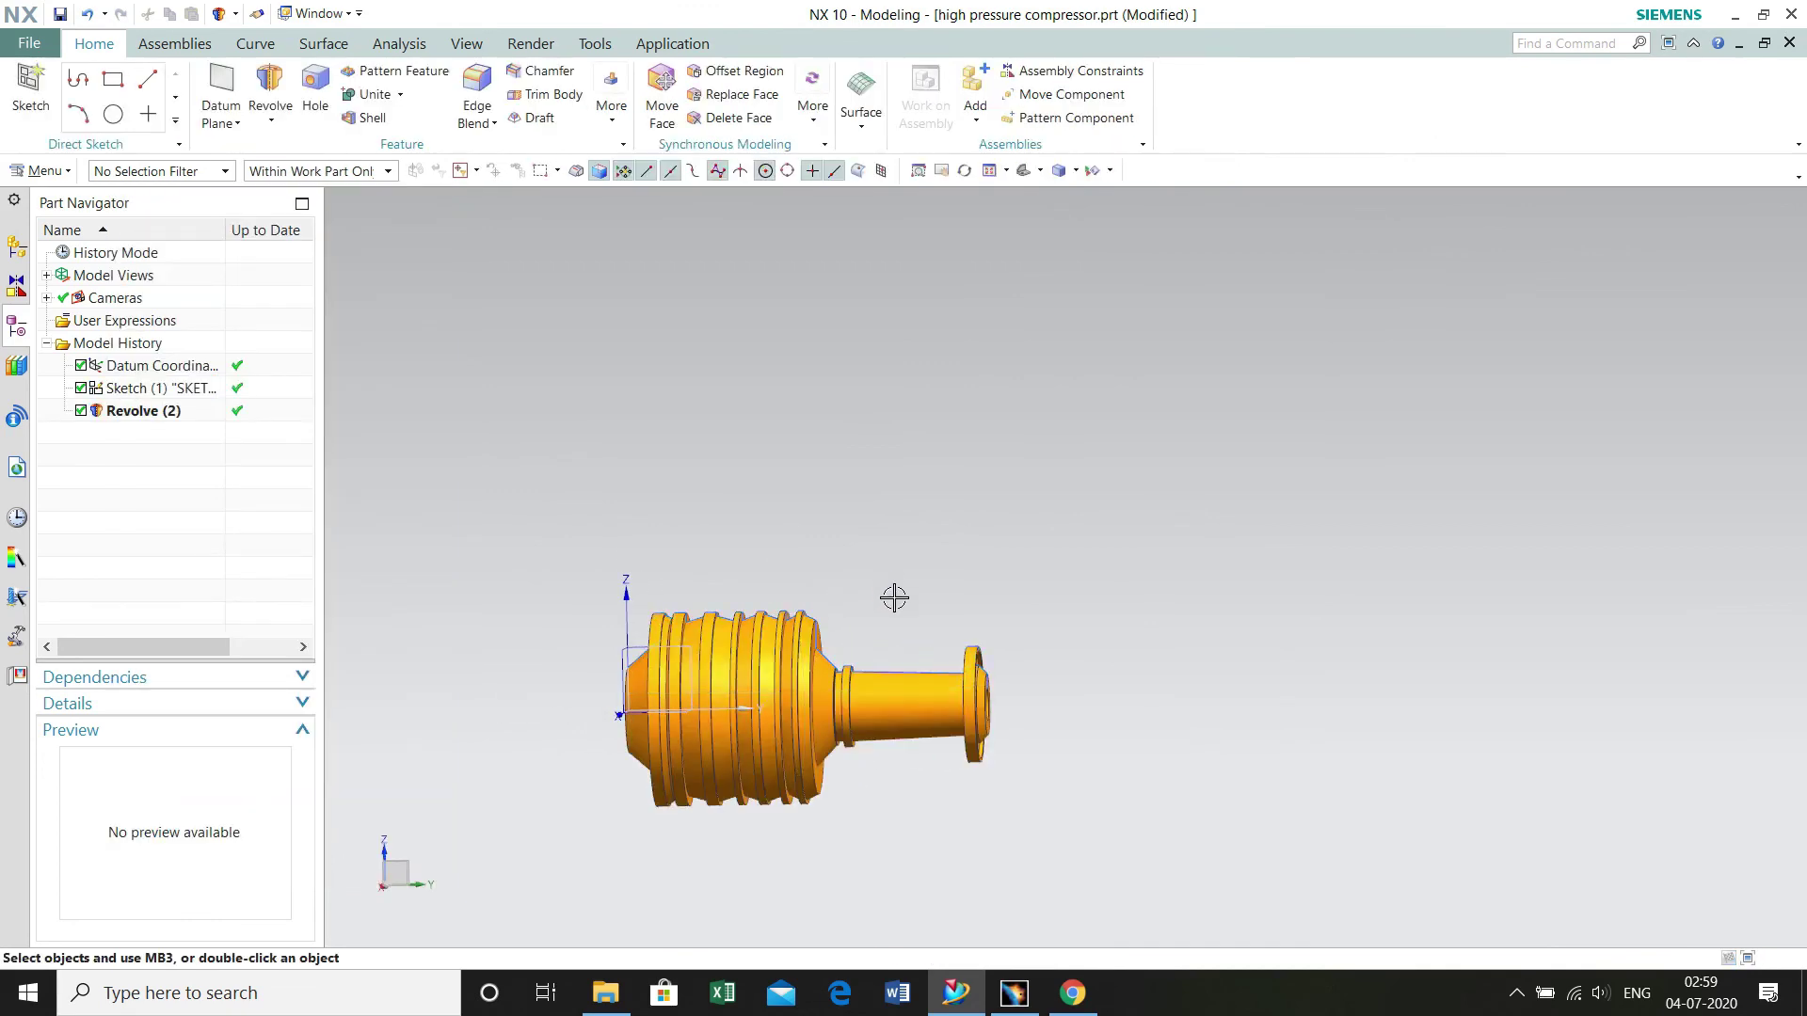
{"action": "middle_click_drag", "start_coordinate": [922, 601], "coordinate": [666, 730]}
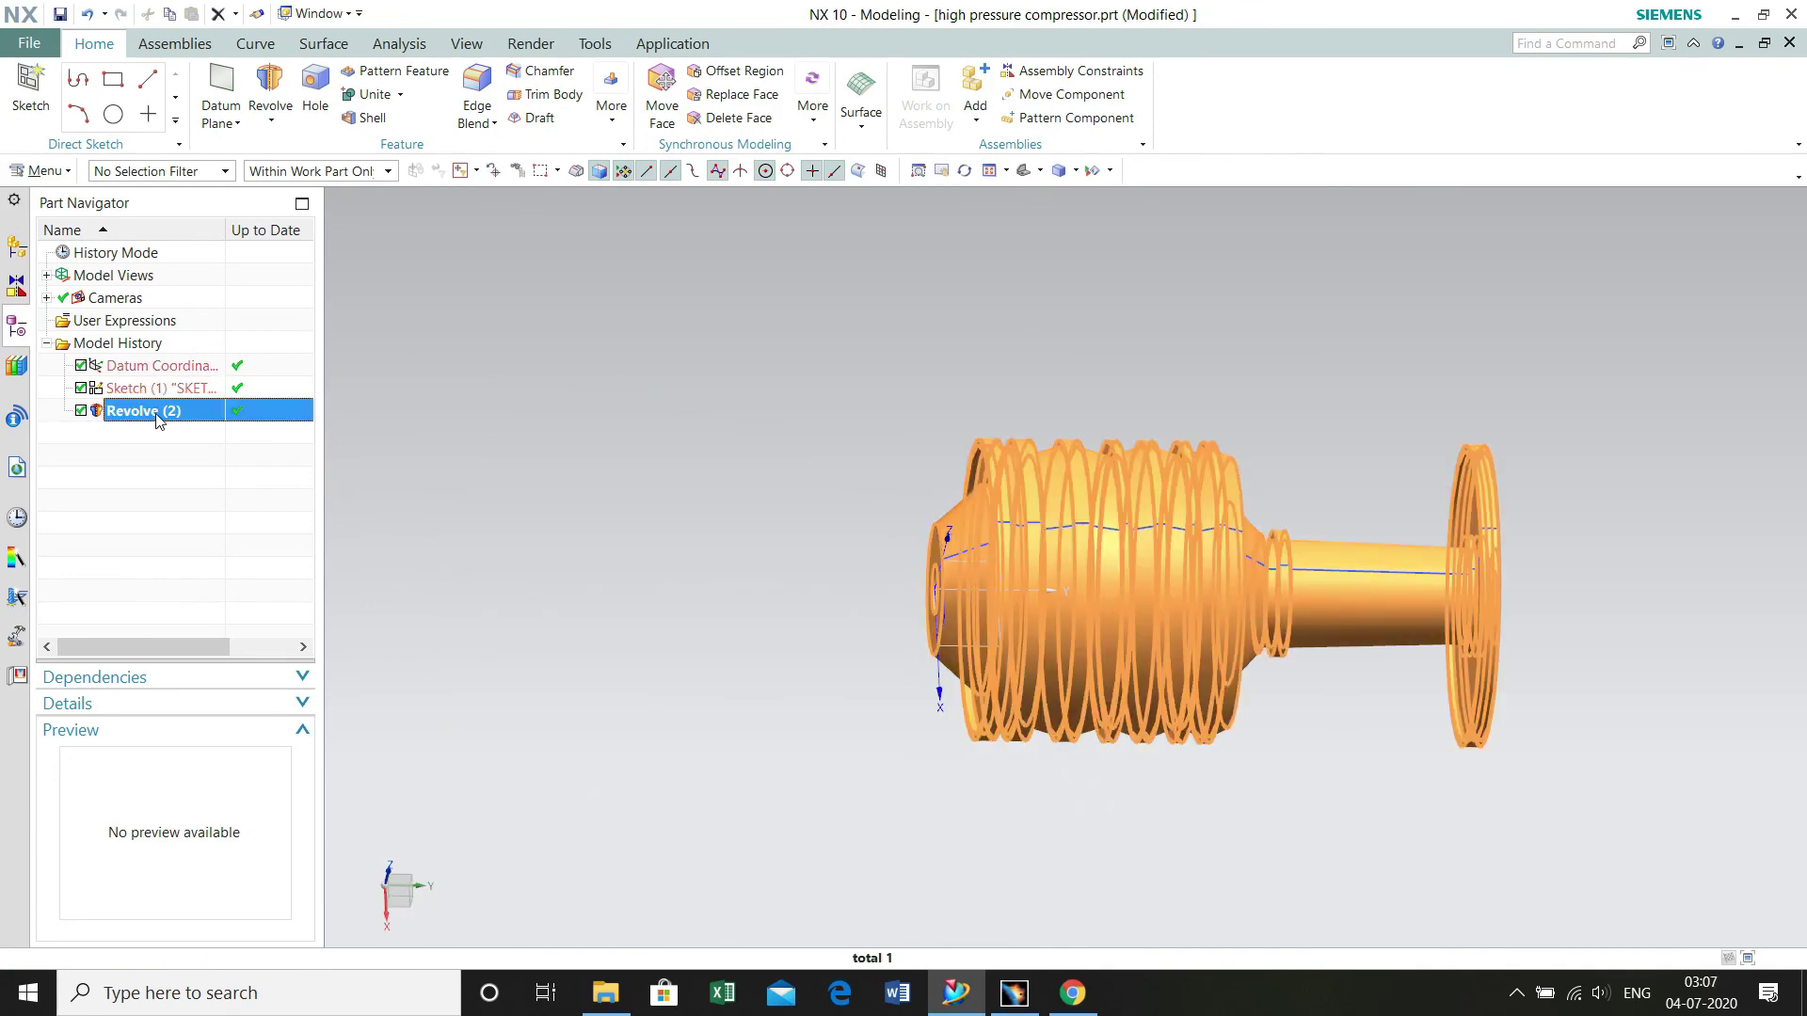
{"action": "right_click", "coordinate": [157, 414]}
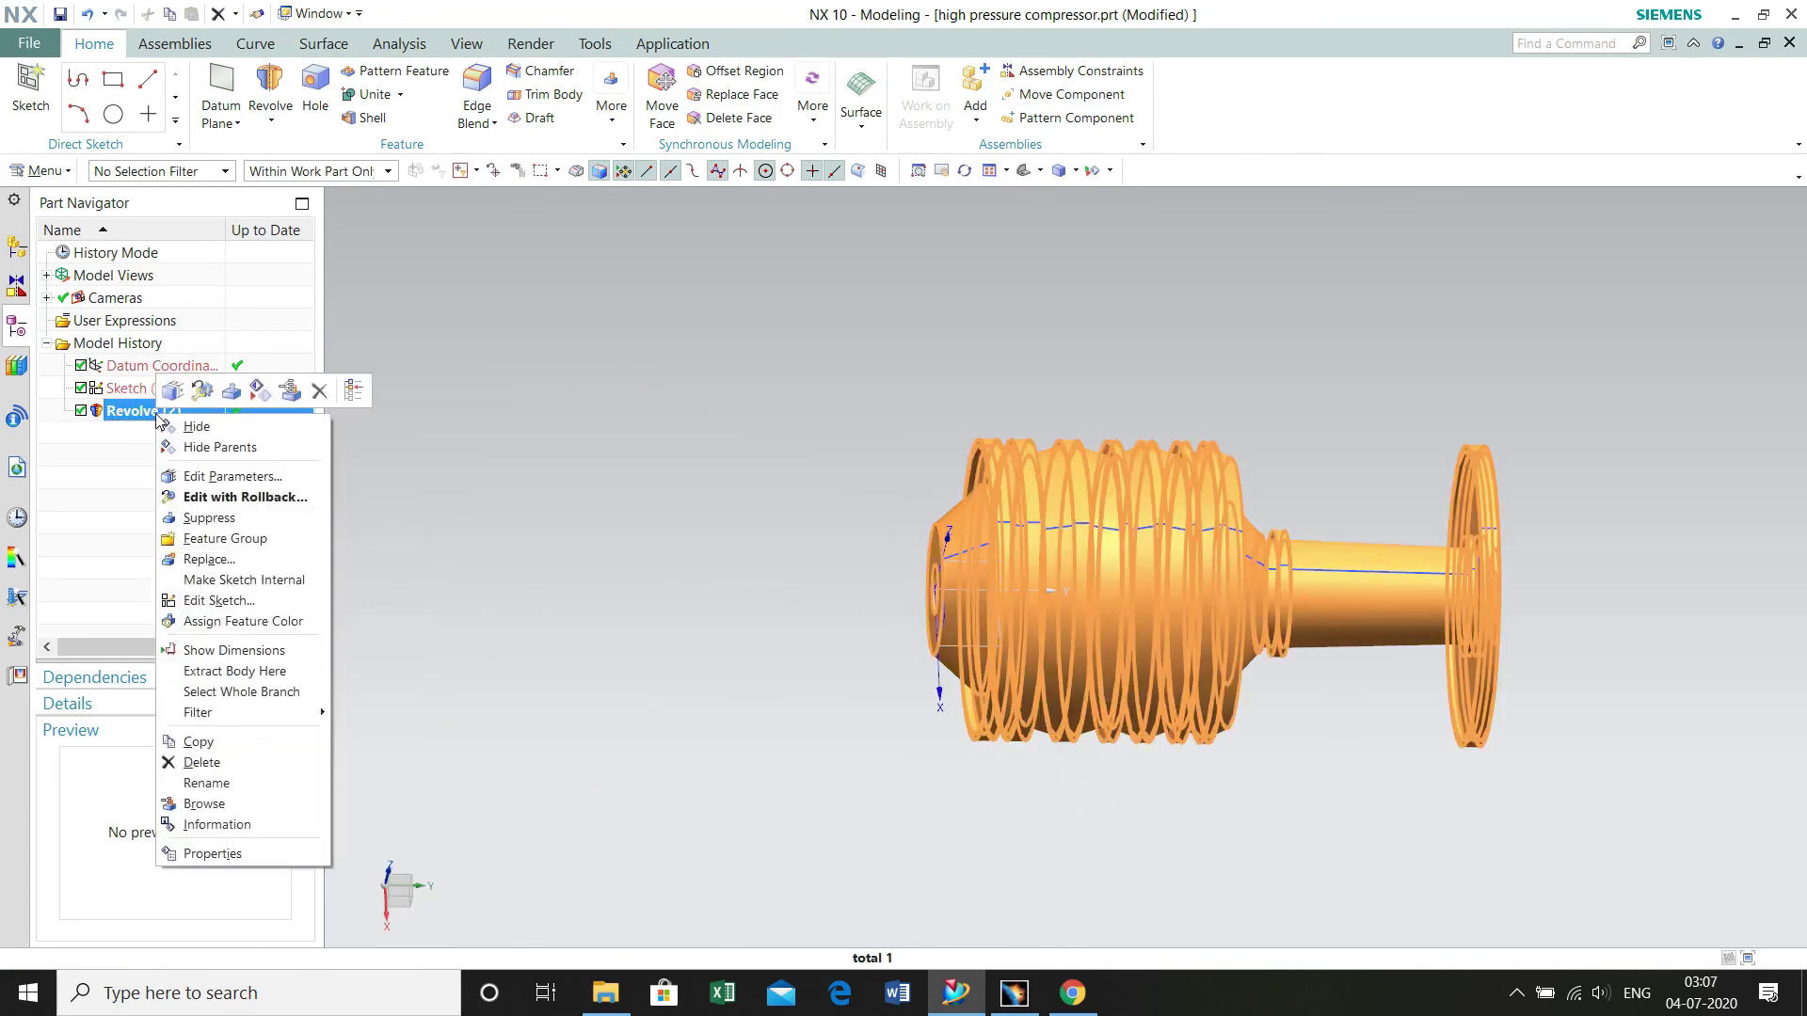
- Edit Sketch (1), move the p58:10.0 and p56 dimensions upward, and finish the sketch
{"action": "left_click", "coordinate": [233, 476]}
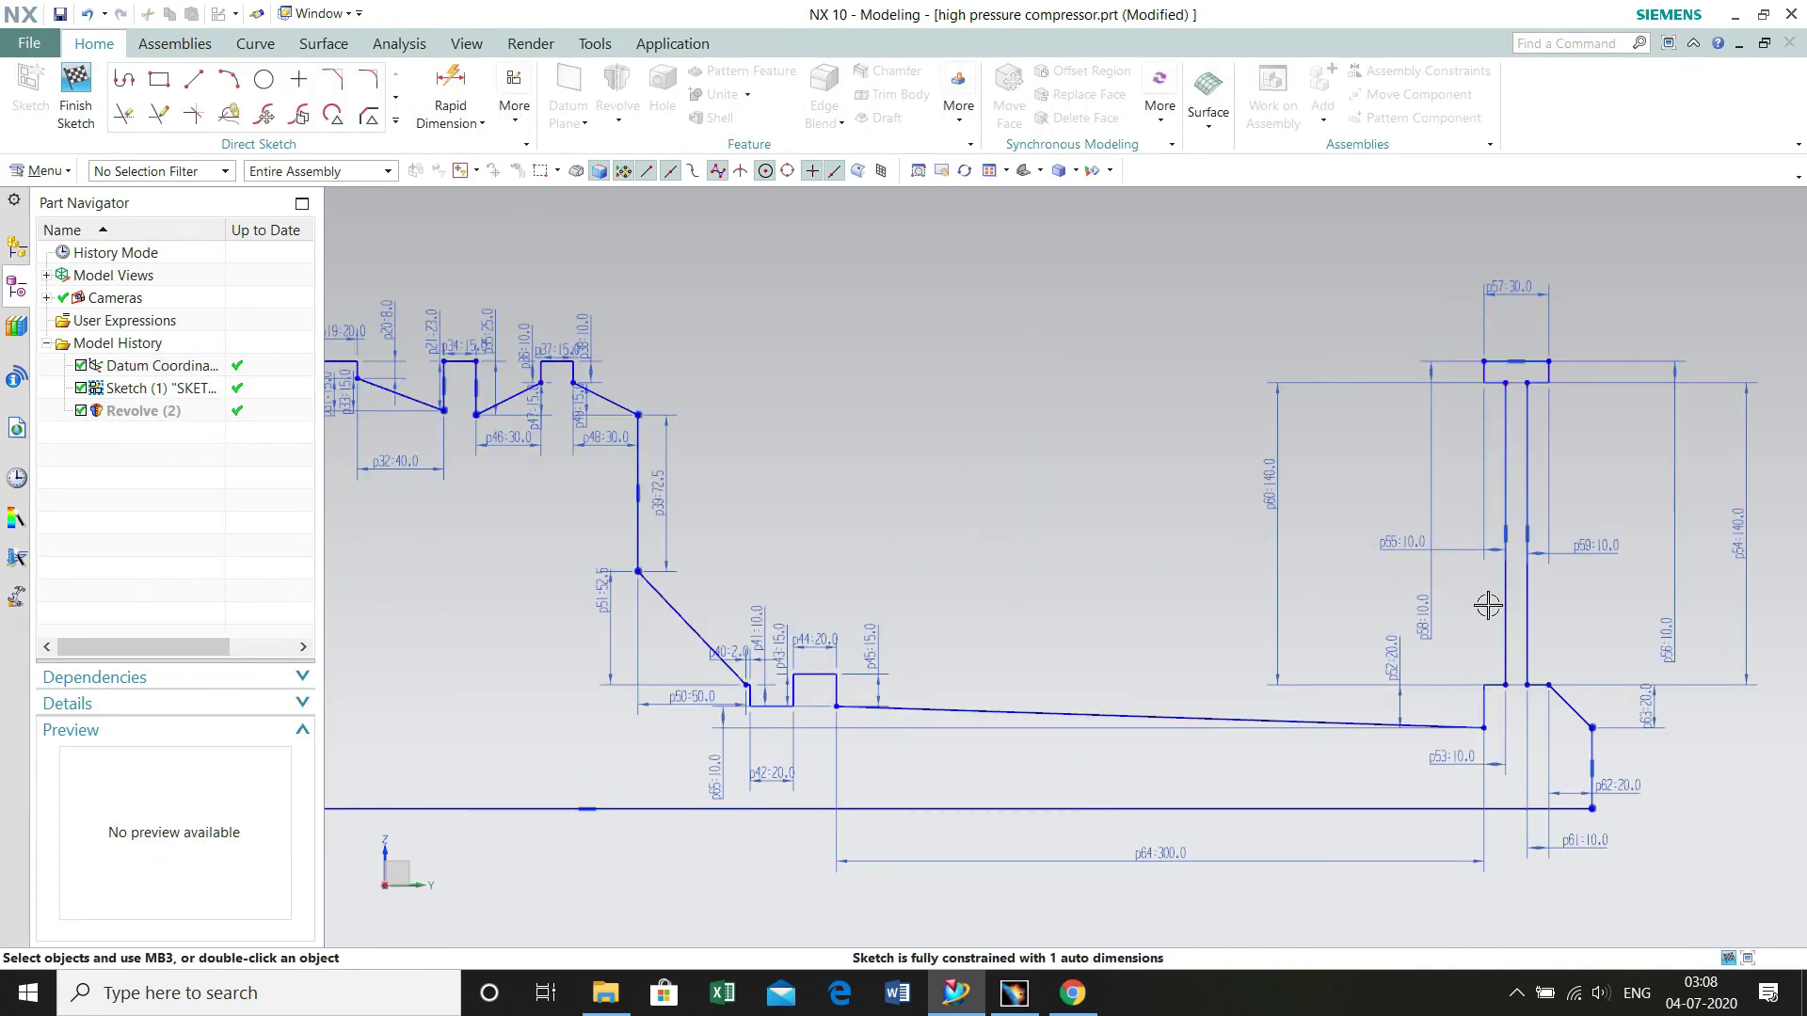
{"action": "left_click_drag", "start_coordinate": [1424, 612], "coordinate": [1401, 509]}
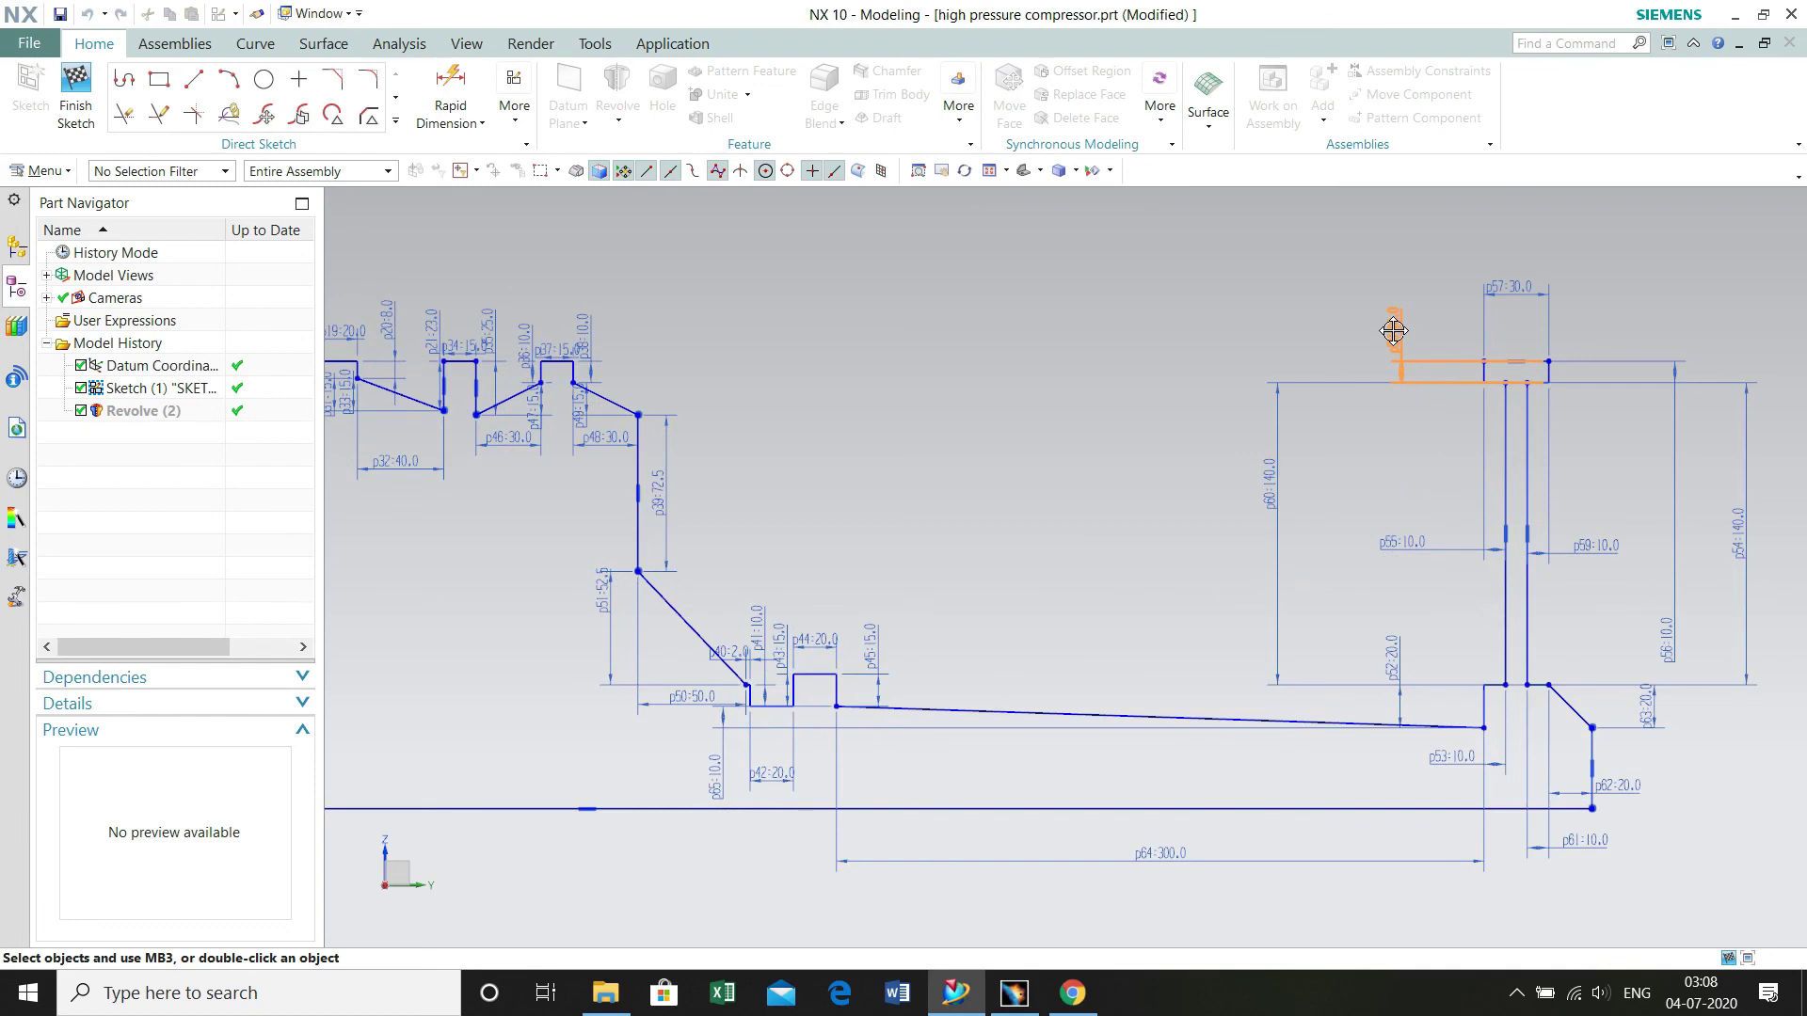
{"action": "left_click_drag", "start_coordinate": [1394, 330], "coordinate": [1392, 330]}
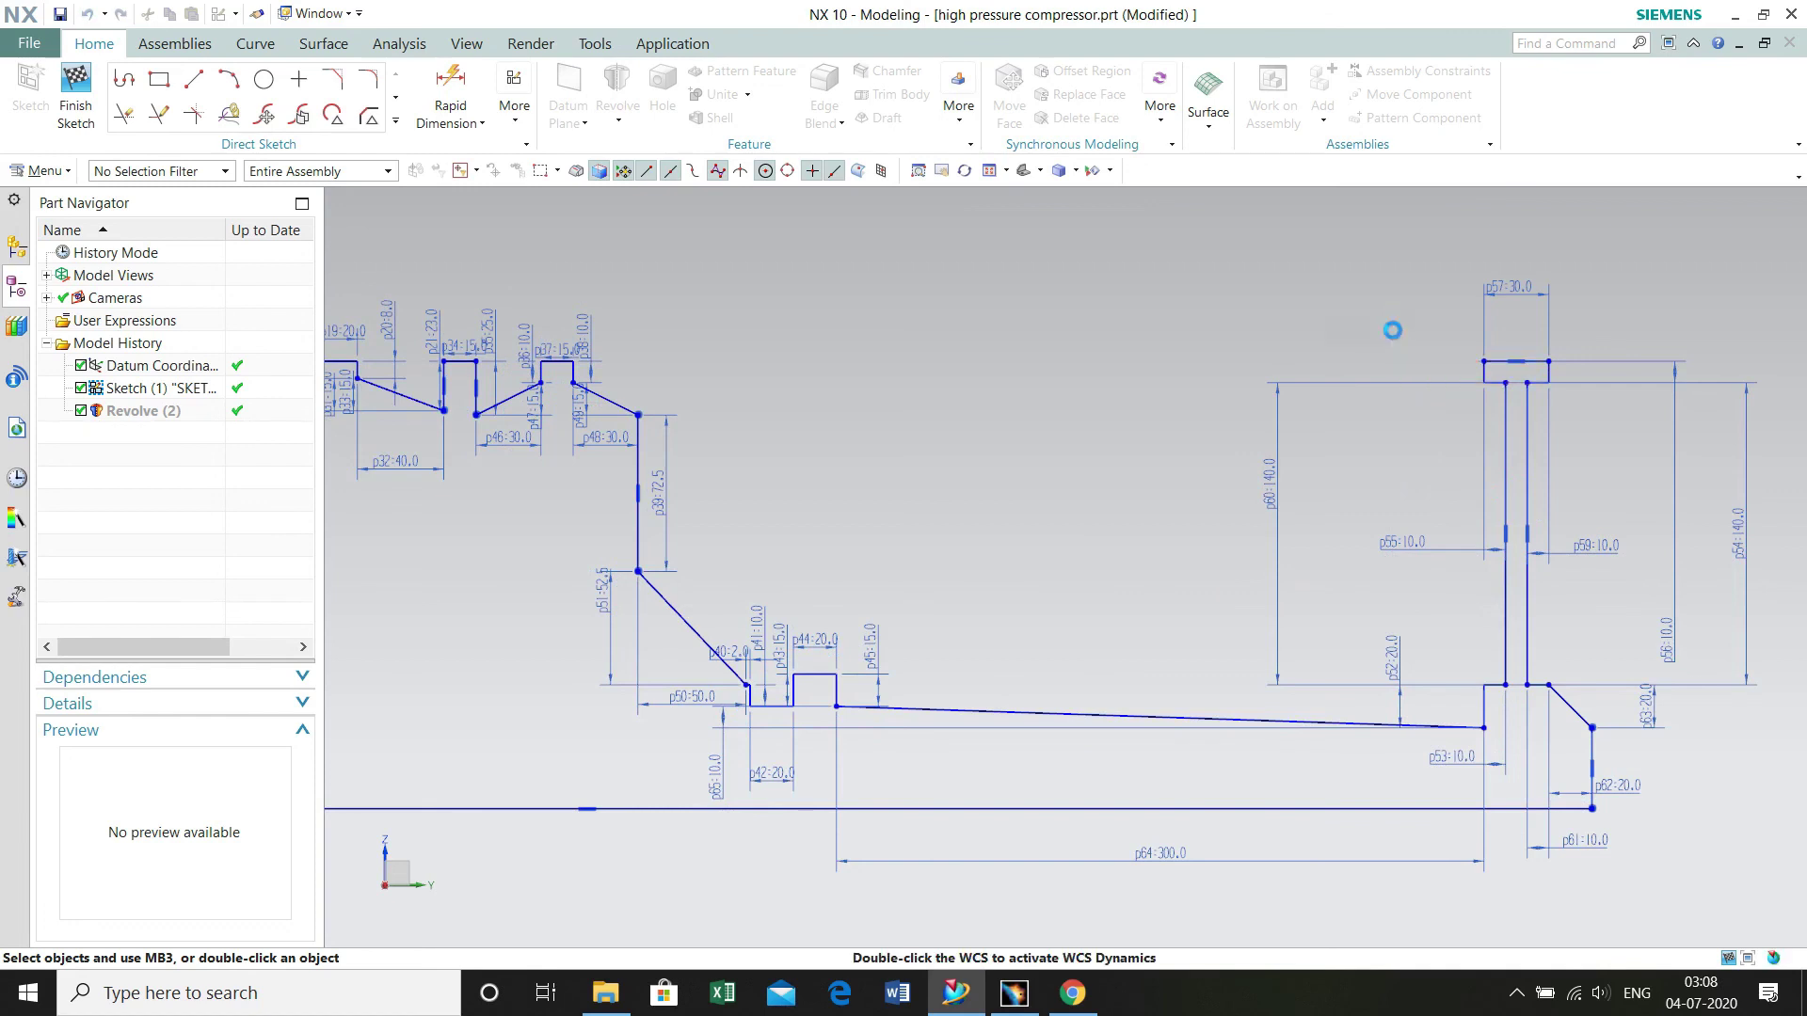
{"action": "left_click_drag", "start_coordinate": [1667, 640], "coordinate": [1645, 305]}
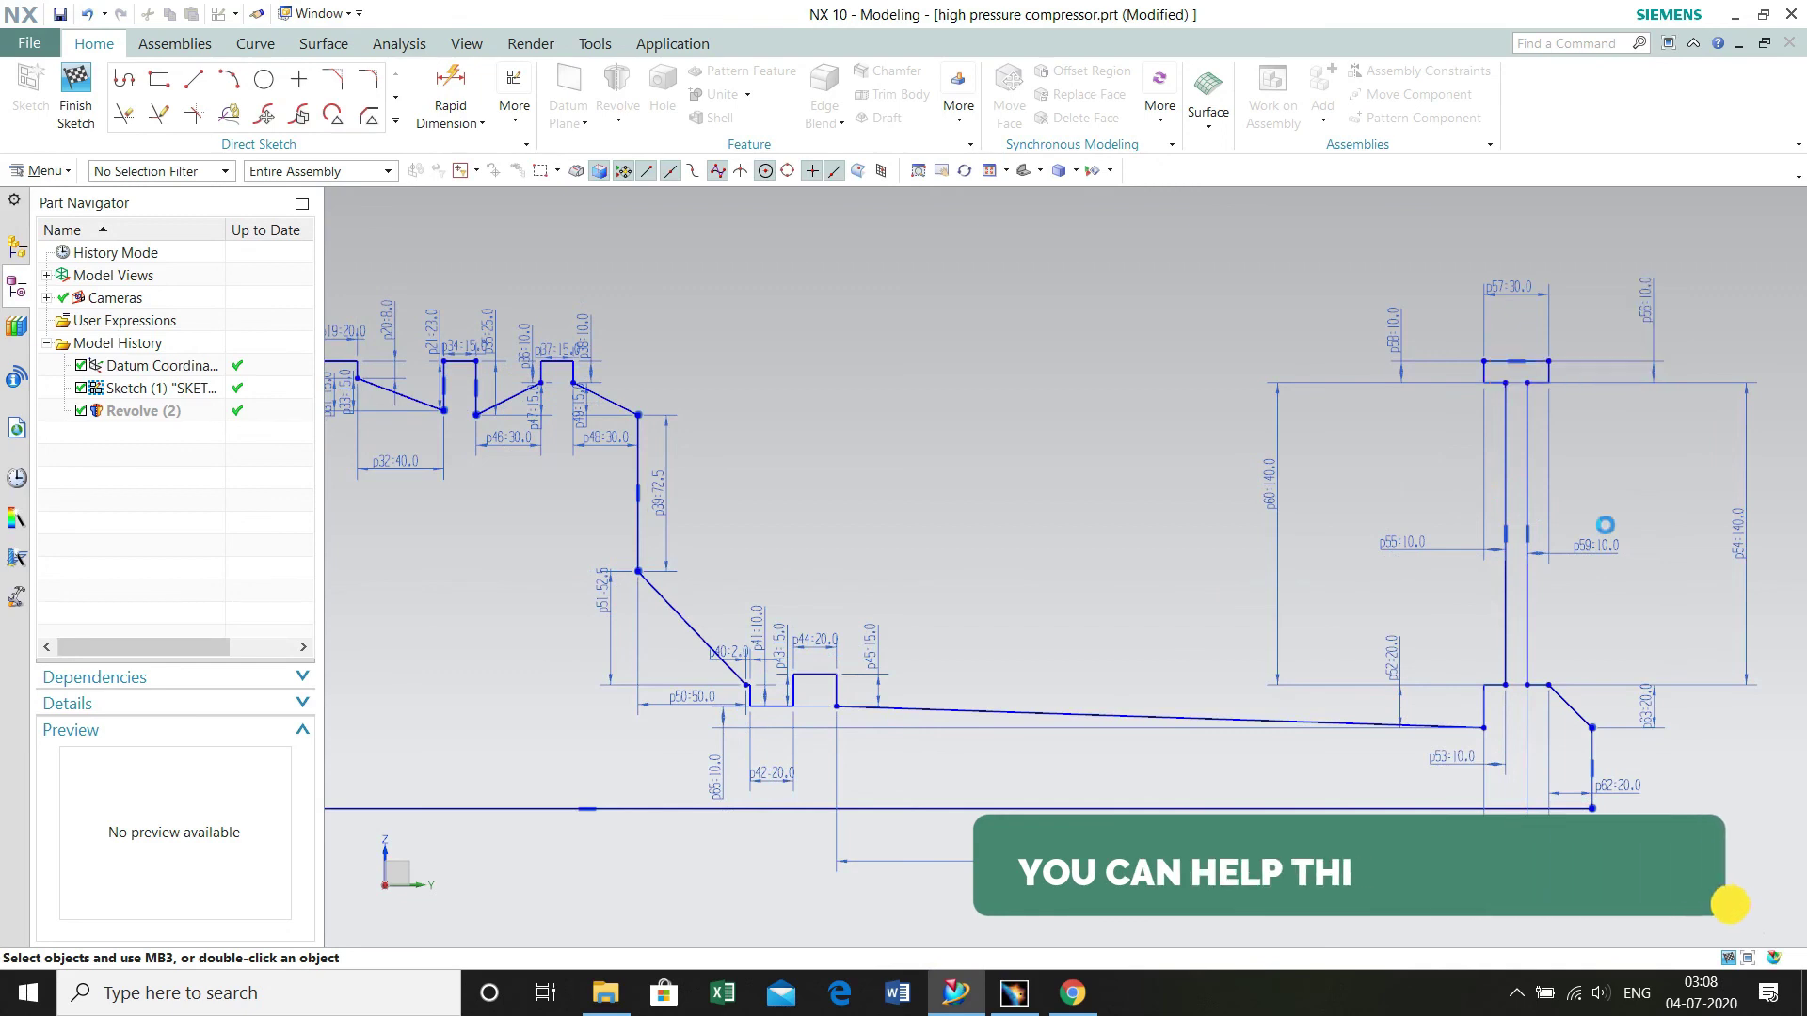
{"action": "left_click", "coordinate": [75, 106]}
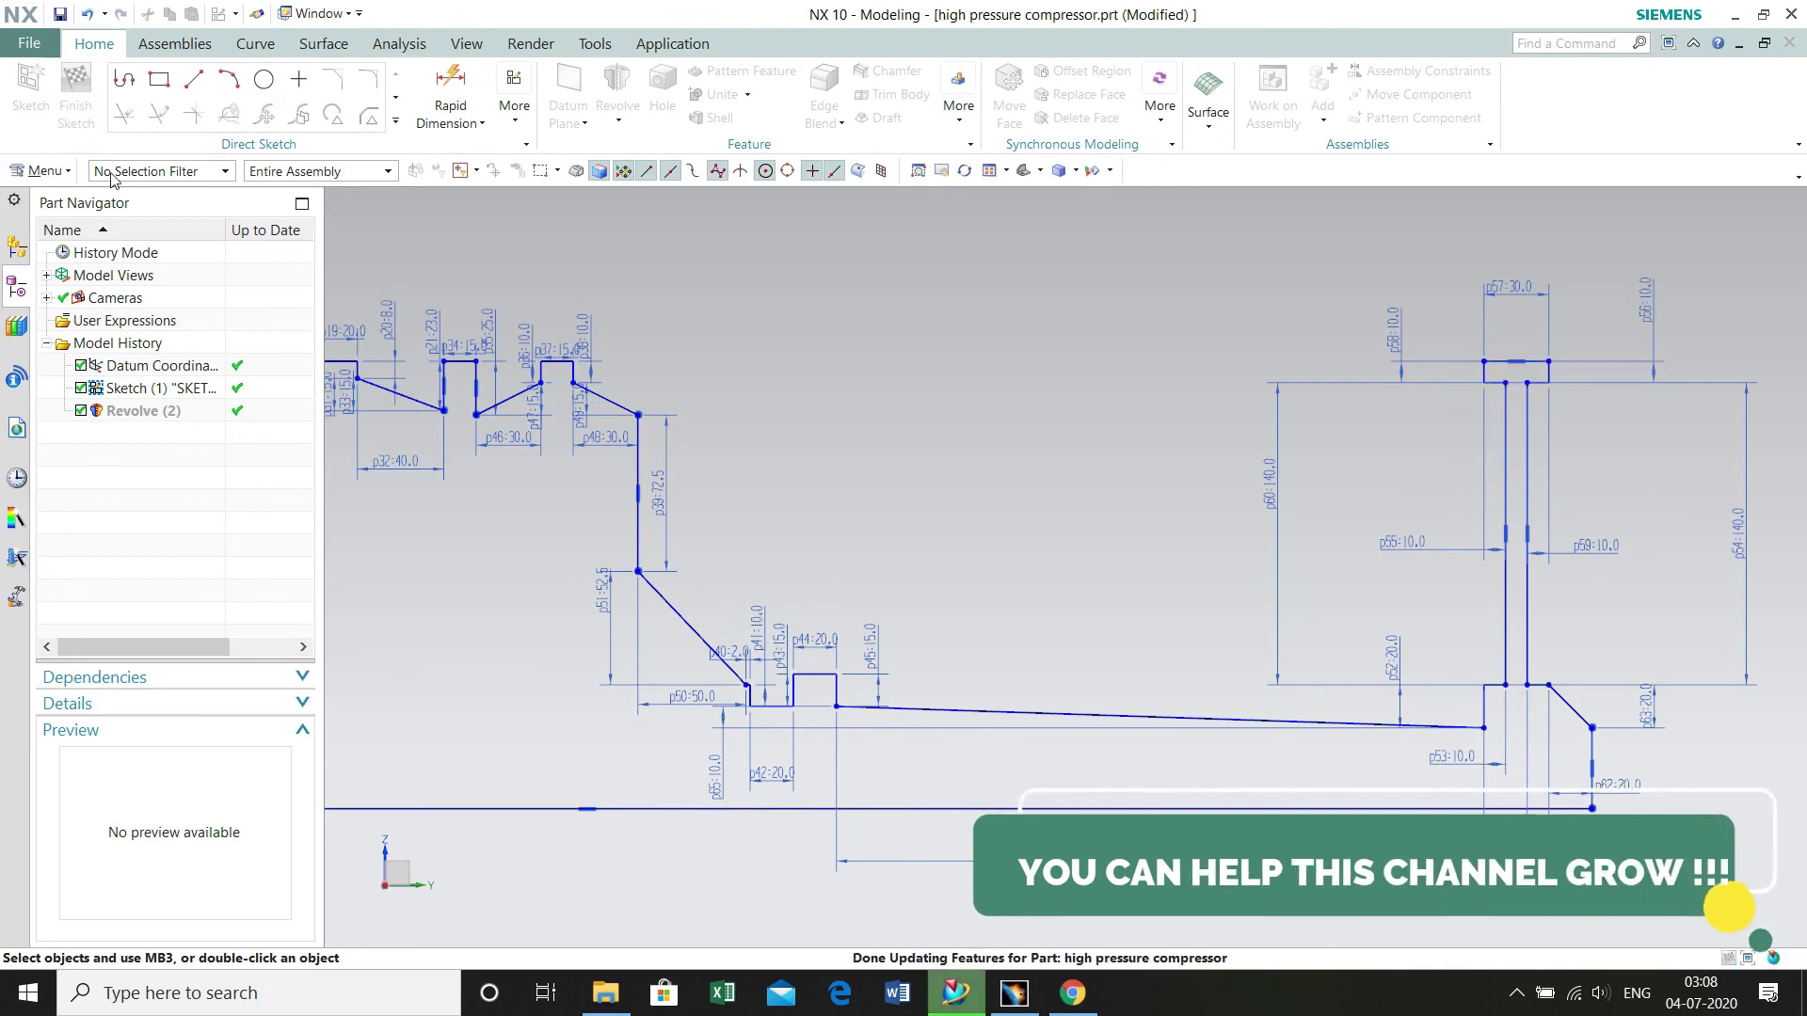
{"action": "left_click", "coordinate": [131, 412]}
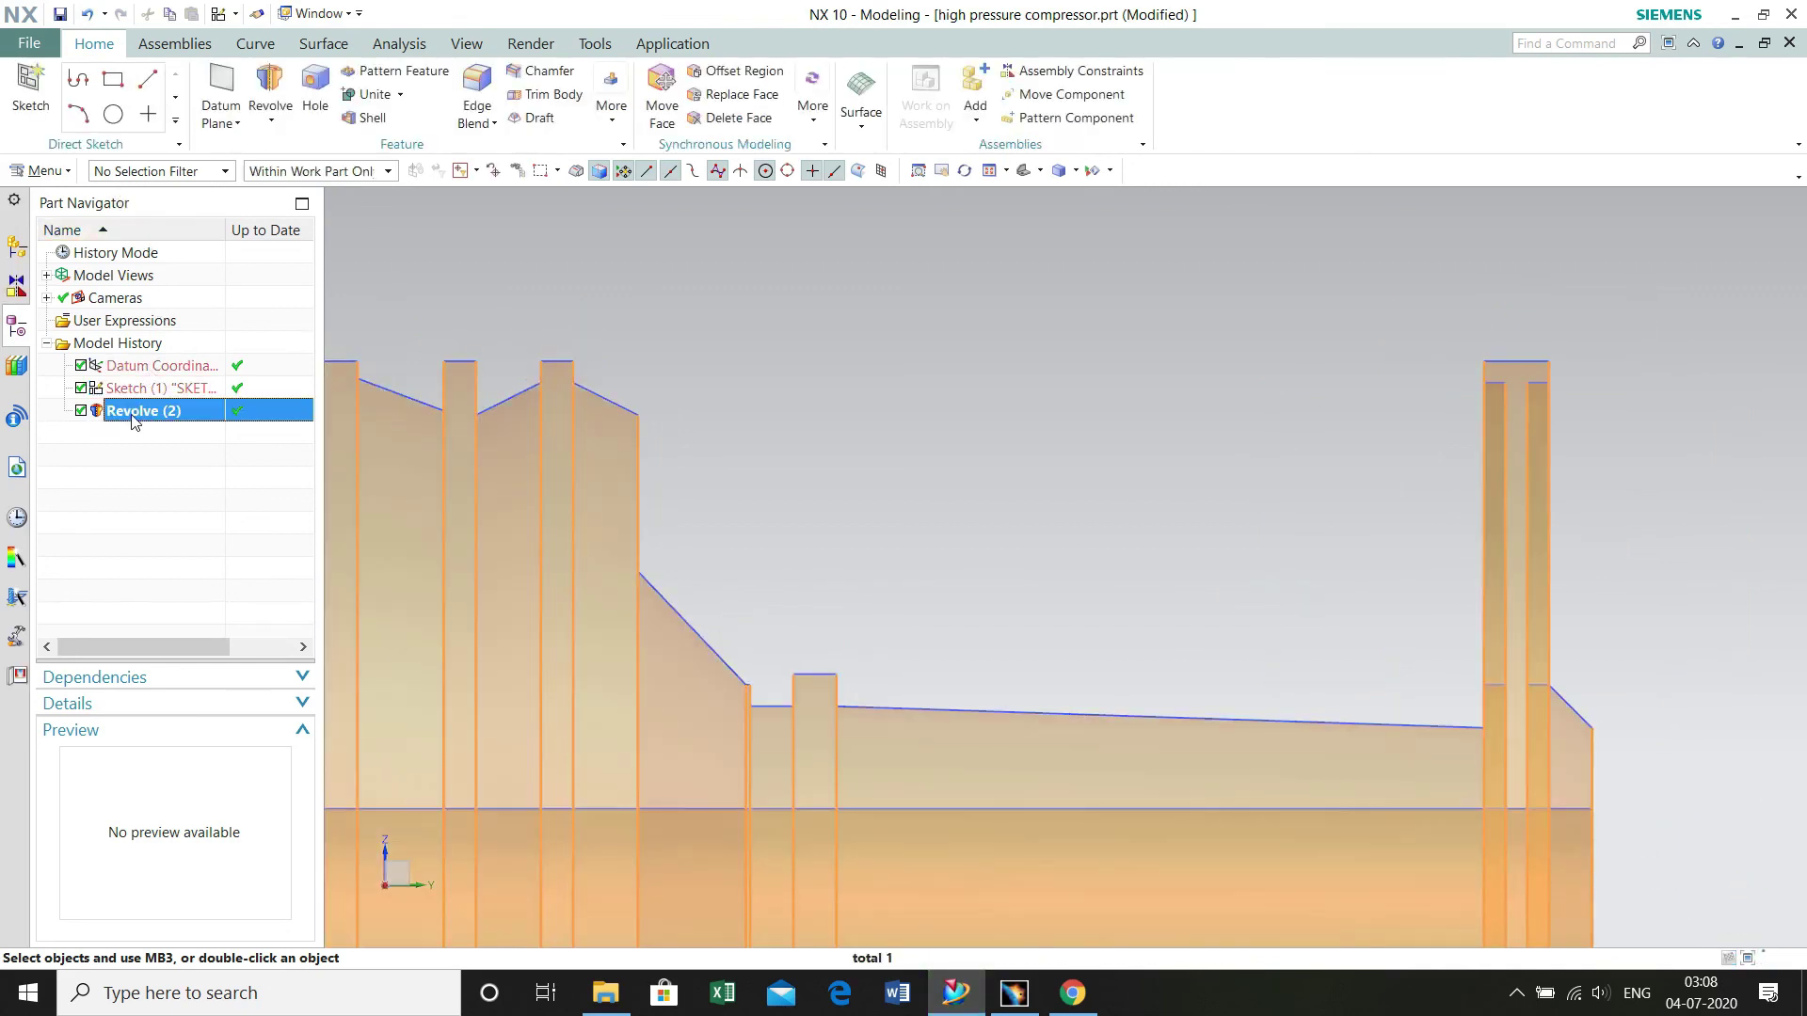
- Zoom and orbit the compressor solid into an isometric view of its front end
{"action": "right_click", "coordinate": [132, 411]}
{"action": "left_click", "coordinate": [155, 427]}
{"action": "scroll", "coordinate": [947, 547], "scroll_direction": "up", "scroll_amount": 2}
{"action": "scroll", "coordinate": [935, 686], "scroll_direction": "up", "scroll_amount": 2}
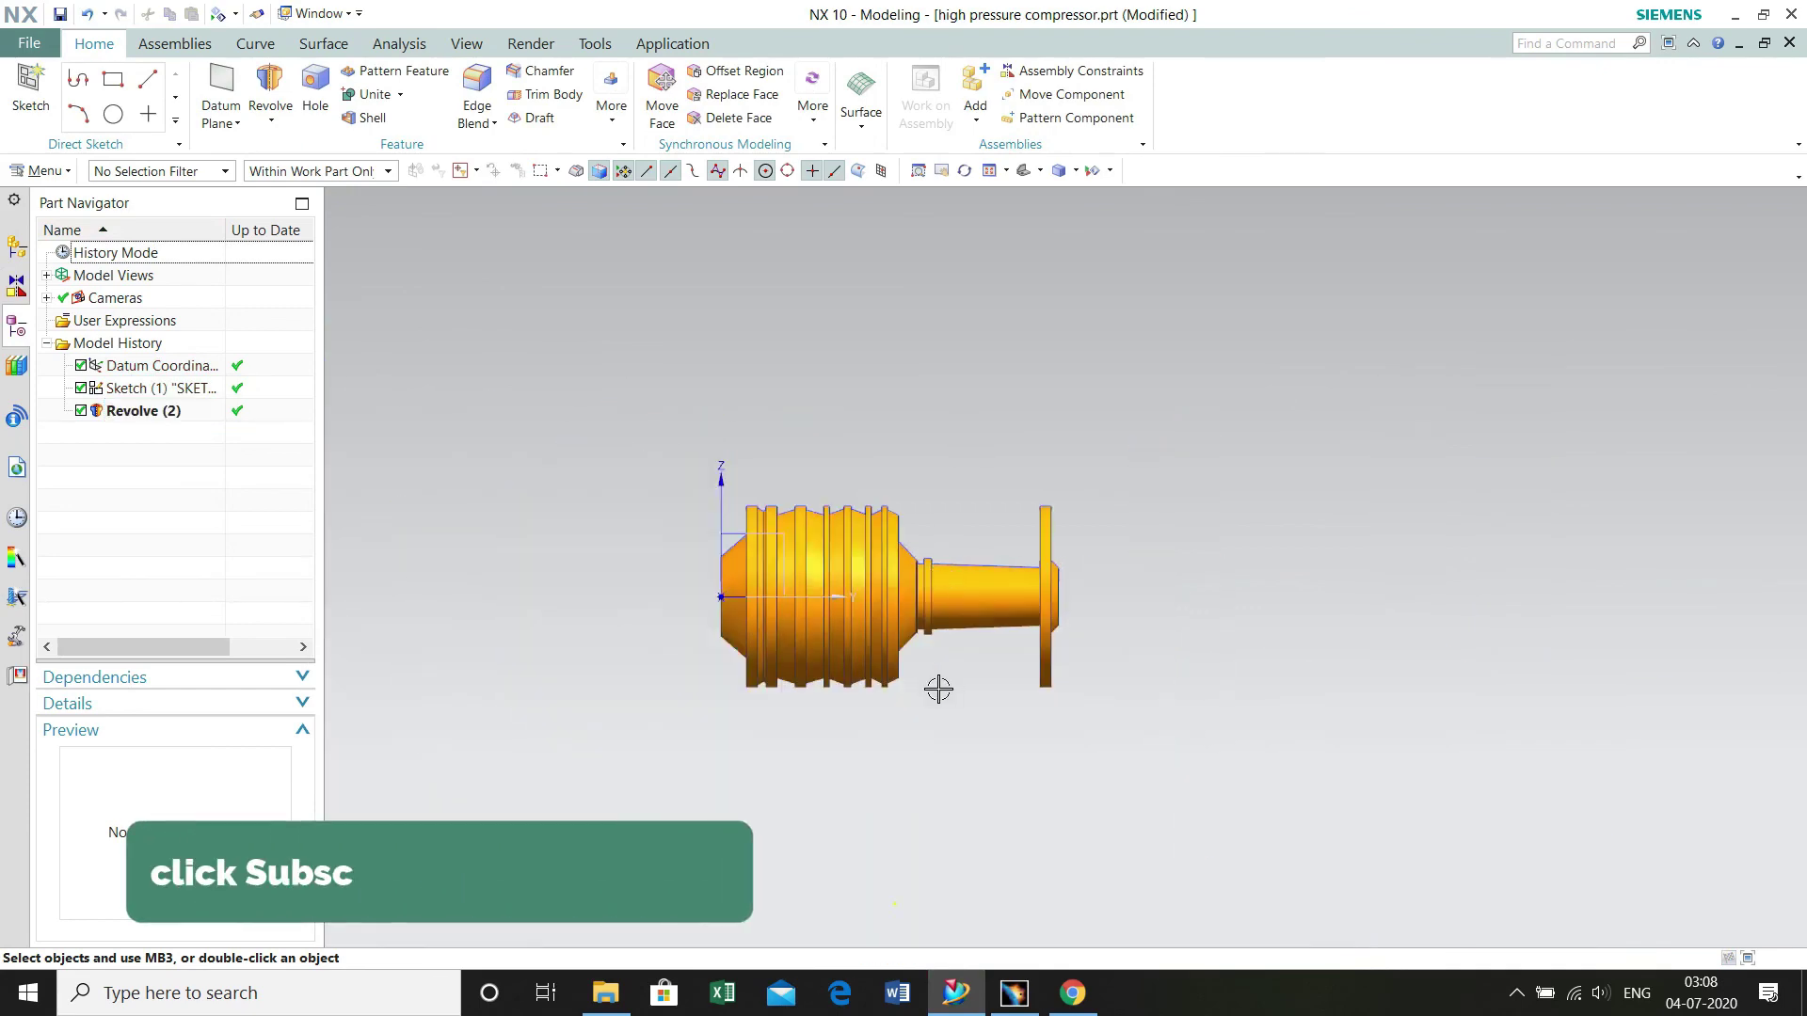
{"action": "middle_click_drag", "start_coordinate": [935, 686], "coordinate": [967, 719]}
{"action": "middle_click_drag", "start_coordinate": [968, 828], "coordinate": [1045, 706]}
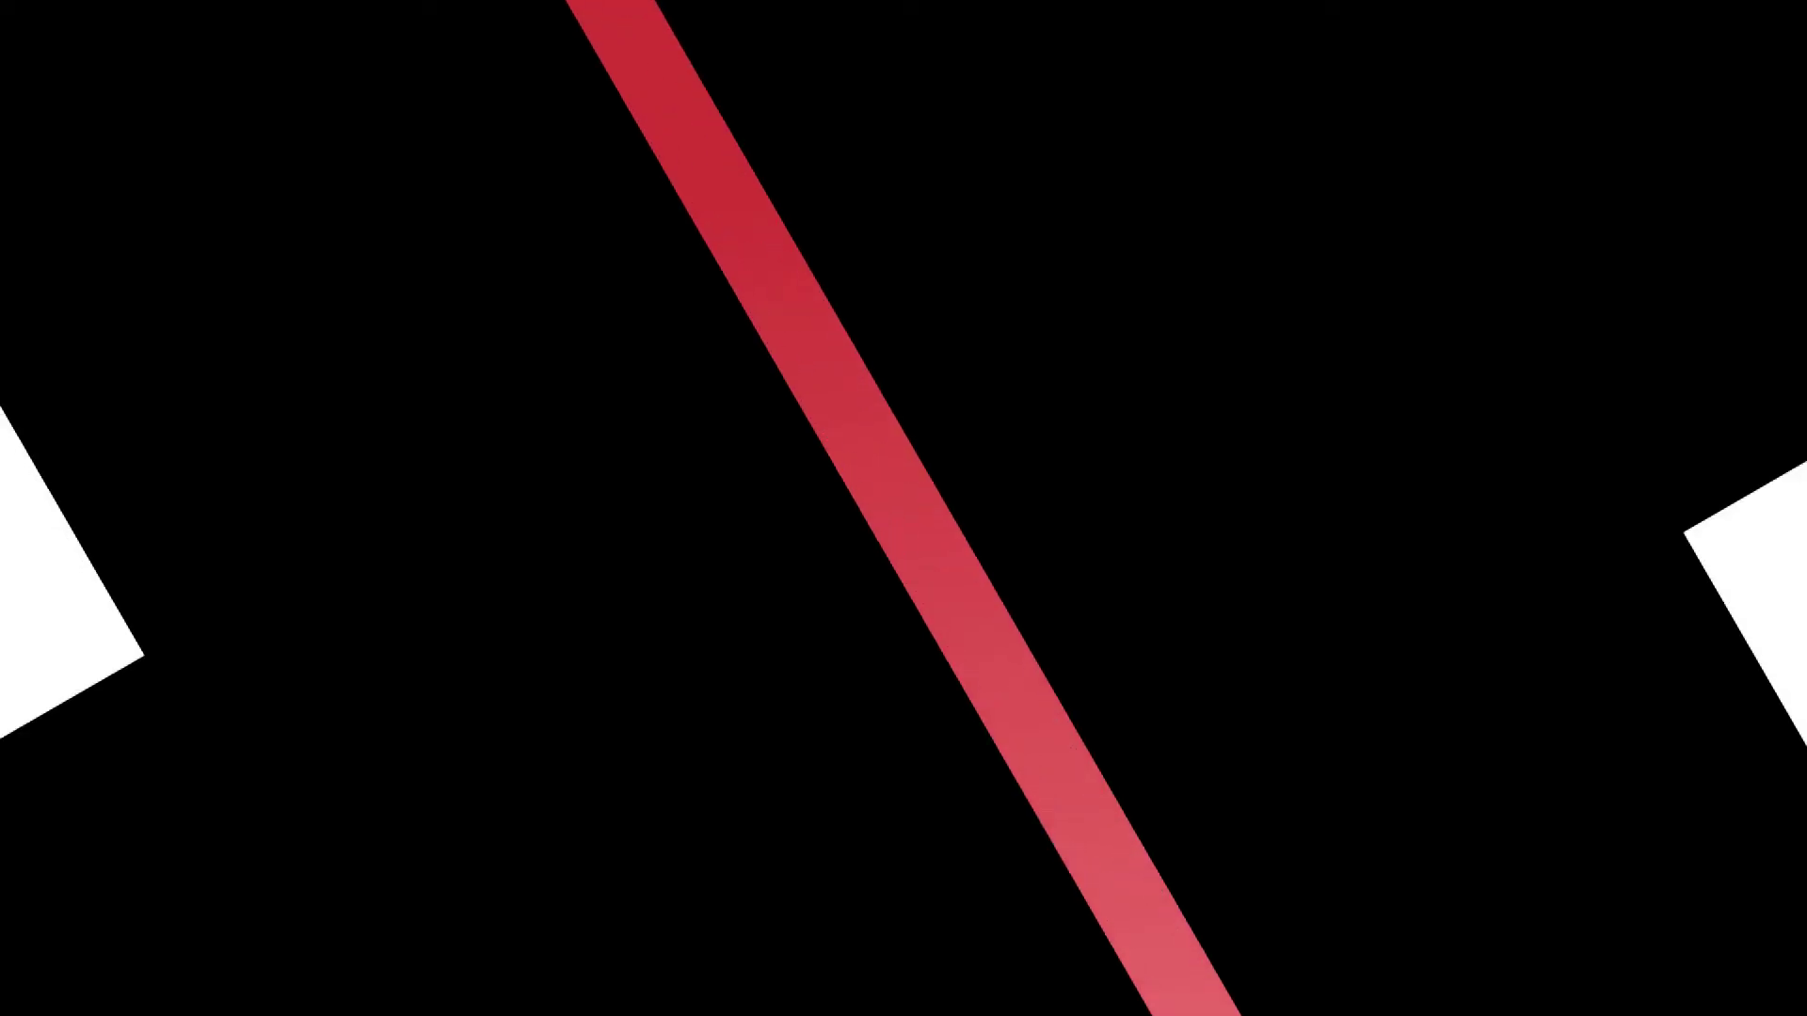